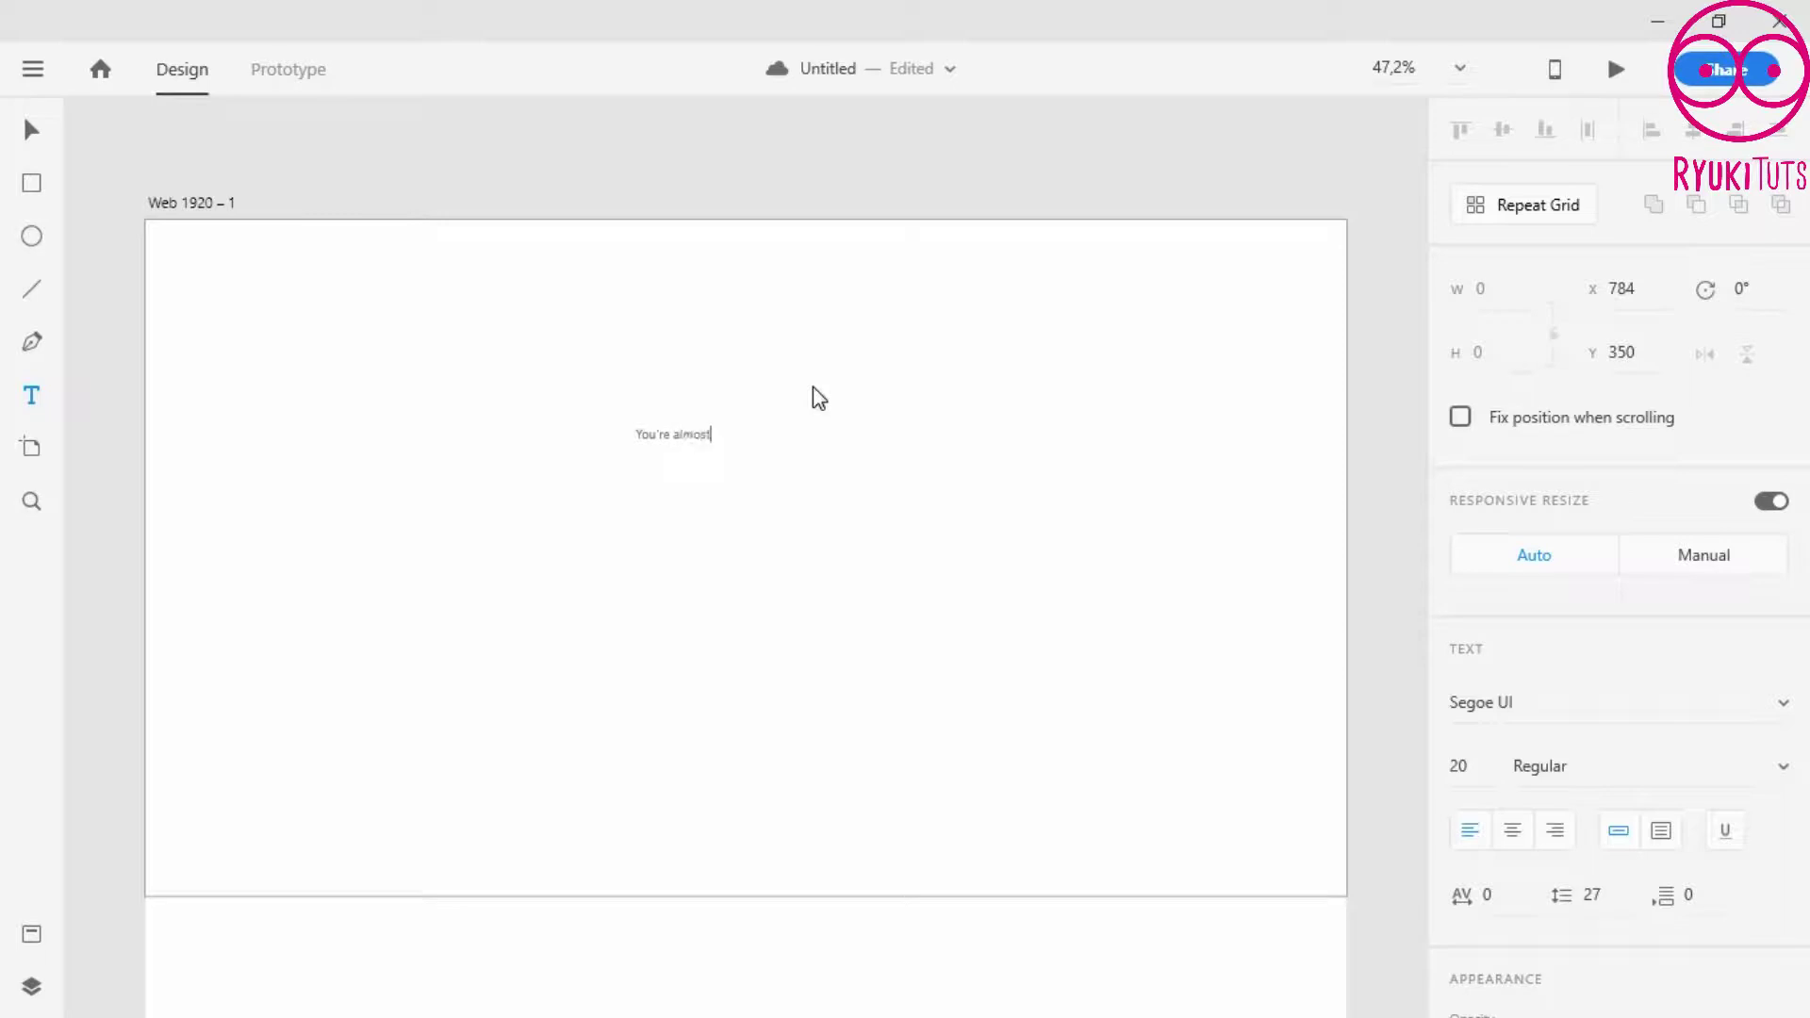
- Finish the heading "You're almost done" and add the subtitle "Let's secure your details with a password..." below it
key(Escape)
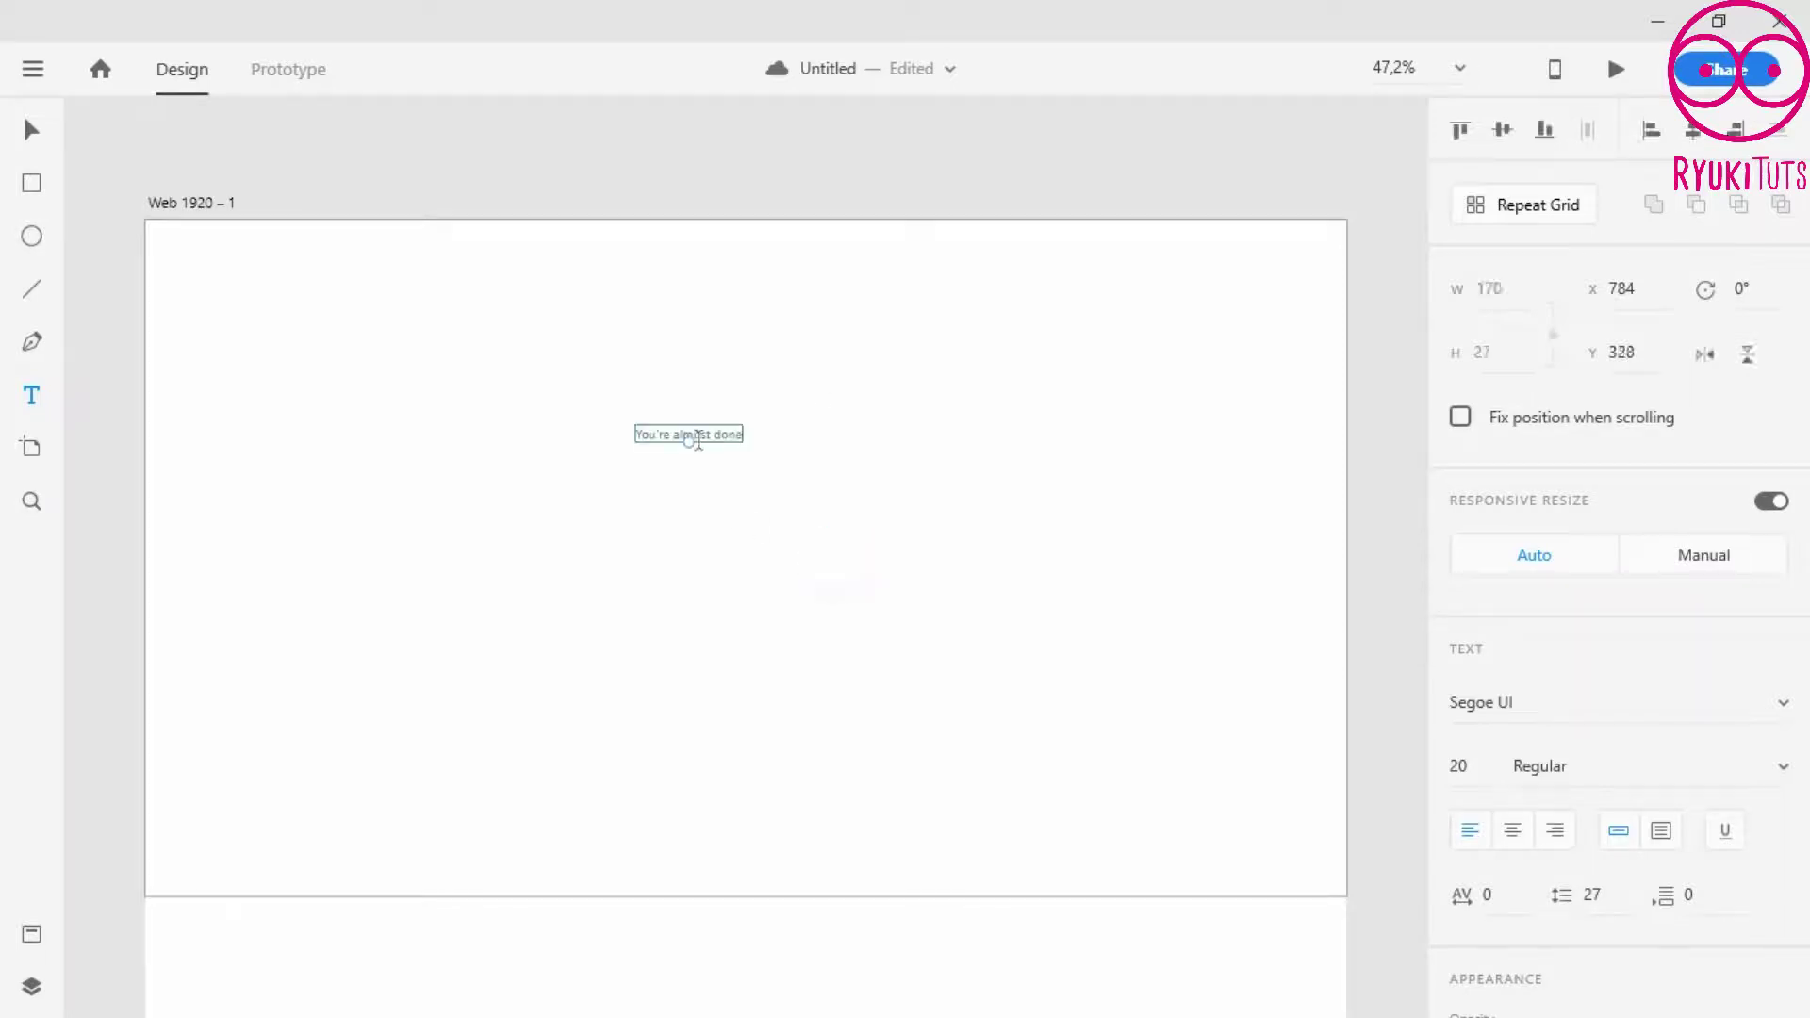
click(658, 468)
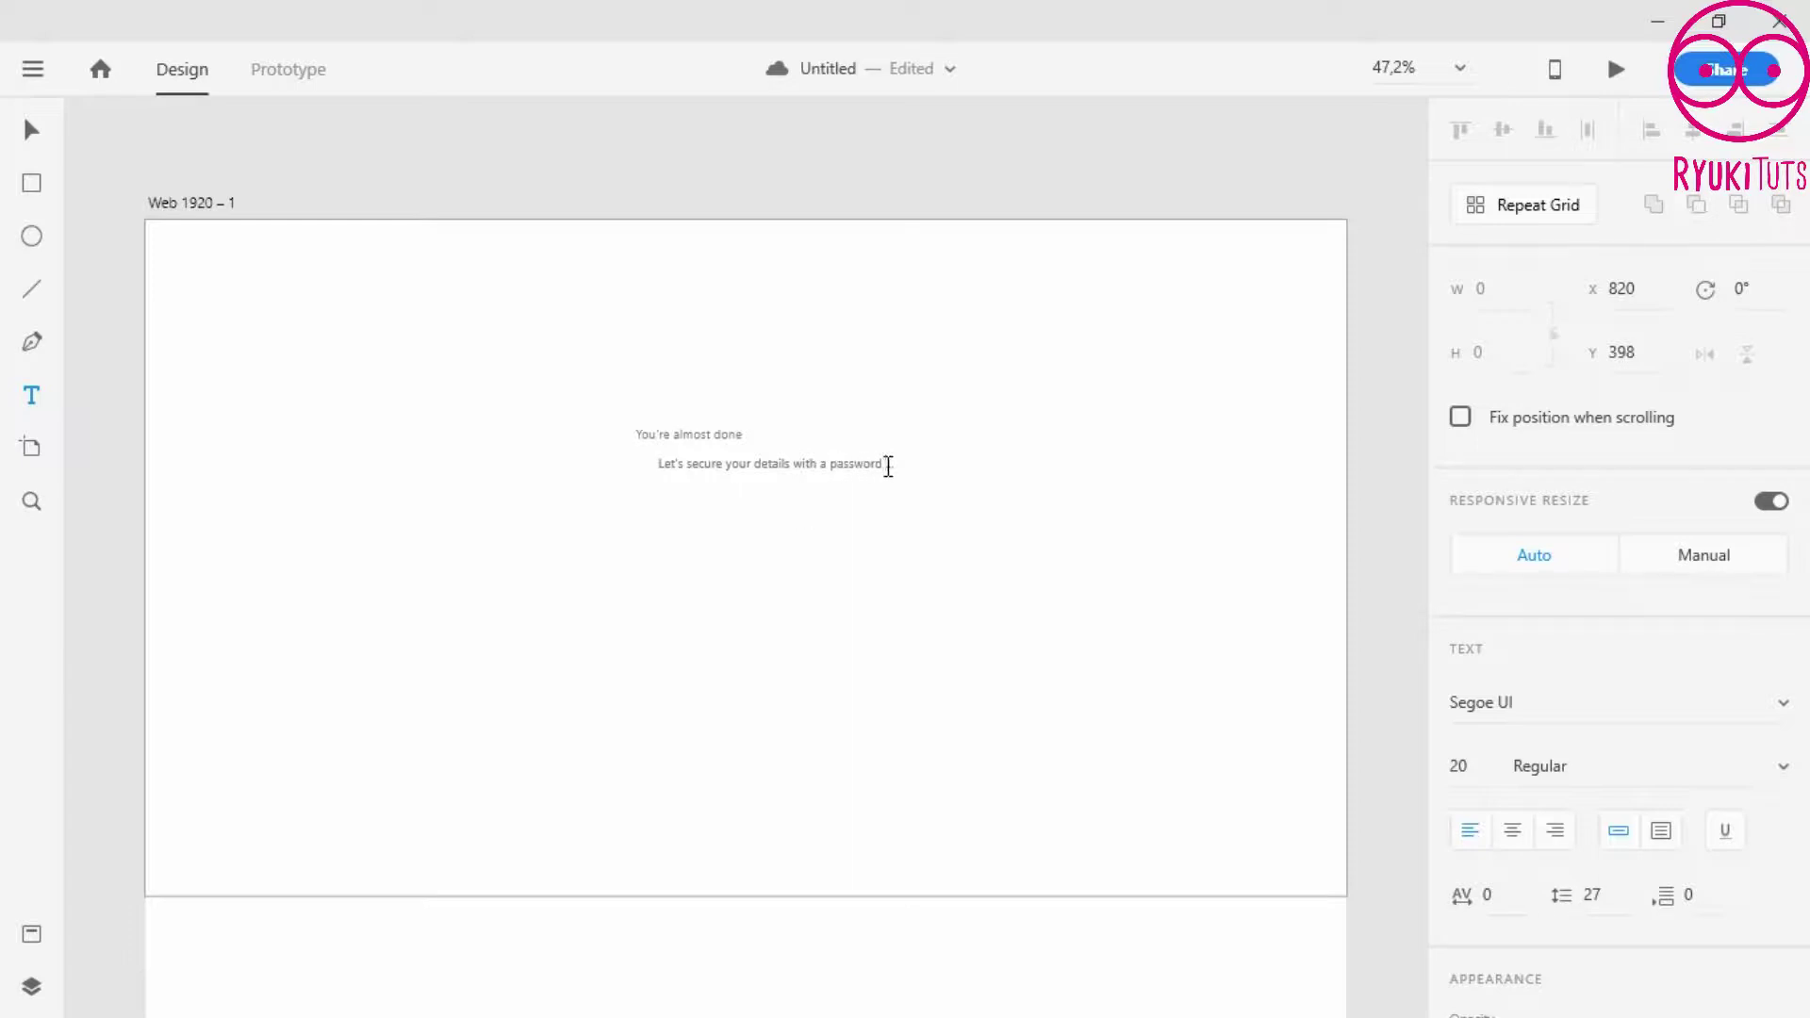
key(Escape)
- Set the font size of the "You're almost done" heading to 55
click(685, 432)
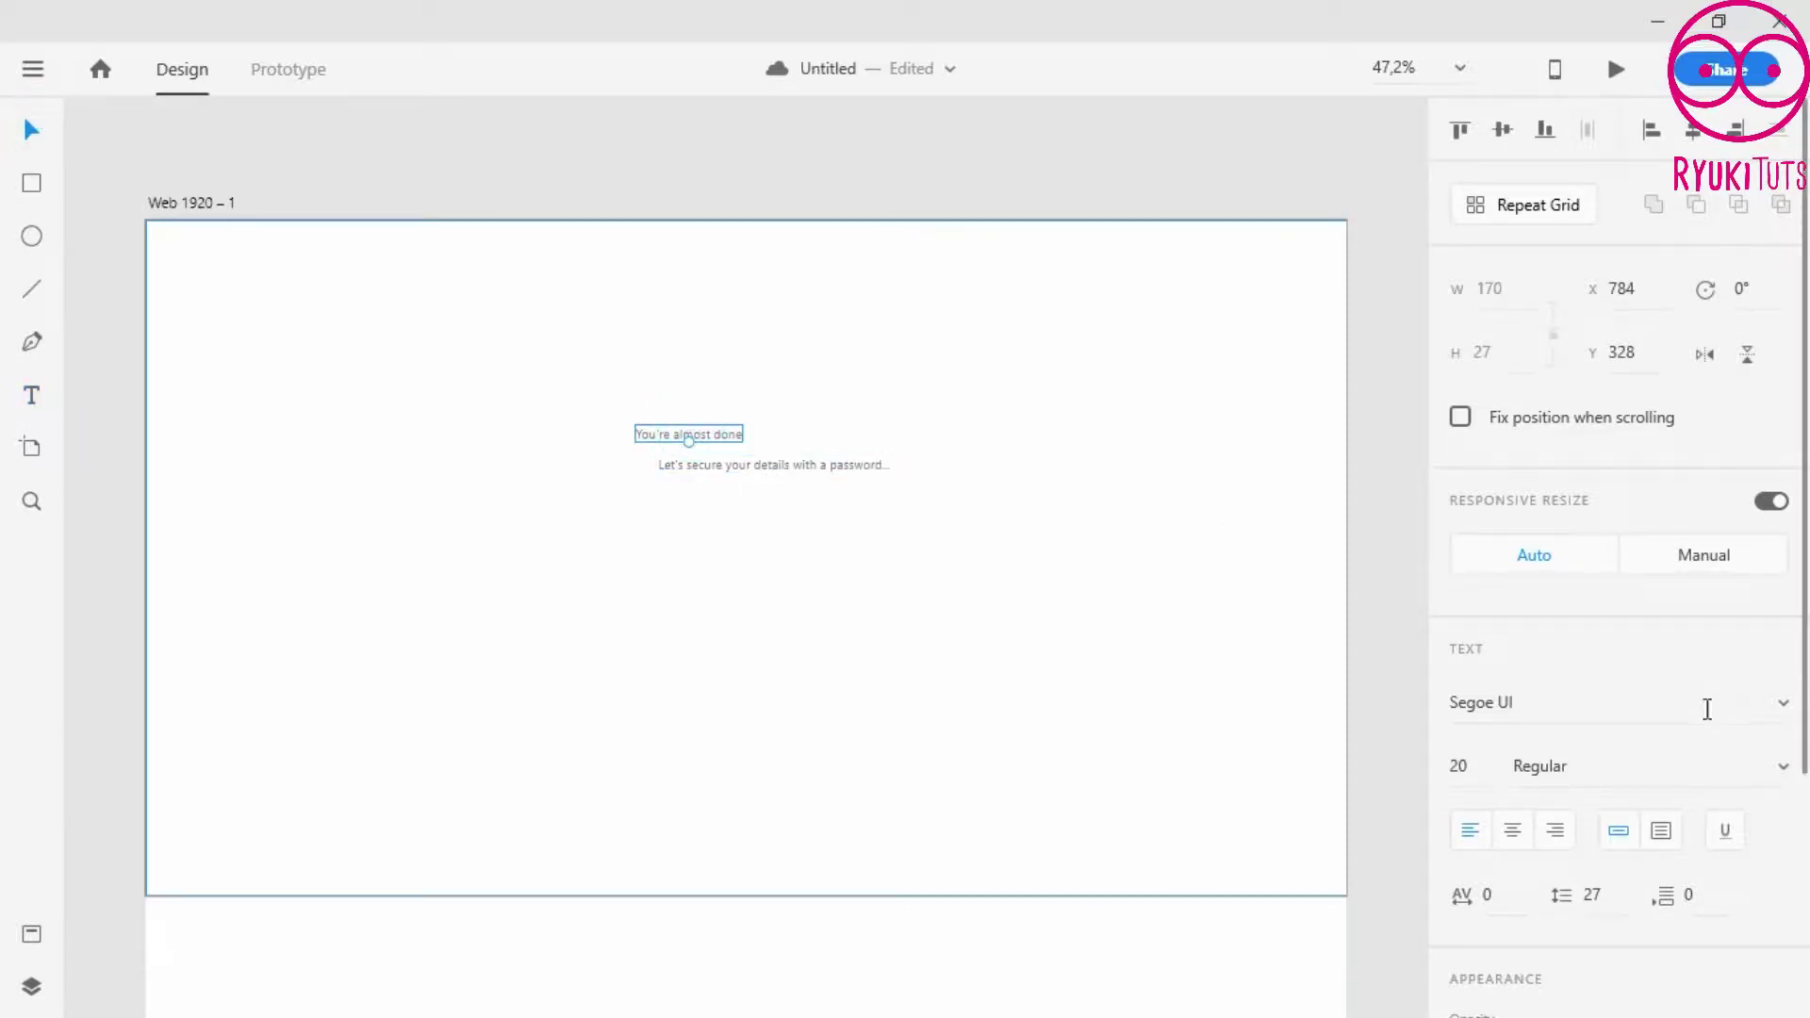
click(1474, 764)
text(39)
key(Return)
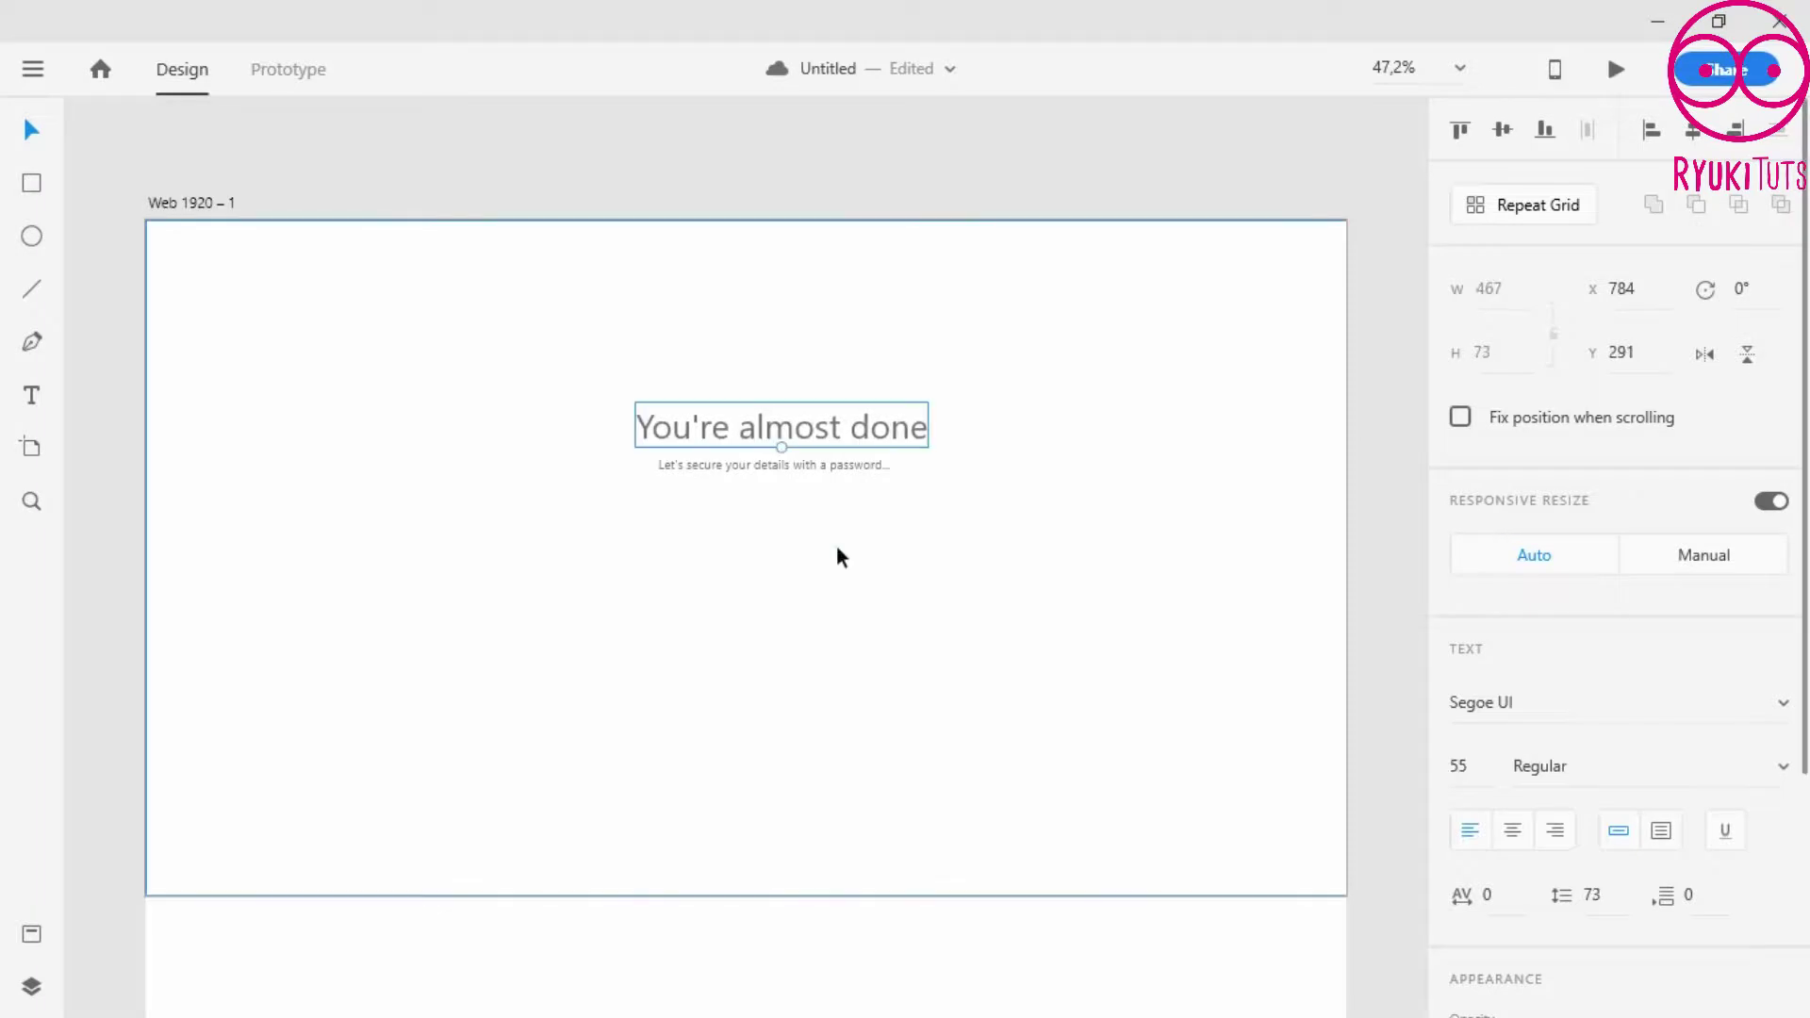
- Move the subtitle closer beneath the heading and set its font size to 22
click(841, 469)
click(1462, 764)
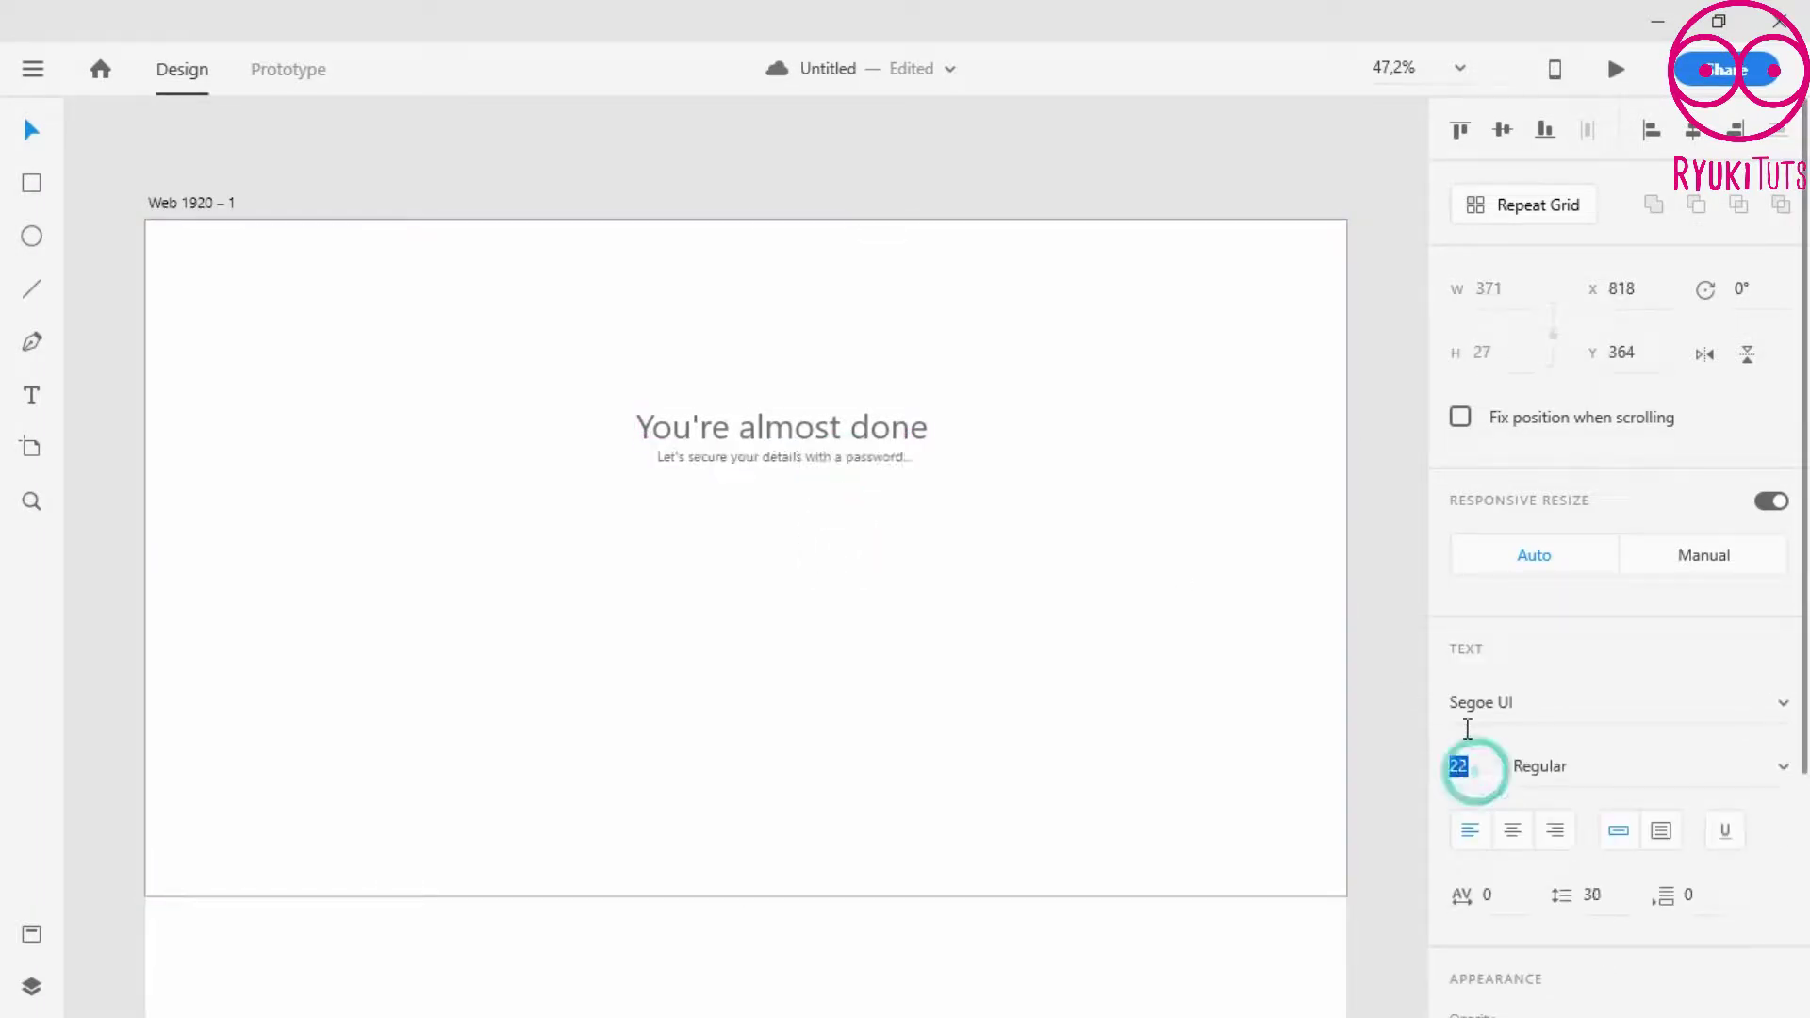
text(26)
key(Return)
key(Down)
key(Down)
click(790, 624)
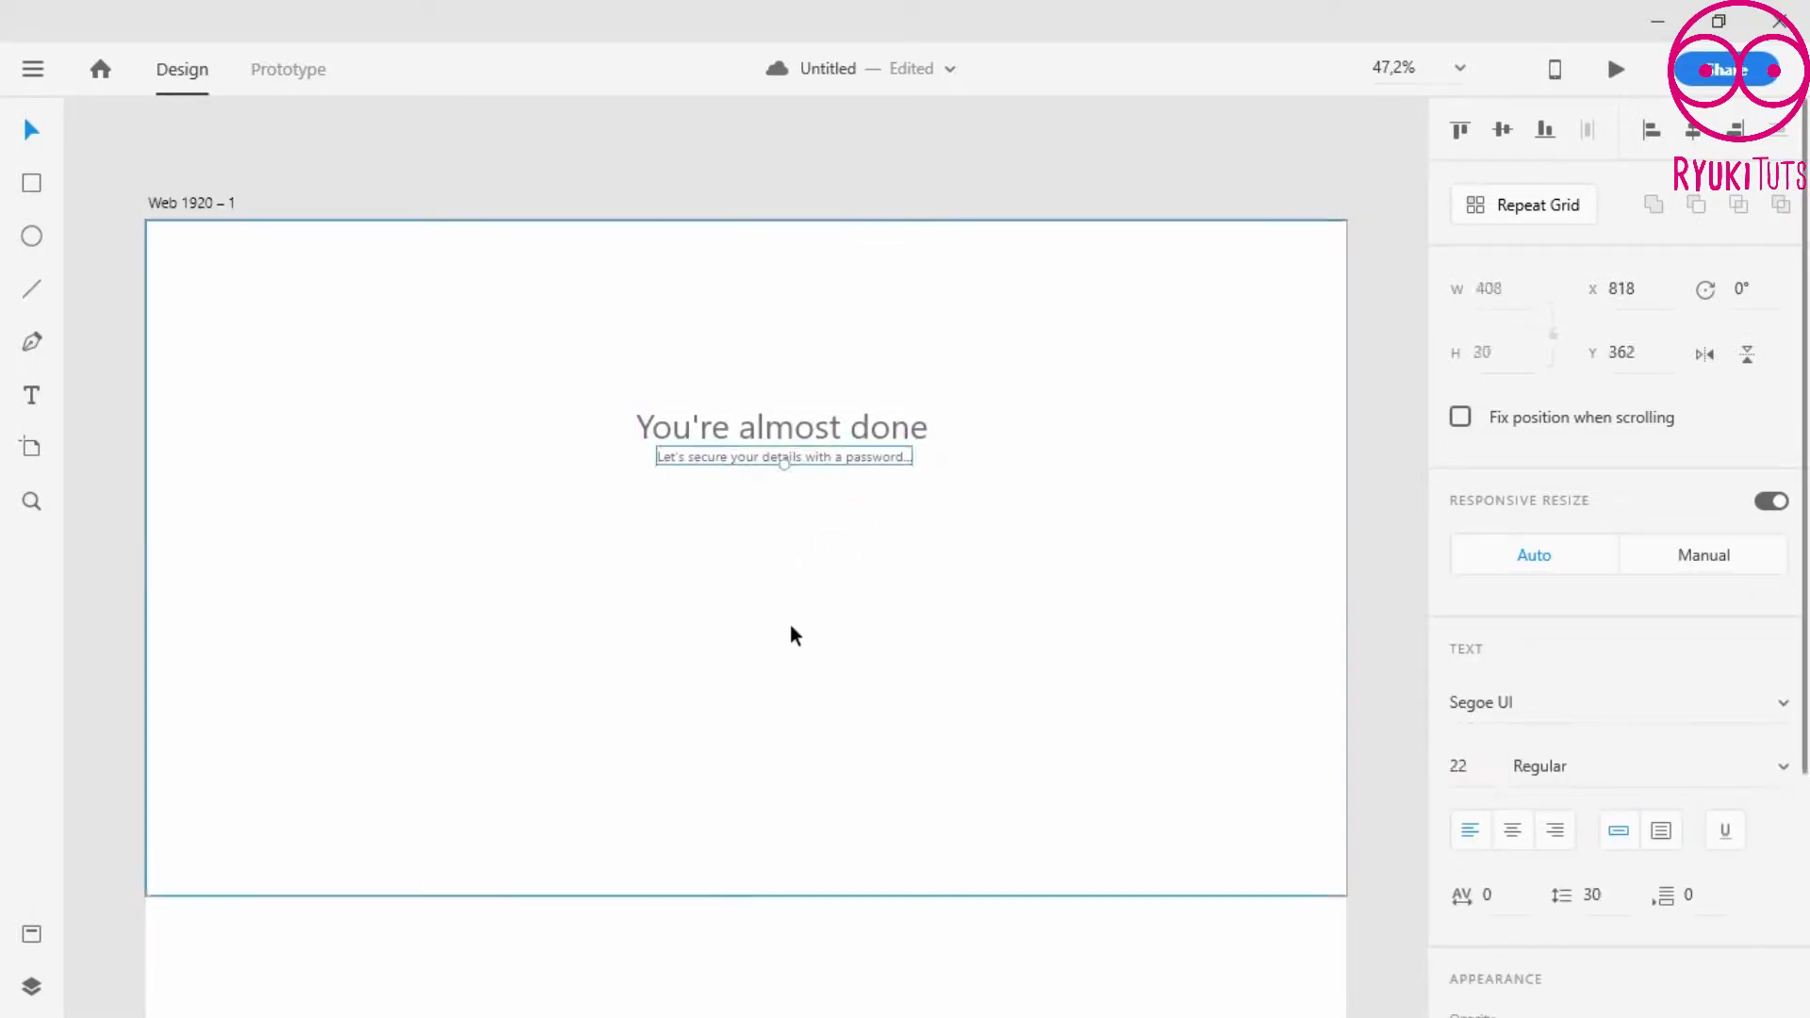
- Align the heading and subtitle on their horizontal centres and group them
click(830, 462)
shift+click(851, 430)
click(1694, 129)
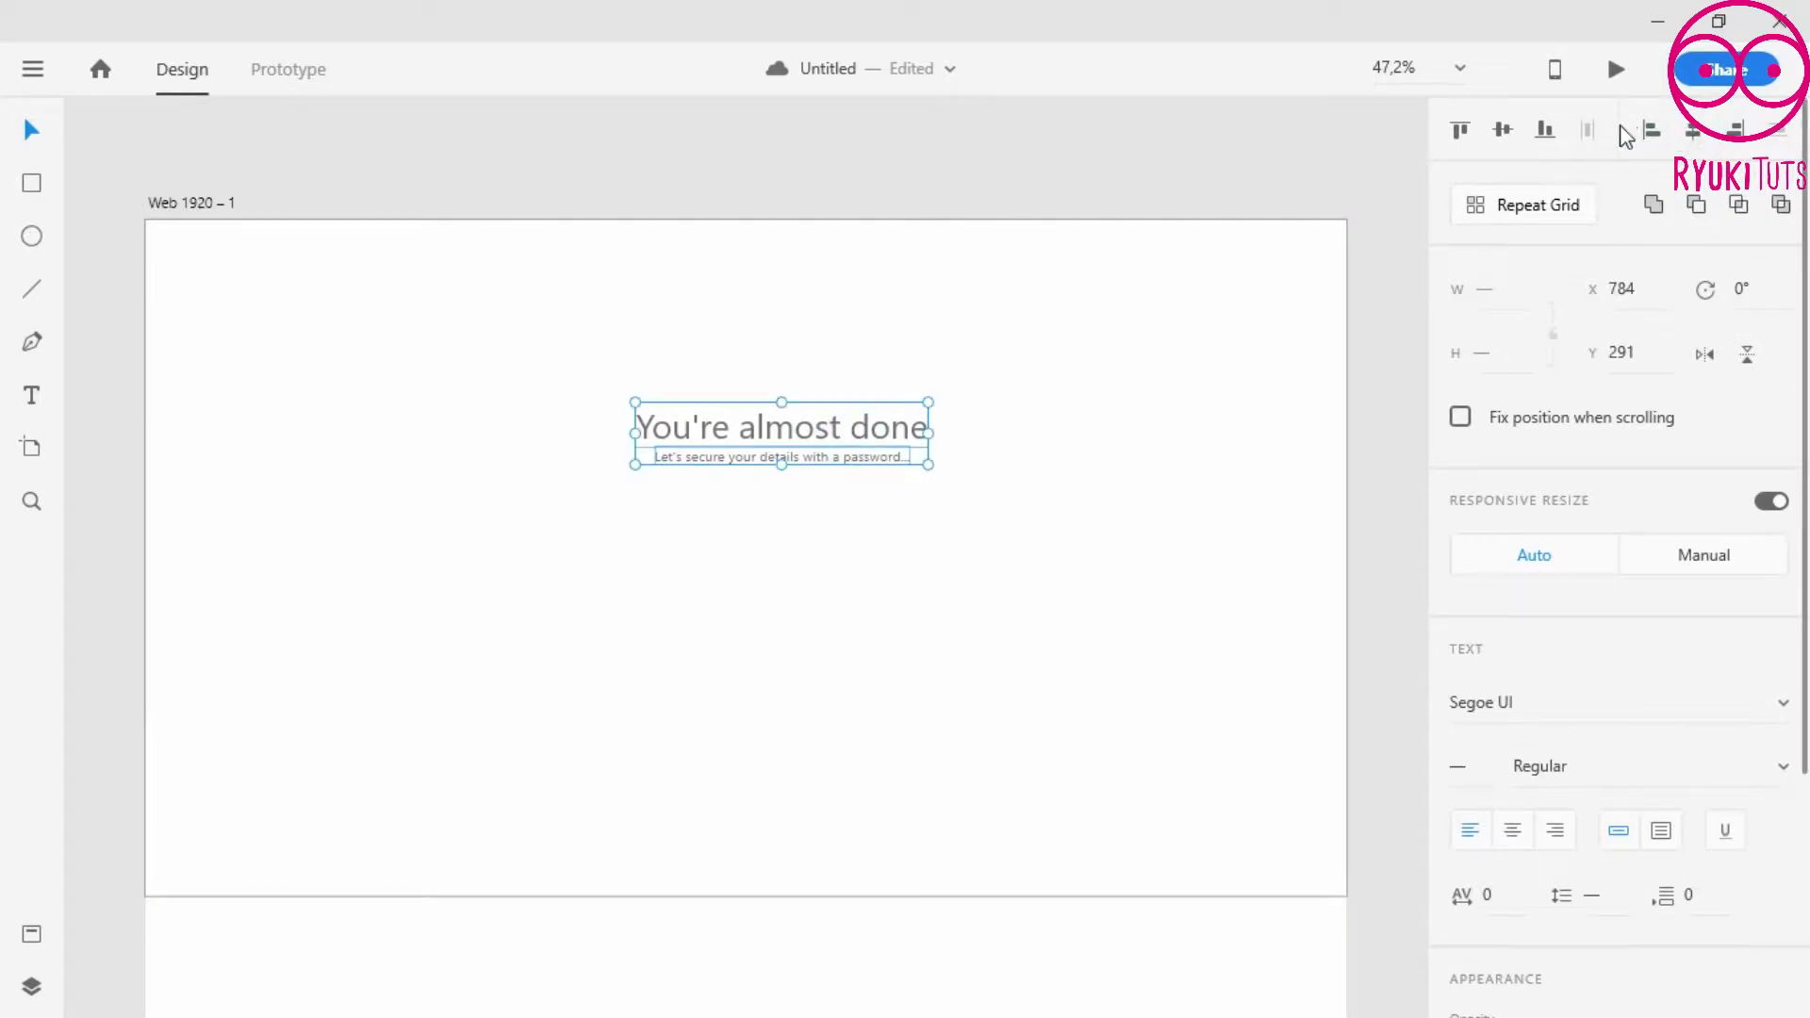
right_click(881, 421)
click(968, 424)
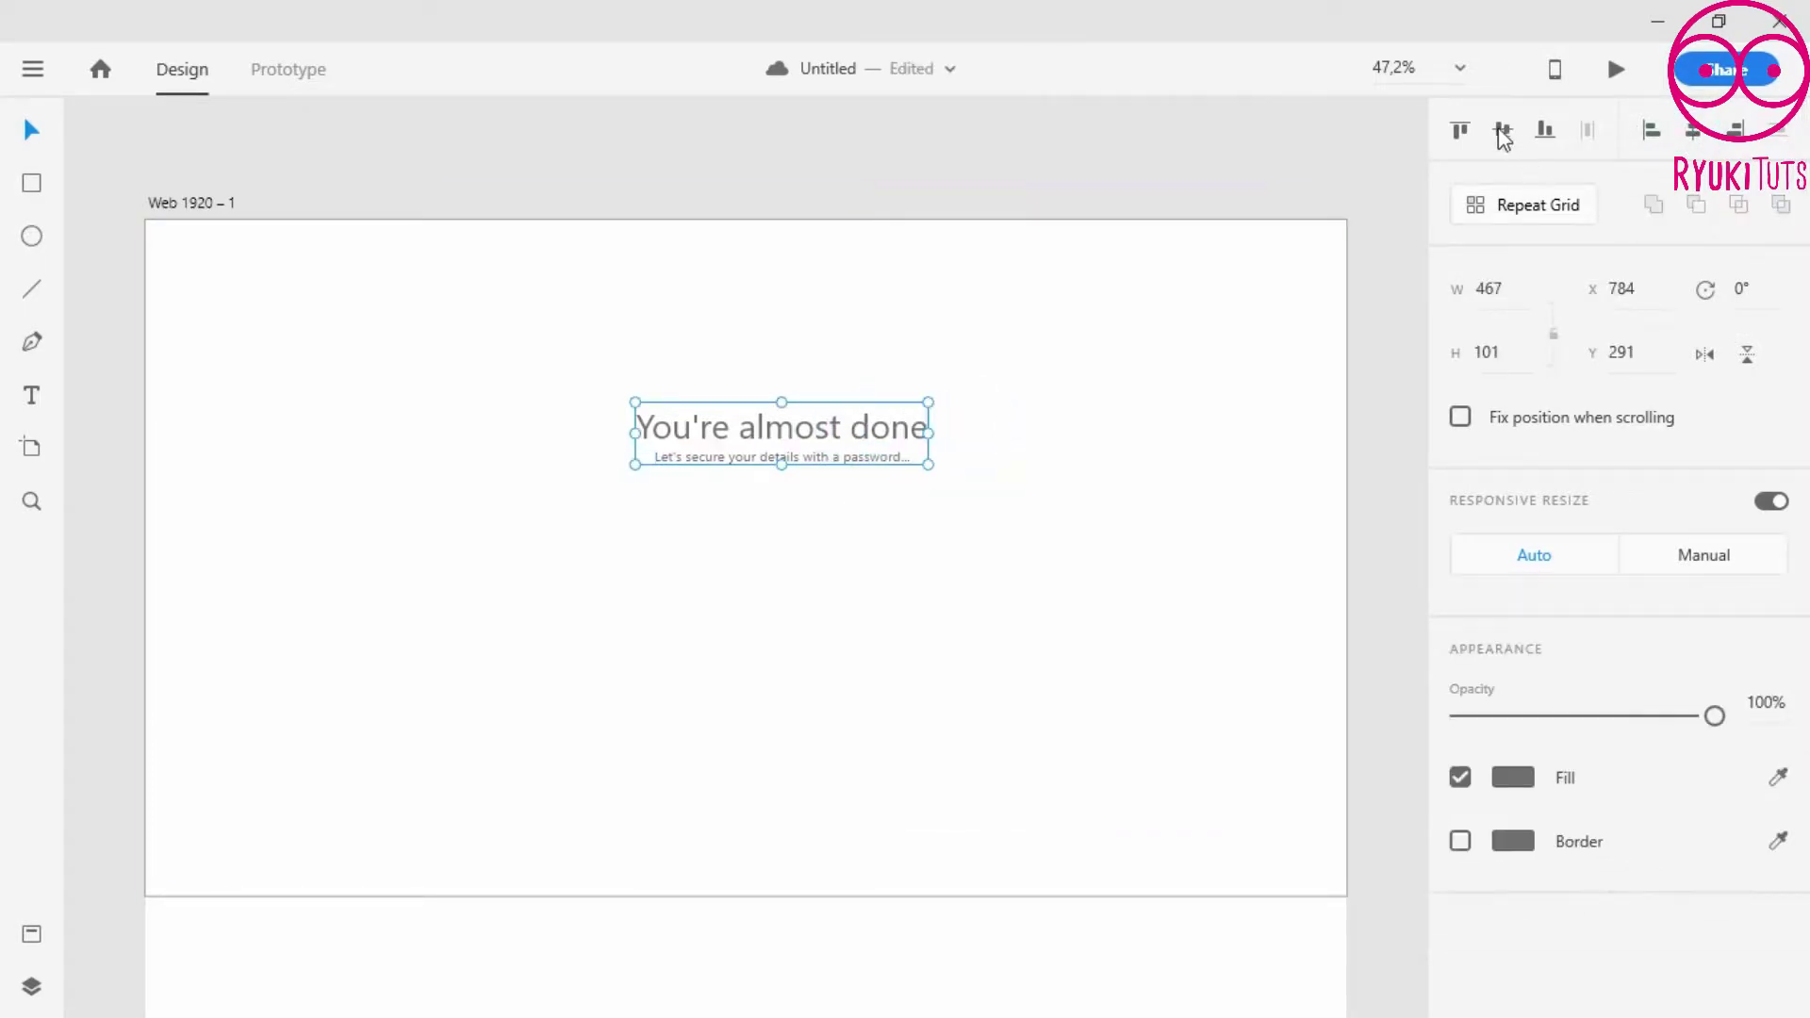
- Reposition the grouped heading and subtitle in the upper middle of the artboard, at about X 767, Y 318
click(1502, 132)
click(1179, 405)
drag(820, 564, 811, 486)
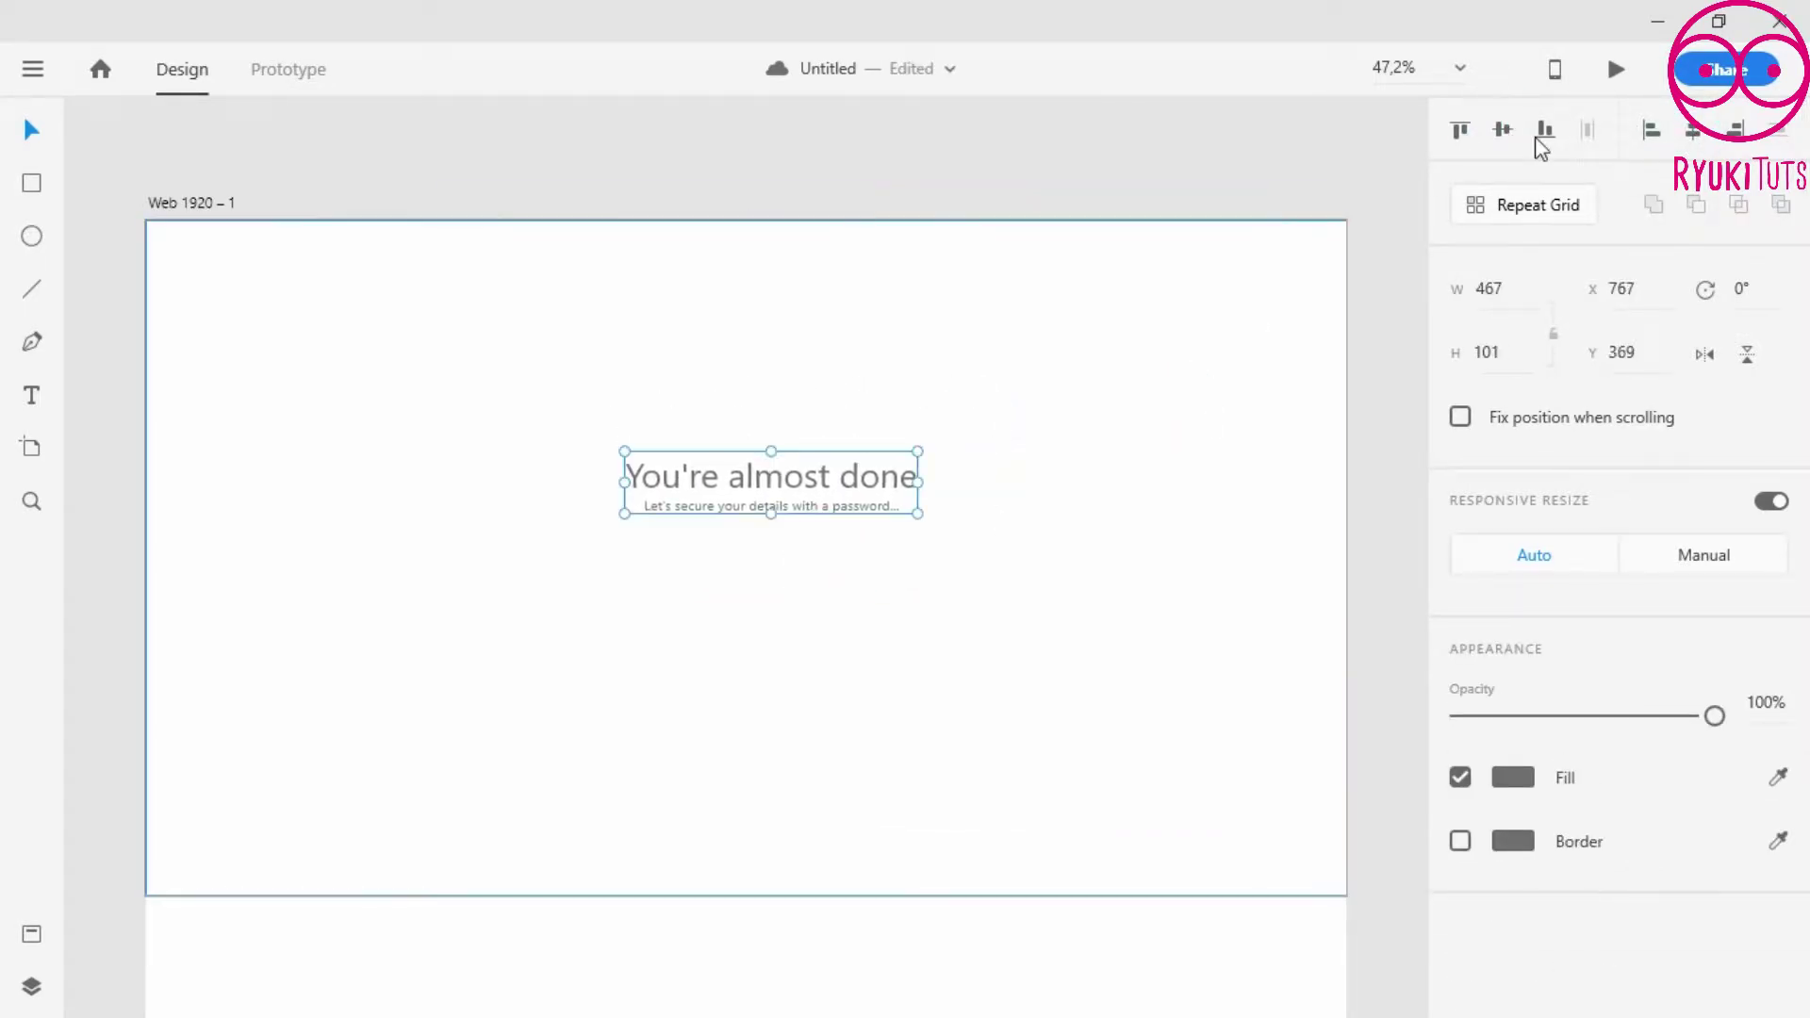
click(1501, 129)
click(966, 573)
drag(774, 550, 773, 445)
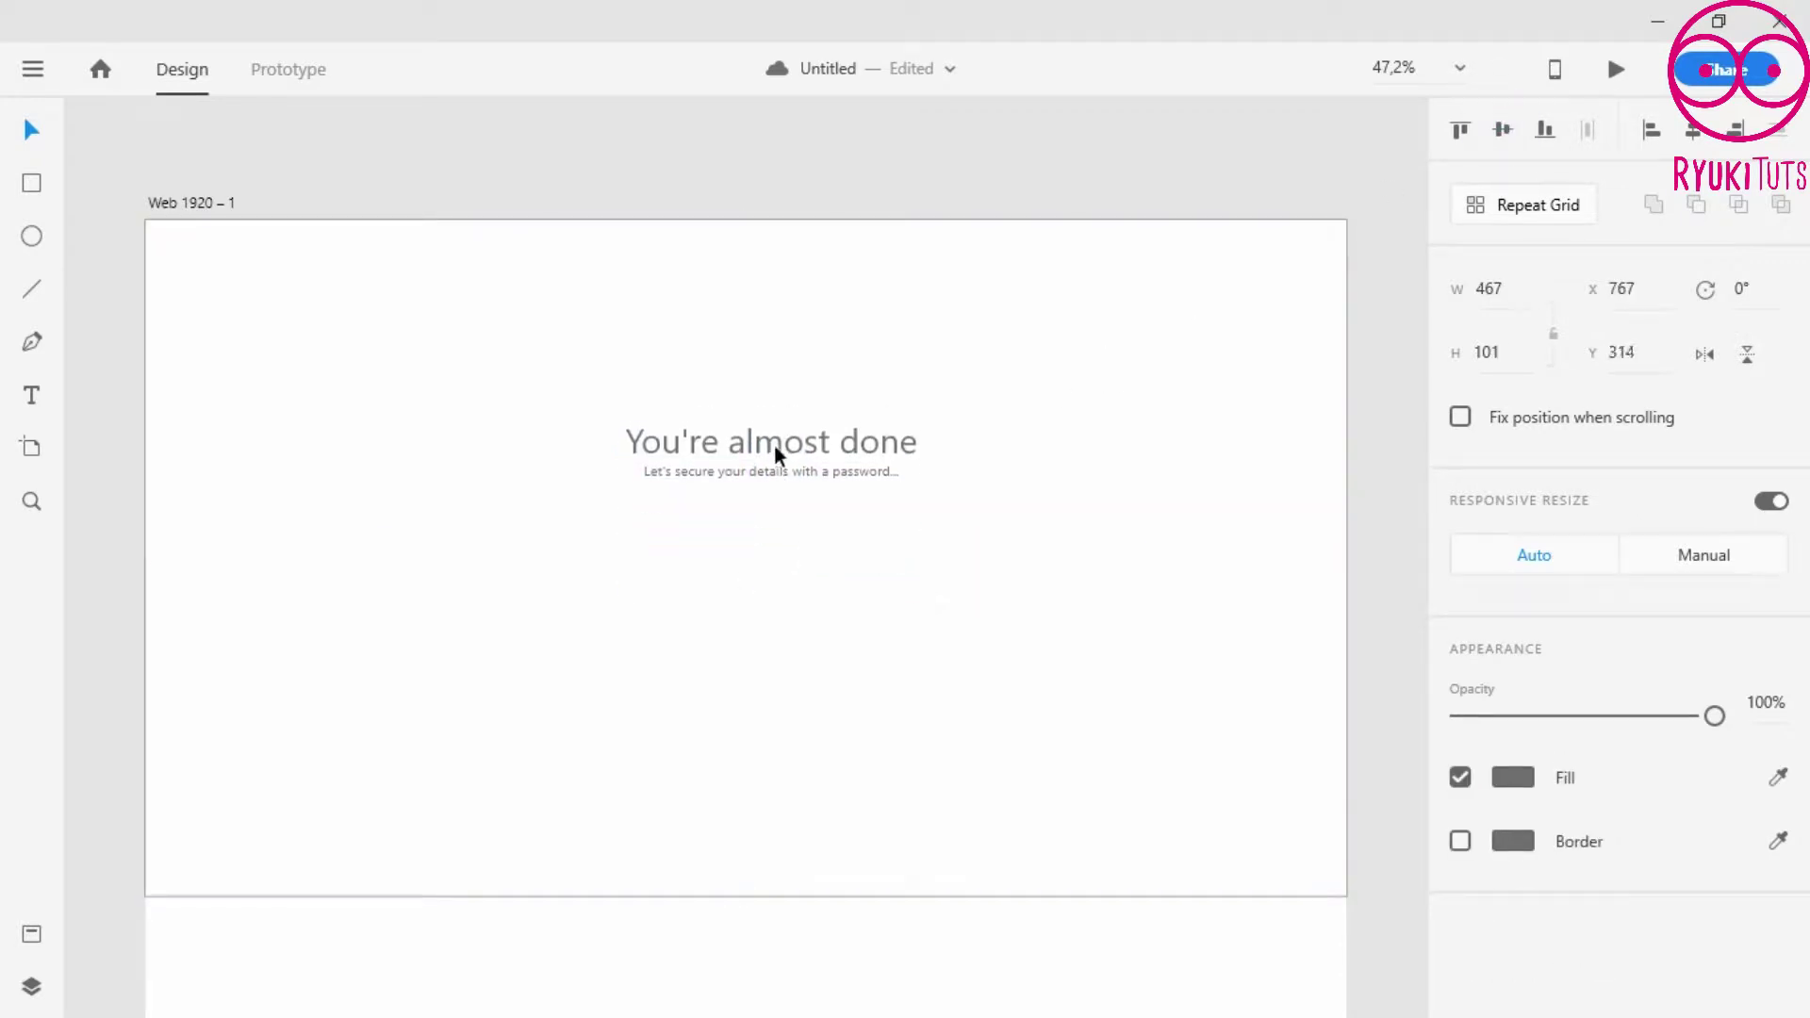
click(1037, 603)
click(1350, 743)
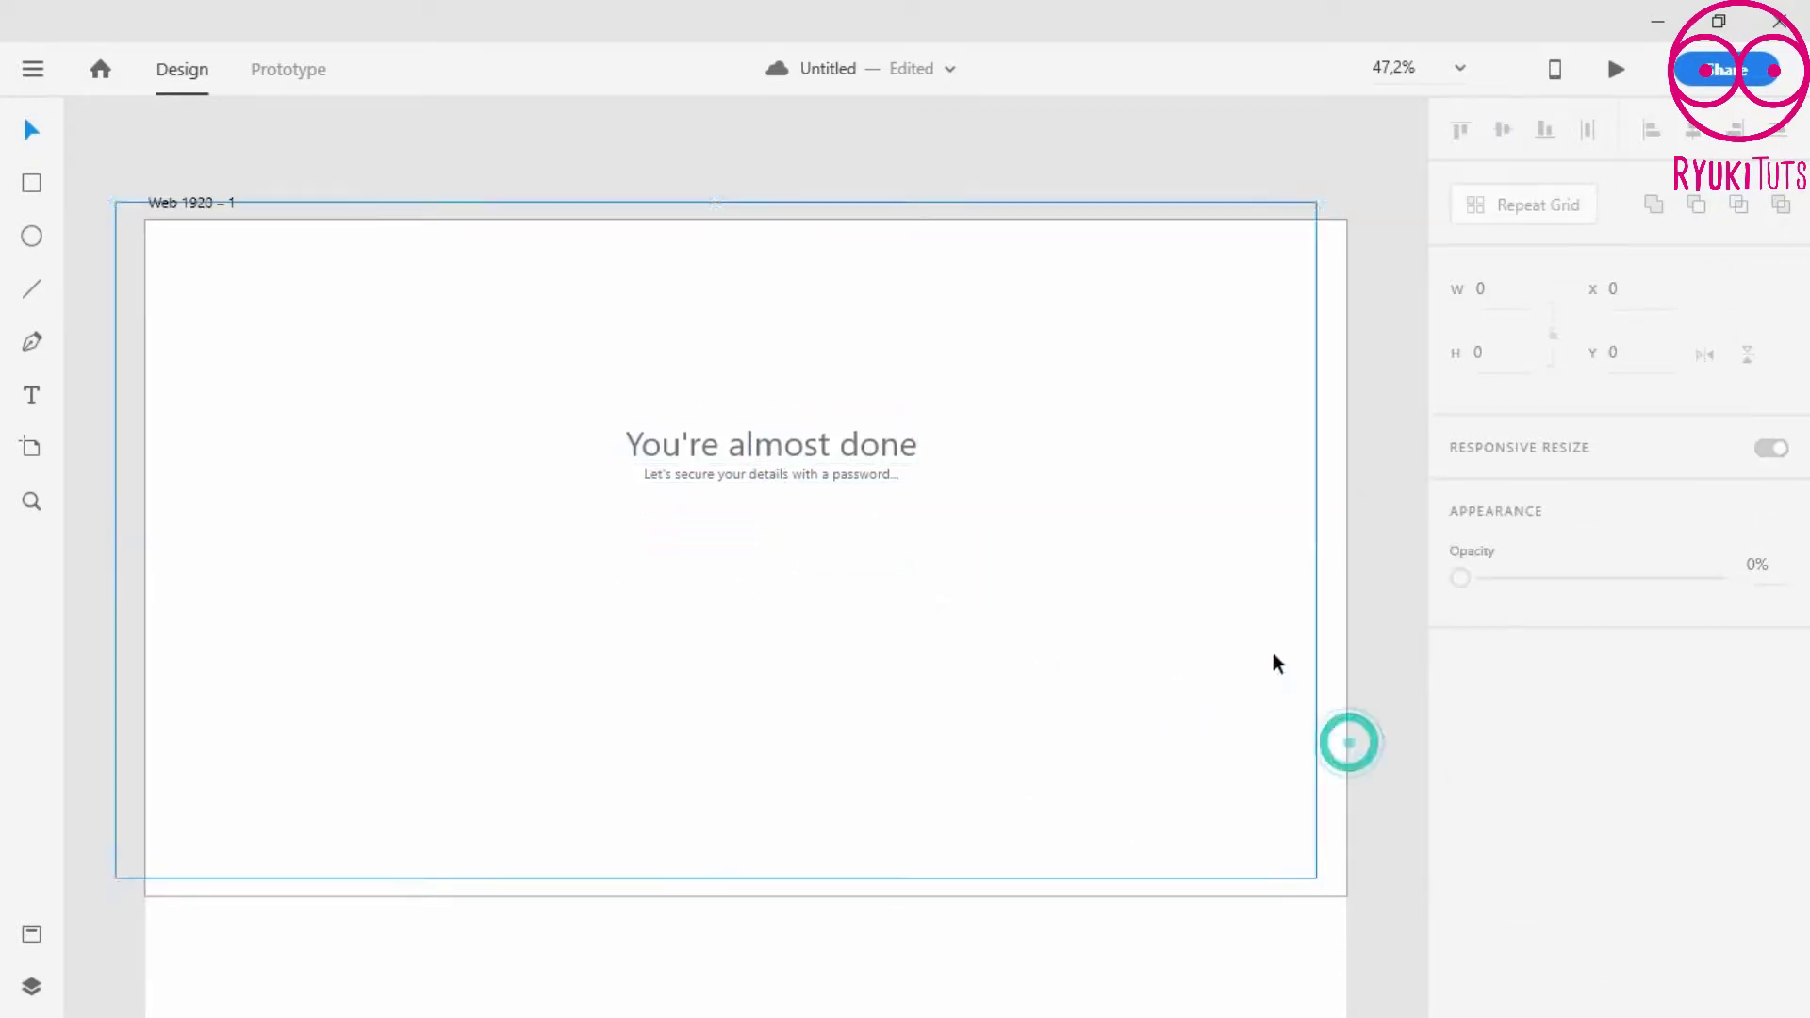
click(1205, 638)
click(1180, 964)
click(1251, 713)
key(Delete)
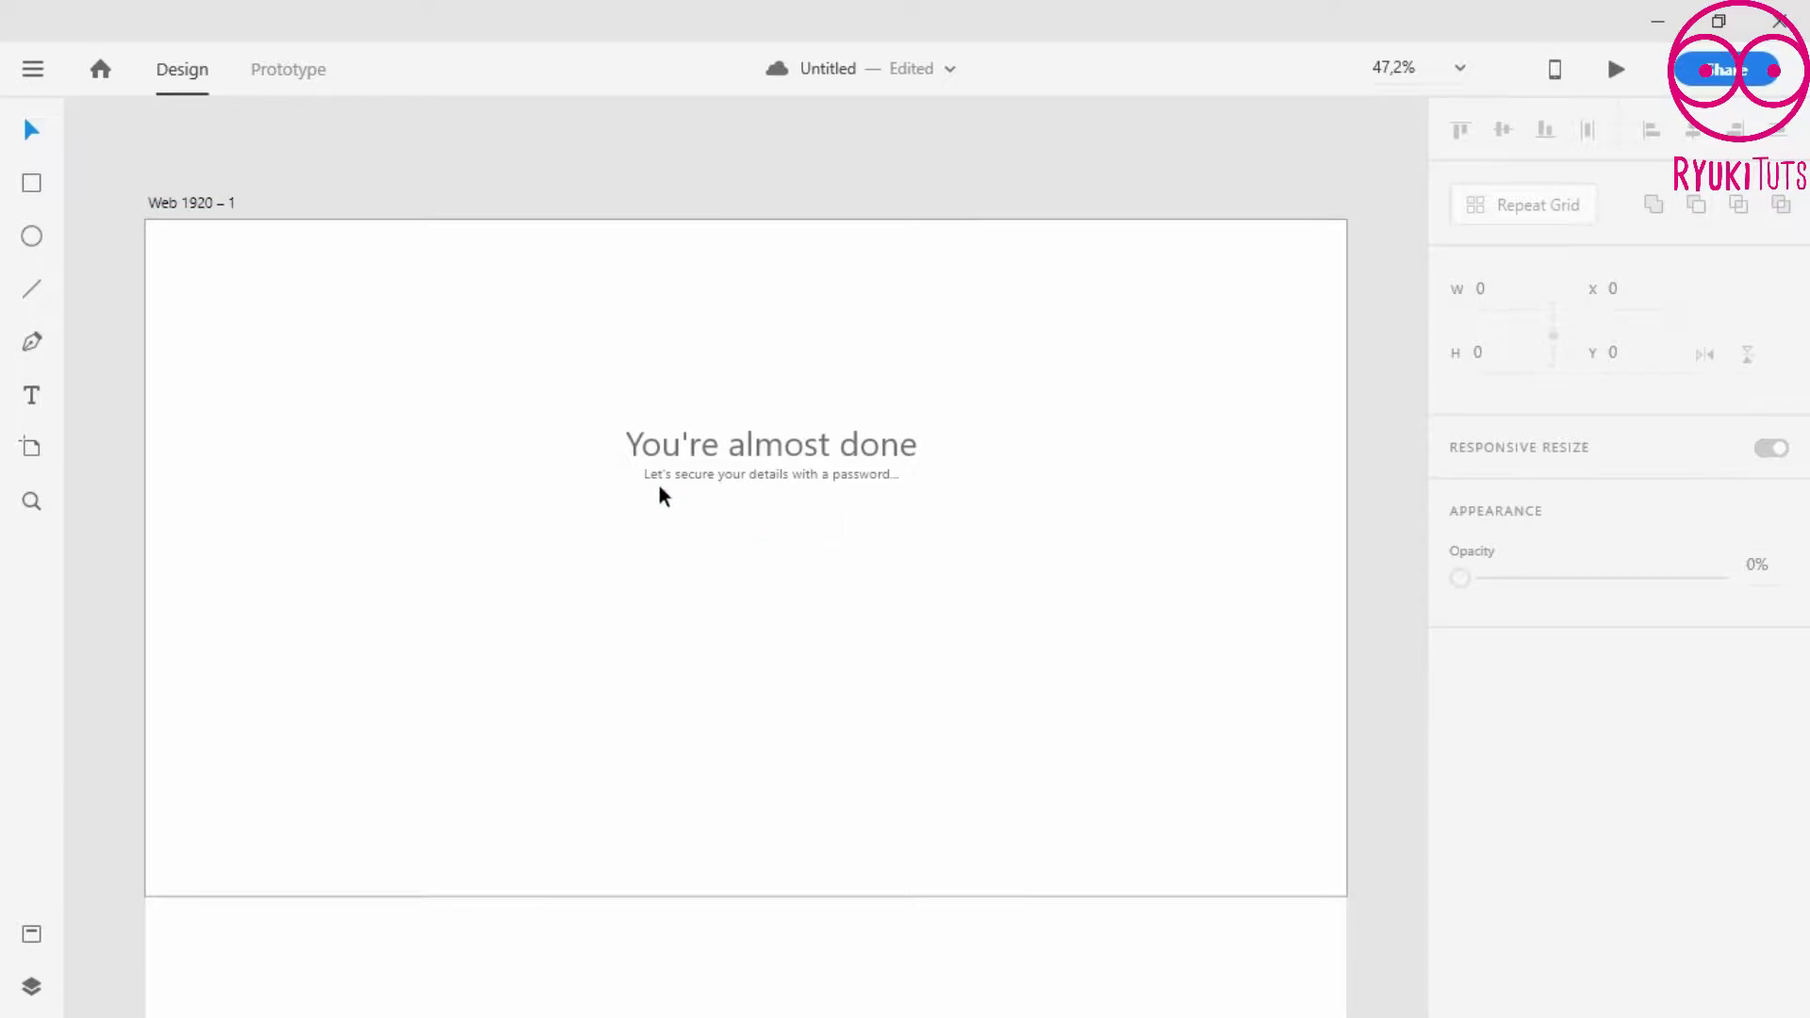
- Draw a rectangle about 532 by 89 below the subtitle and centre it horizontally on the artboard
click(721, 475)
right_click(720, 475)
click(399, 518)
drag(624, 497, 957, 550)
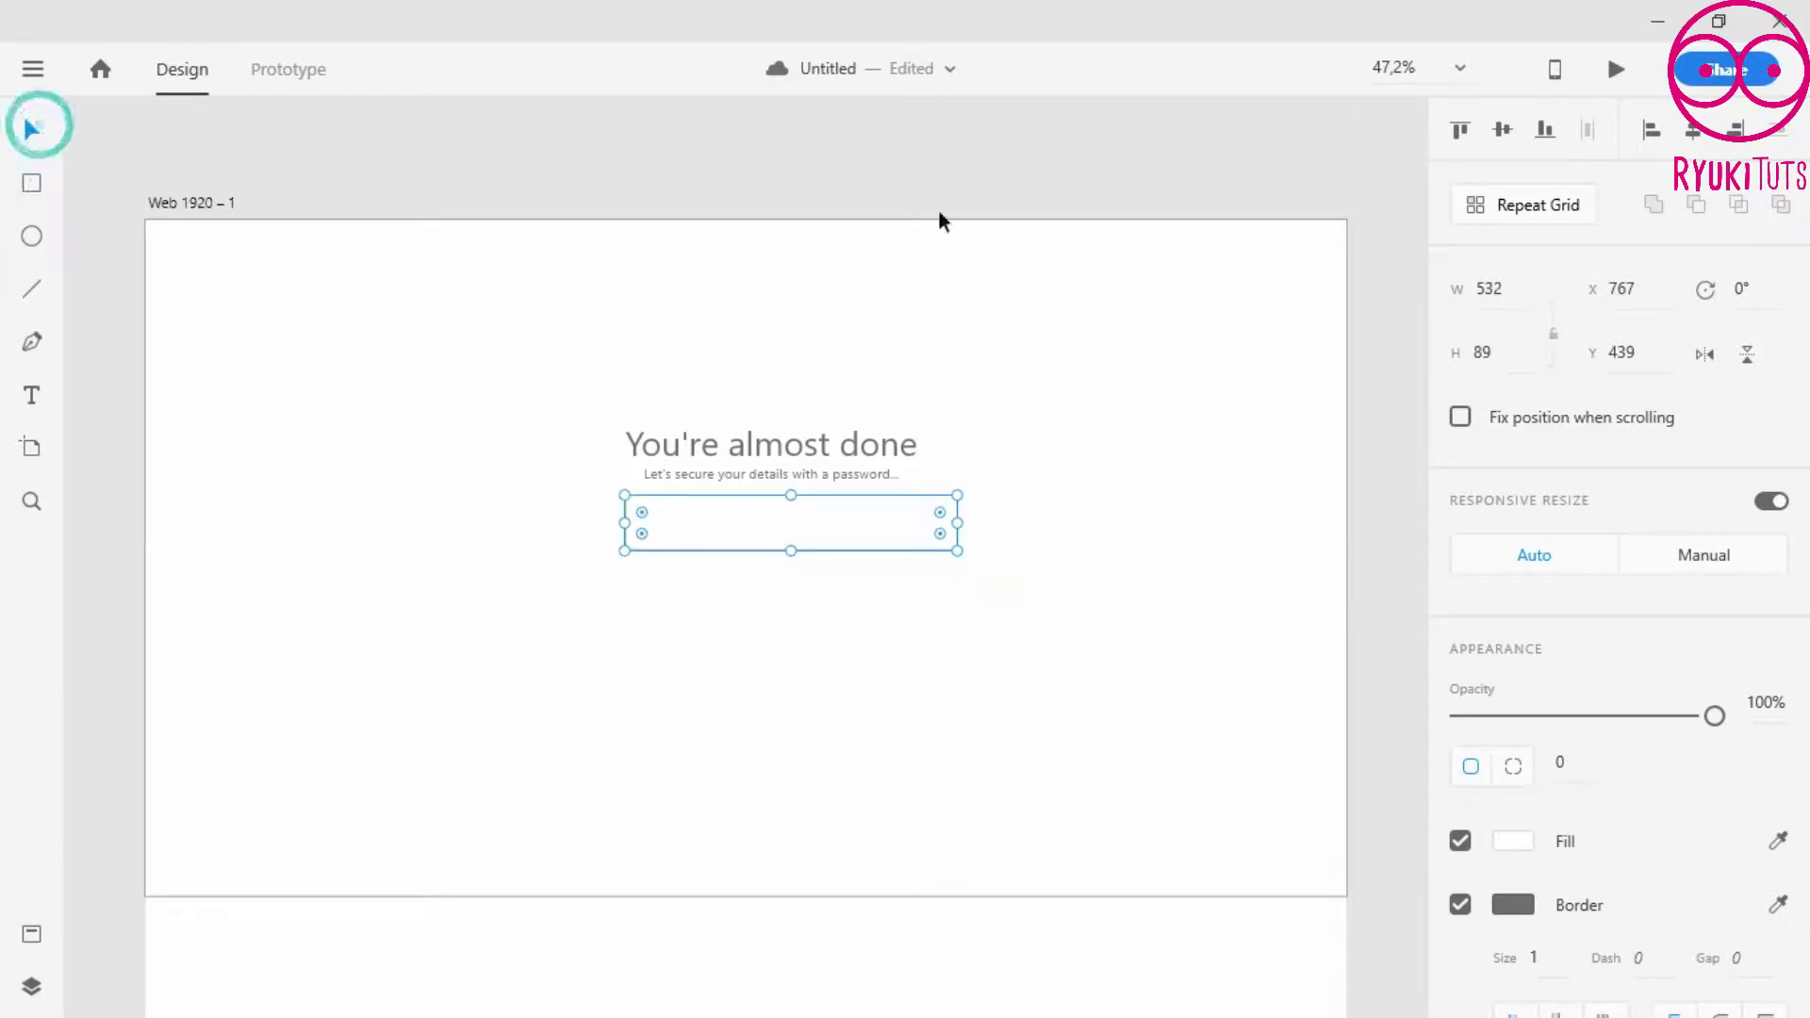
click(1693, 129)
- Widen the rectangle below the subtitle to about 599 and centre it horizontally on the artboard again
click(986, 577)
click(841, 461)
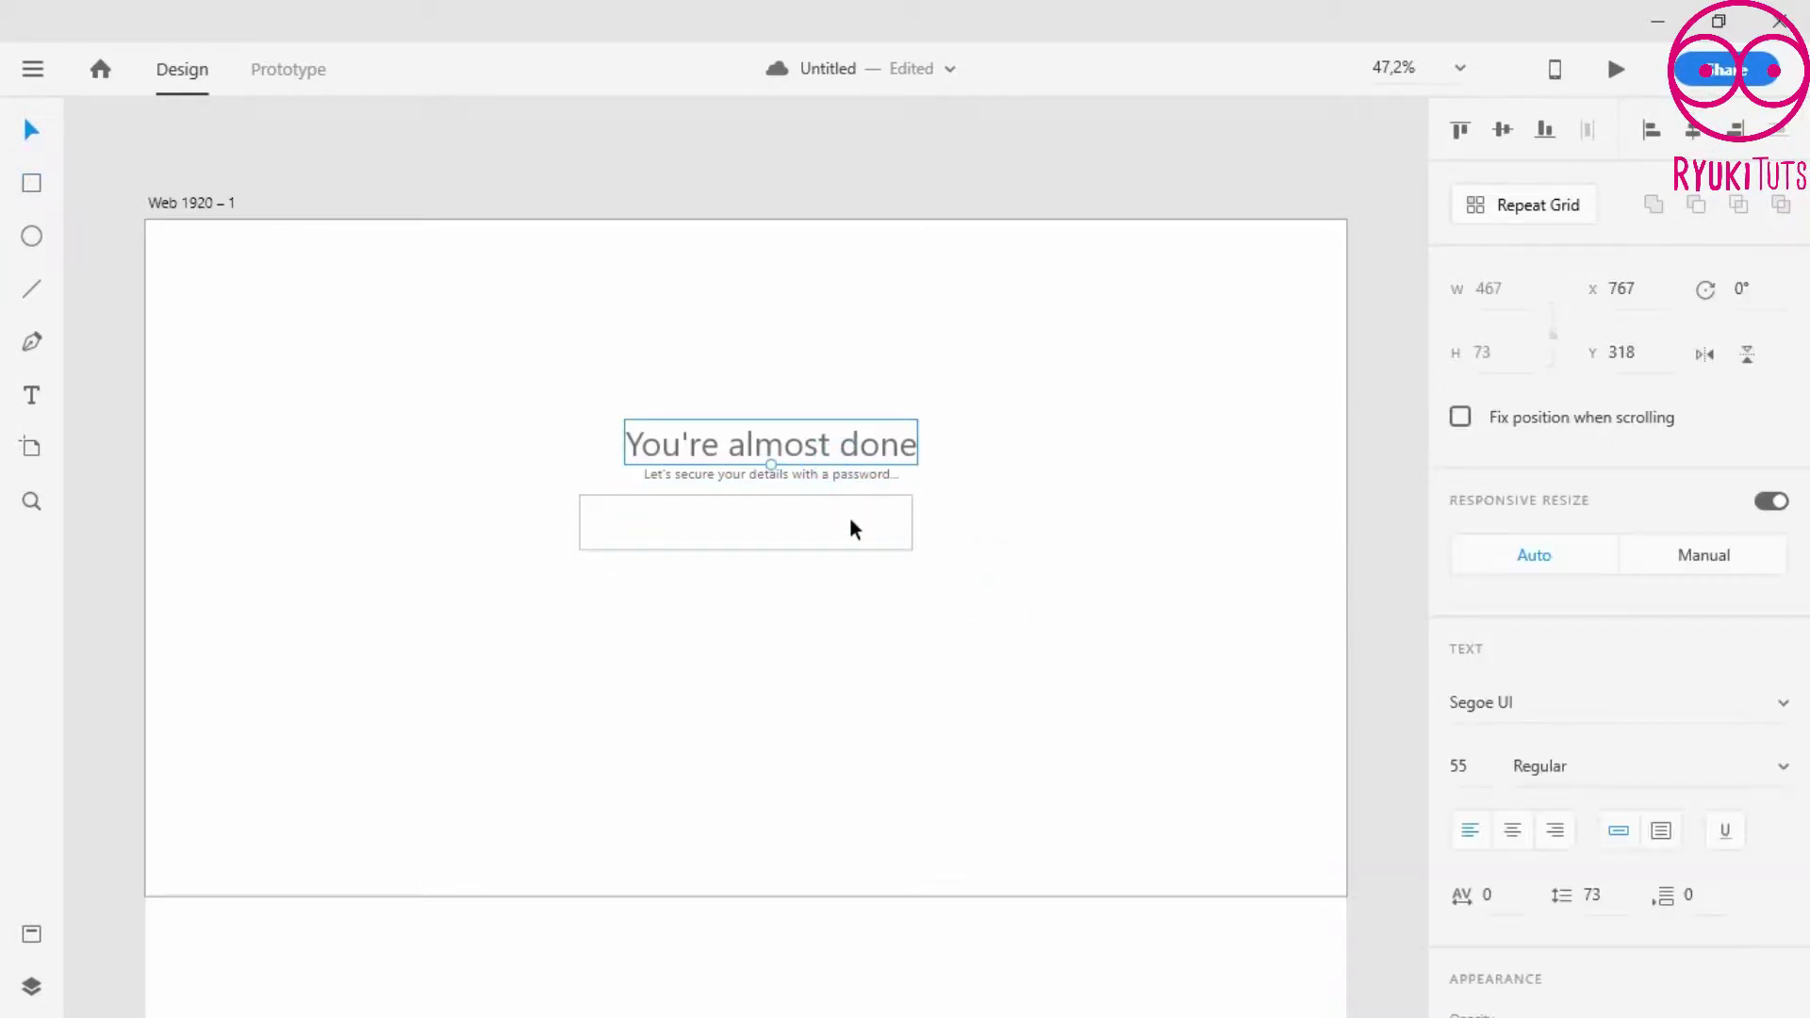
click(852, 521)
drag(914, 523, 949, 524)
click(1694, 129)
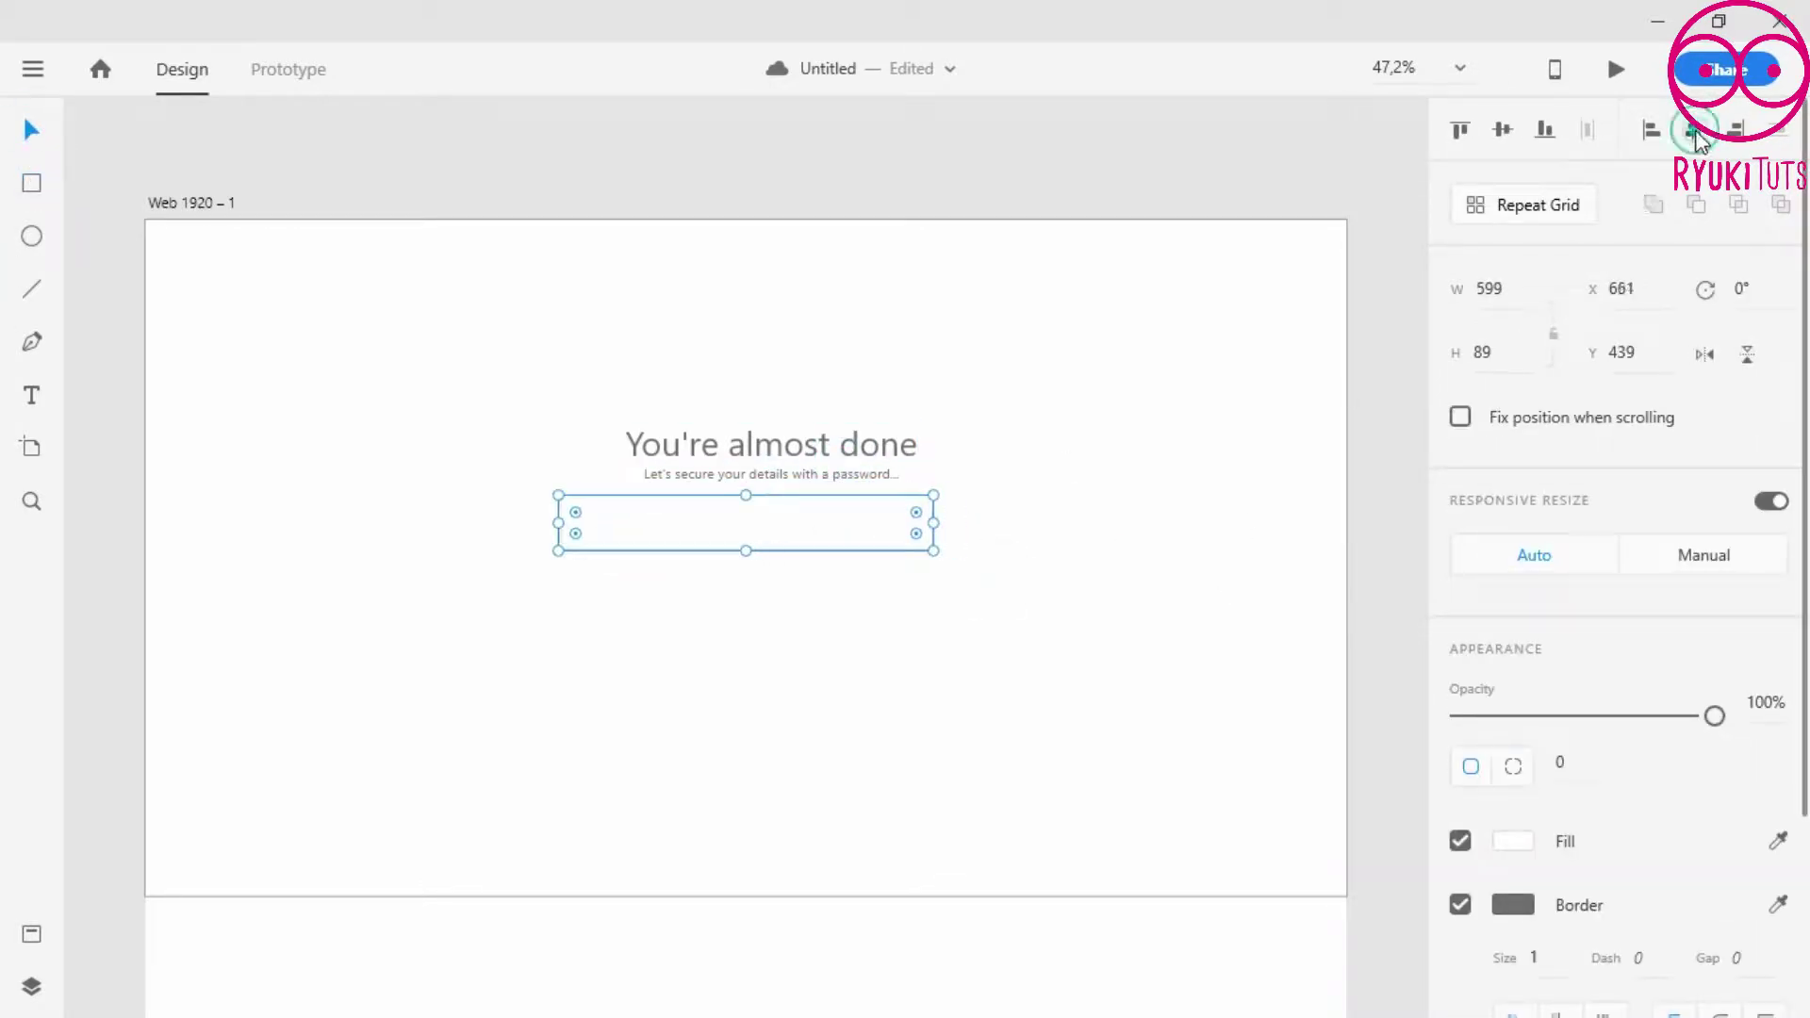
- Group the heading with the subtitle and centre the group horizontally on the artboard
click(1148, 501)
click(835, 466)
shift+click(840, 445)
right_click(841, 445)
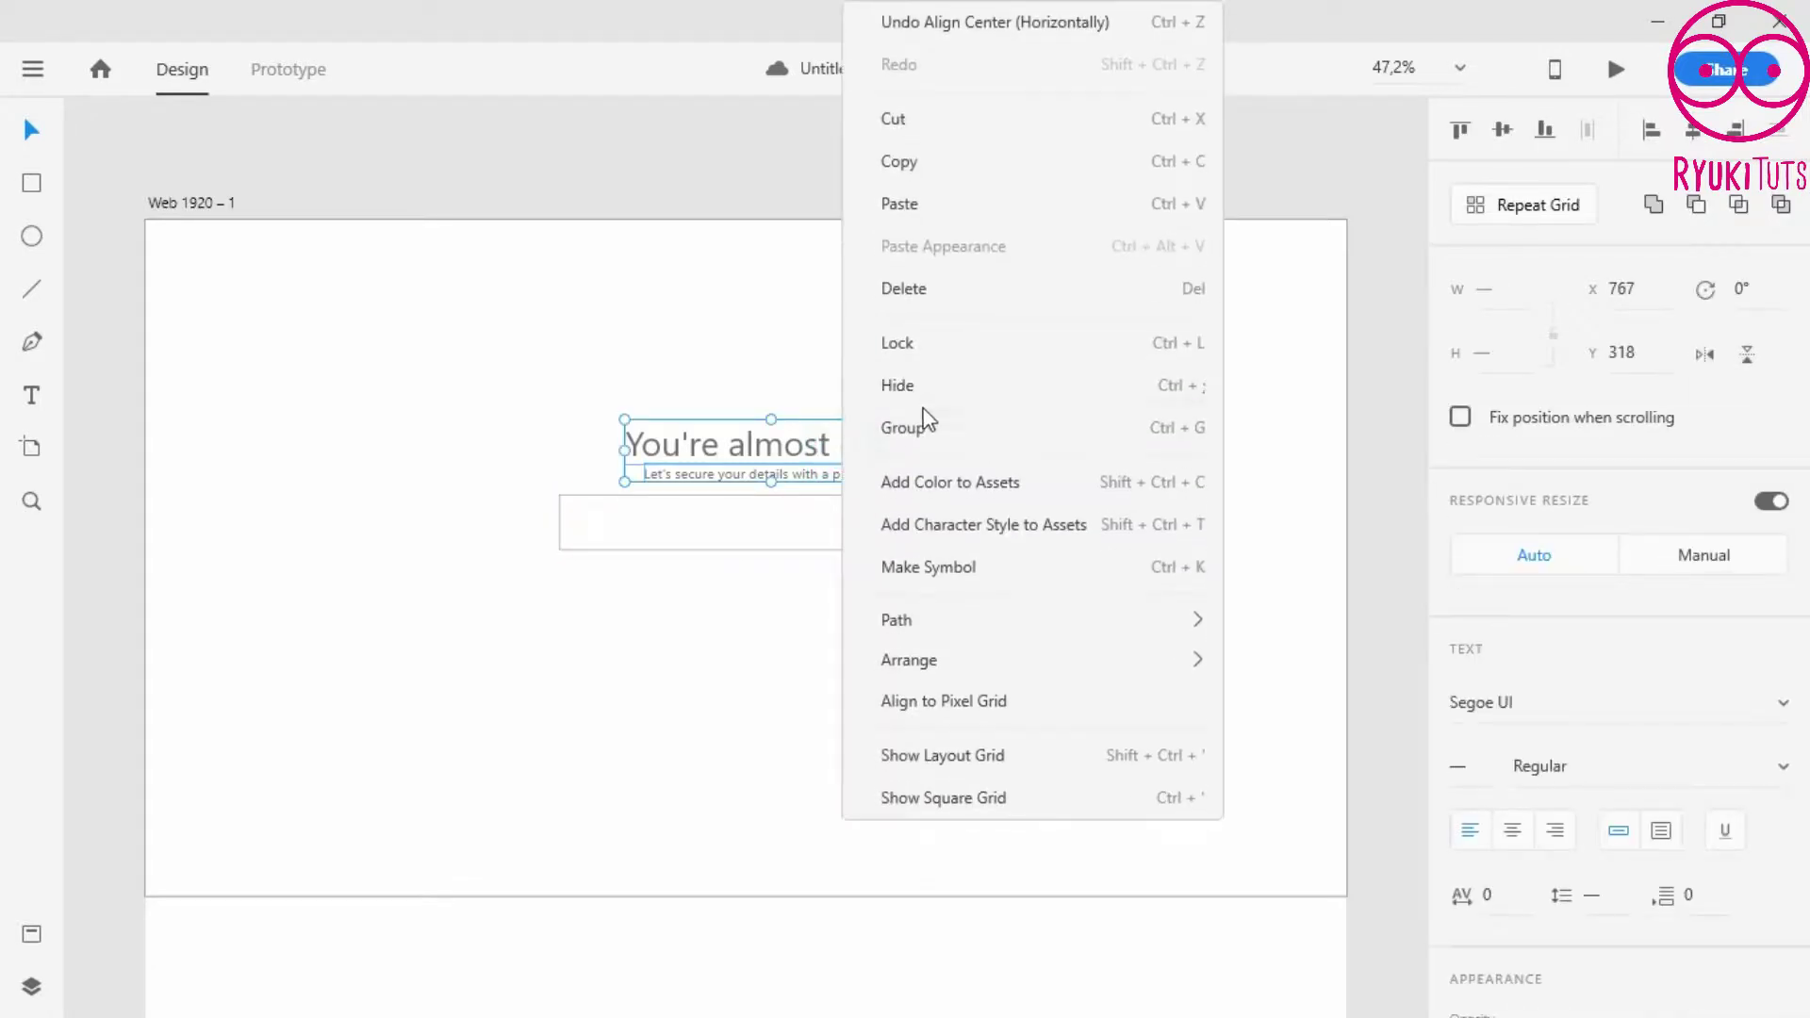
click(919, 427)
click(1694, 130)
- Set the rectangle's corner radius to 3
click(837, 547)
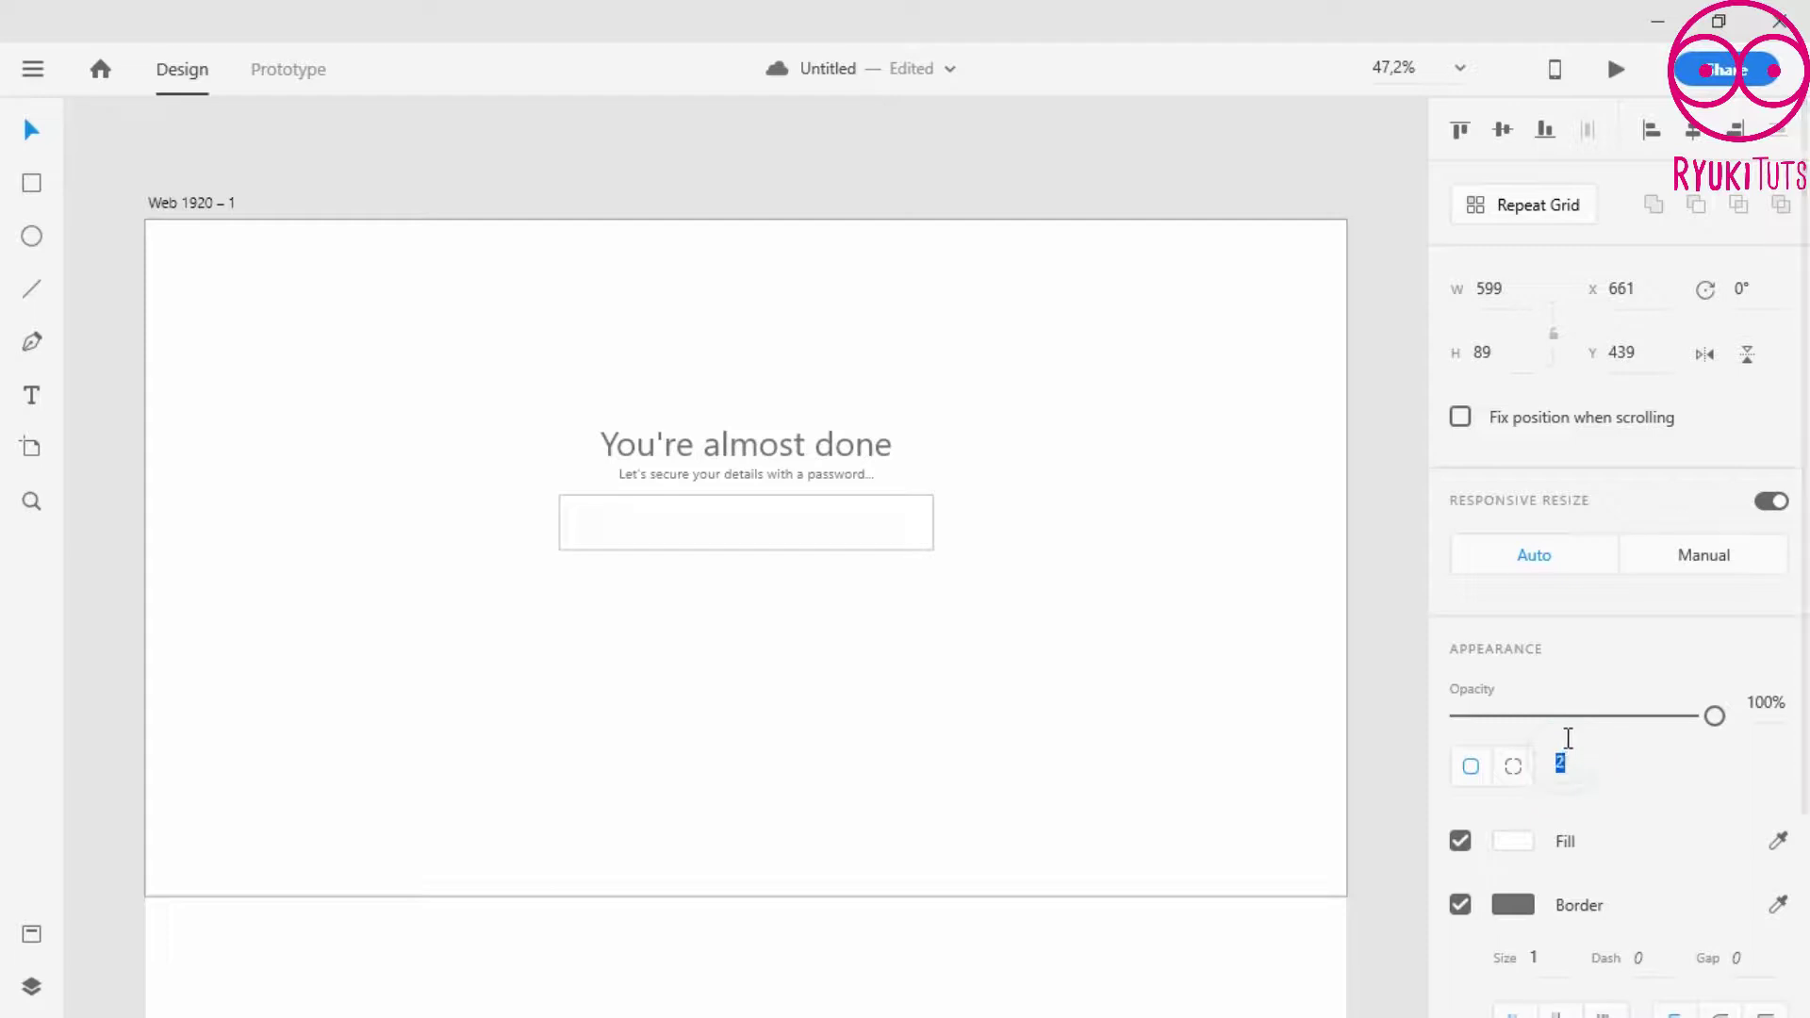
click(1043, 640)
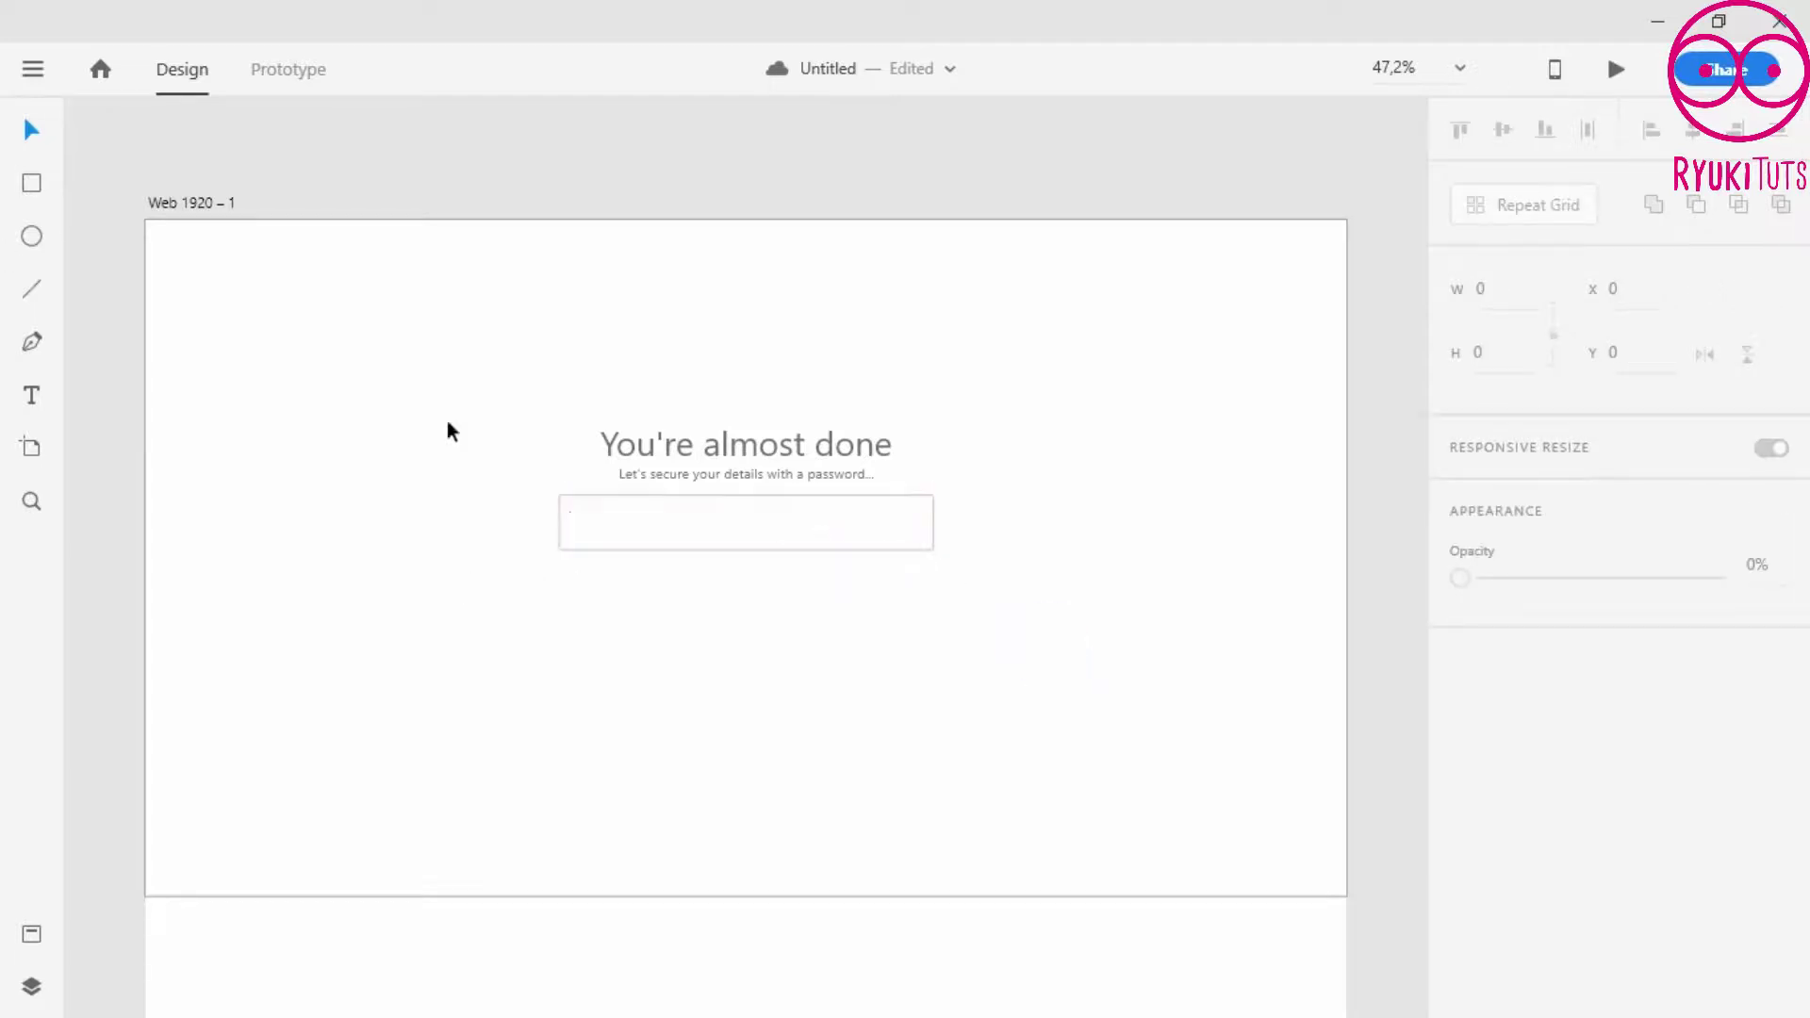
click(584, 523)
- Try to insert the lock001 icon in weight 1 from the Ikono plugin by searching for "lock"
click(33, 68)
scroll(142, 660, down, 2)
mouse_move(131, 882)
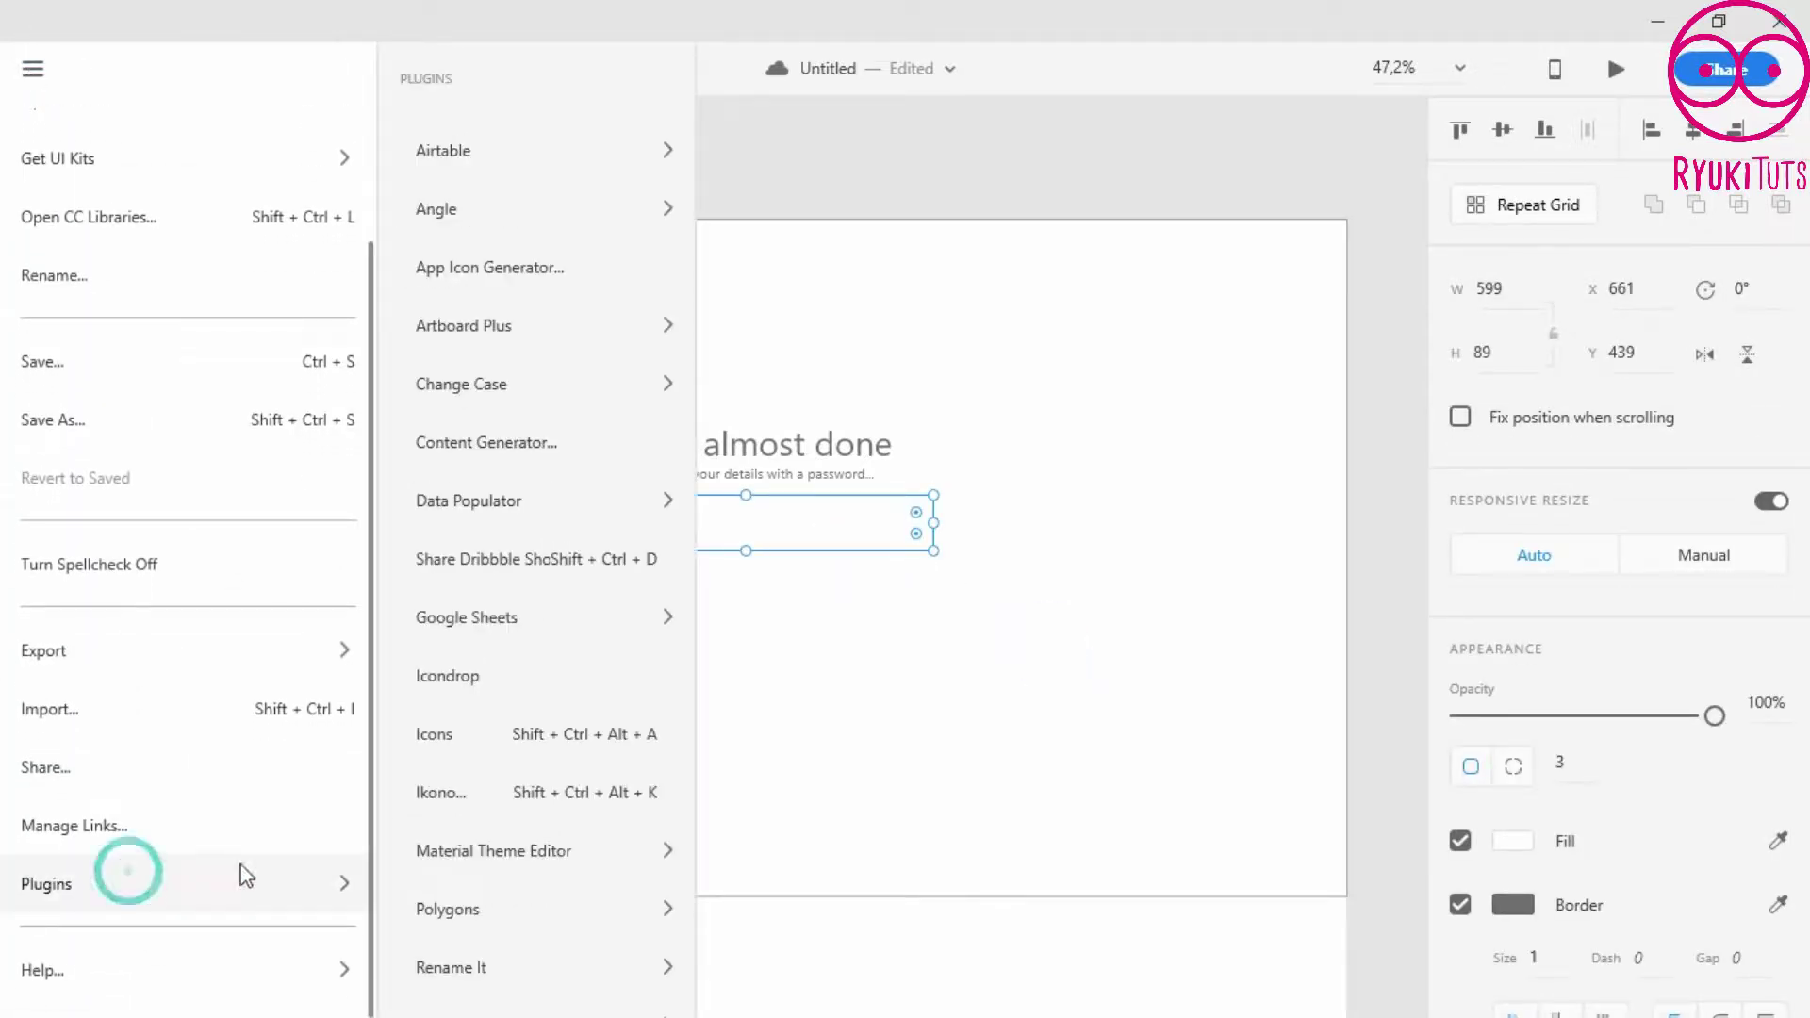
click(493, 790)
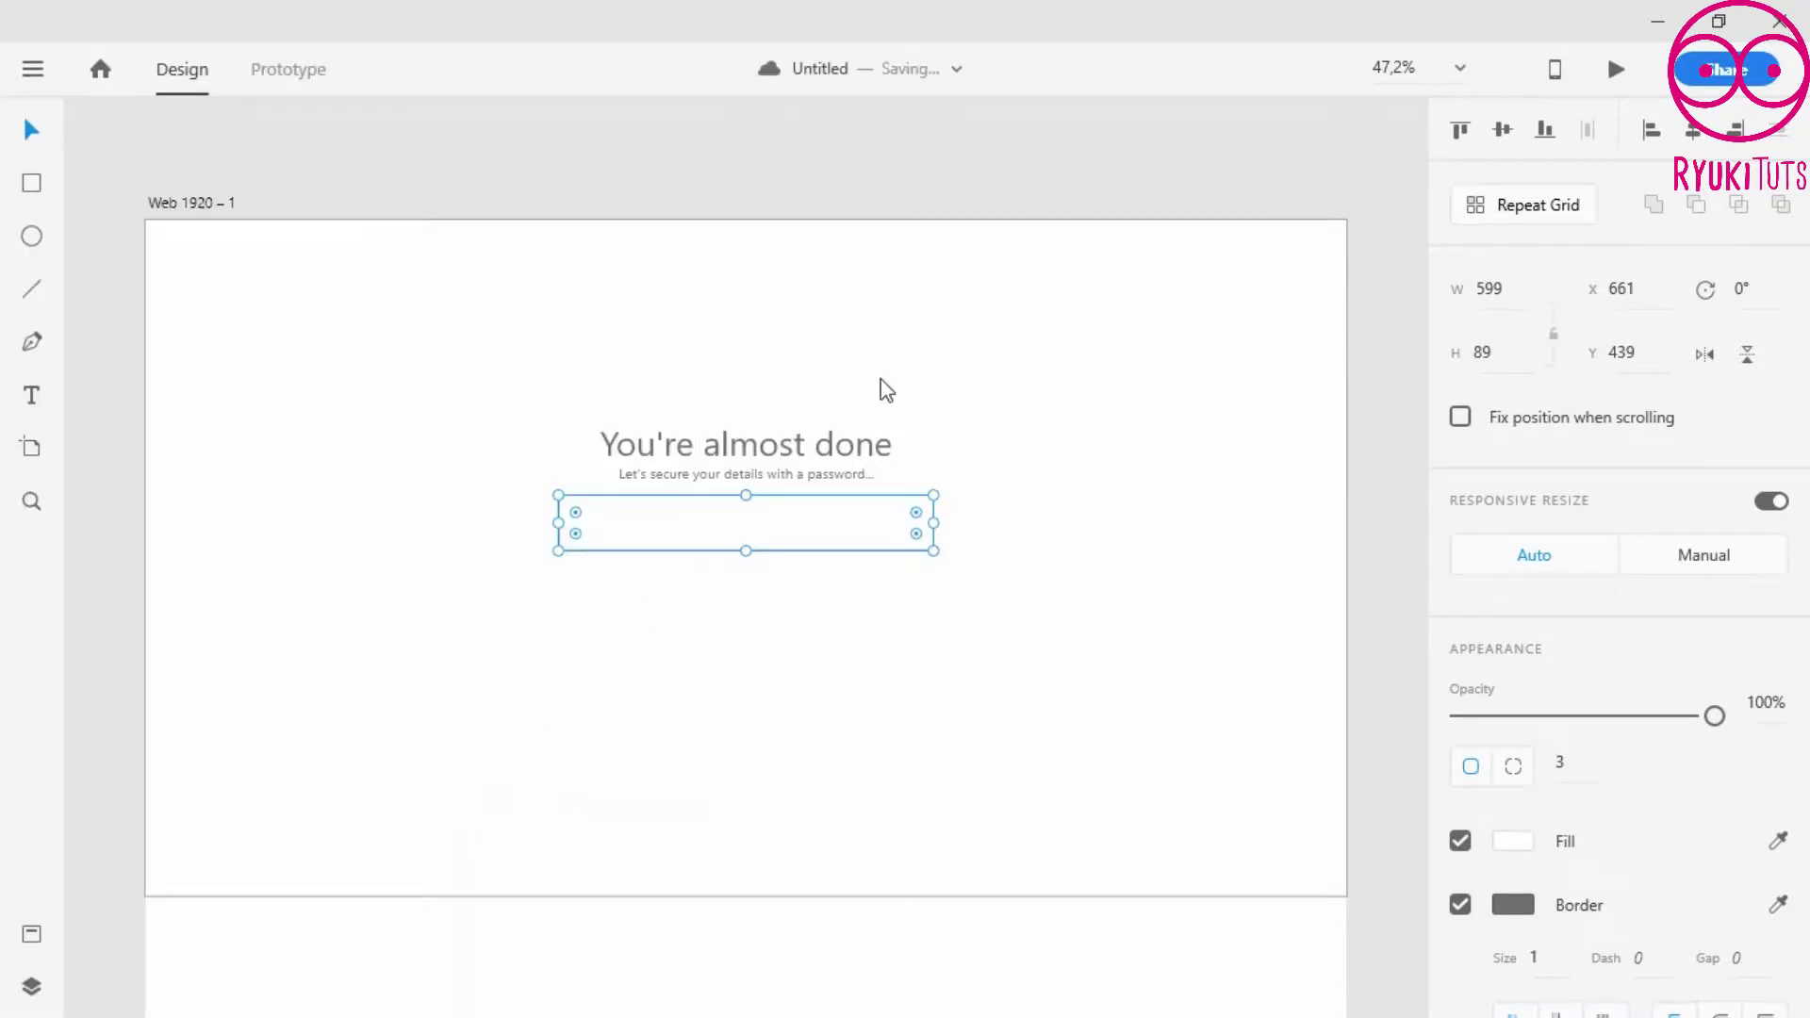
text(lock)
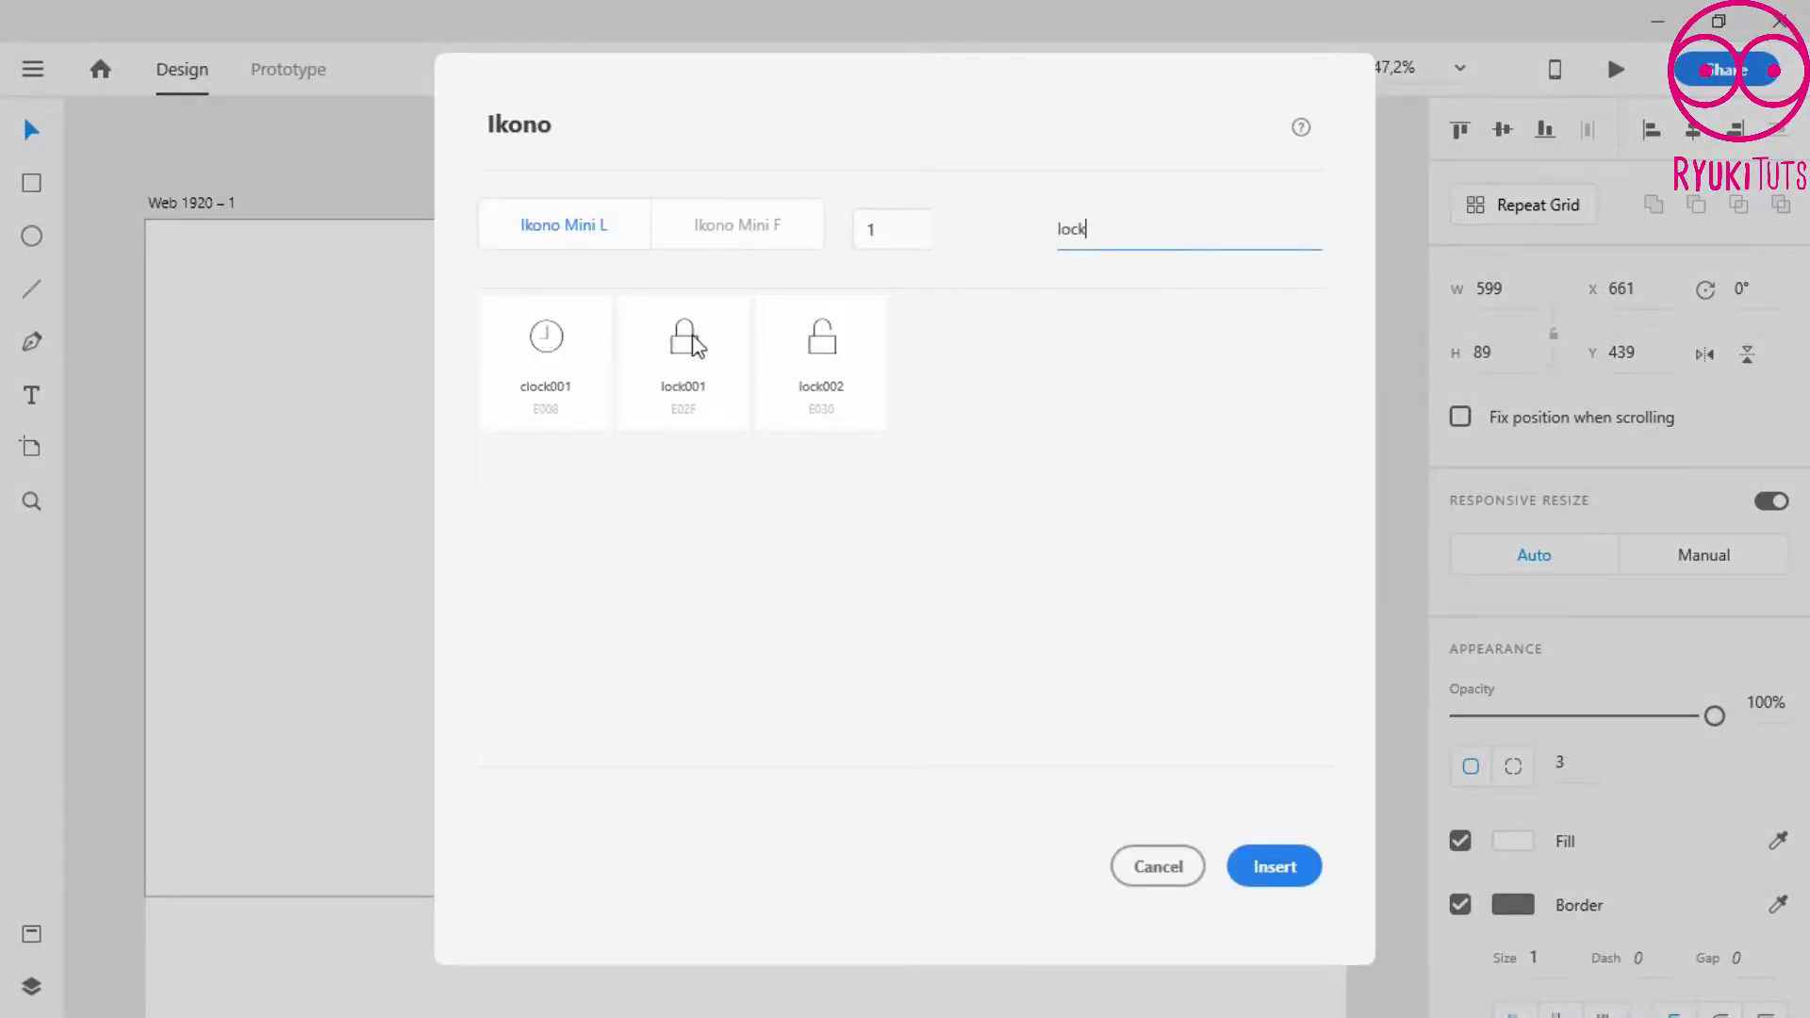
click(653, 358)
click(1292, 867)
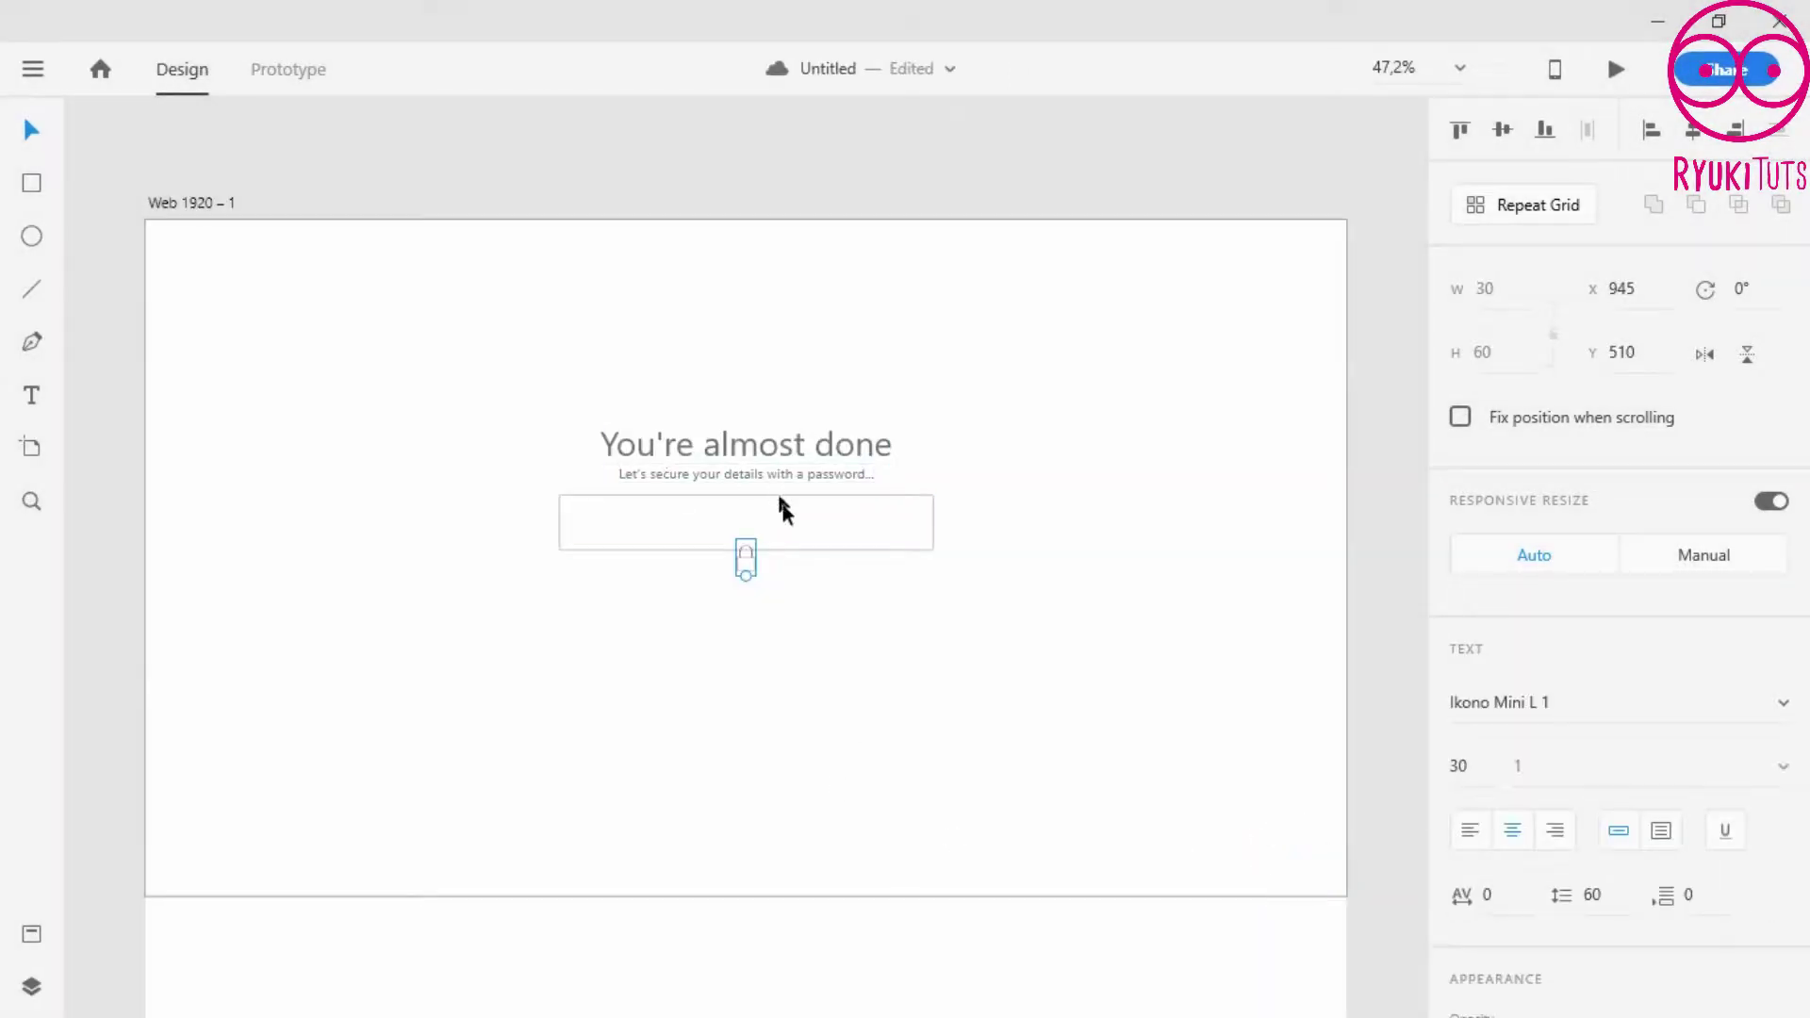
key(ctrl+z)
- Insert the lock001 icon from the Ikono plugin's Ikono Mini L set in weight 3
click(32, 69)
mouse_move(113, 889)
click(538, 788)
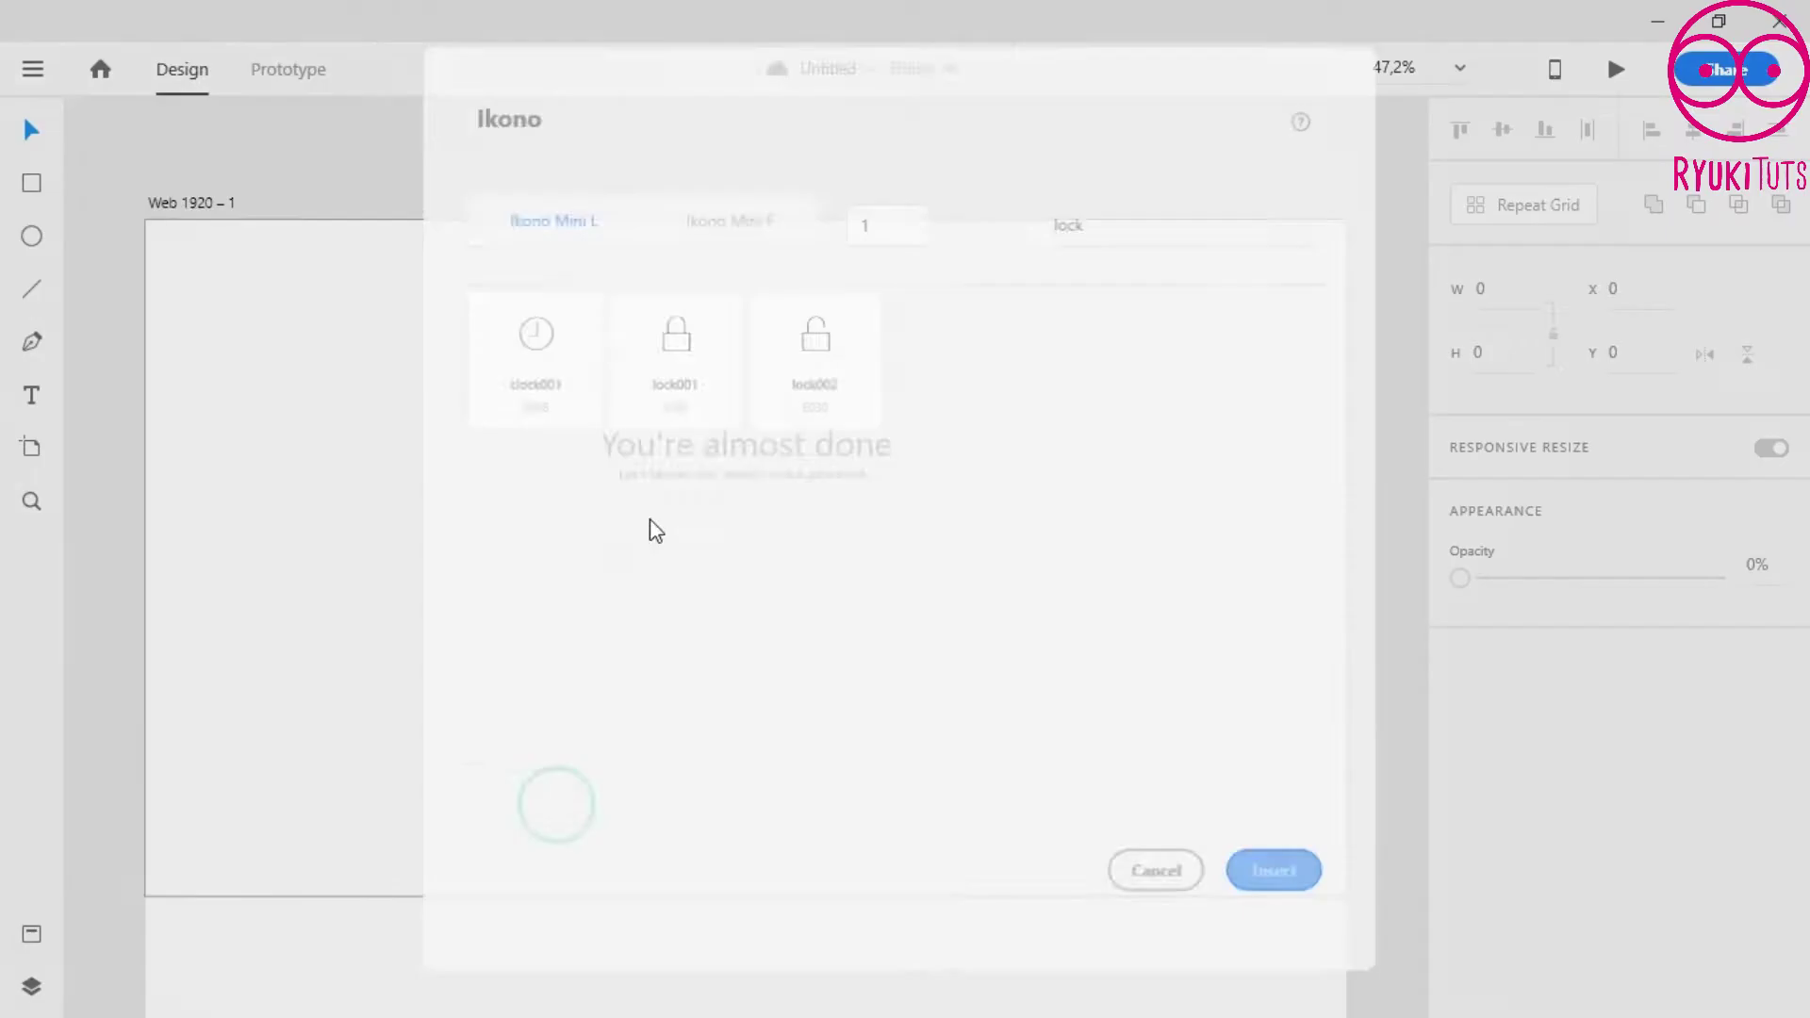
click(703, 373)
click(882, 229)
click(869, 376)
click(1275, 867)
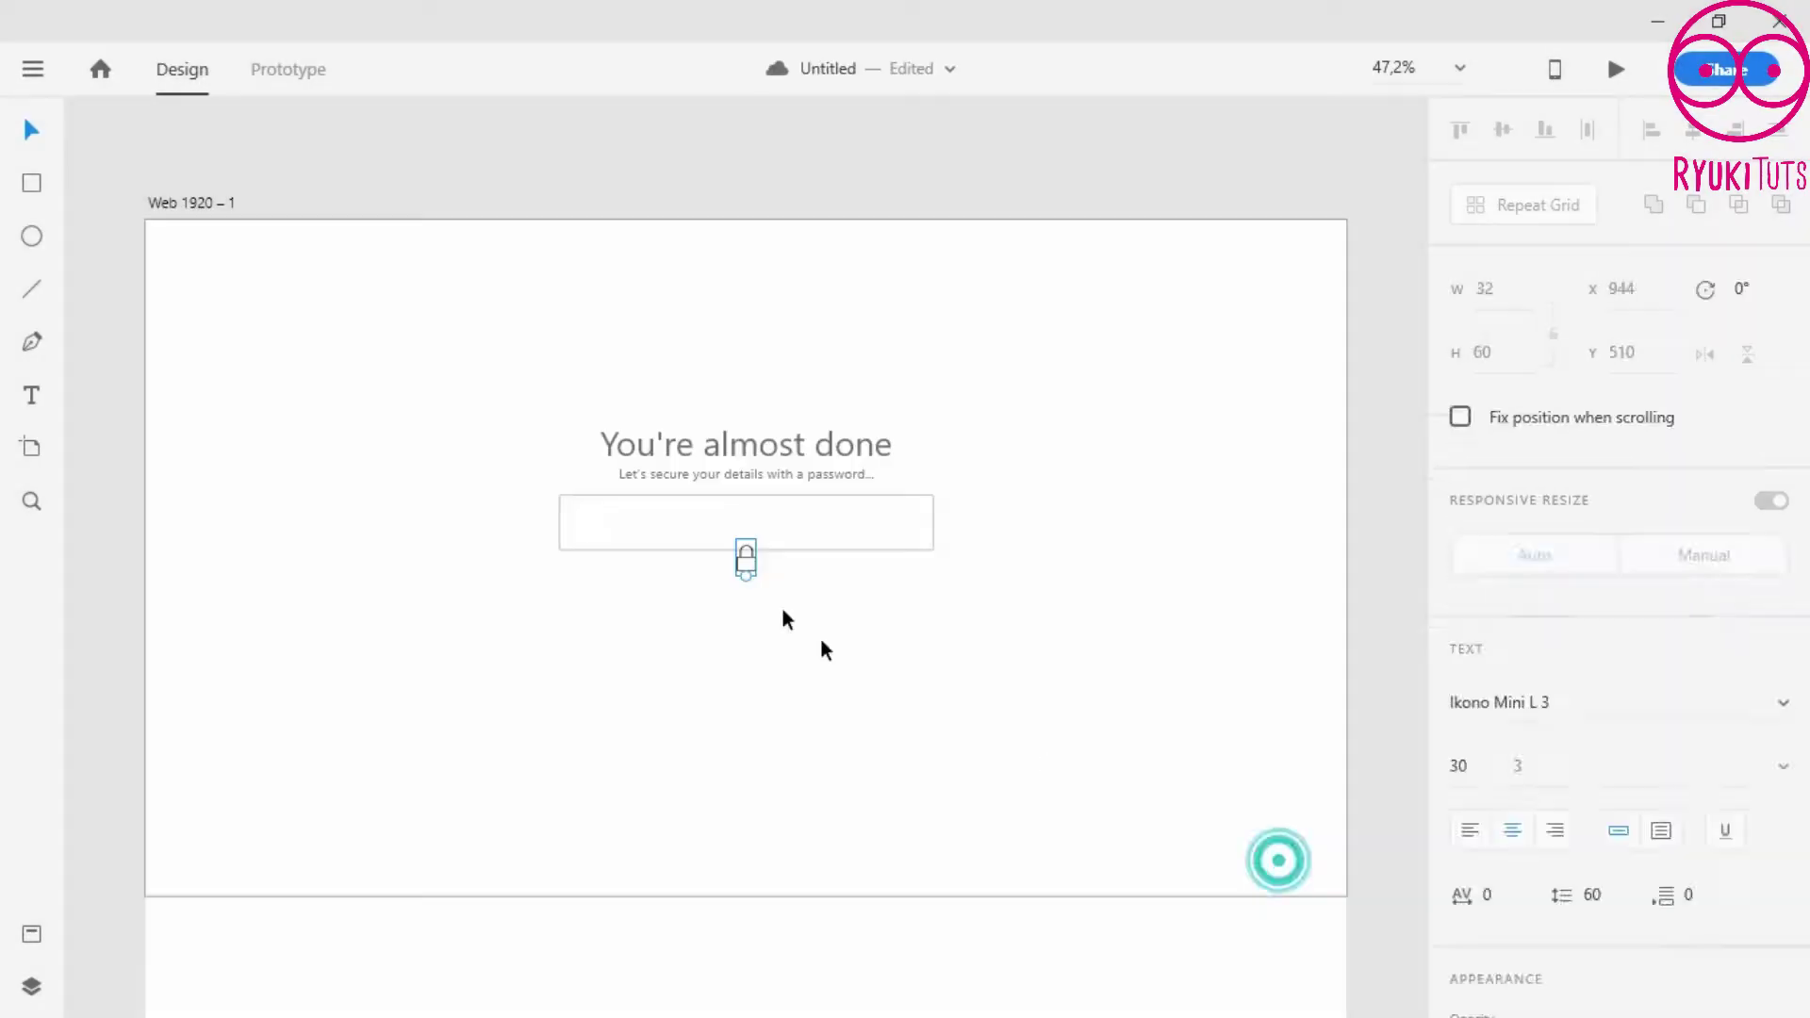
- Place the lock icon inside the rectangle's left end and align it vertically with the rectangle's middle
drag(746, 559, 577, 522)
shift+click(620, 502)
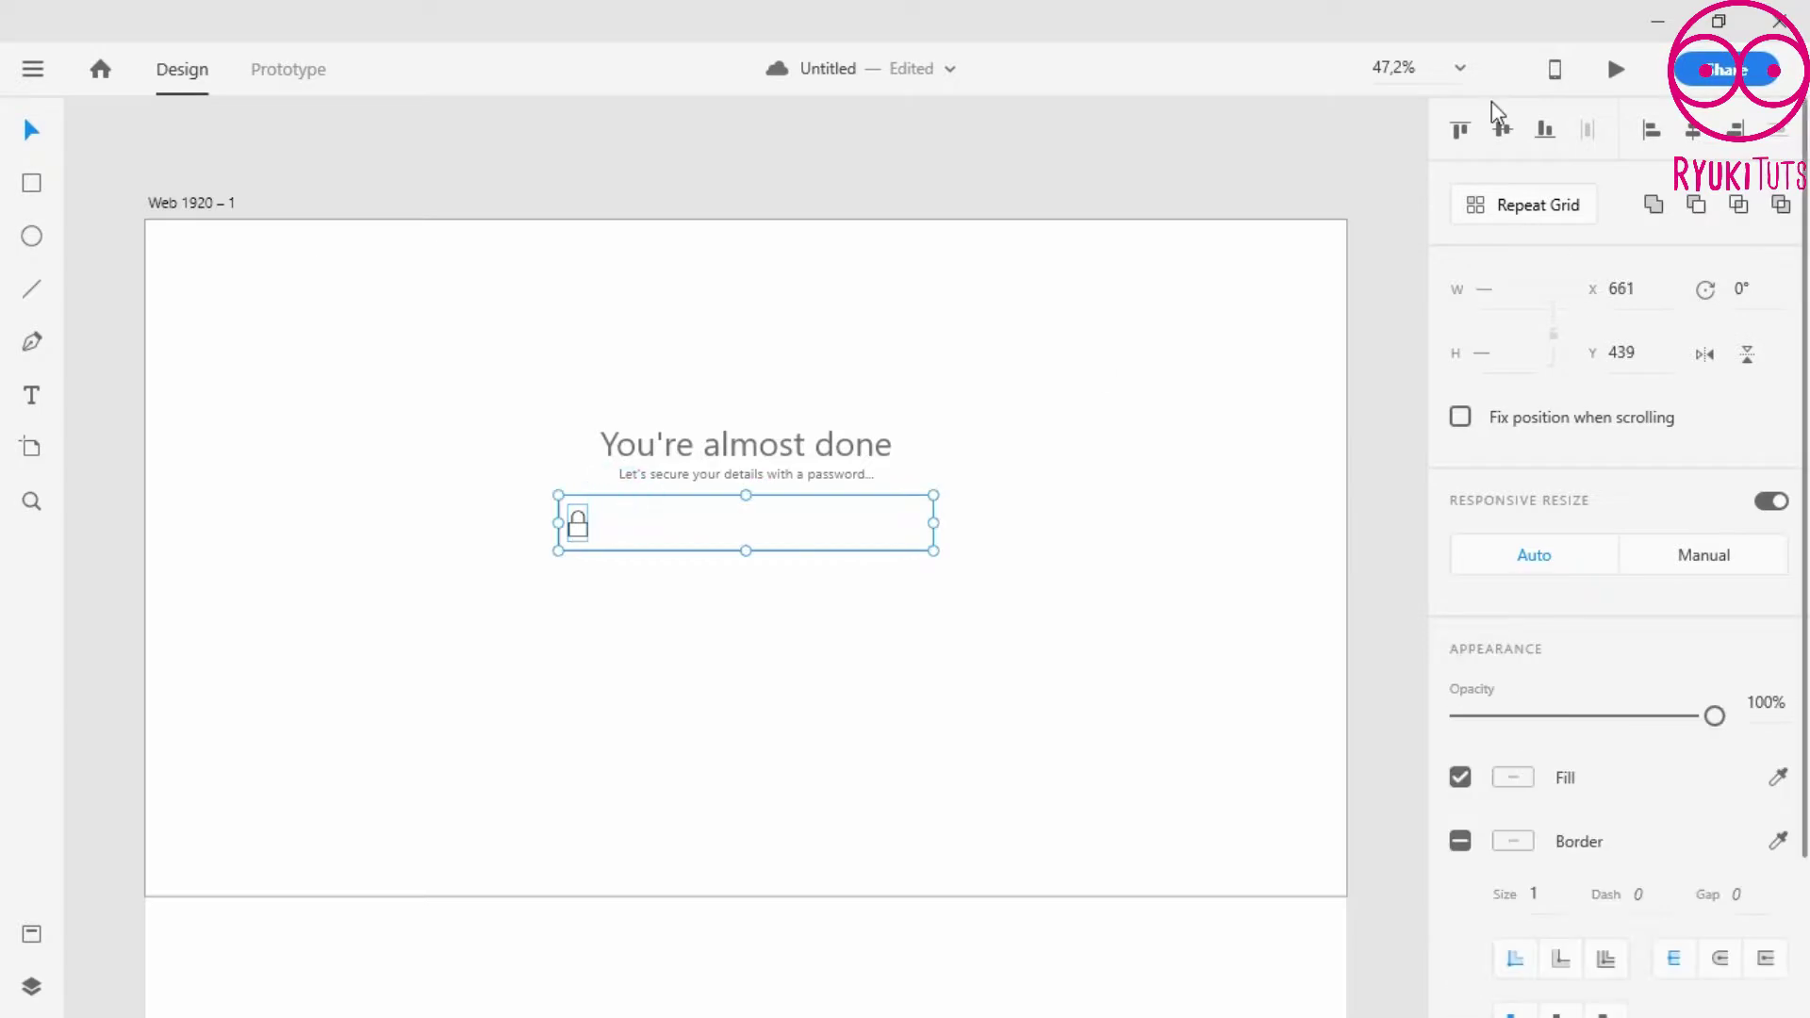
click(589, 527)
scroll(591, 528, up, 3)
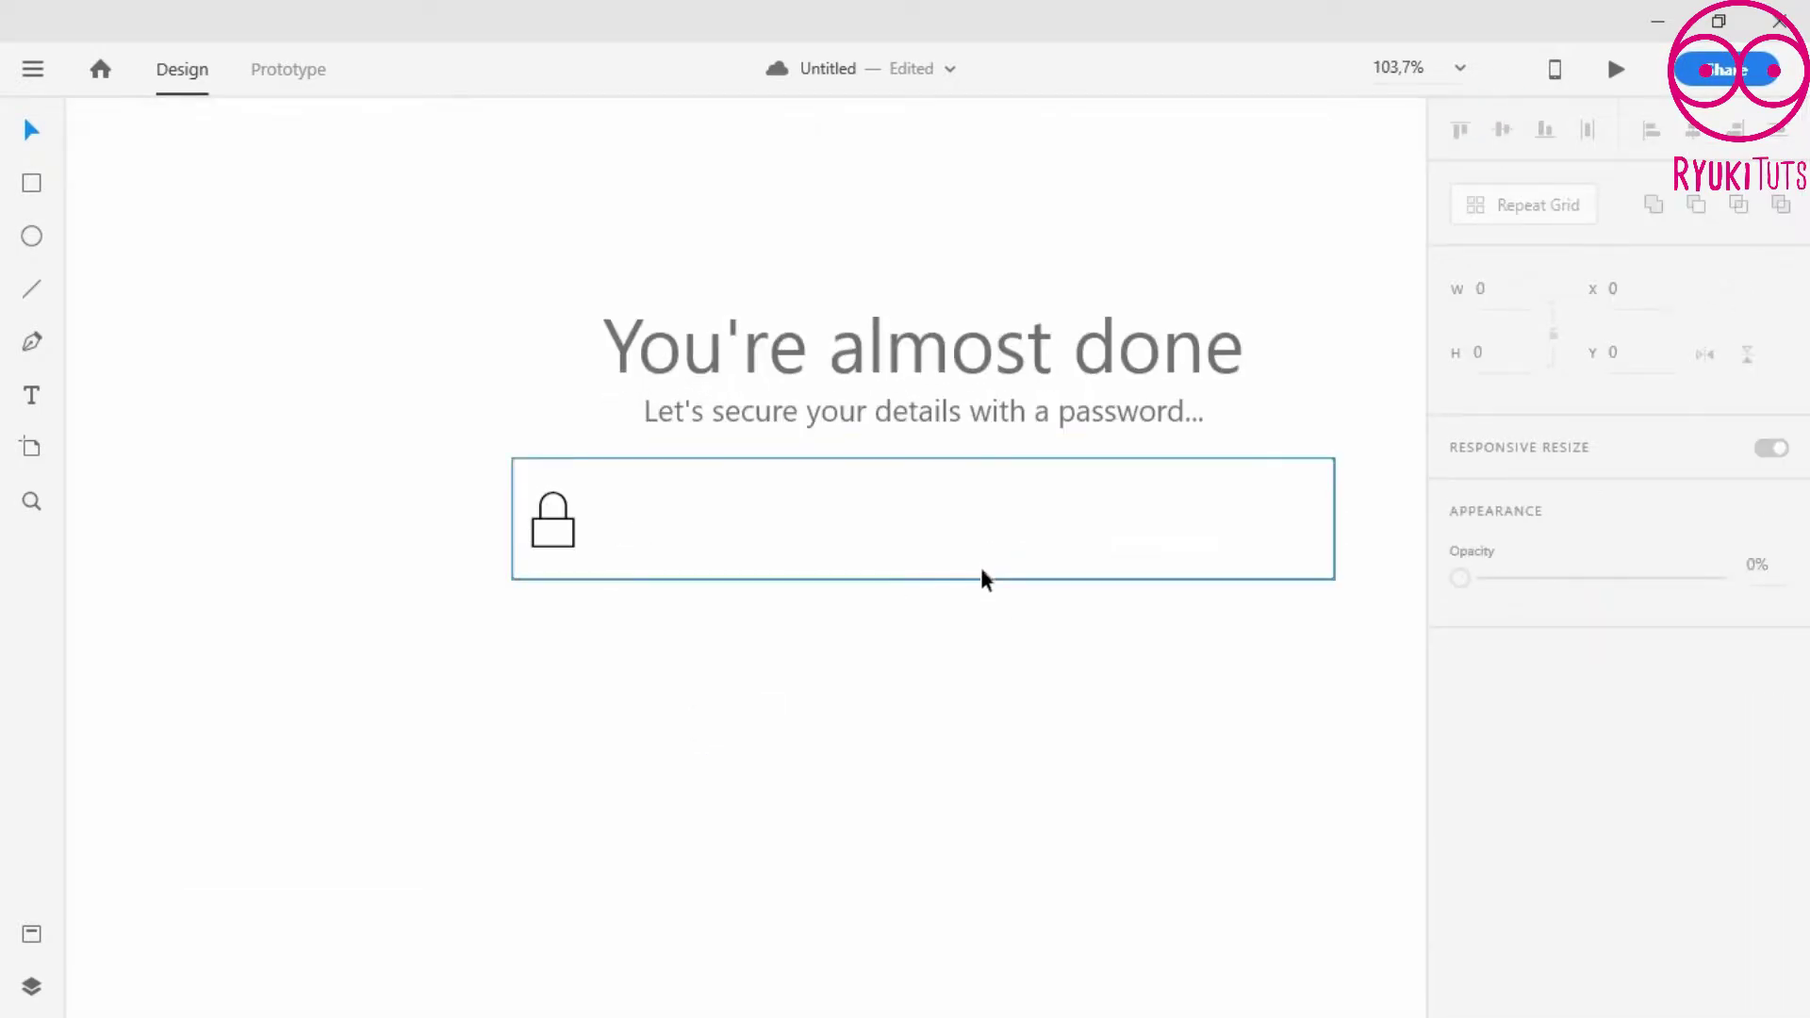
- Change the lock icon's fill colour from black to grey
scroll(1518, 783, down, 3)
click(1514, 776)
drag(1122, 754, 1112, 694)
click(625, 663)
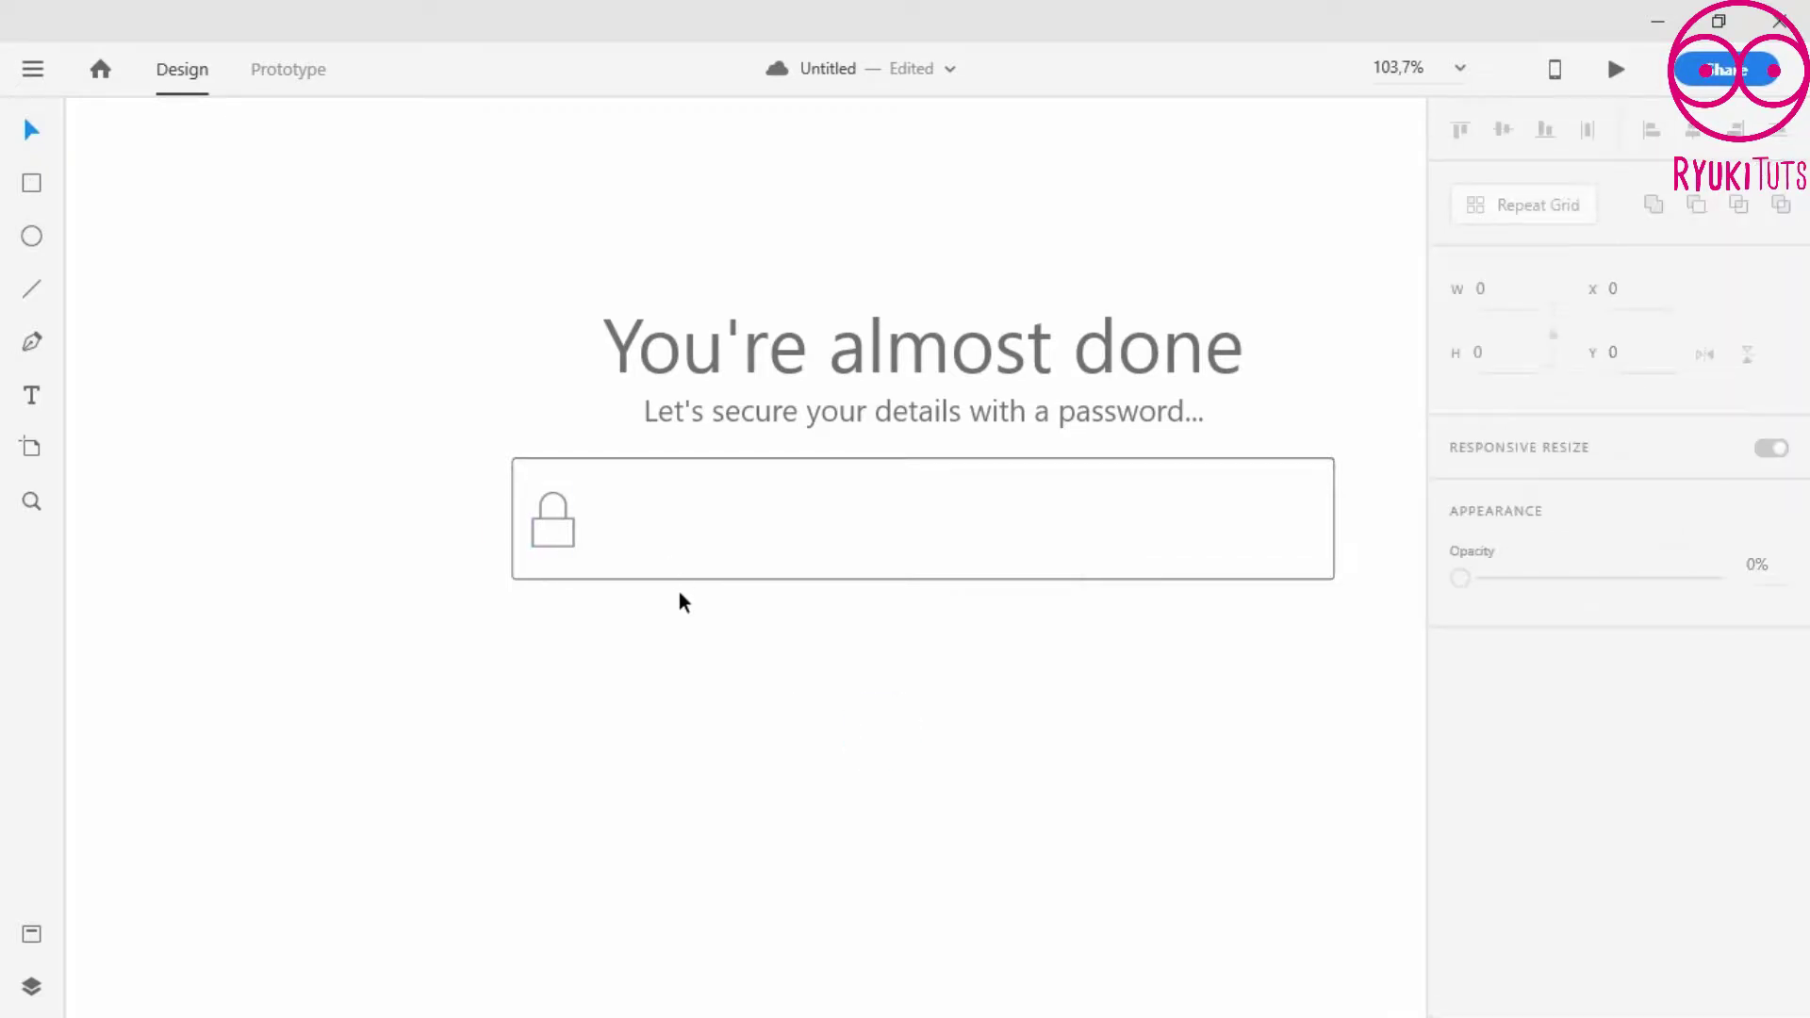
click(672, 557)
click(678, 698)
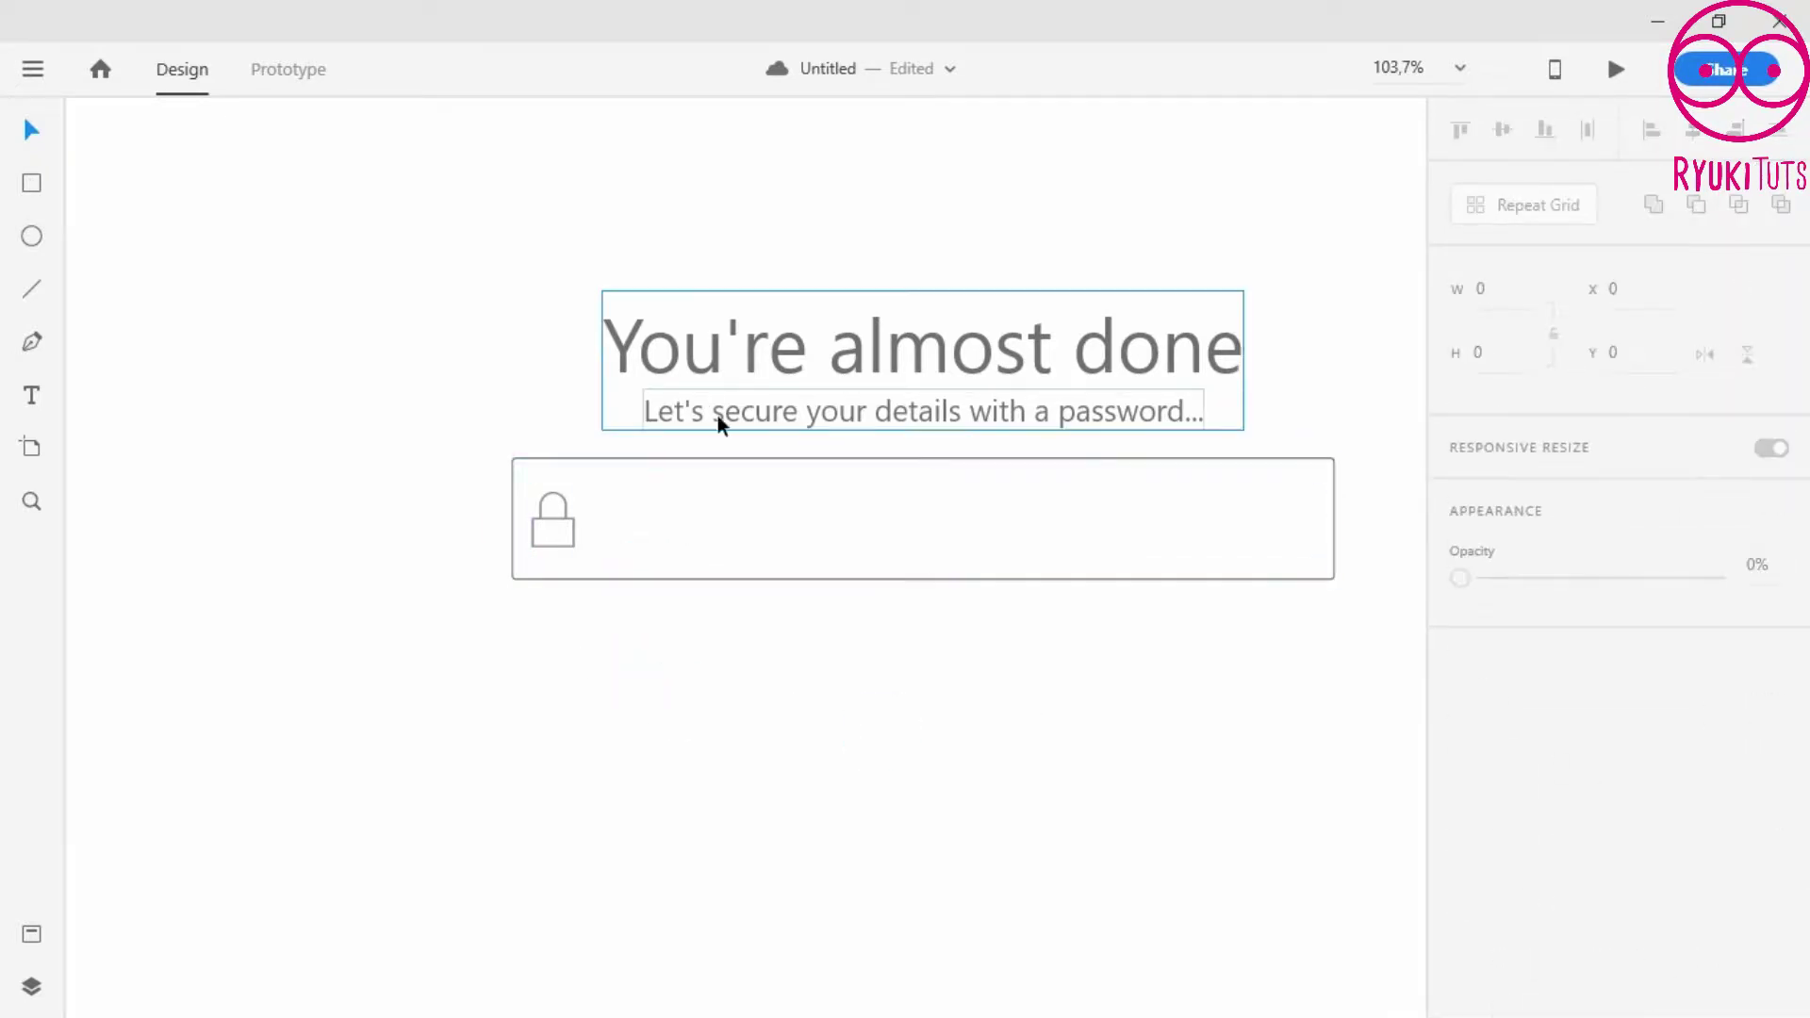
click(721, 412)
click(194, 330)
- Add the placeholder text "Your new password" near the lock icon and left-align it
click(31, 396)
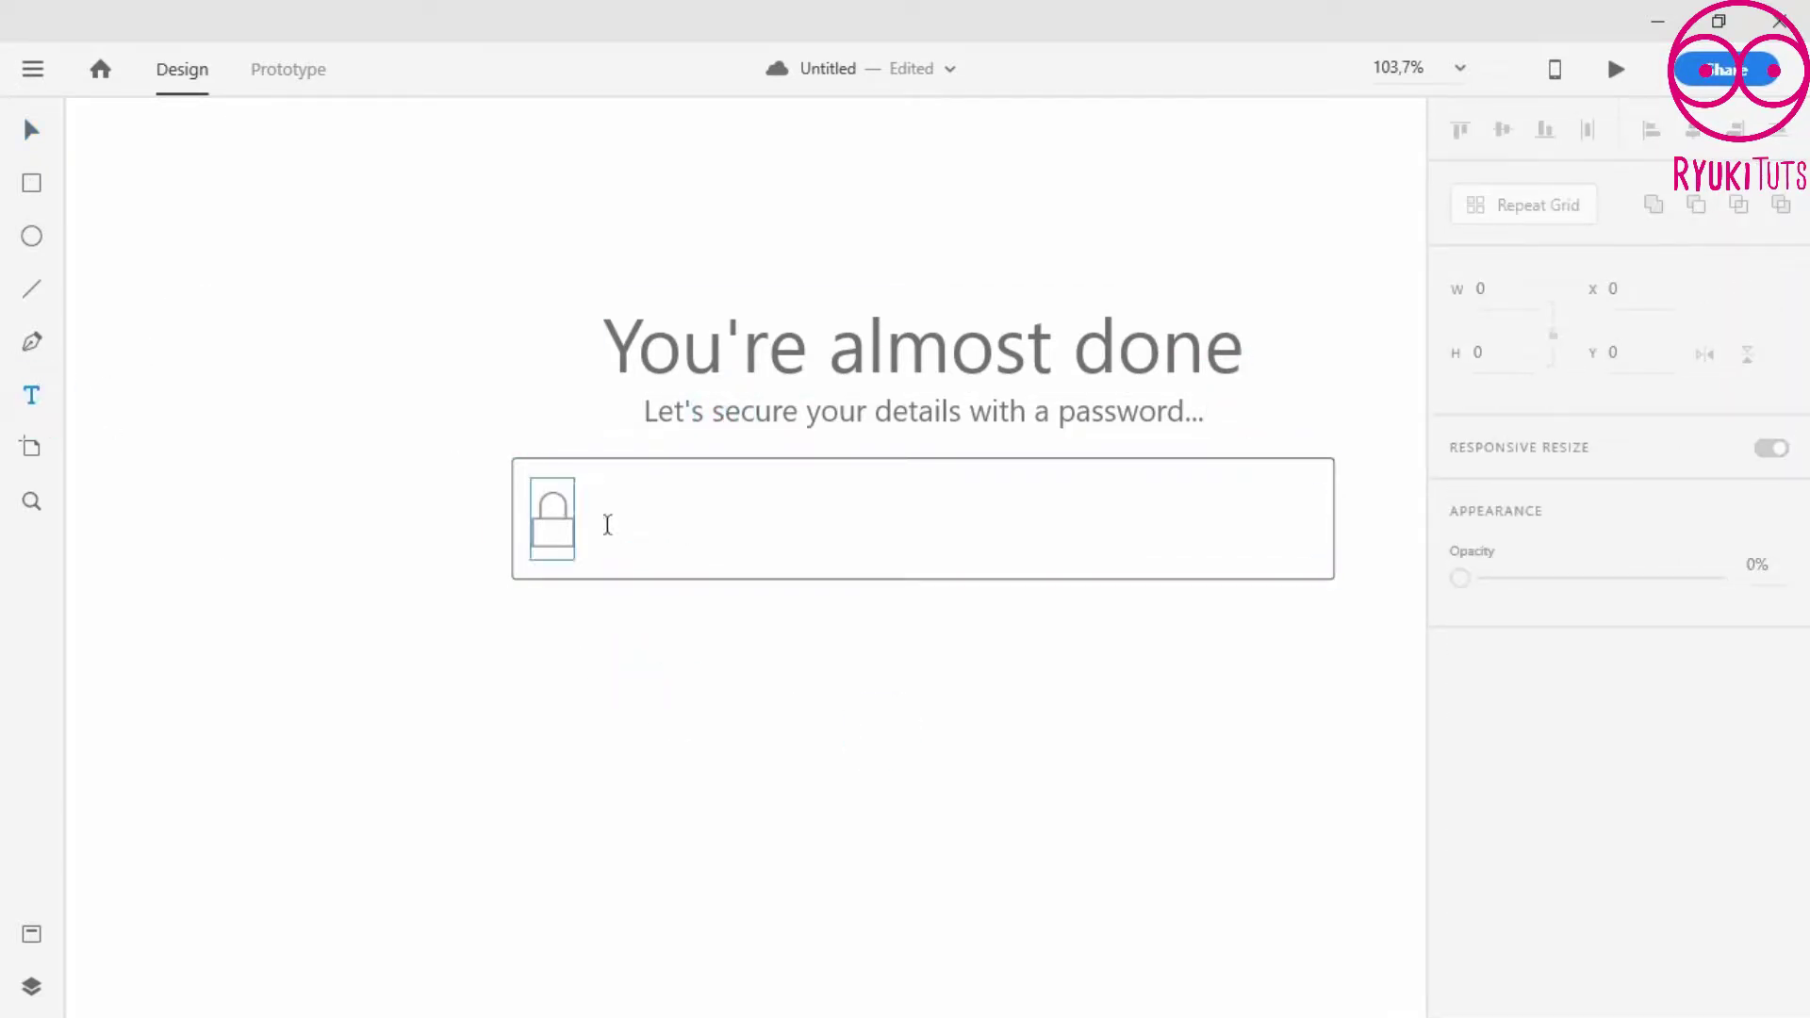
click(626, 471)
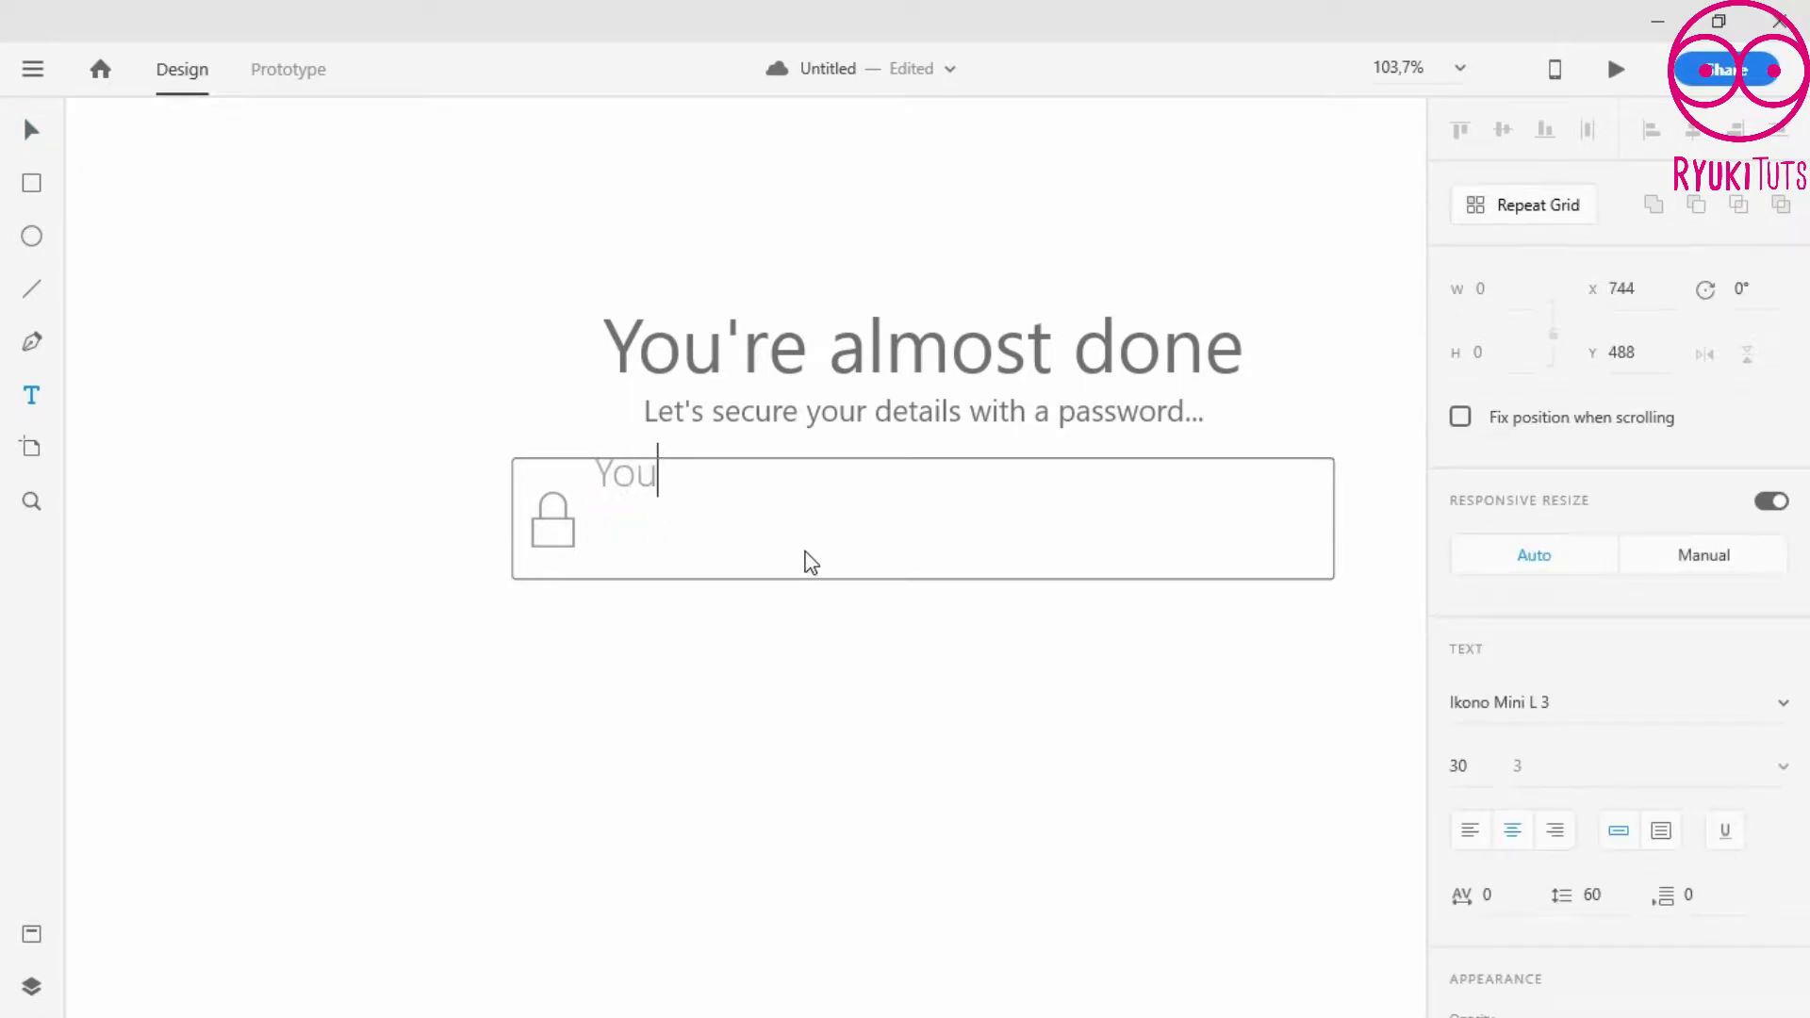
text(Your New)
key(BackSpace)
key(BackSpace)
key(BackSpace)
text(new )
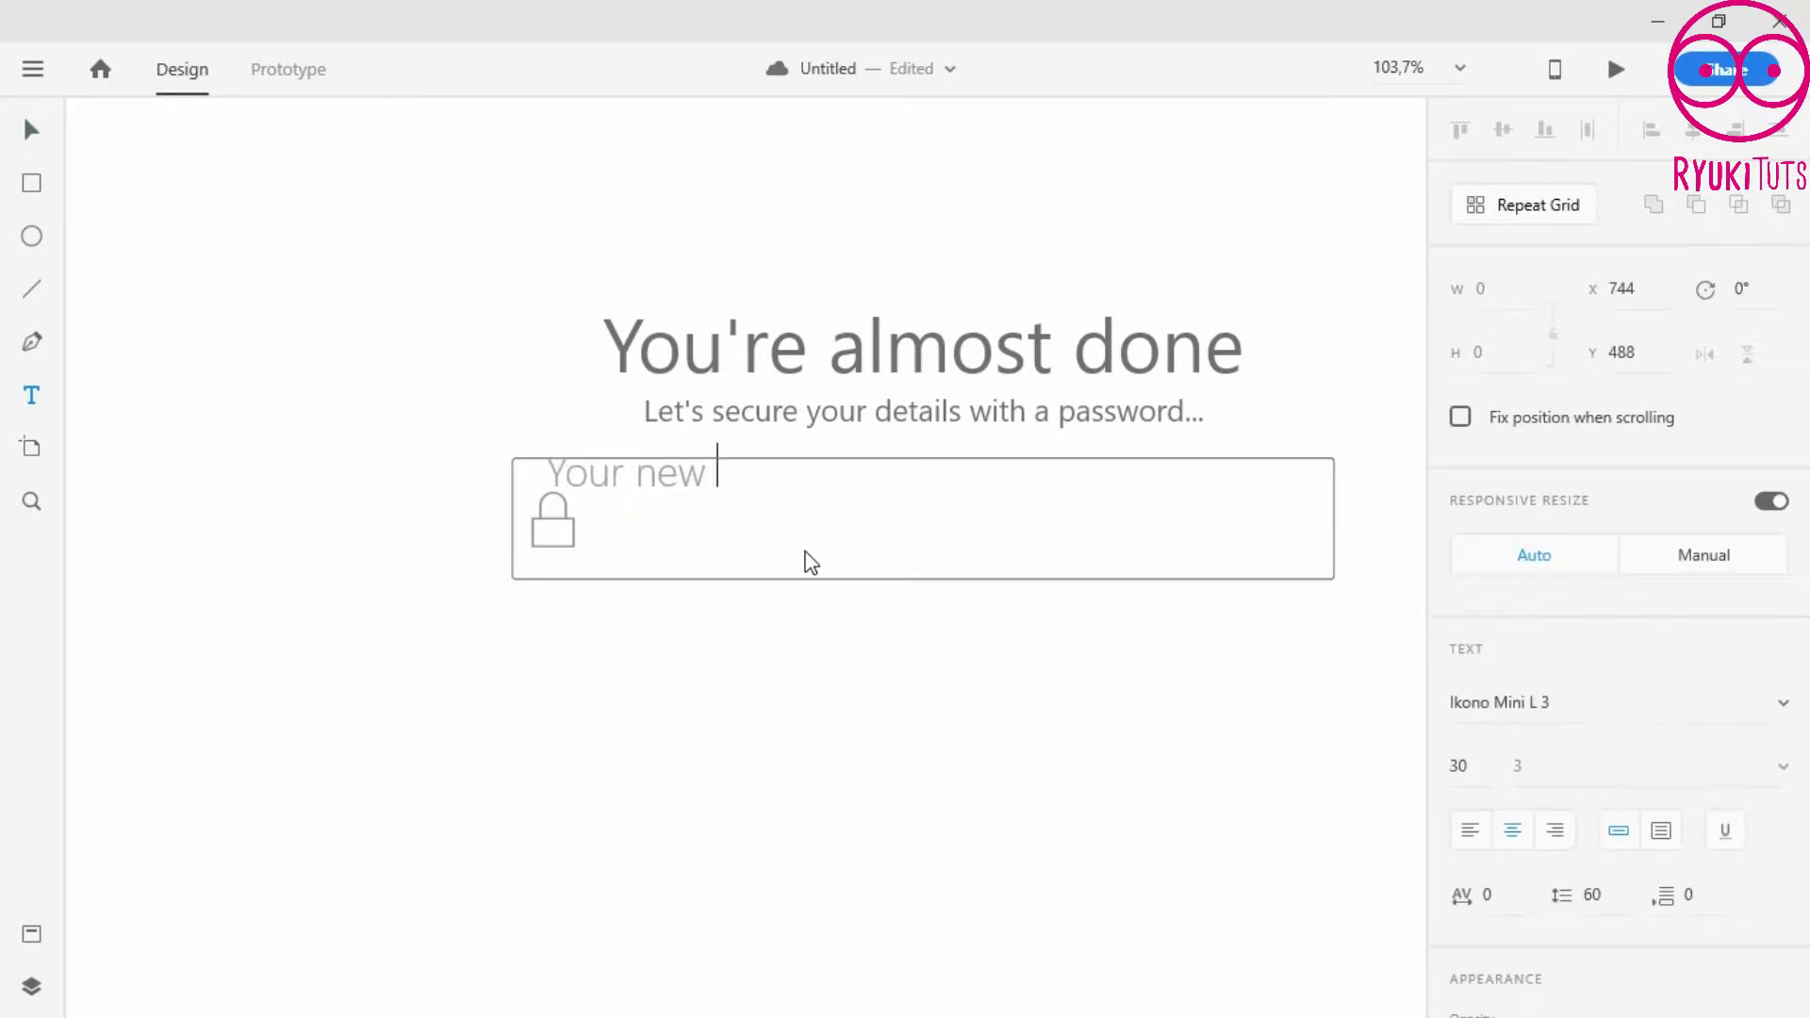
text(password)
click(1469, 830)
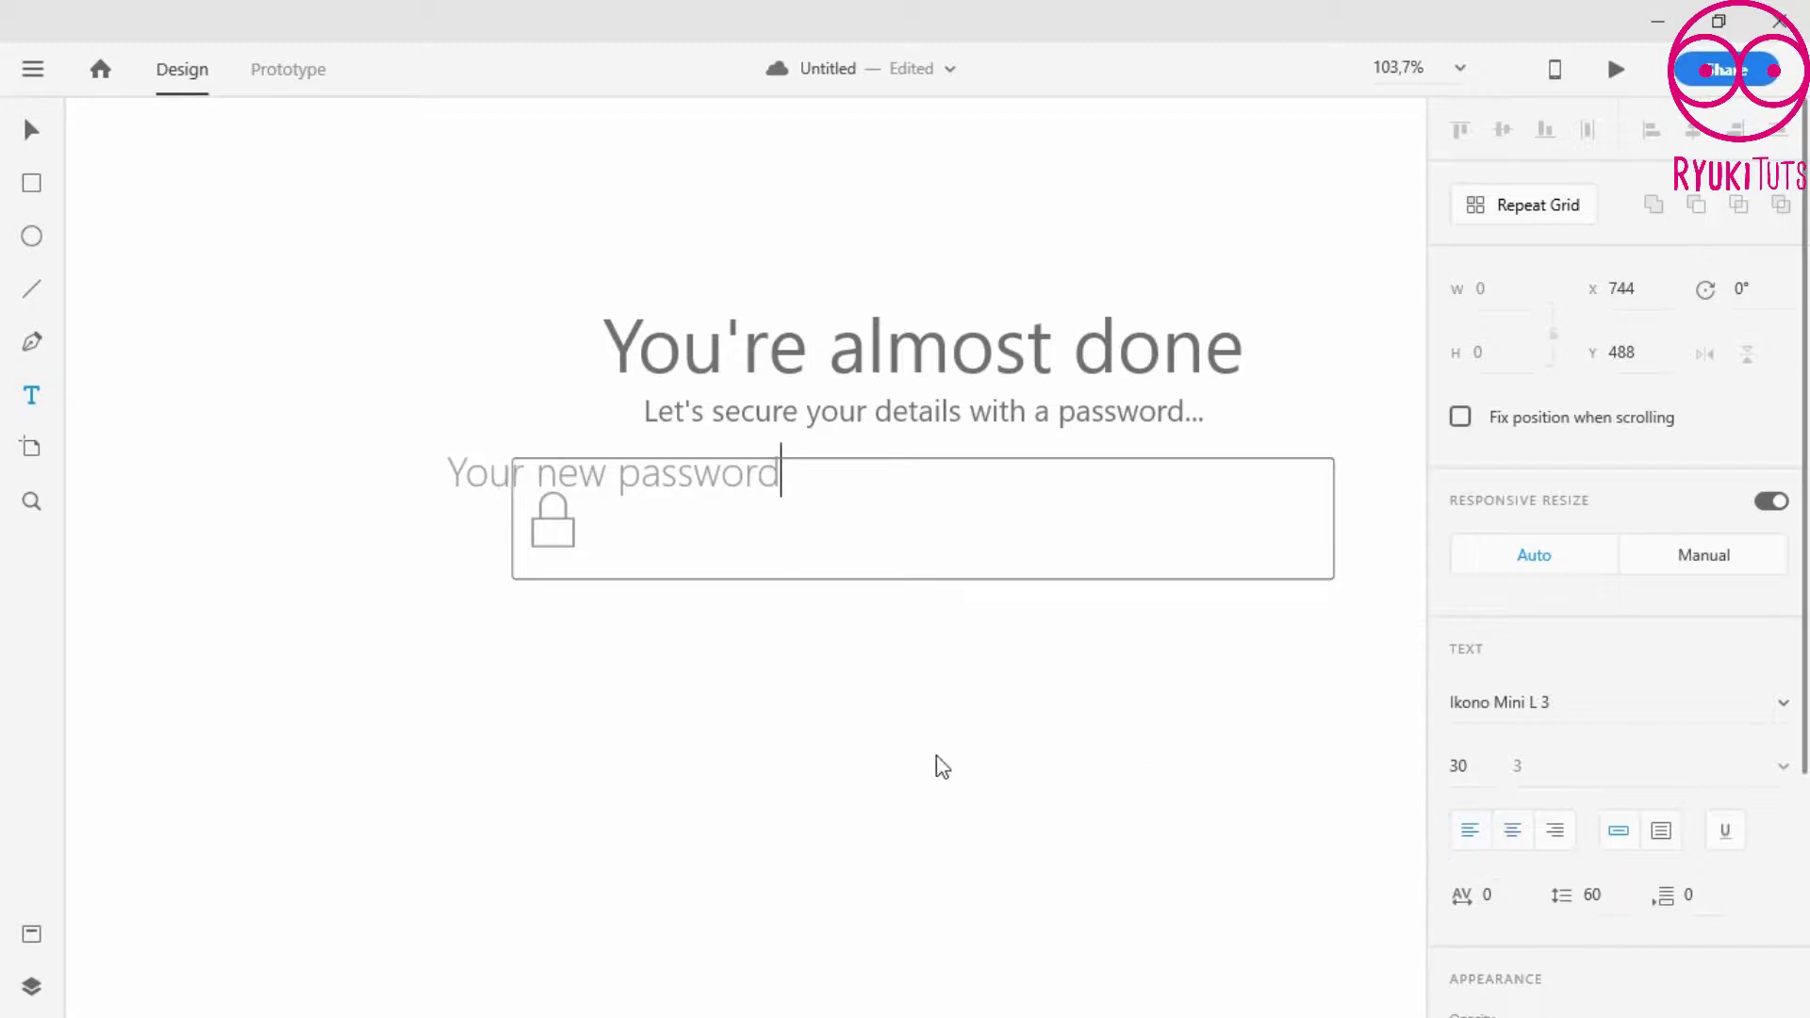
- Move the placeholder text inside the rectangle, just to the right of the lock icon
key(Escape)
click(31, 129)
drag(696, 507, 856, 514)
- Try to align the placeholder text and the rectangle on their vertical and horizontal centres
shift+click(1099, 457)
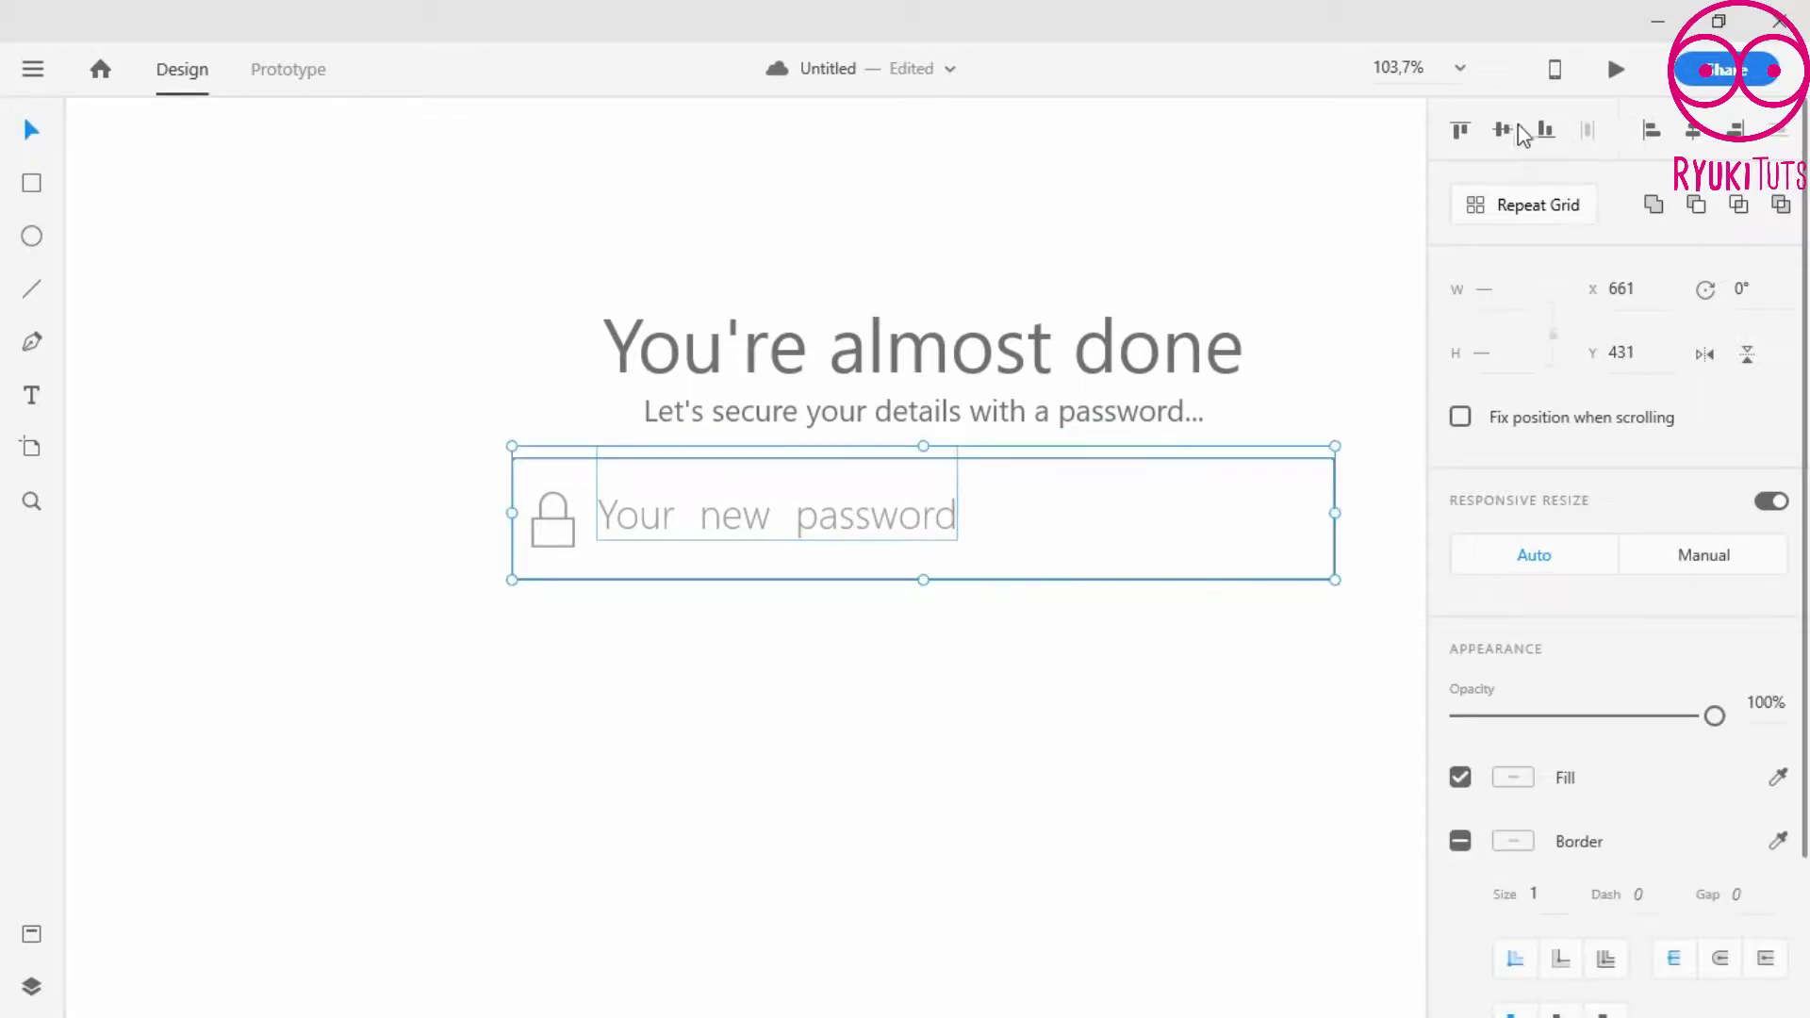
click(1506, 129)
click(1695, 130)
key(ctrl+z)
key(ctrl+z)
click(994, 694)
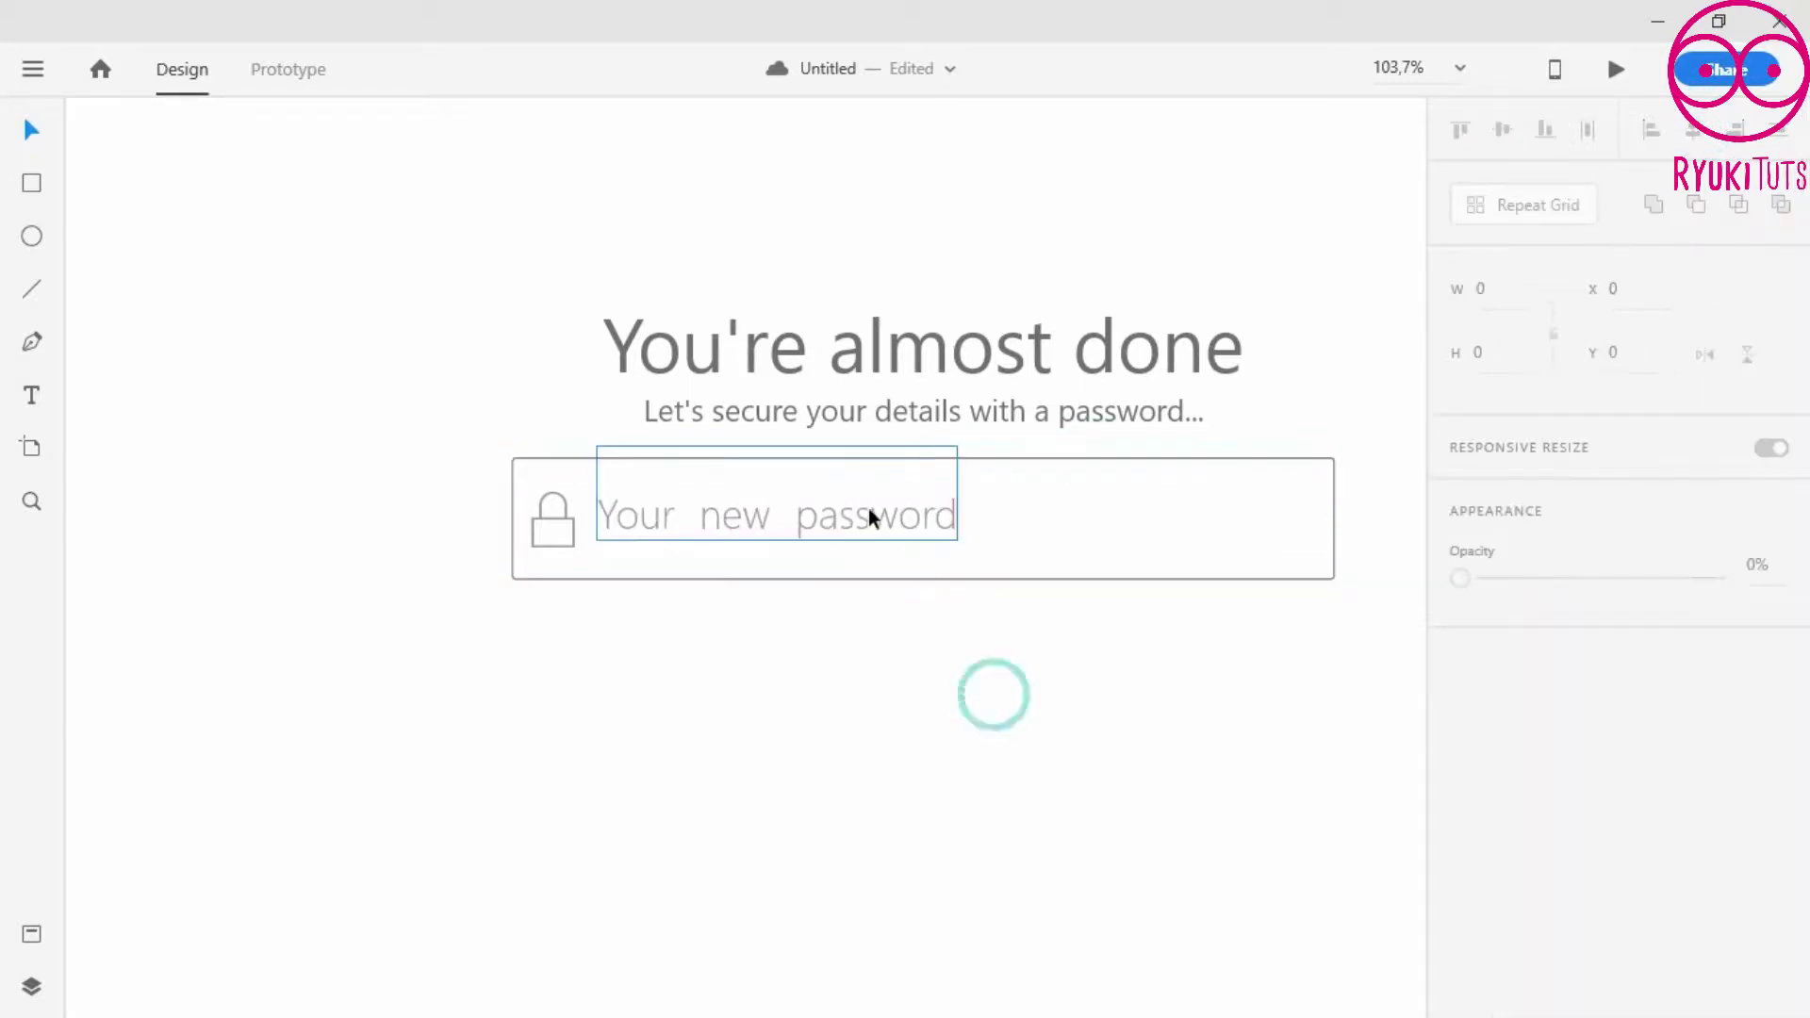
- Convert the placeholder text to area text, adjust its box to 66 px high and move it slightly up and right
click(869, 517)
scroll(1593, 858, down, 3)
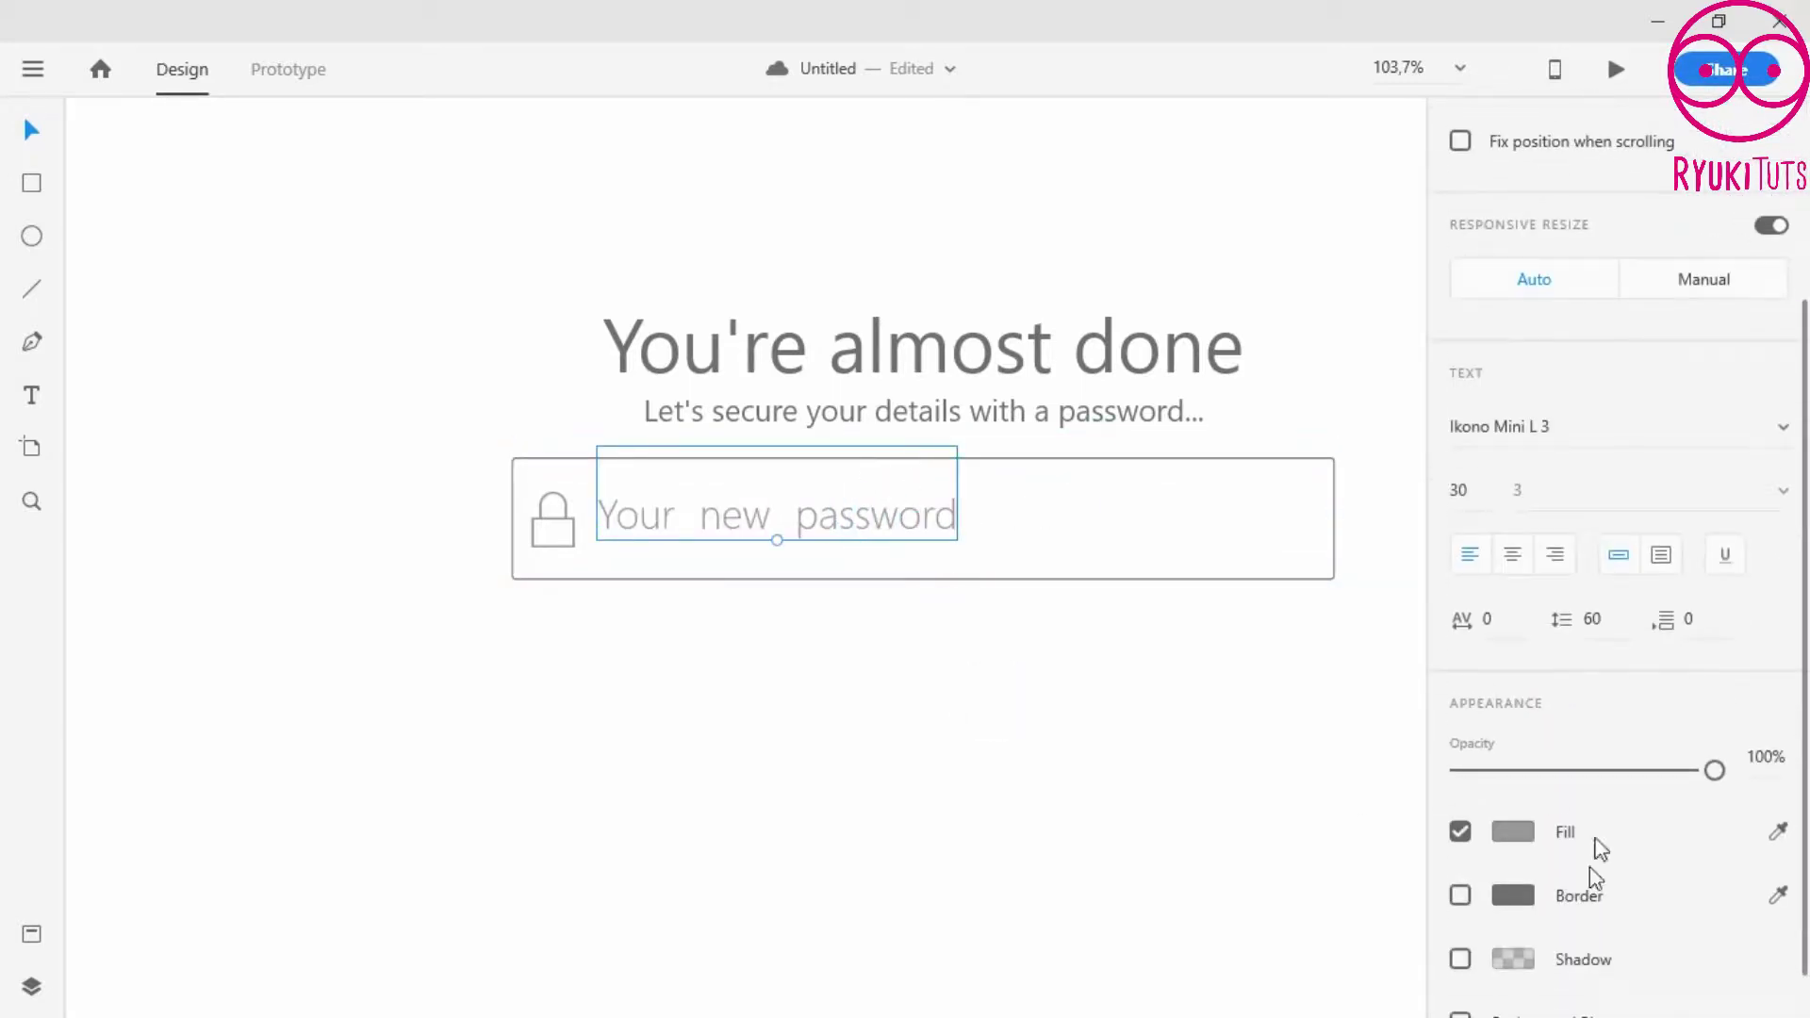
click(1677, 553)
mouse_move(778, 445)
mouse_down()
mouse_move(770, 396)
mouse_move(770, 462)
mouse_up()
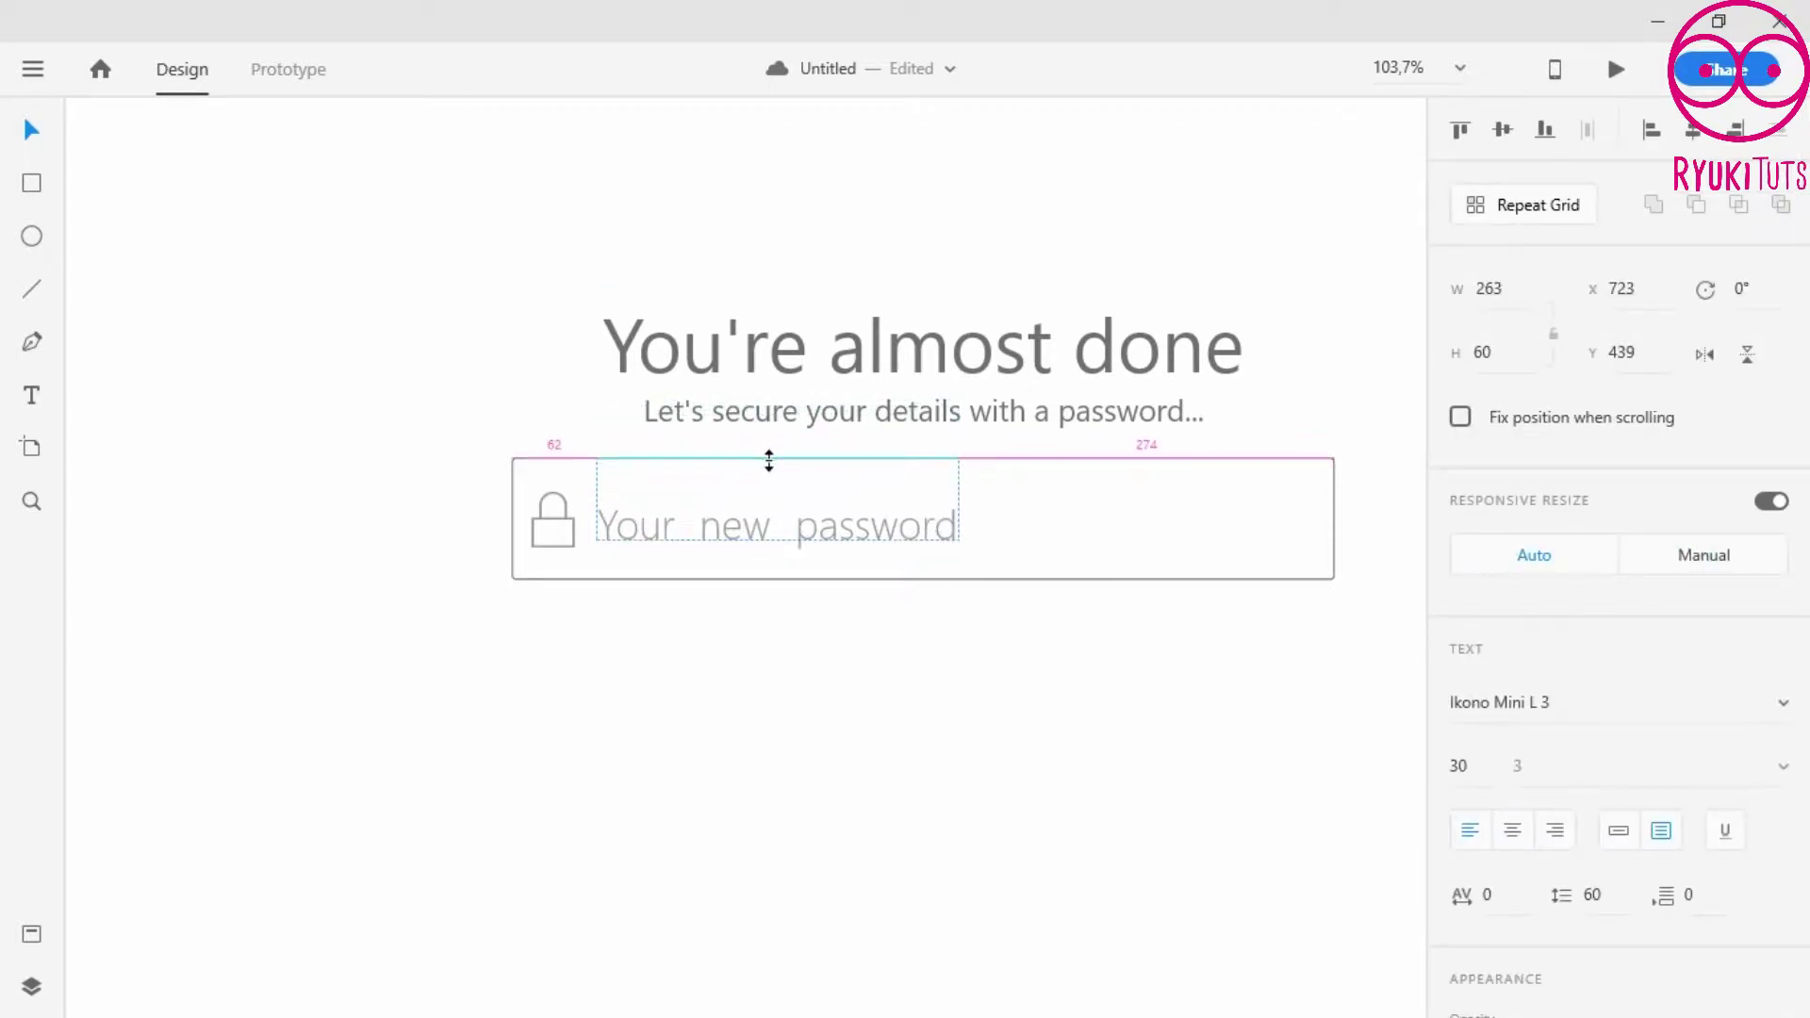
drag(776, 540, 775, 492)
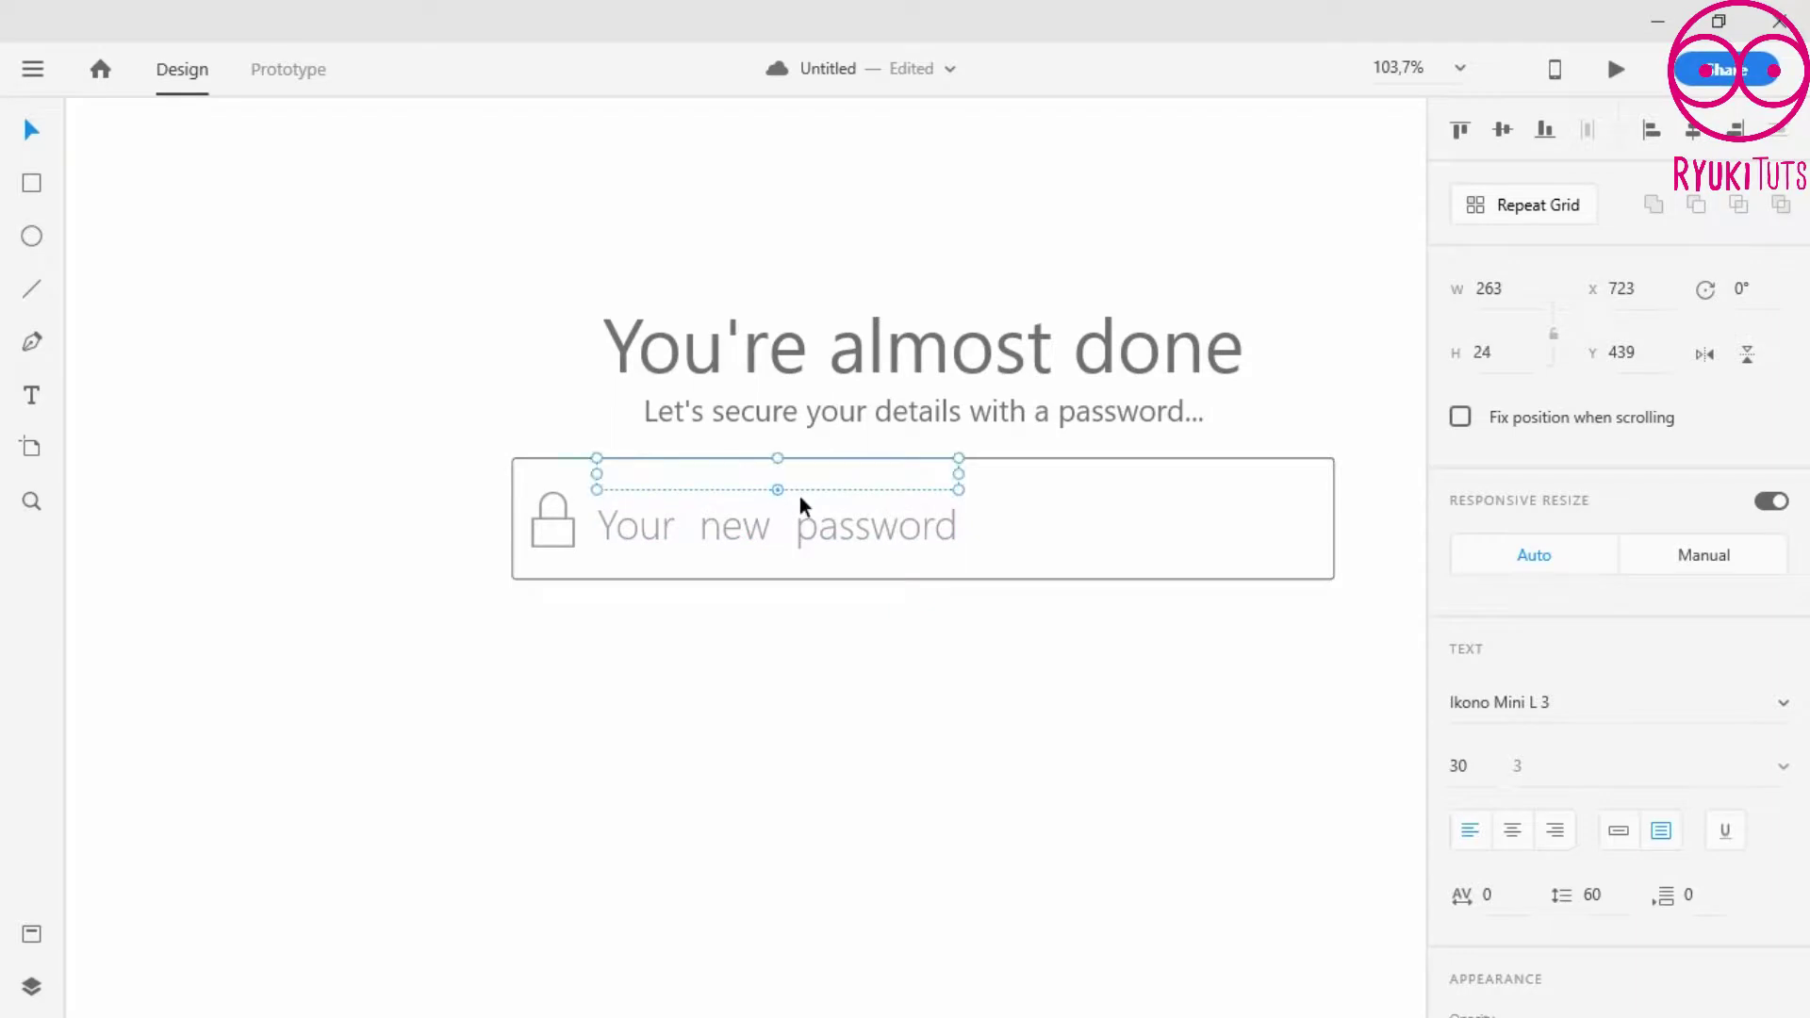
click(881, 507)
click(854, 468)
drag(778, 490, 783, 545)
drag(777, 461, 780, 426)
key(ctrl+z)
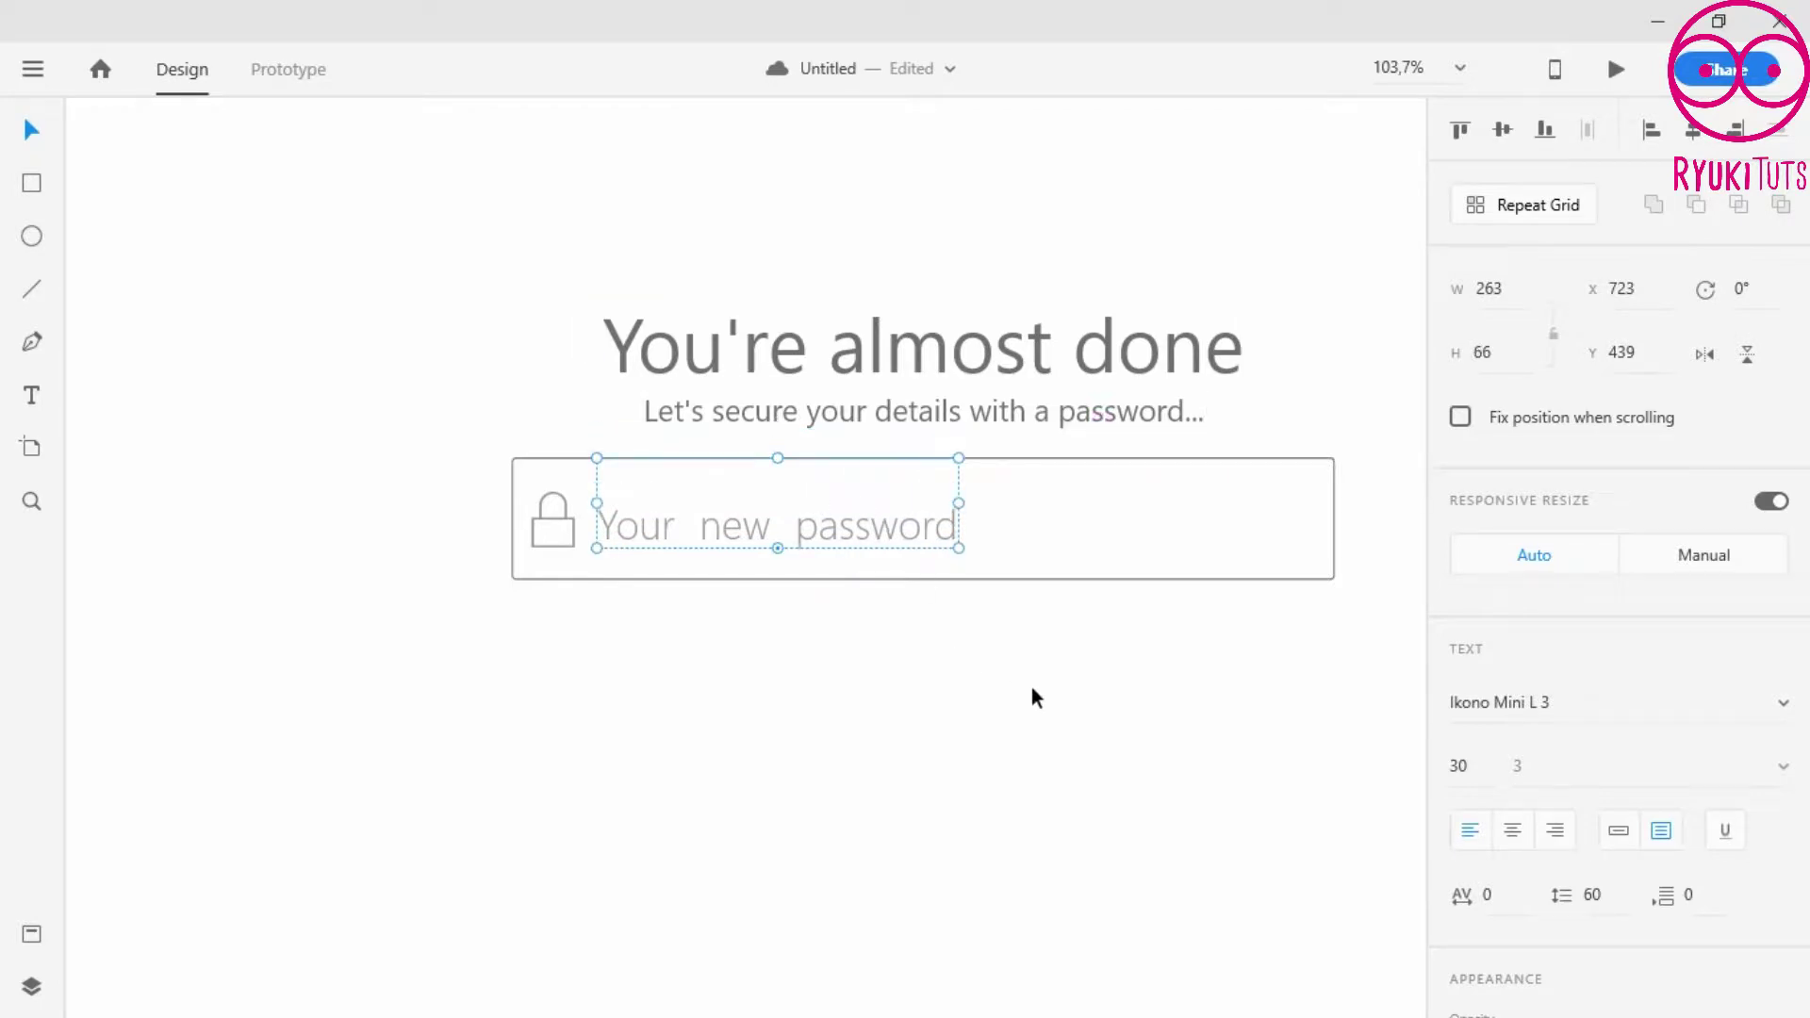
click(1729, 831)
drag(862, 535, 824, 523)
- Try a font size of 26 for the placeholder text
click(1479, 758)
key(shift+Up)
key(Down)
key(Down)
key(Down)
key(Down)
key(Down)
key(Down)
key(Down)
key(Down)
key(Down)
key(Down)
key(Down)
key(Down)
key(Down)
key(Down)
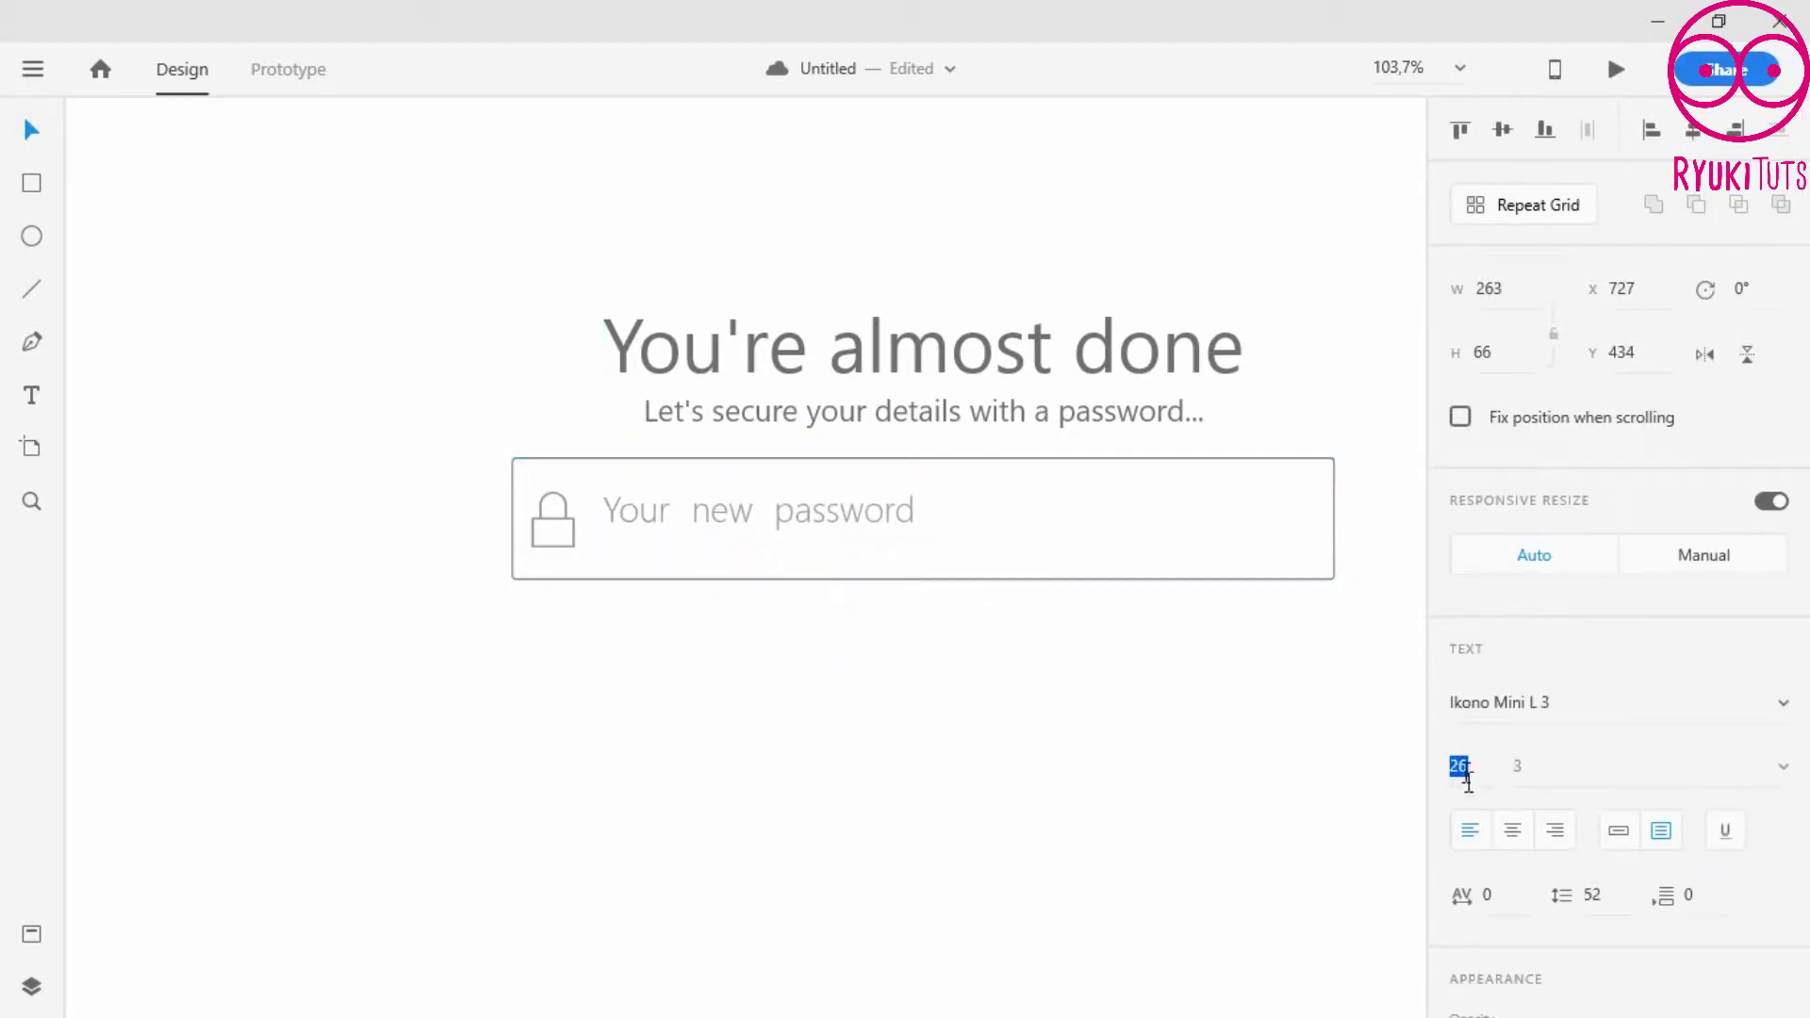
key(Up)
key(Up)
key(Up)
key(Up)
- Switch the placeholder text back to auto-width point text and set its font size to 35
click(919, 524)
drag(962, 497, 1289, 529)
click(1619, 831)
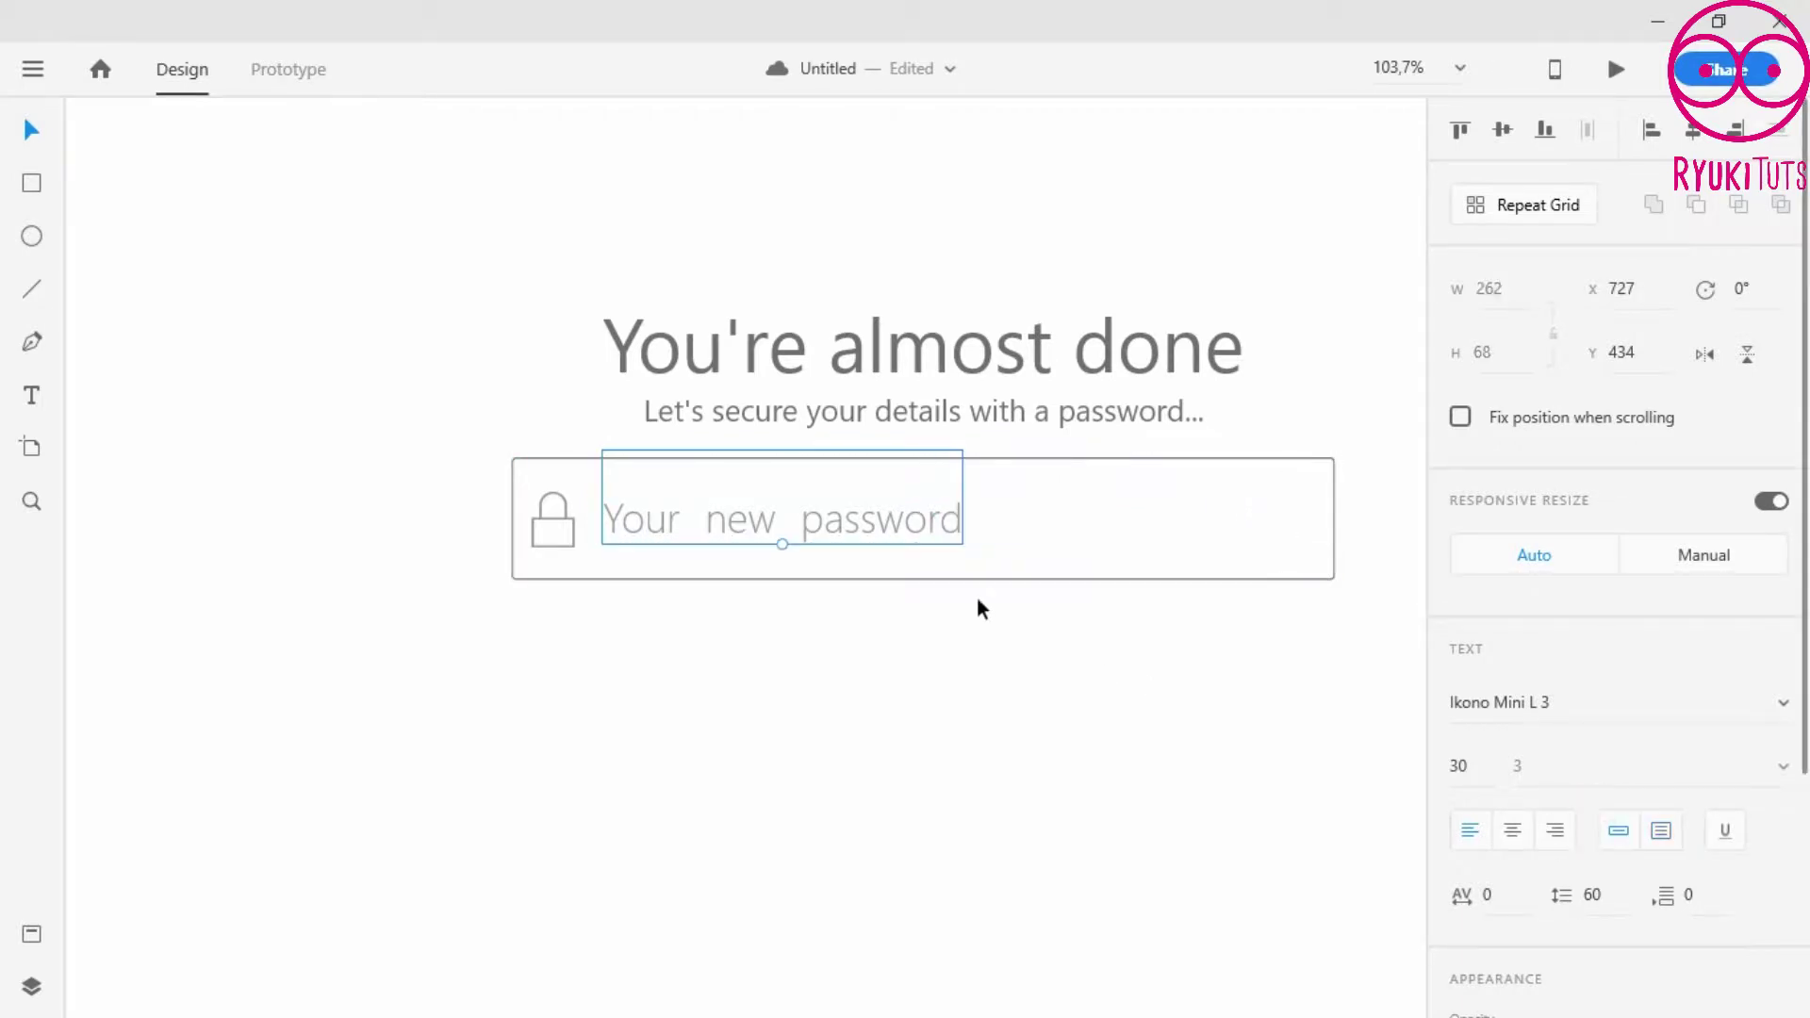
click(1461, 765)
text(35)
key(Return)
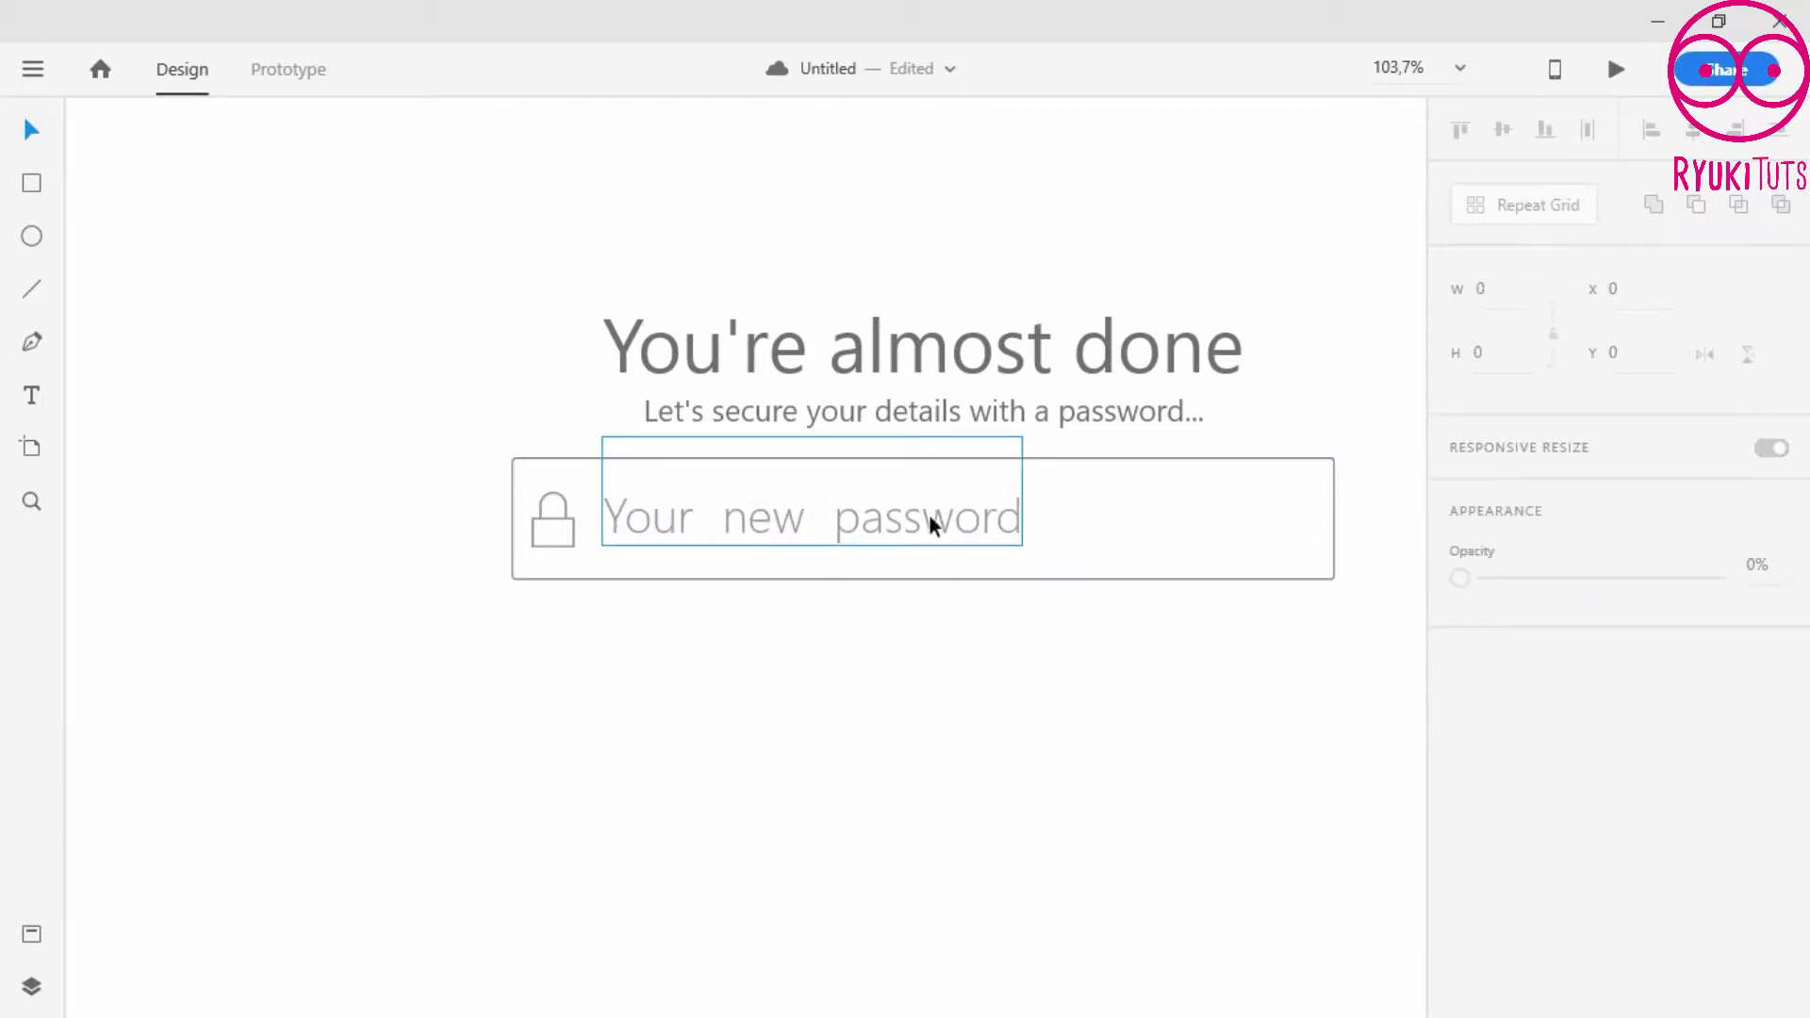
- Append an ellipsis to the placeholder so it reads "Your new password..."
drag(930, 517, 924, 517)
double_click(1015, 536)
click(1002, 487)
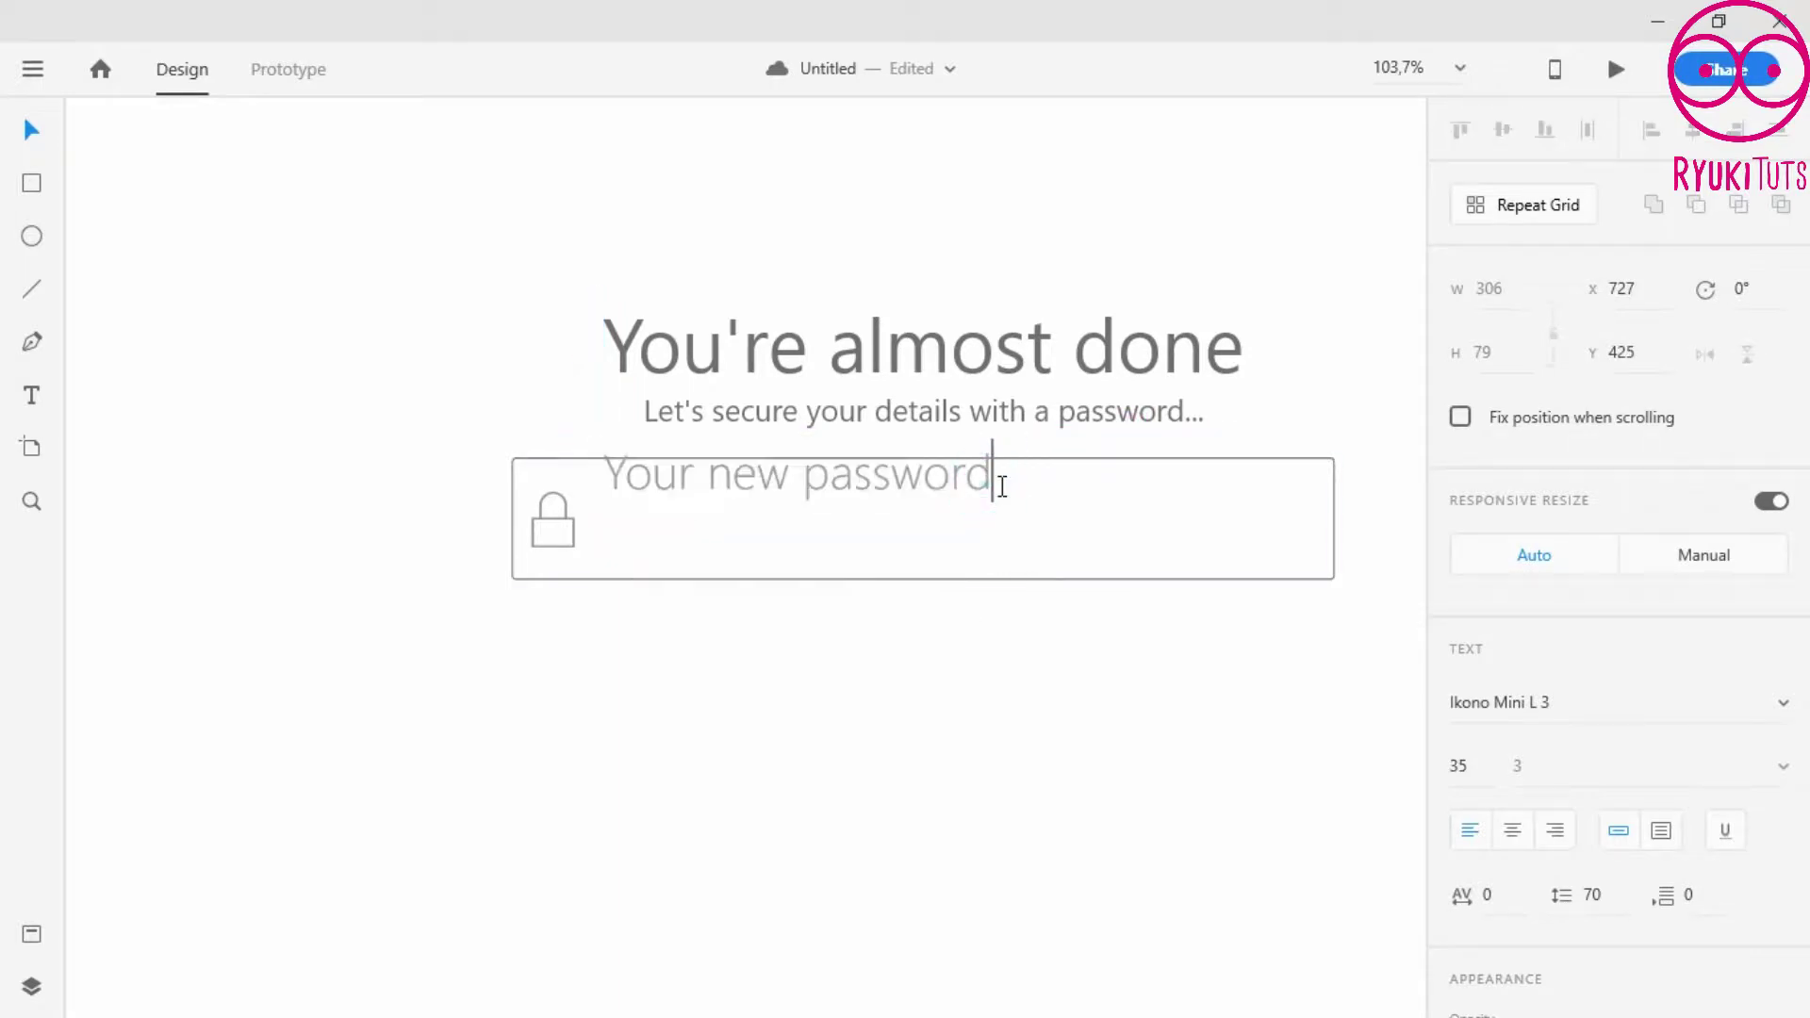
key(Escape)
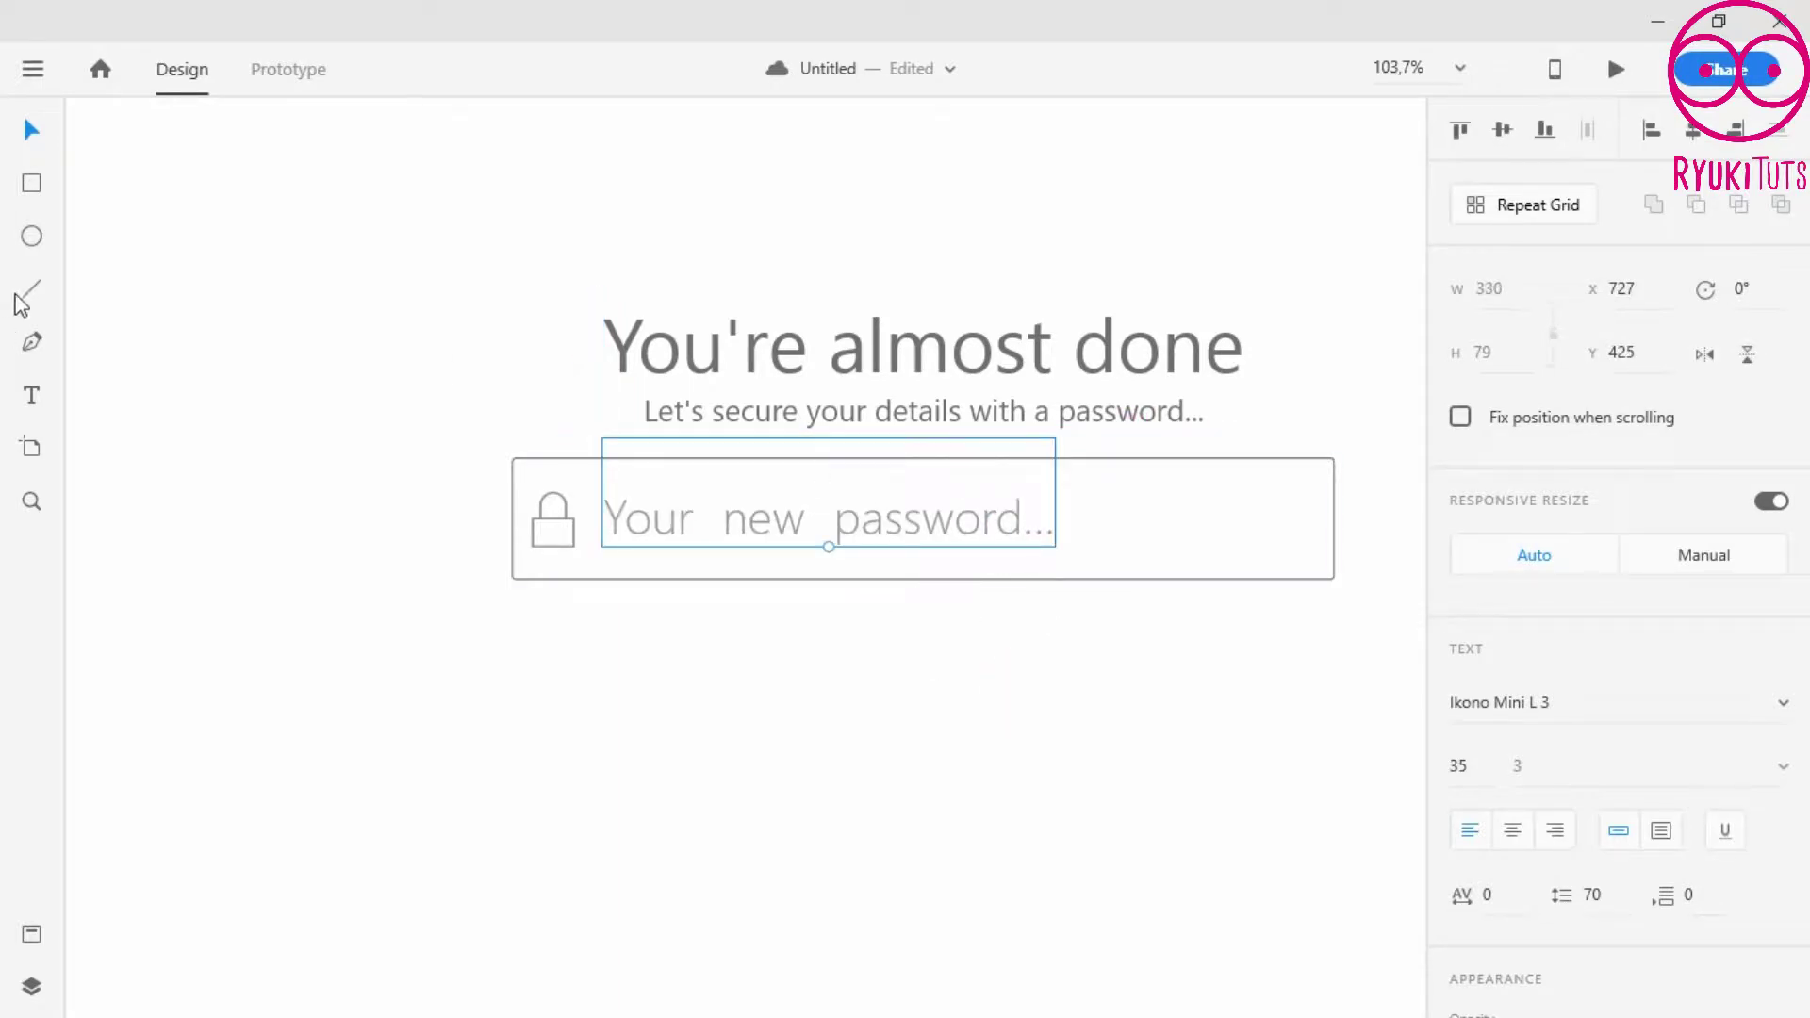
- Draw a circle about 16 × 16 px inside the input rectangle and place it near the right edge
drag(1280, 509, 1294, 524)
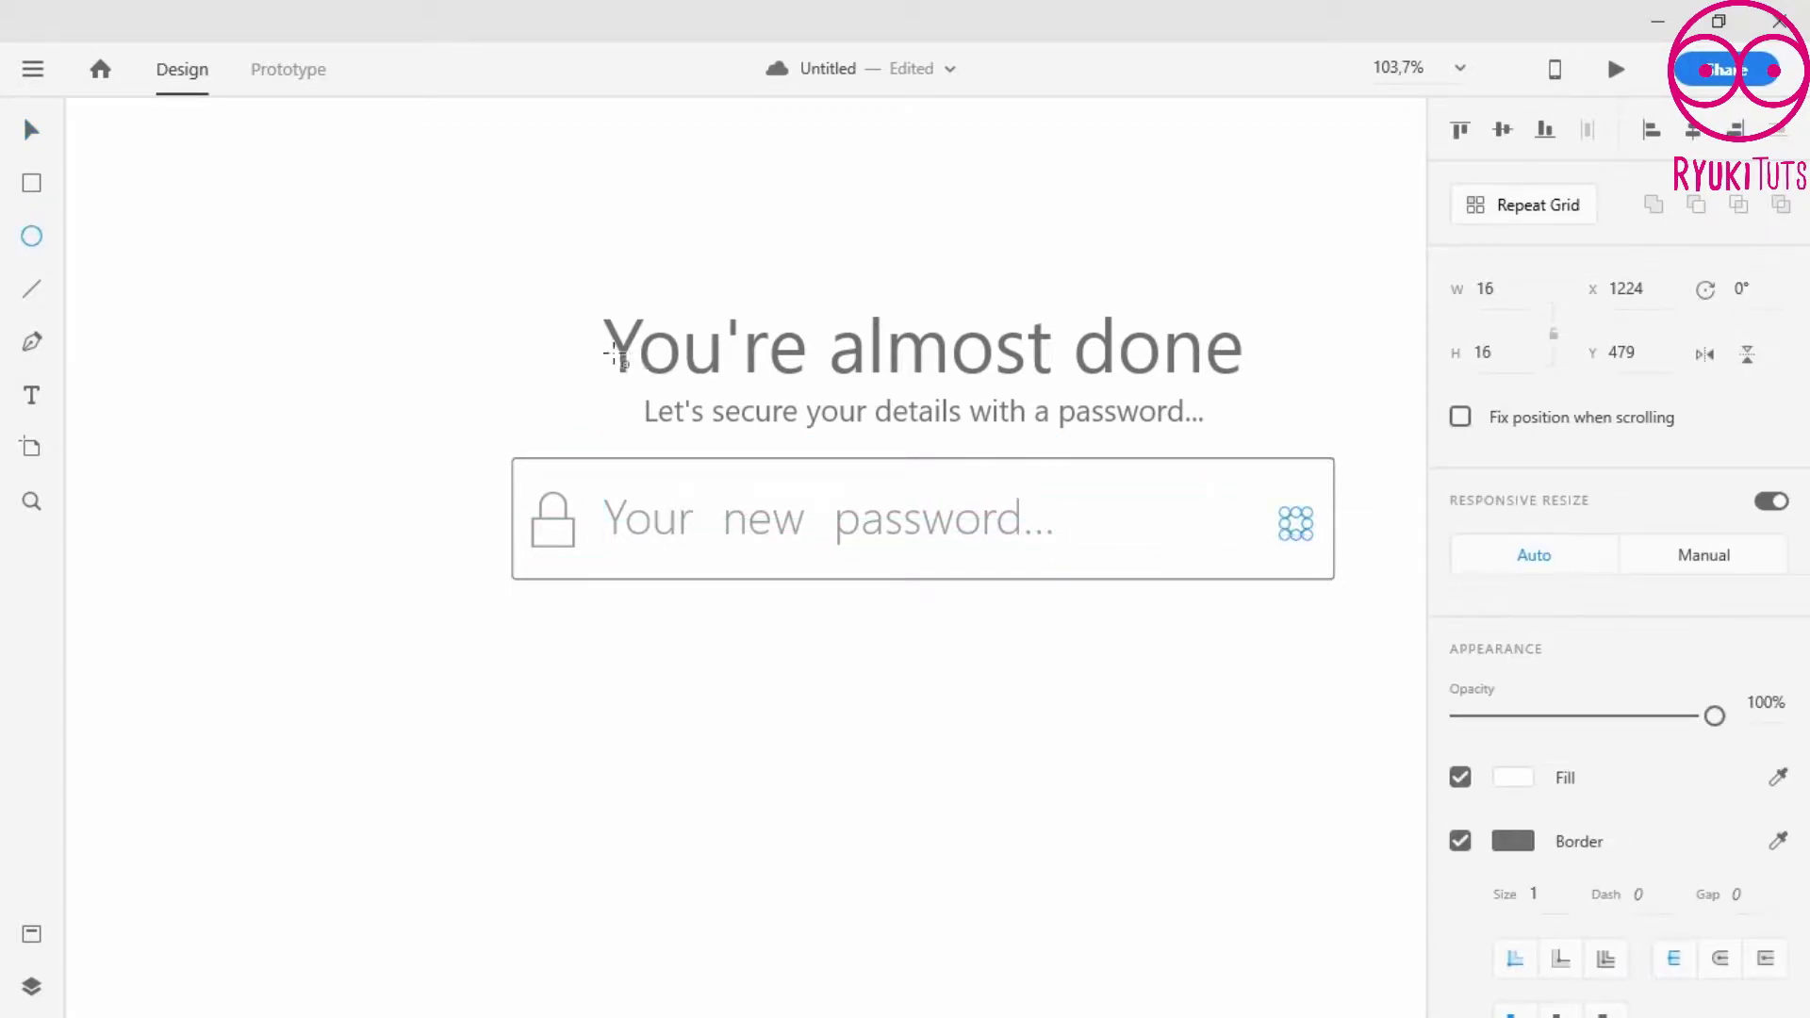
click(997, 668)
drag(1300, 522, 1309, 522)
- Remove the small circle's border and fill it with grey #979797
click(1459, 841)
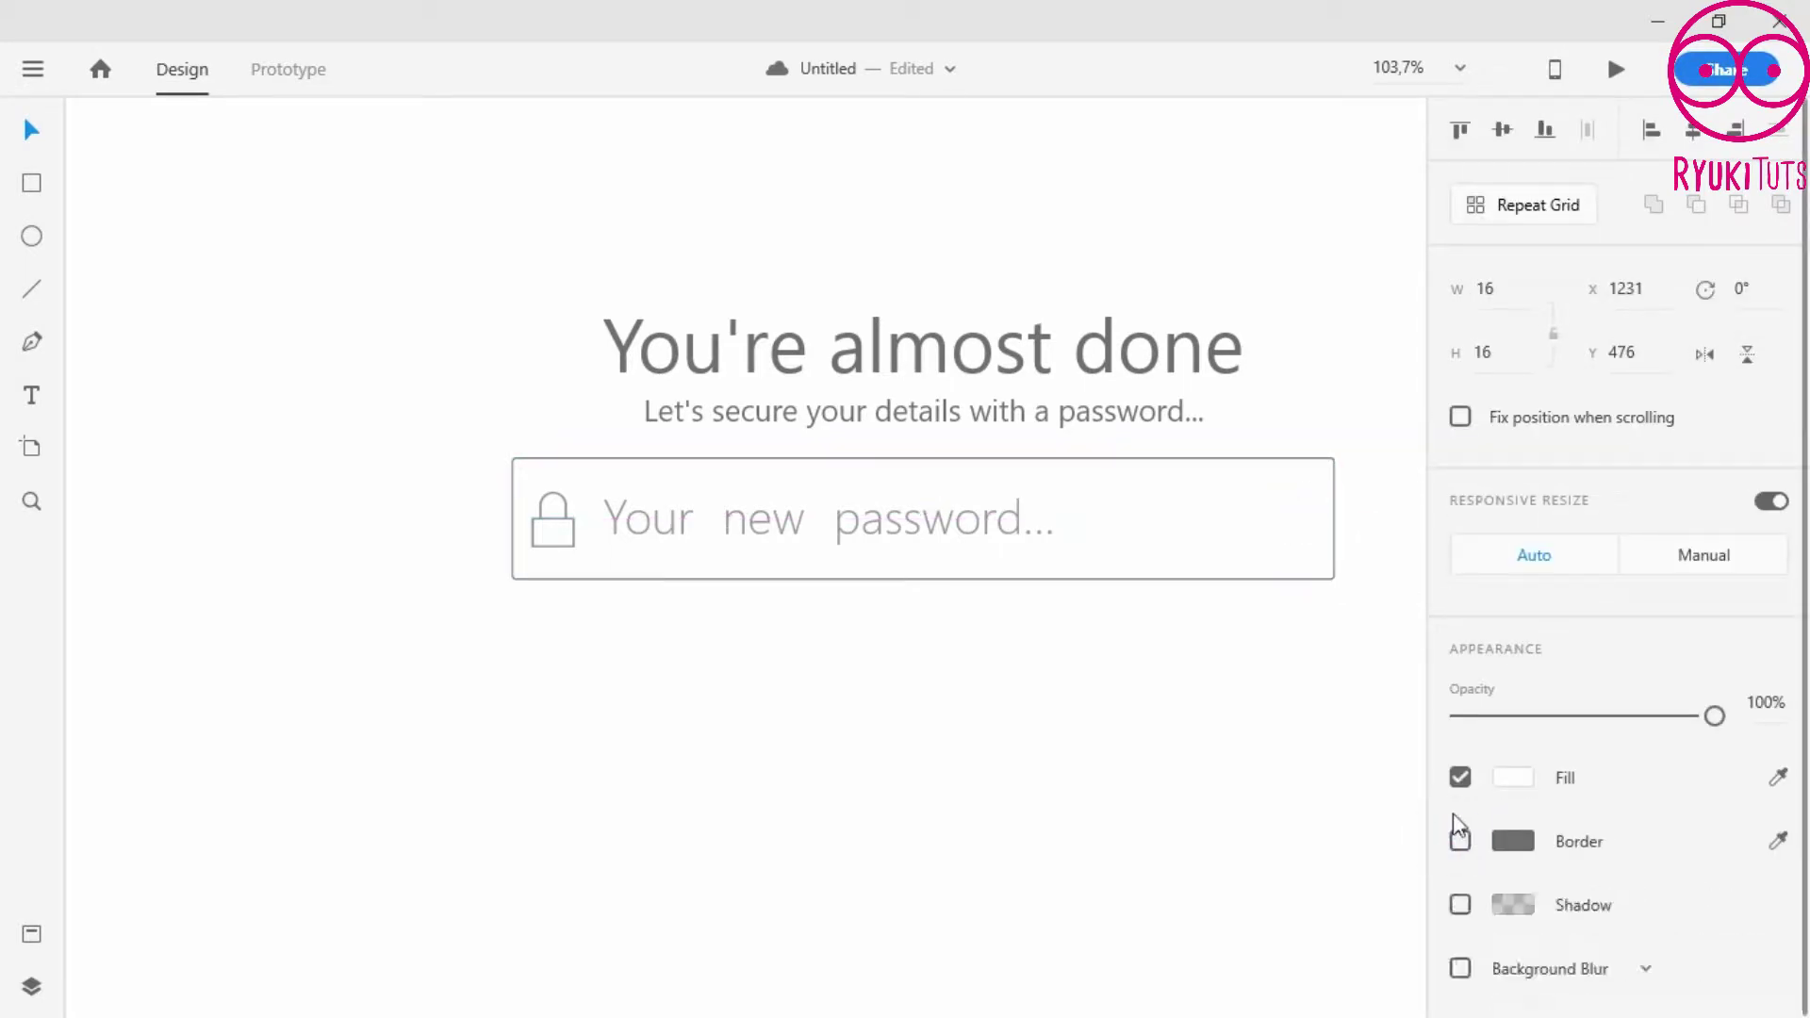
click(1512, 777)
click(1115, 714)
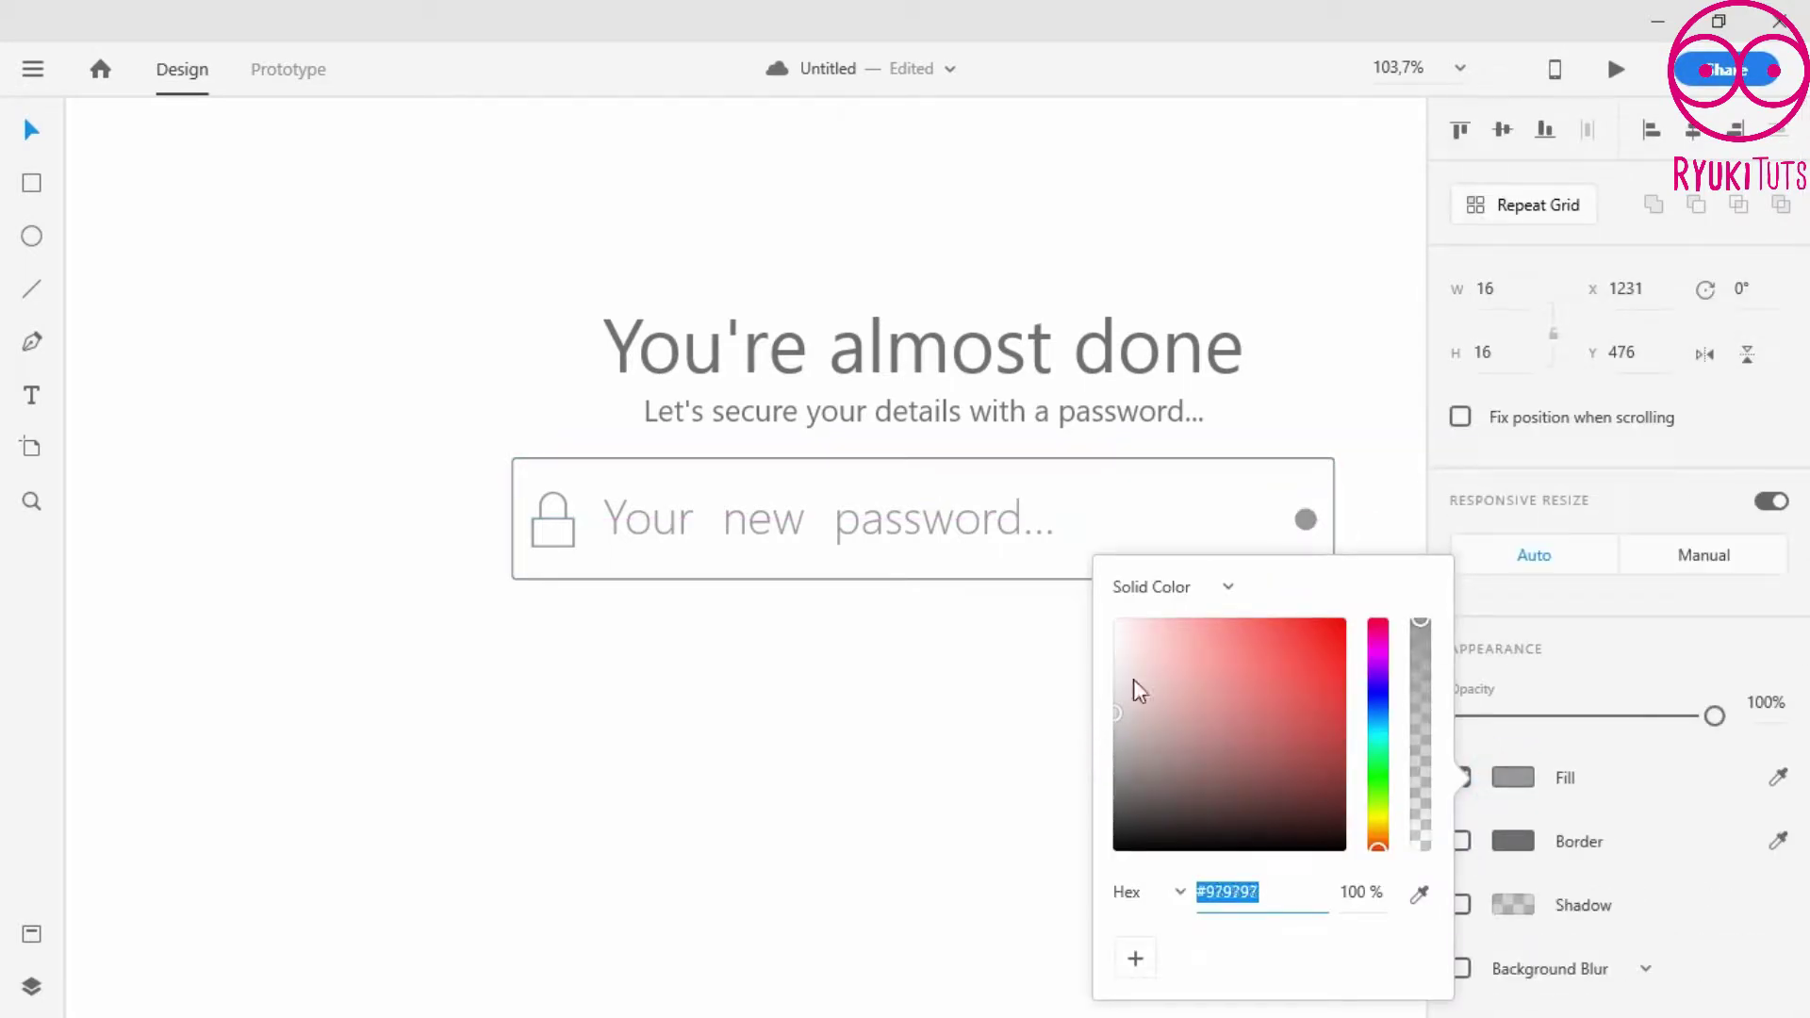
click(1373, 477)
click(868, 518)
click(946, 663)
click(844, 677)
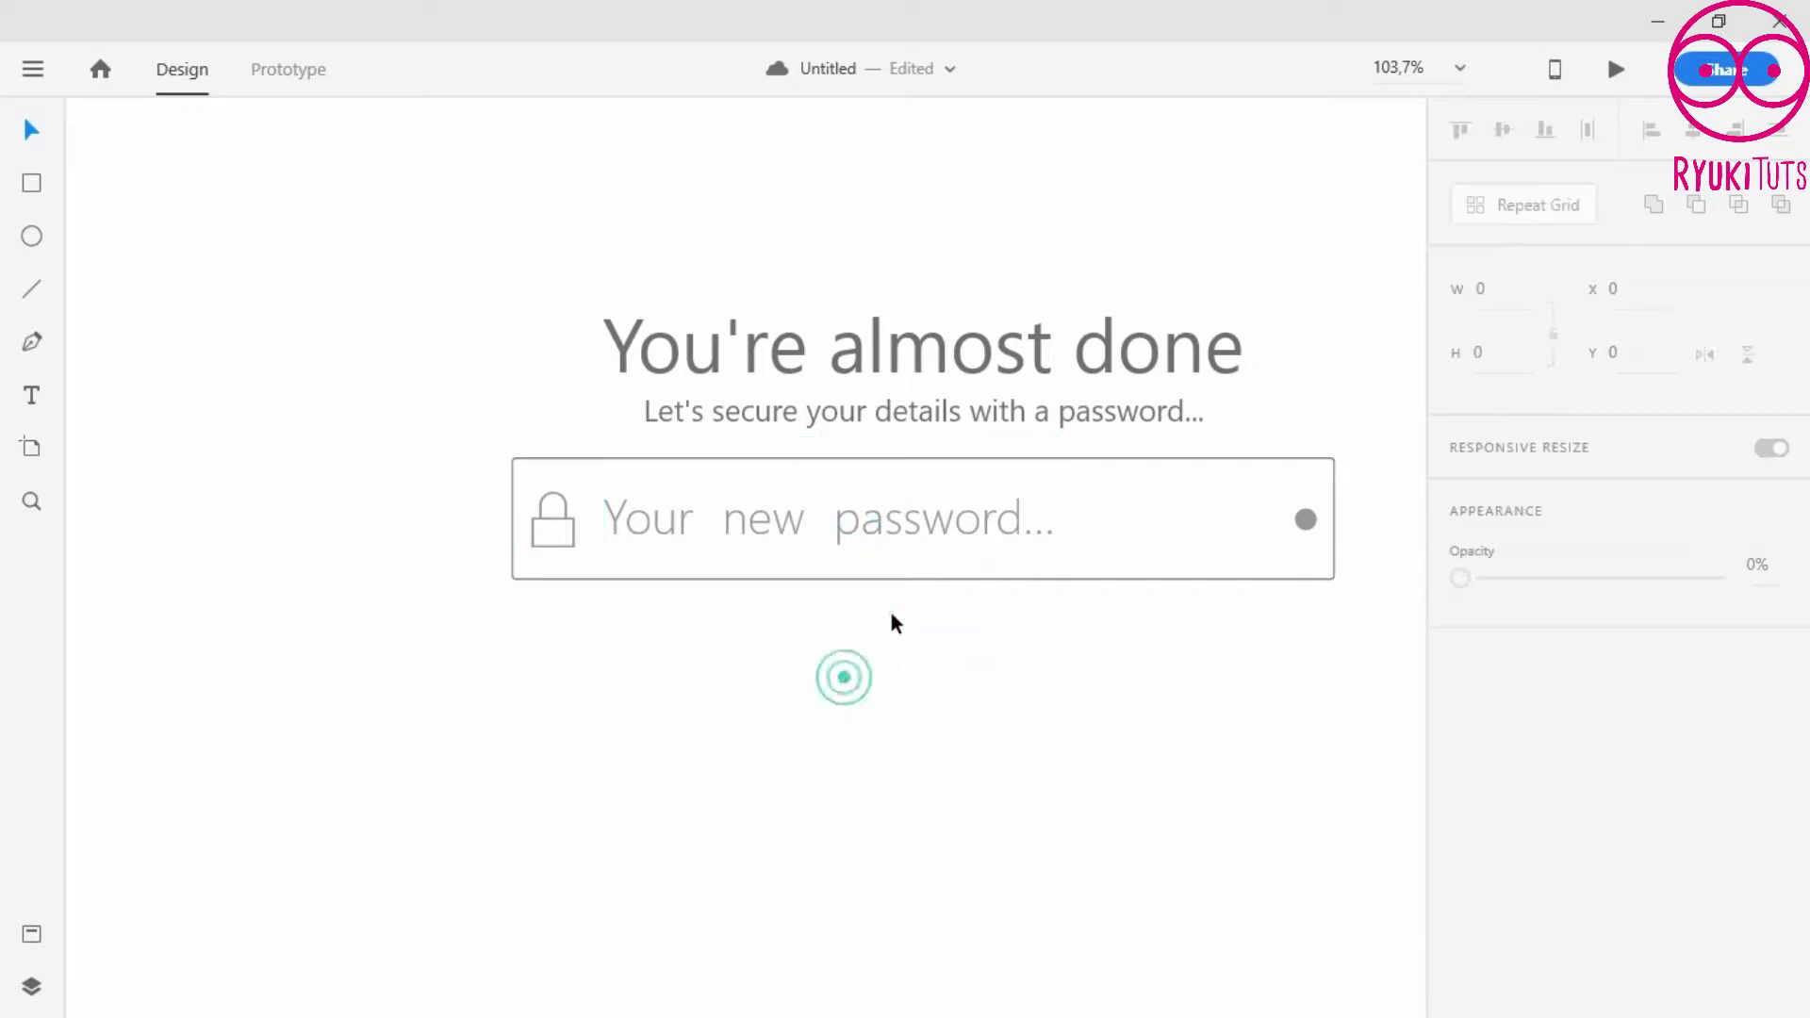
- Duplicate the input rectangle below the original, resize the copy to about 405 × 61 px and centre it horizontally on the artboard
click(1072, 574)
key(ctrl+d)
drag(1109, 571, 1104, 720)
drag(1334, 687, 961, 707)
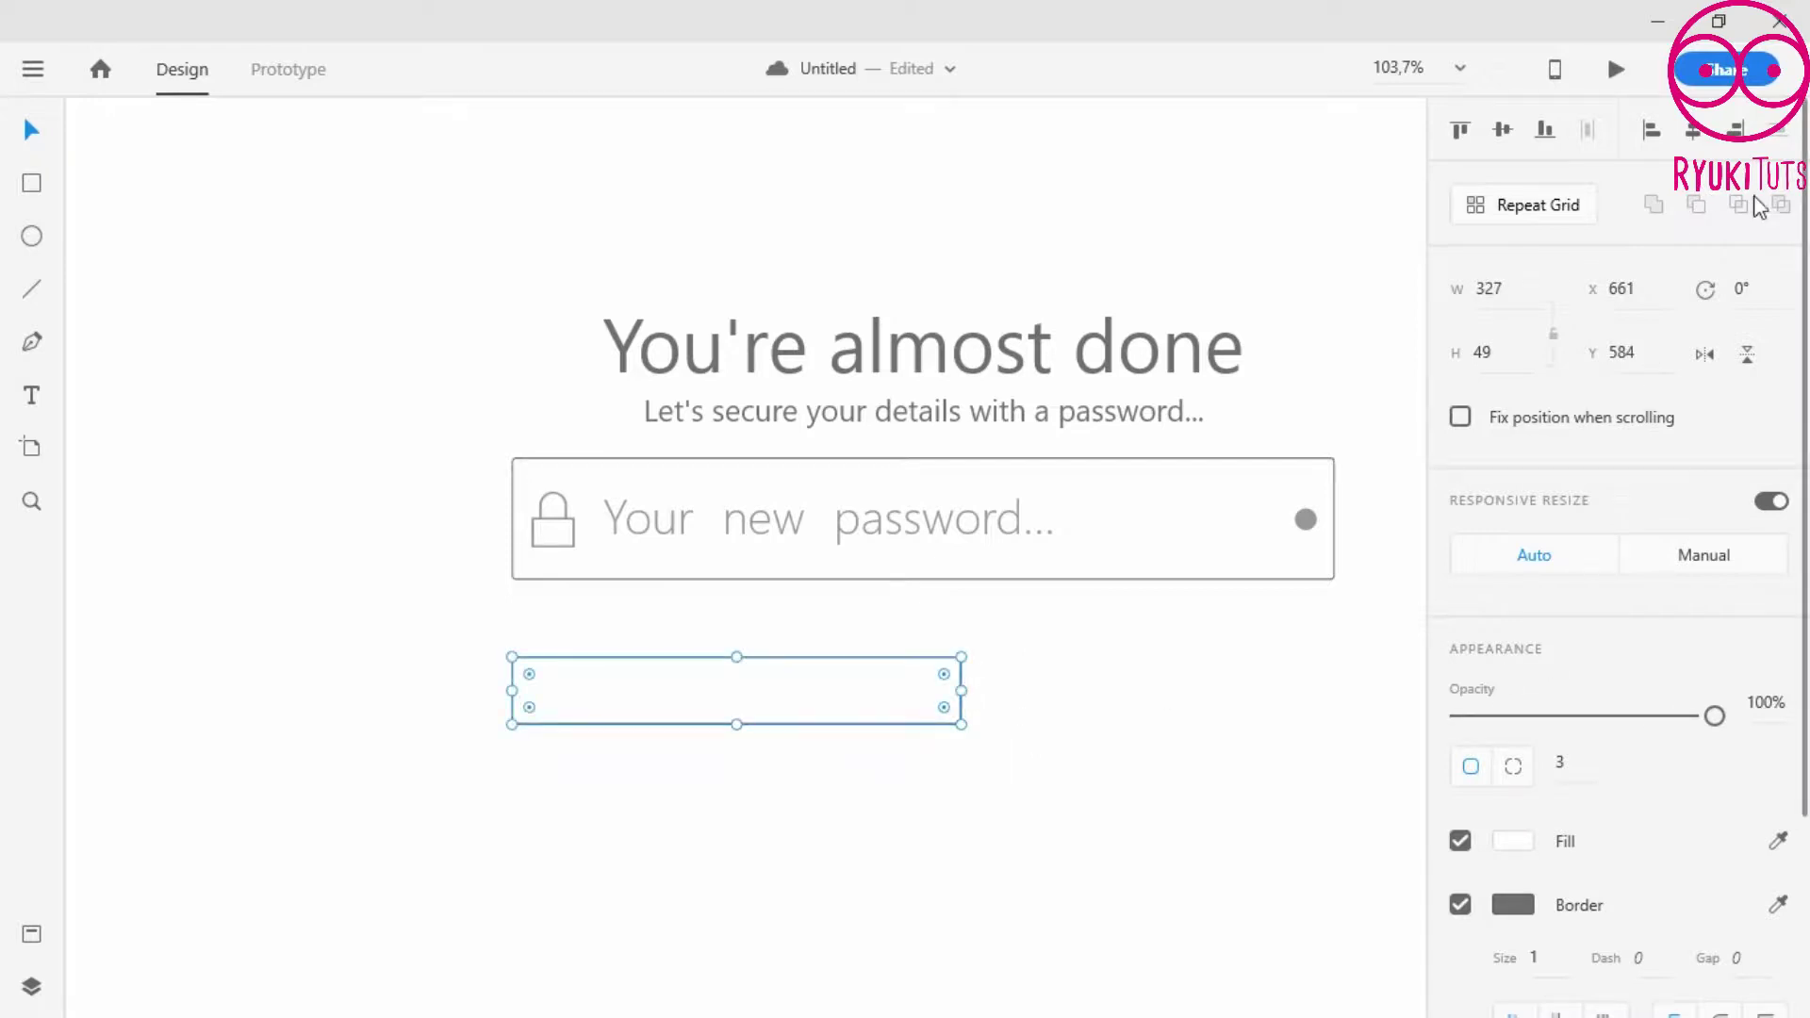
click(1694, 130)
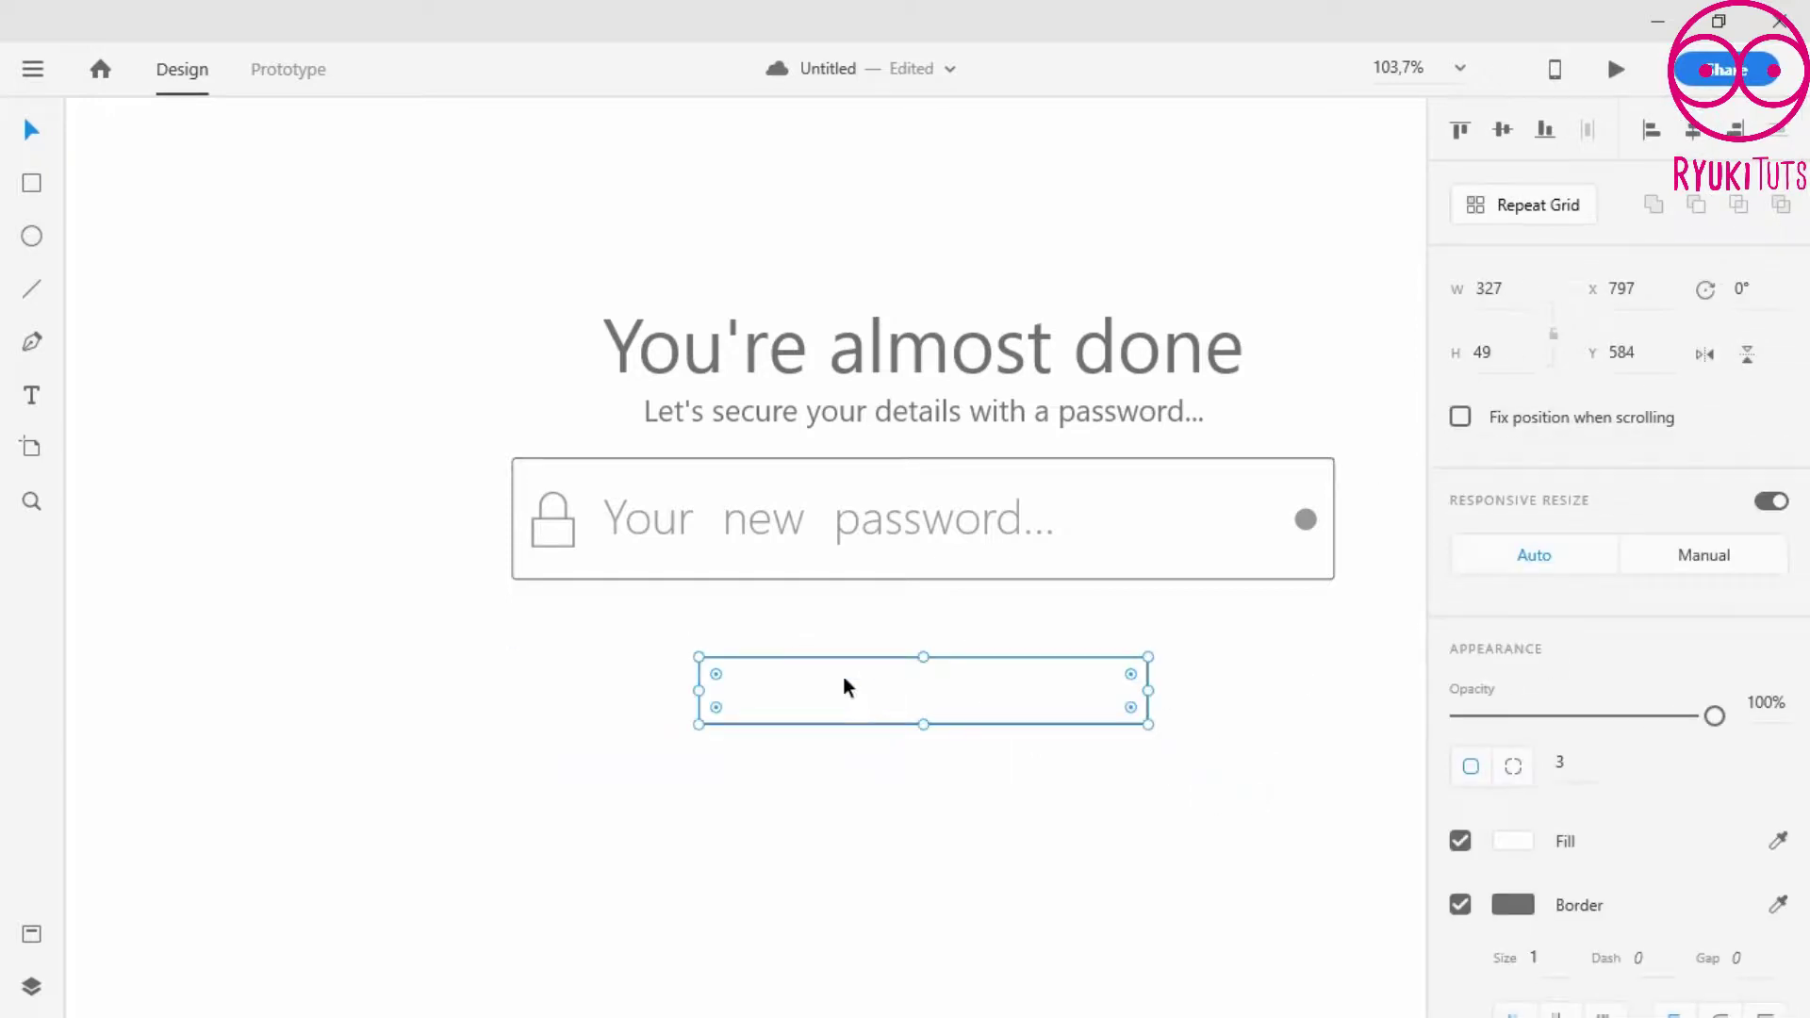
drag(695, 653, 592, 604)
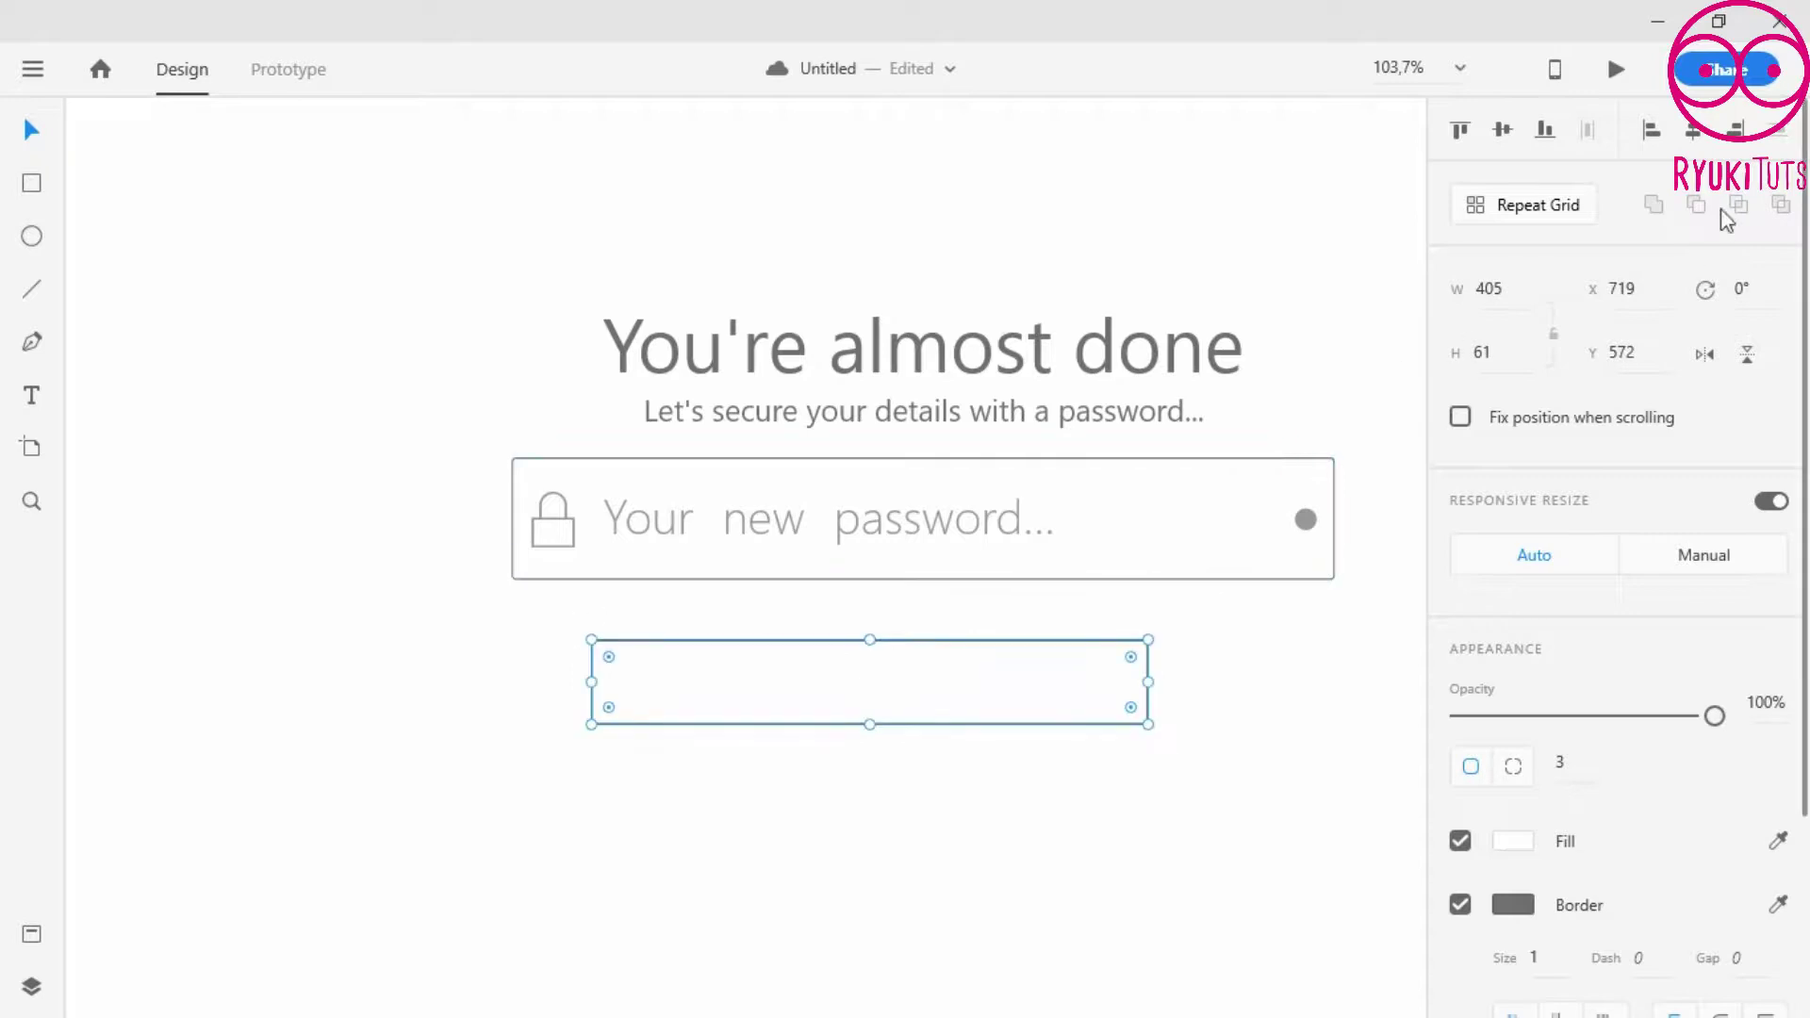
click(1694, 131)
- Add the text "Become a Member" and centre it inside the lower rectangle
click(31, 396)
click(924, 687)
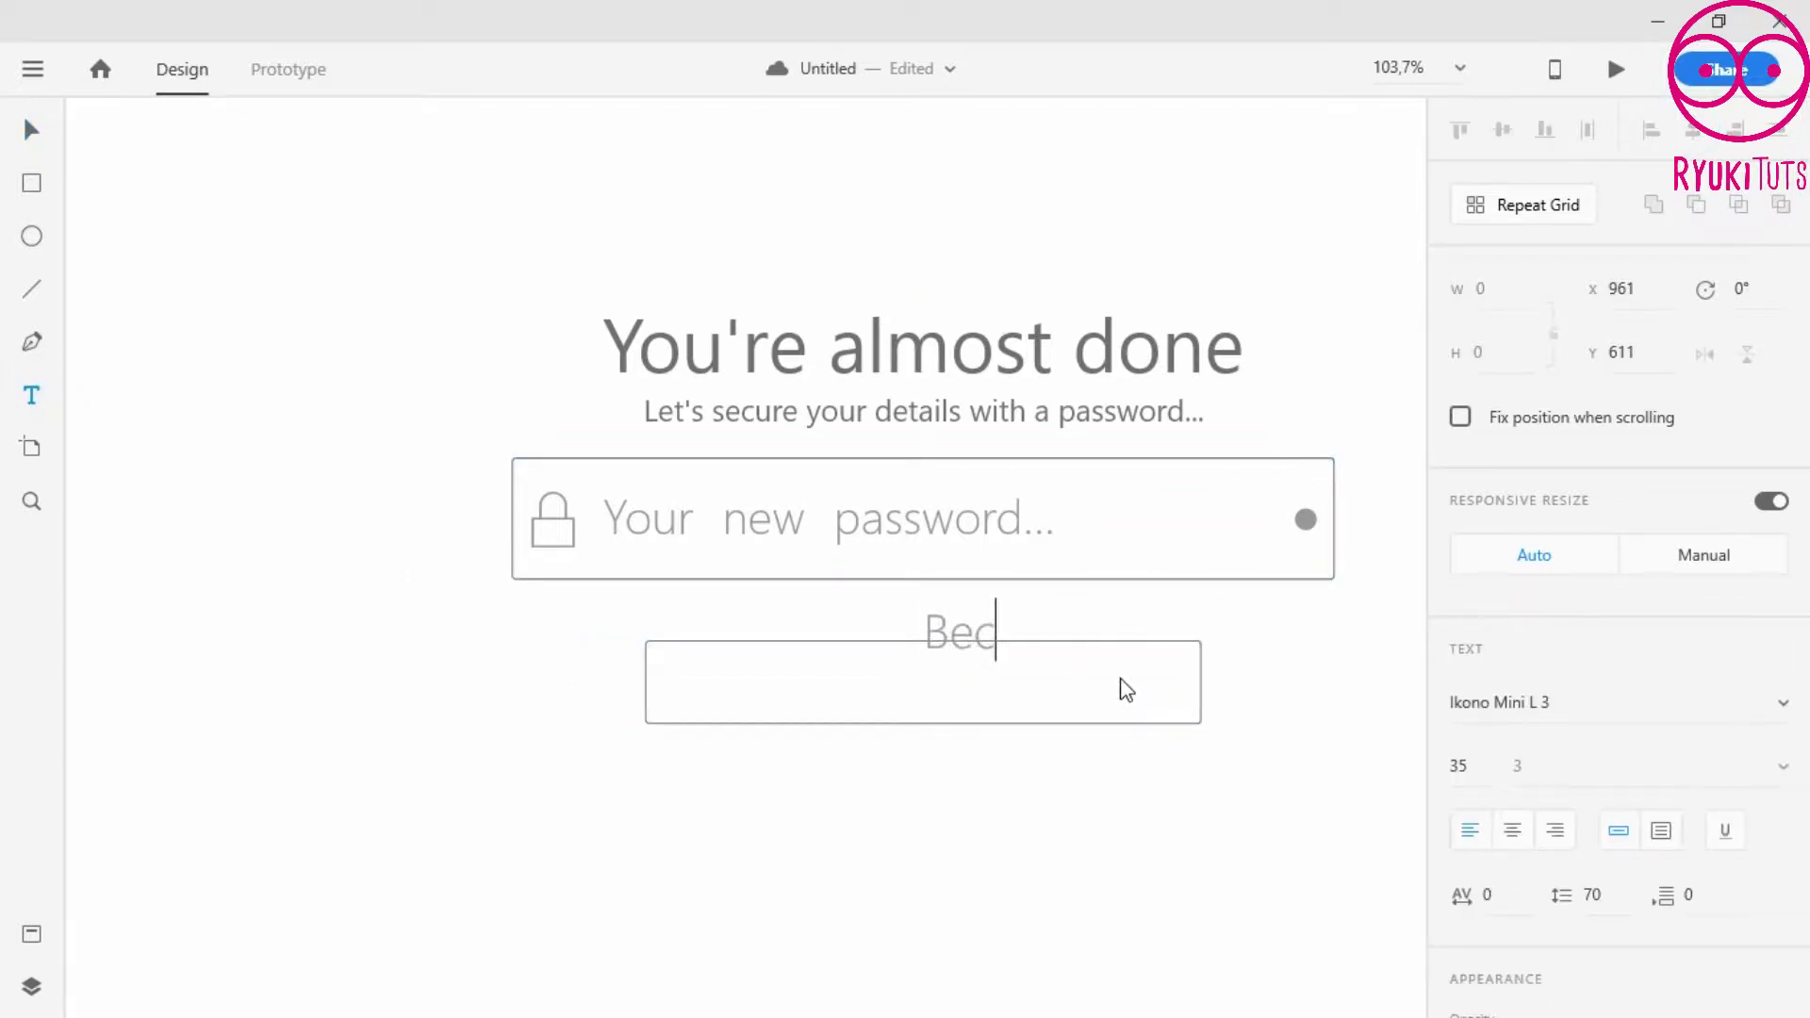
key(Escape)
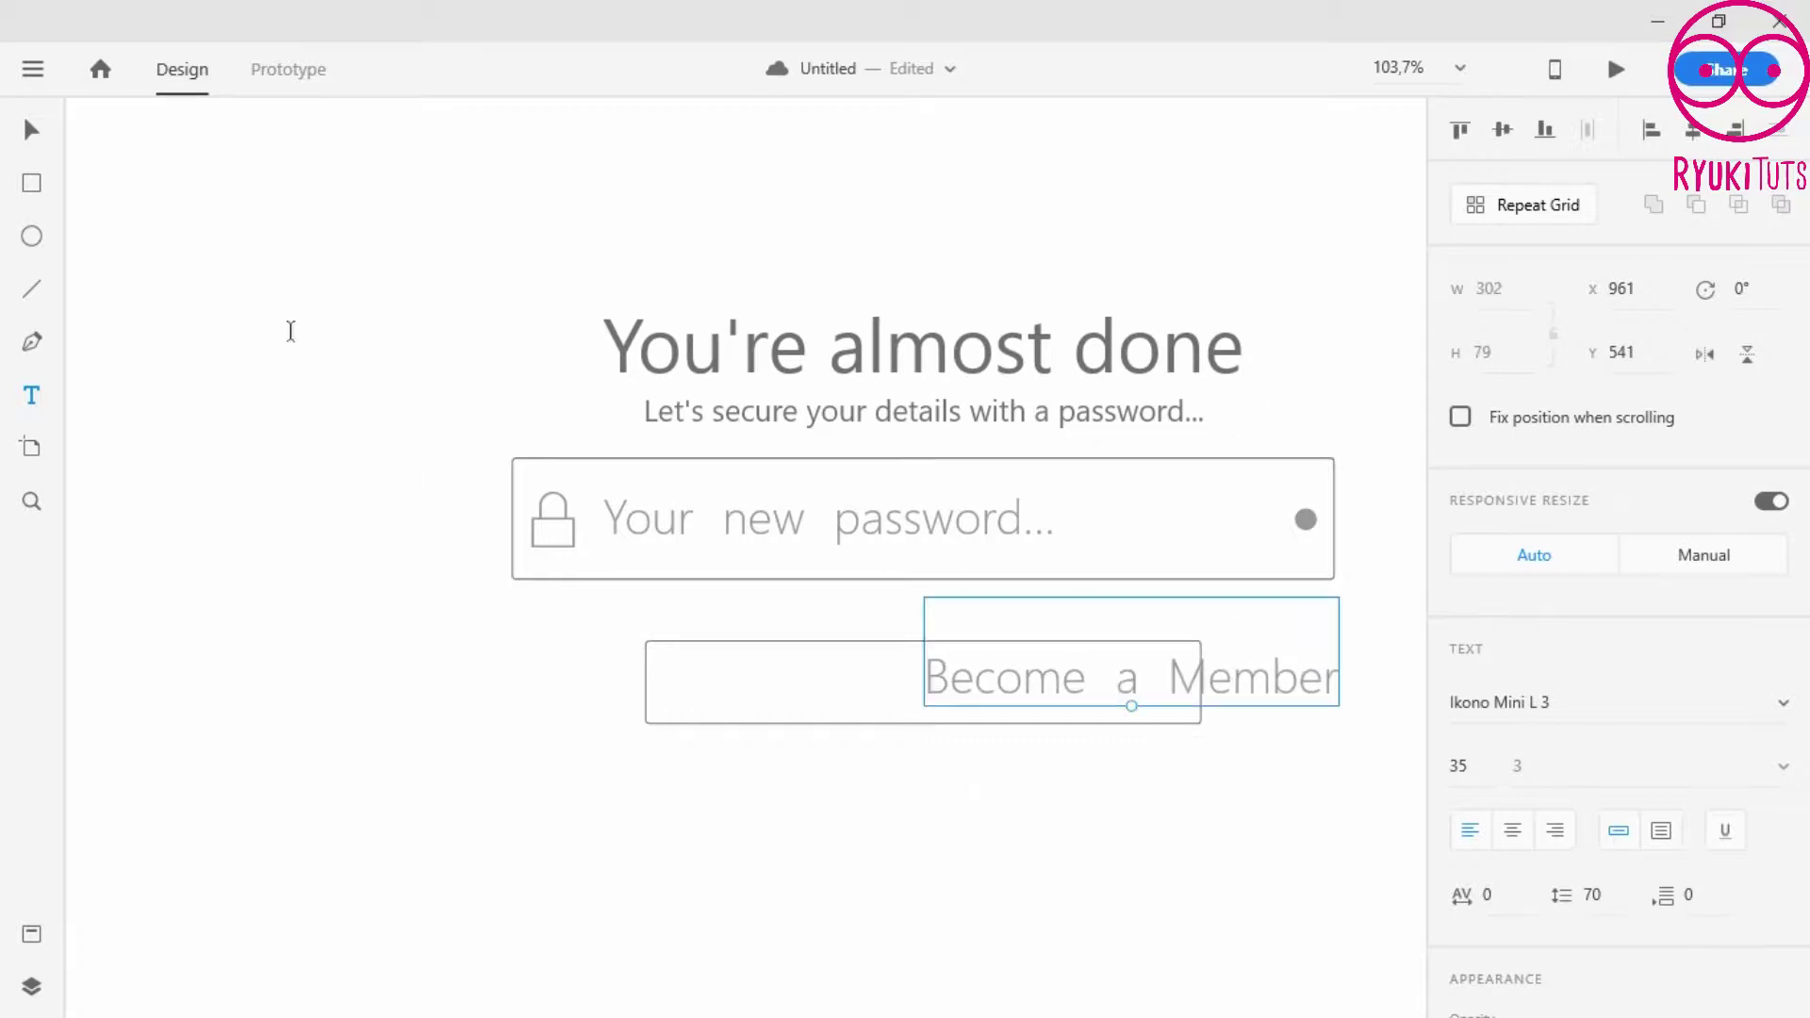
click(31, 130)
click(1020, 803)
drag(1119, 679, 919, 679)
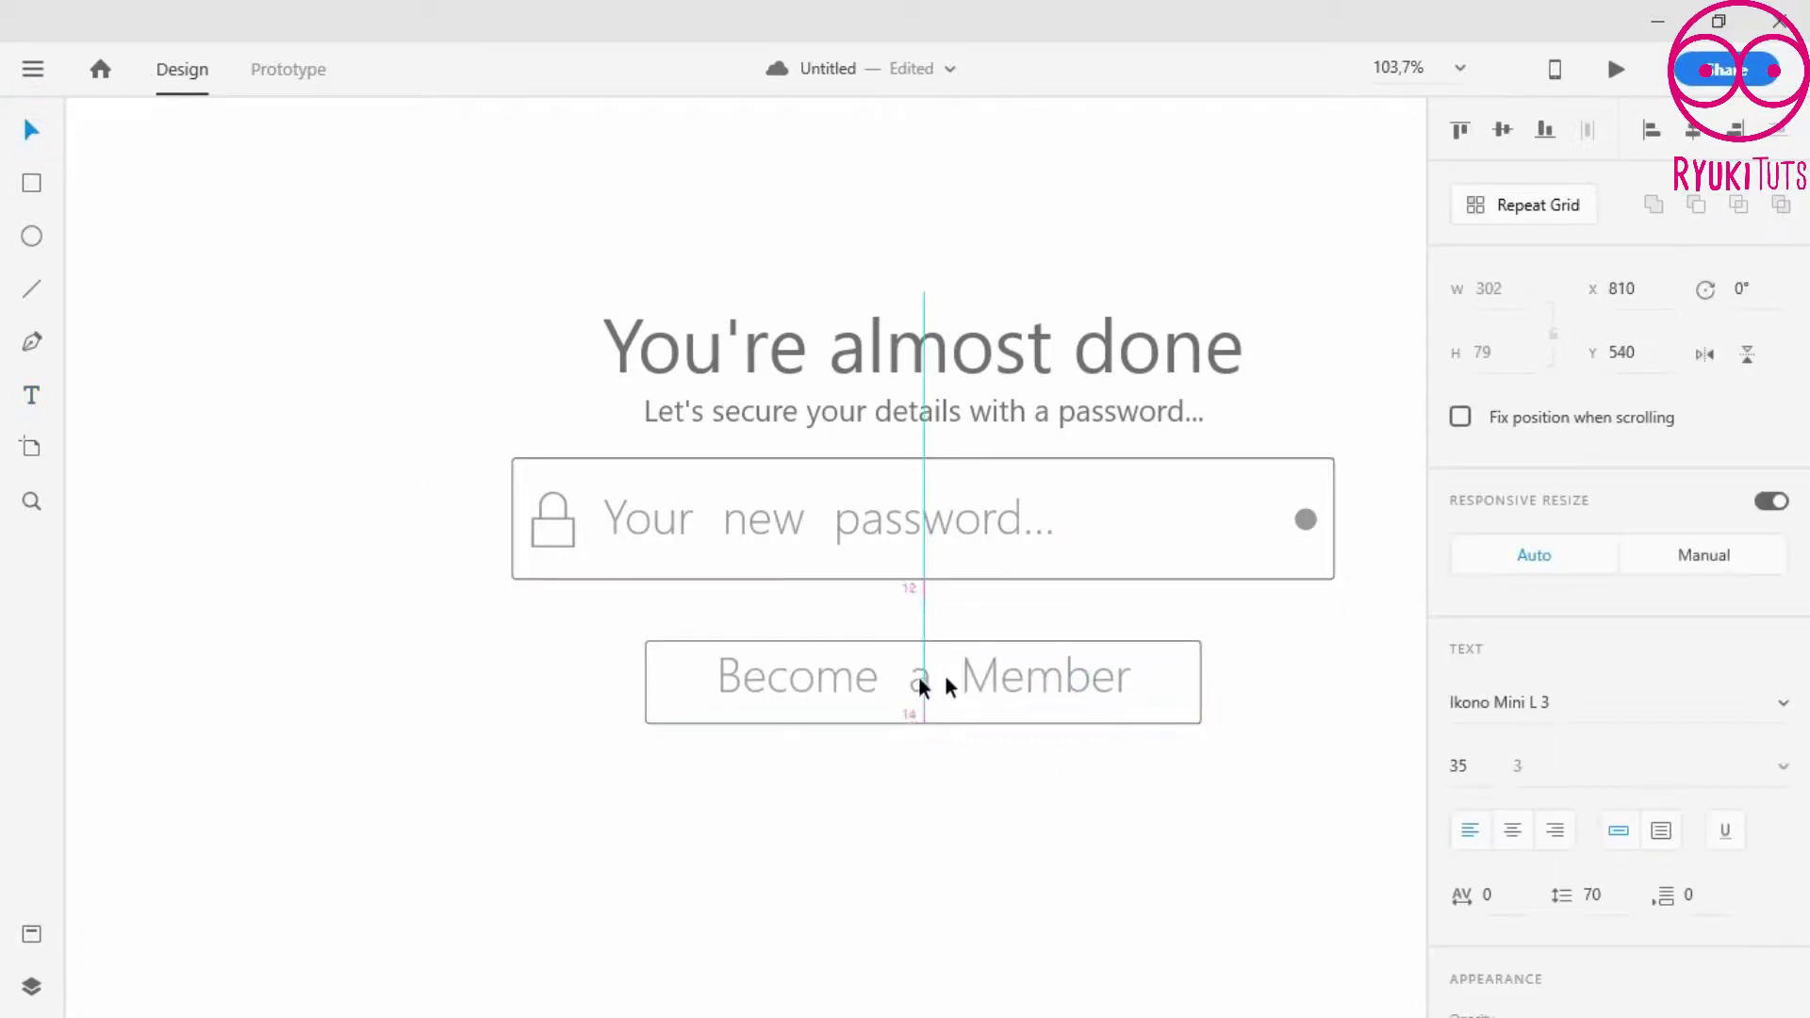
- Move the button rectangle slightly up around its text, keeping it horizontally centred
shift+click(802, 712)
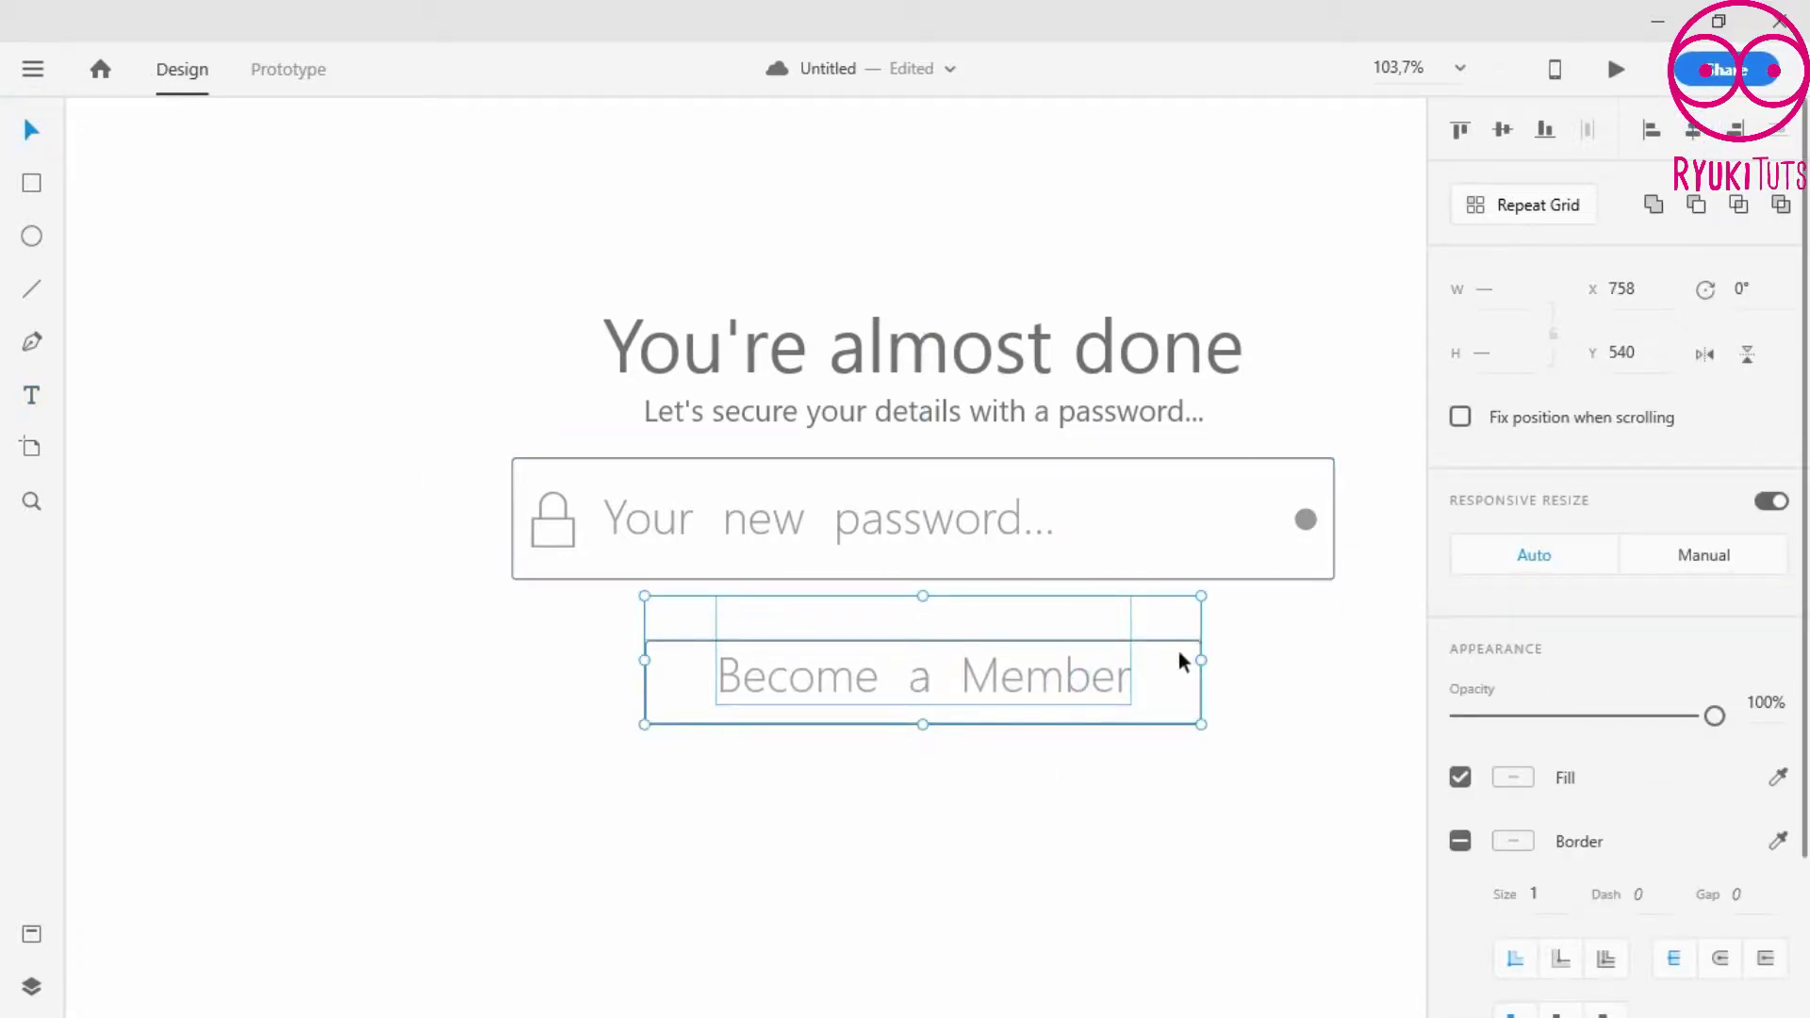
key(Escape)
click(1169, 703)
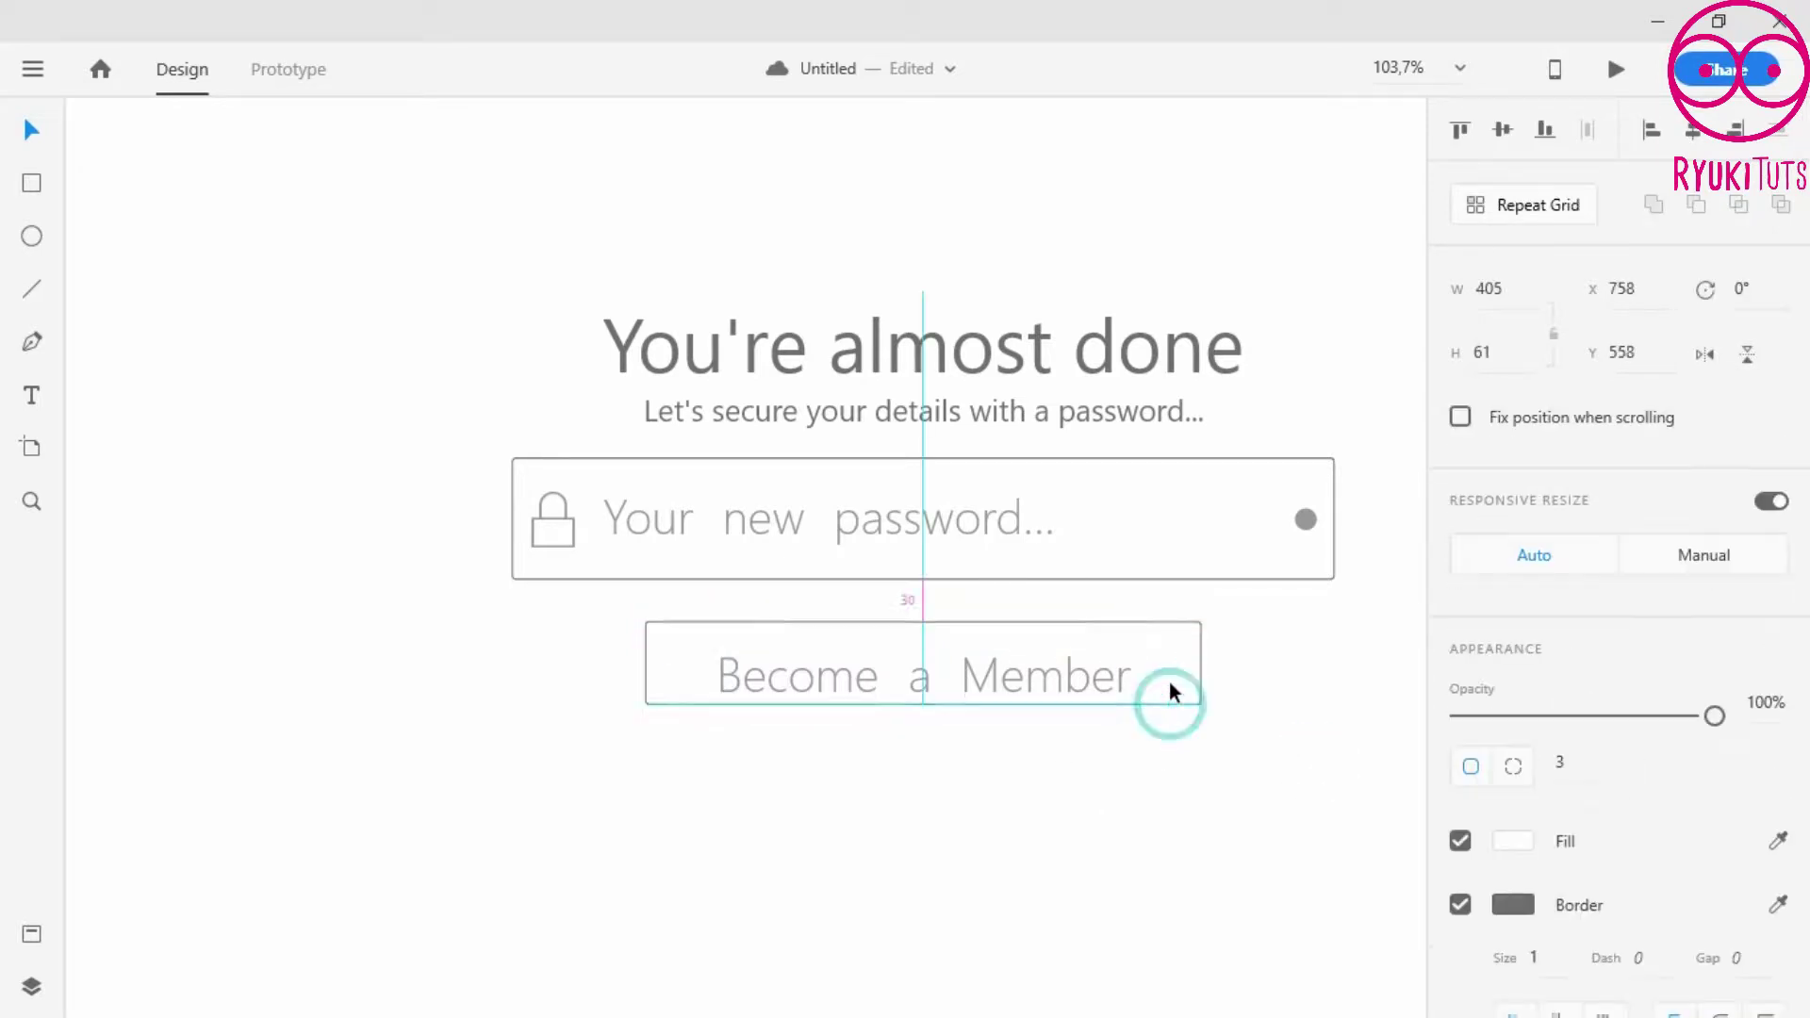
drag(1171, 686, 1171, 709)
click(1111, 830)
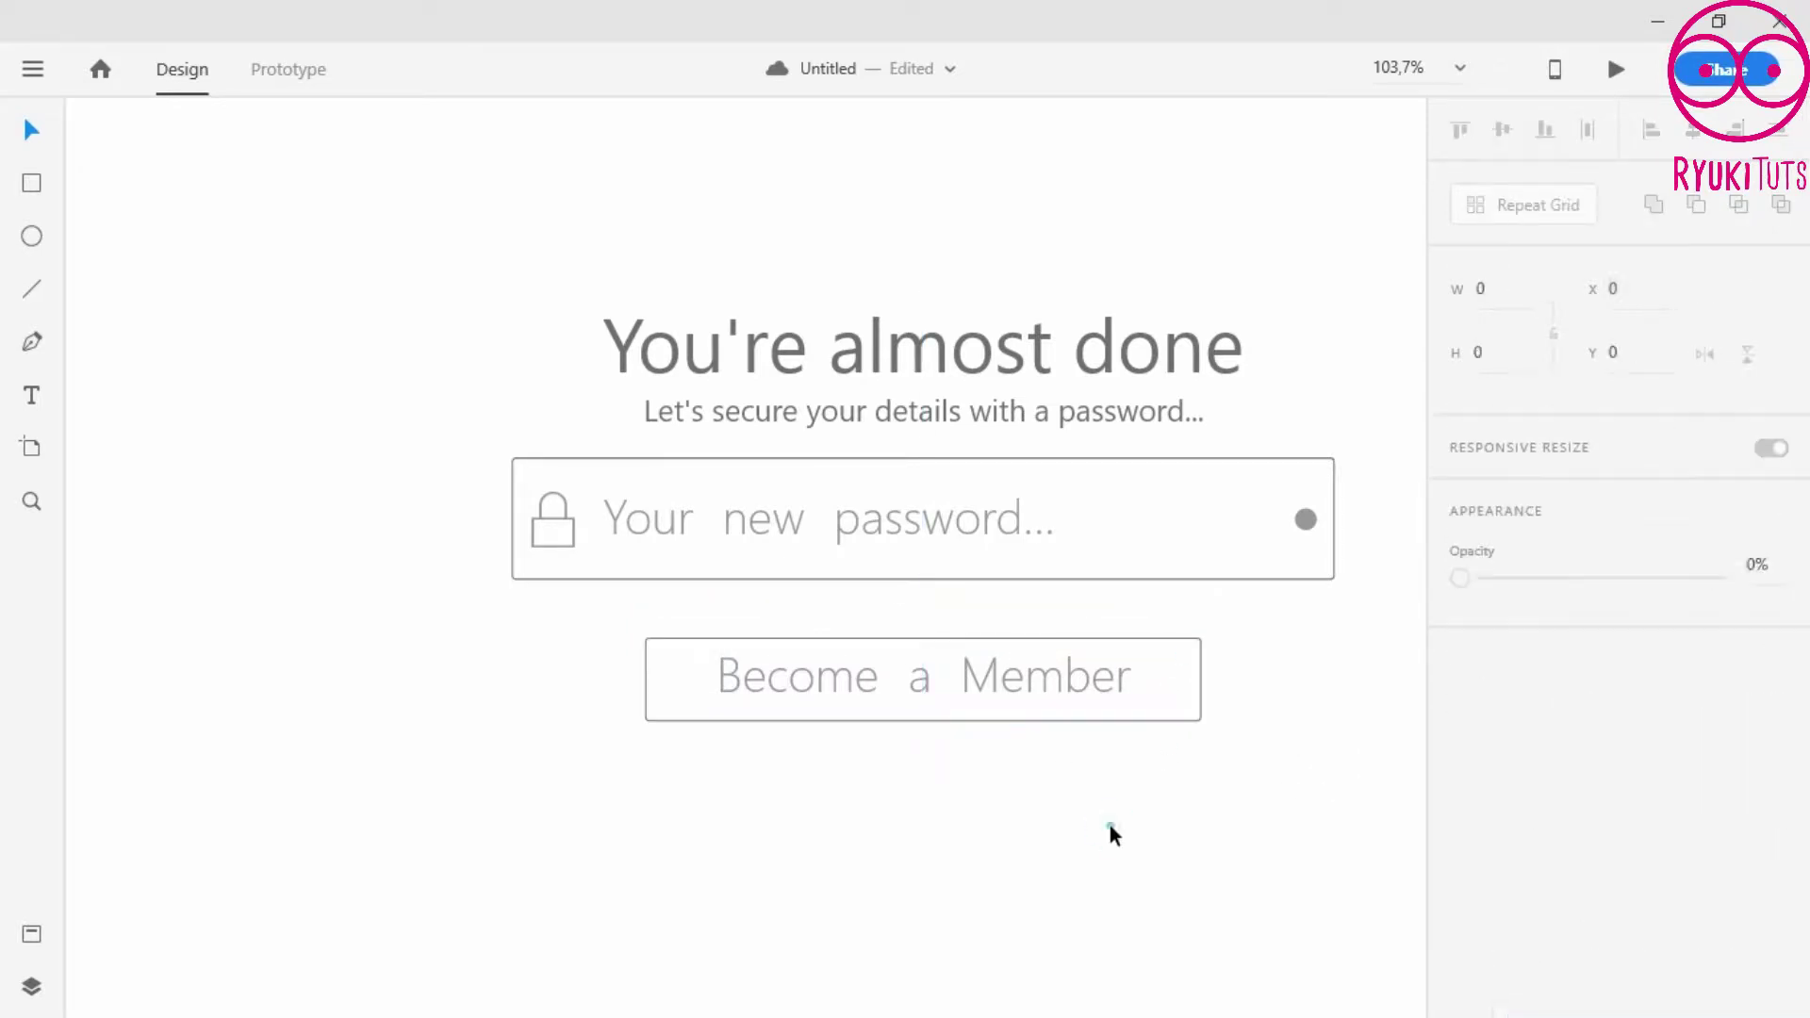
- Set the font size of the "Become a Member" text to 25
click(1082, 674)
drag(1469, 769, 1459, 854)
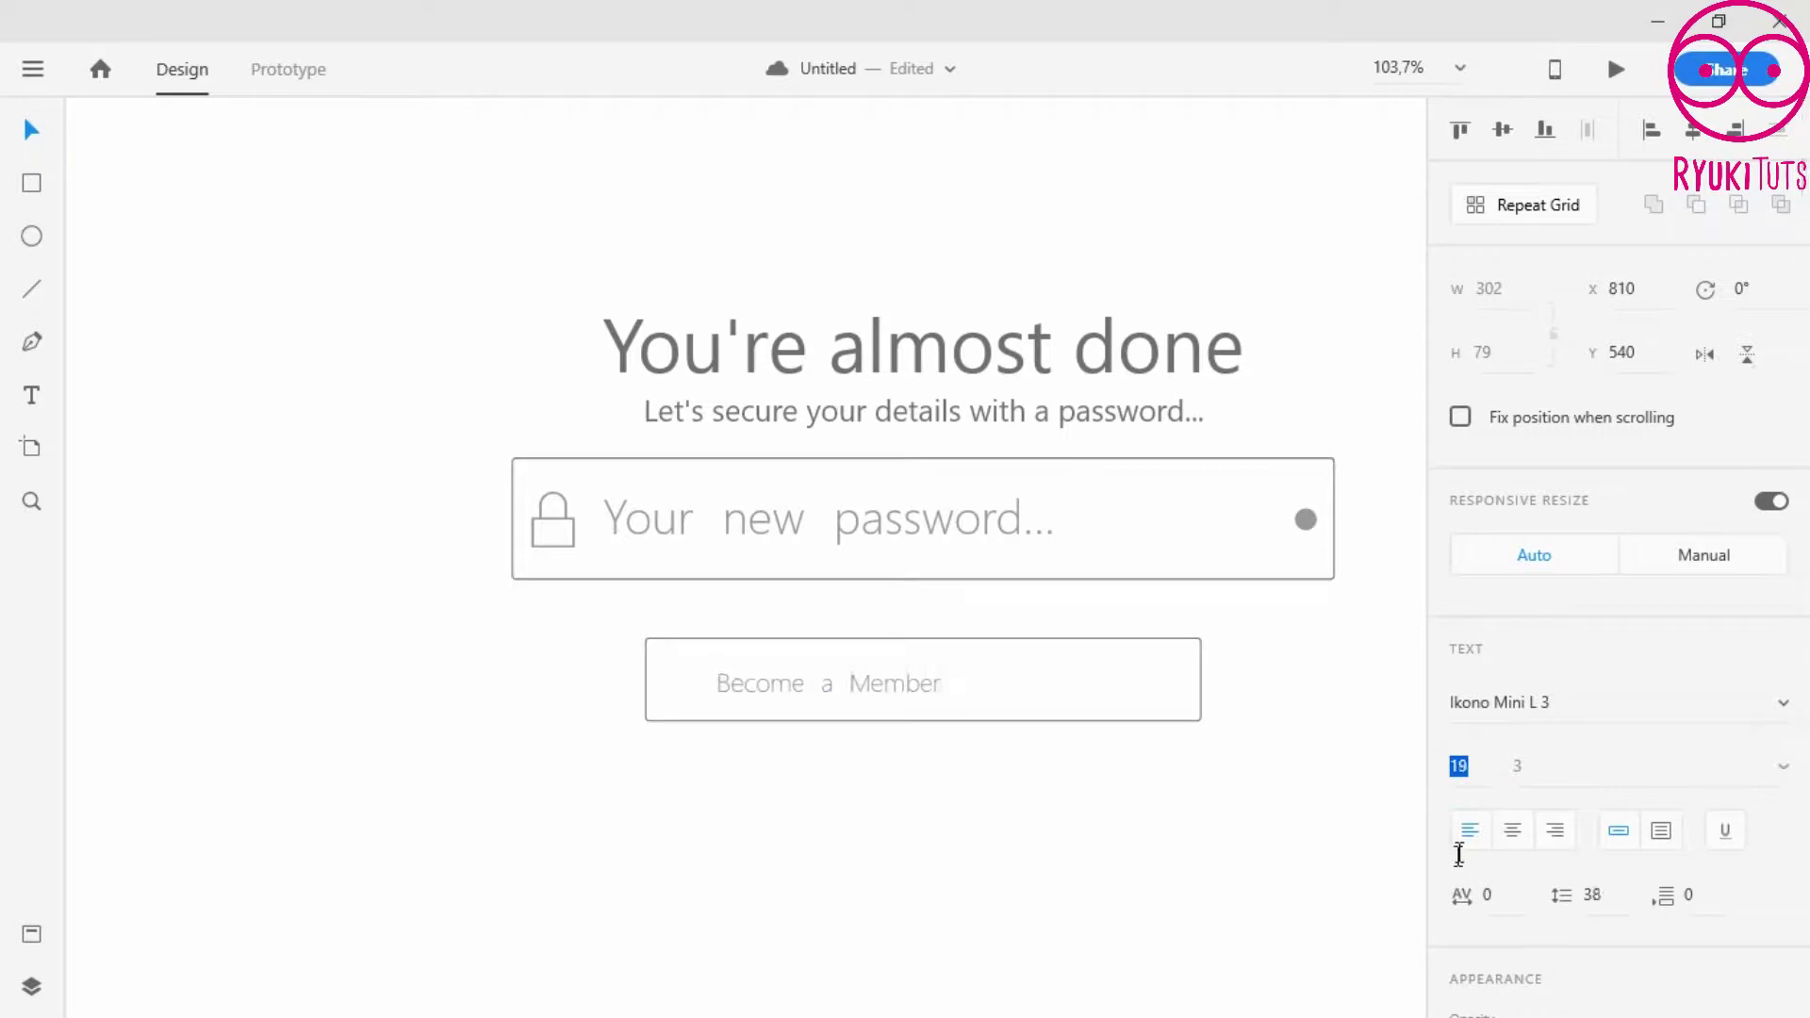
key(Up)
key(Up)
key(Up)
key(Up)
key(Up)
key(Up)
key(Return)
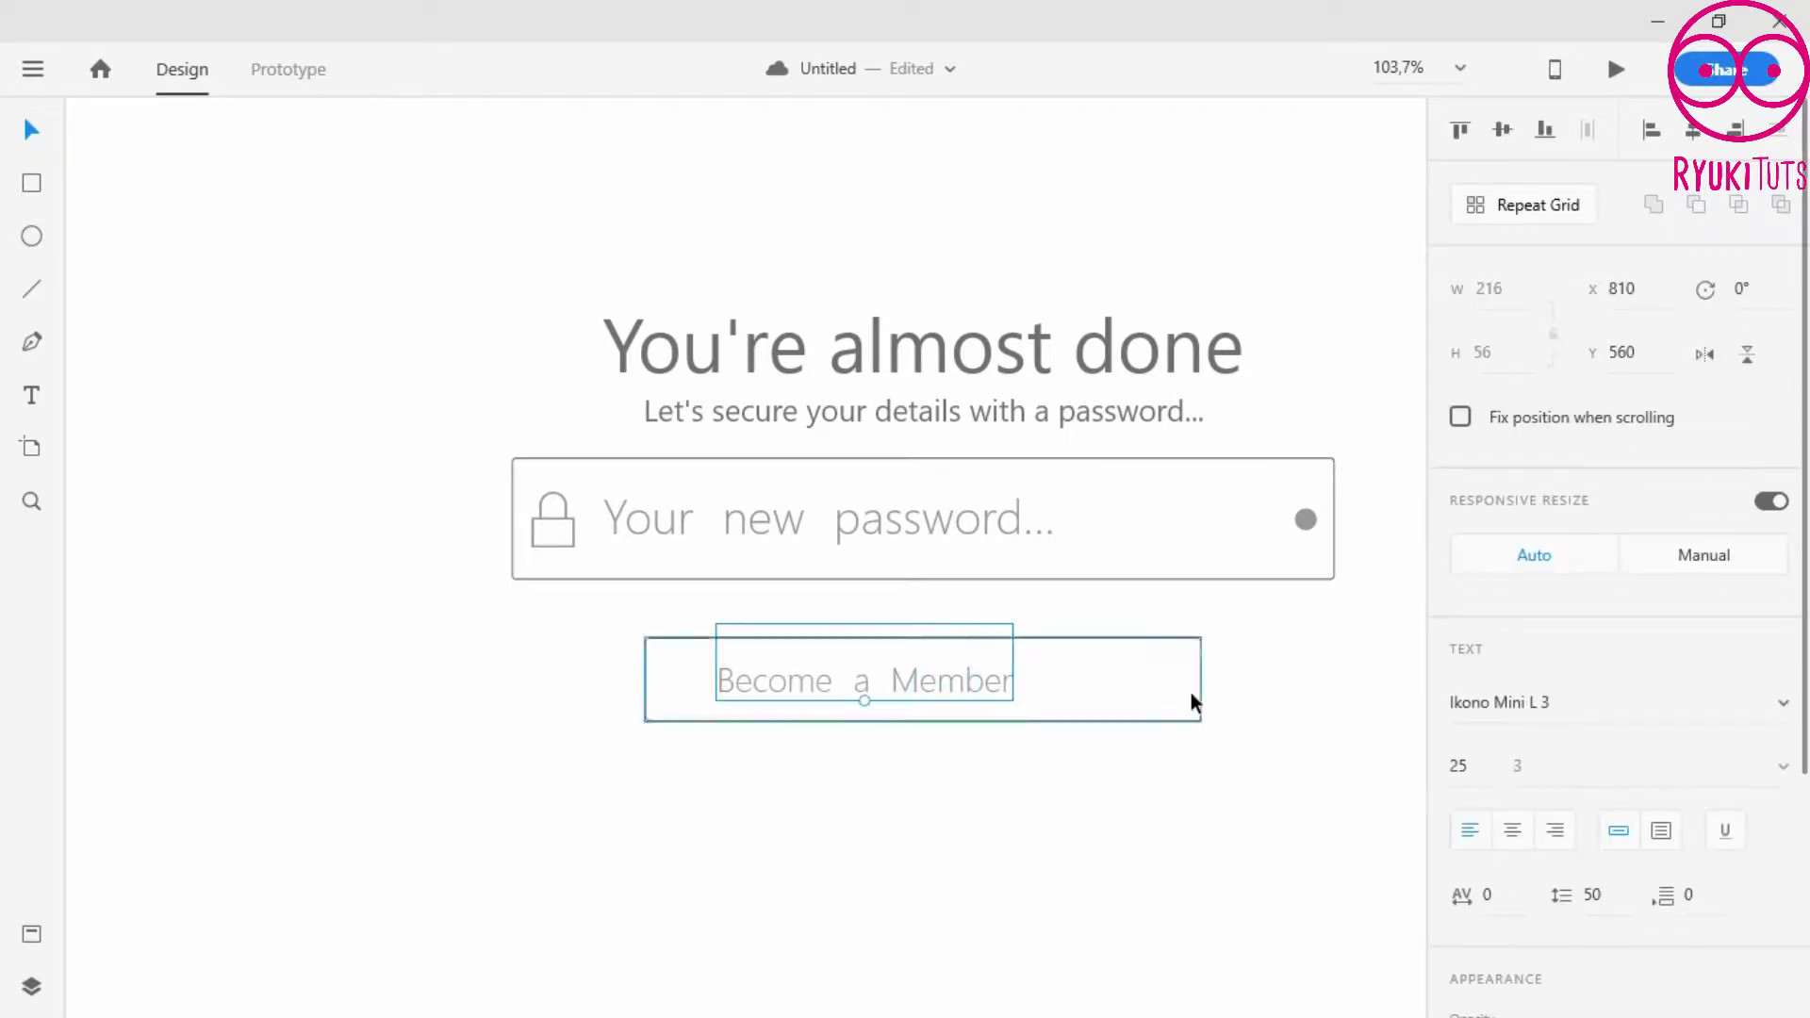
key(Up)
key(Return)
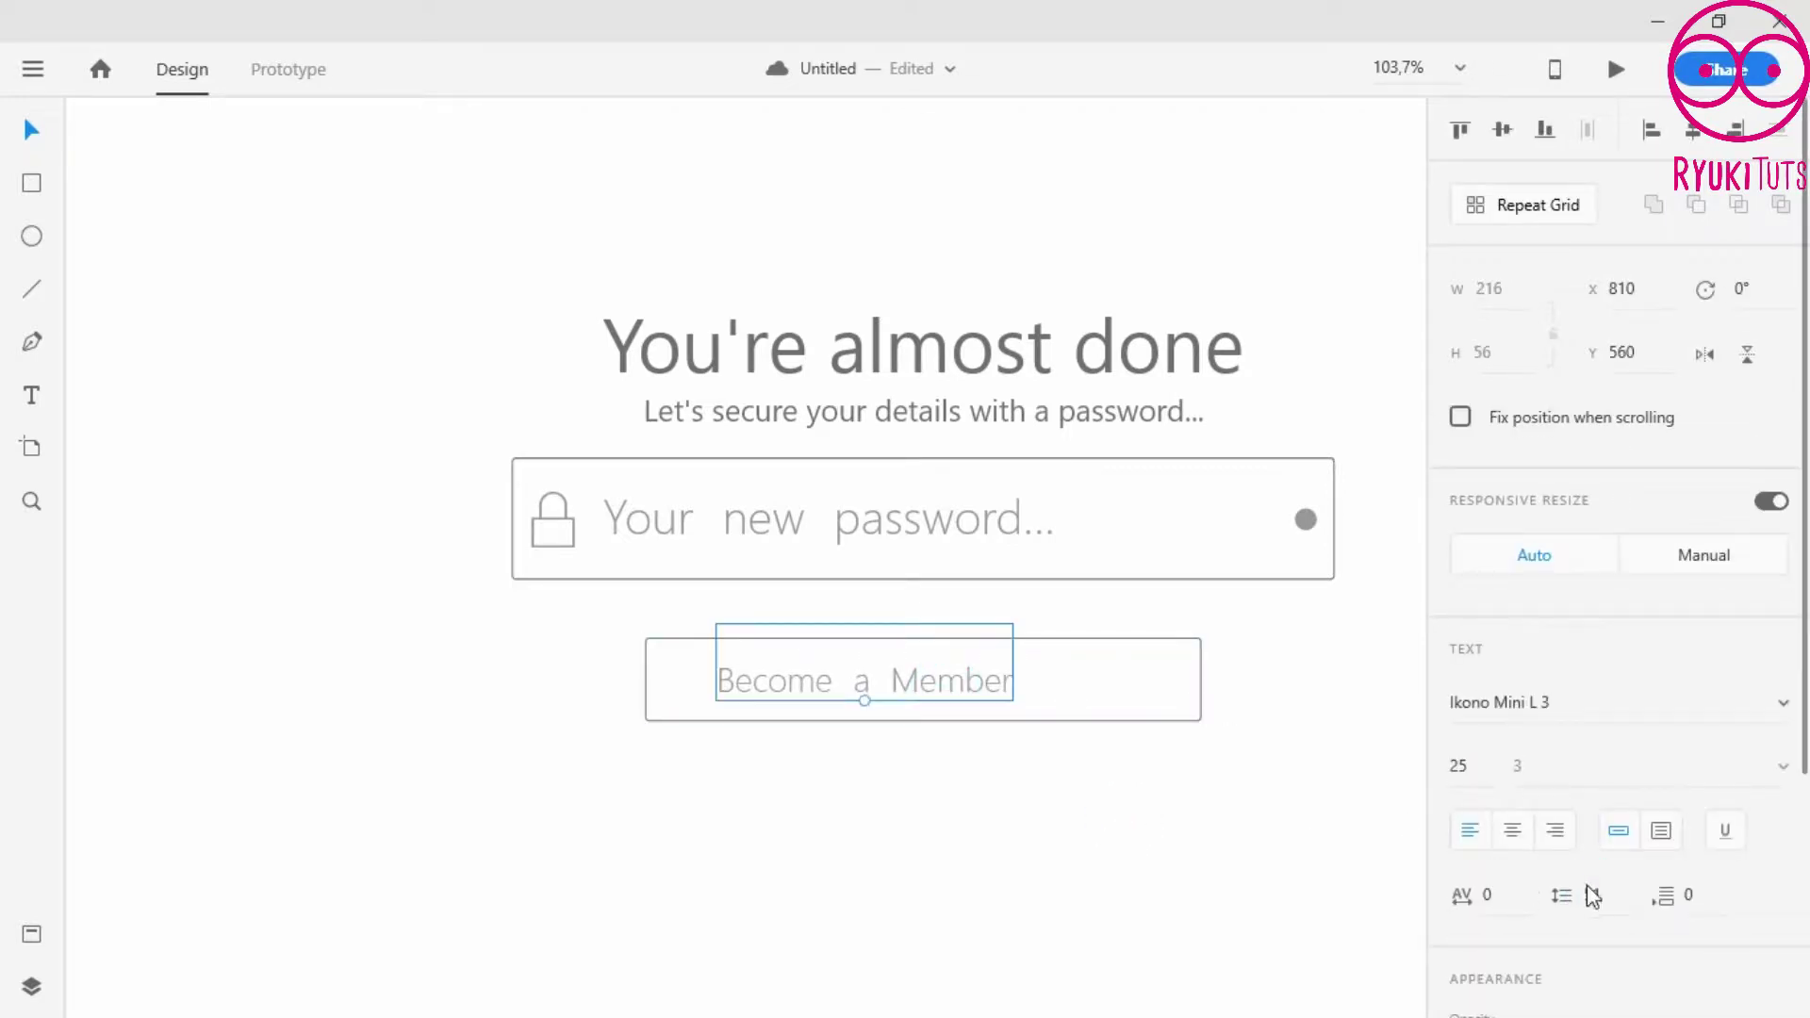
key(Down)
key(Return)
- Try a line spacing of 23 for the "Become a Member" text, then restore it to 50
drag(1603, 896, 1622, 974)
drag(1615, 910, 1622, 995)
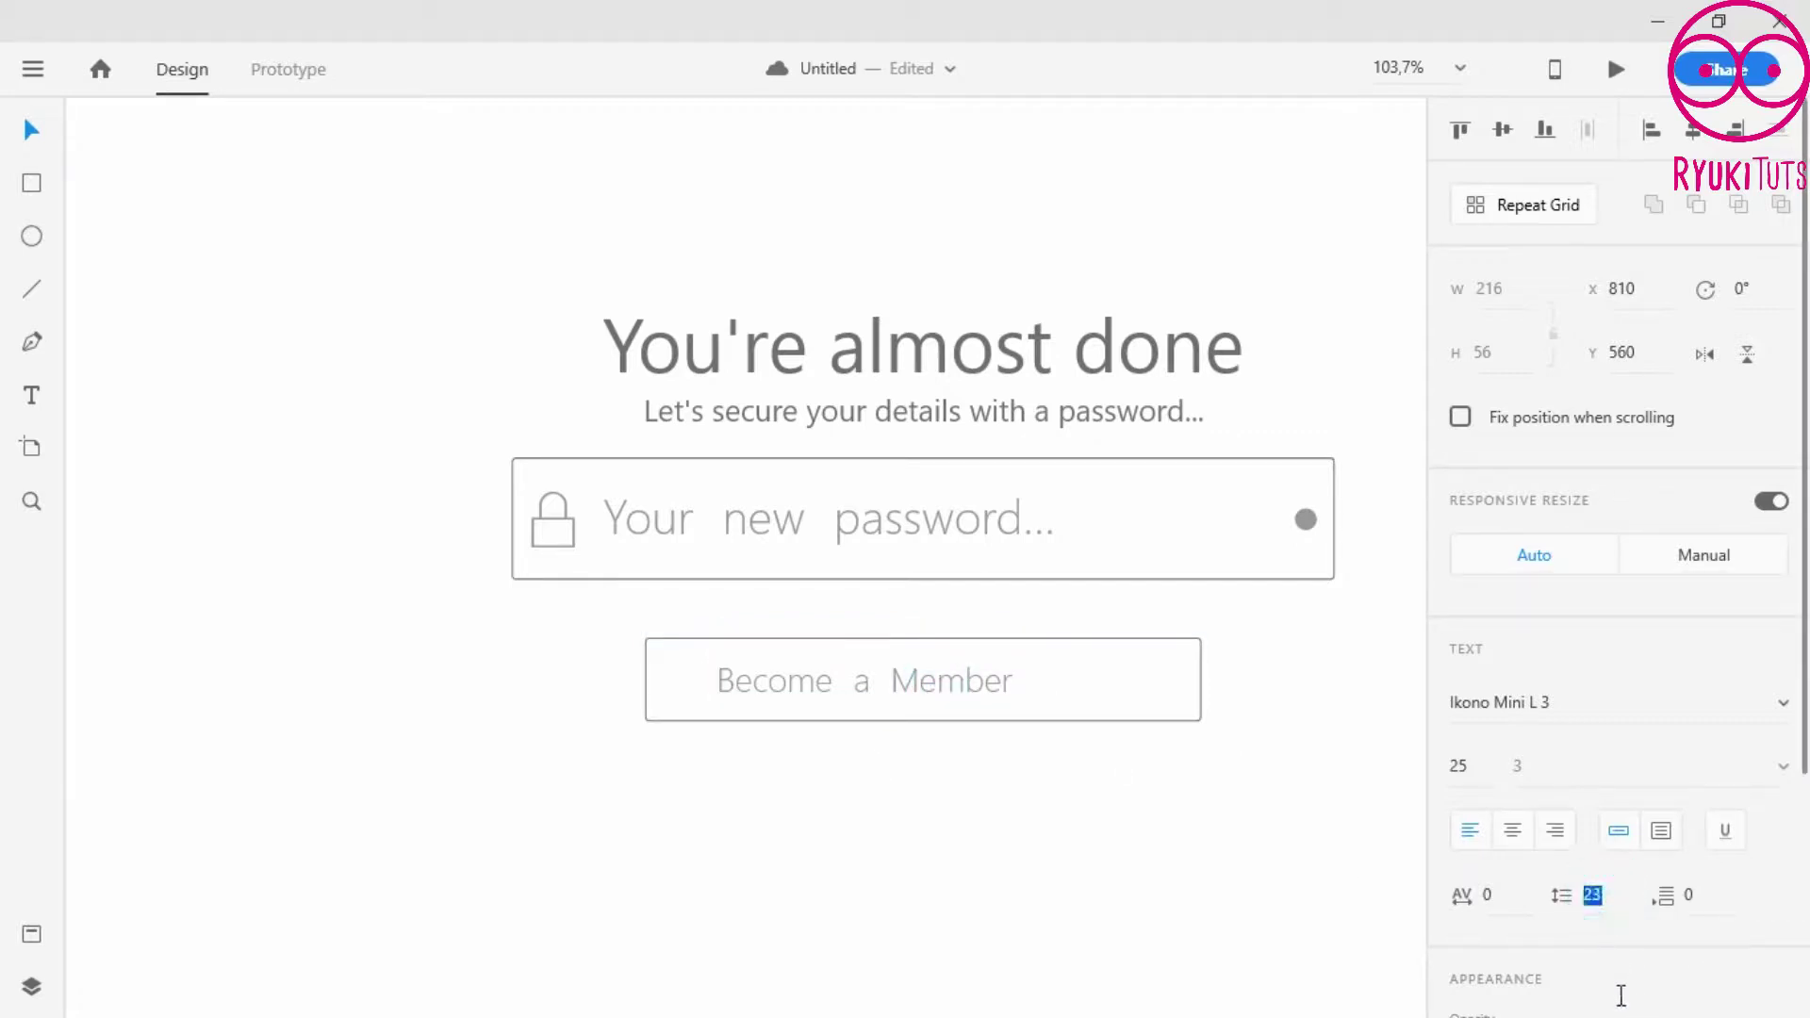
mouse_move(1600, 898)
mouse_down()
mouse_move(1618, 985)
mouse_move(1600, 942)
mouse_move(1612, 861)
mouse_move(1603, 969)
mouse_move(1623, 892)
mouse_up()
text(50)
key(Return)
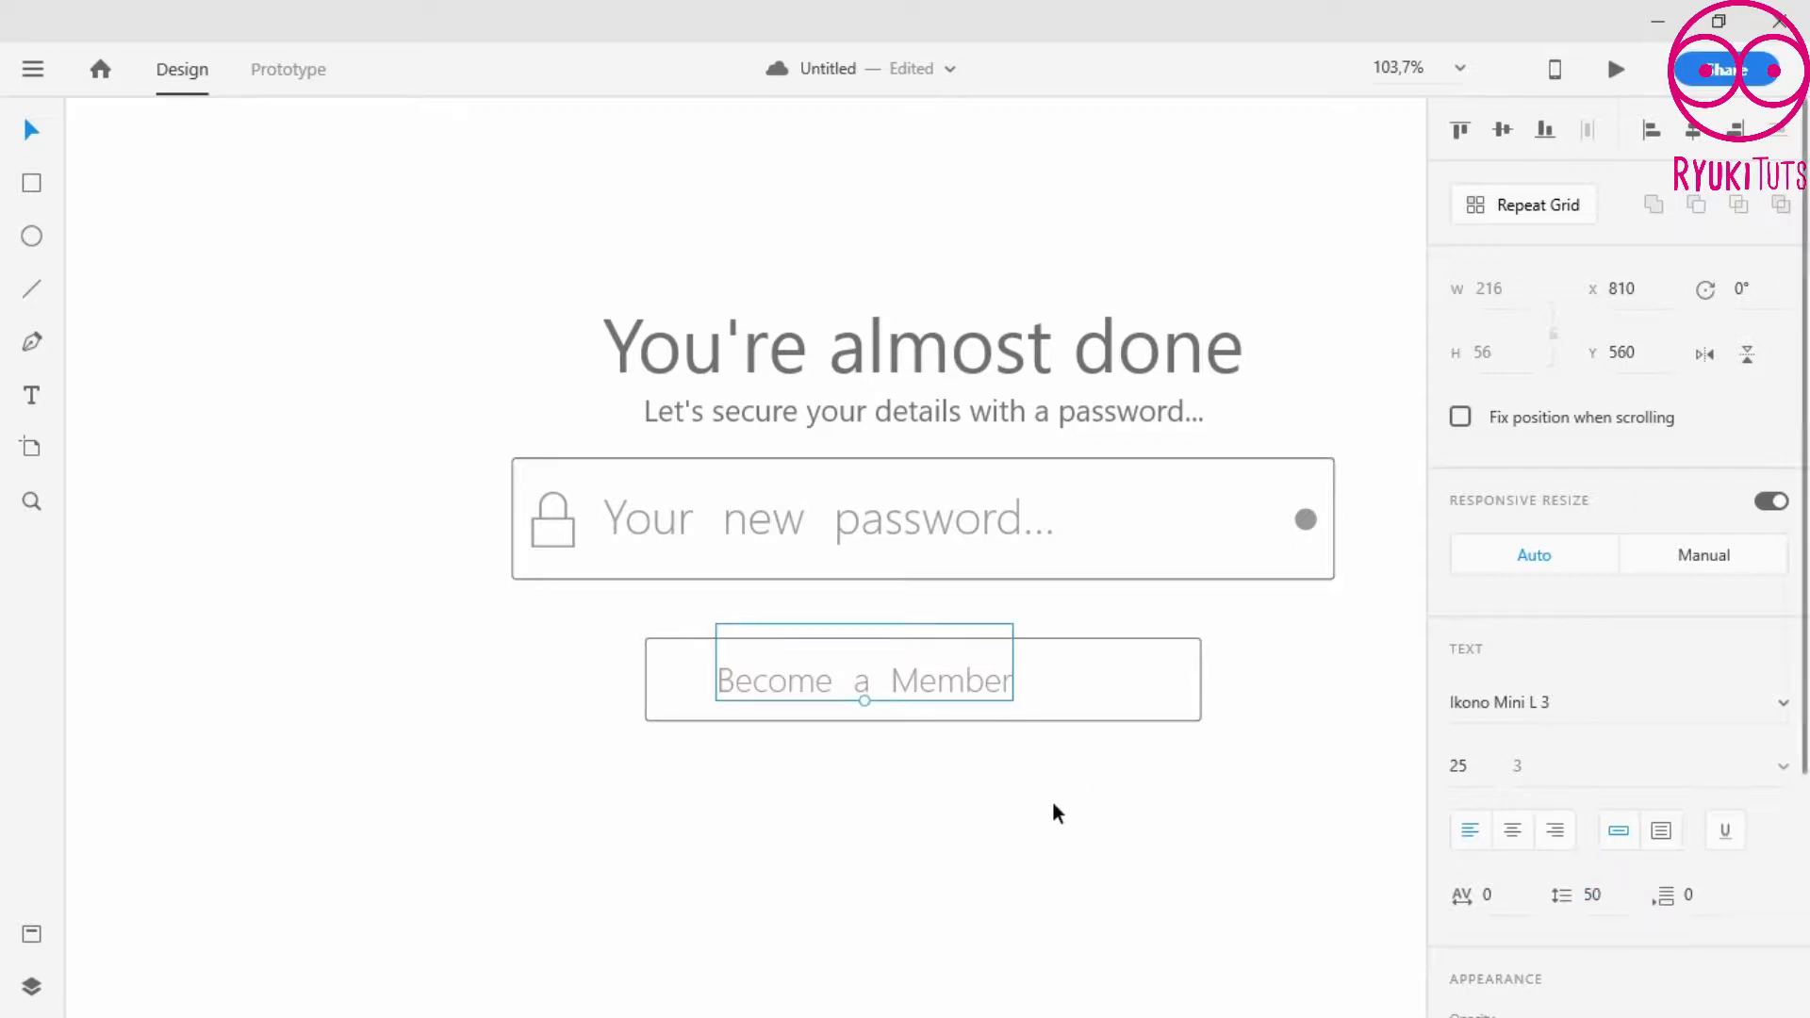
- Move the "Become a Member" text to the horizontal centre of the button rectangle
click(1083, 758)
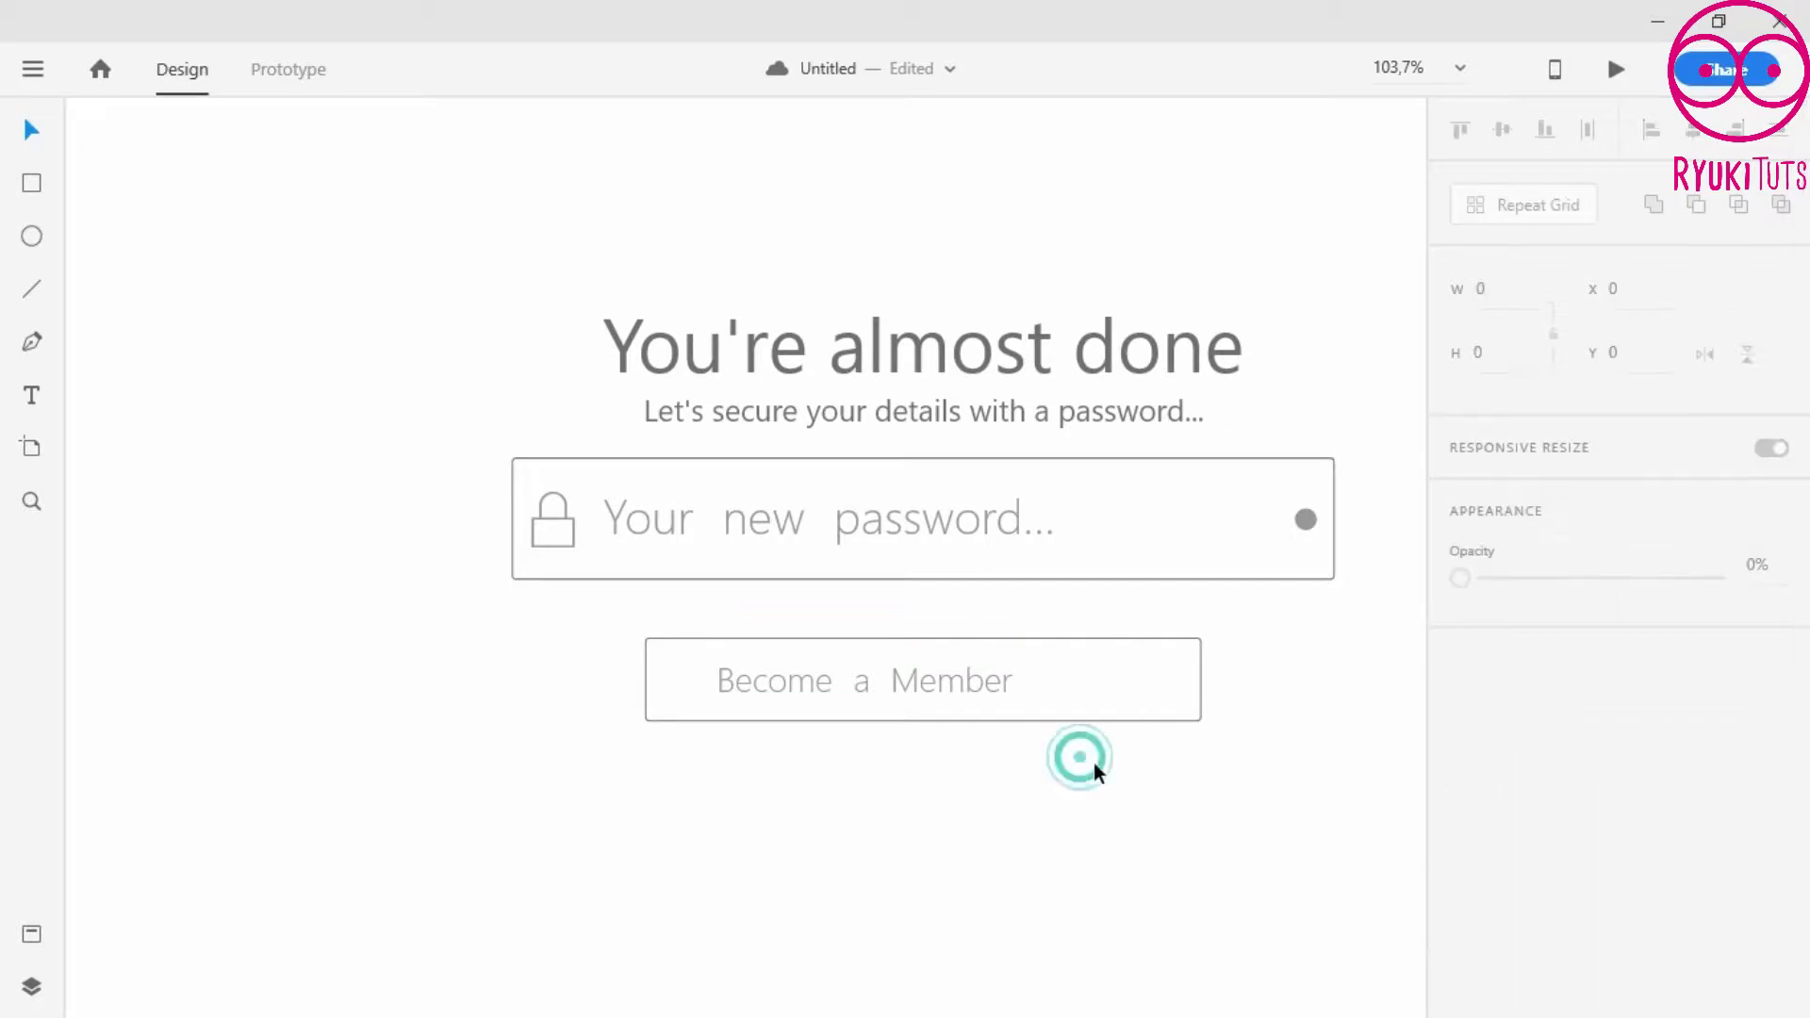
click(950, 692)
drag(949, 679, 990, 671)
key(Escape)
- Set the button rectangle's corner radius to 10
click(1146, 673)
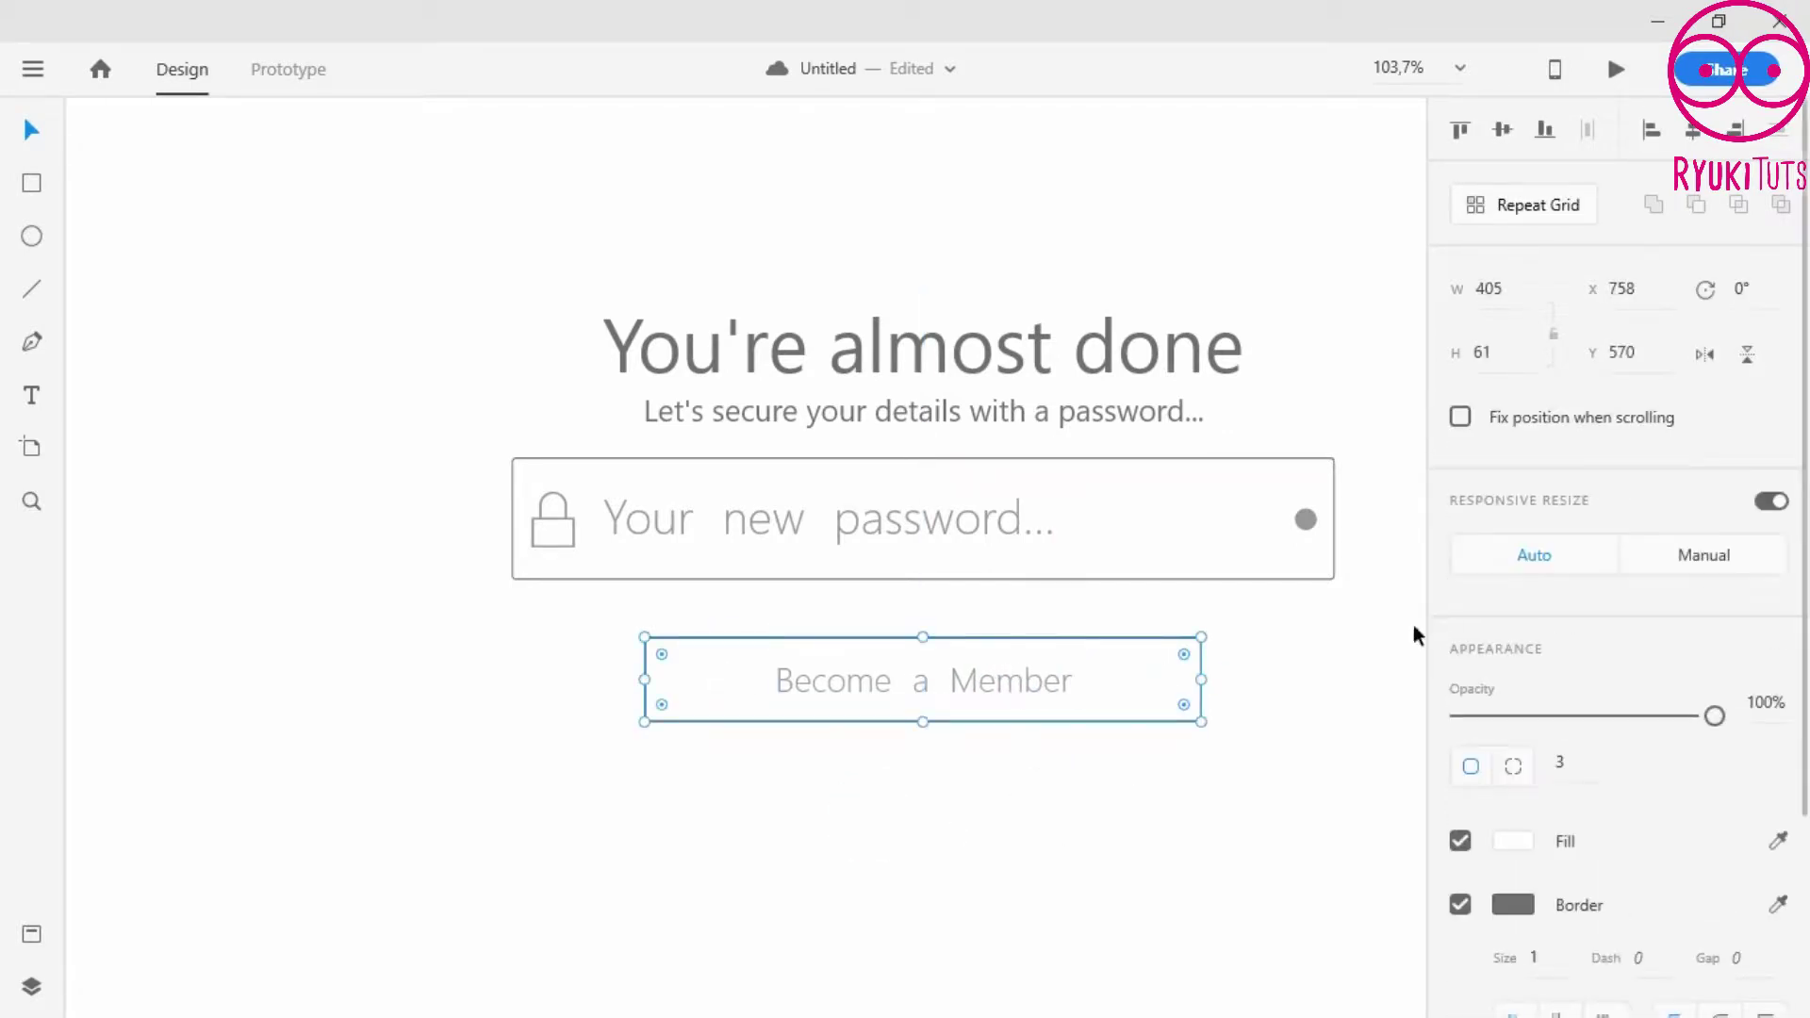
click(1561, 763)
key(Down)
click(1254, 762)
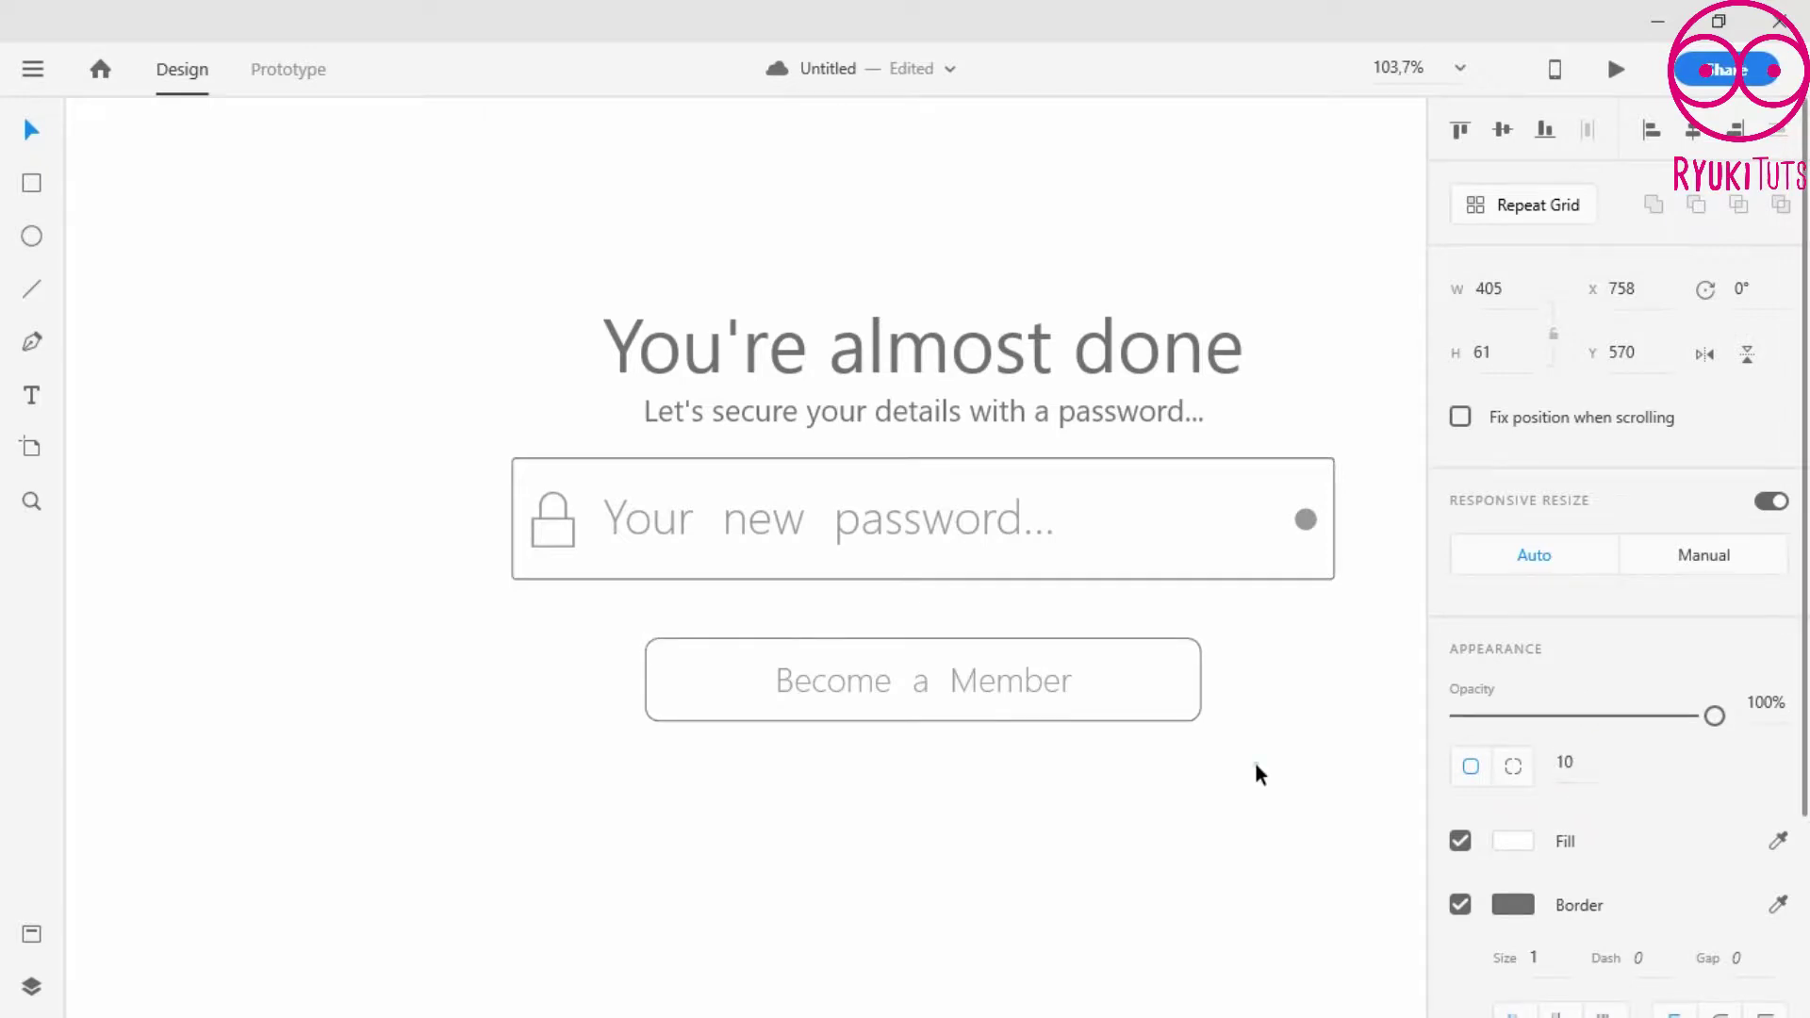
- Group all the form elements and centre the group vertically and horizontally on the artboard
click(981, 686)
click(1136, 682)
scroll(1105, 500, down, 3)
click(1200, 693)
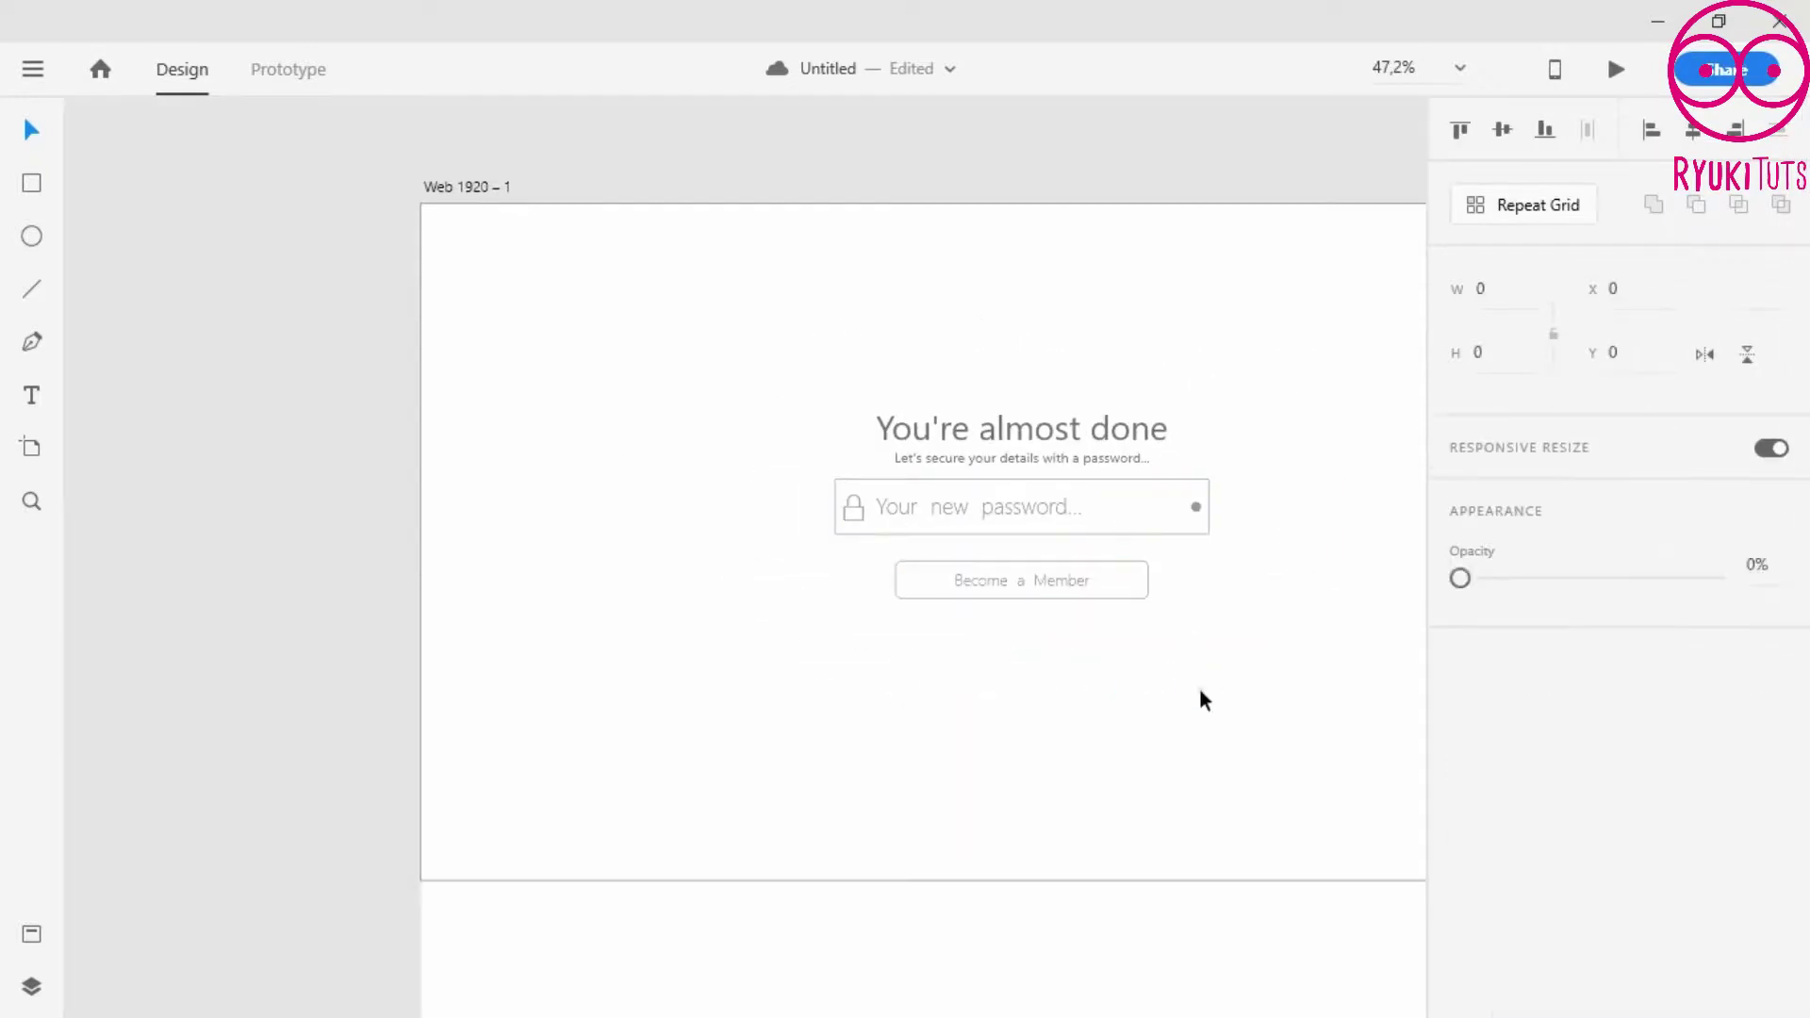
drag(809, 326, 1316, 788)
right_click(1047, 502)
click(1127, 459)
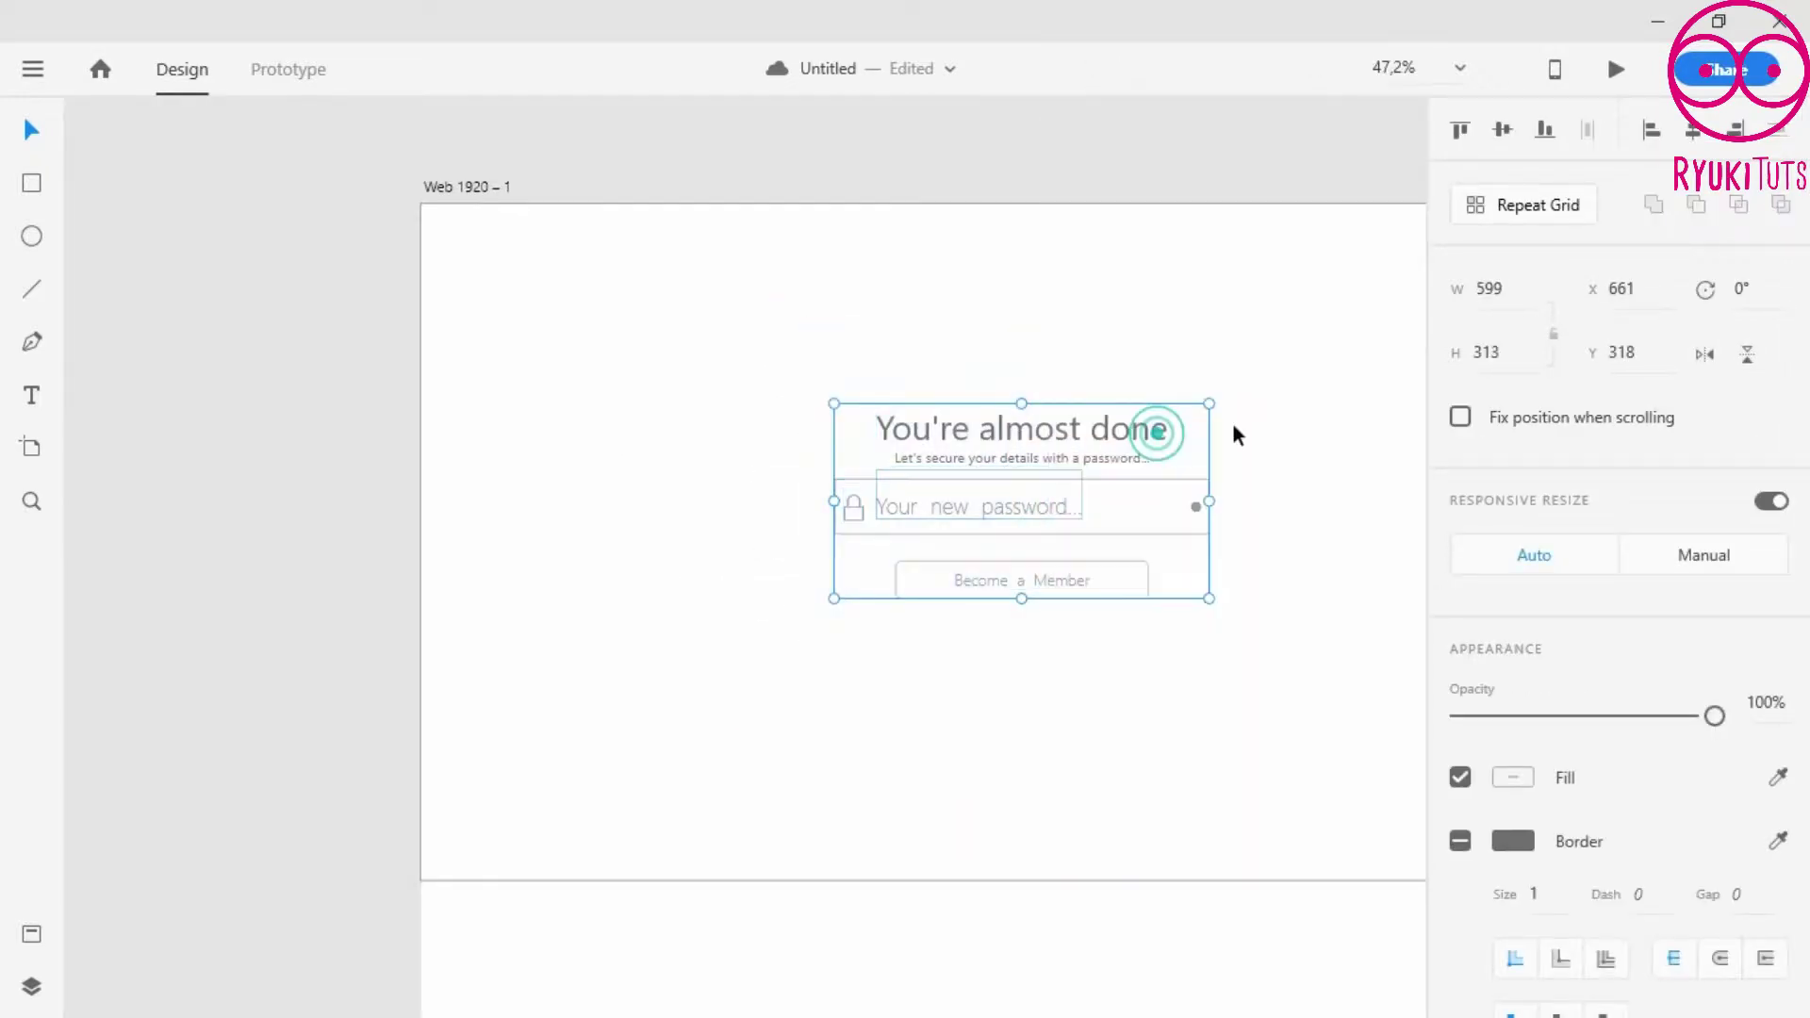
click(1503, 129)
click(1694, 129)
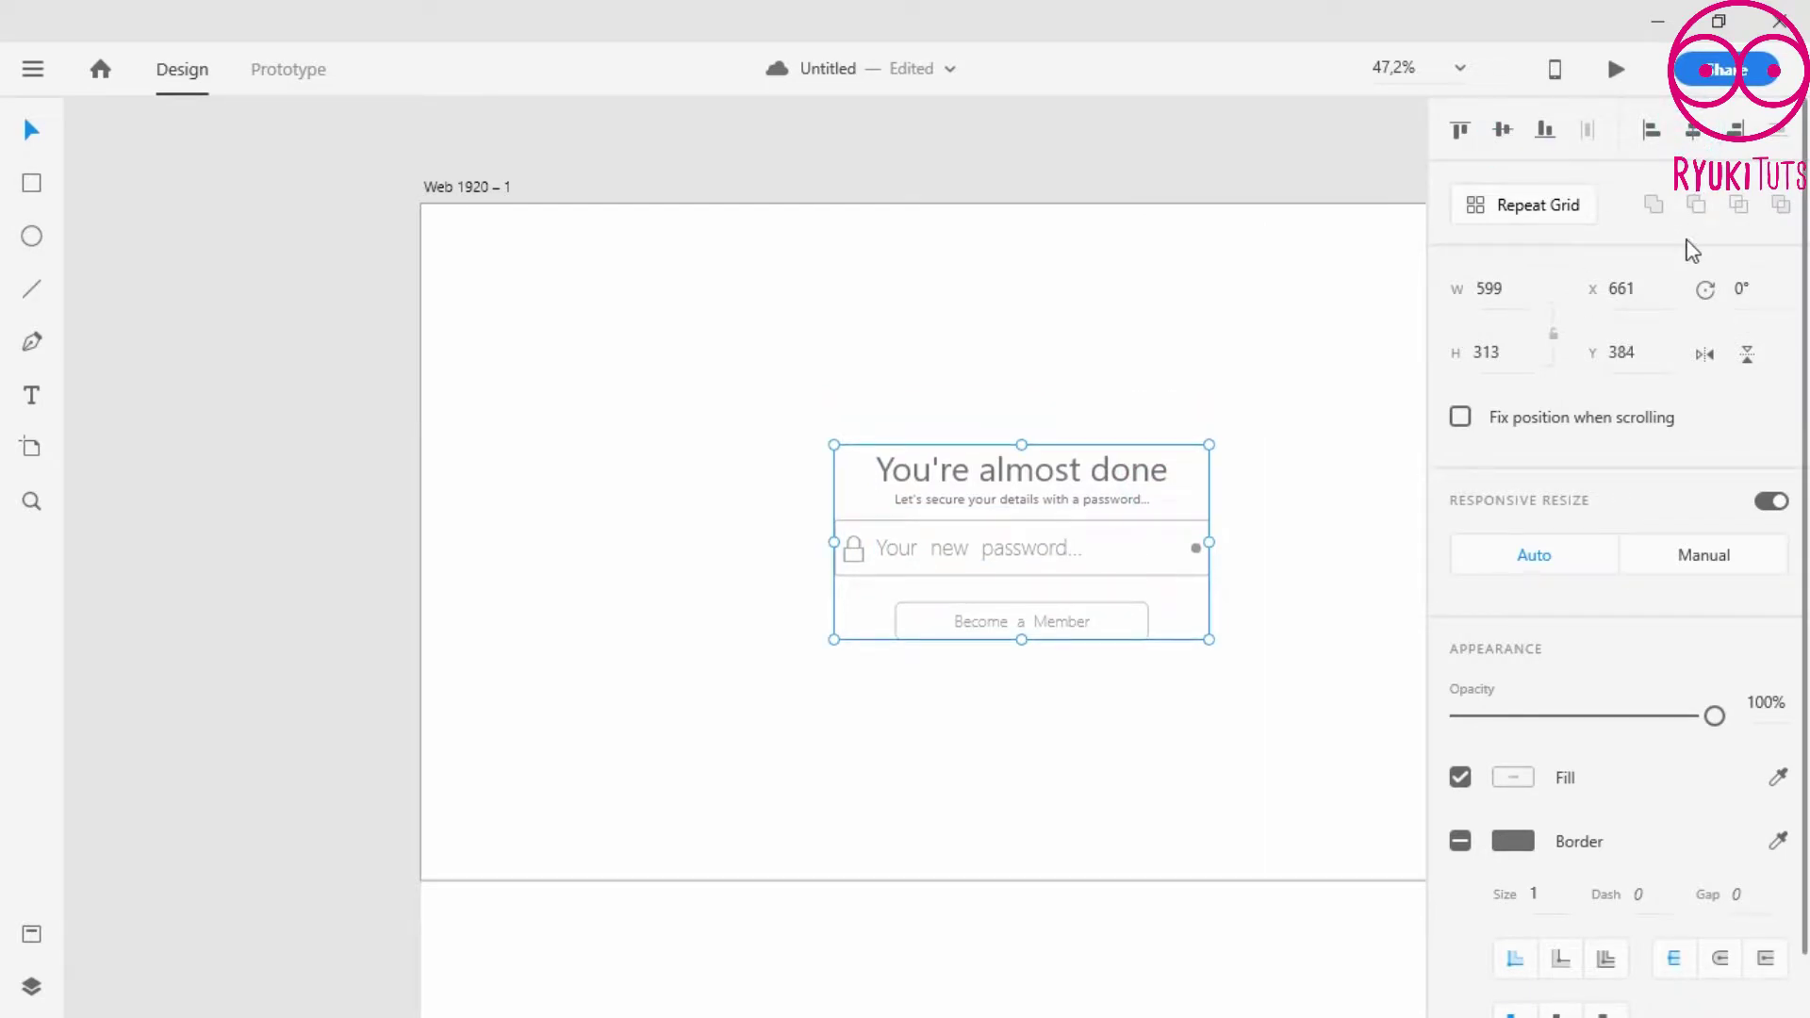
- Ungroup the form elements and group the button rectangle with its "Become a Member" text
click(1226, 500)
scroll(1071, 512, up, 3)
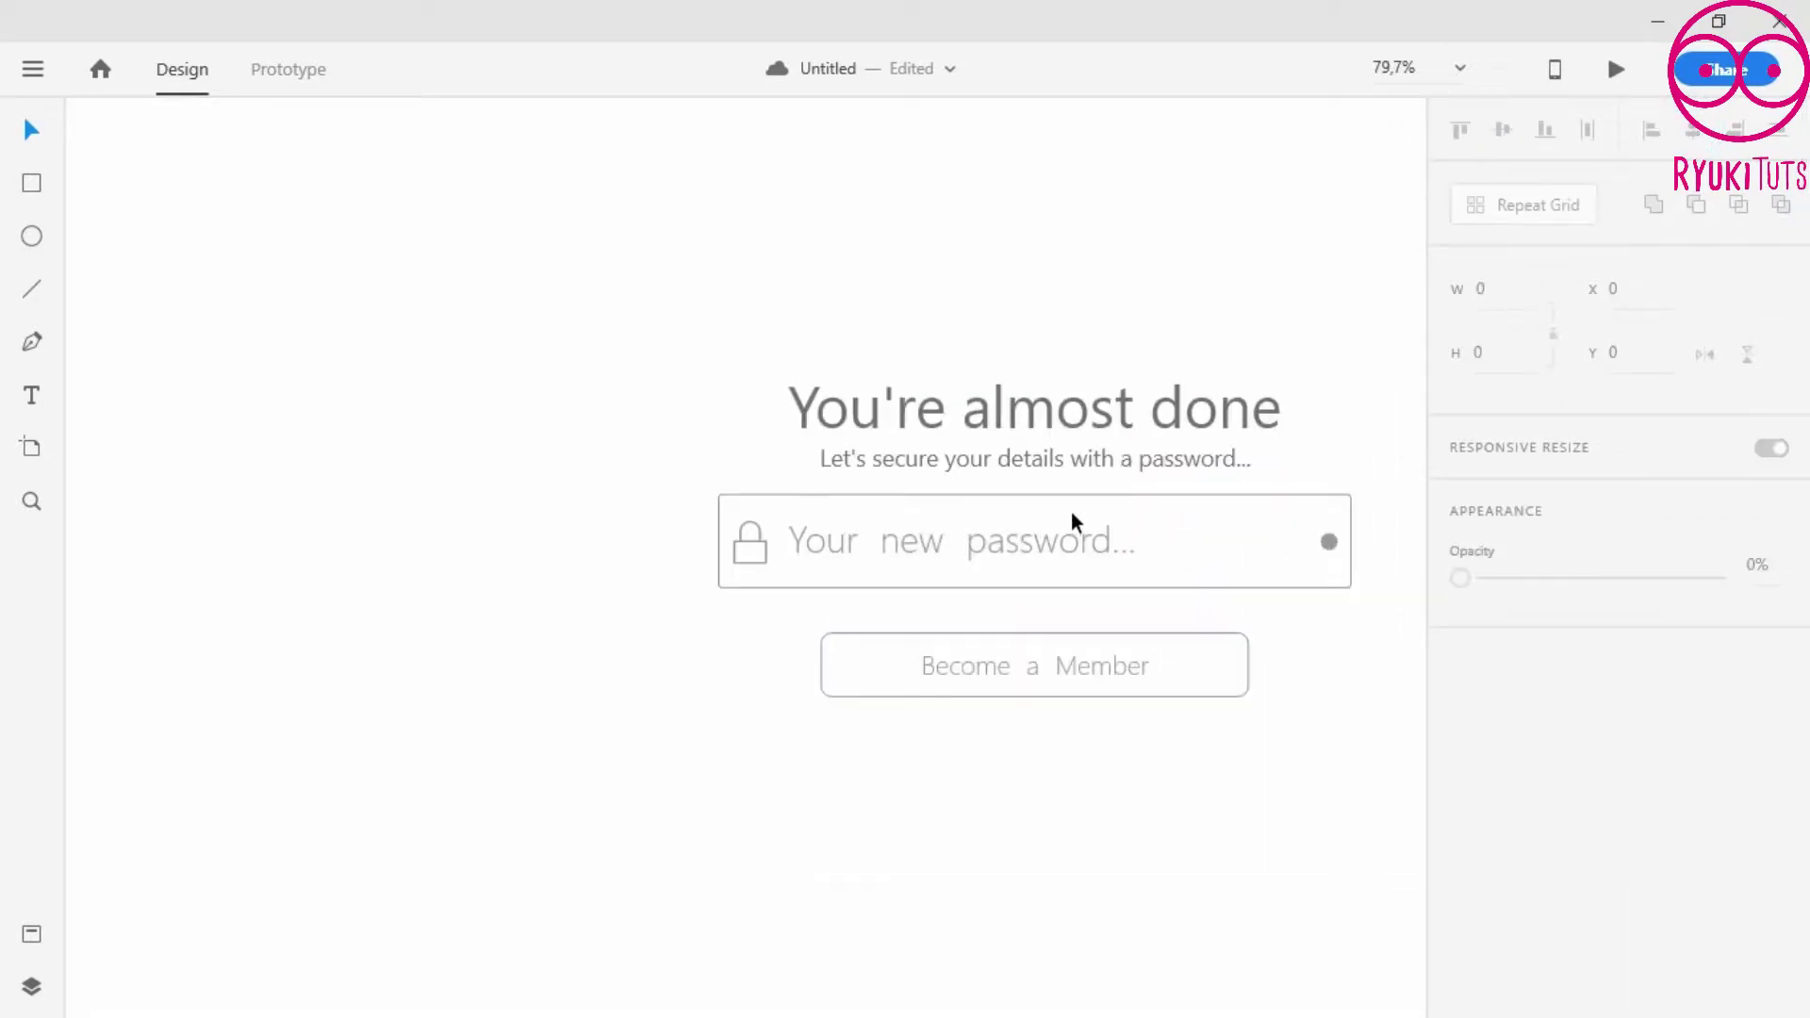
right_click(1041, 535)
click(1111, 490)
drag(1198, 781, 1018, 613)
right_click(1059, 659)
click(1099, 426)
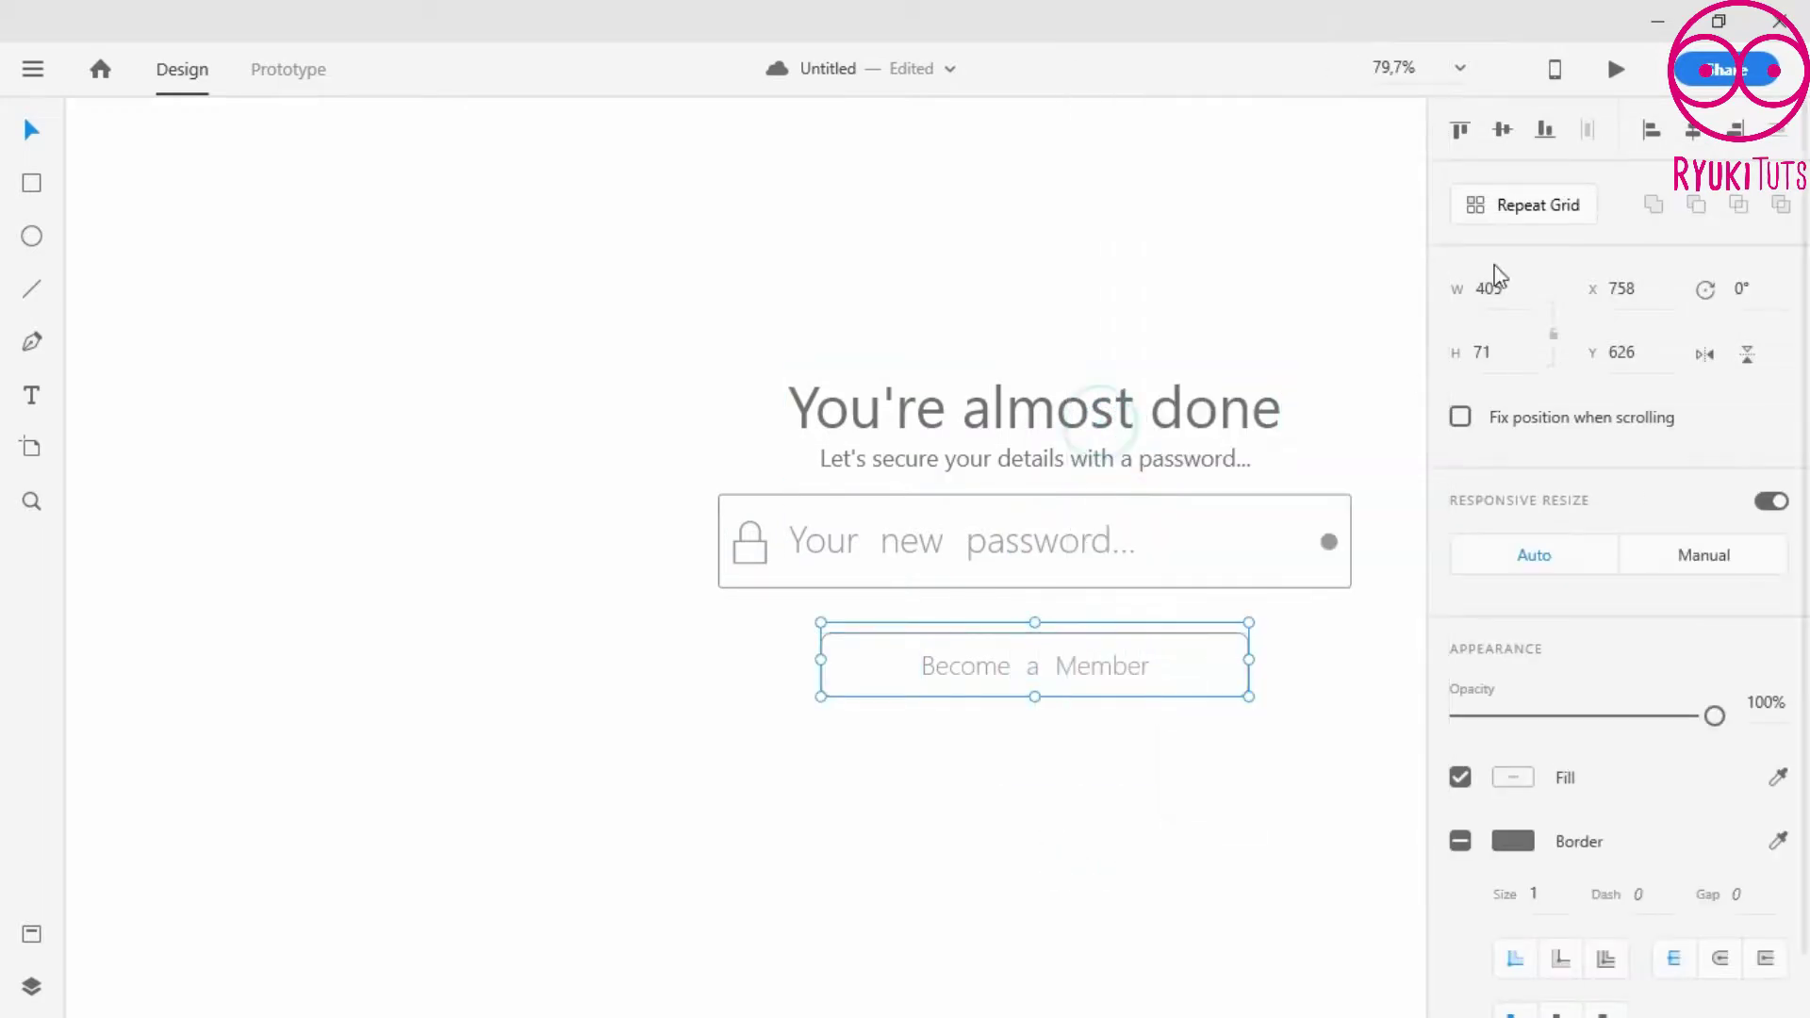
- Set the font size of the "Your new password..." placeholder text to 30
click(1066, 783)
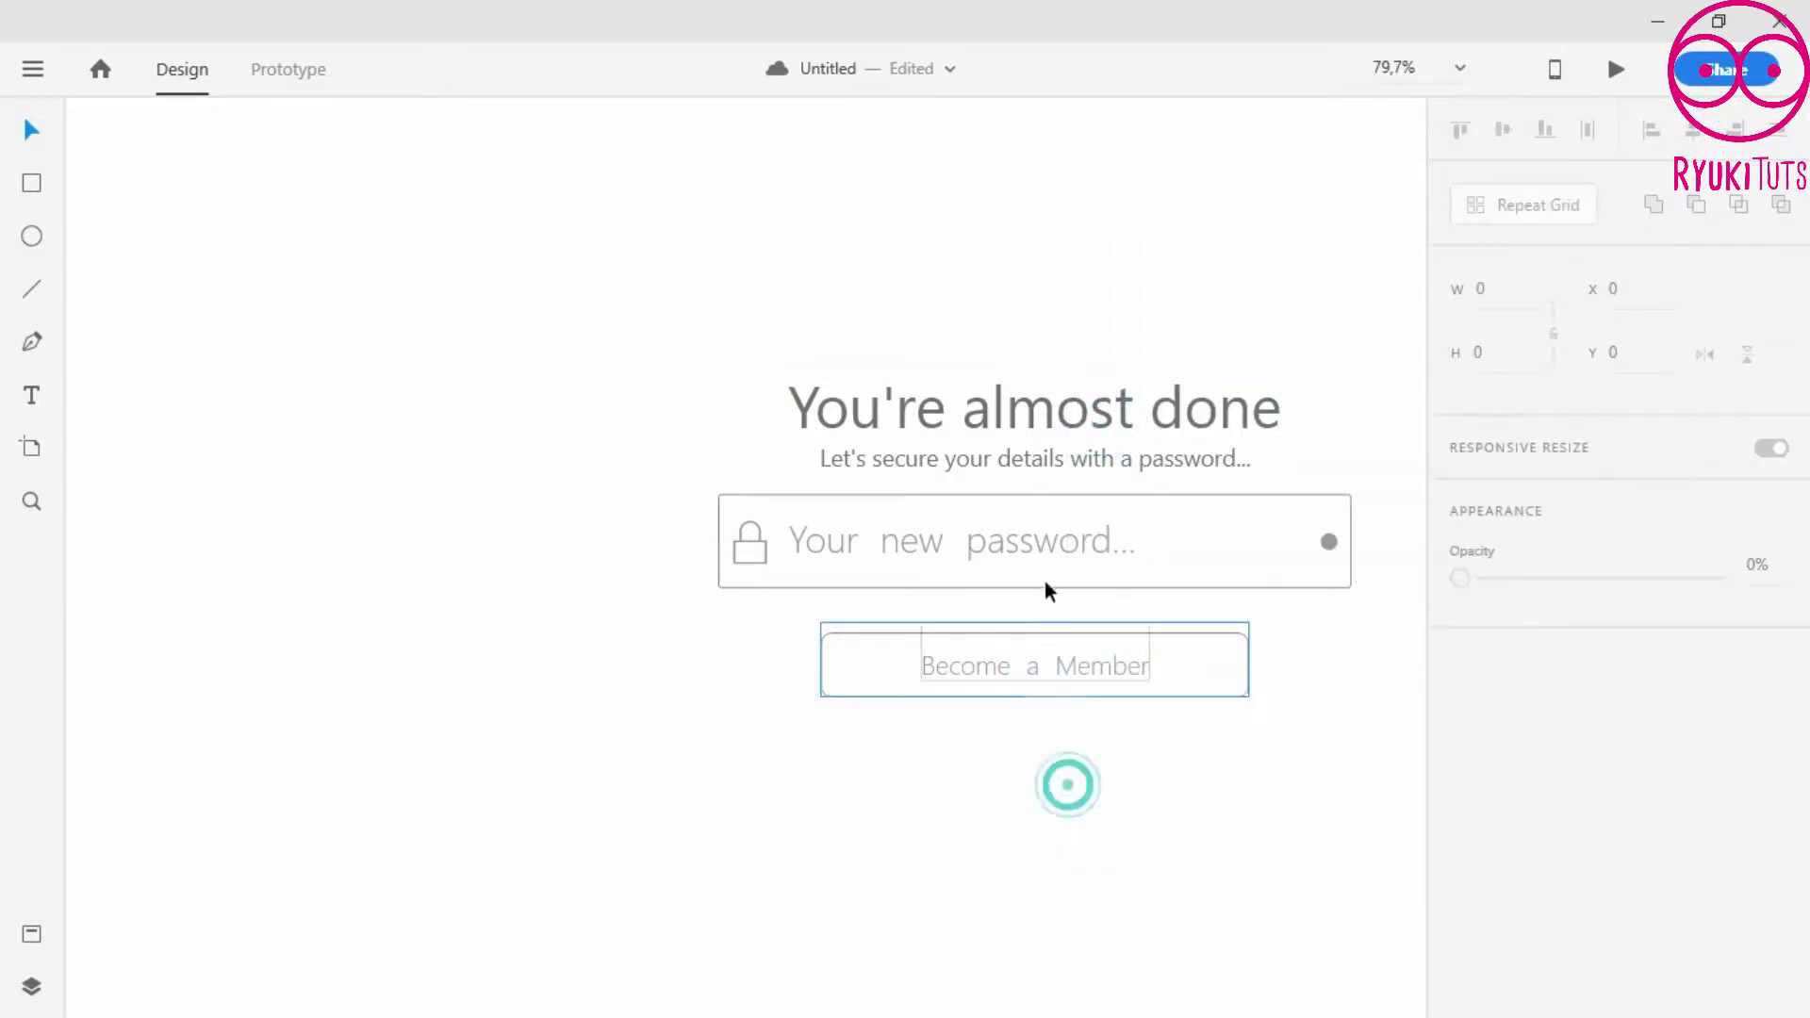
click(1048, 537)
click(1468, 763)
text(30)
key(Return)
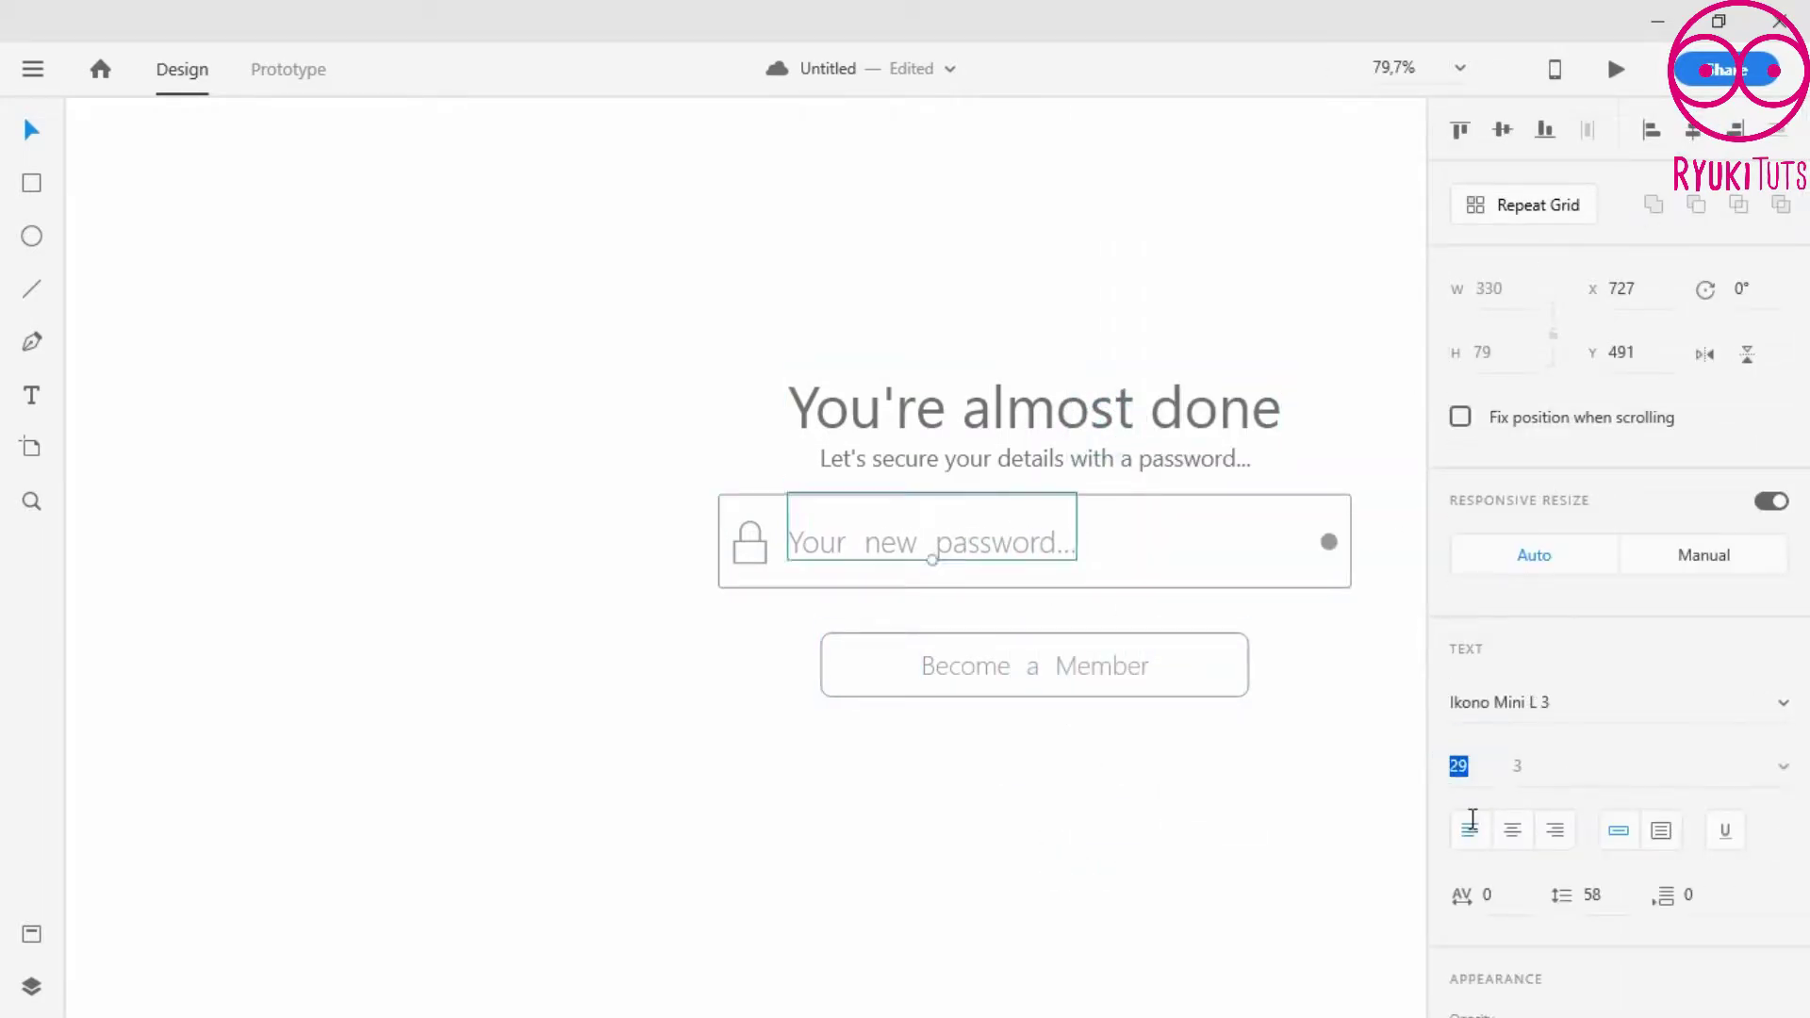
- Fine-tune the placeholder text's position so it sits vertically in the middle of the password field
click(1281, 766)
click(1005, 544)
drag(1014, 547, 1009, 541)
click(1111, 764)
drag(1038, 541, 1038, 542)
click(1084, 767)
- Move the grey status dot slightly inward from the password field's right edge
key(space)
drag(1301, 598, 866, 556)
click(890, 492)
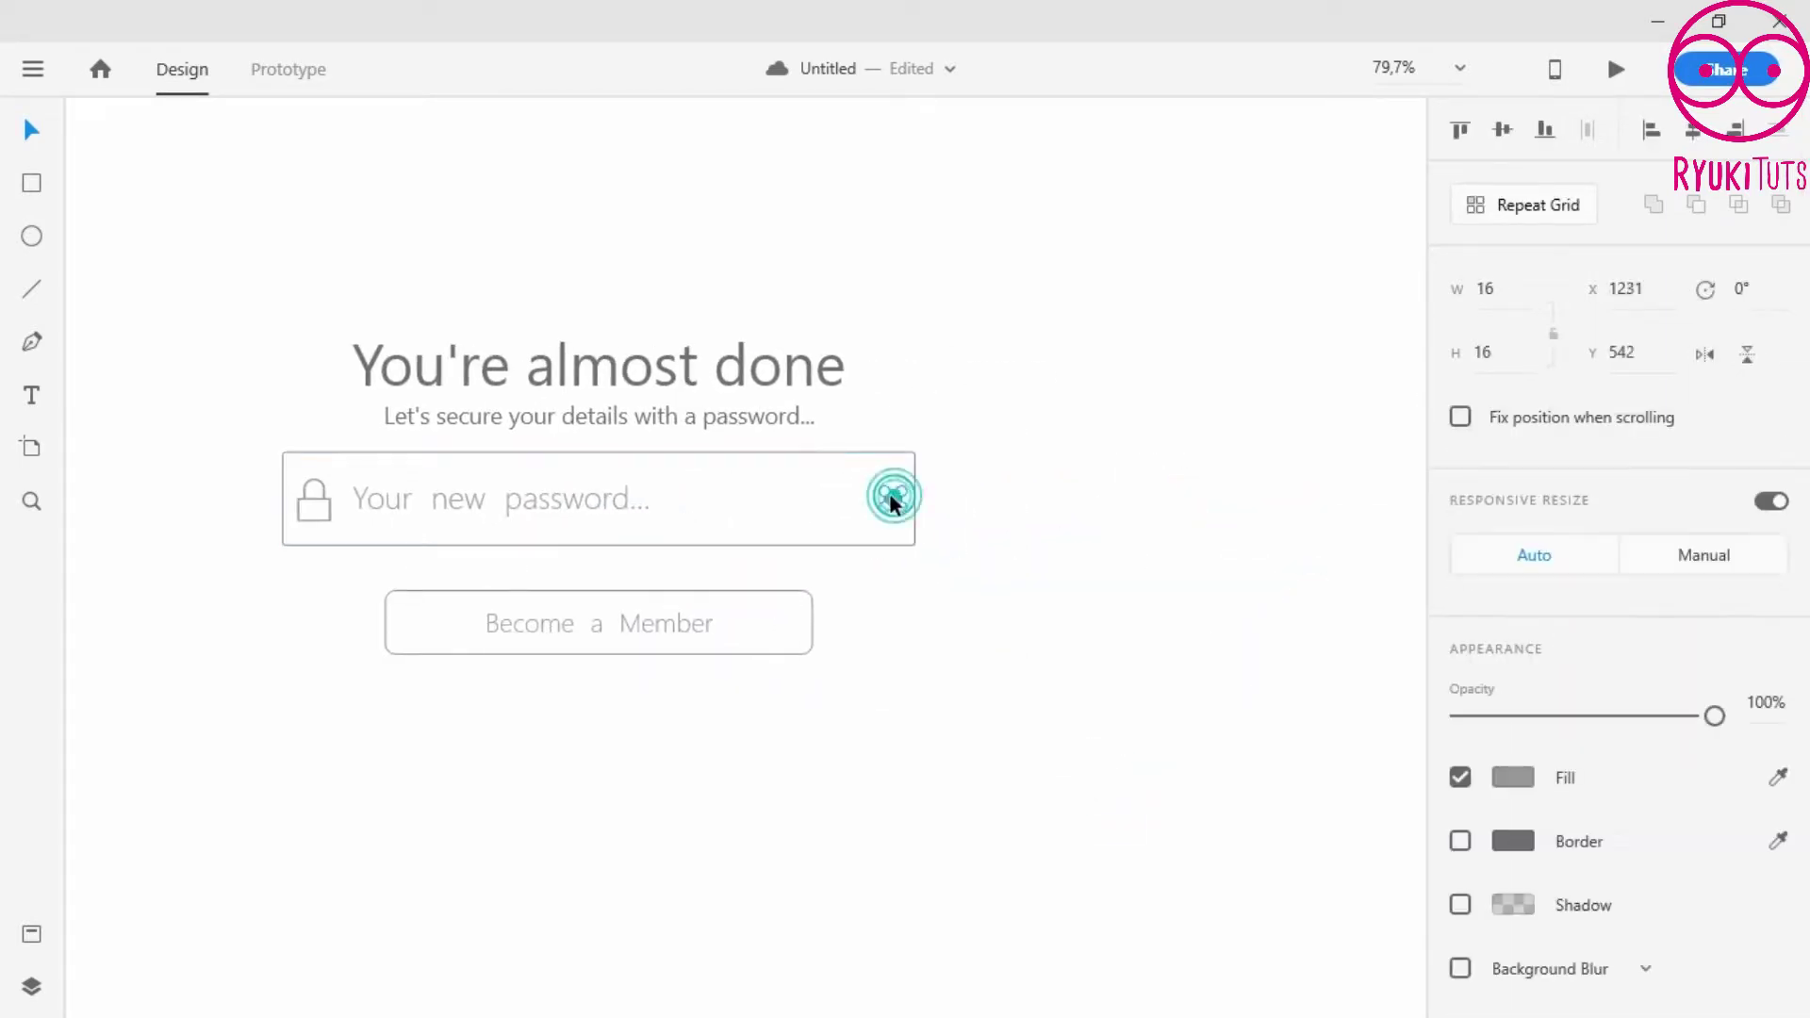
drag(890, 492, 881, 495)
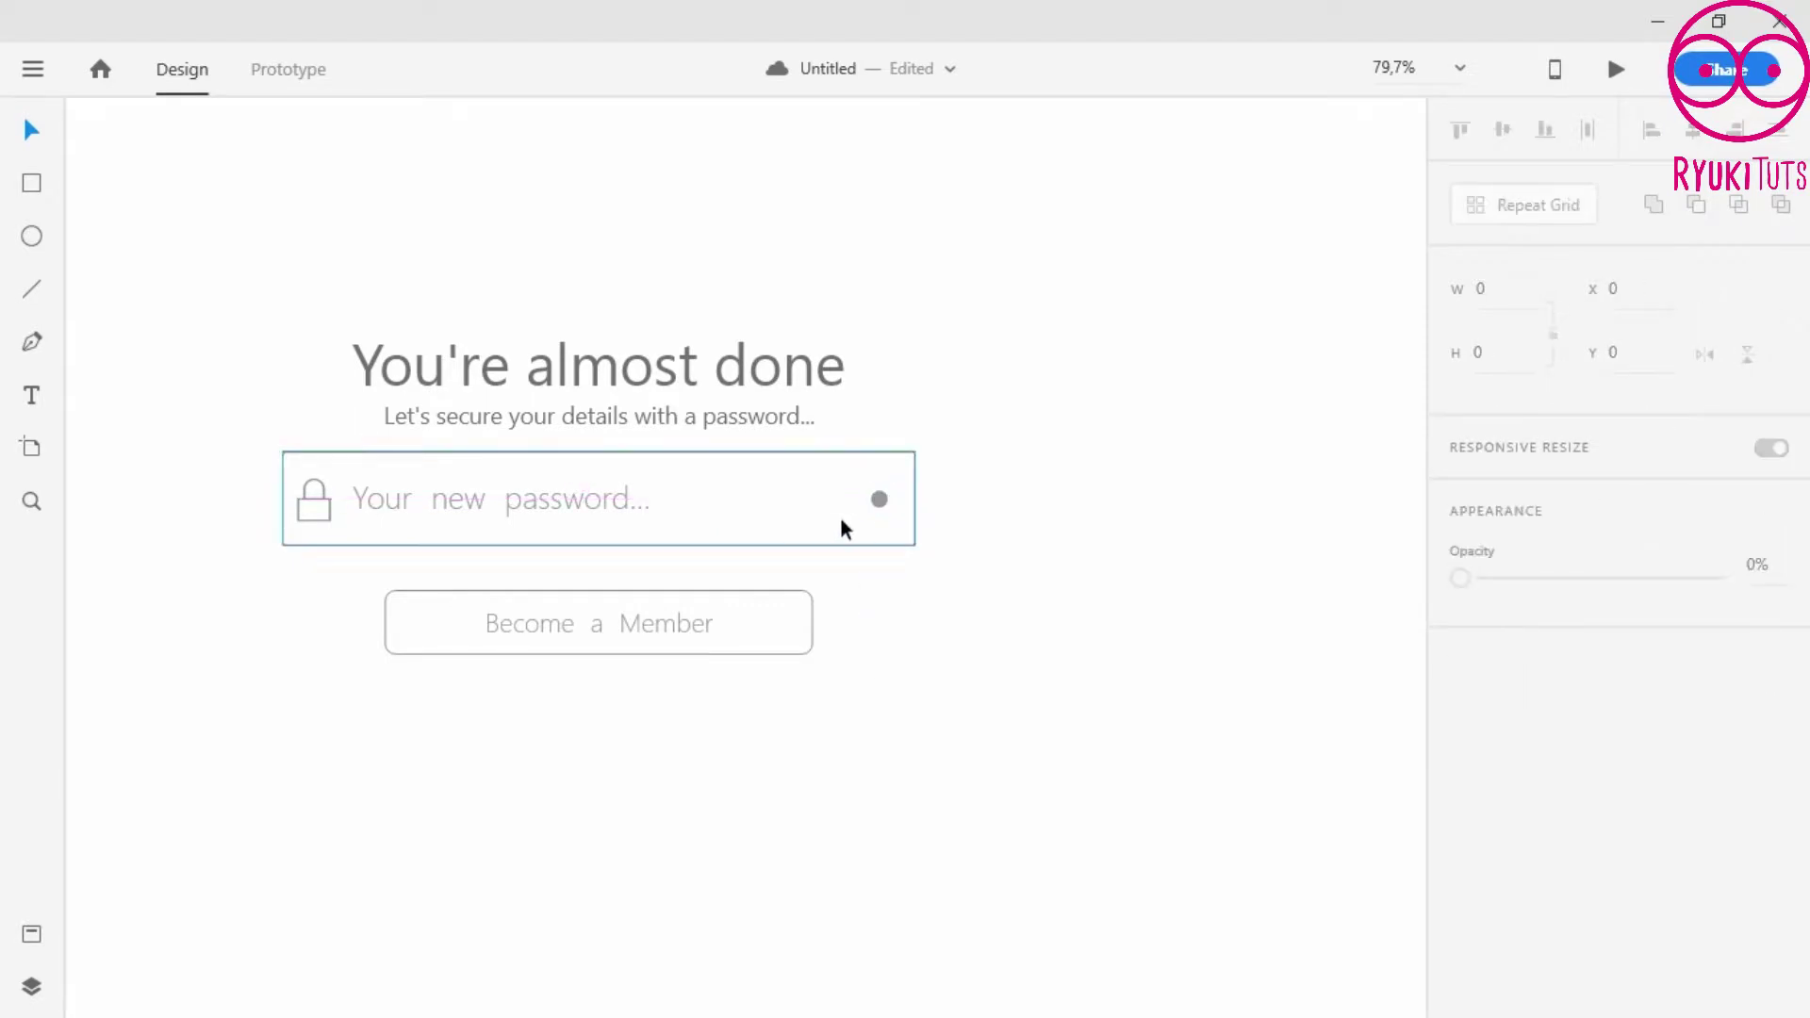
- Remove the border from the "Become a Member" button group
scroll(838, 525, down, 5)
click(813, 558)
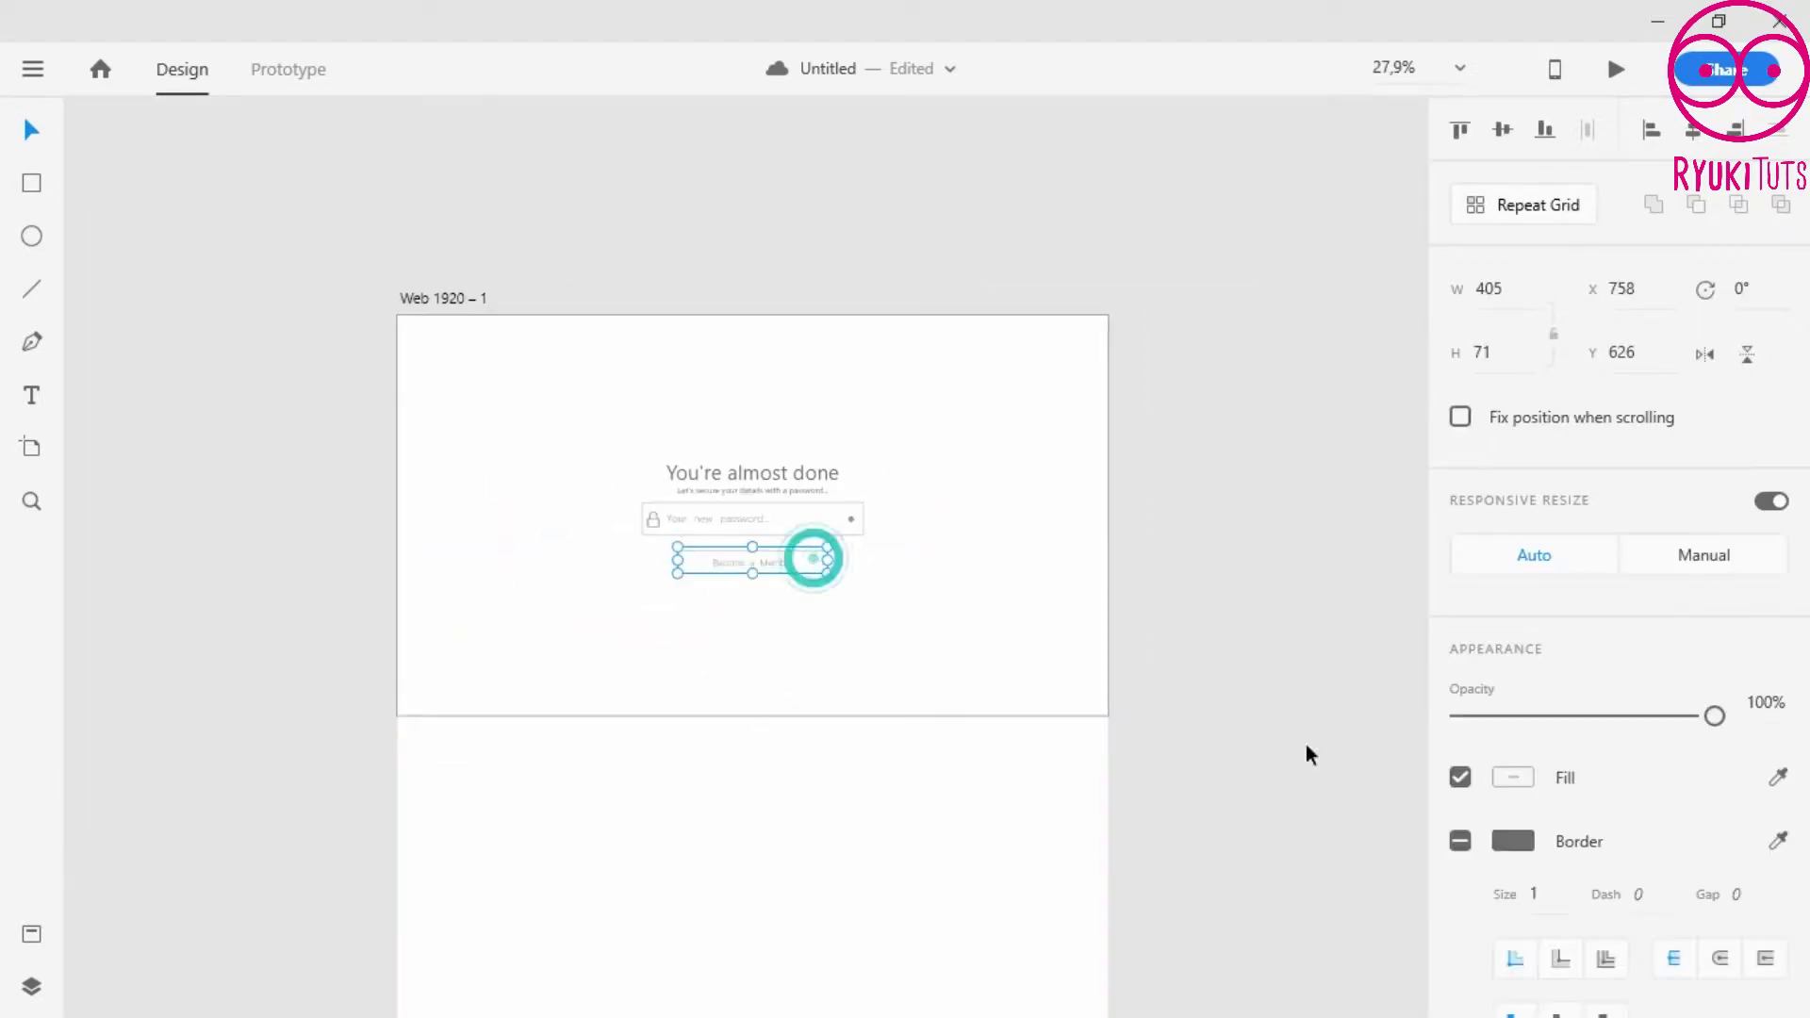
click(1461, 841)
click(1461, 841)
- Switch to the browser and copy the blue colour #3498DB from the Flat UI palette
click(1514, 777)
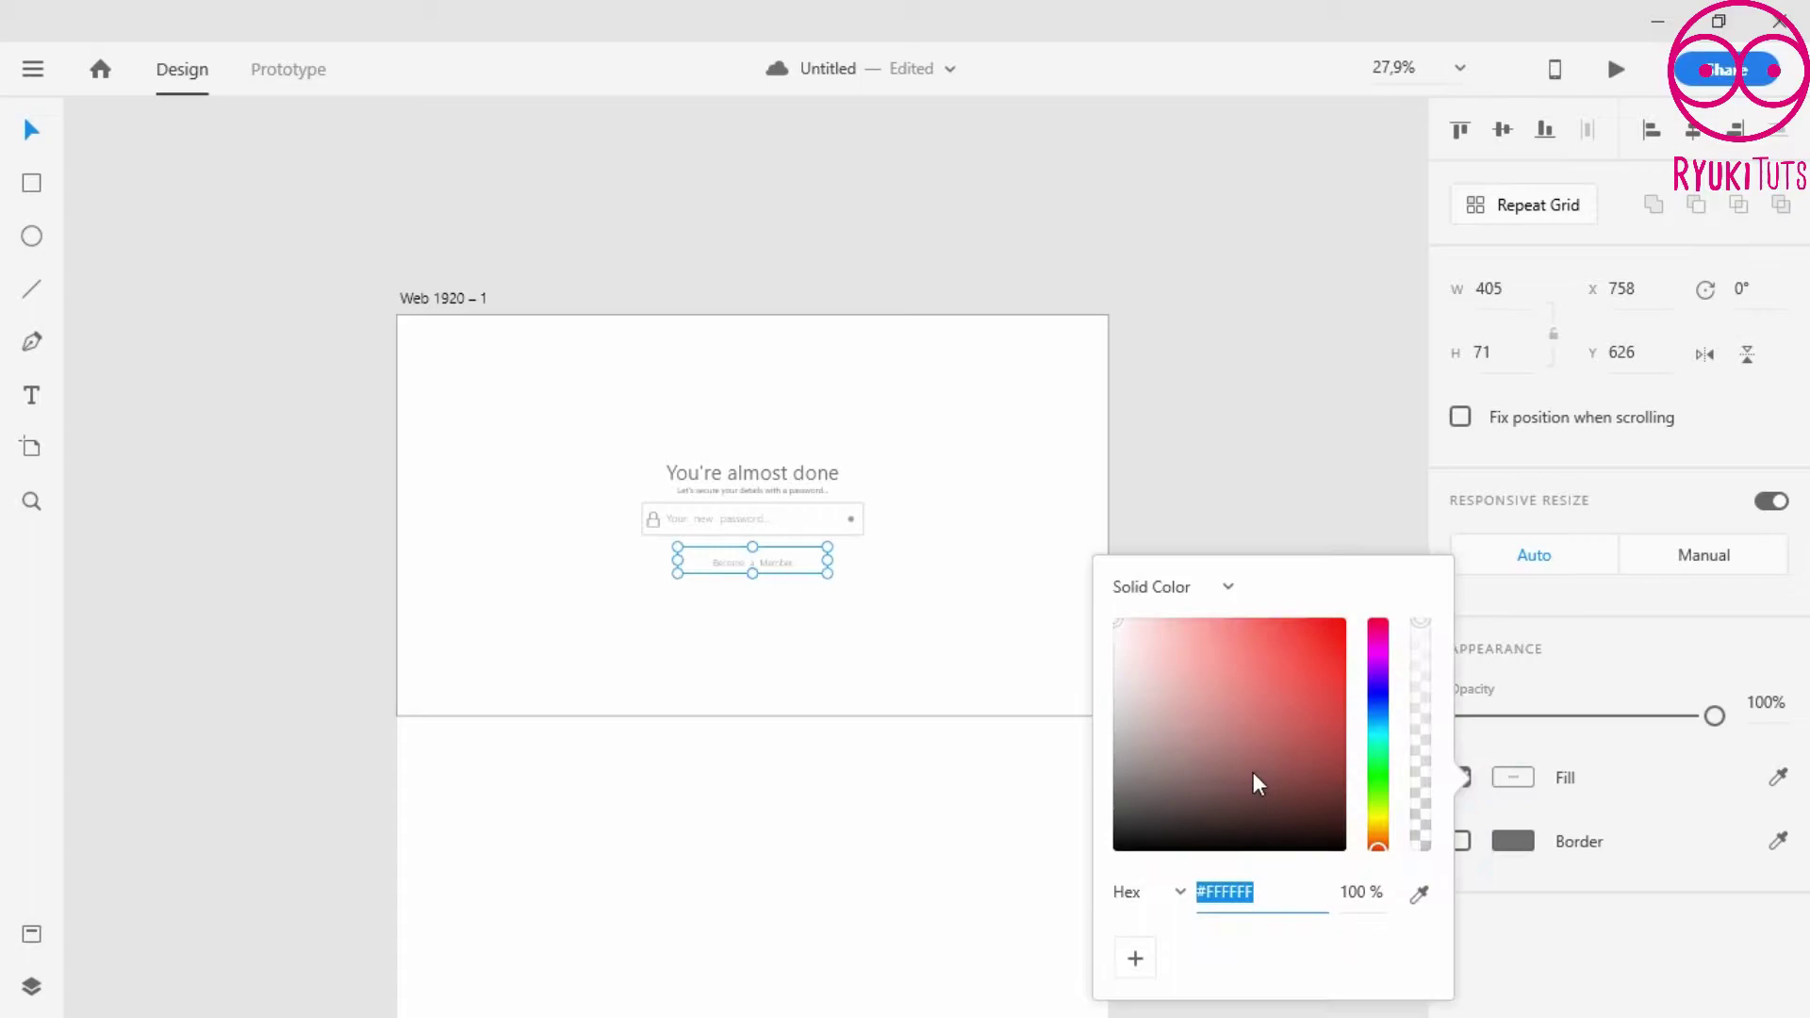
click(1228, 587)
click(1228, 587)
key(alt+Tab)
key(alt+Tab)
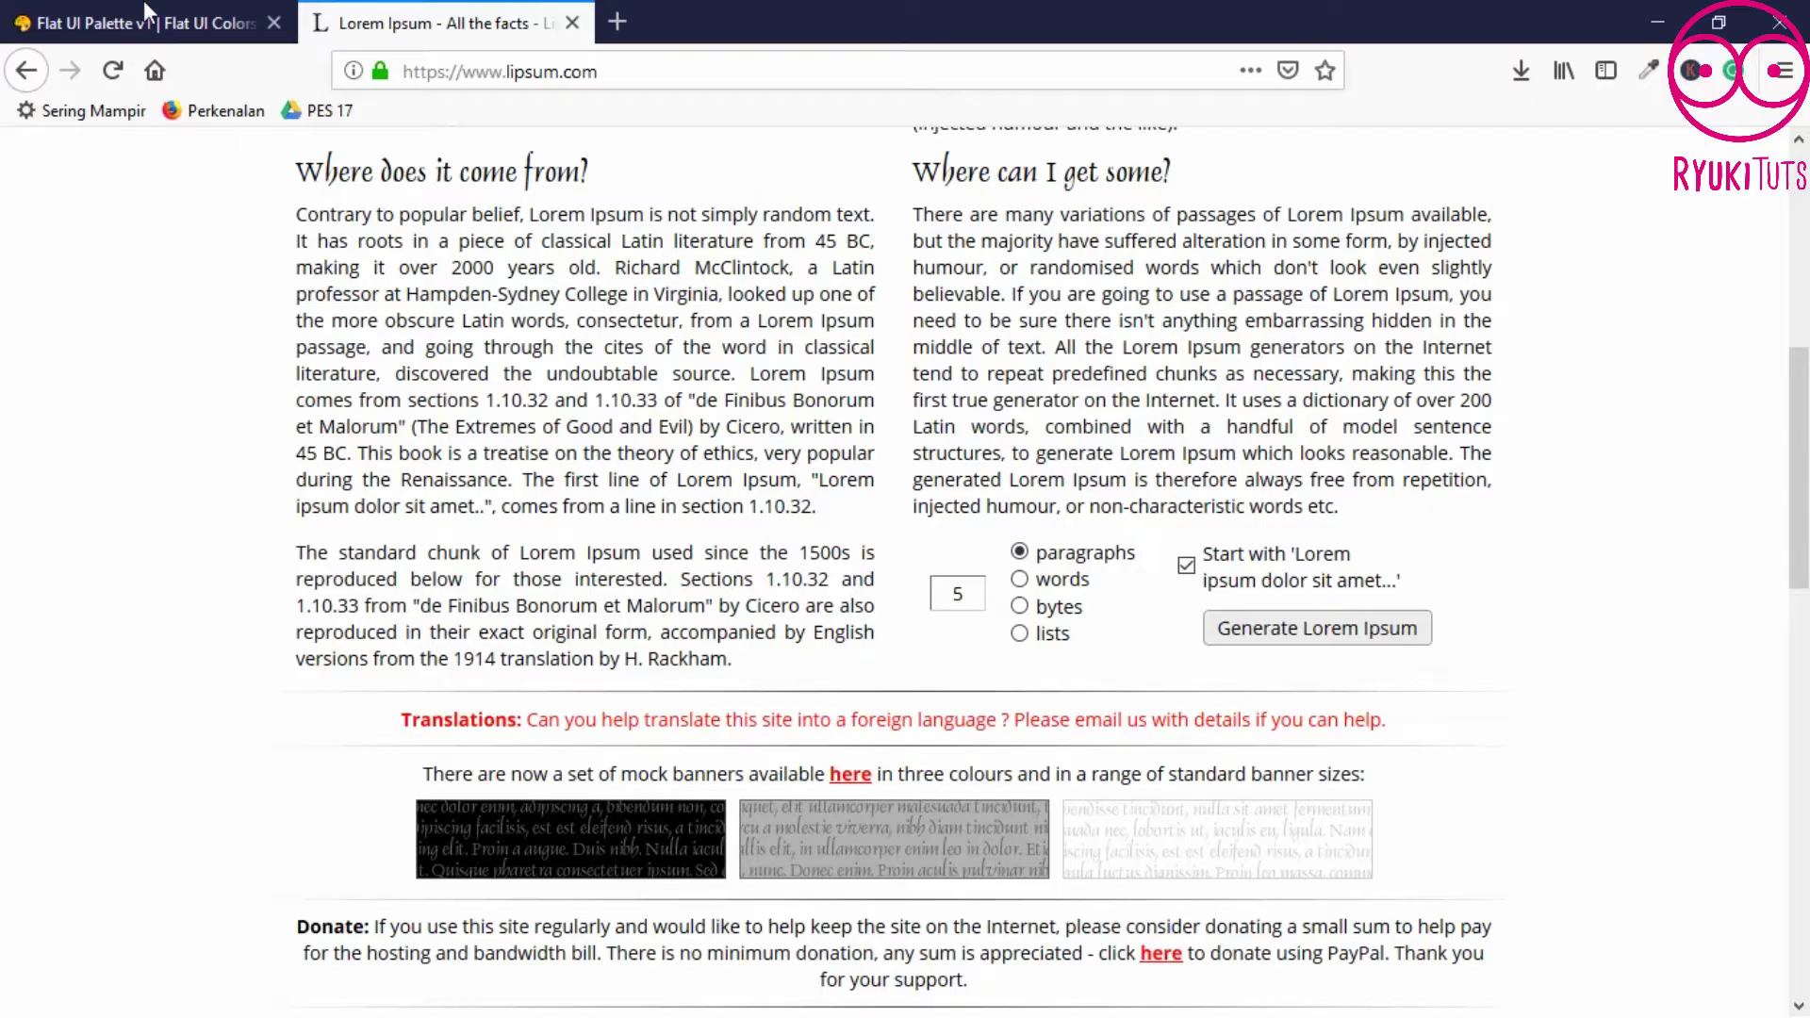
key(ctrl+shift+Tab)
click(864, 331)
- Return to Adobe XD and set the button group's fill to #3498DB
key(alt+Tab)
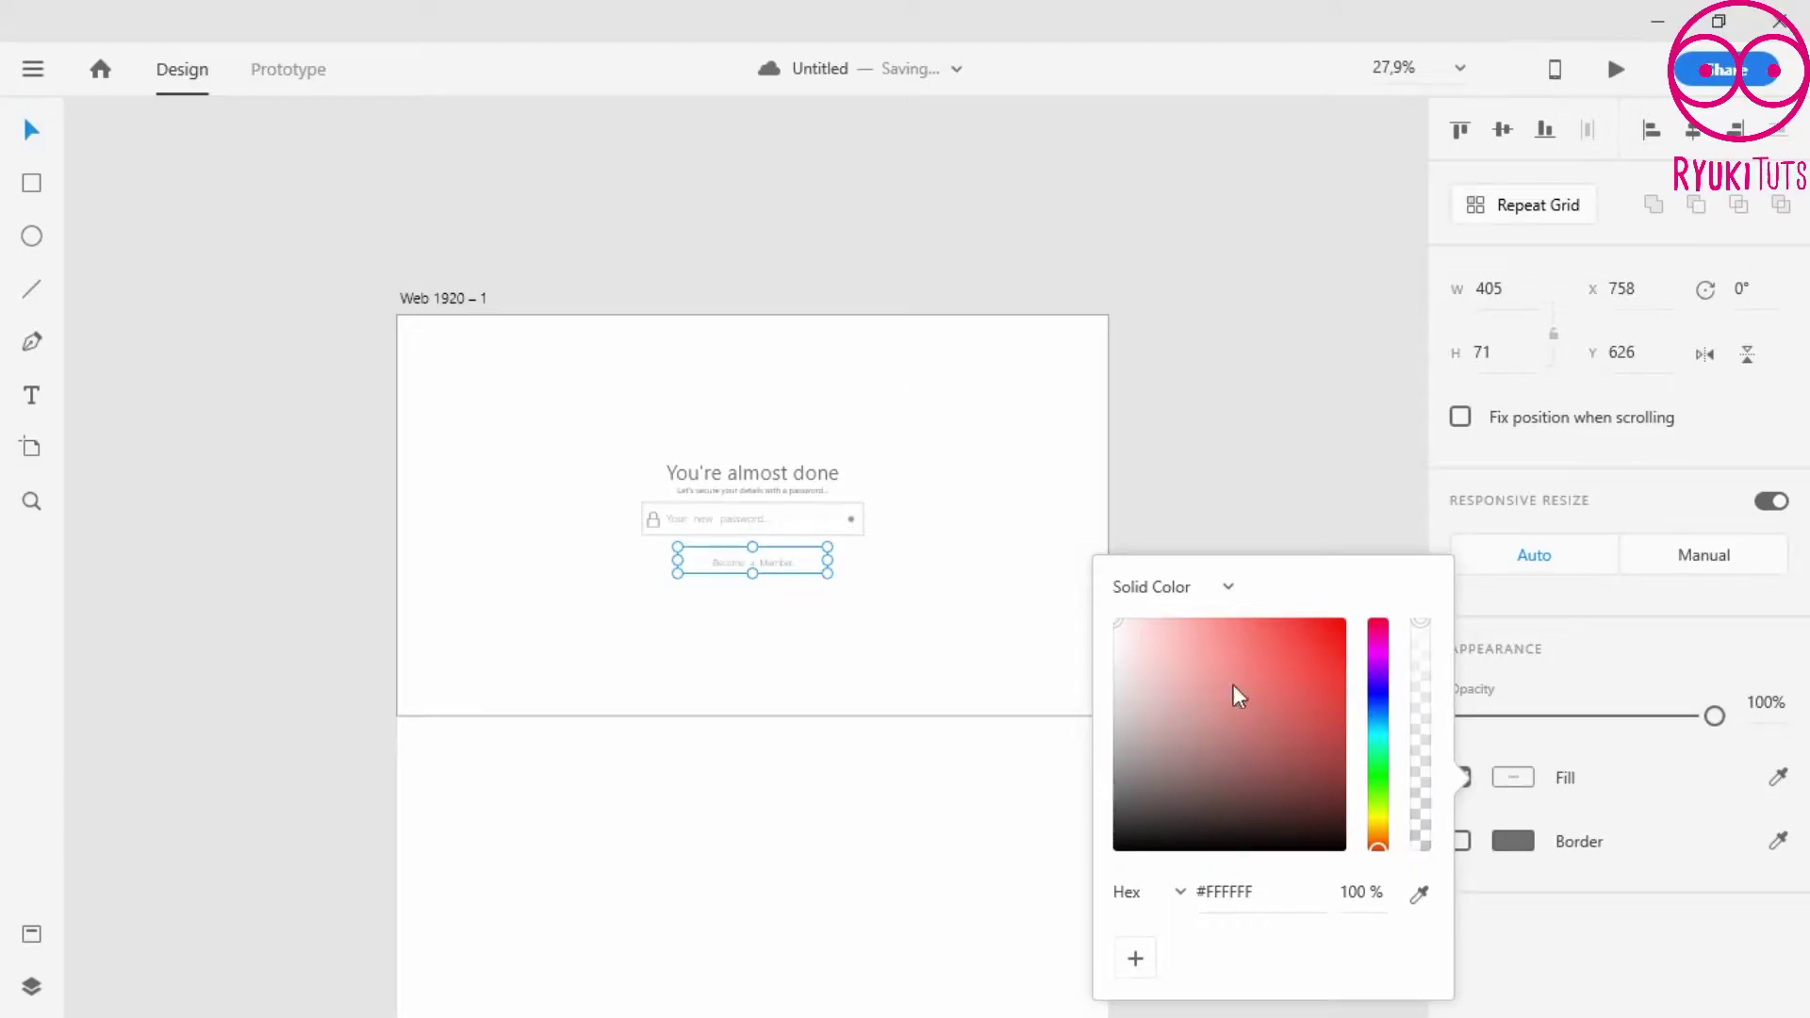
click(1261, 881)
text(3498db)
click(1301, 575)
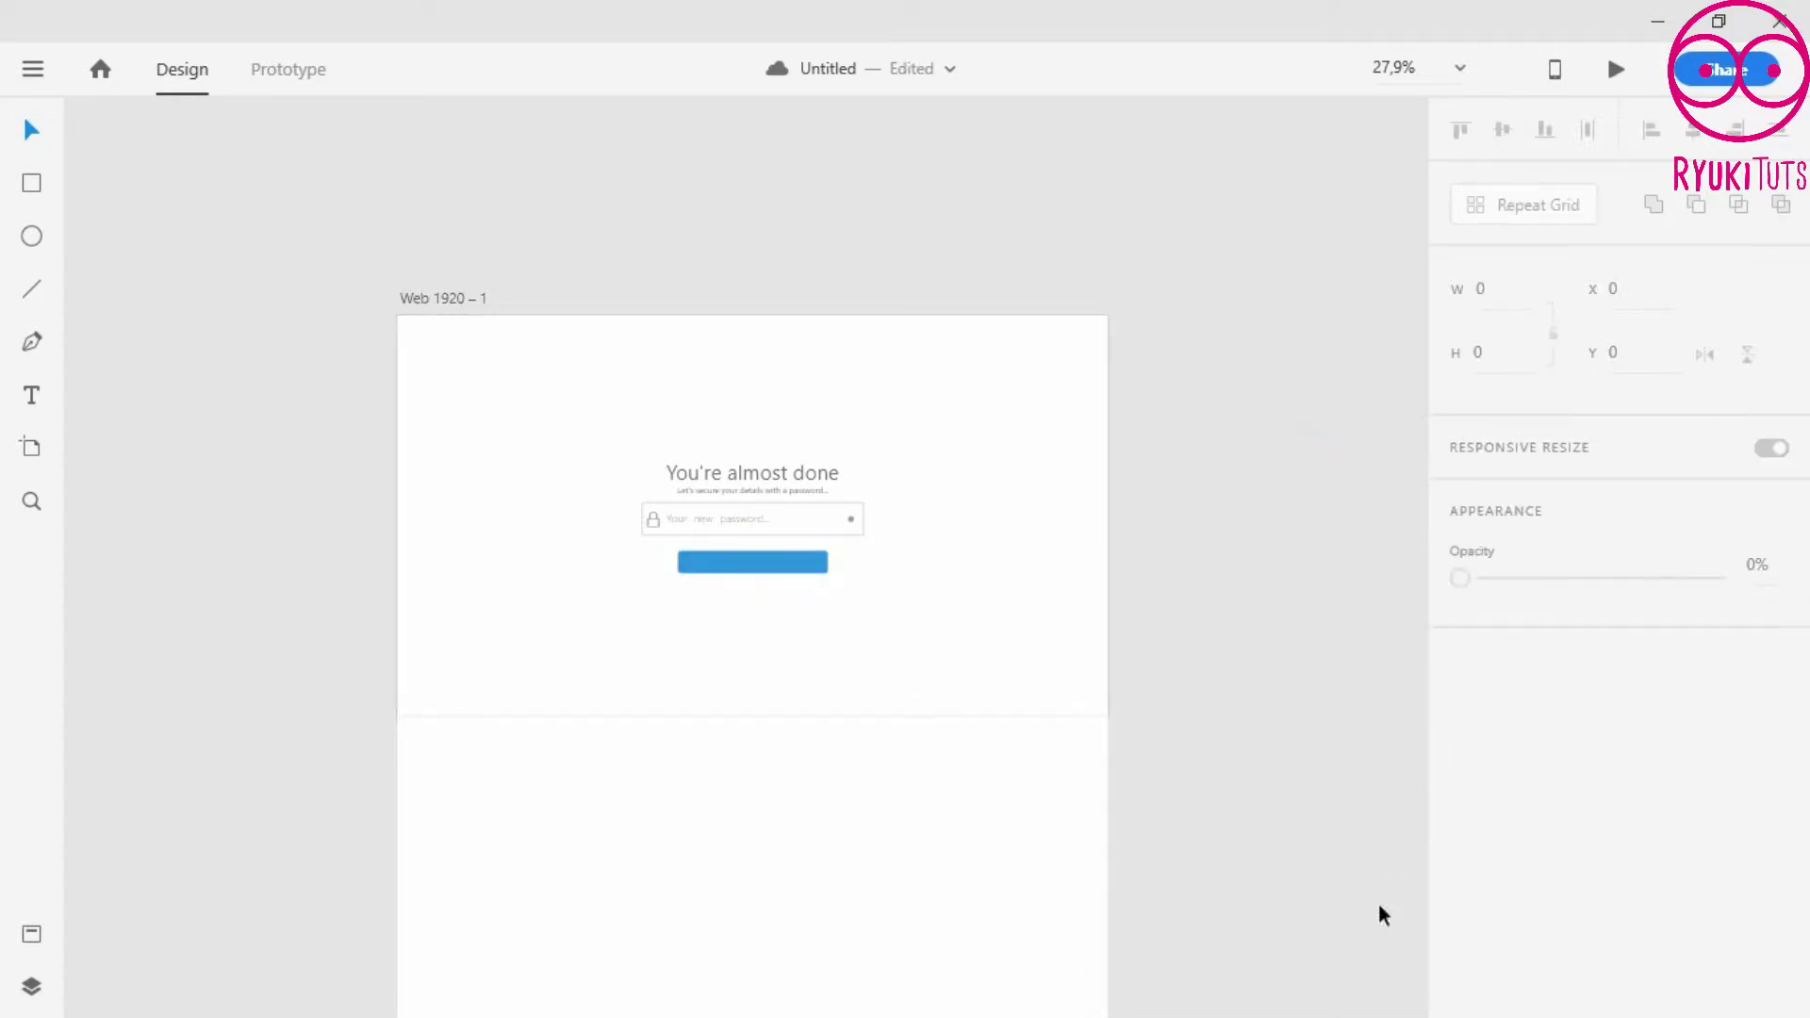
- Ungroup the blue button so its rectangle and "Become a Member" text are separate objects
click(743, 568)
scroll(743, 572, up, 5)
right_click(905, 580)
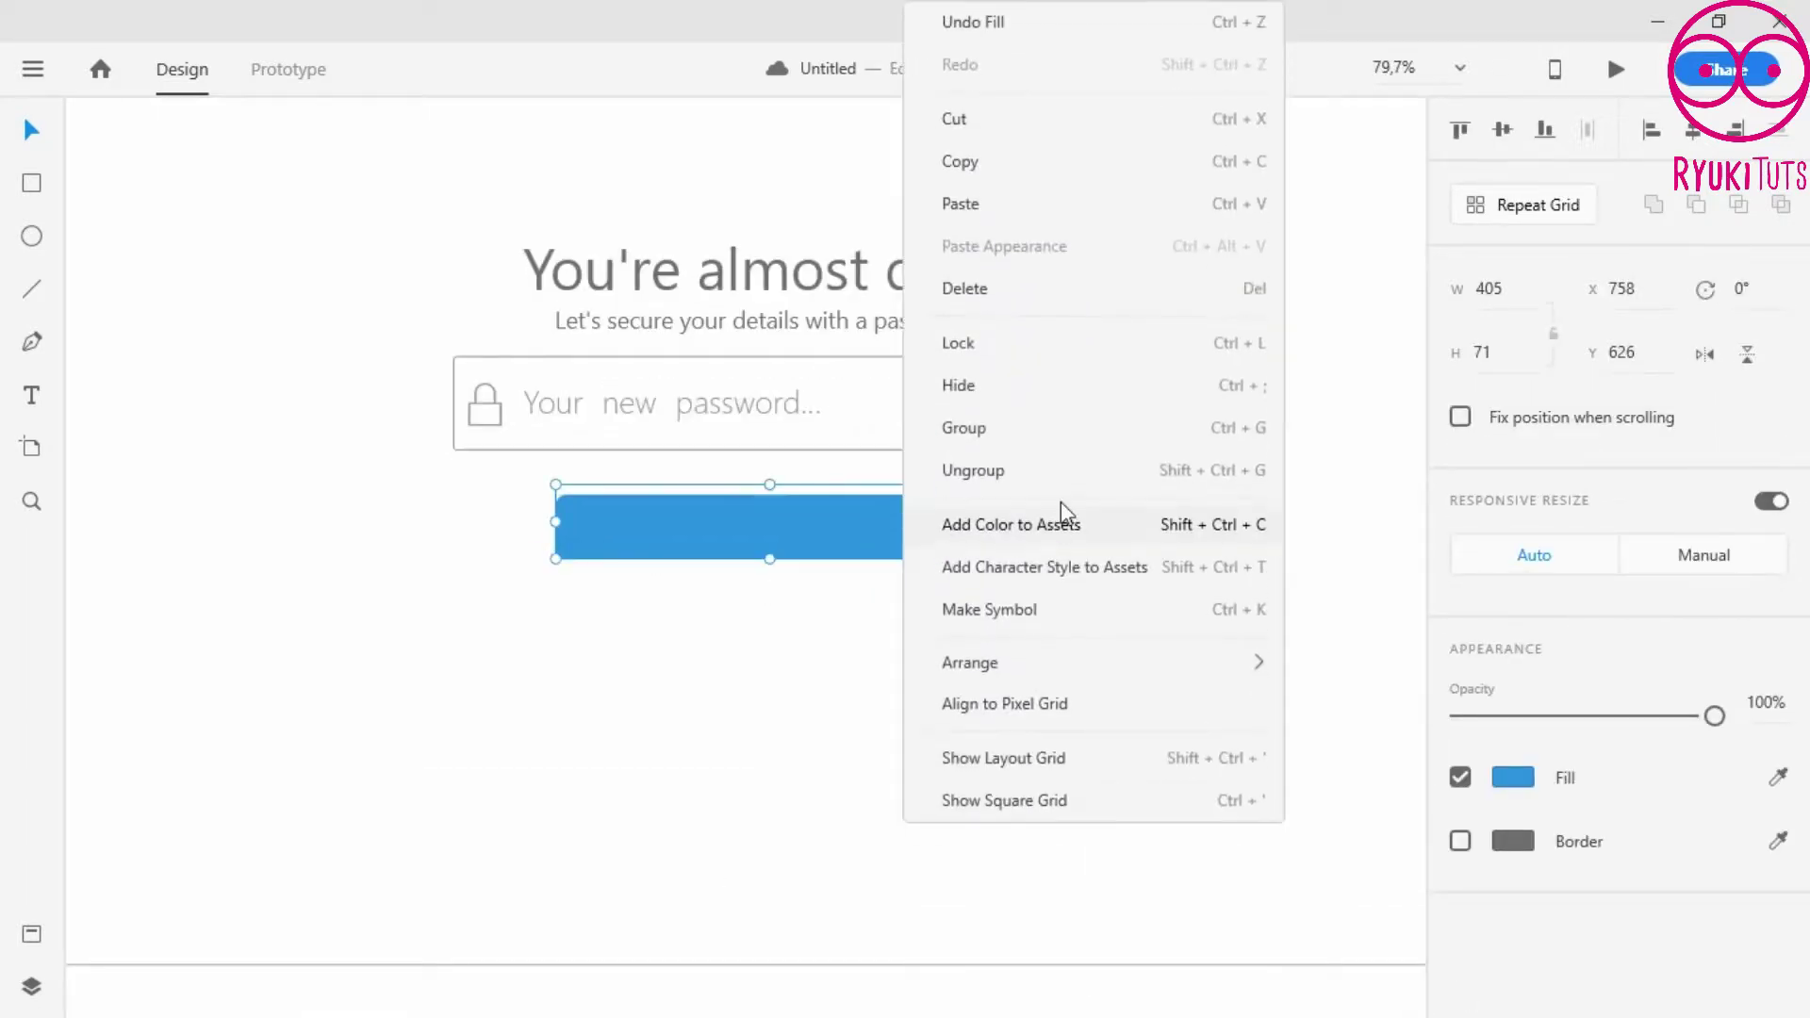
mouse_move(1175, 660)
click(1366, 796)
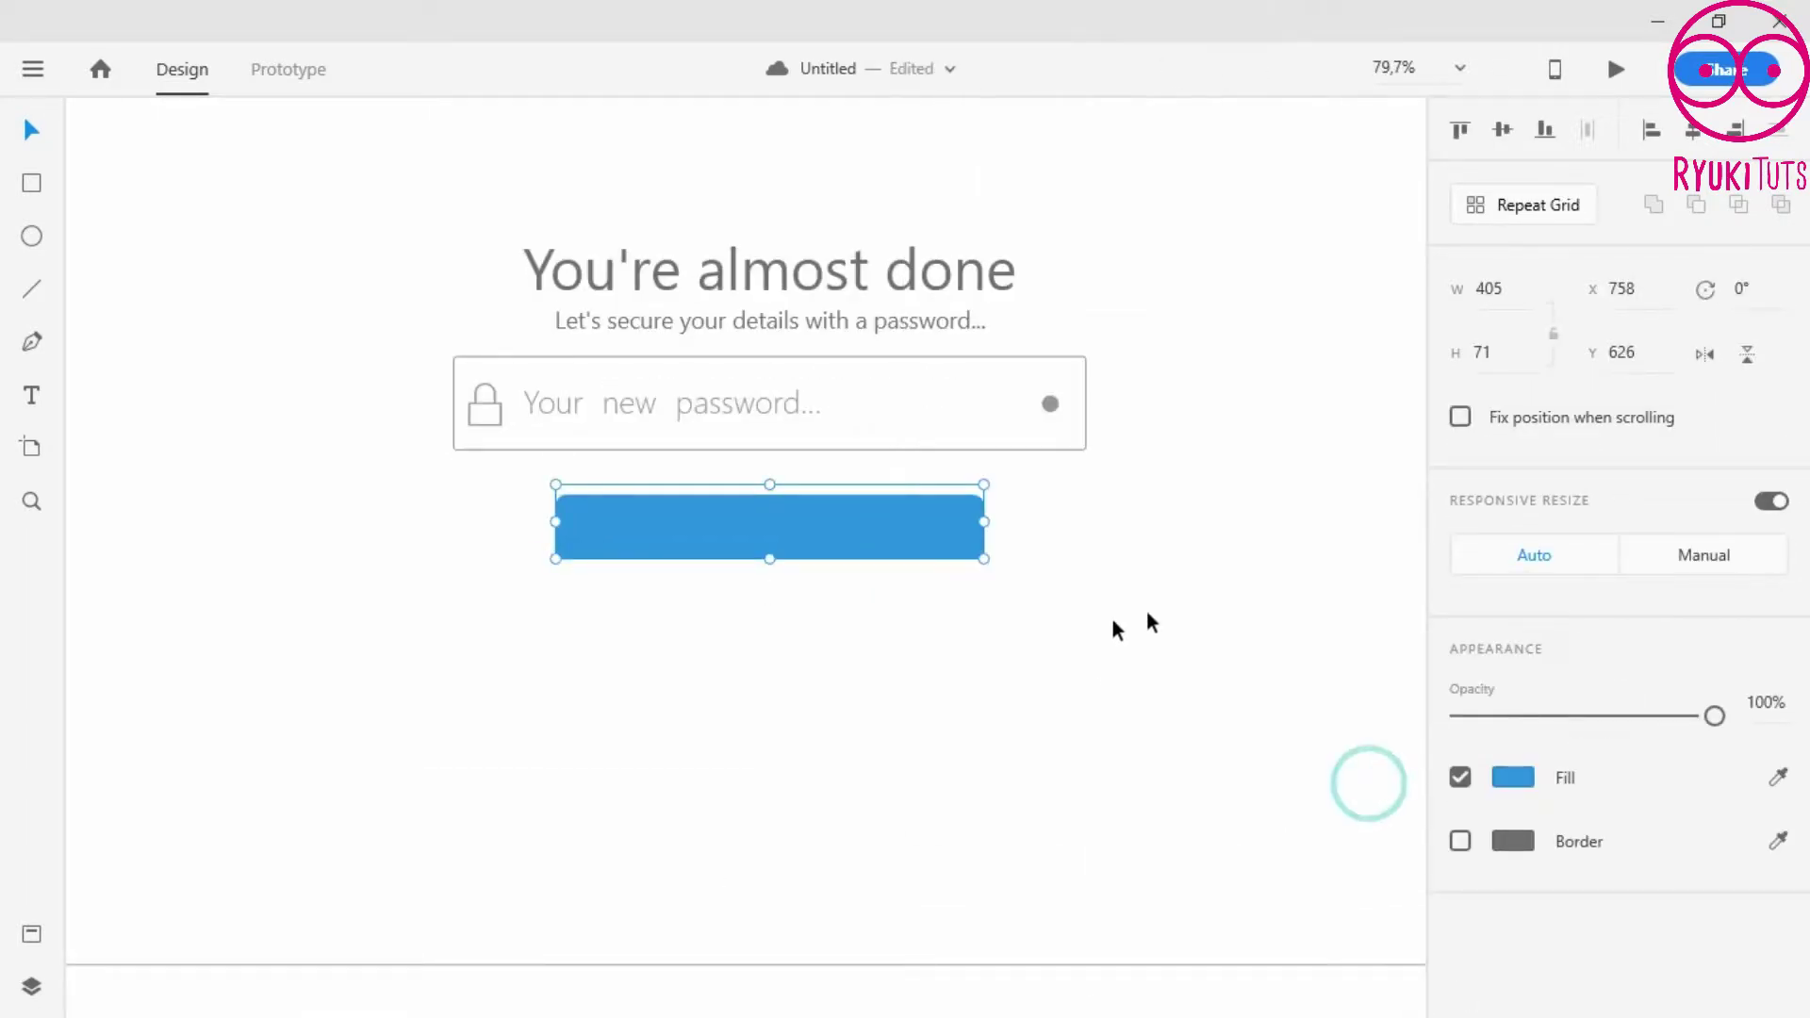
right_click(892, 549)
click(961, 470)
click(1055, 574)
- Set the "Become a Member" text's fill to white
click(841, 524)
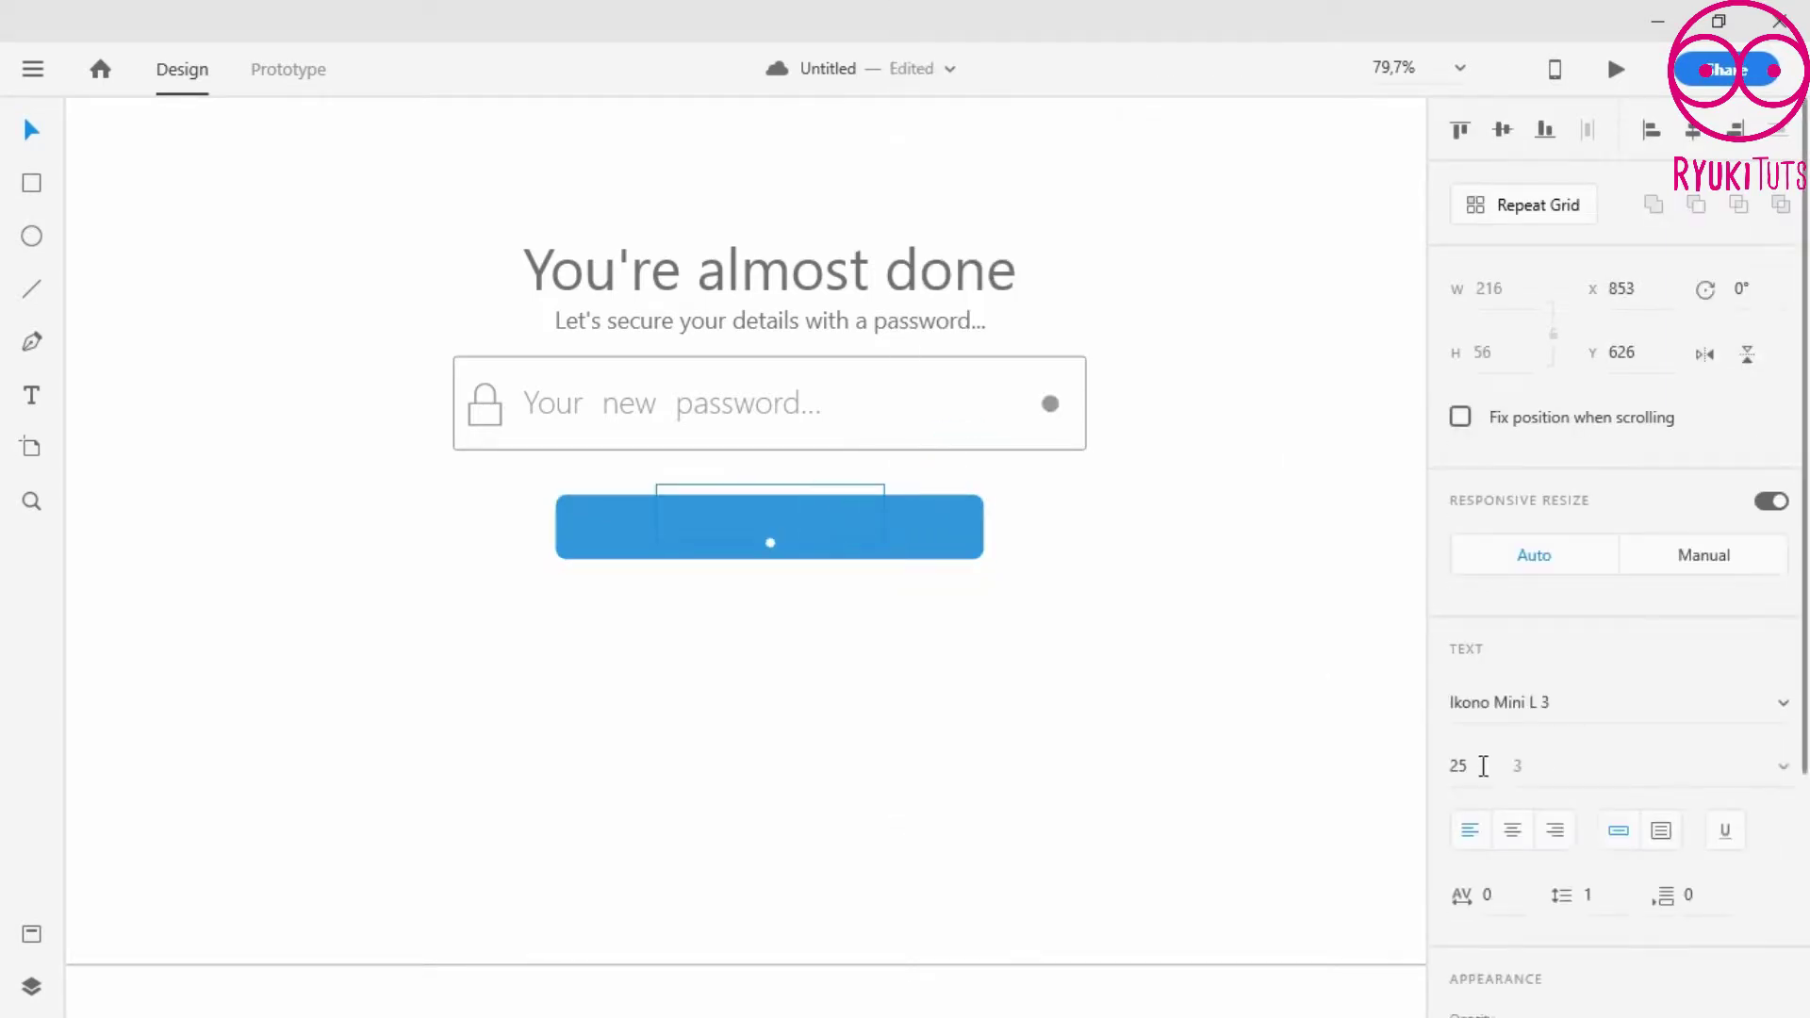
scroll(1483, 768, down, 3)
click(1513, 775)
click(1131, 634)
- Lighten the button rectangle's fill to #6CC0F8
click(940, 511)
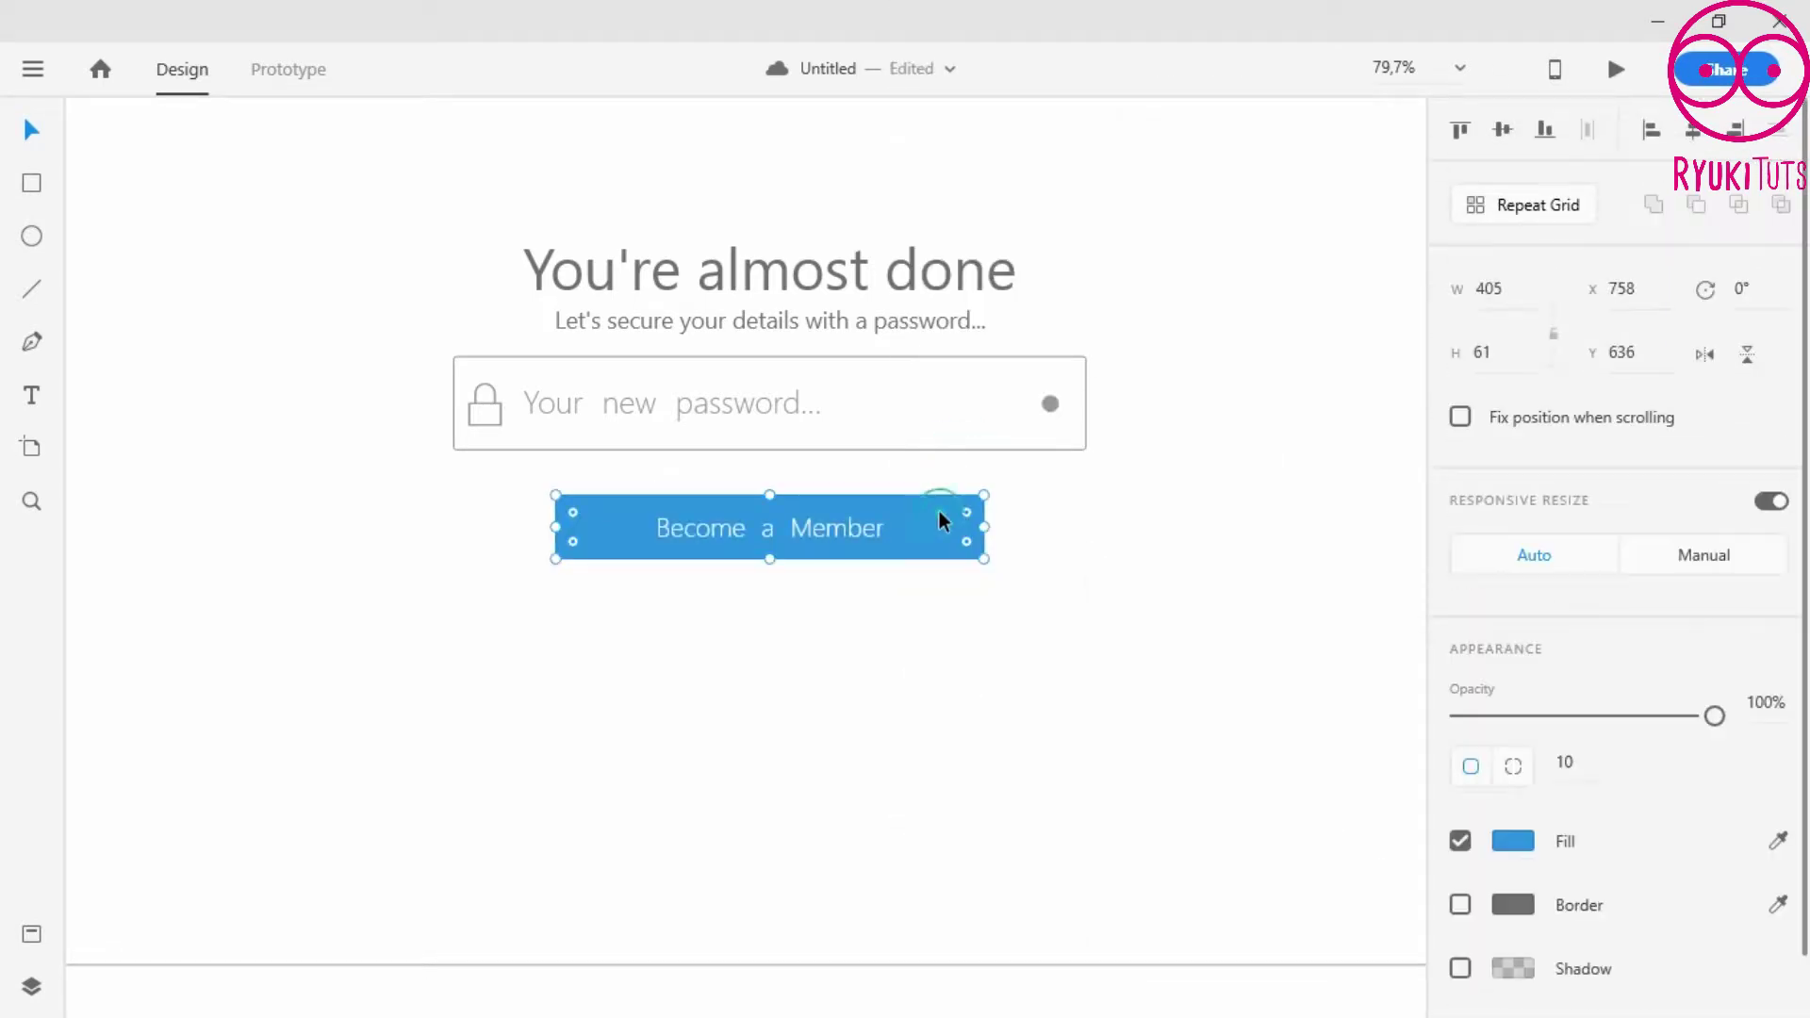
click(1044, 645)
click(980, 554)
click(1512, 841)
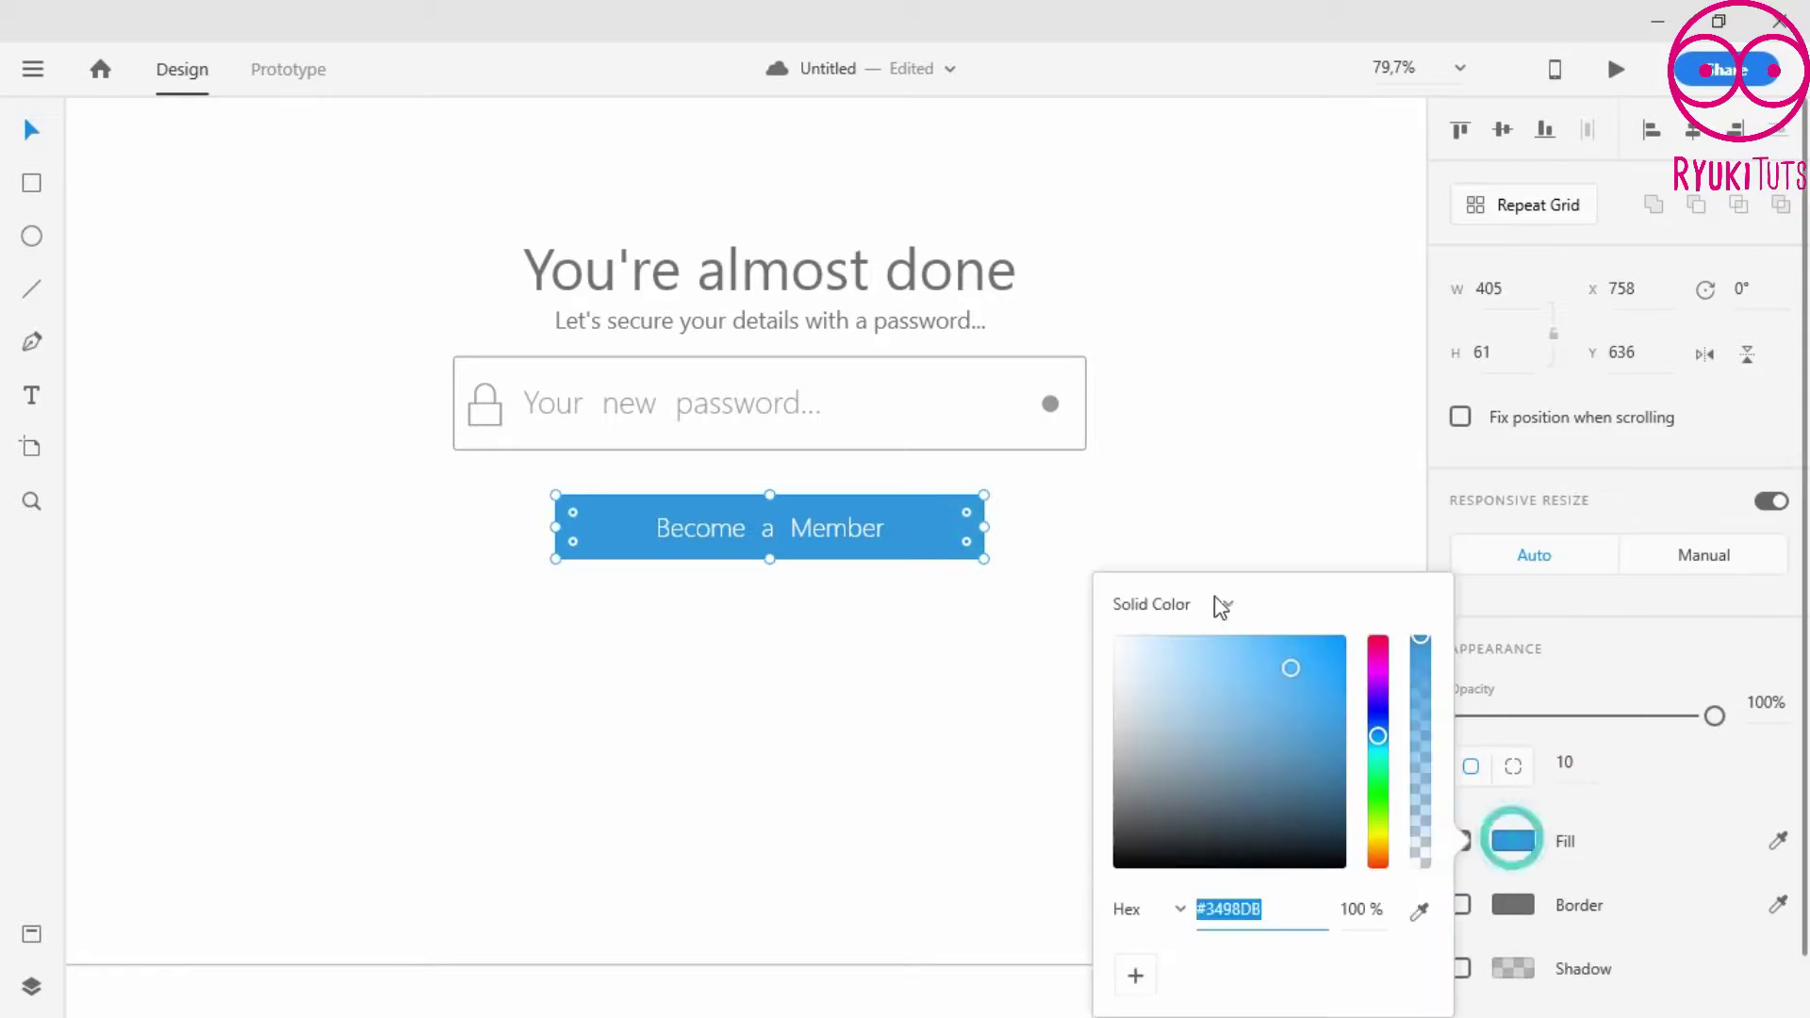
drag(1293, 665, 1244, 642)
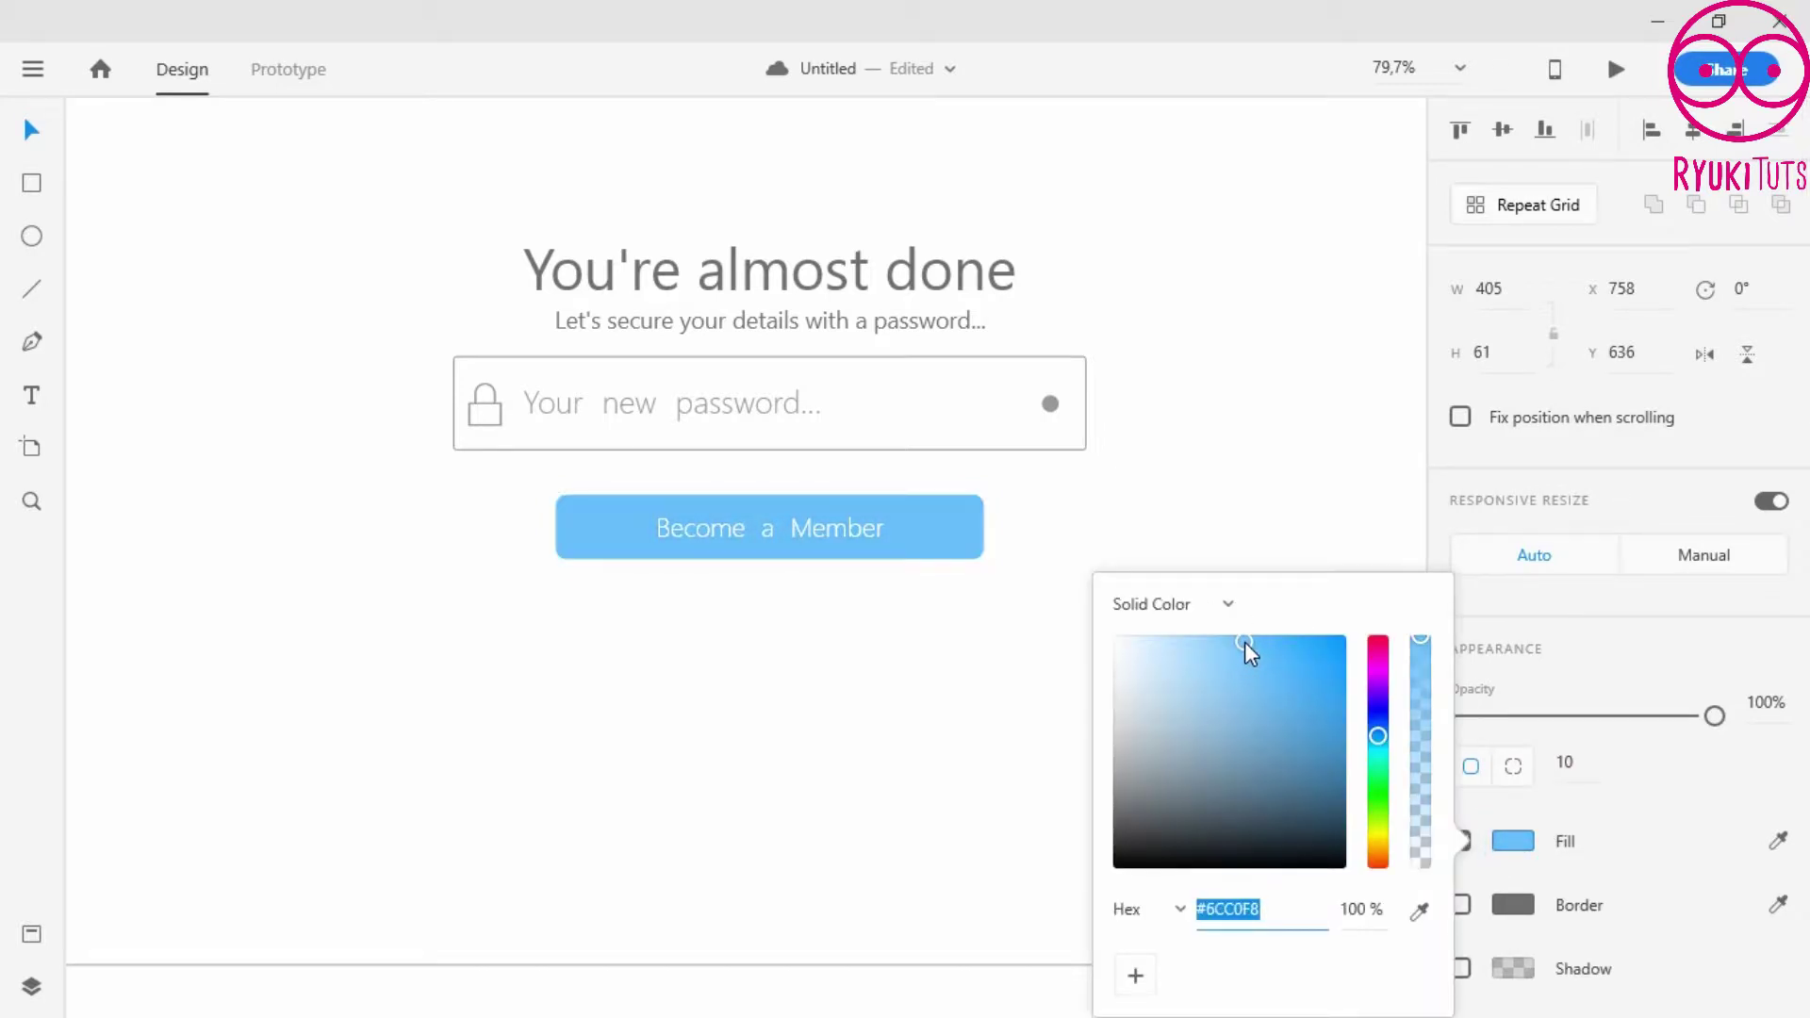
click(670, 463)
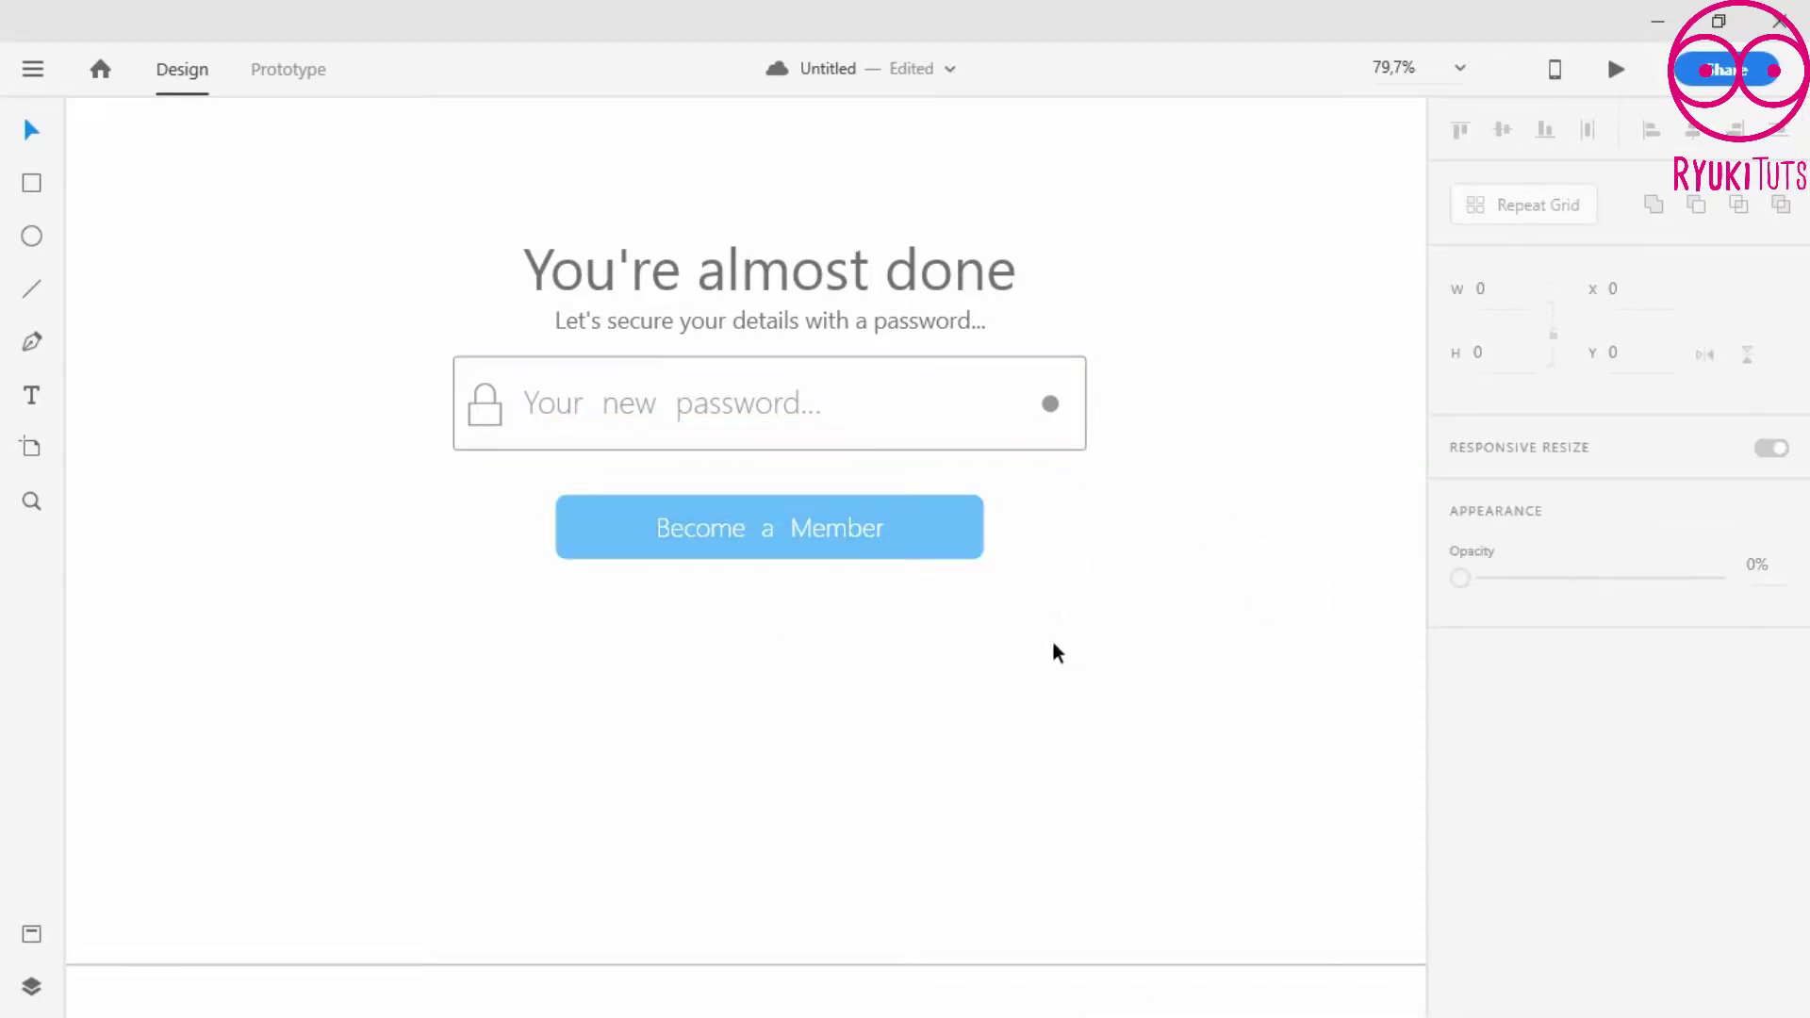
- Move the password field and button slightly down from the subtitle and centre the elements horizontally
drag(1077, 640, 428, 354)
drag(824, 356, 826, 376)
click(1212, 469)
scroll(994, 465, down, 4)
drag(1100, 614, 732, 472)
right_click(967, 502)
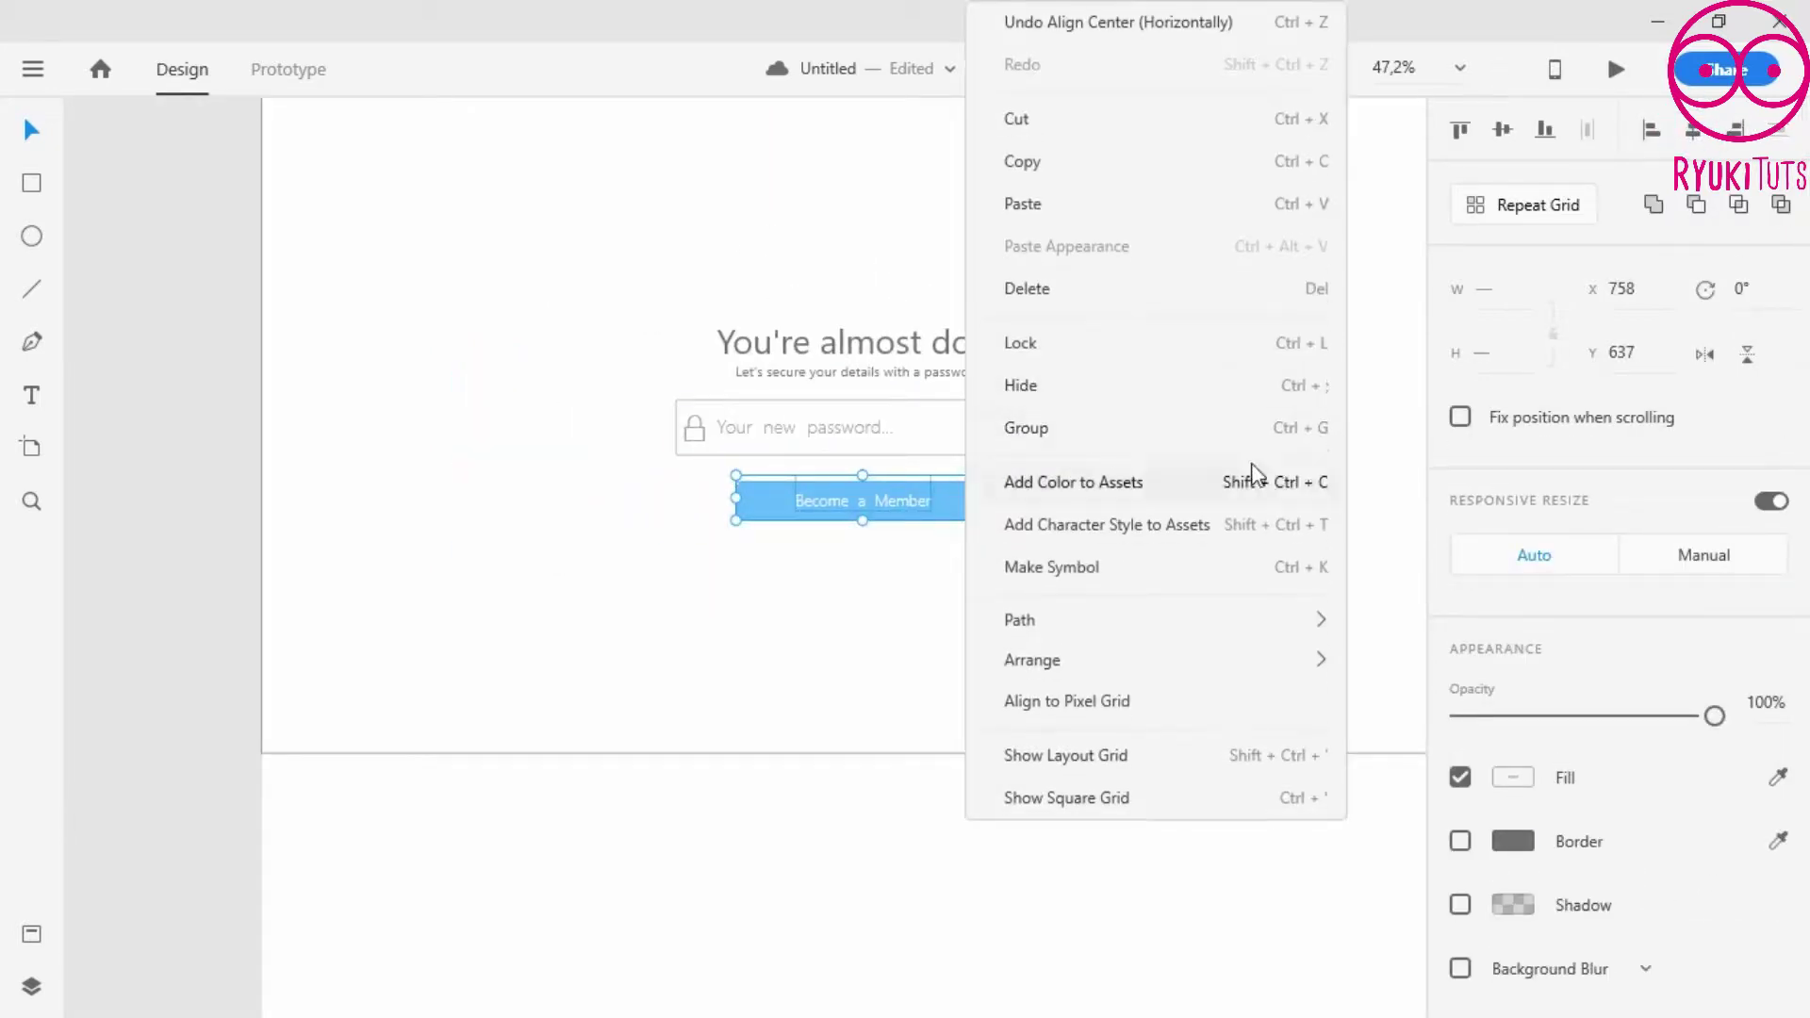
click(1383, 477)
scroll(820, 382, down, 4)
click(934, 658)
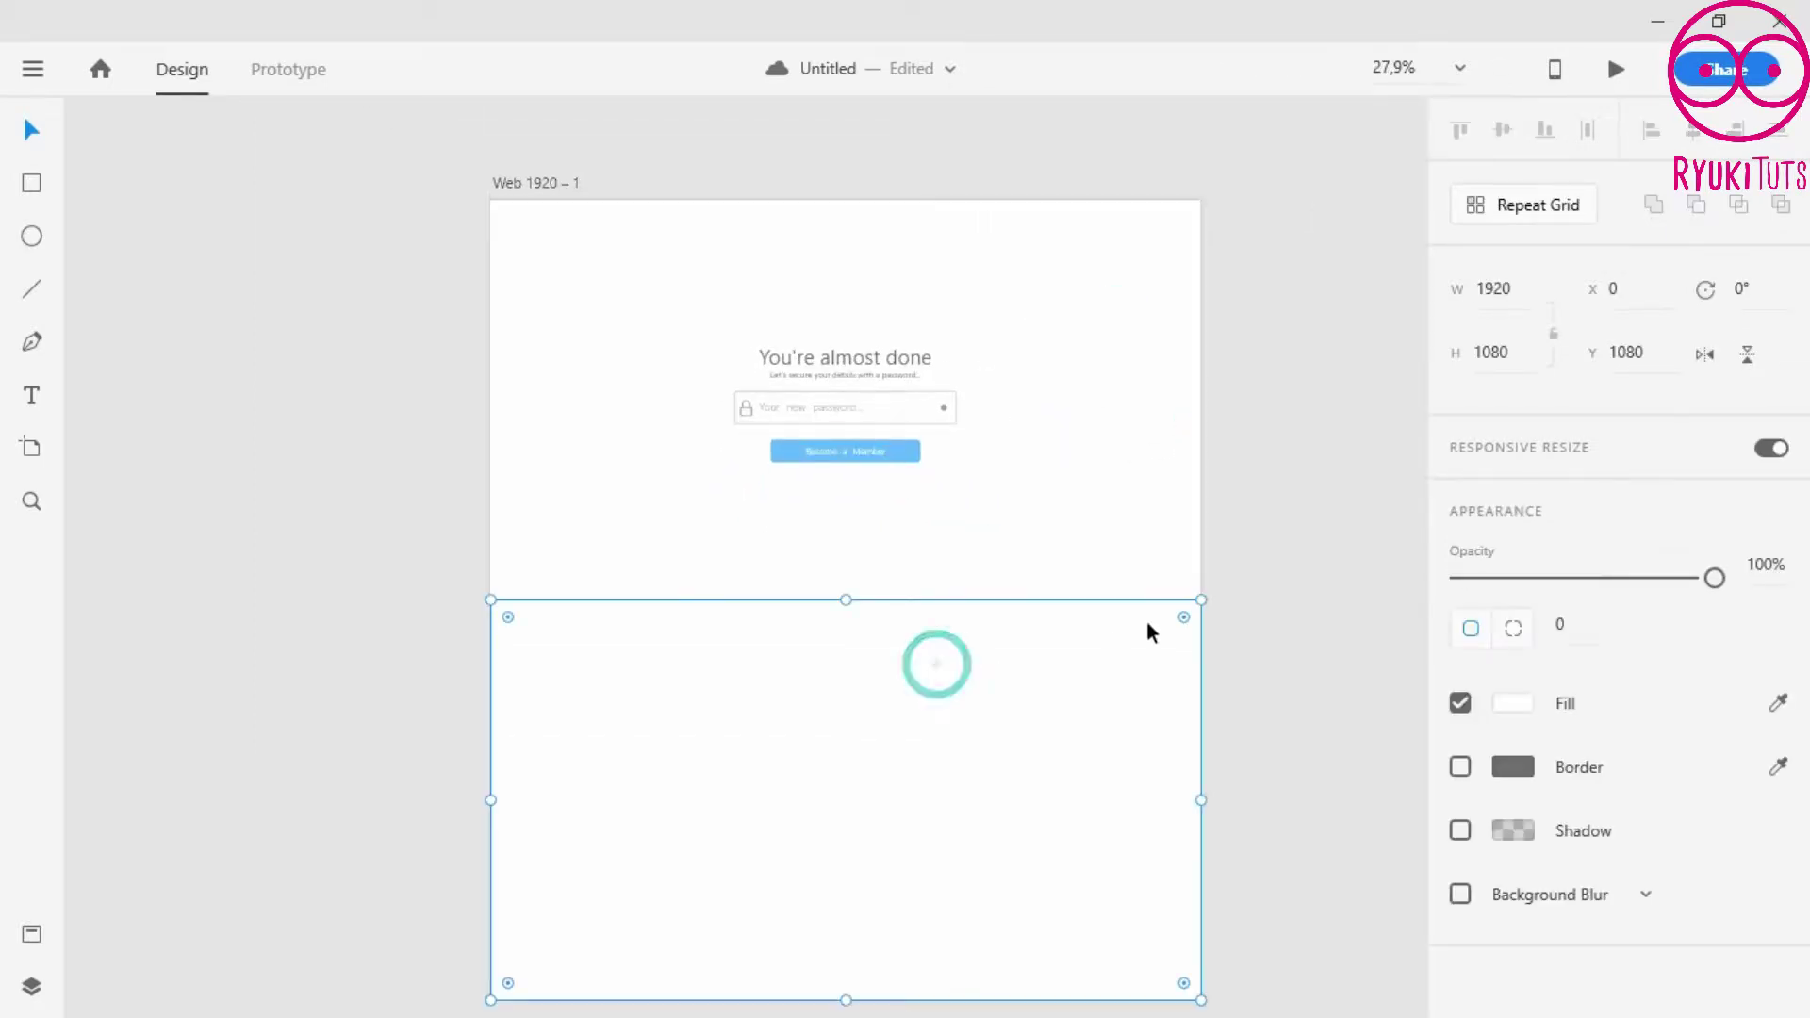
- Try to group all the form elements on the artboard
drag(1035, 552, 630, 294)
right_click(860, 317)
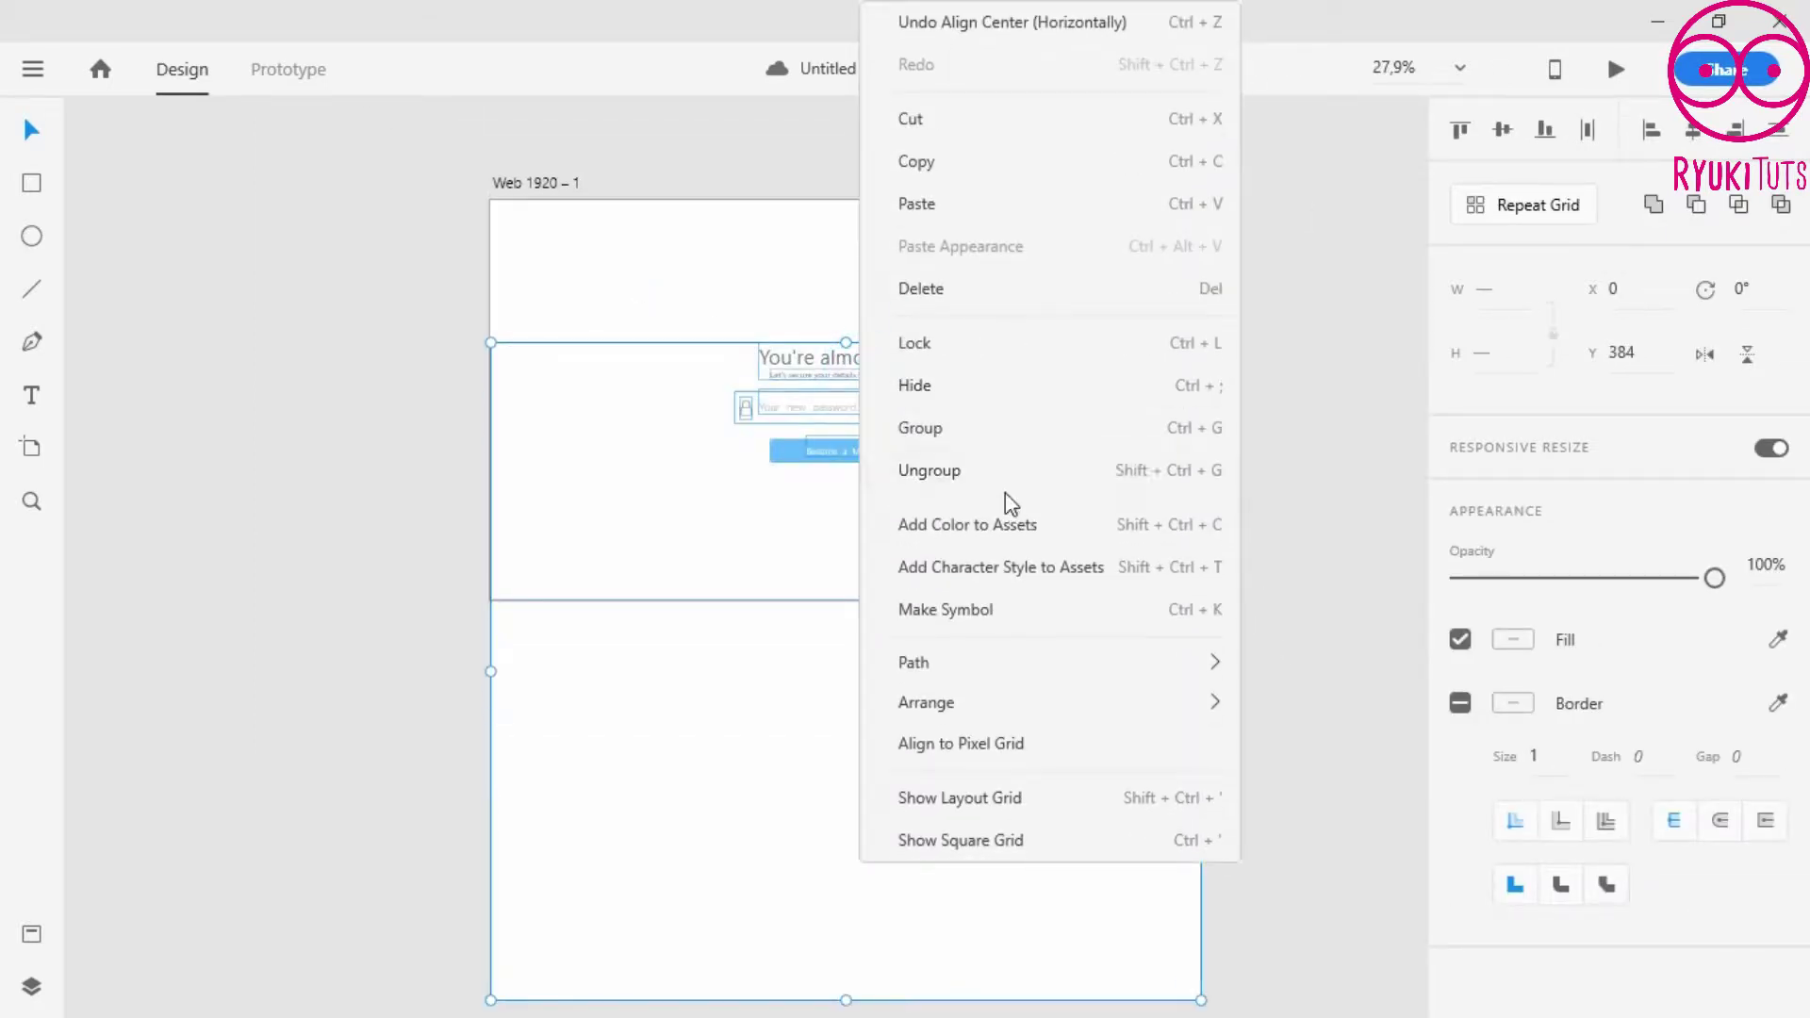
click(983, 430)
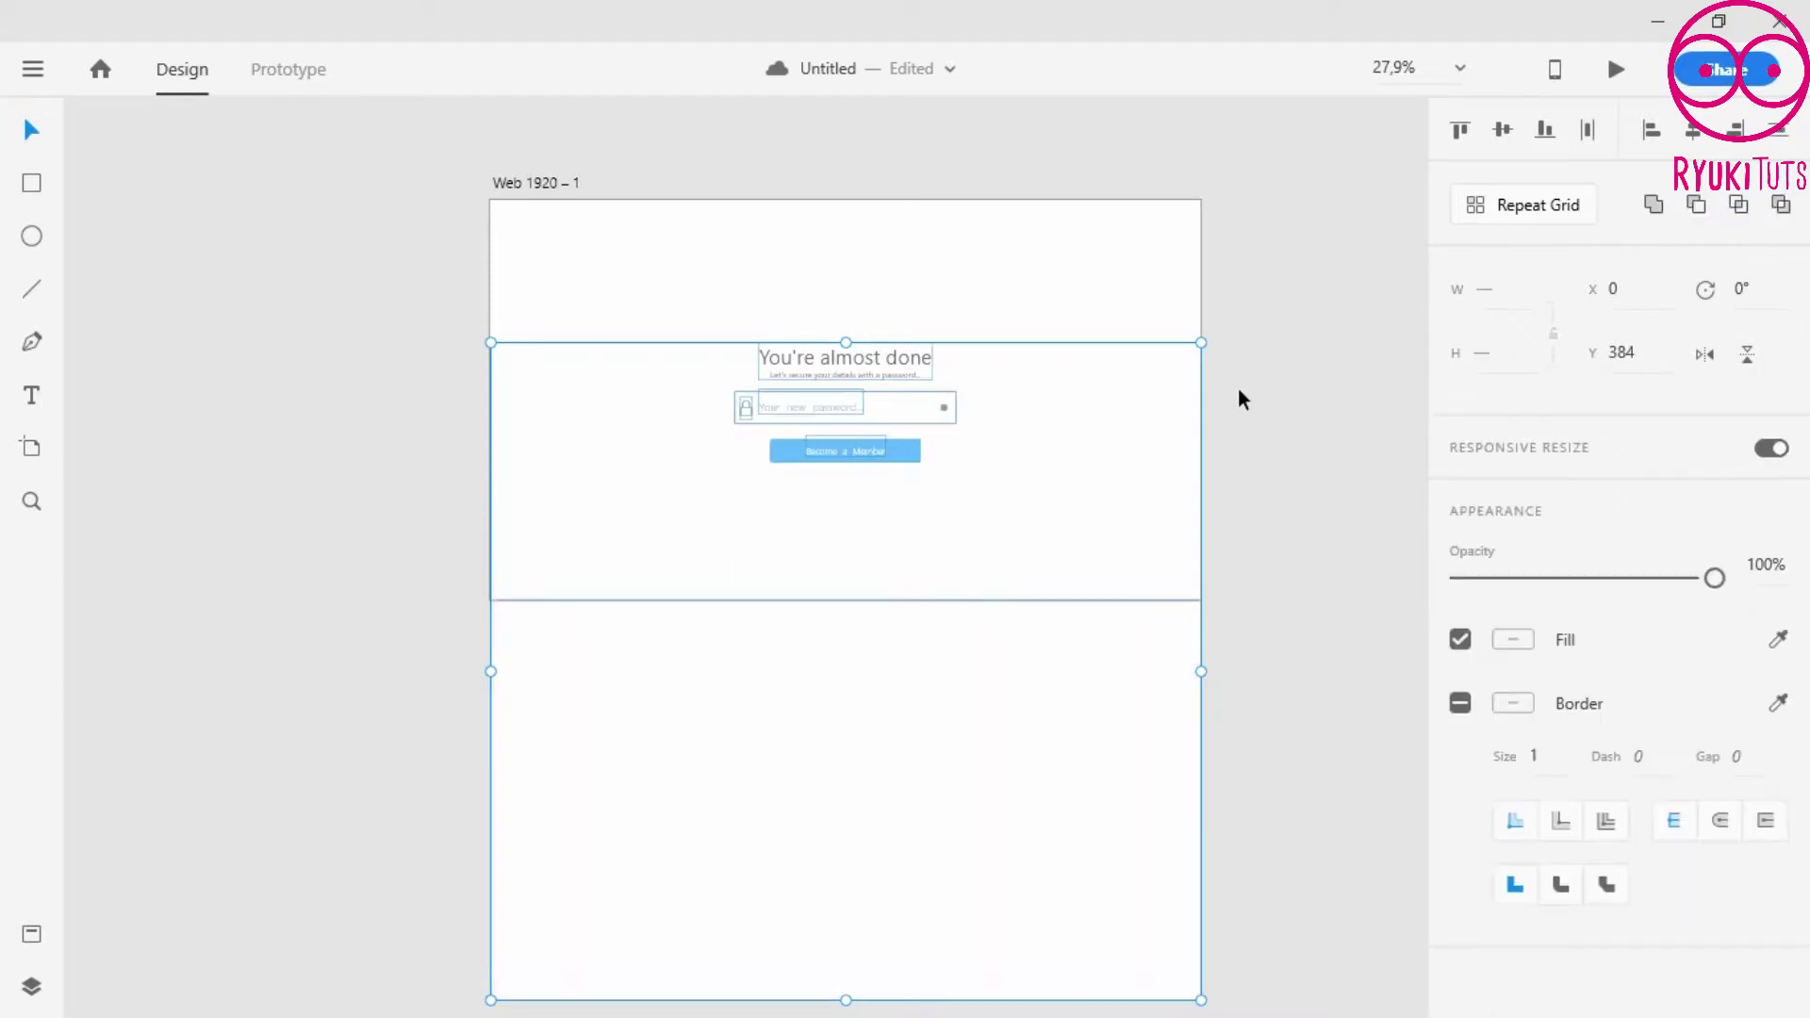
click(1237, 387)
- Duplicate the Web 1920 – 1 artboard
click(532, 181)
key(ctrl+d)
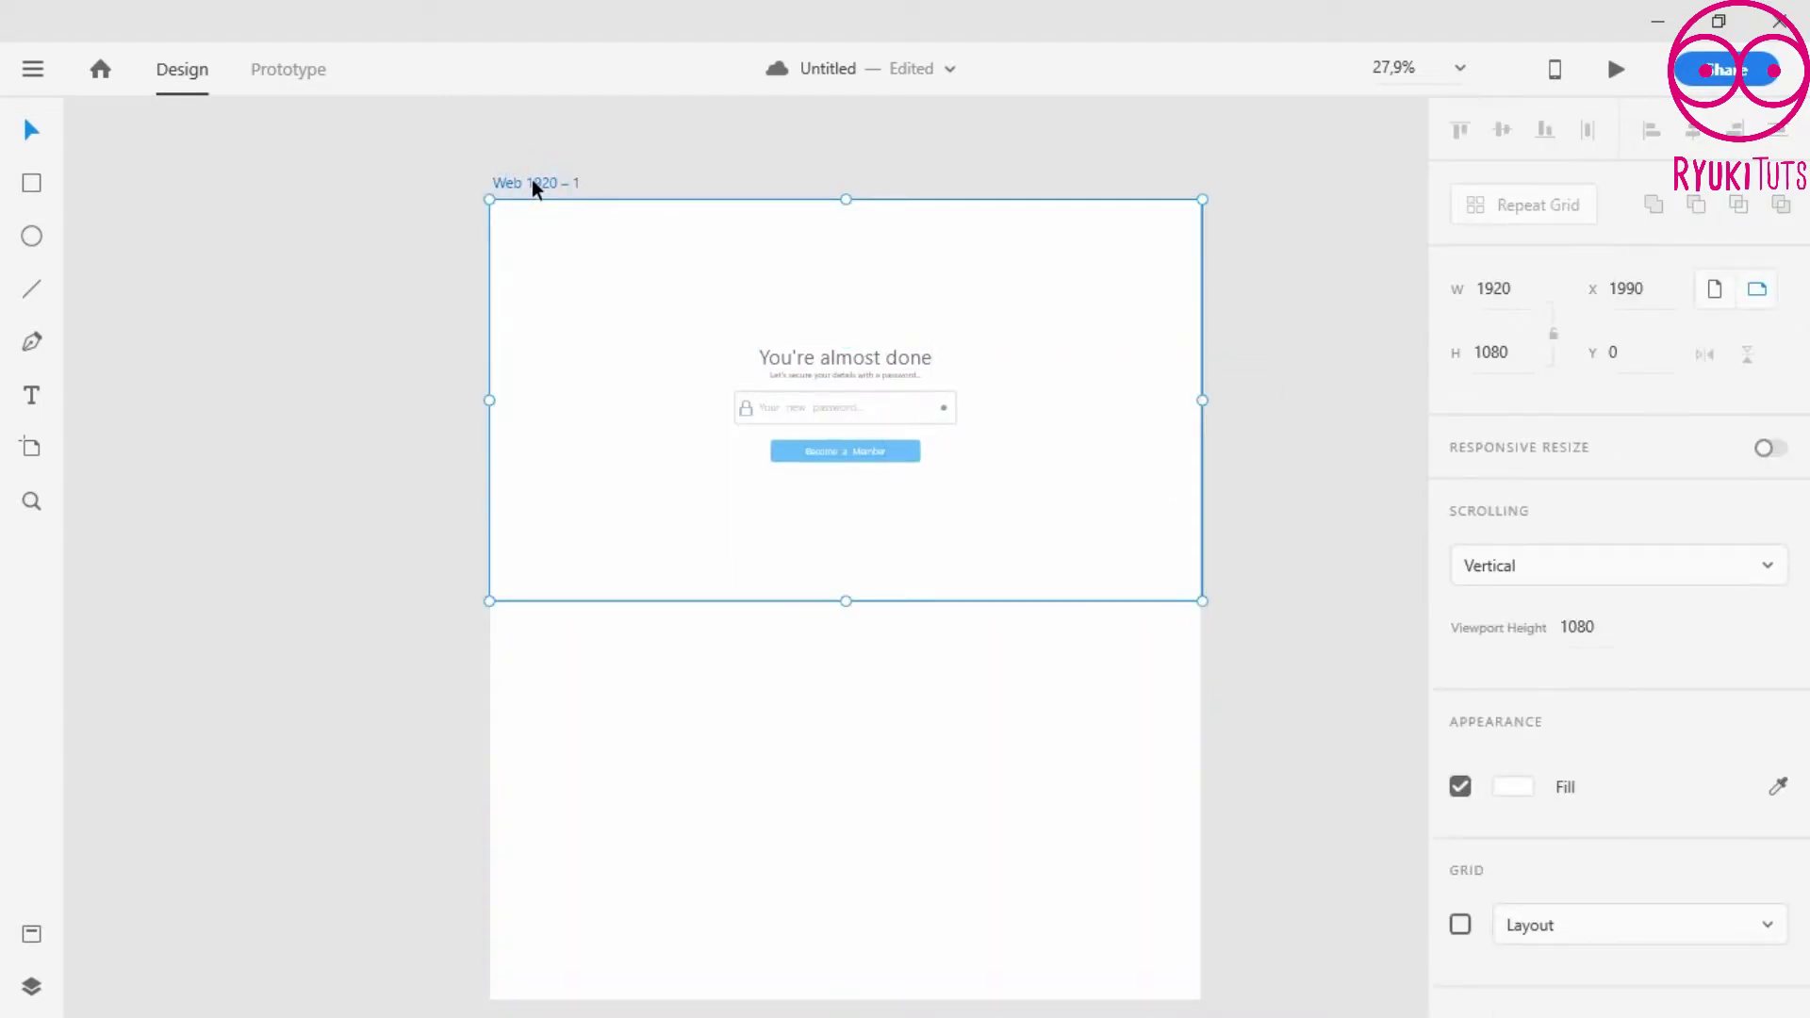
scroll(764, 578, up, 6)
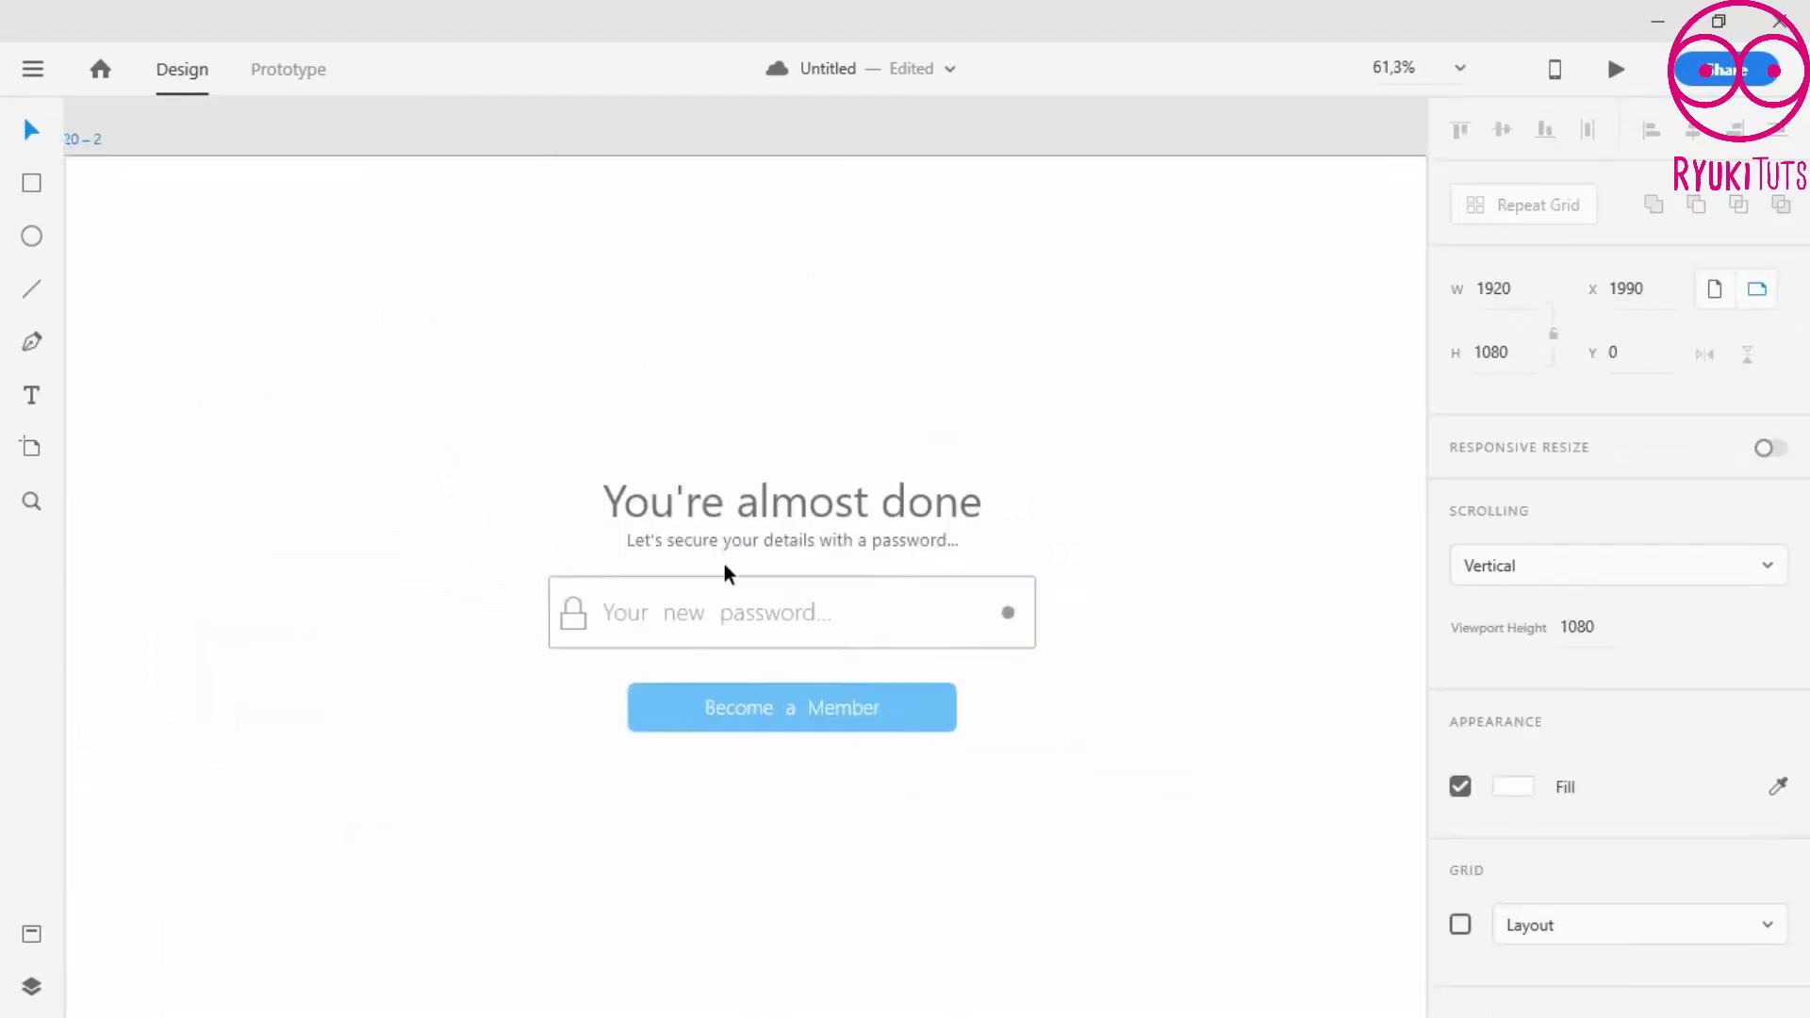
- Remove the trailing dots from the placeholder on the duplicated artboard so it reads "Your new password"
double_click(717, 458)
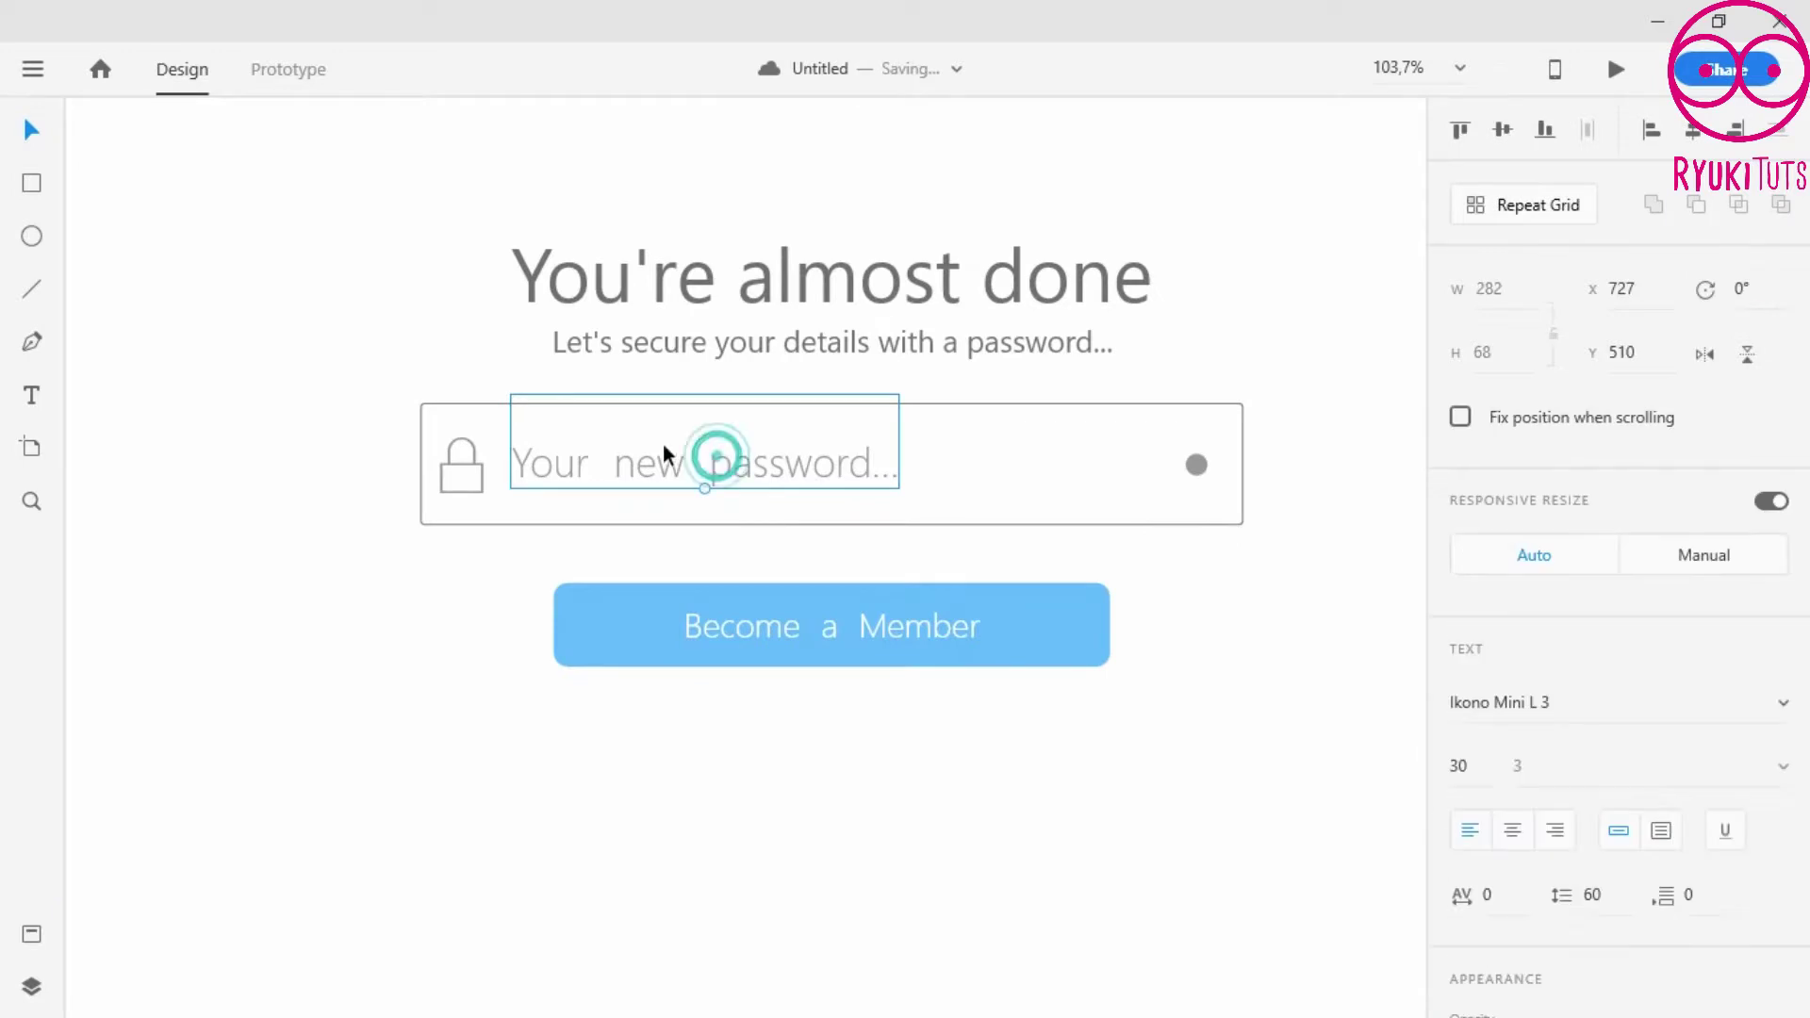
click(858, 346)
double_click(858, 345)
click(749, 462)
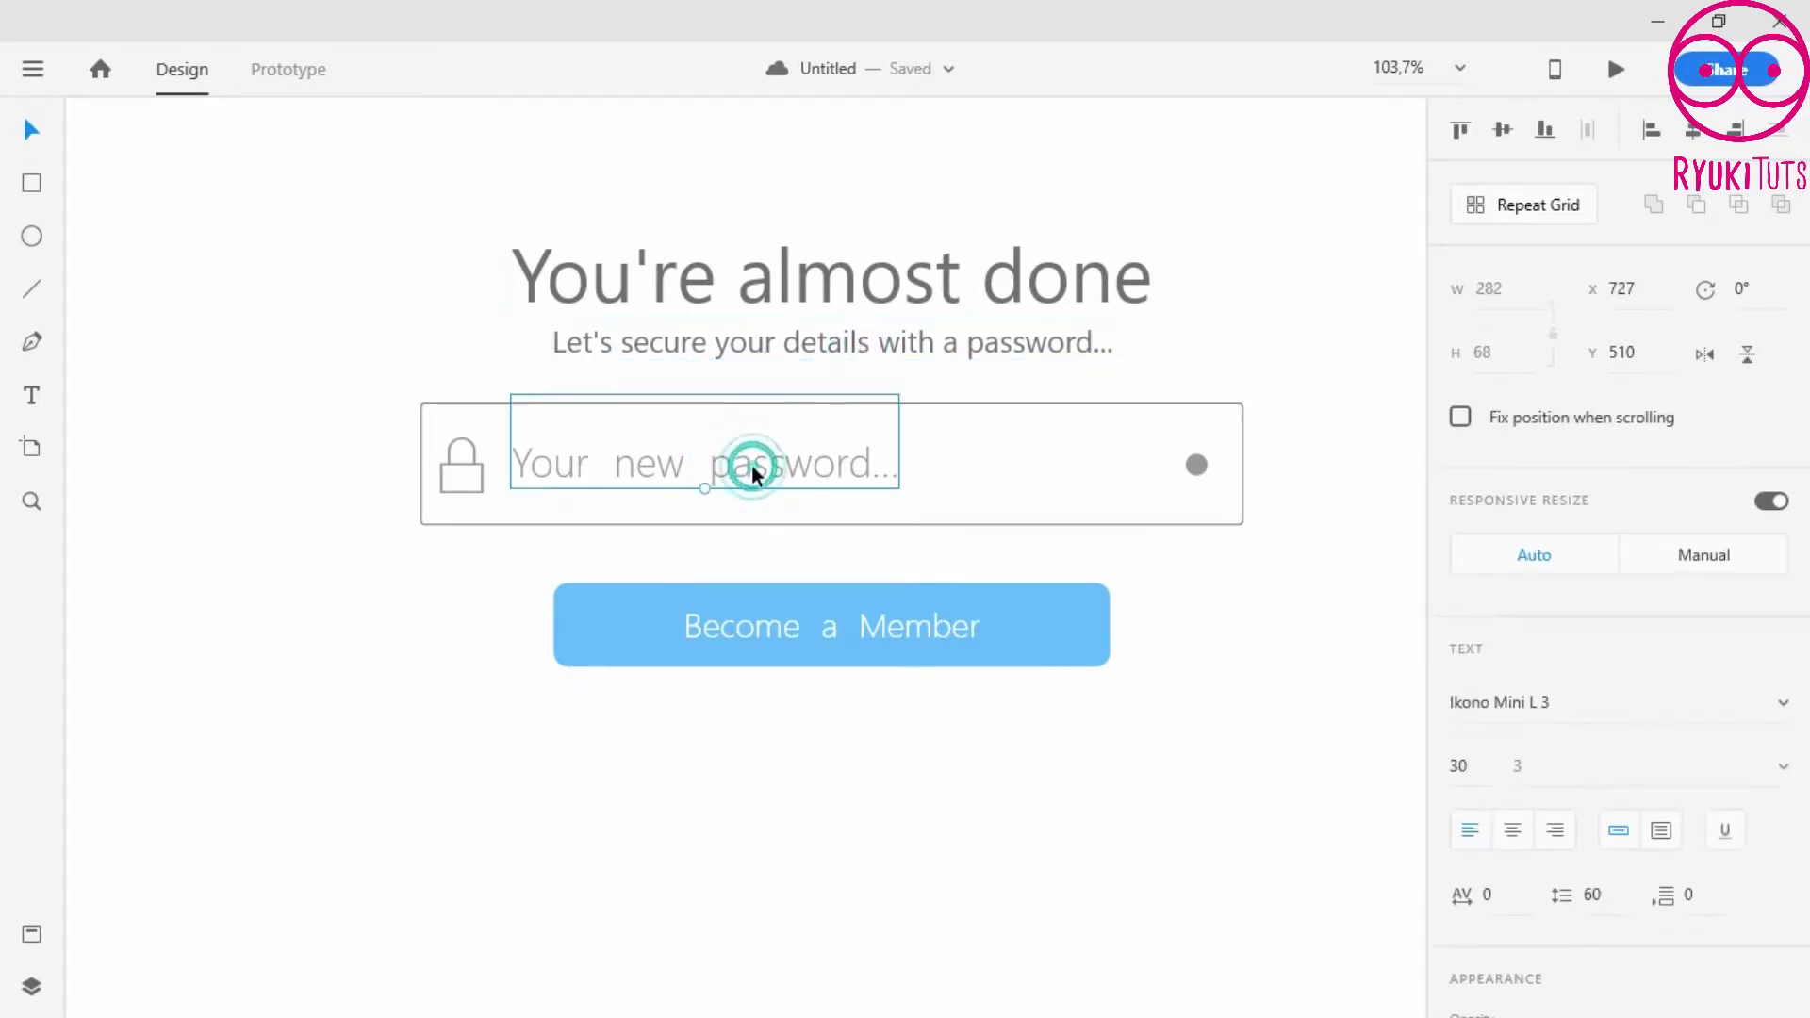
double_click(751, 466)
click(852, 424)
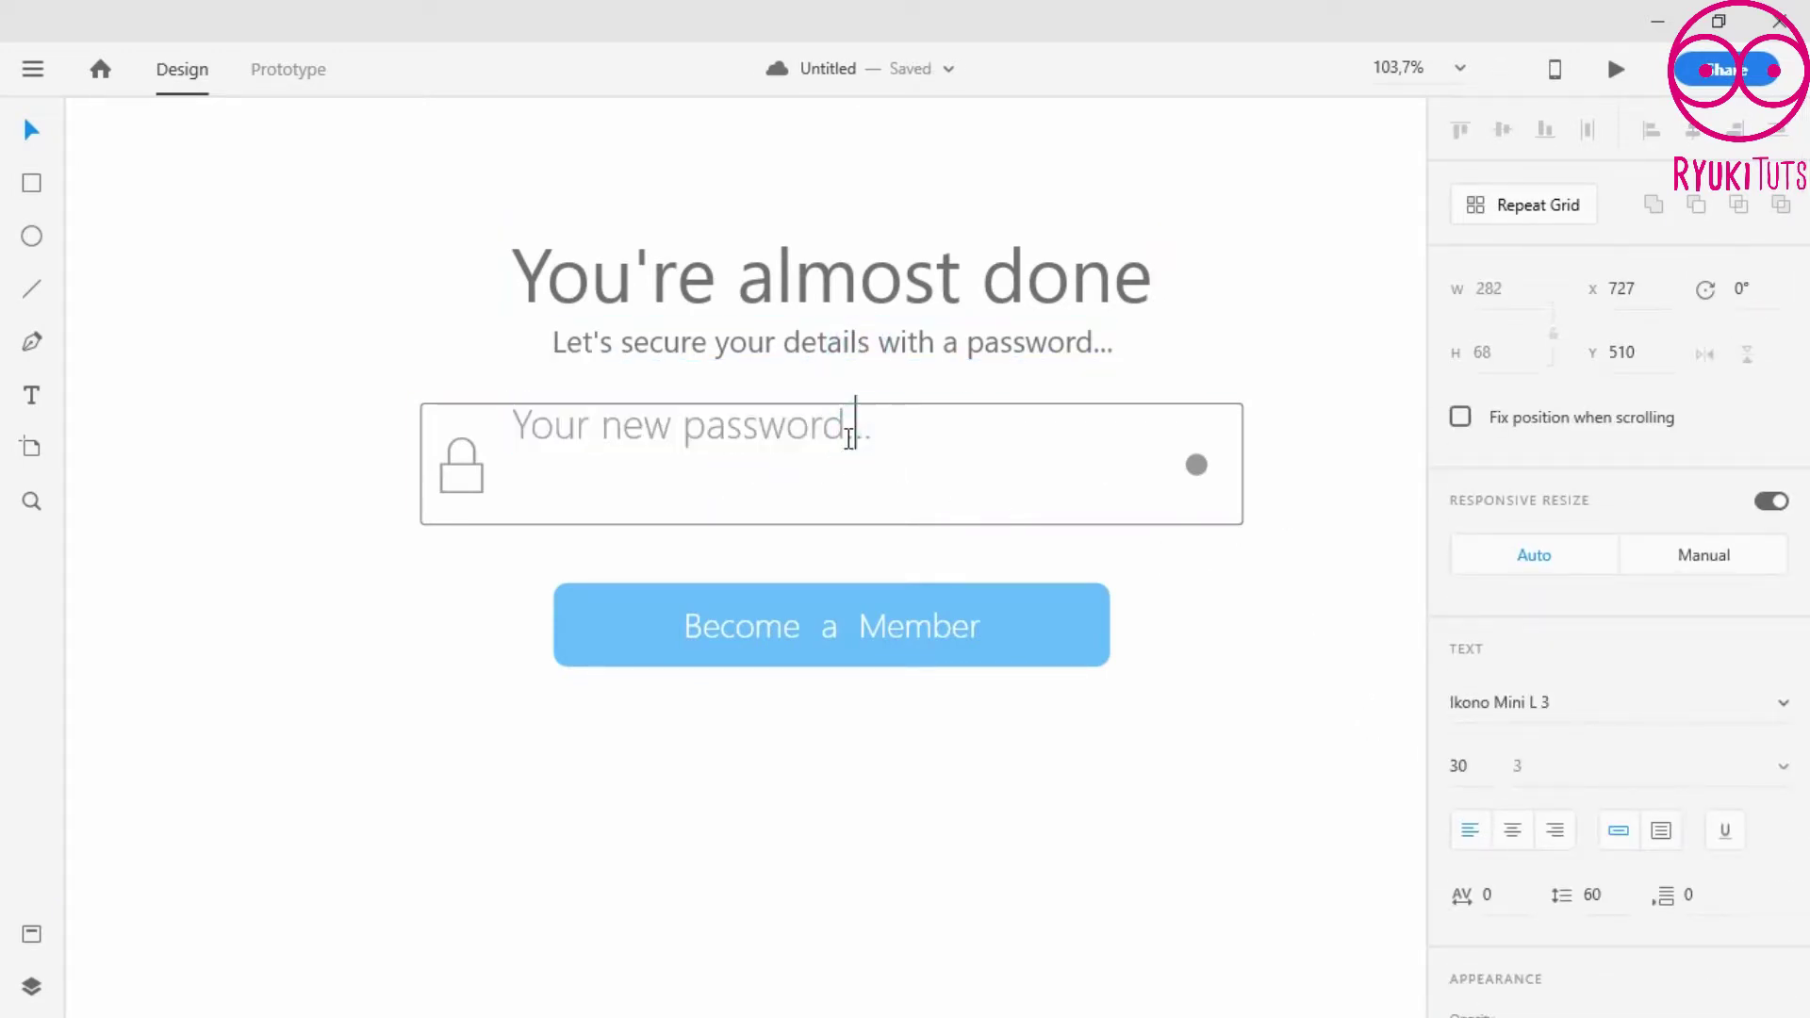
drag(852, 424, 909, 441)
key(BackSpace)
- Try to change the "Your new password" text to Segoe UI at size 22
click(1477, 771)
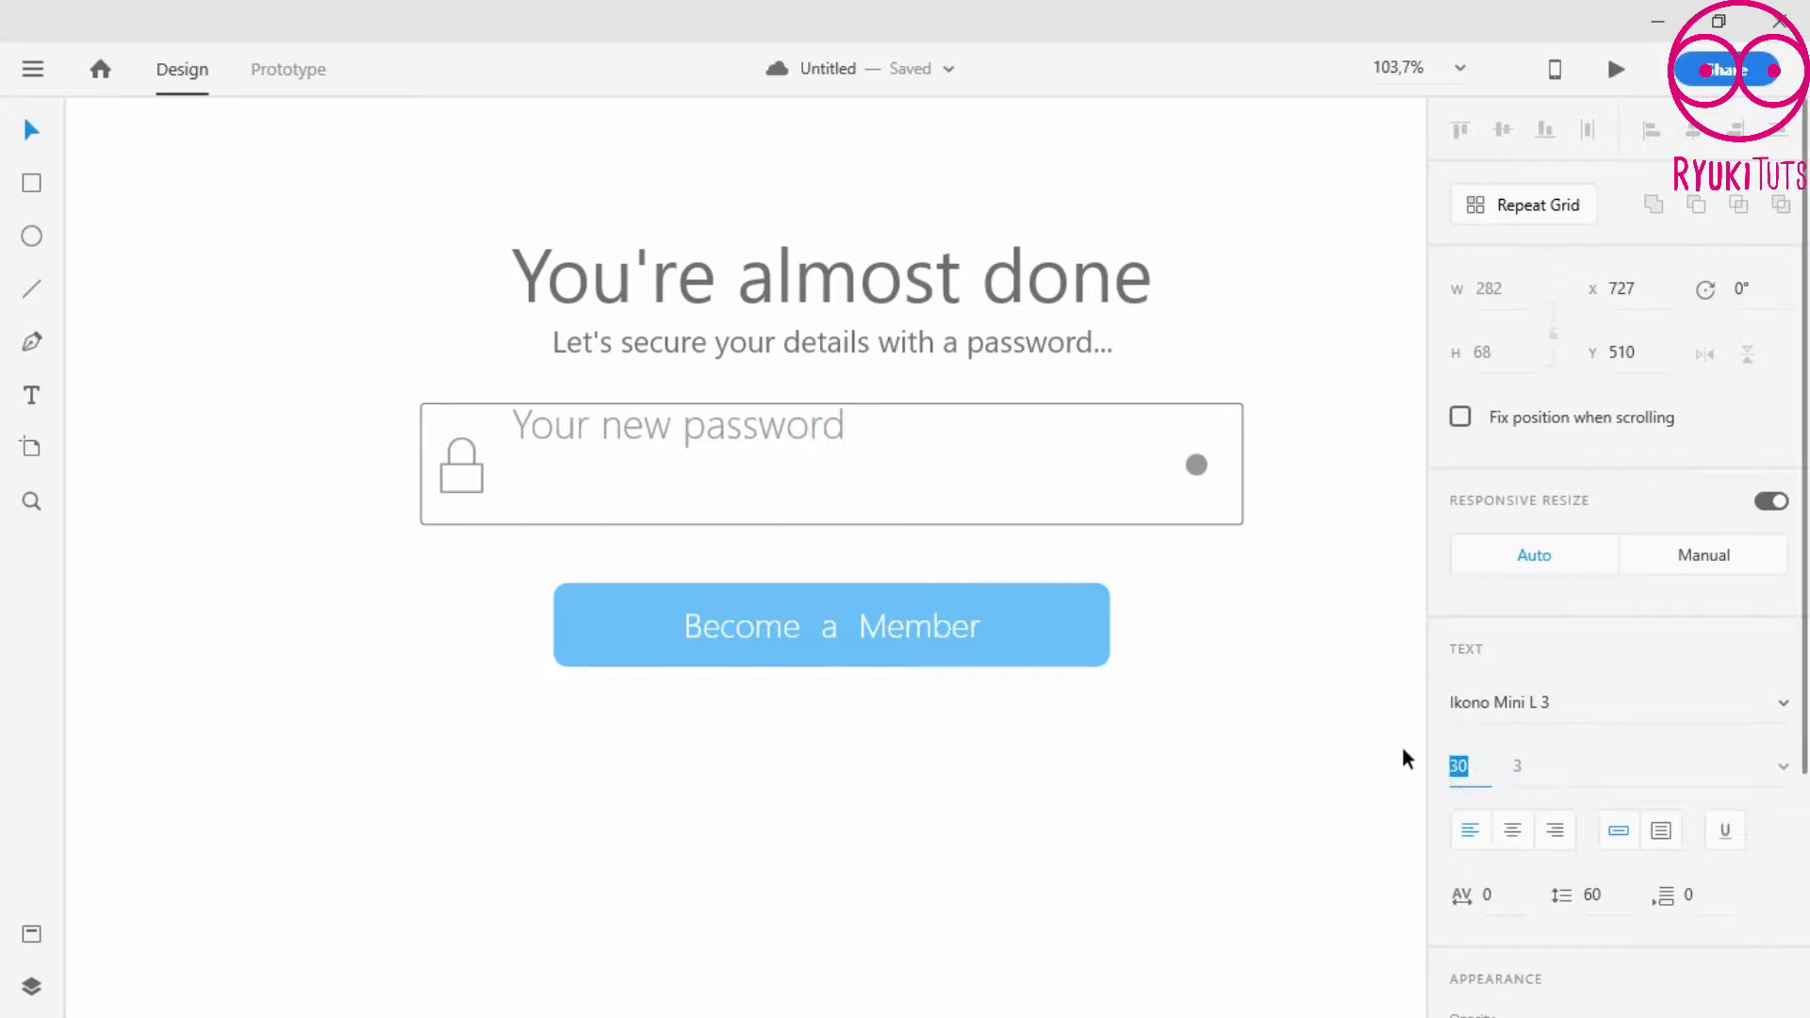
text(22)
click(1705, 709)
text(Segoe U)
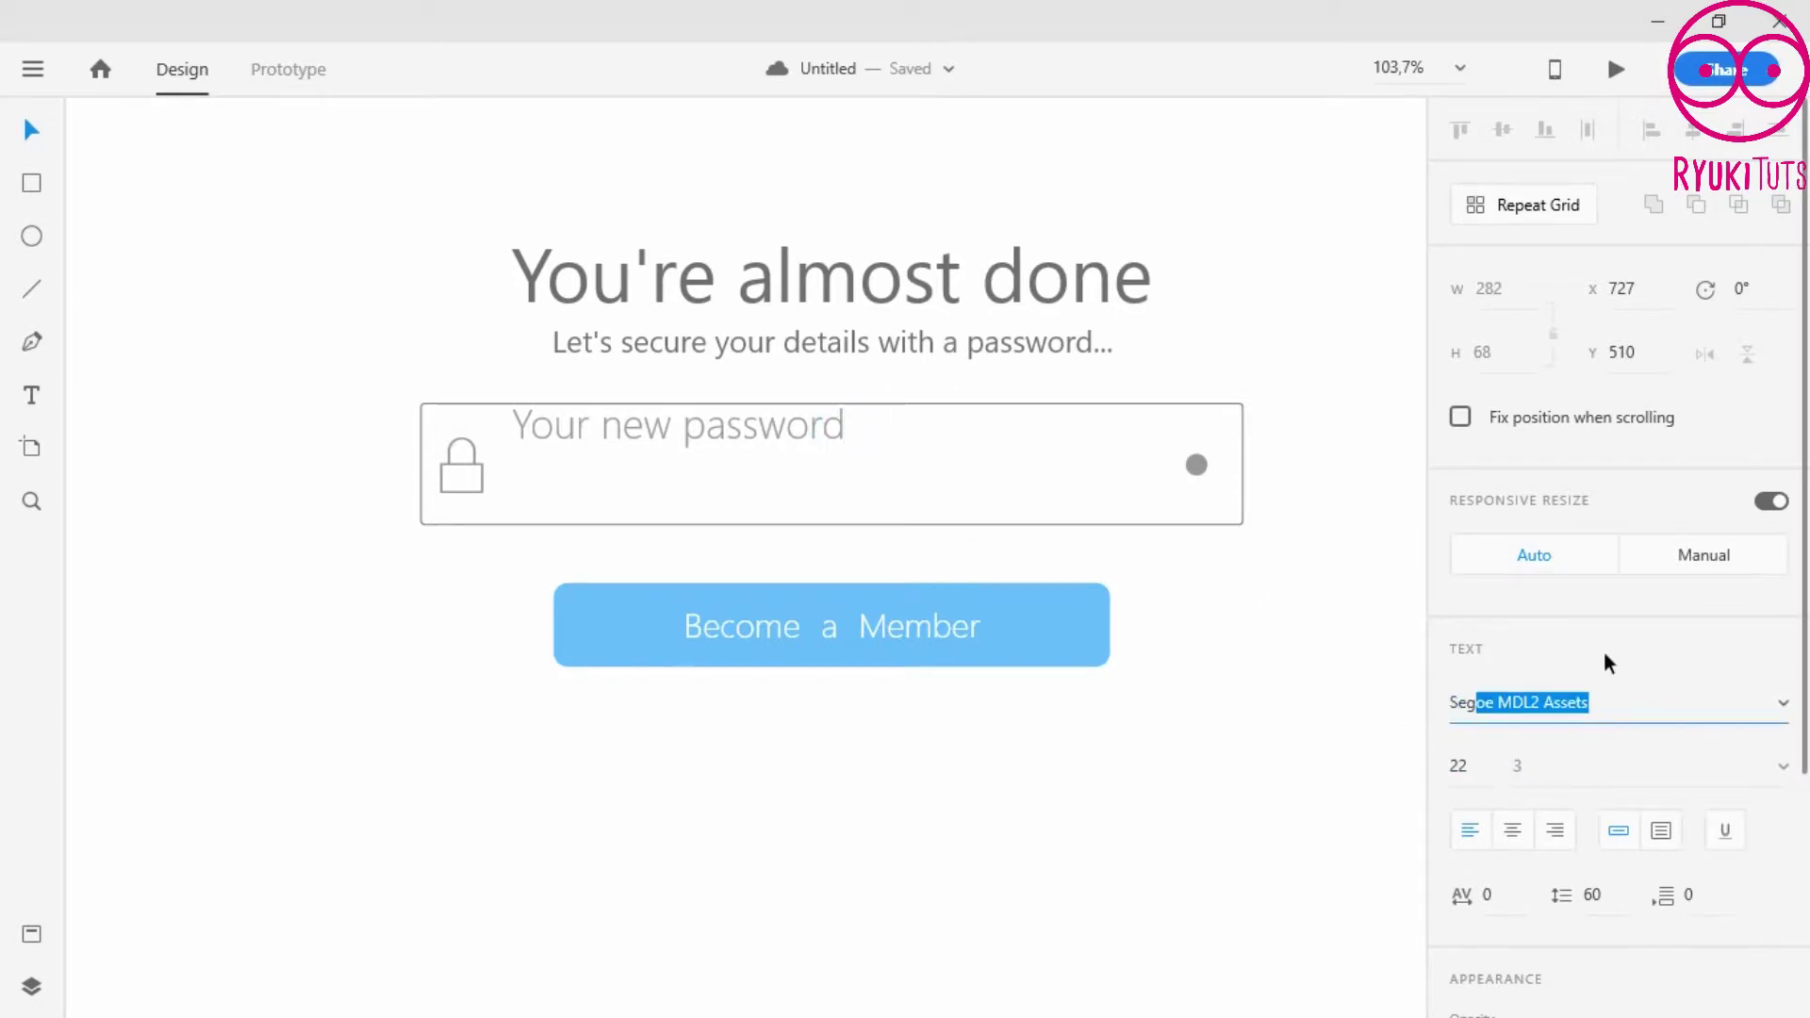
text(I)
key(Return)
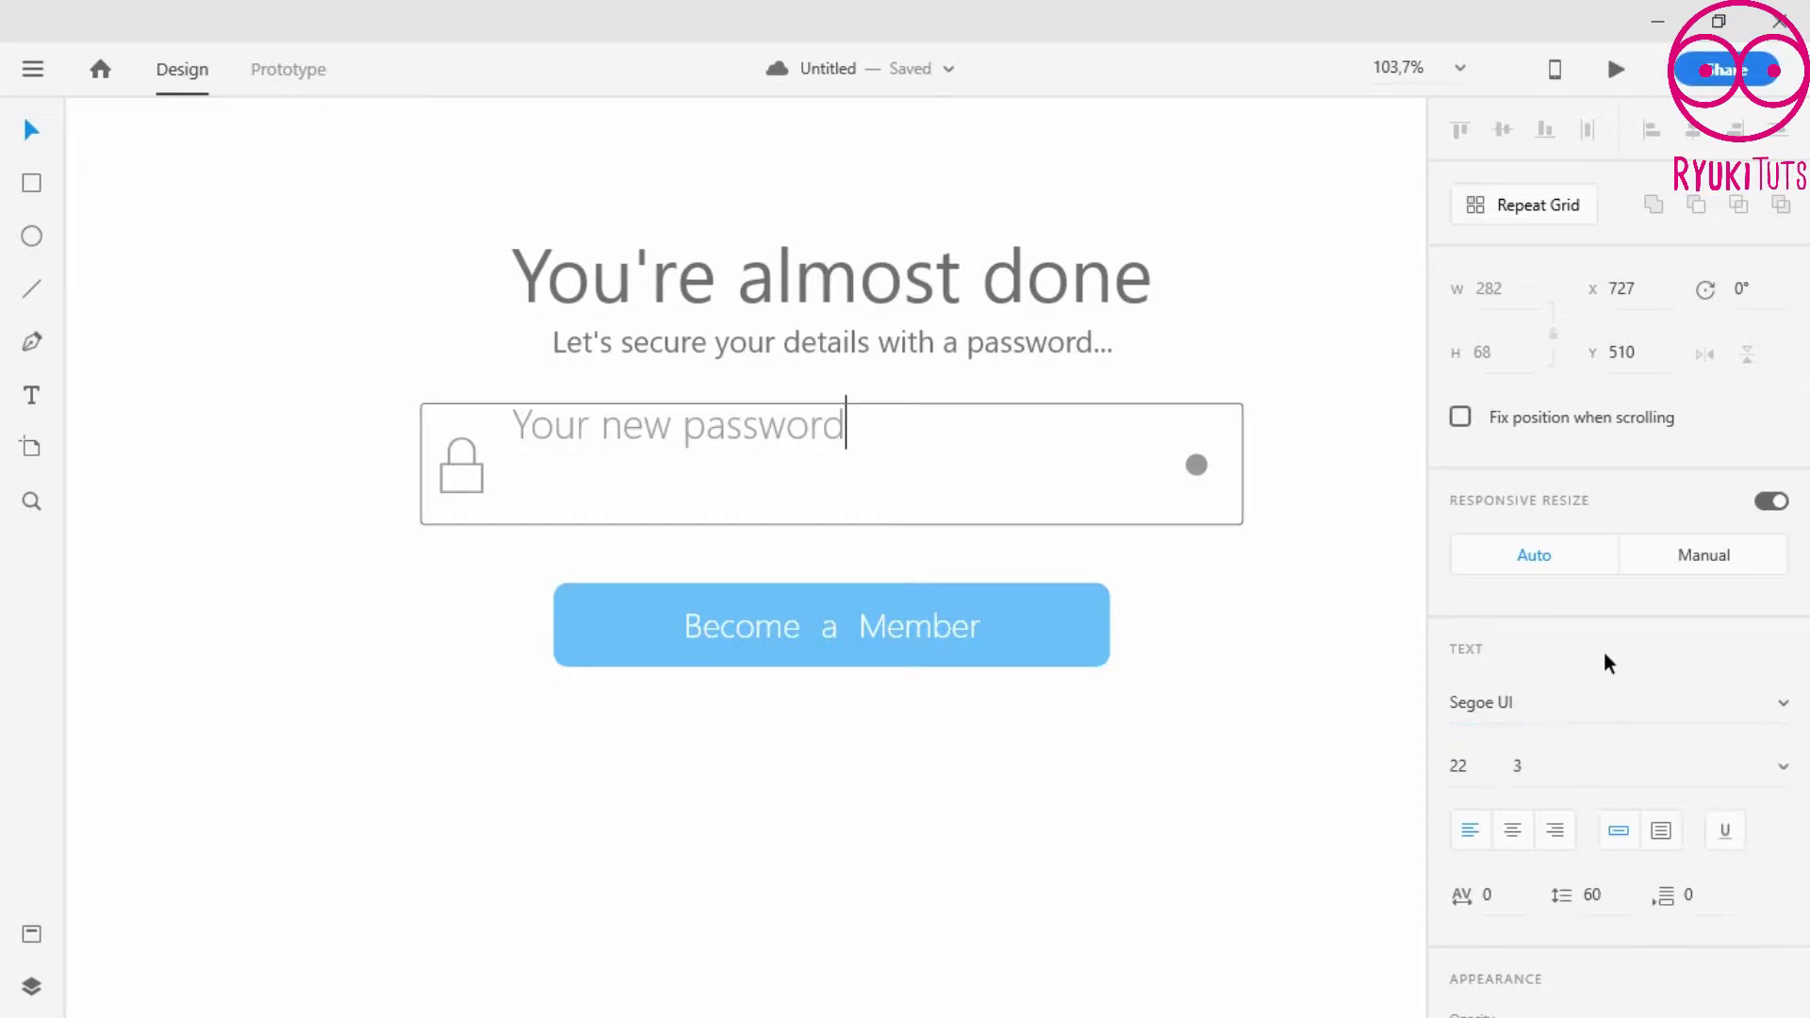
key(Escape)
- Select the whole "Your new password" text and set it to size 22 in Segoe UI
click(818, 468)
double_click(819, 468)
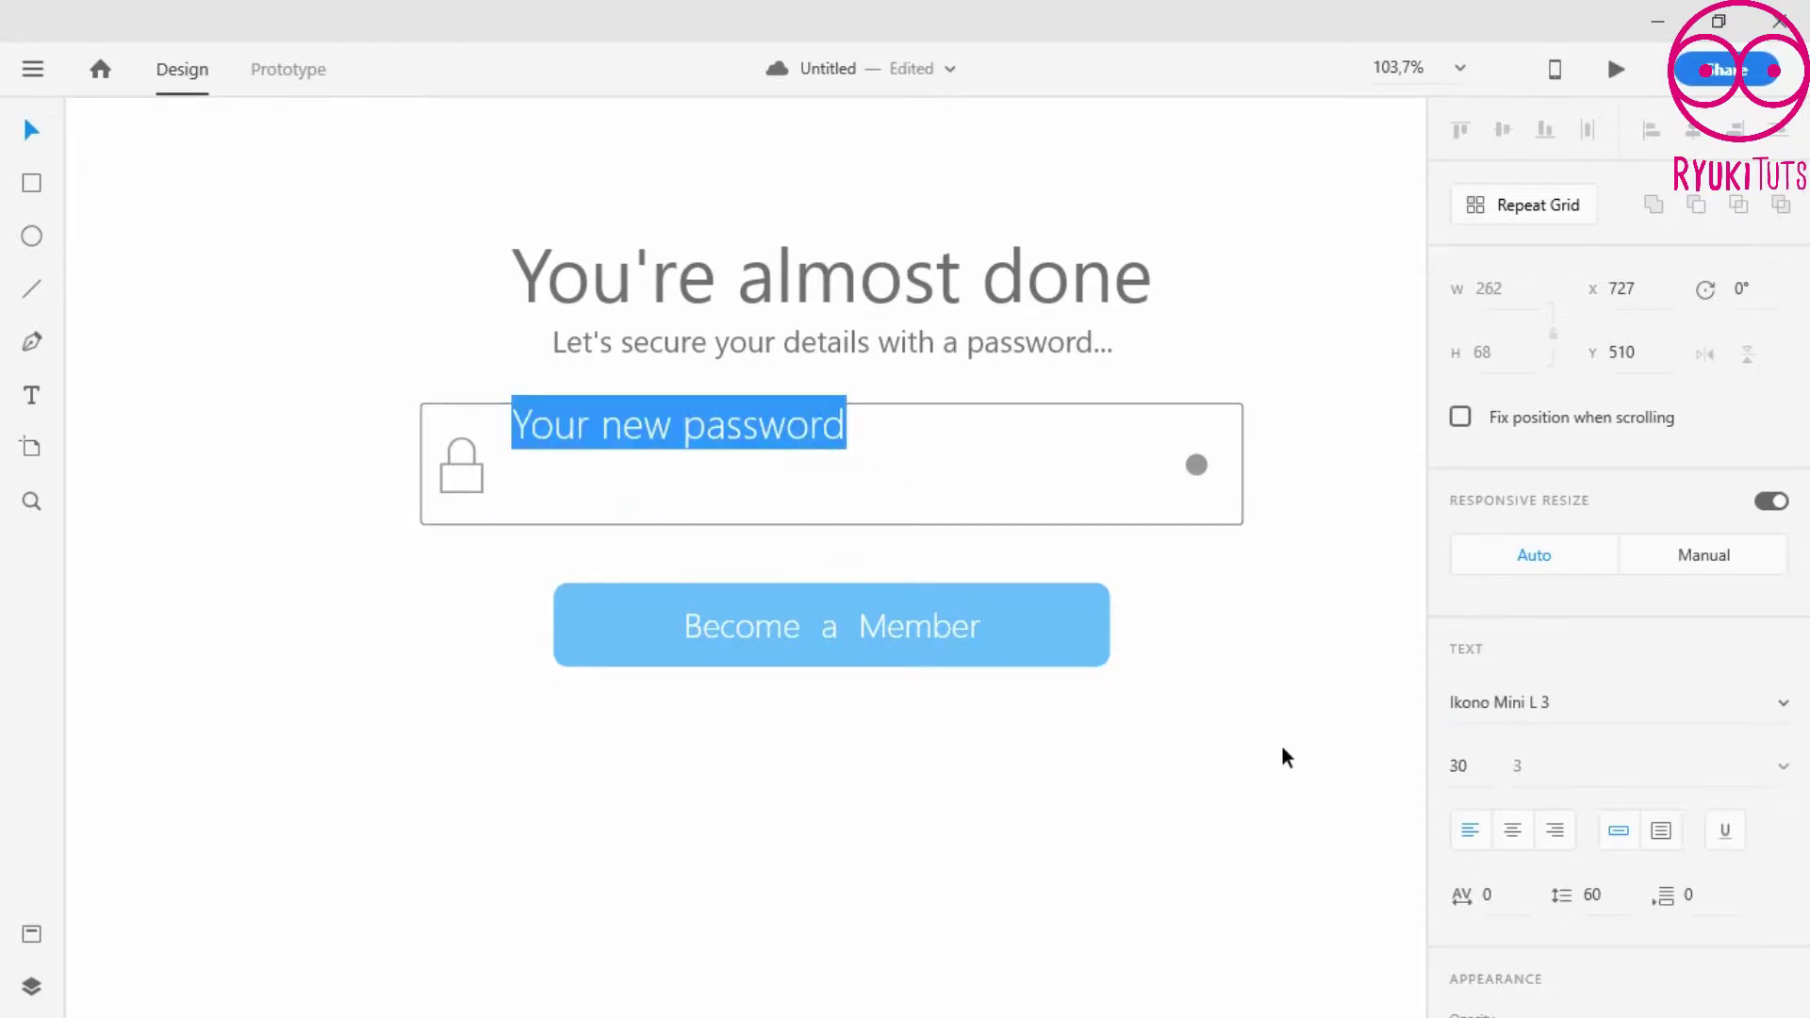
drag(1466, 770, 1478, 819)
click(1462, 706)
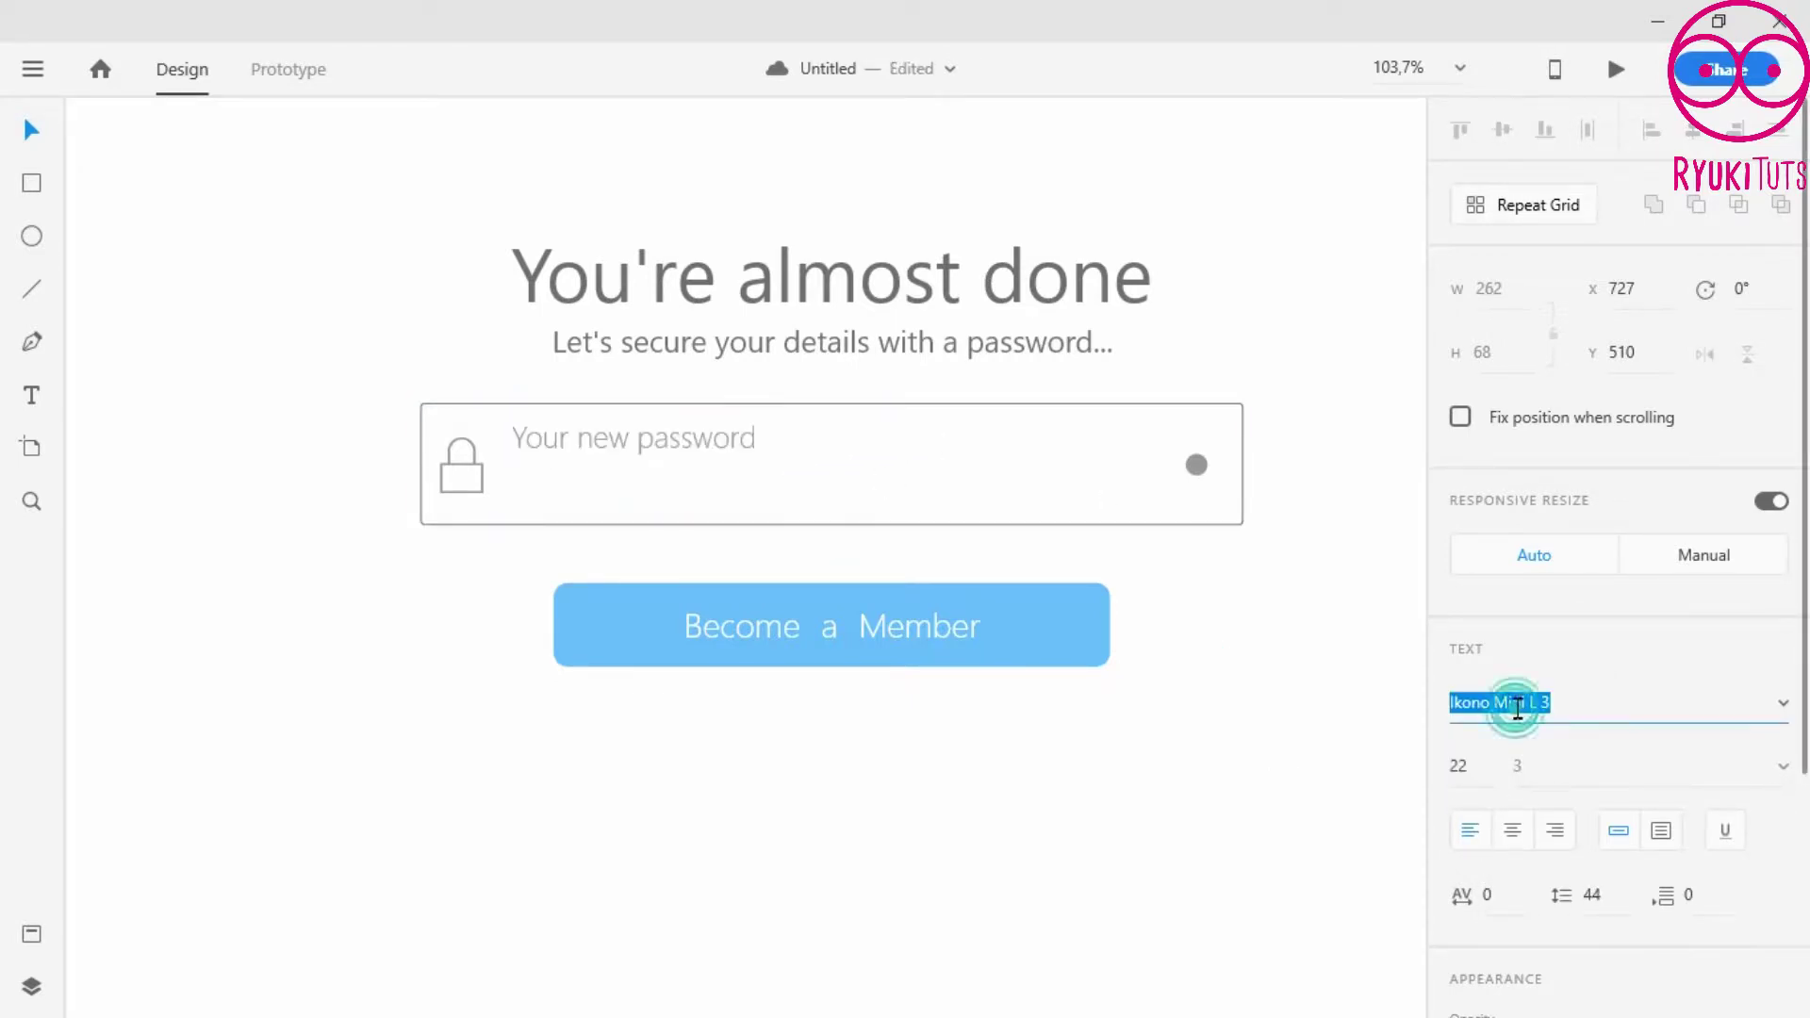
text(Segoe UI)
key(Return)
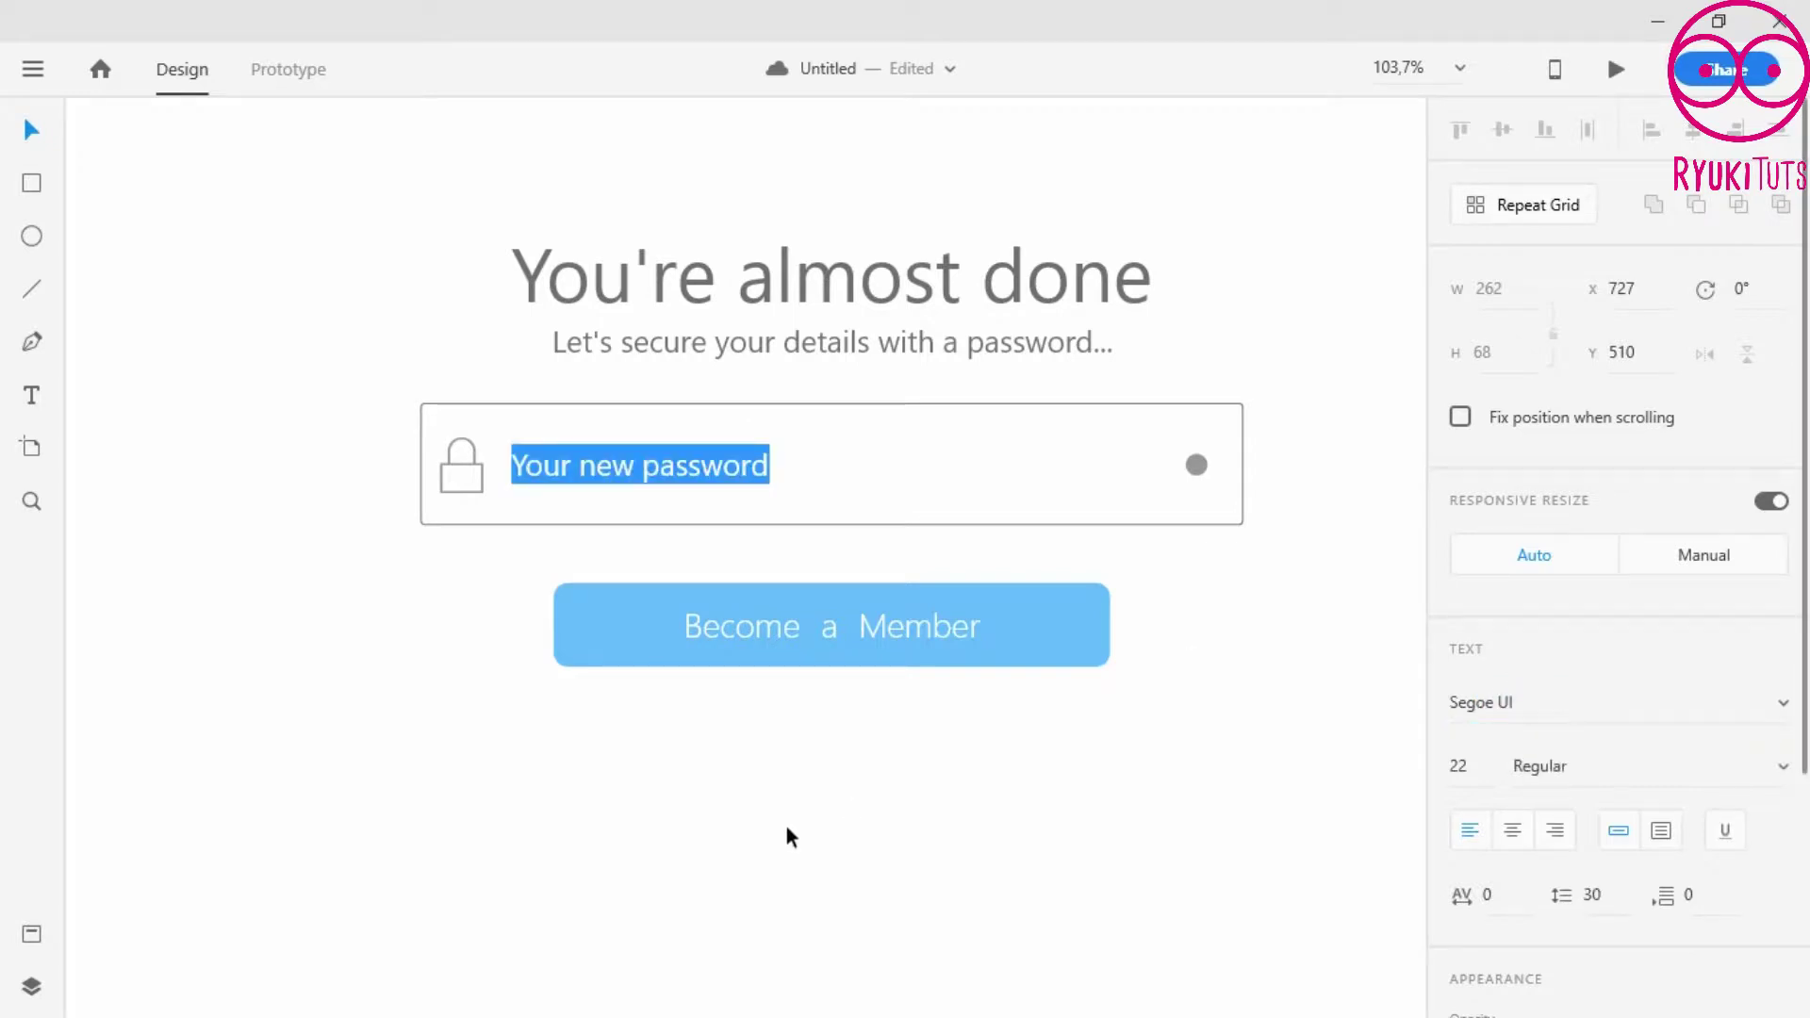
key(Escape)
- Move the "Your new password" text to the top of the password field and reduce its font size to 20
drag(687, 464, 683, 432)
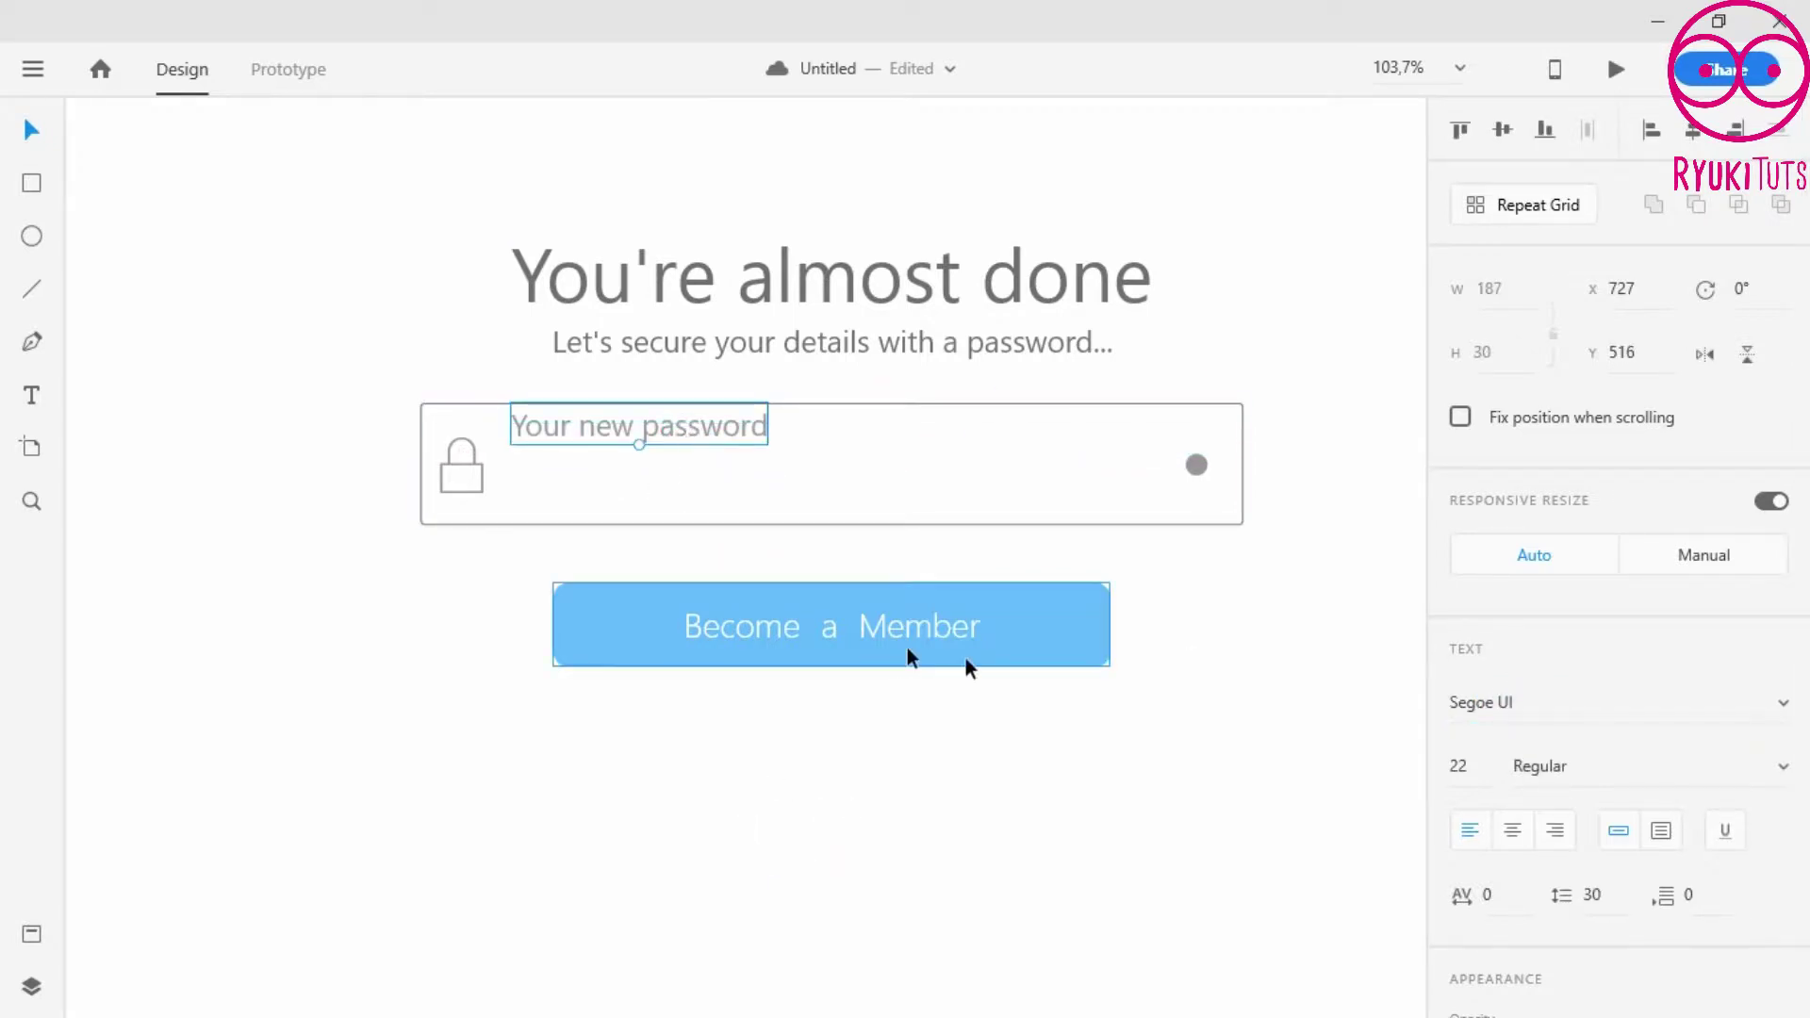
click(1471, 782)
key(Down)
key(Down)
key(Down)
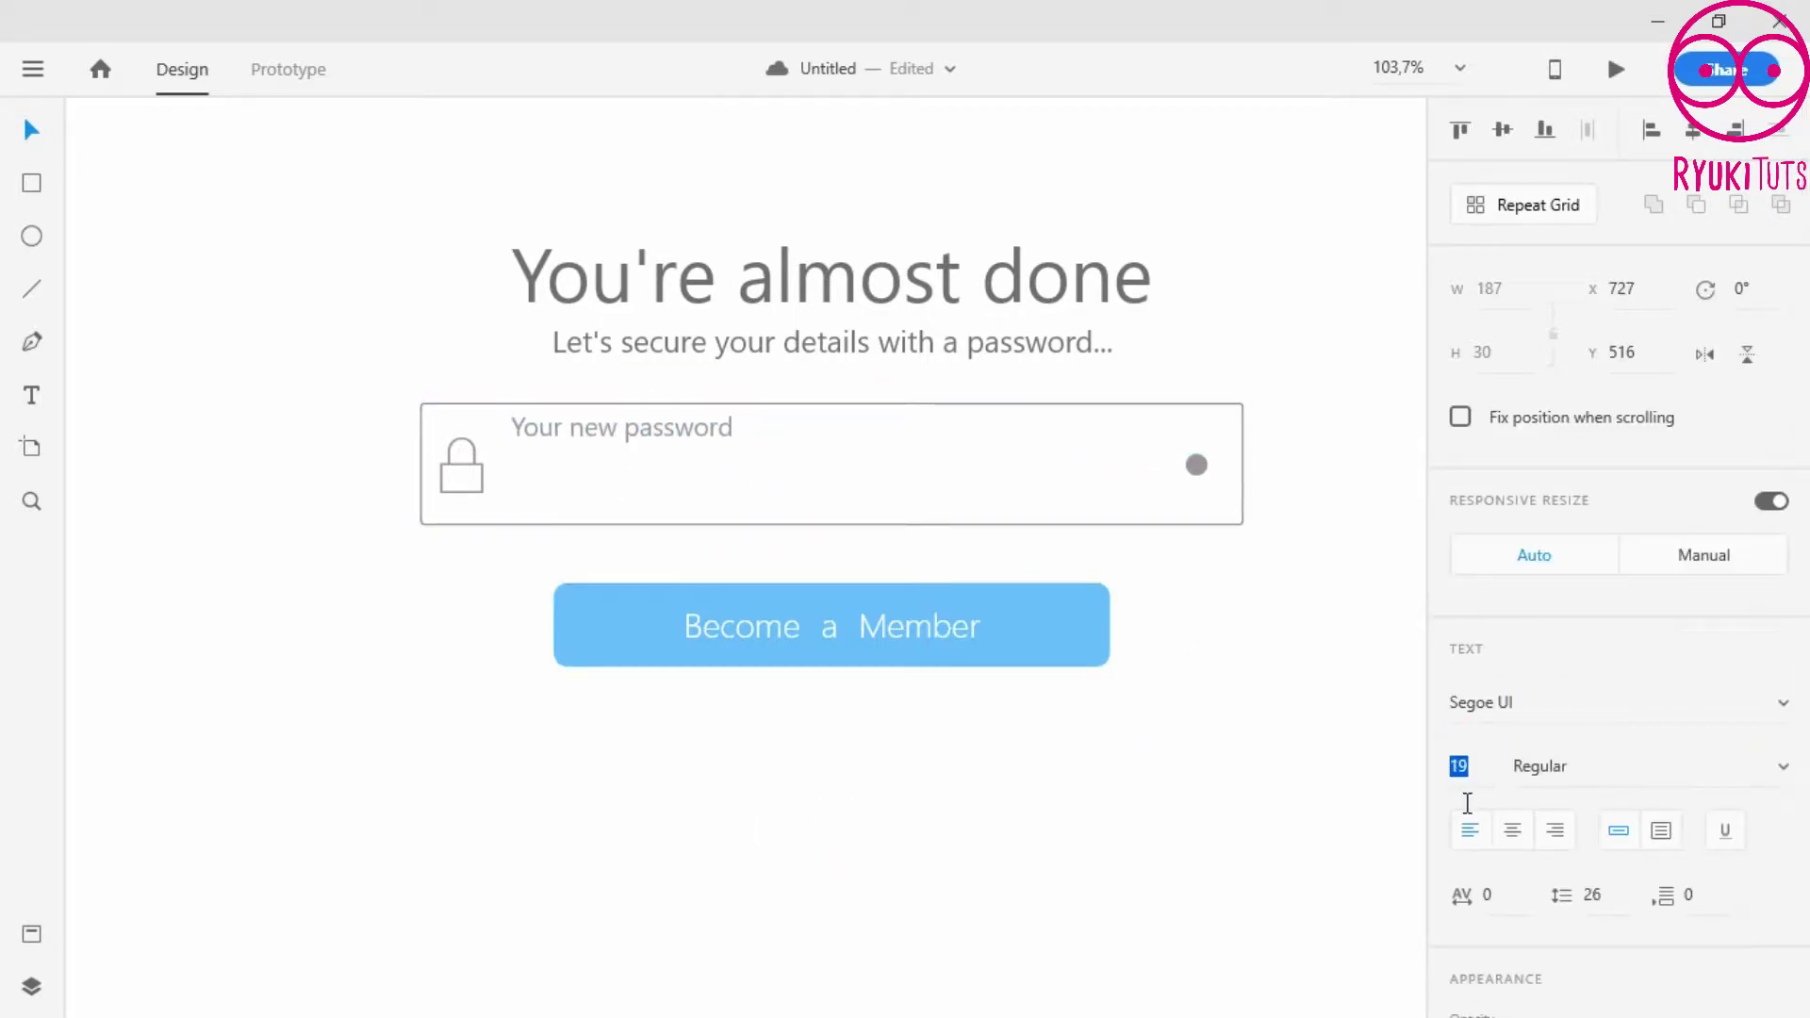
key(Up)
key(Return)
click(1060, 795)
- Place a copy of the grey status dot beneath the "Your new password" label and delete the surplus copies
click(707, 426)
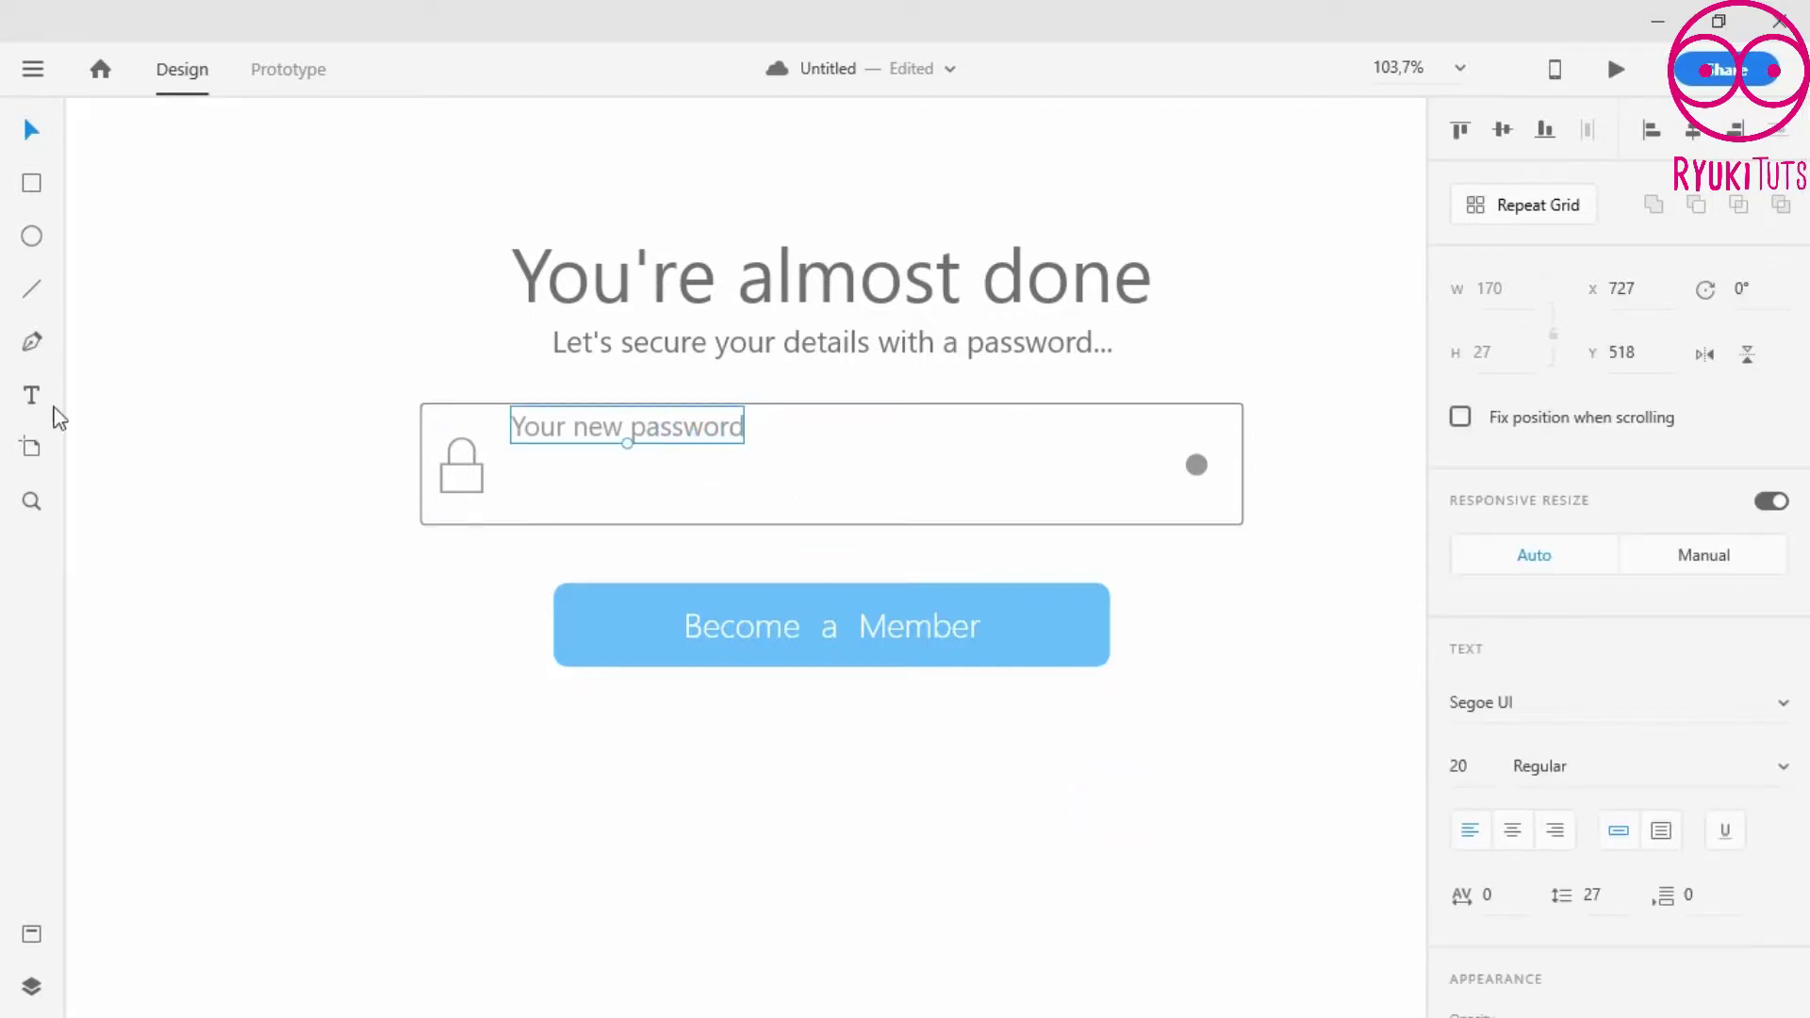
drag(1196, 464, 593, 461)
click(481, 626)
click(507, 614)
key(Delete)
click(563, 465)
key(Delete)
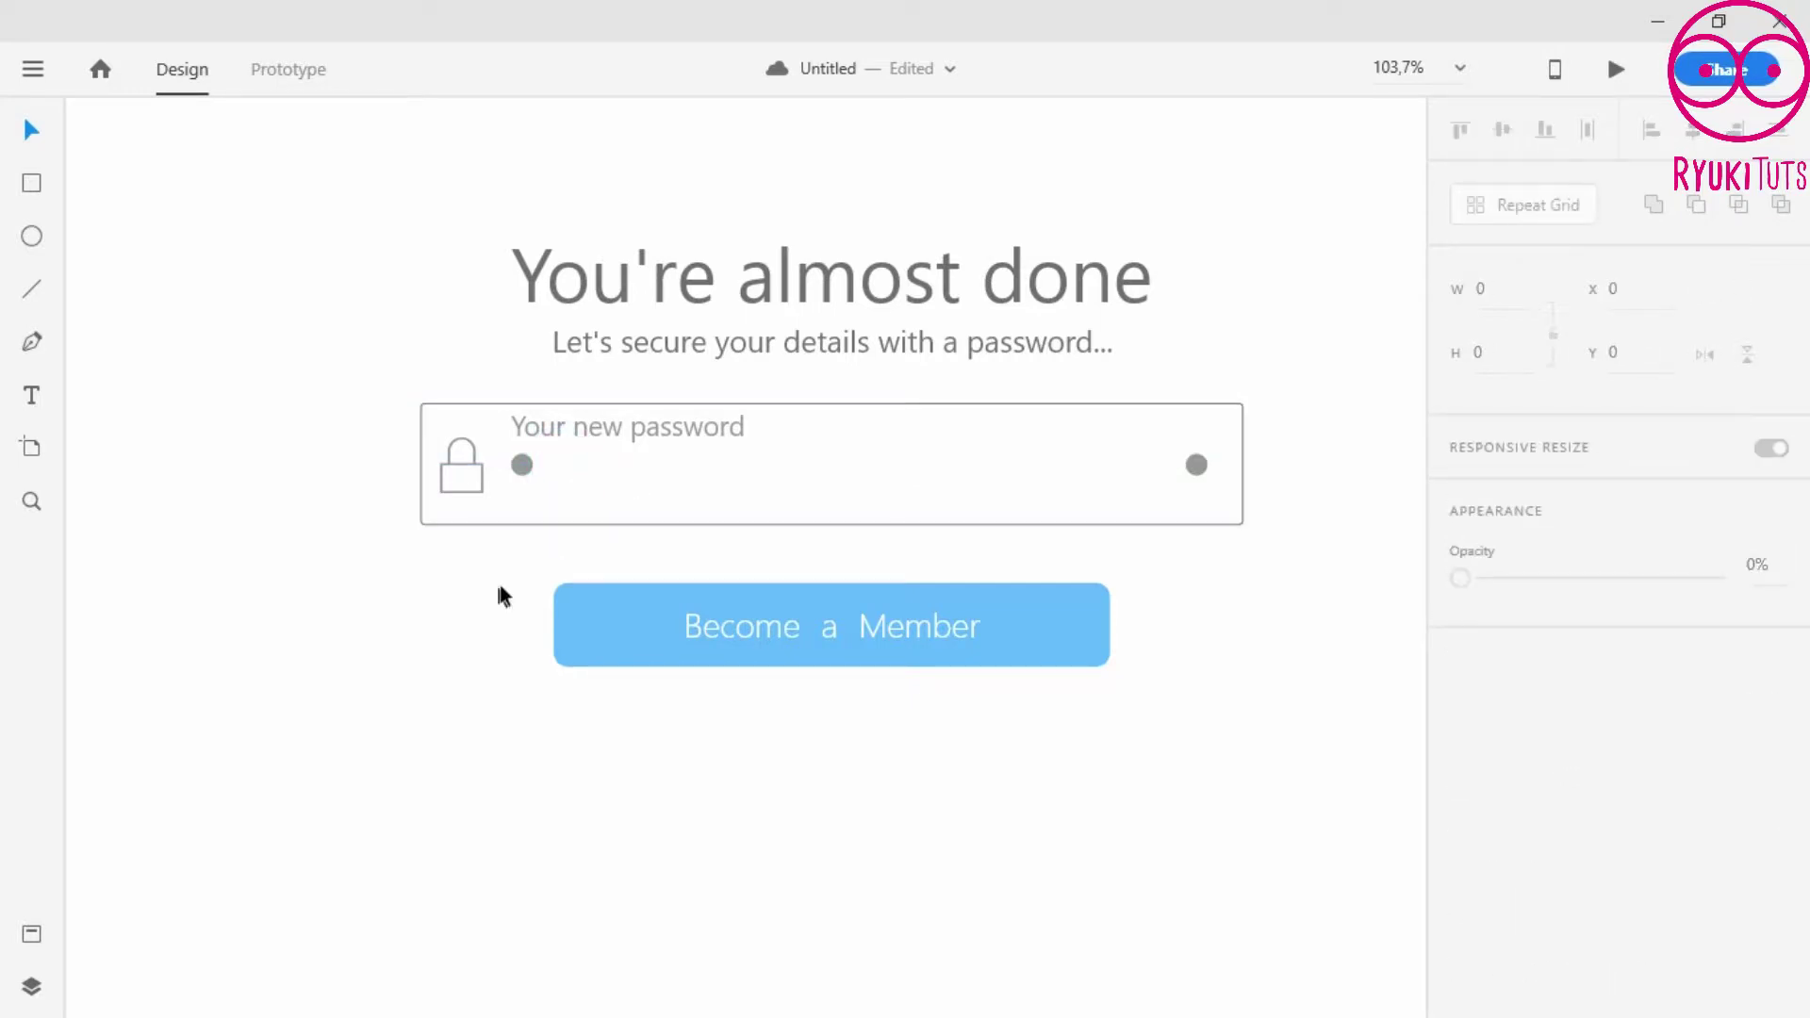
- Recolour the "Your new password" label blue using a colour copied from the Flat UI palette in the browser
click(626, 436)
scroll(1489, 792, down, 4)
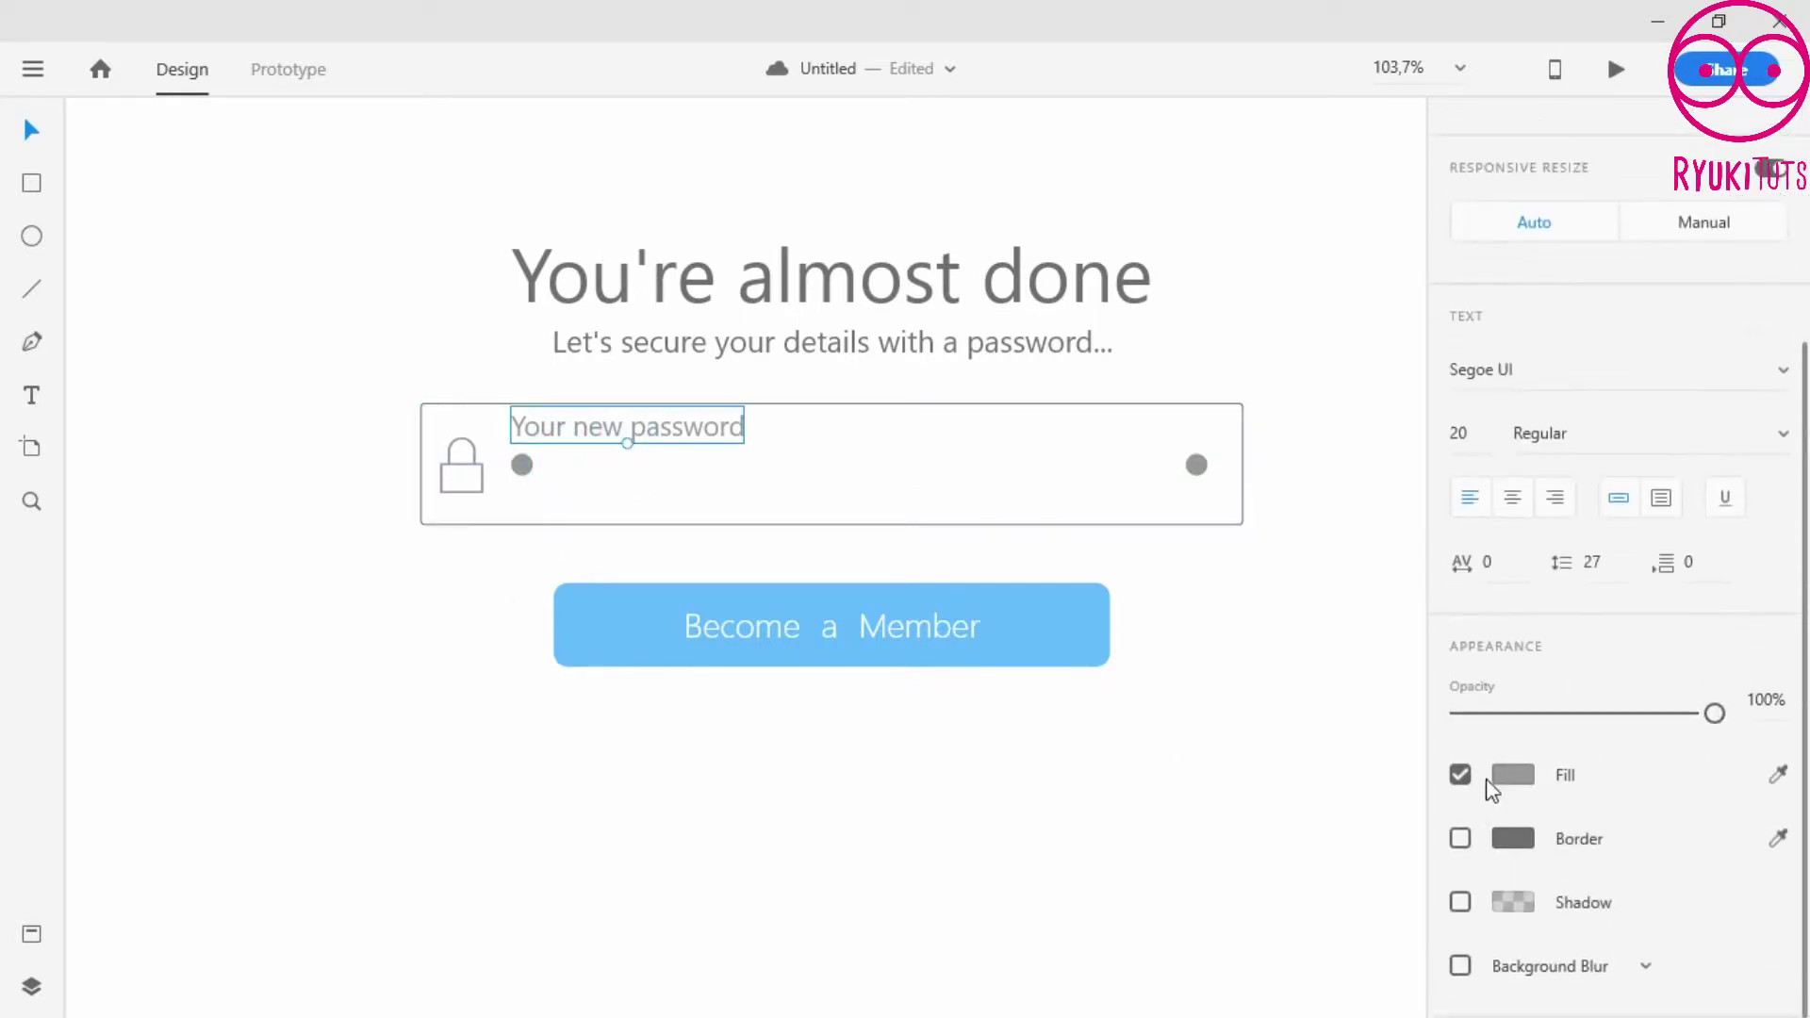
click(1504, 775)
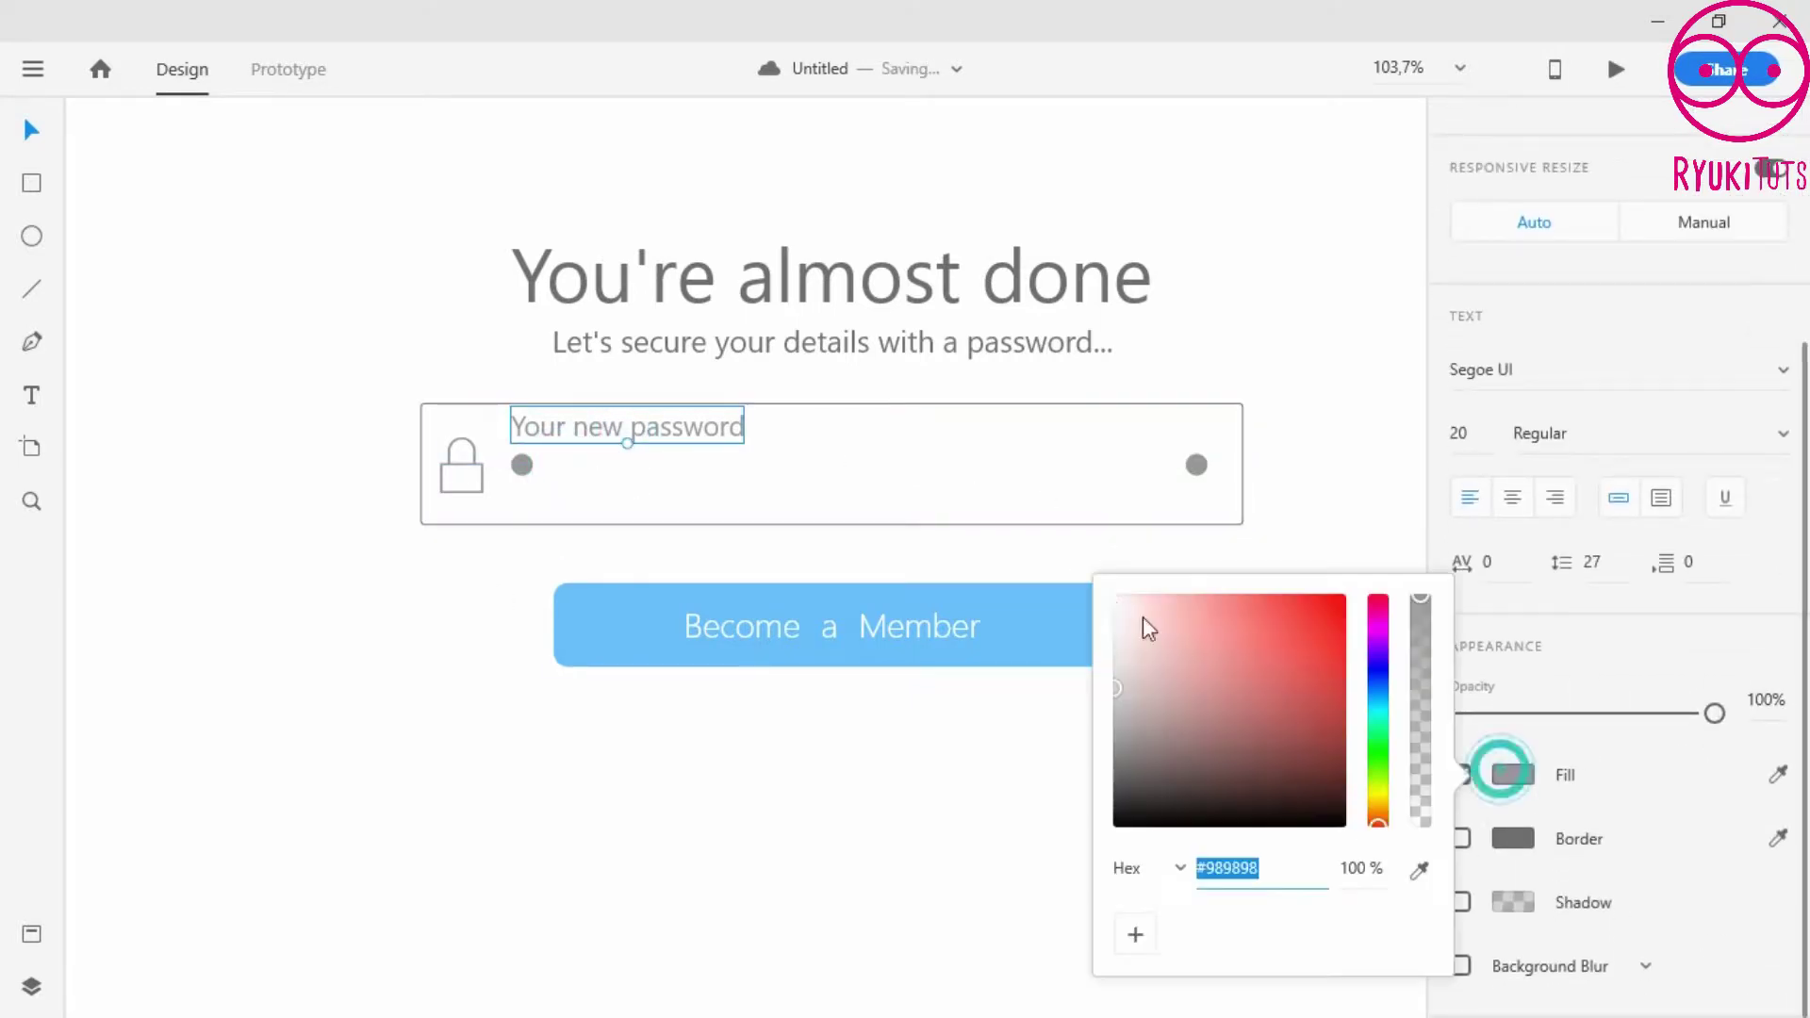
key(alt+Tab)
click(900, 287)
key(alt+Tab)
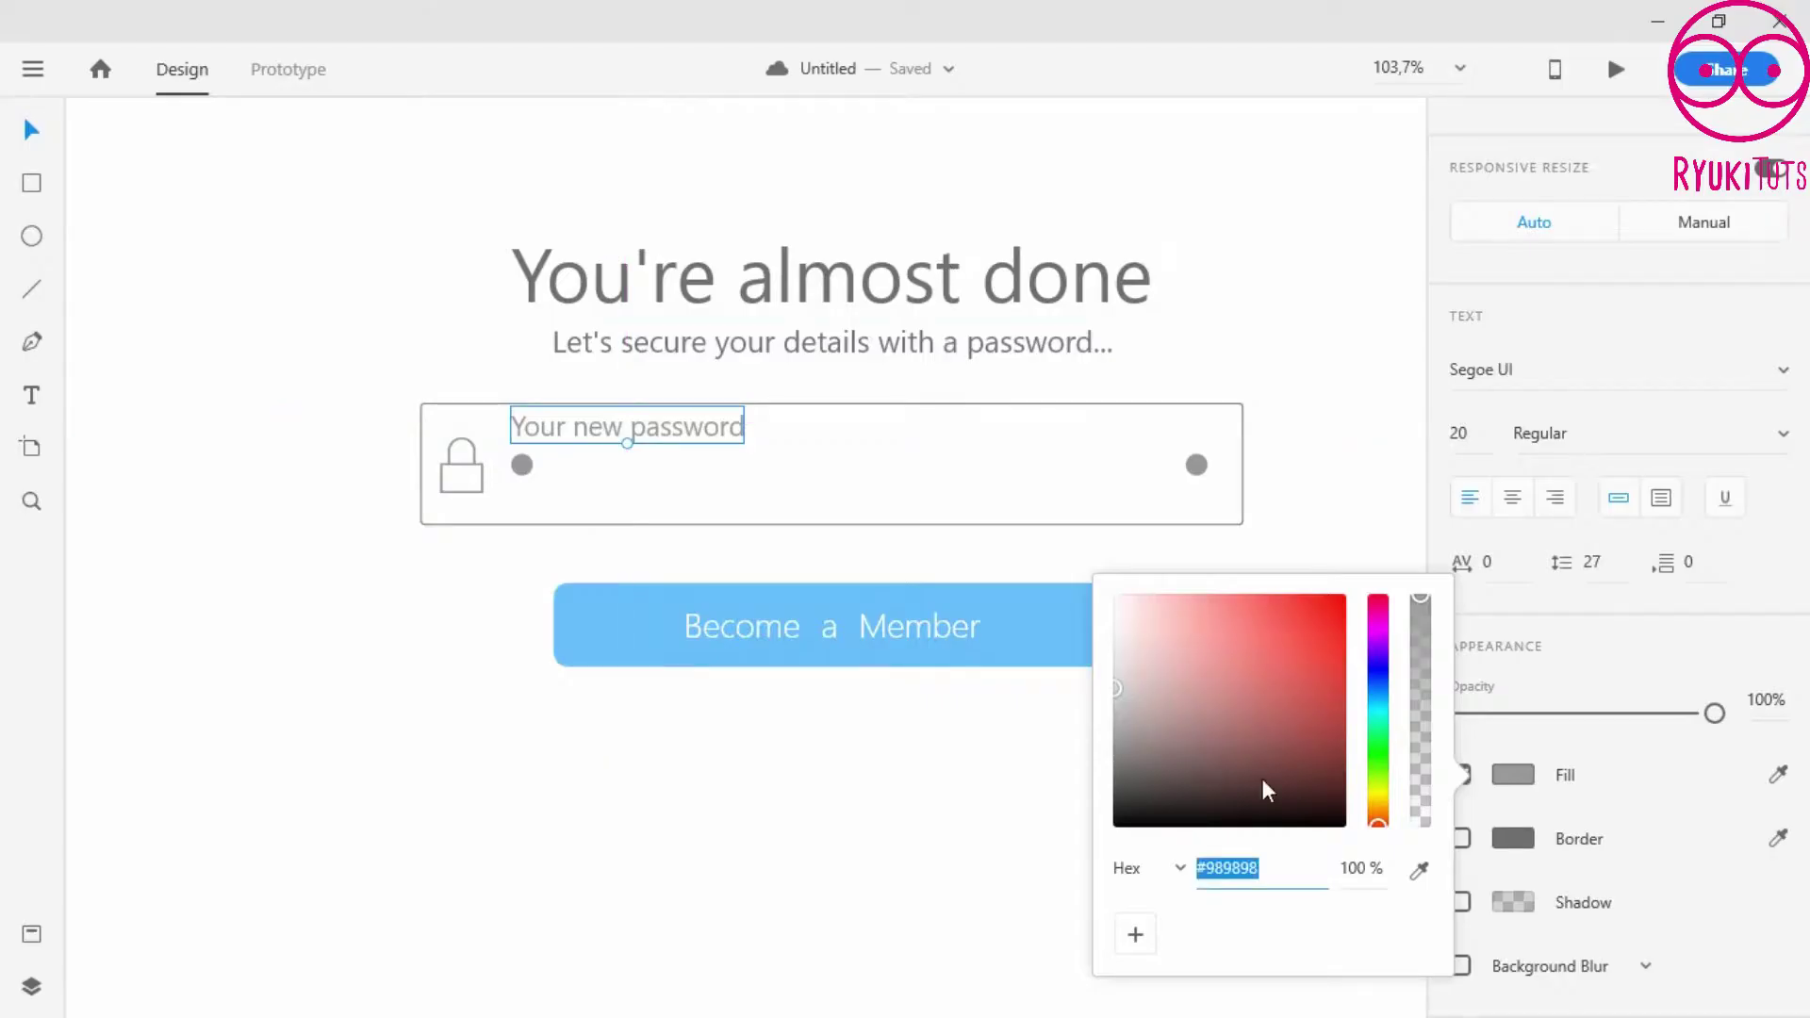
key(ctrl+v)
key(Return)
- Set the password field rectangle's border to the same blue as its label
click(924, 524)
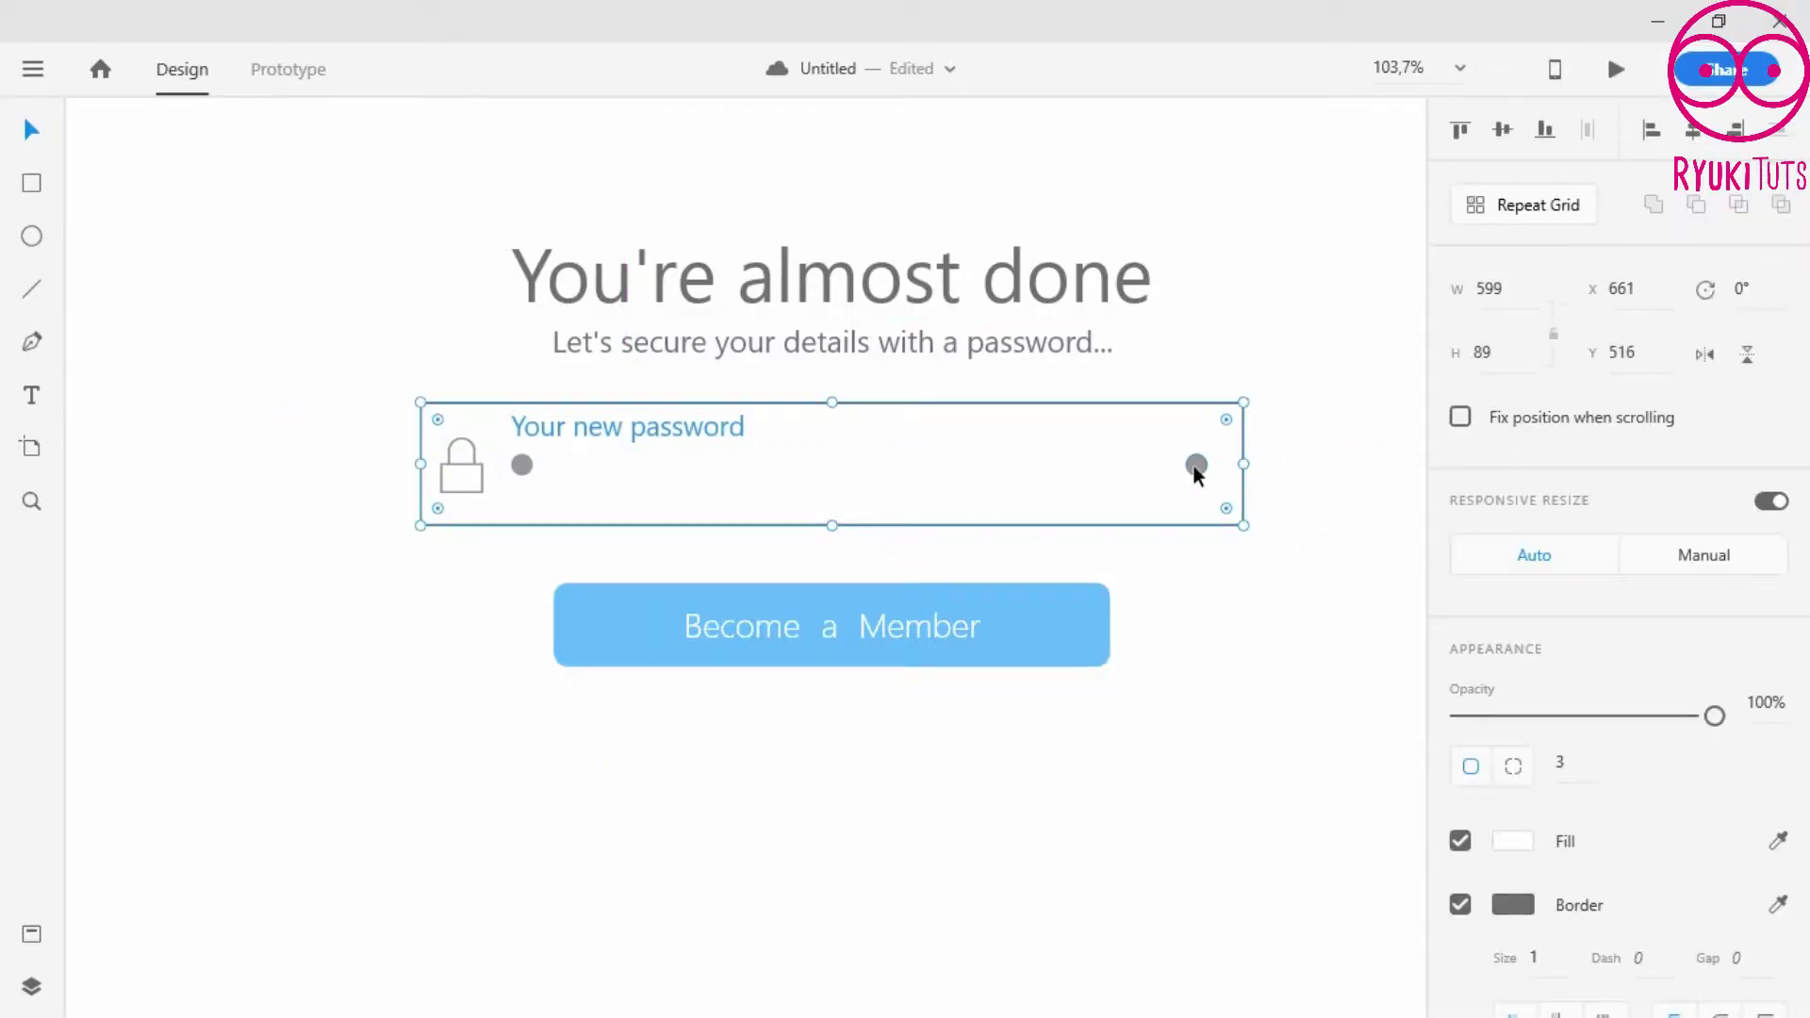
click(1460, 905)
click(1461, 905)
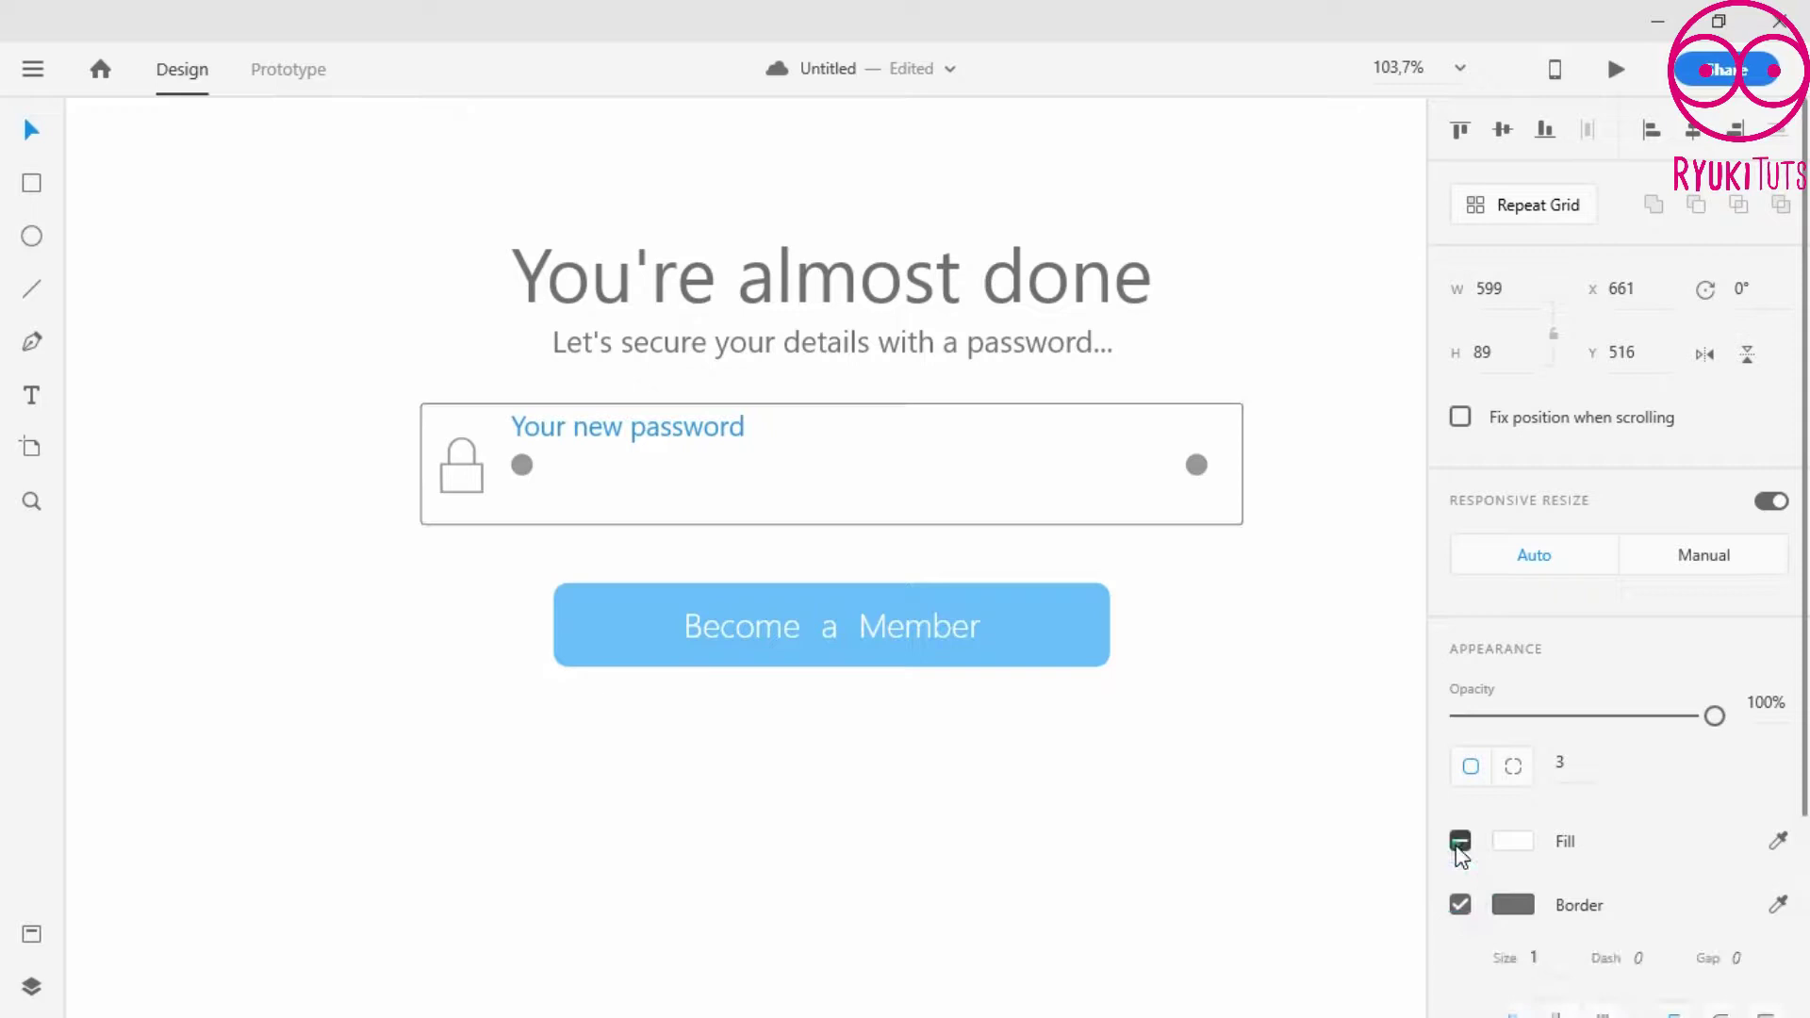
click(1512, 906)
key(ctrl+v)
key(Return)
- Fill the status dot at the far end of the password field with the same blue
click(1198, 465)
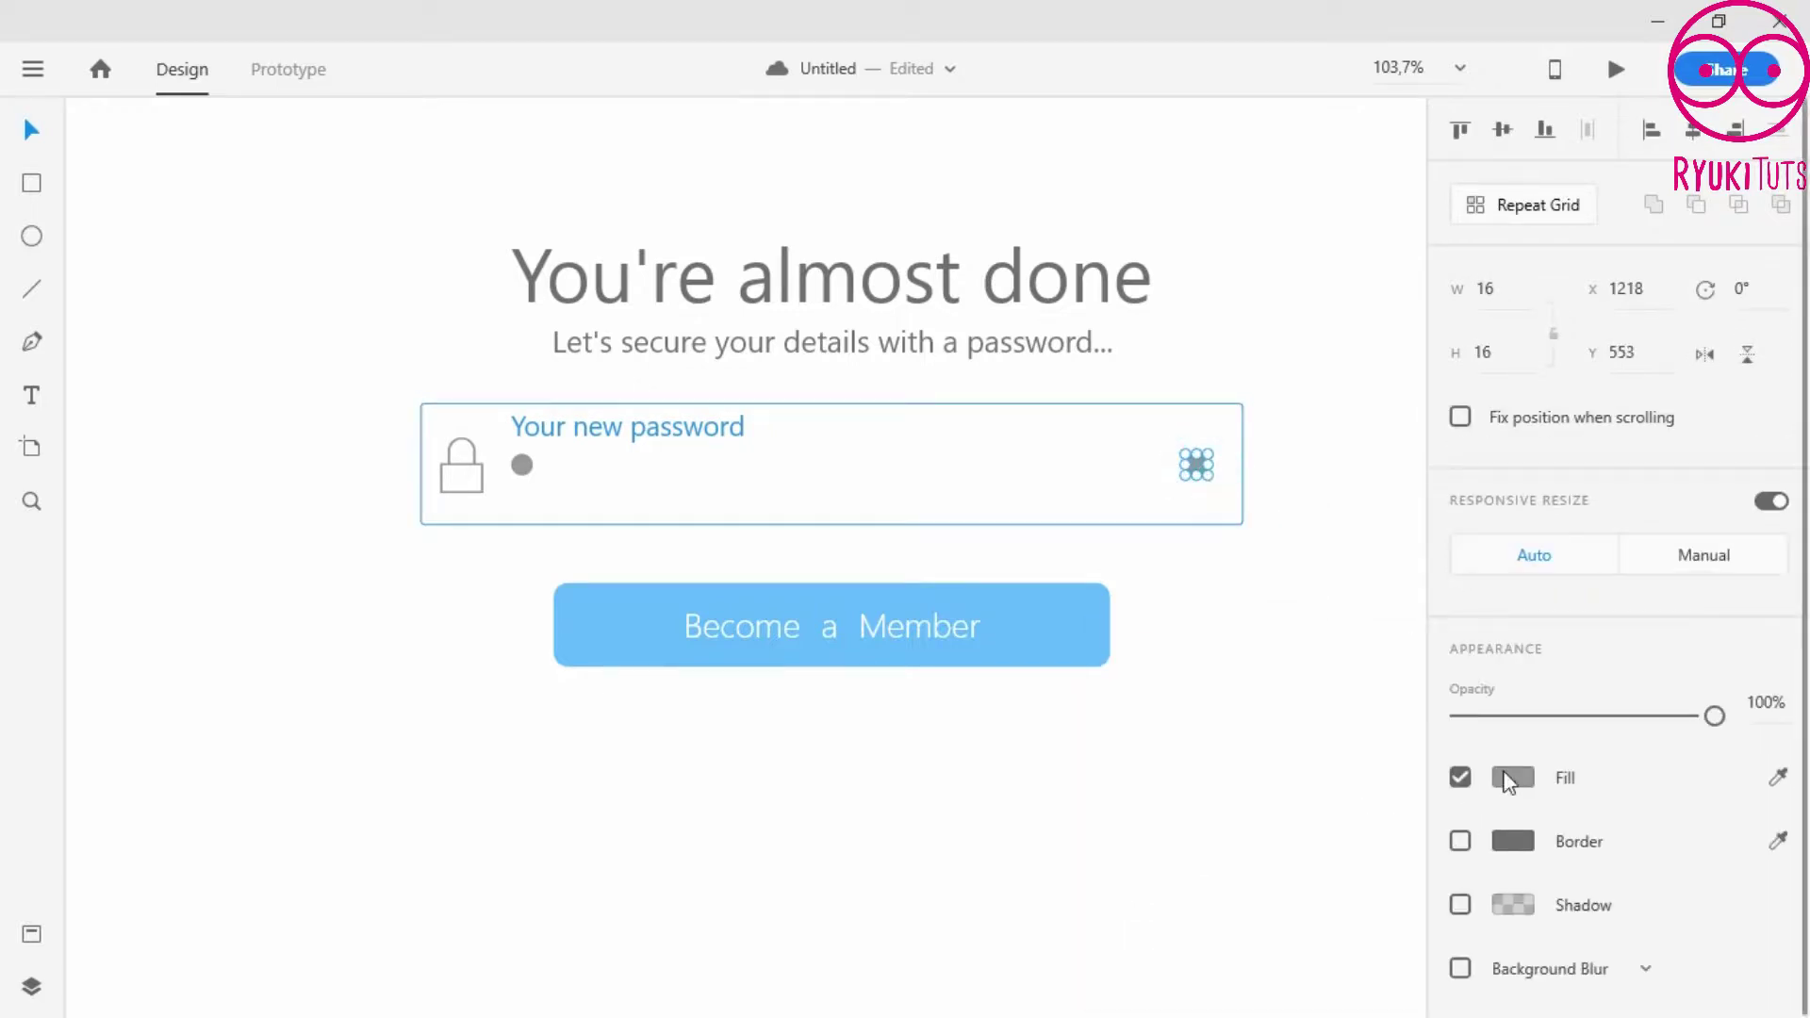
click(1510, 779)
key(ctrl+v)
click(1324, 457)
click(1226, 609)
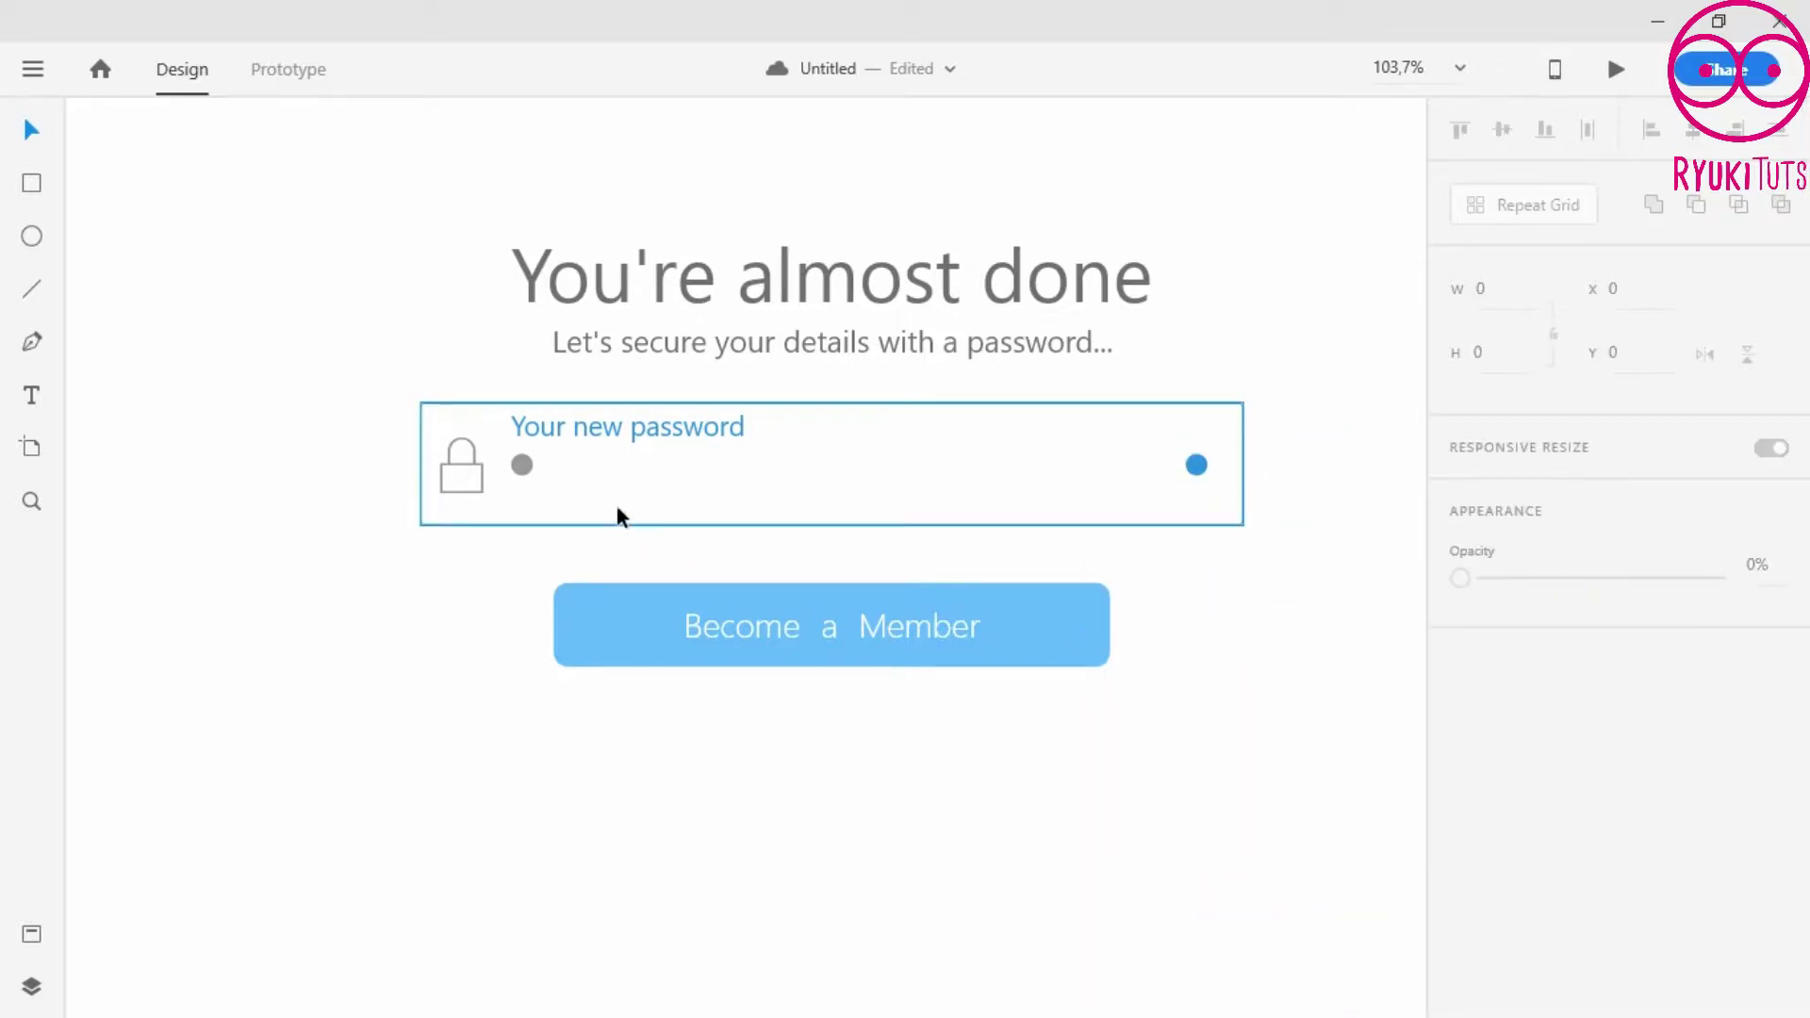
- Fill the dot beneath the "Your new password" label with a darker grey
scroll(756, 529, down, 3)
click(575, 479)
click(1513, 778)
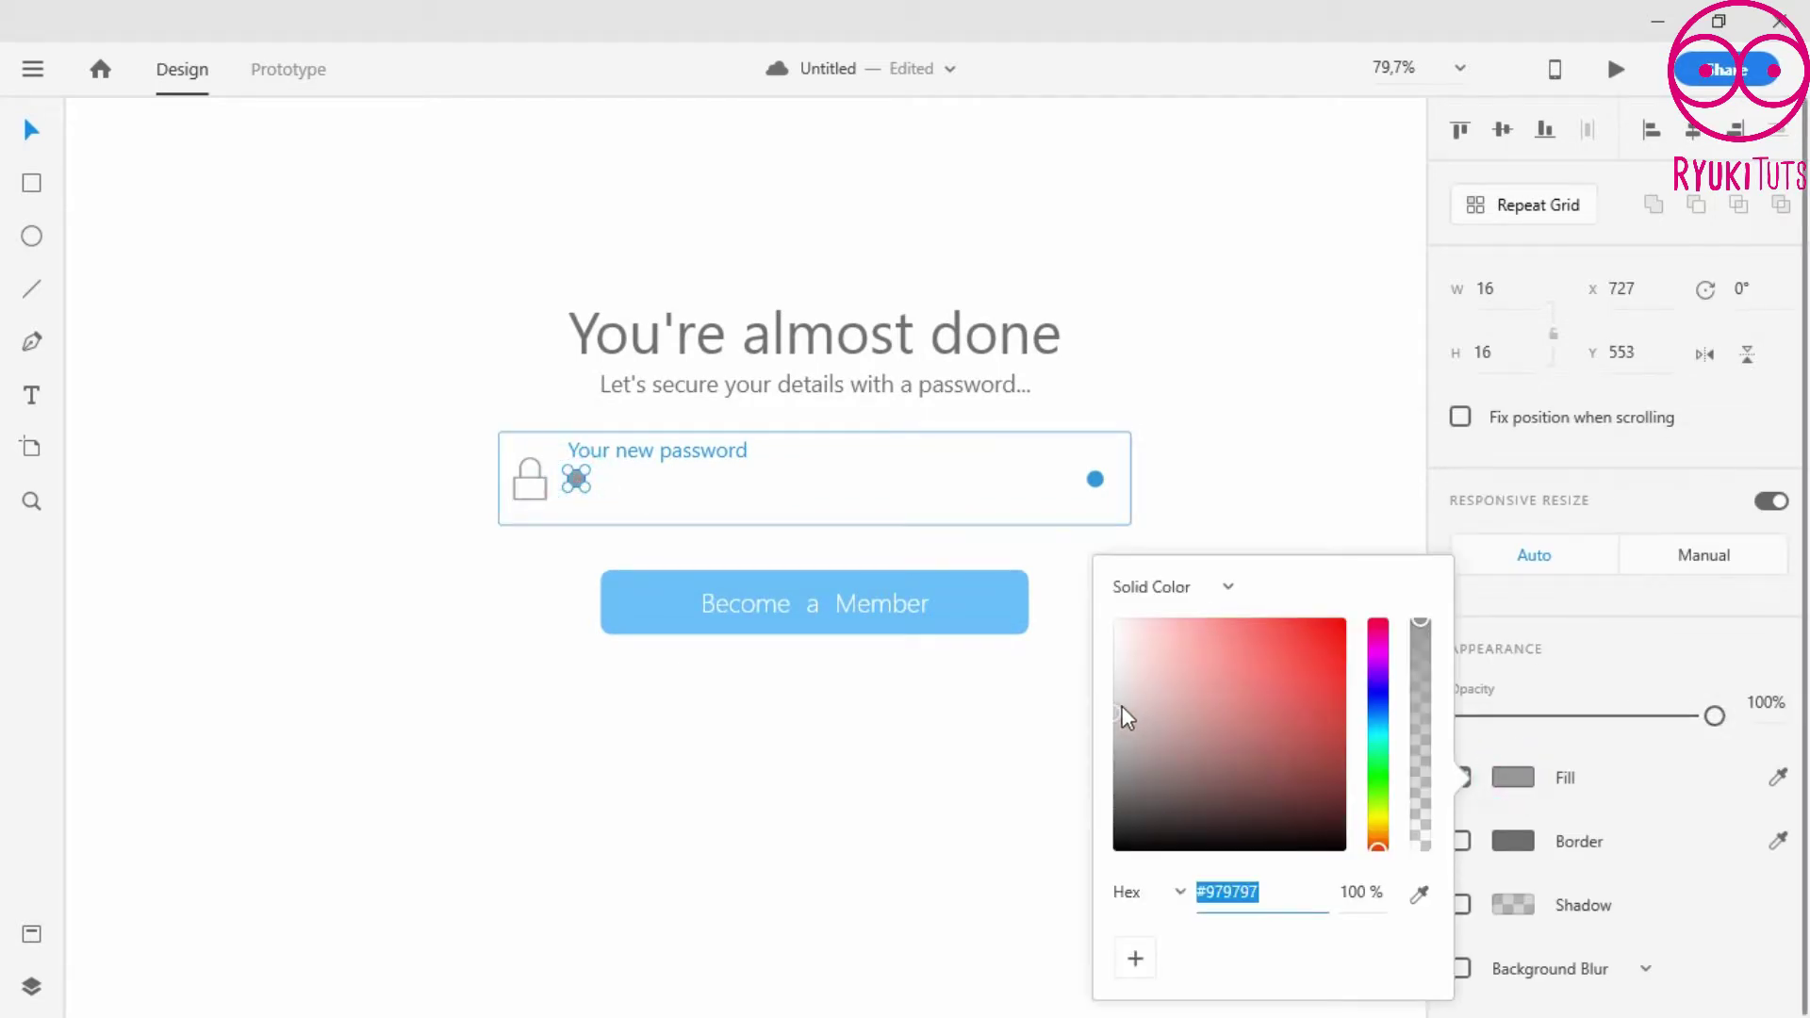
click(1212, 522)
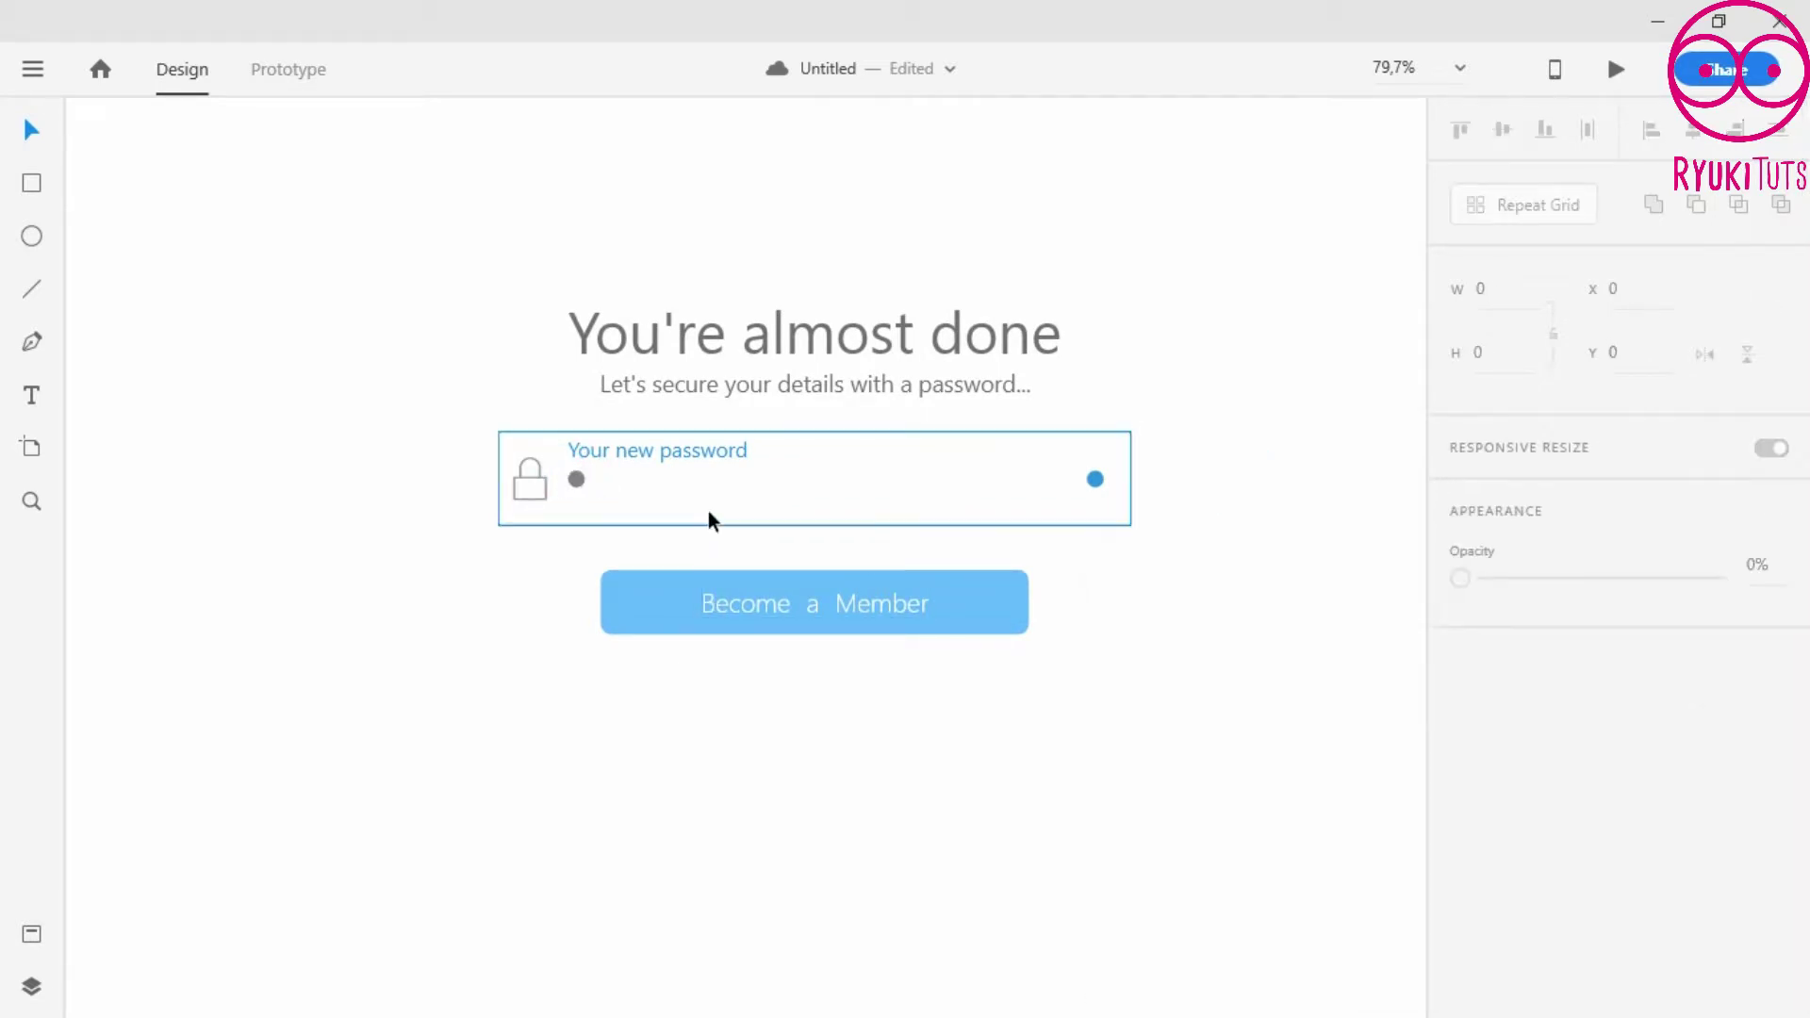
- Duplicate the artboard and place a copy of the grey password dot beside the first one
scroll(647, 529, down, 4)
scroll(471, 359, down, 1)
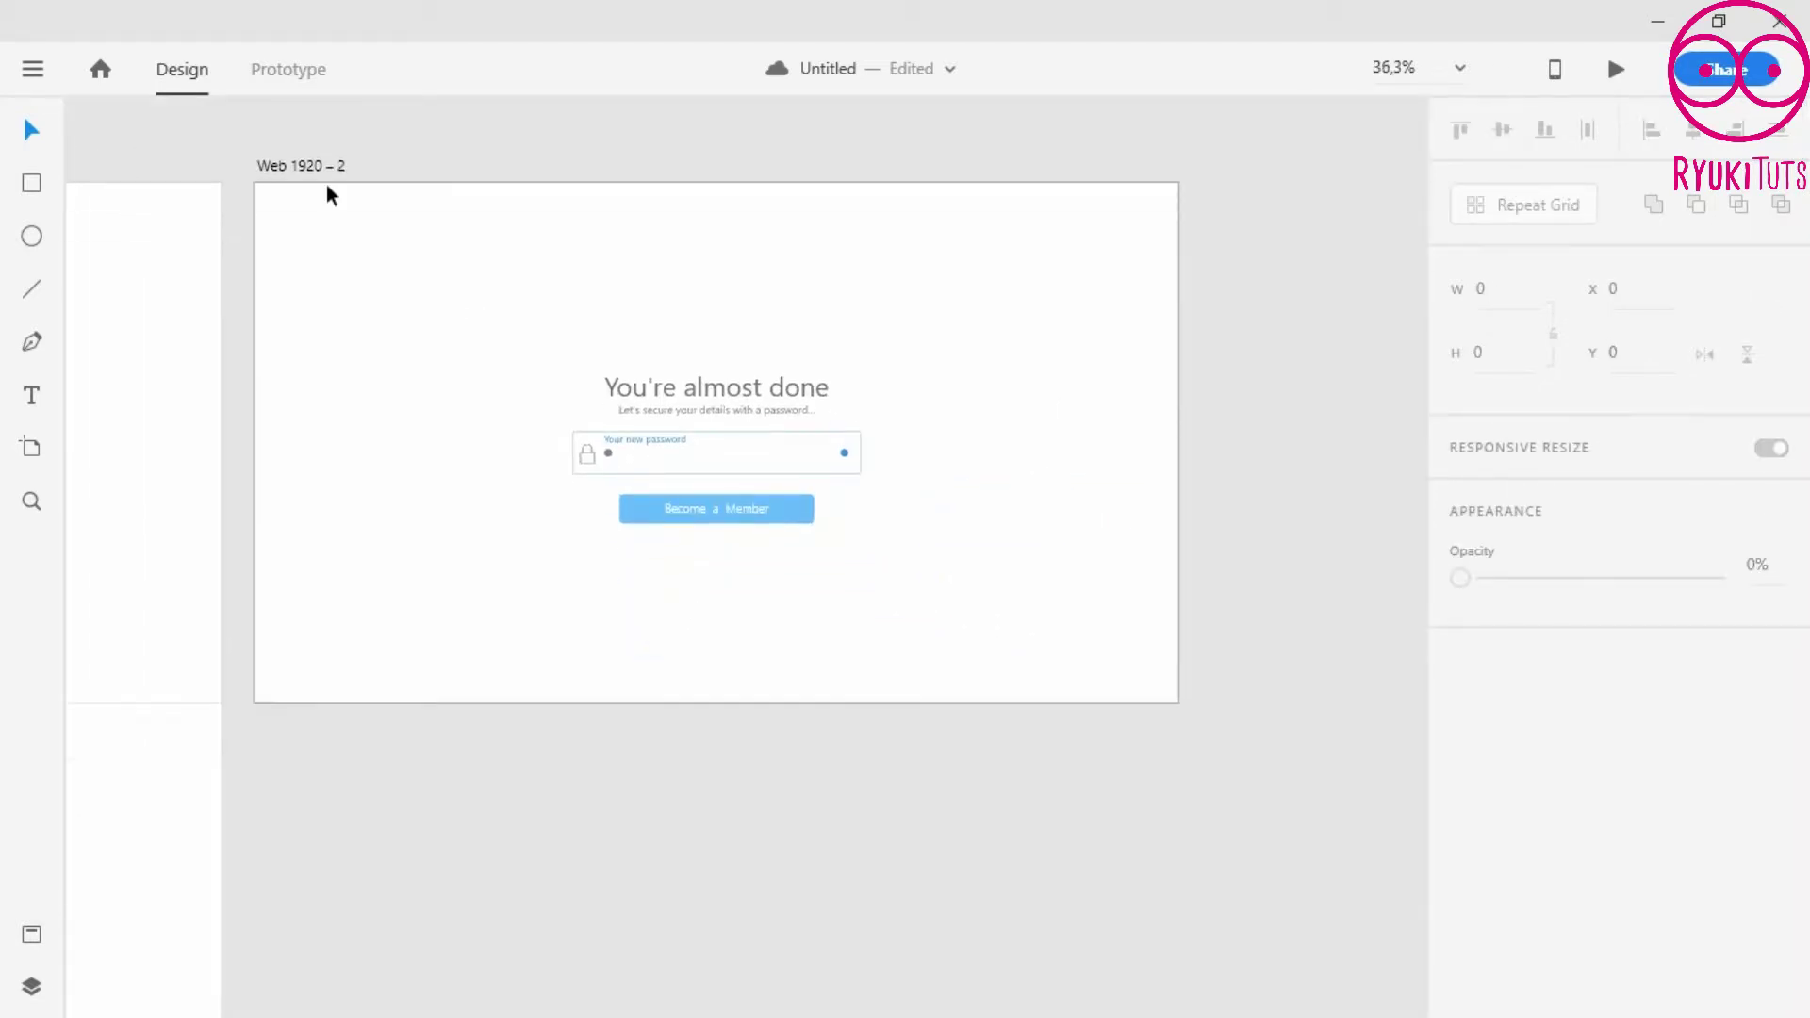
click(289, 168)
scroll(677, 613, up, 4)
scroll(647, 557, up, 4)
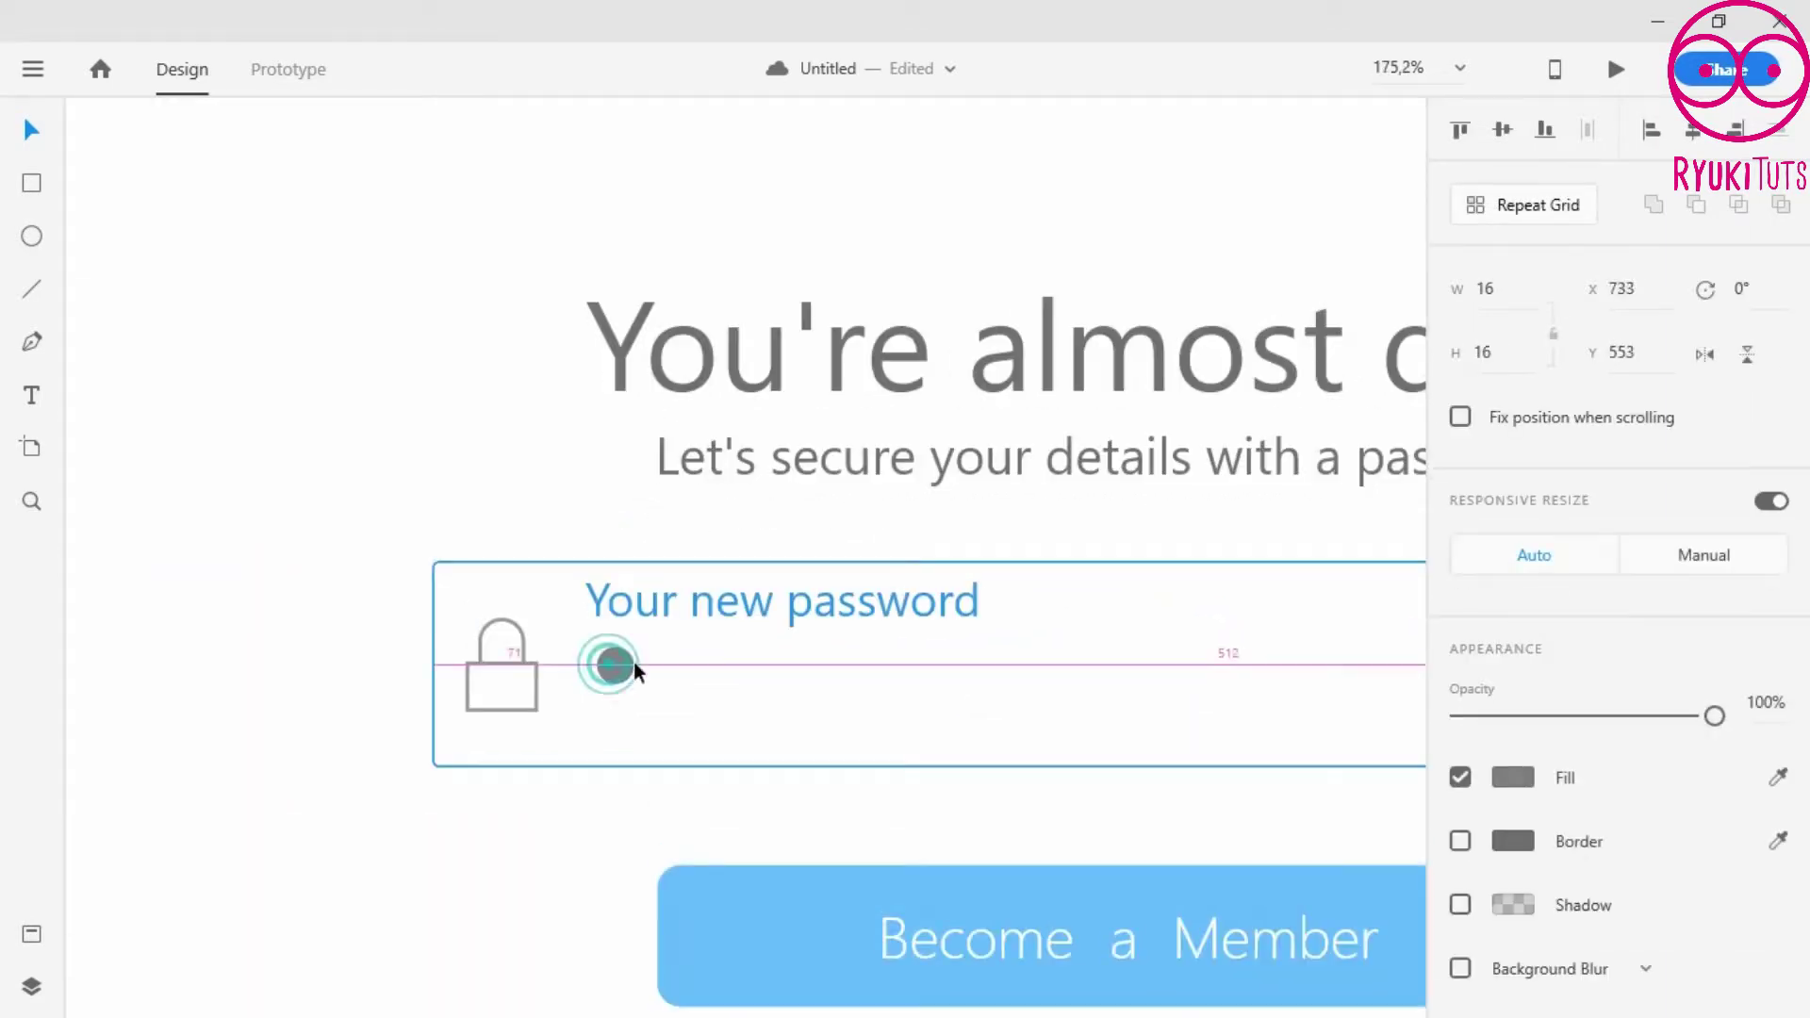
drag(606, 659, 679, 659)
click(633, 829)
- Duplicate the two-dot artboard and add a third grey password dot at X 789 in line with the others
scroll(948, 585, down, 4)
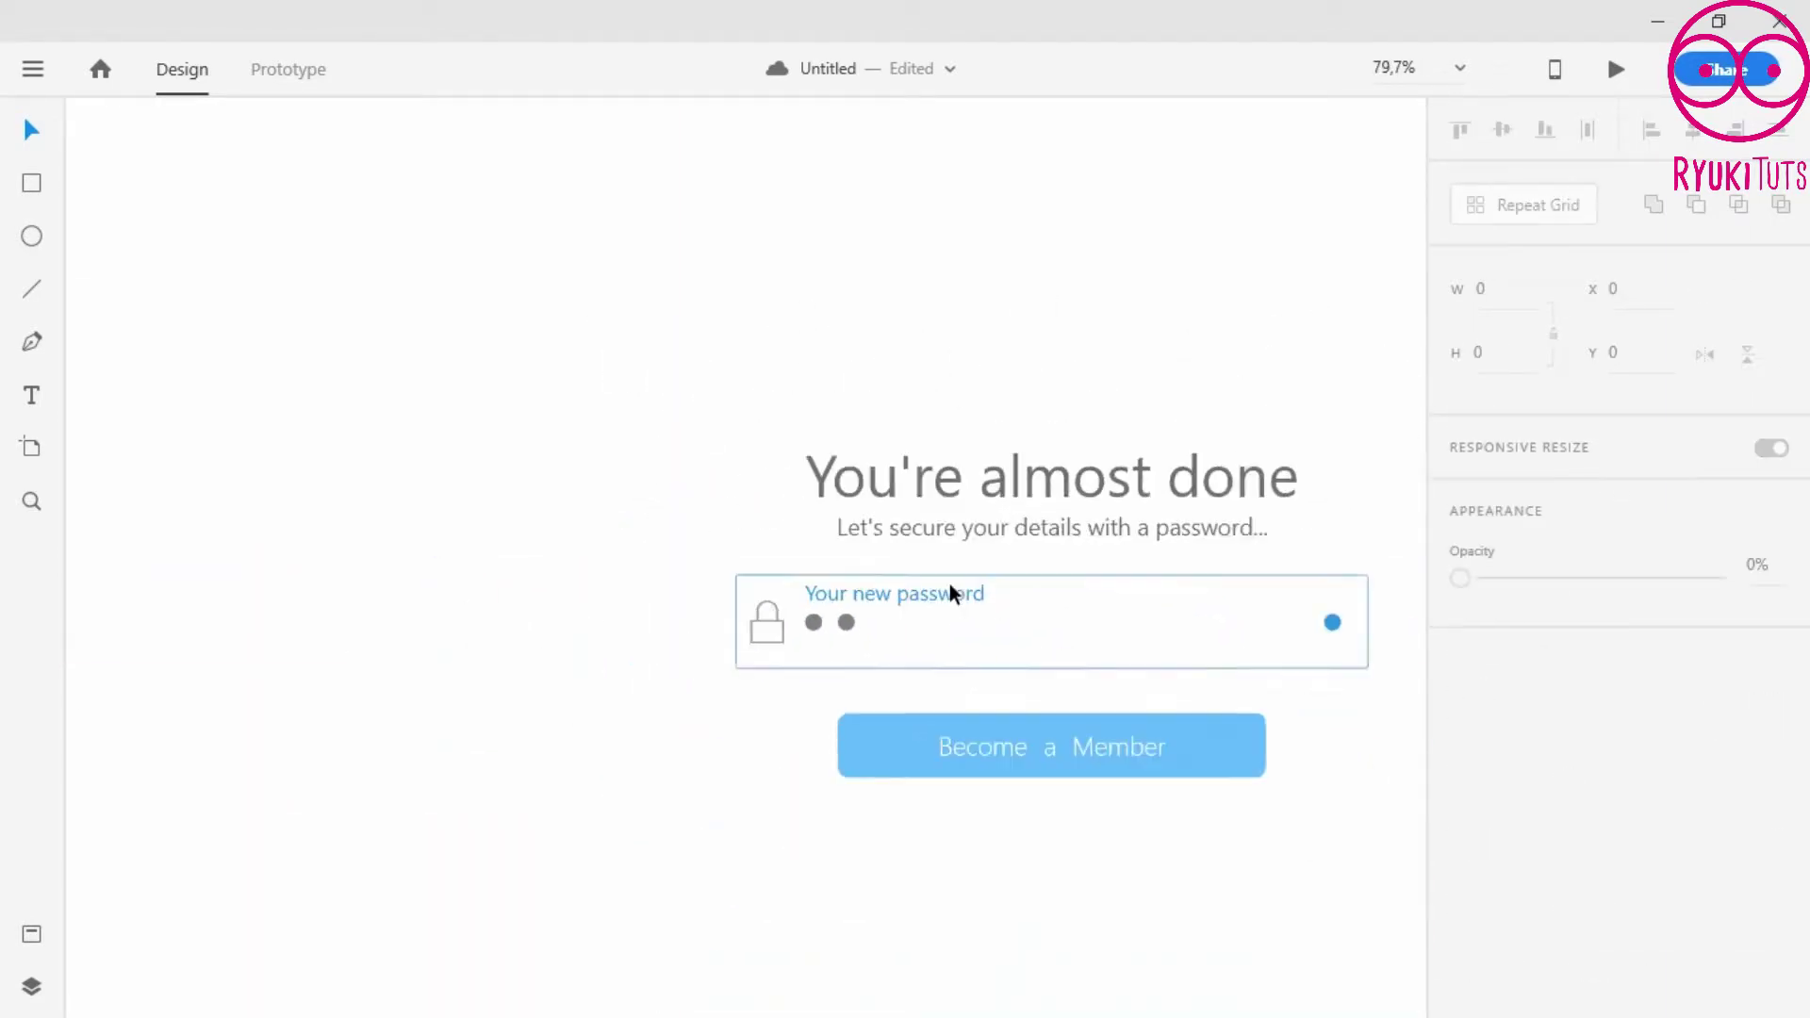
scroll(1130, 625, down, 1)
scroll(1130, 624, down, 1)
click(524, 253)
key(ctrl+3)
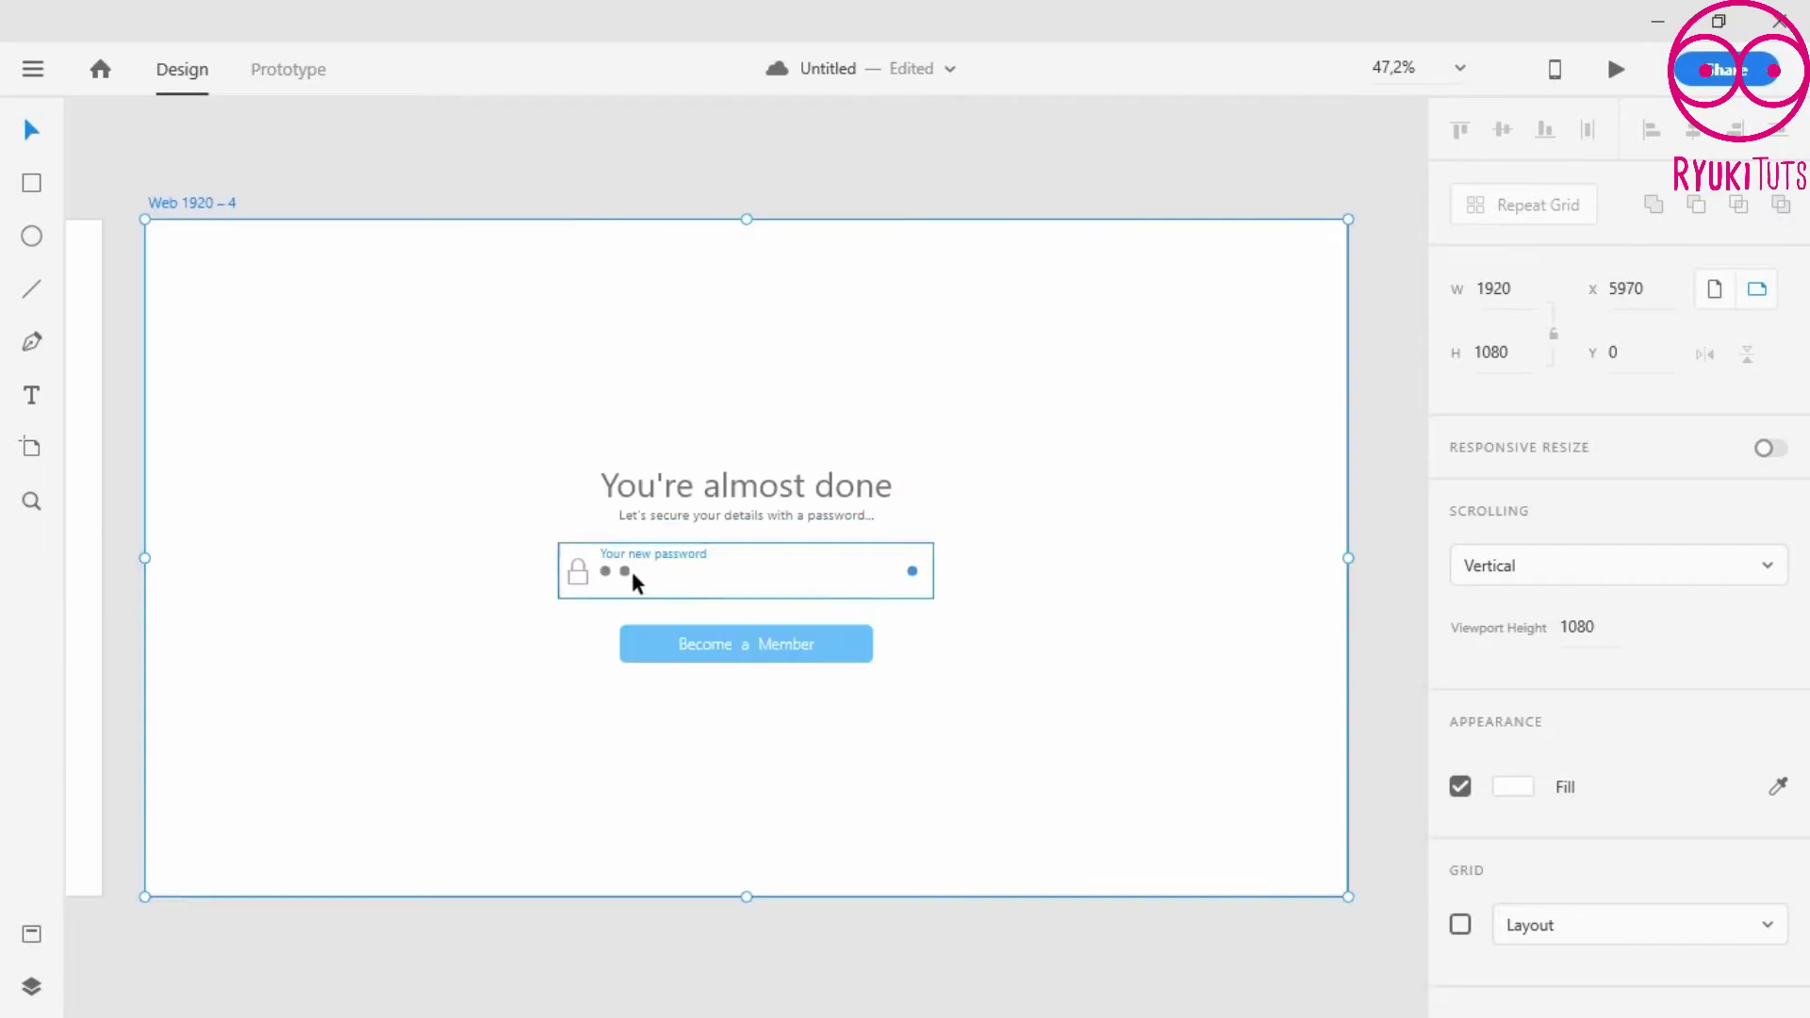
scroll(613, 566, up, 3)
drag(599, 533, 647, 536)
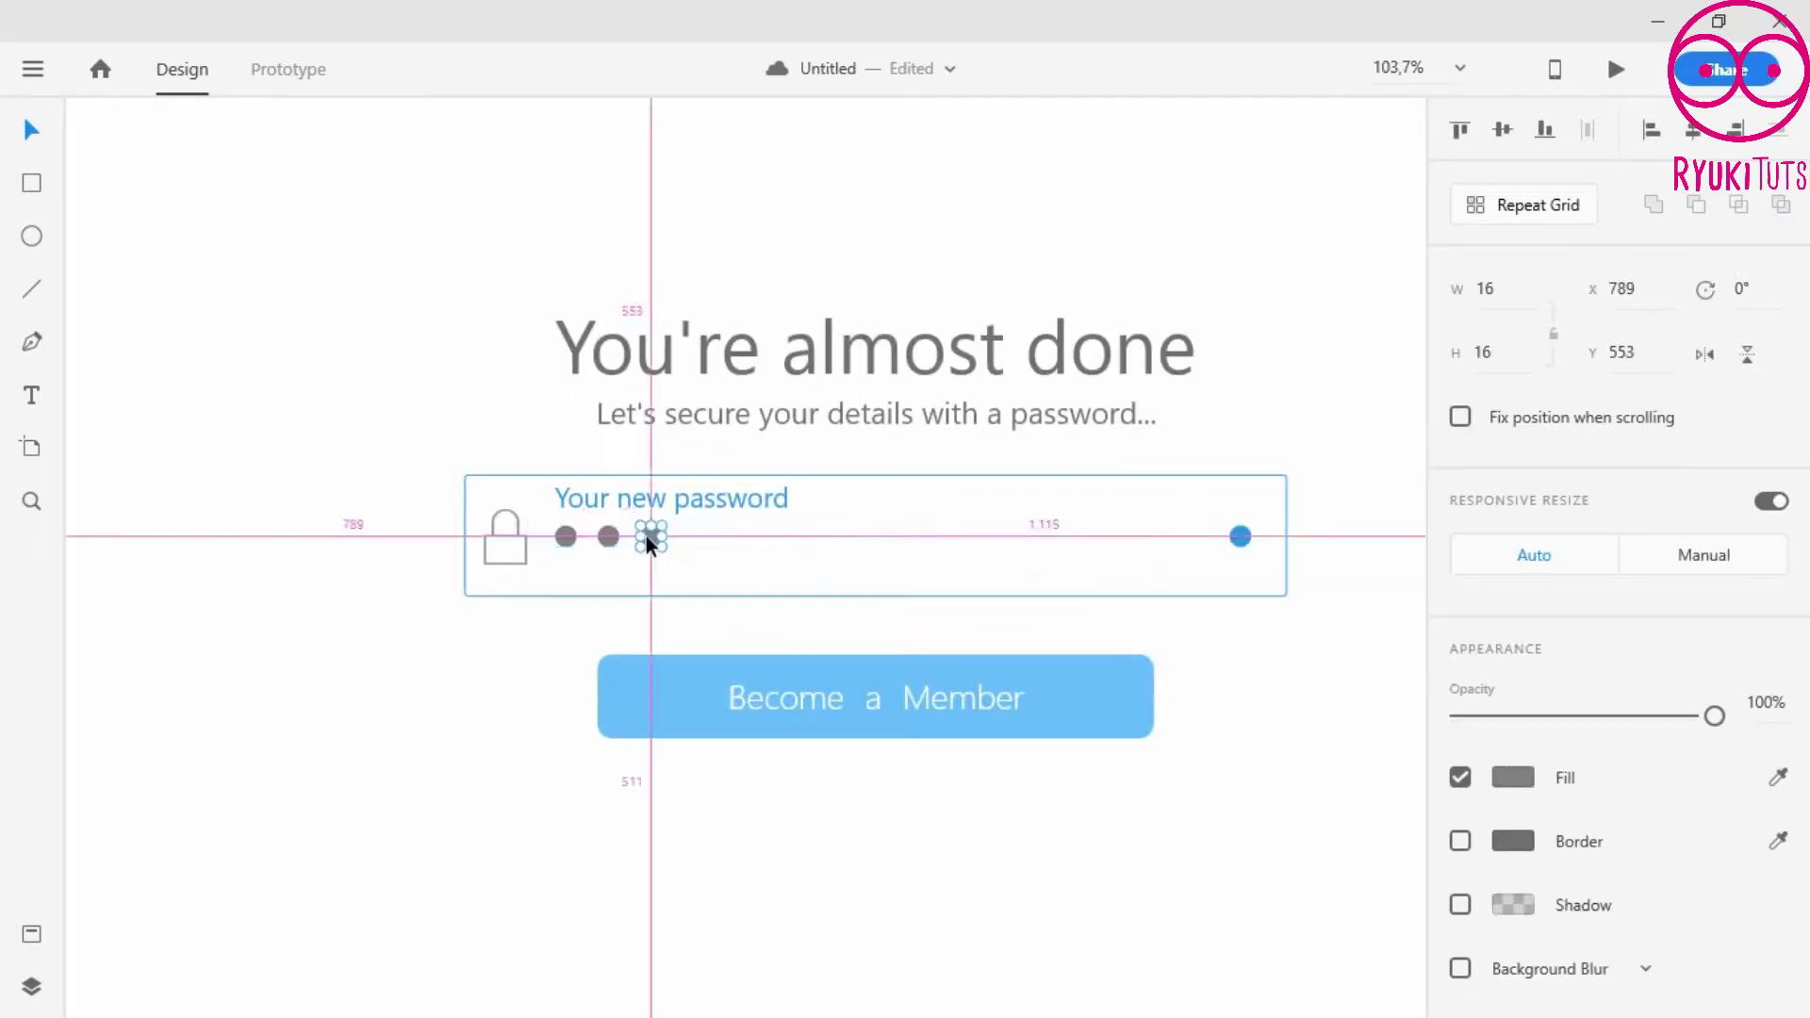
click(714, 519)
- Duplicate the artboard that shows three password dots
scroll(717, 510, down, 1)
scroll(650, 500, down, 5)
click(541, 330)
key(ctrl+d)
click(704, 768)
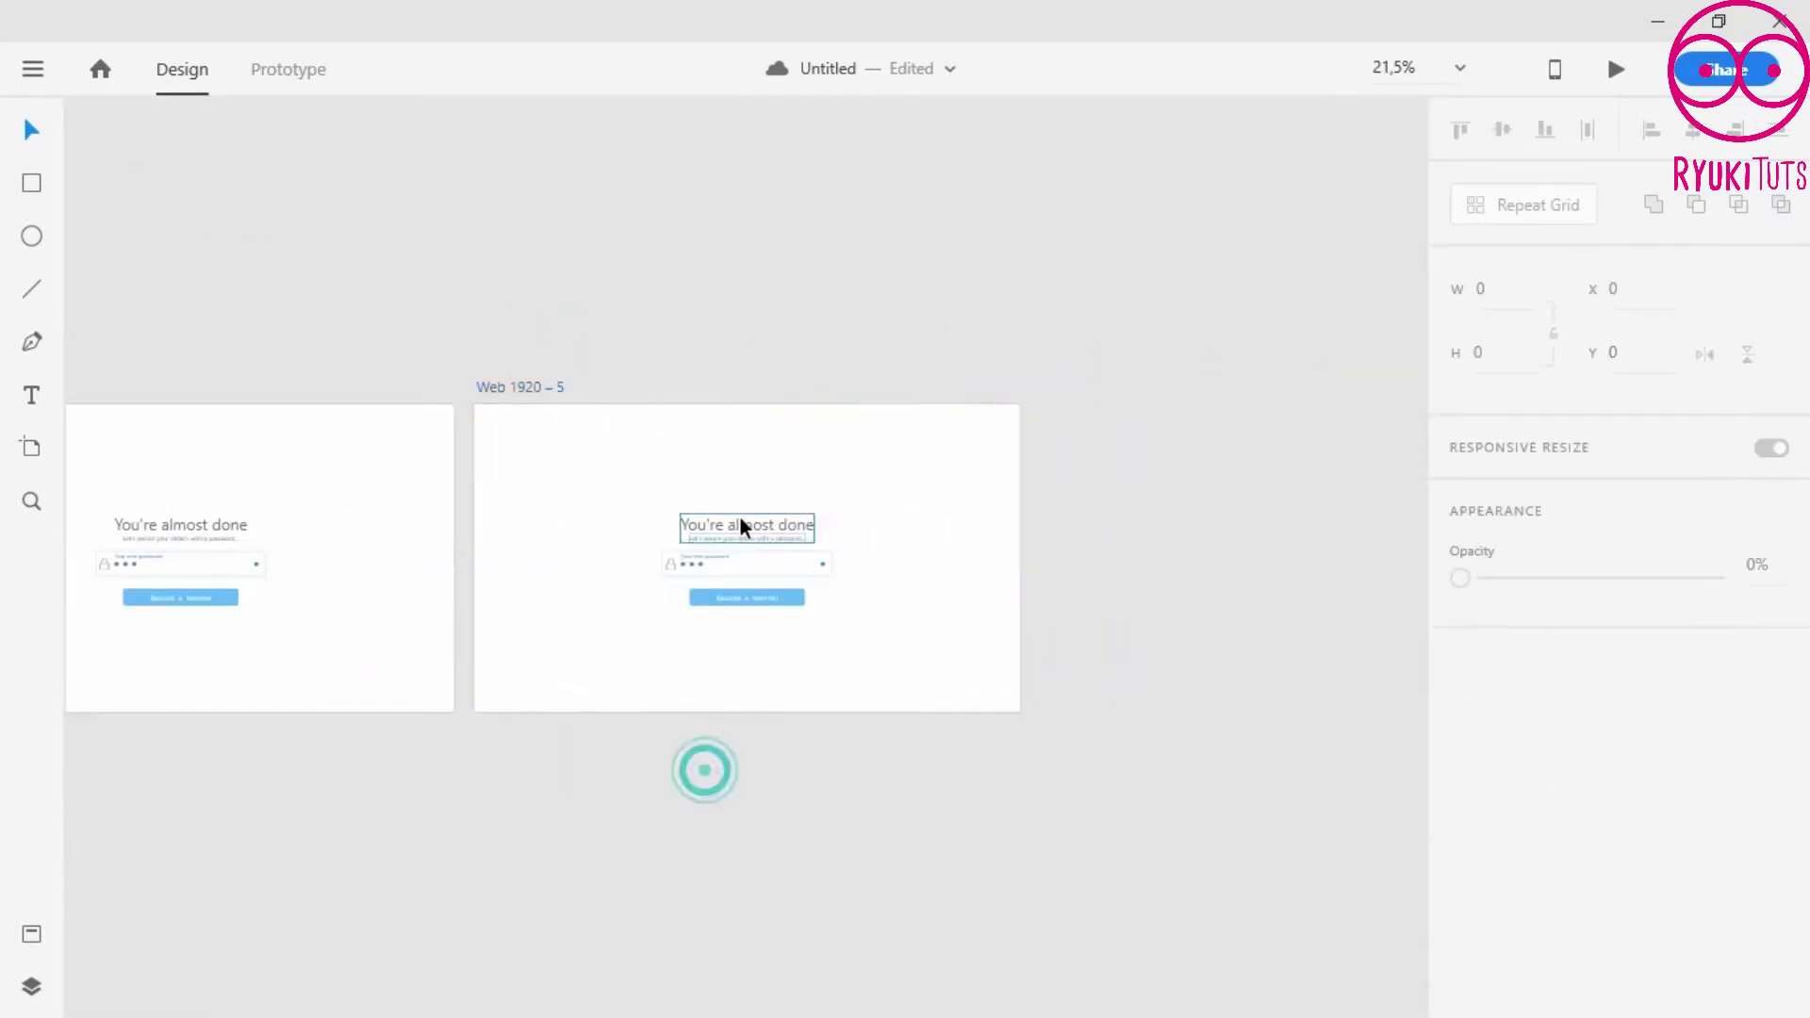
- Replace the label text above the three dots with "You're password is pretty weak!"
scroll(735, 523, up, 7)
double_click(640, 722)
text(You)
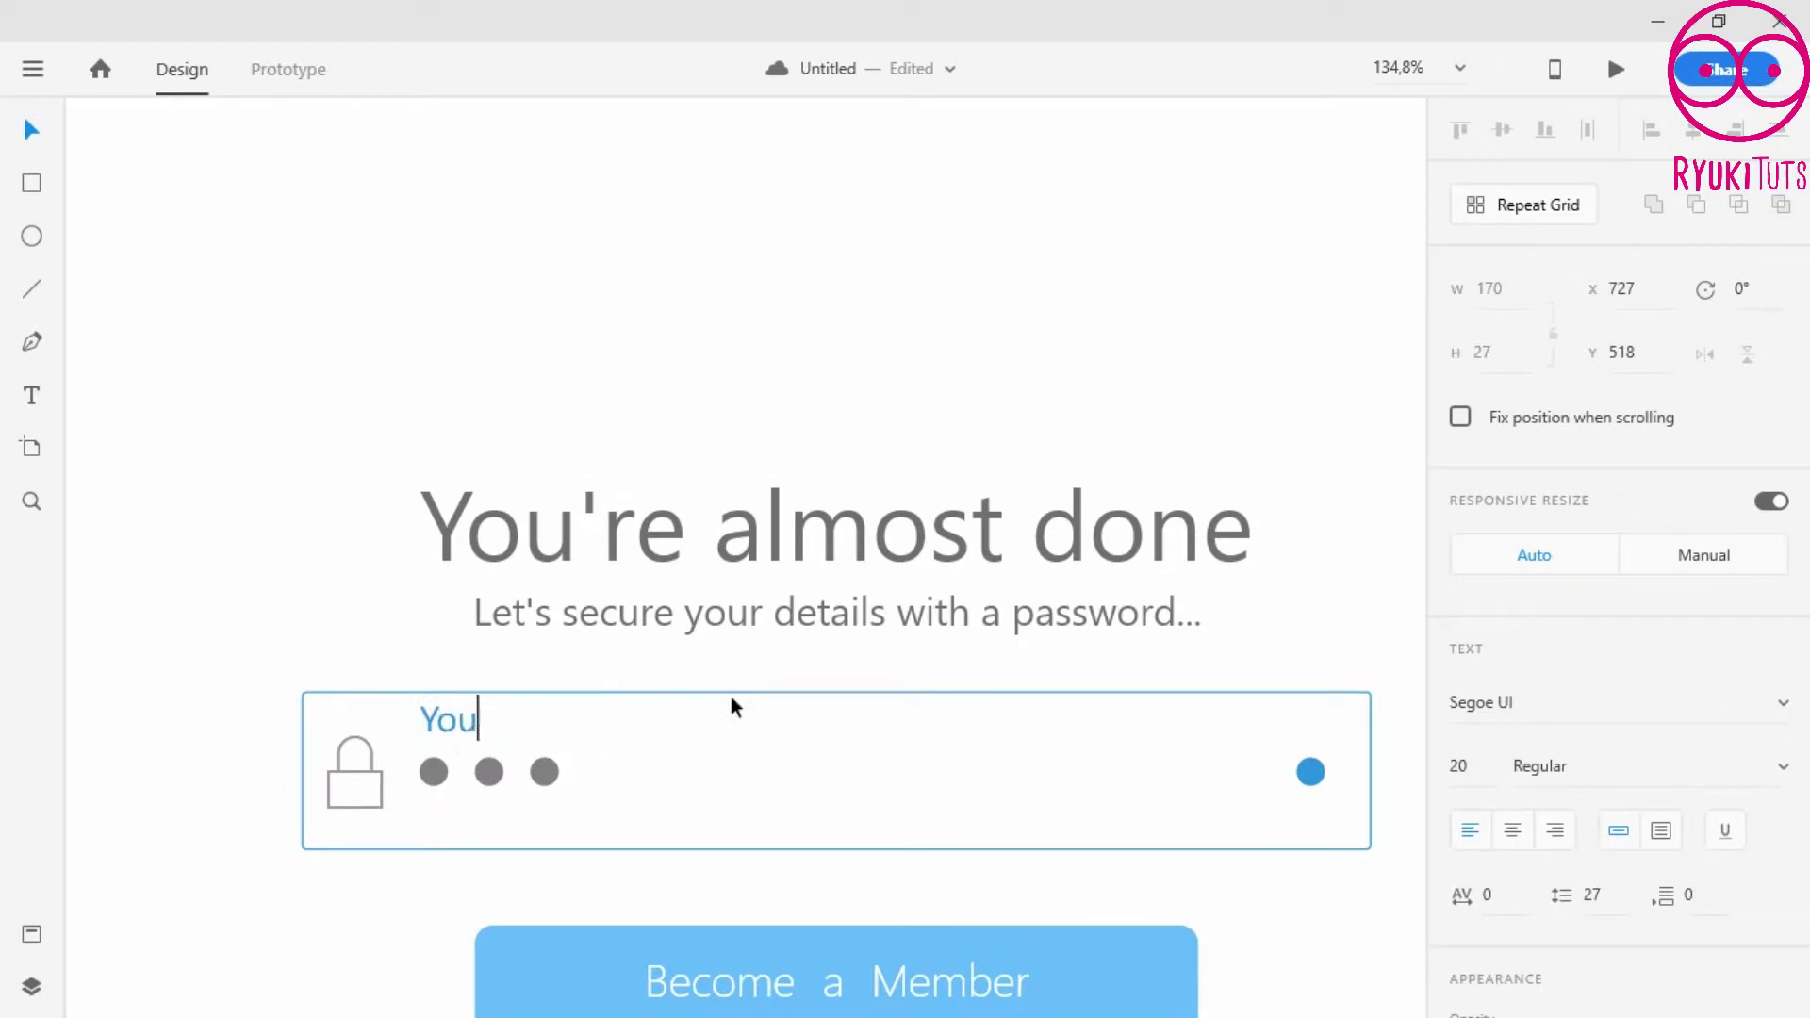
key(BackSpace)
text(u're password is pre)
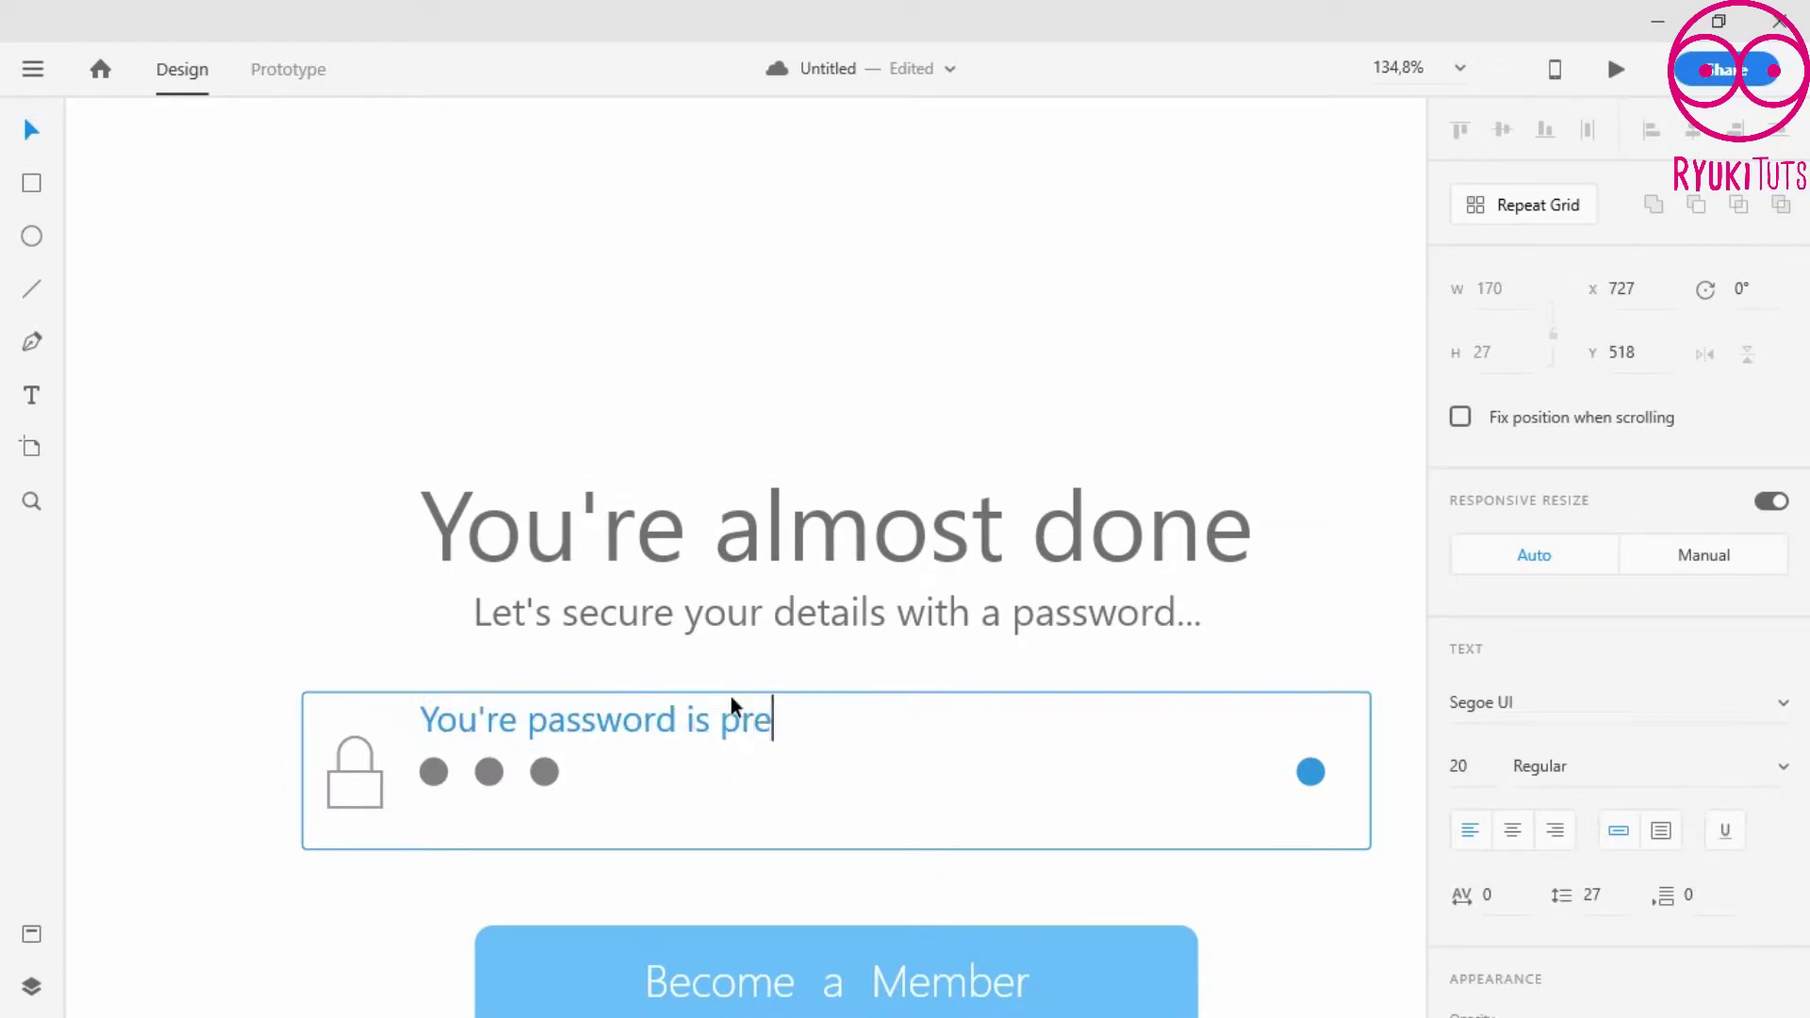
text(tty weak!)
key(ctrl+a)
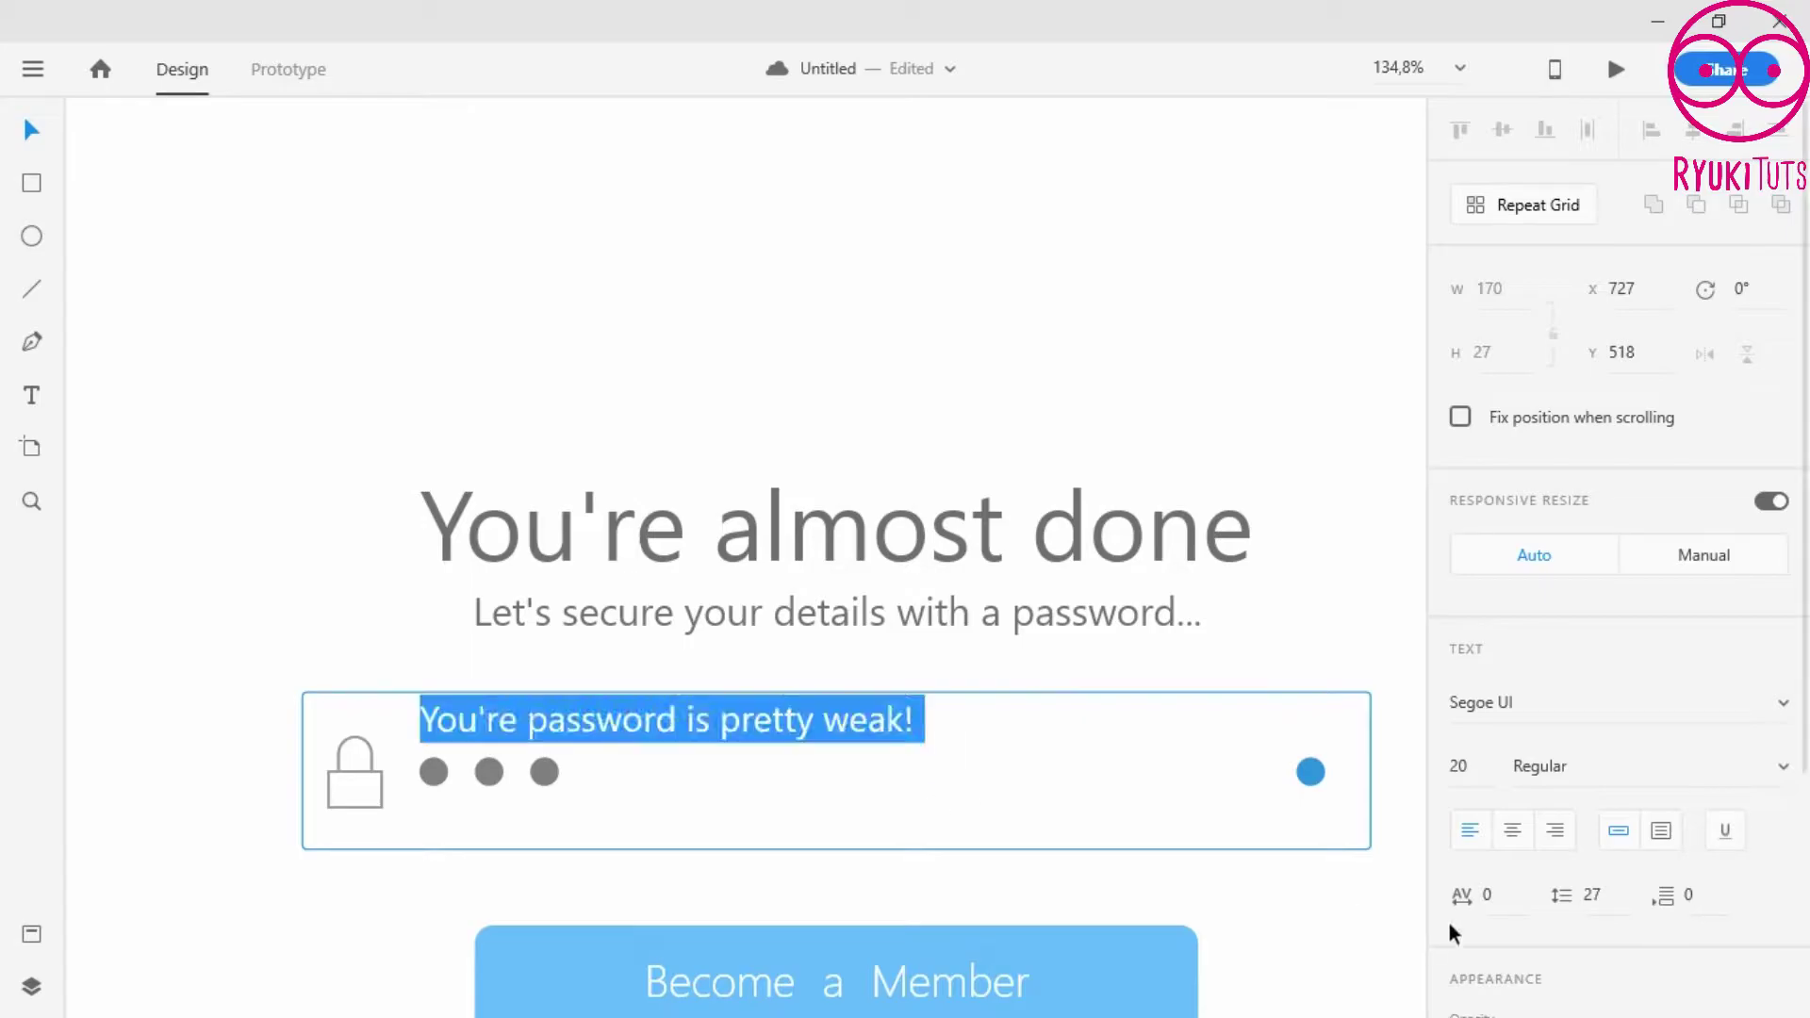
- Copy the orange #f39c12 from the Flat UI palette in the browser and apply it as the warning text's fill
key(alt+Tab)
click(263, 857)
key(alt+Tab)
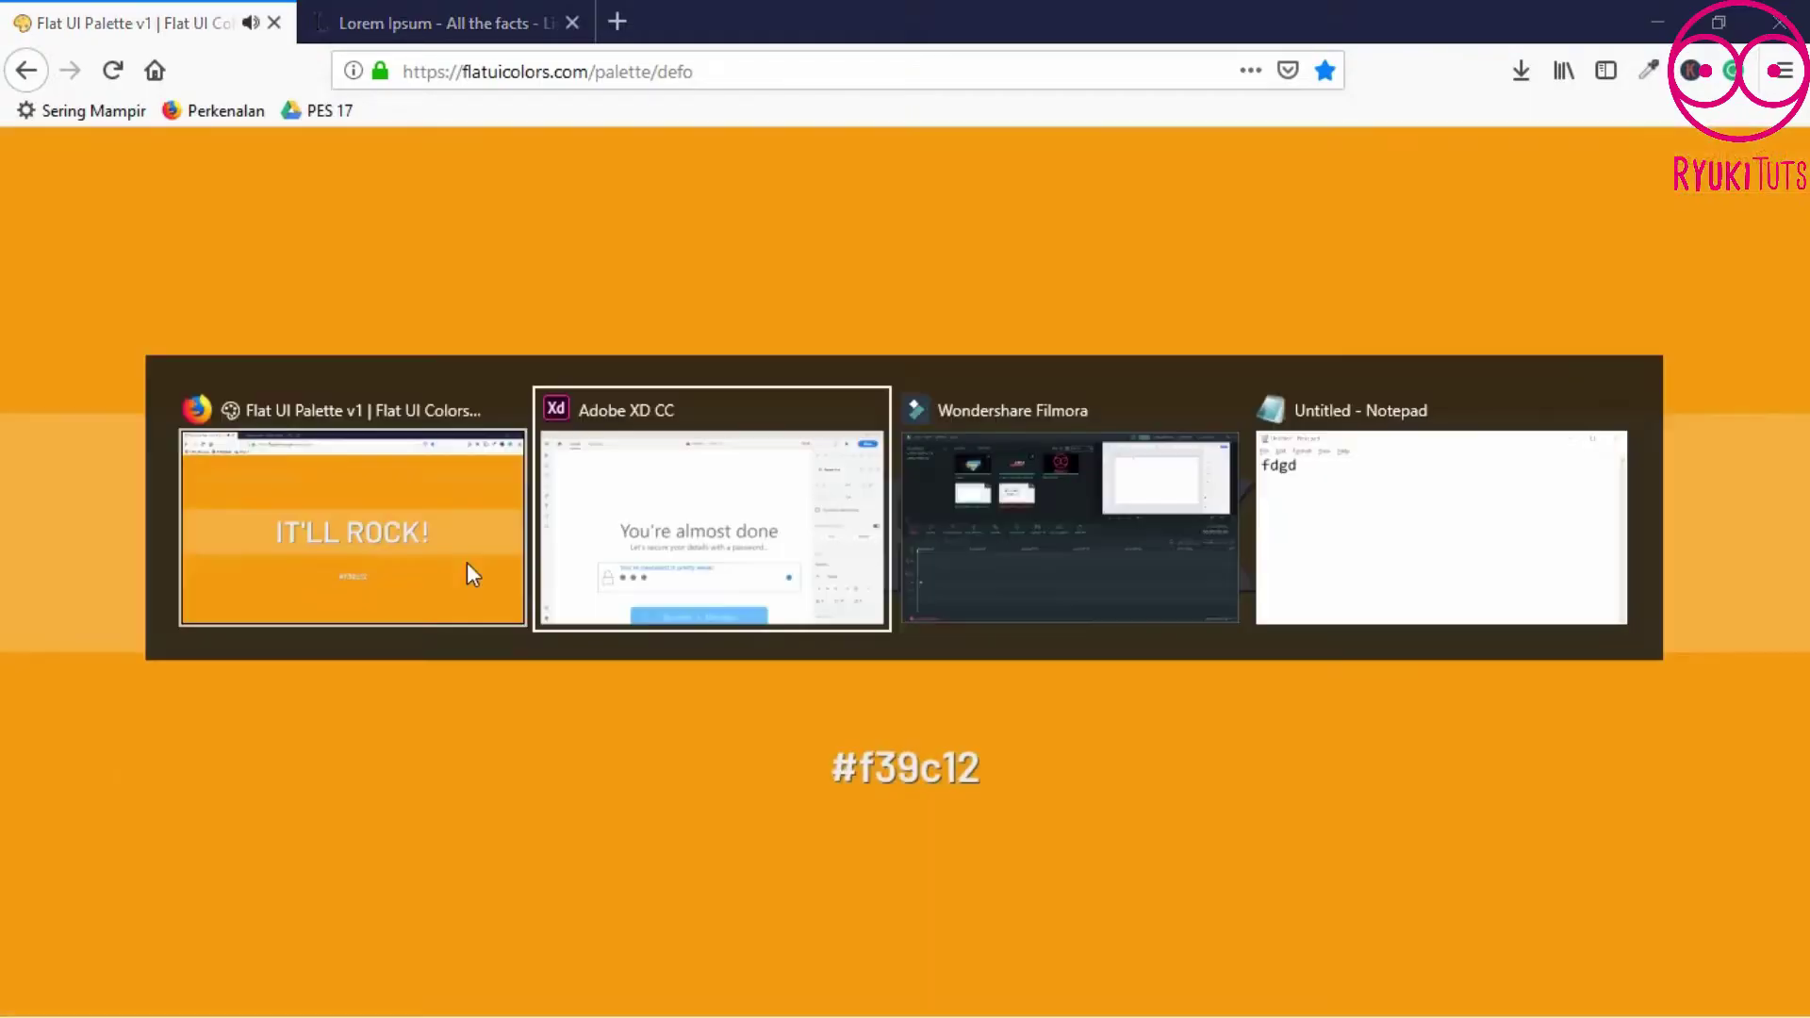
scroll(1507, 734, down, 3)
click(1513, 775)
key(ctrl+v)
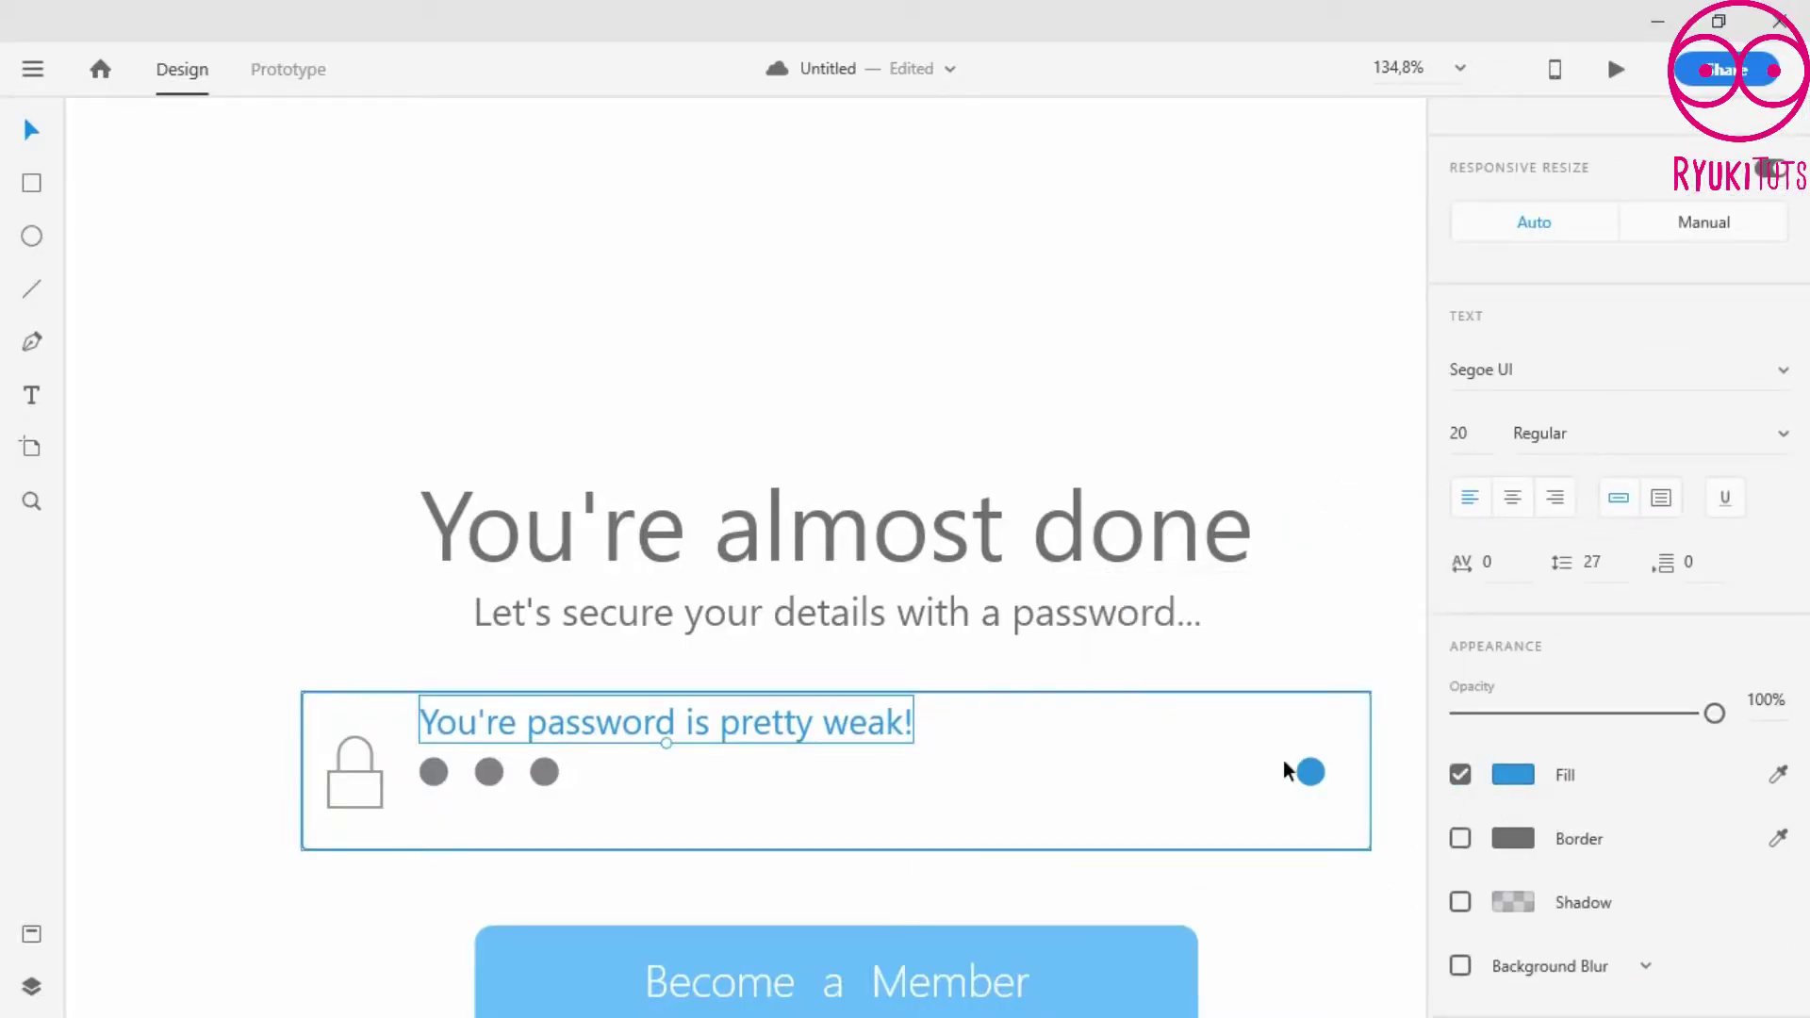
click(1513, 775)
key(ctrl+v)
click(1214, 719)
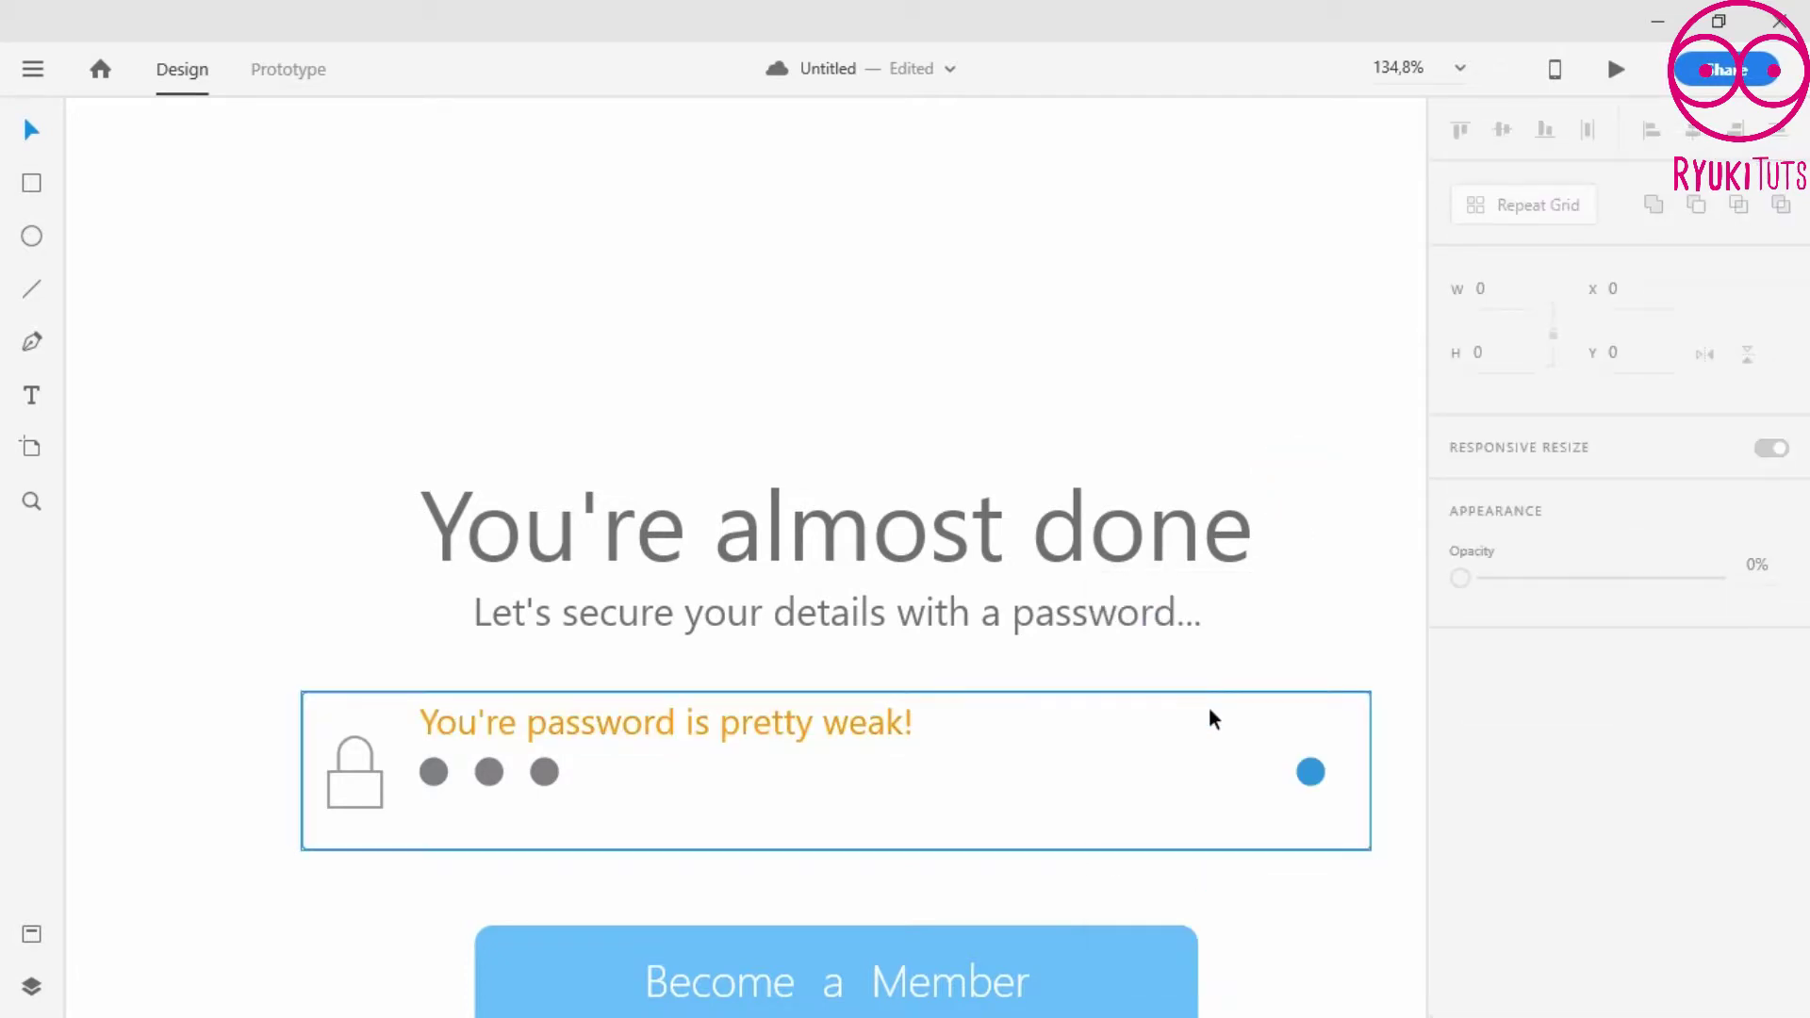
- Apply the orange #f39c12 to the password field's border and to the blue status dot's fill
click(1242, 694)
click(1511, 905)
key(ctrl+v)
click(1317, 515)
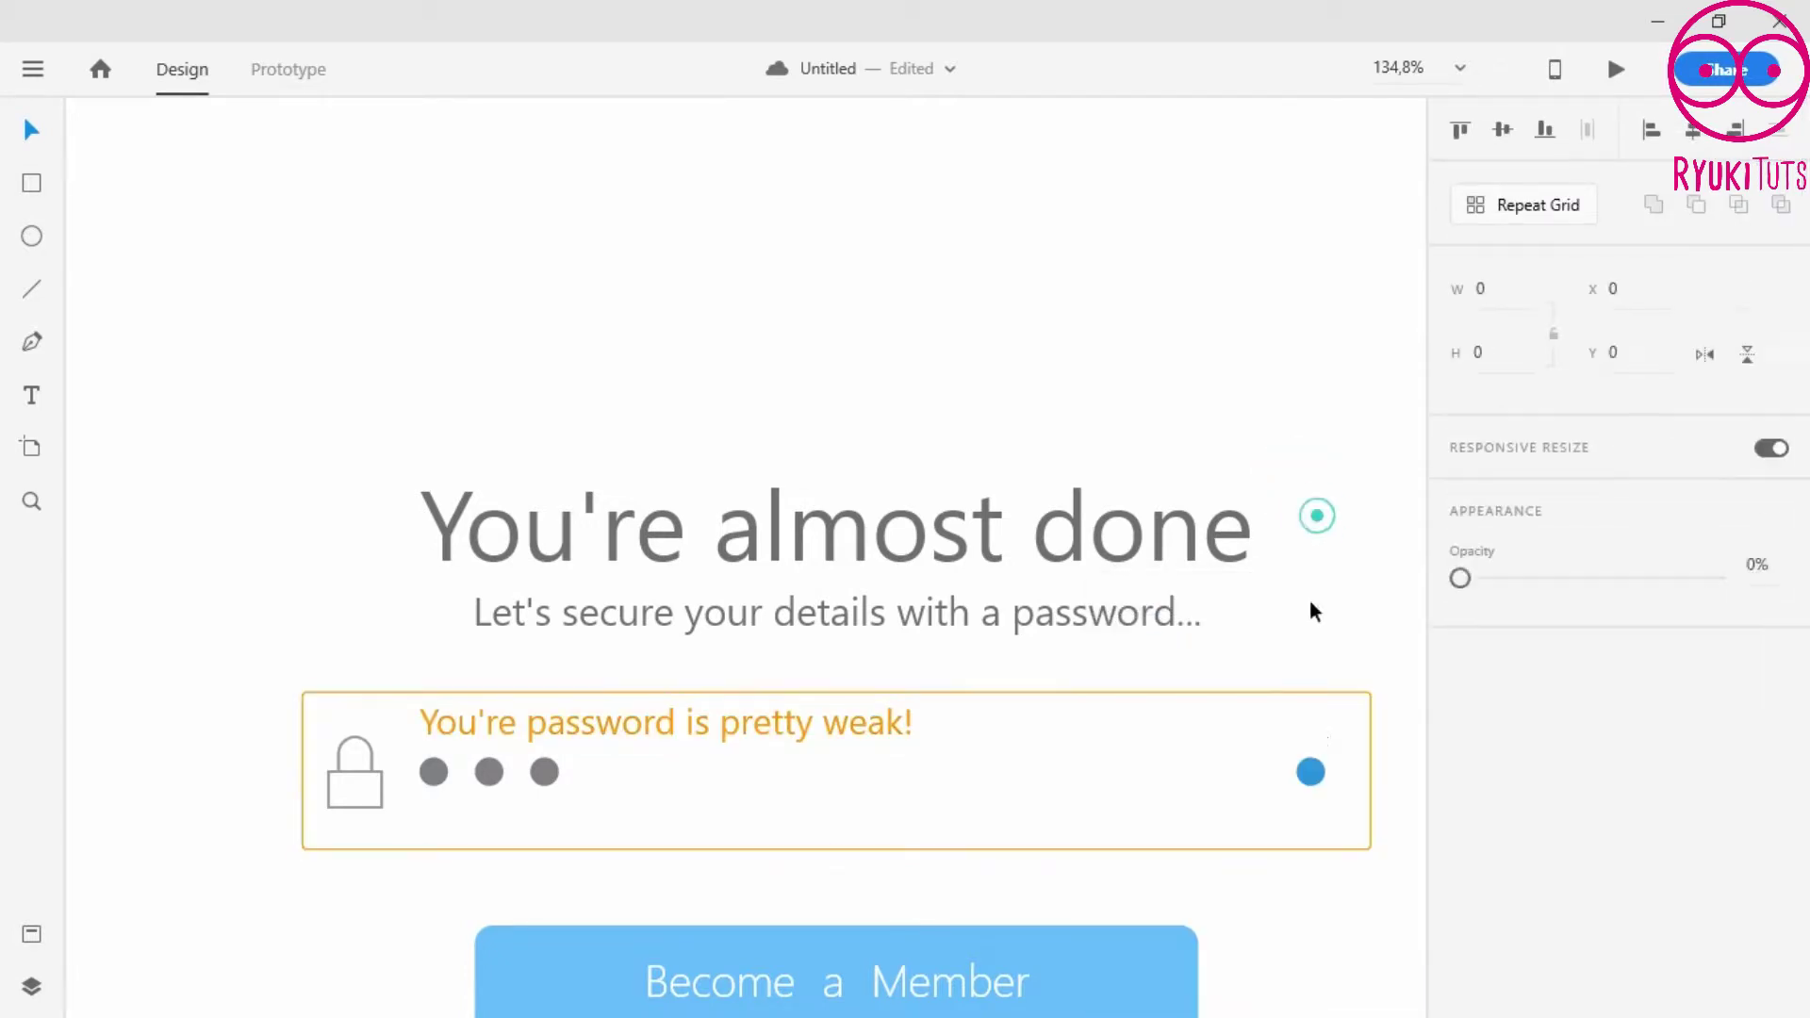
click(1311, 772)
click(1511, 775)
key(ctrl+v)
click(1283, 415)
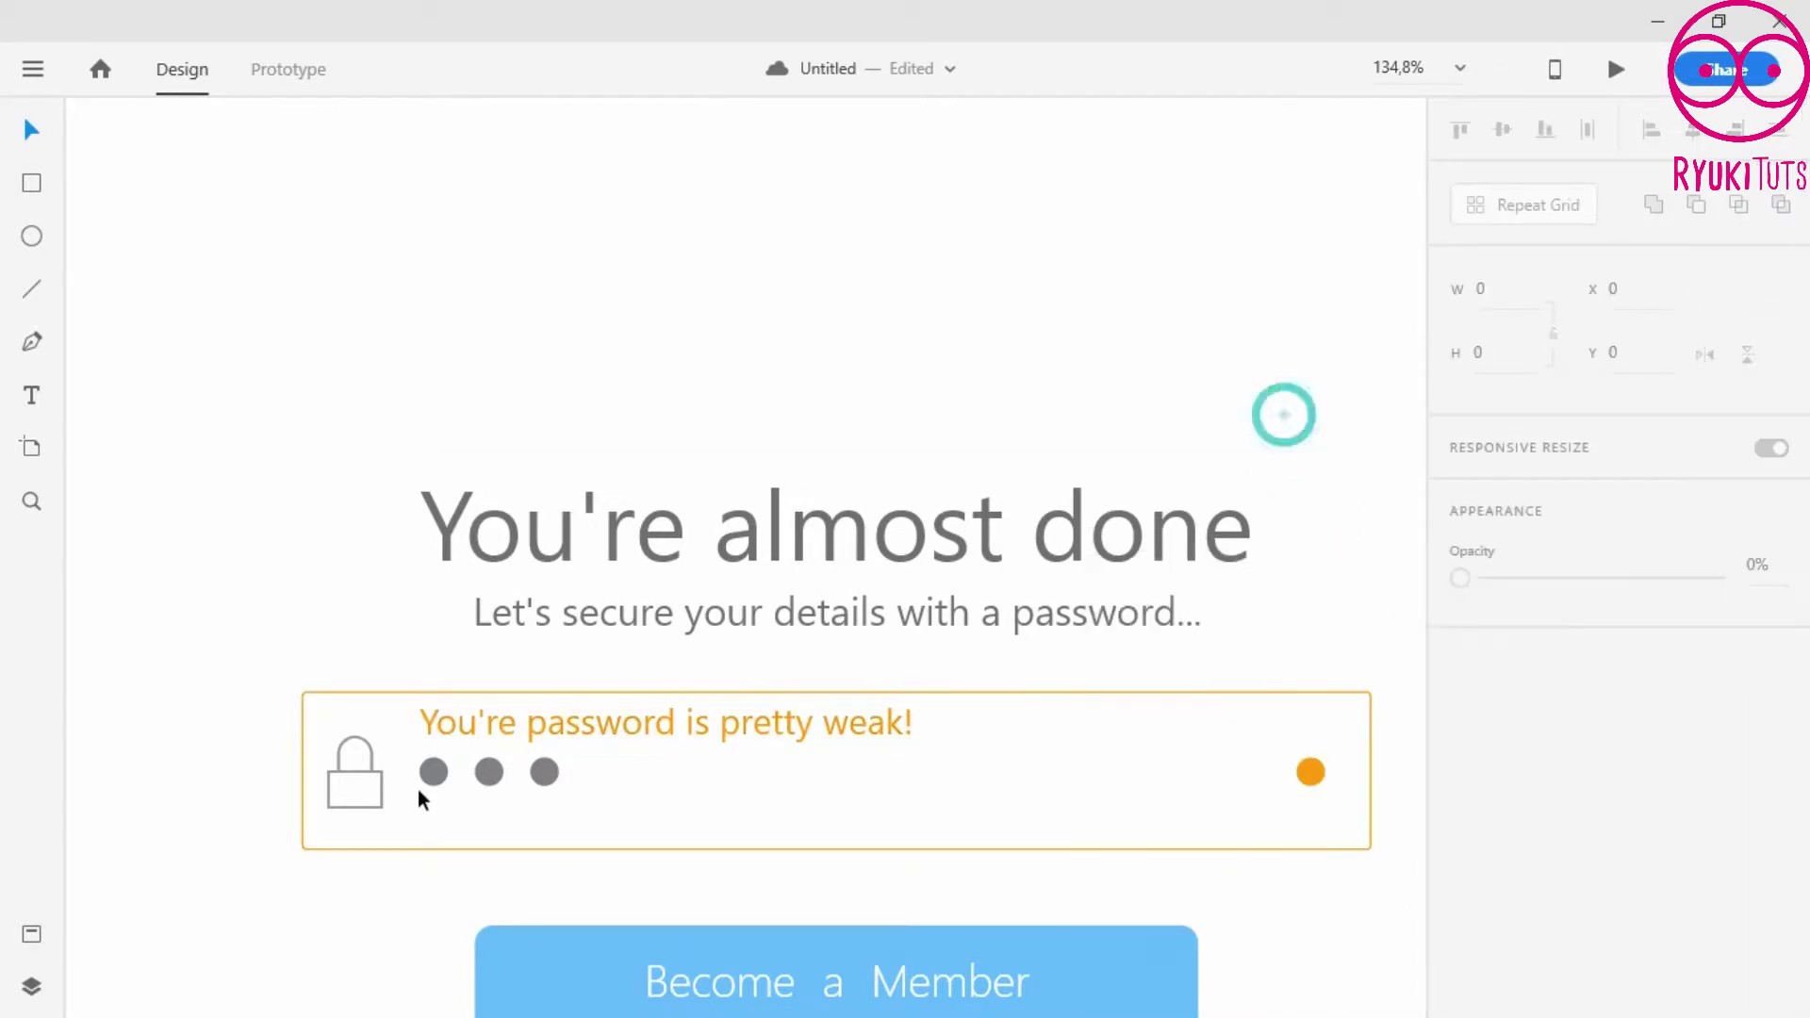
- Add a fourth grey password dot at X 820 in line with the other three
drag(547, 779, 602, 775)
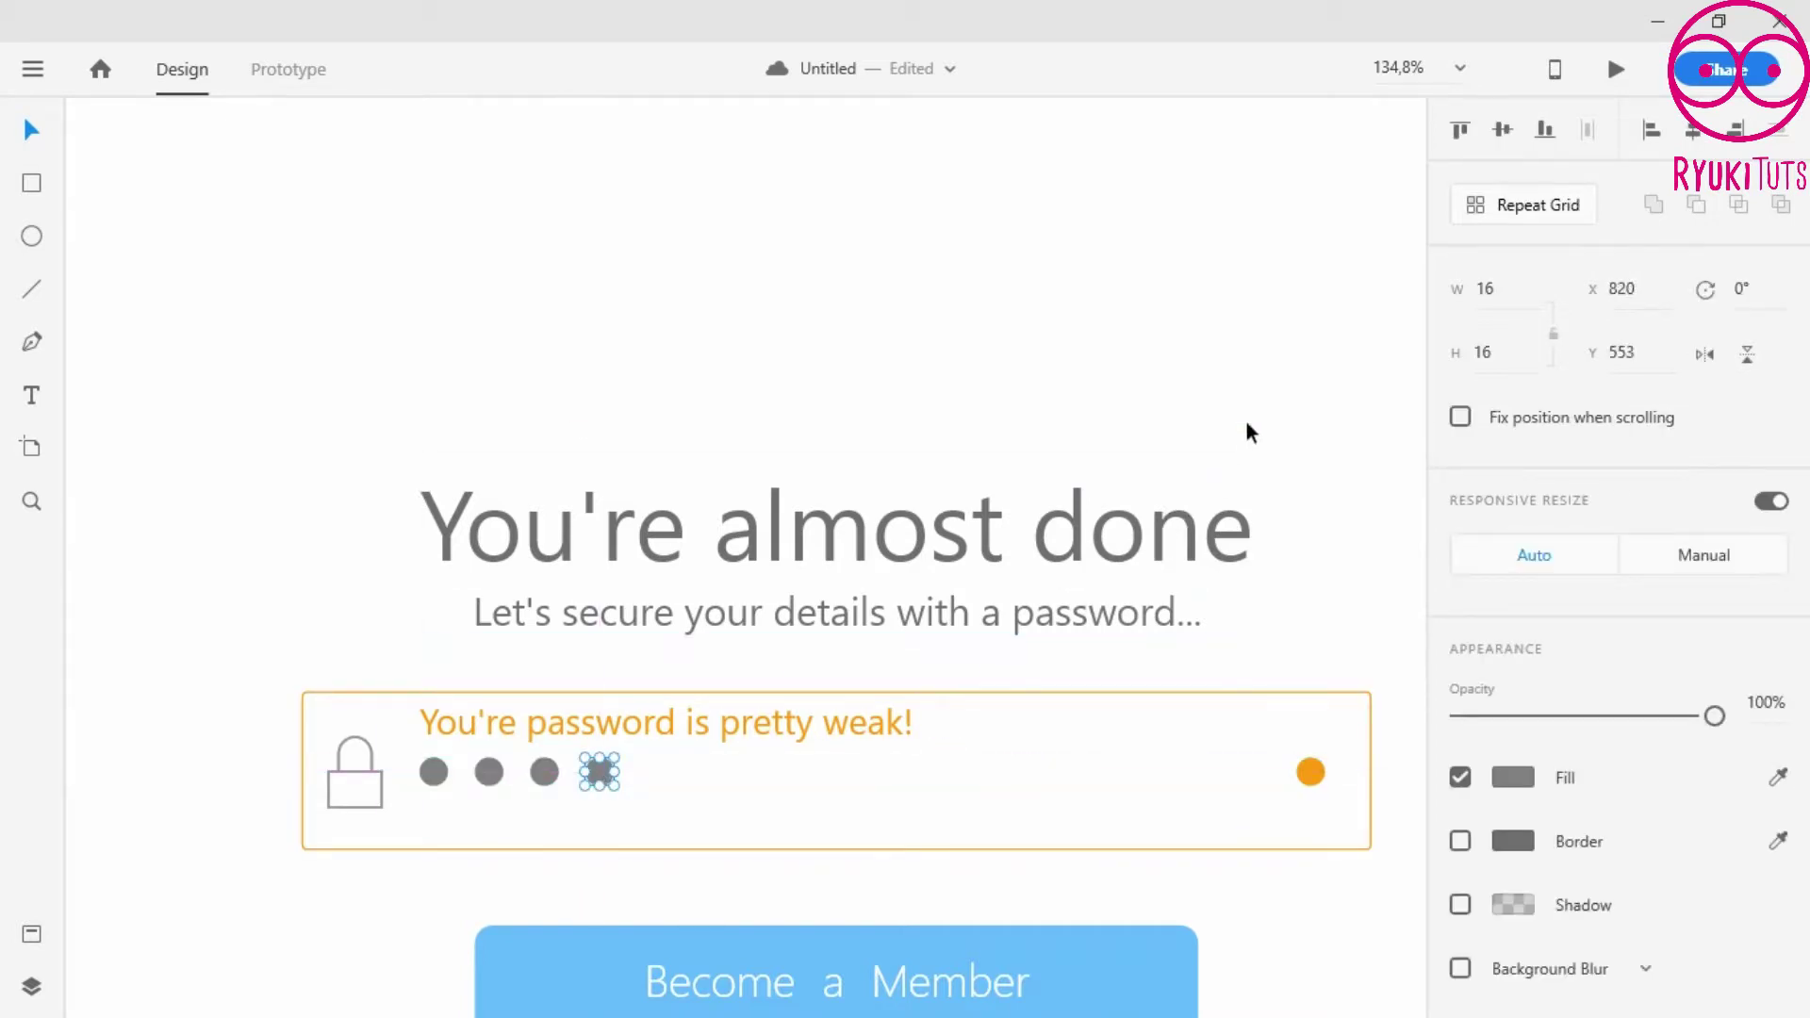
click(1246, 422)
- Duplicate the four-dot warning artboard and add a fifth grey password dot at X 851
scroll(971, 579, down, 5)
drag(1175, 543, 812, 588)
drag(199, 347, 258, 322)
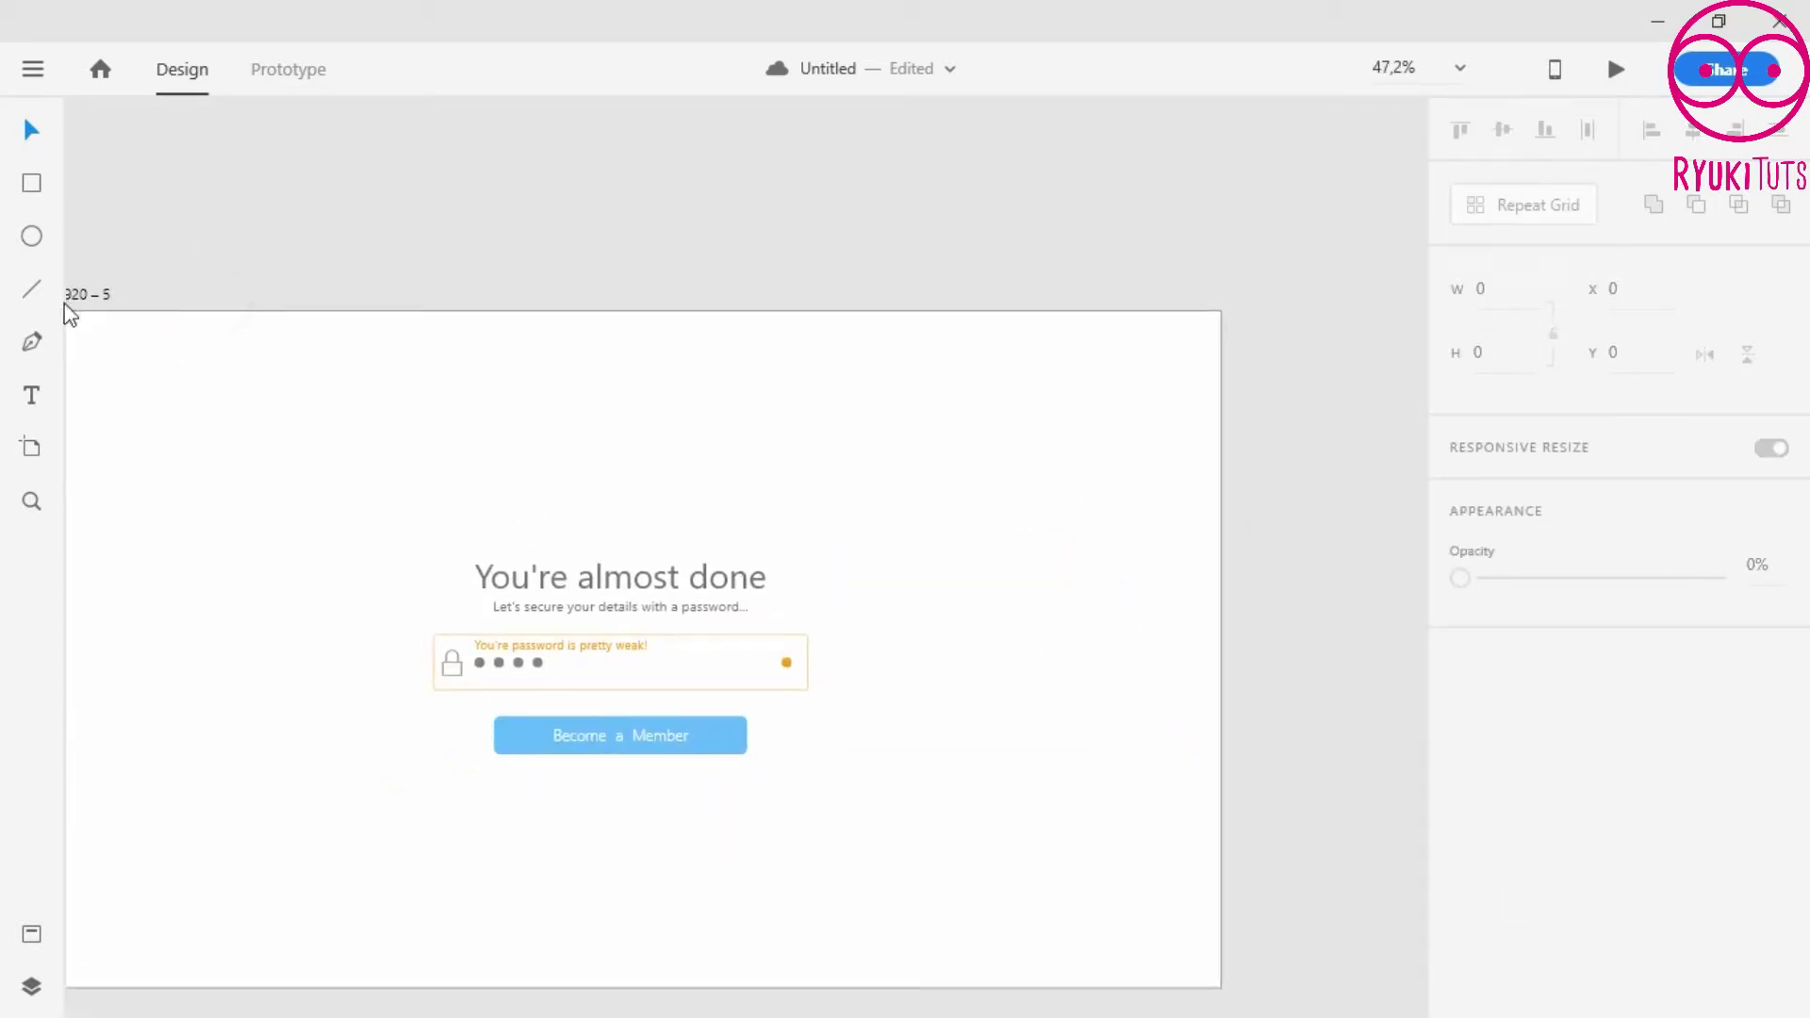
click(98, 294)
key(ctrl+d)
drag(665, 566, 685, 565)
click(840, 138)
scroll(647, 579, up, 5)
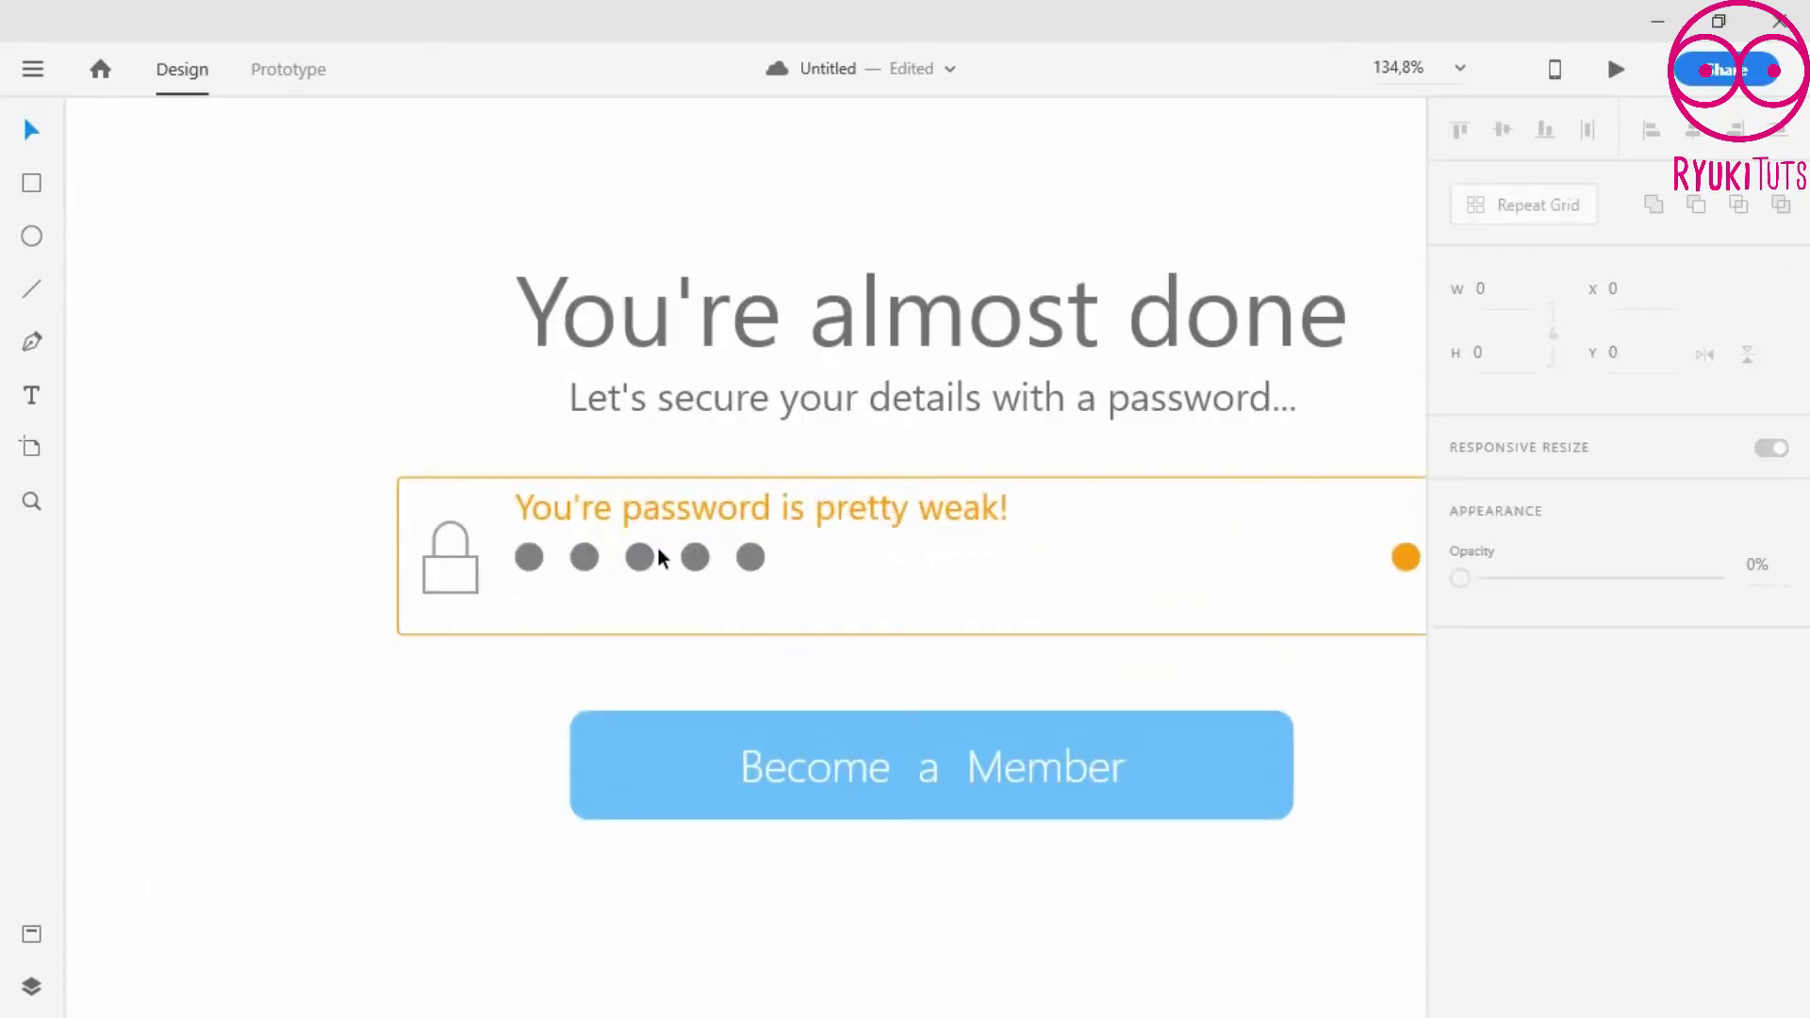
- Try to move all five grey password dots slightly down to Y 557
click(529, 557)
shift+click(585, 557)
shift+click(640, 557)
shift+click(695, 557)
shift+click(745, 554)
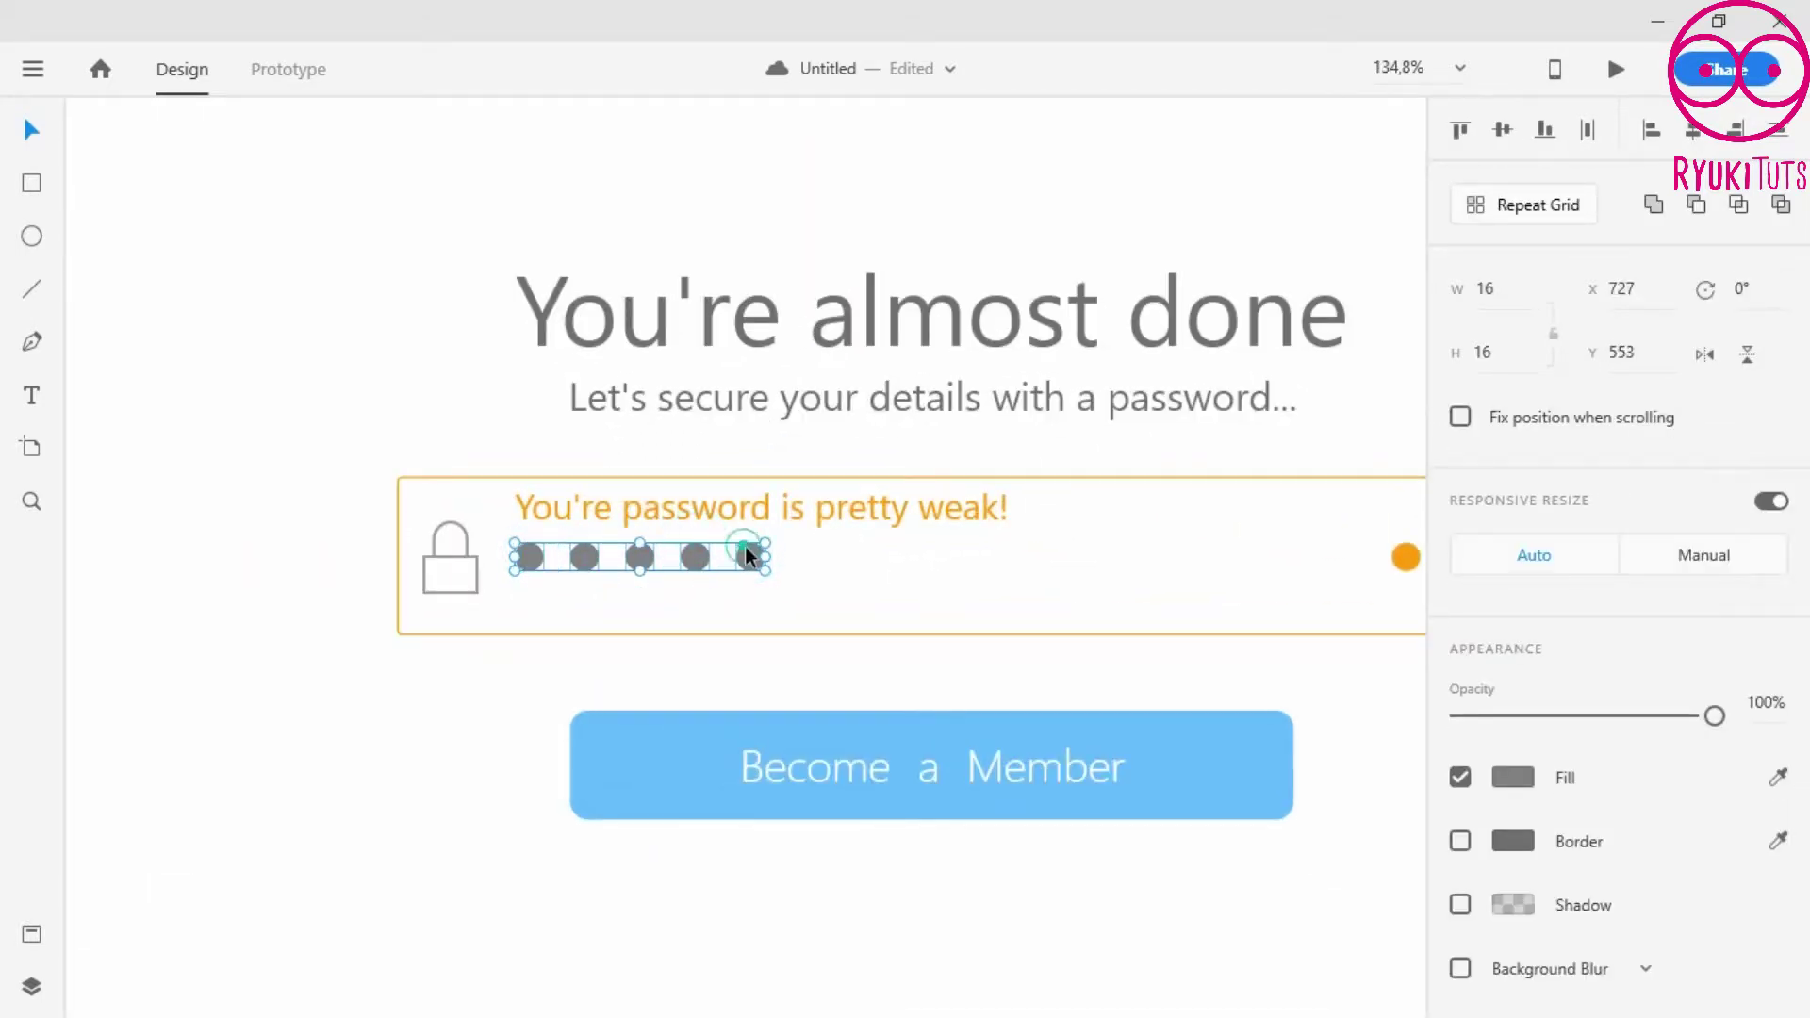
drag(697, 553, 698, 555)
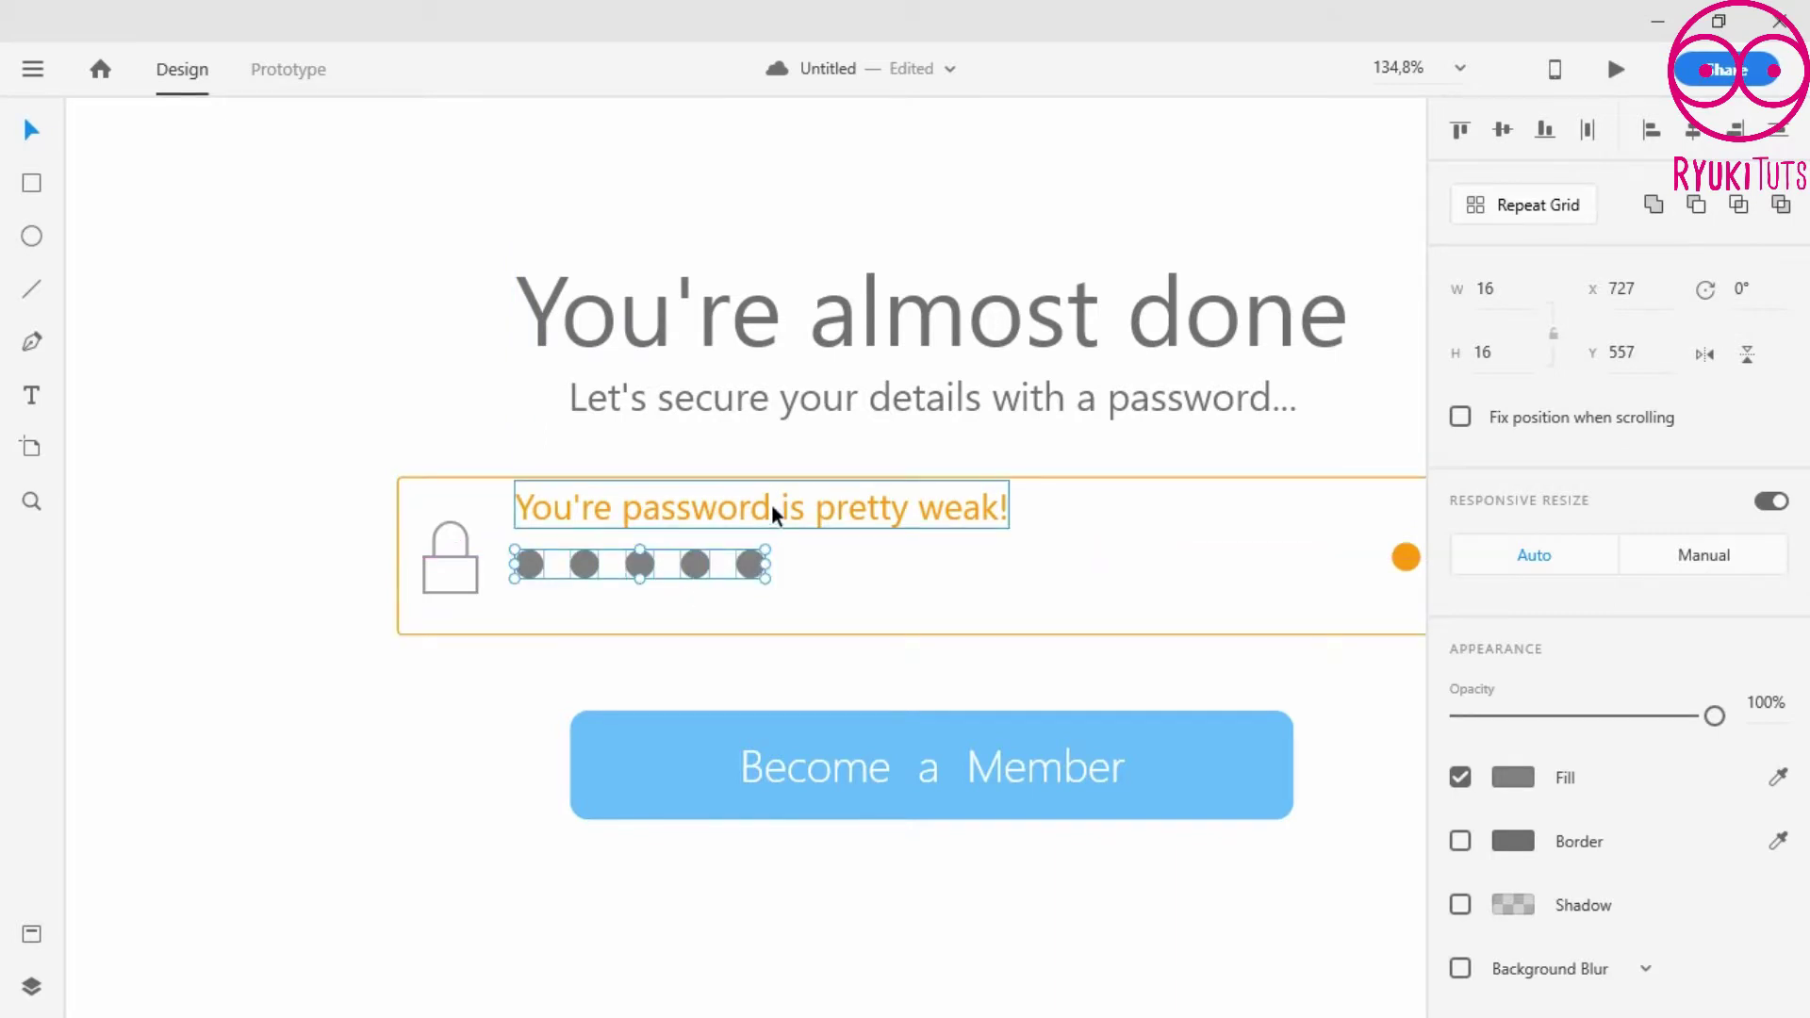
key(ctrl+z)
- Try to move the fifth password dot up and closer to the fourth one
click(756, 554)
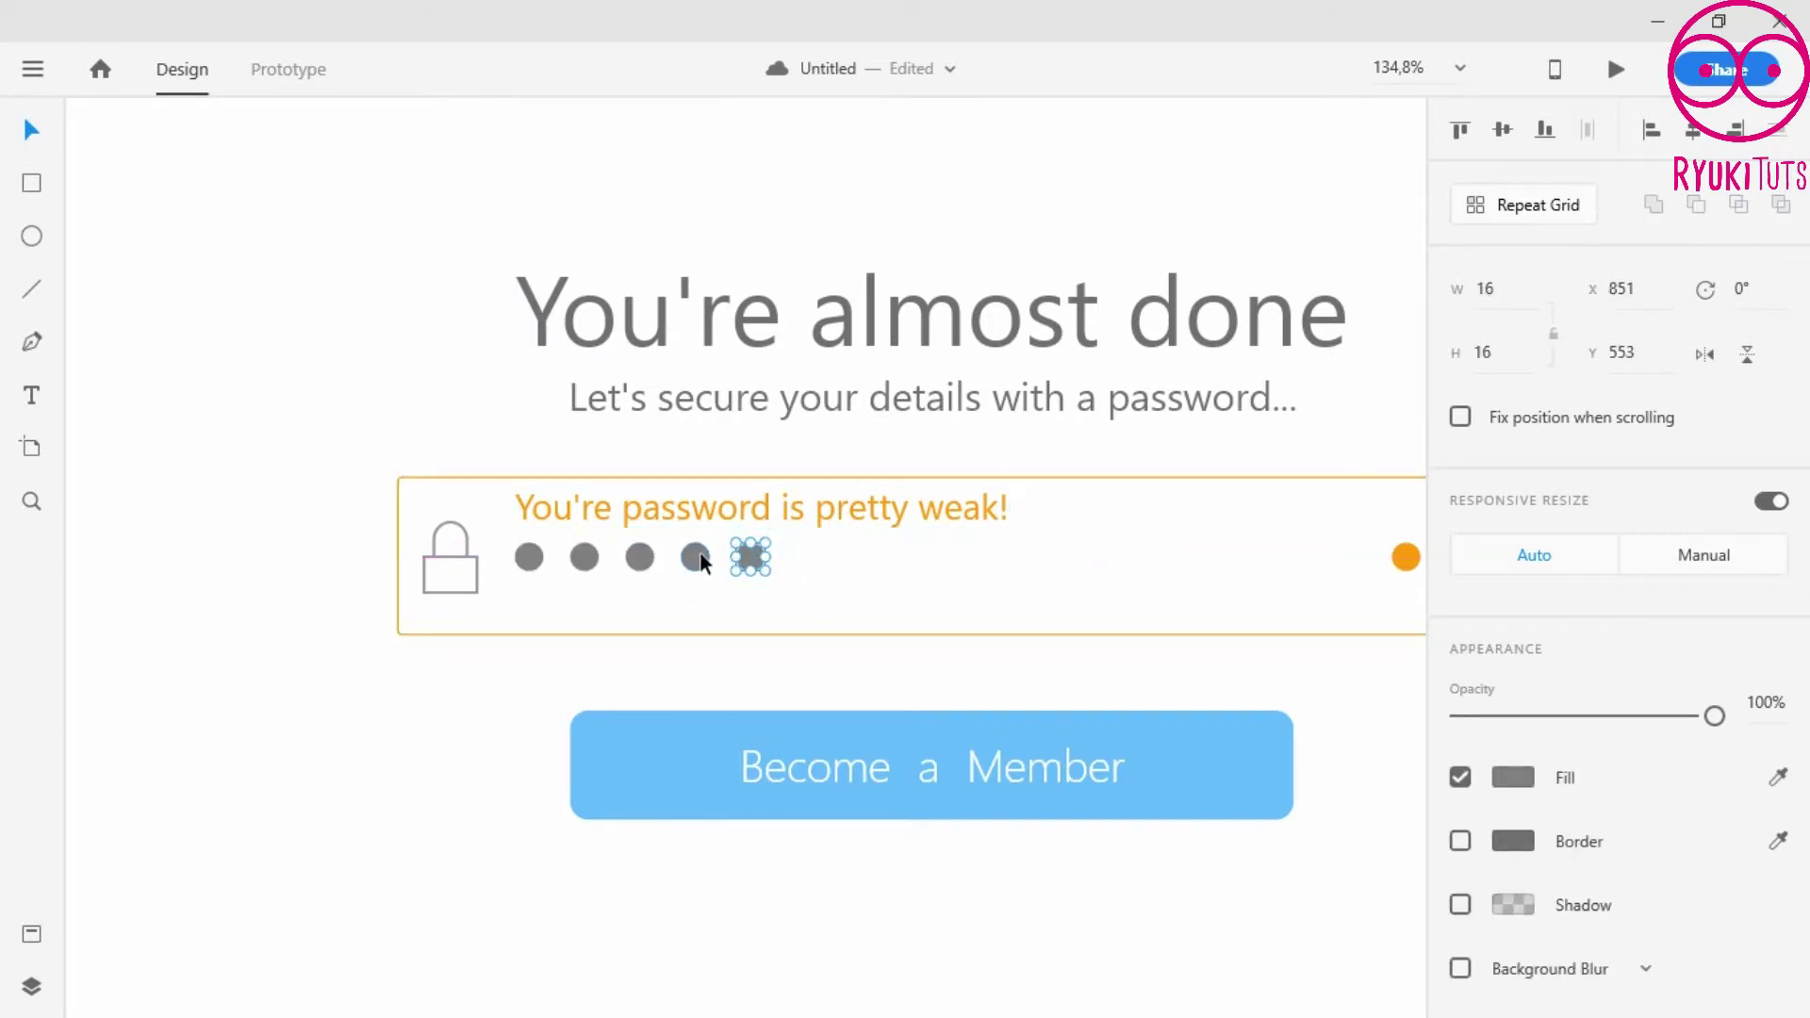
click(840, 545)
click(746, 554)
shift+click(702, 558)
click(785, 558)
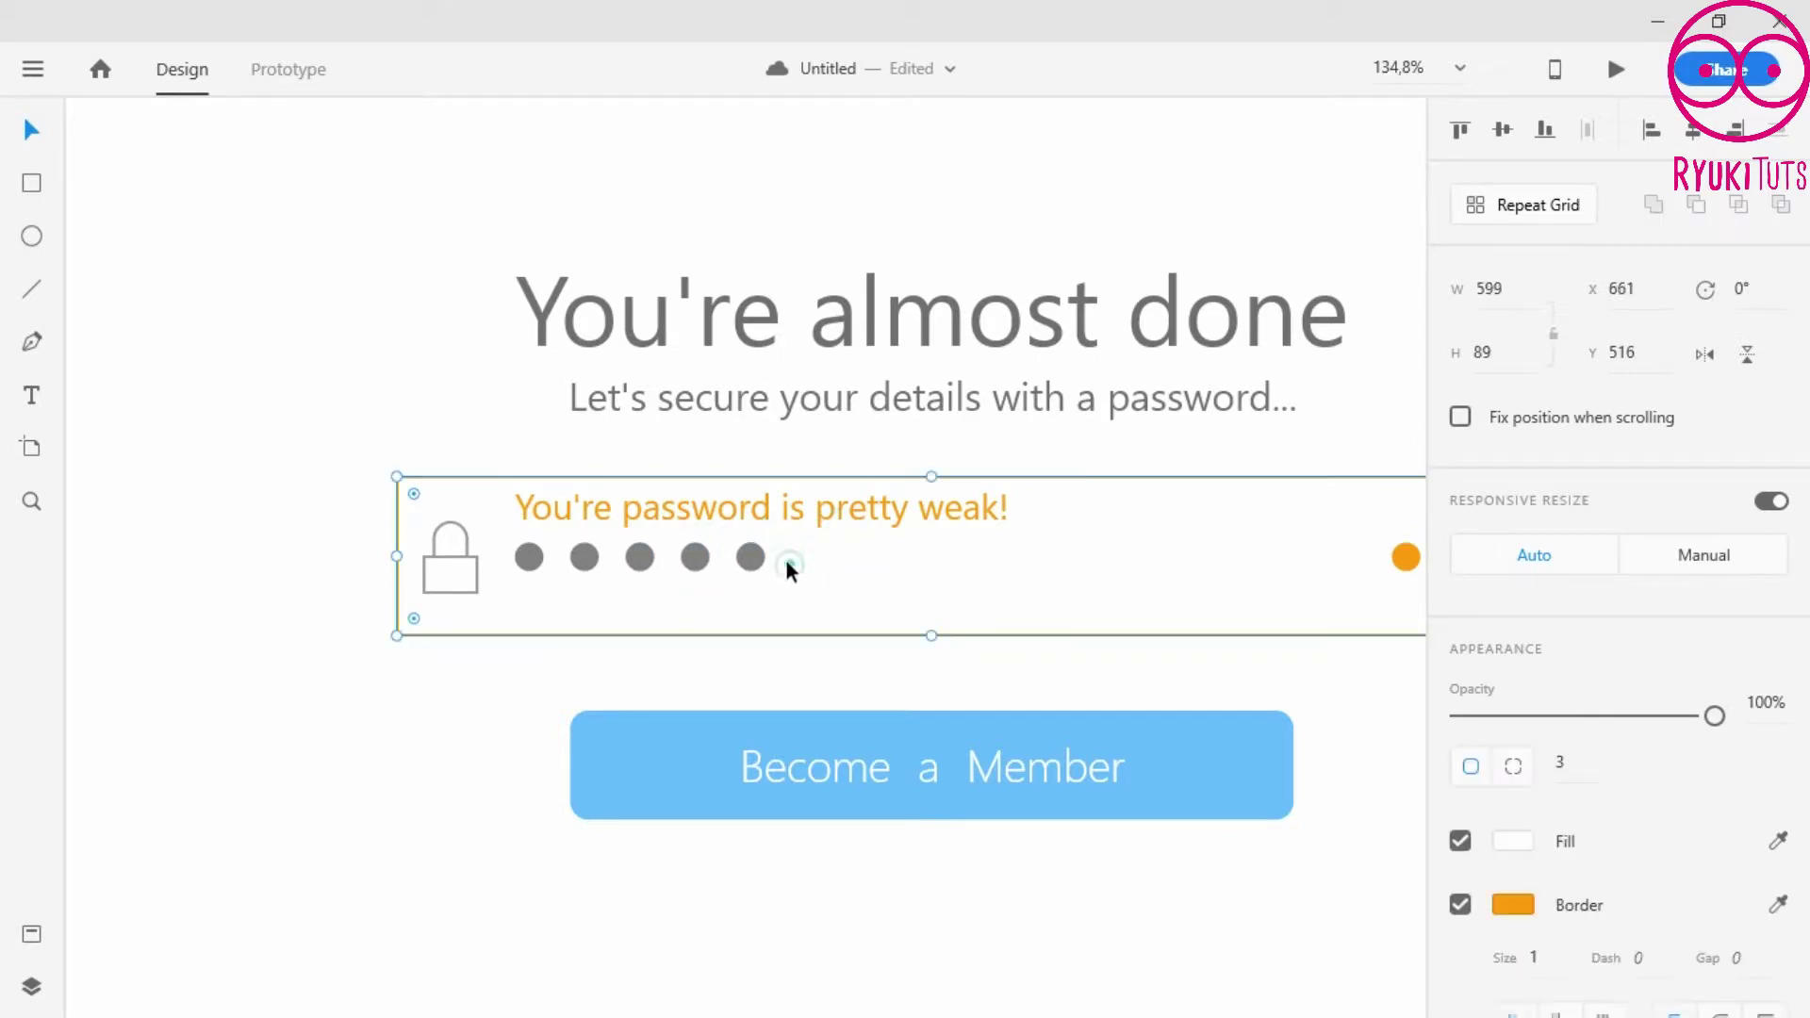
drag(758, 553, 706, 533)
key(ctrl+z)
click(869, 542)
- Duplicate the five-dot artboard and add a sixth grey password dot at X 882
scroll(861, 543, down, 5)
click(558, 316)
key(ctrl+d)
scroll(732, 584, up, 5)
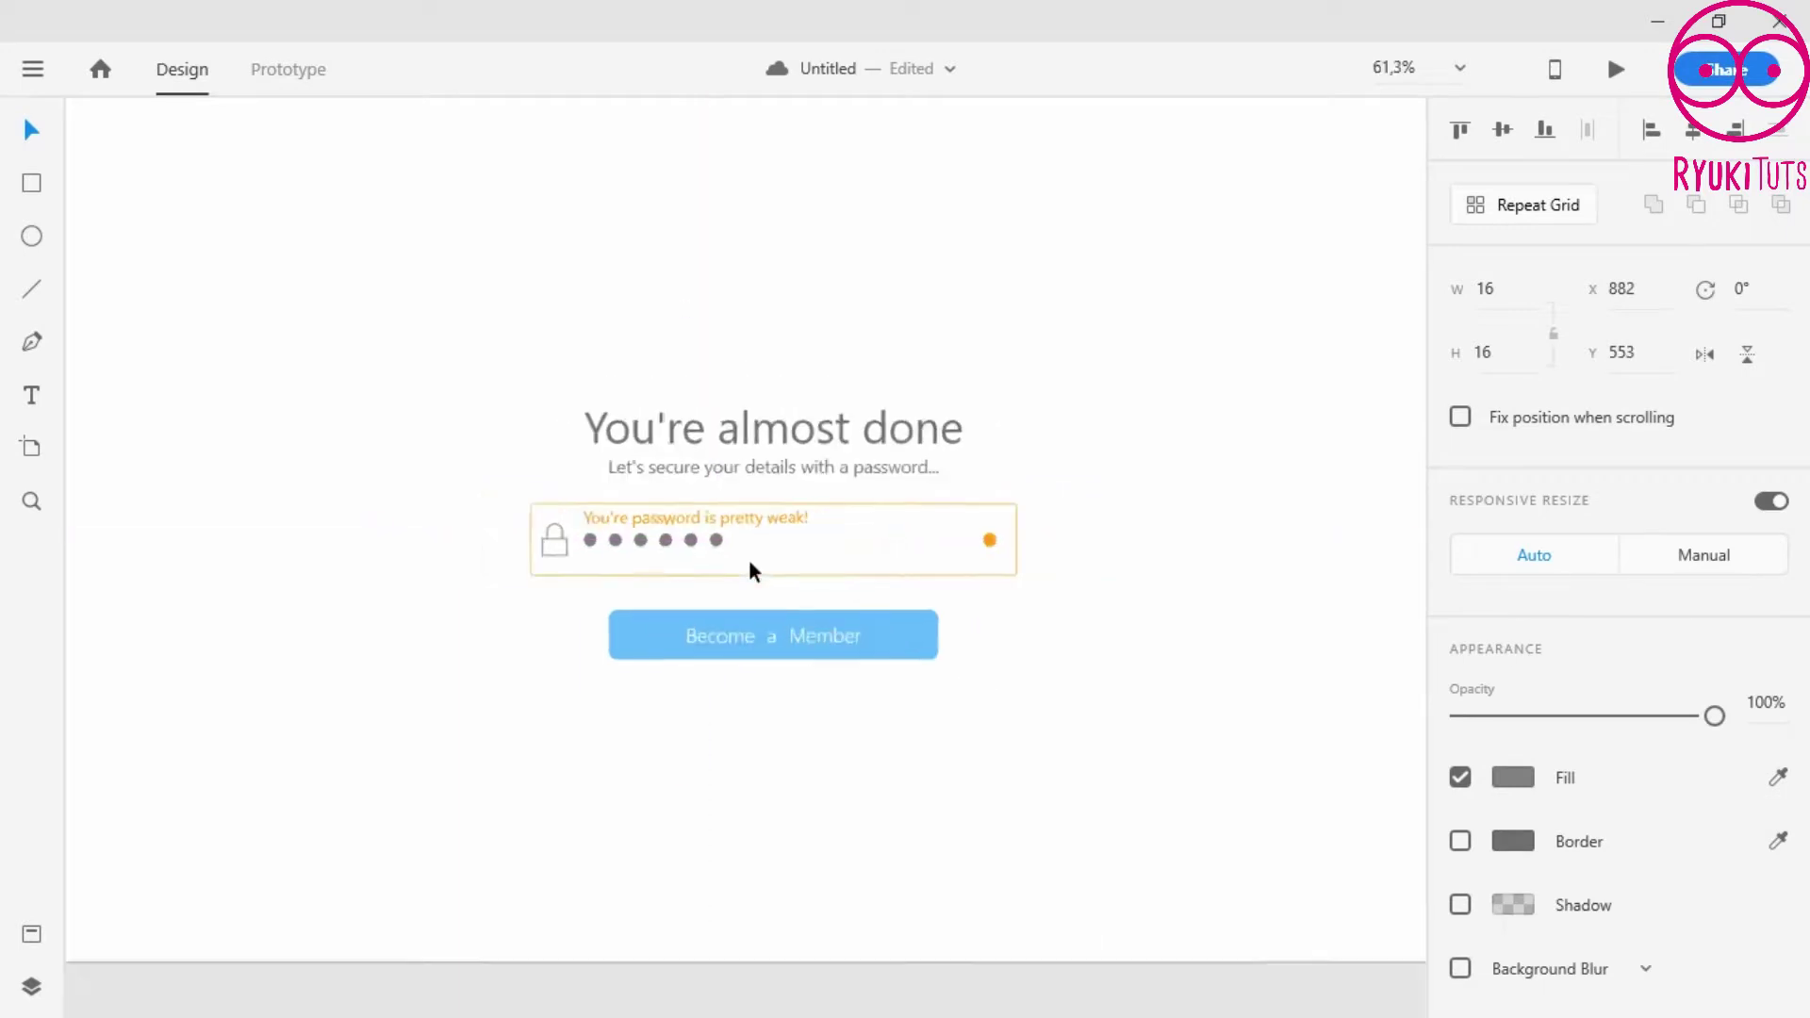
- Duplicate the six-dot artboard and add a seventh grey password dot at X 913
scroll(748, 558, down, 5)
click(477, 328)
scroll(699, 580, up, 8)
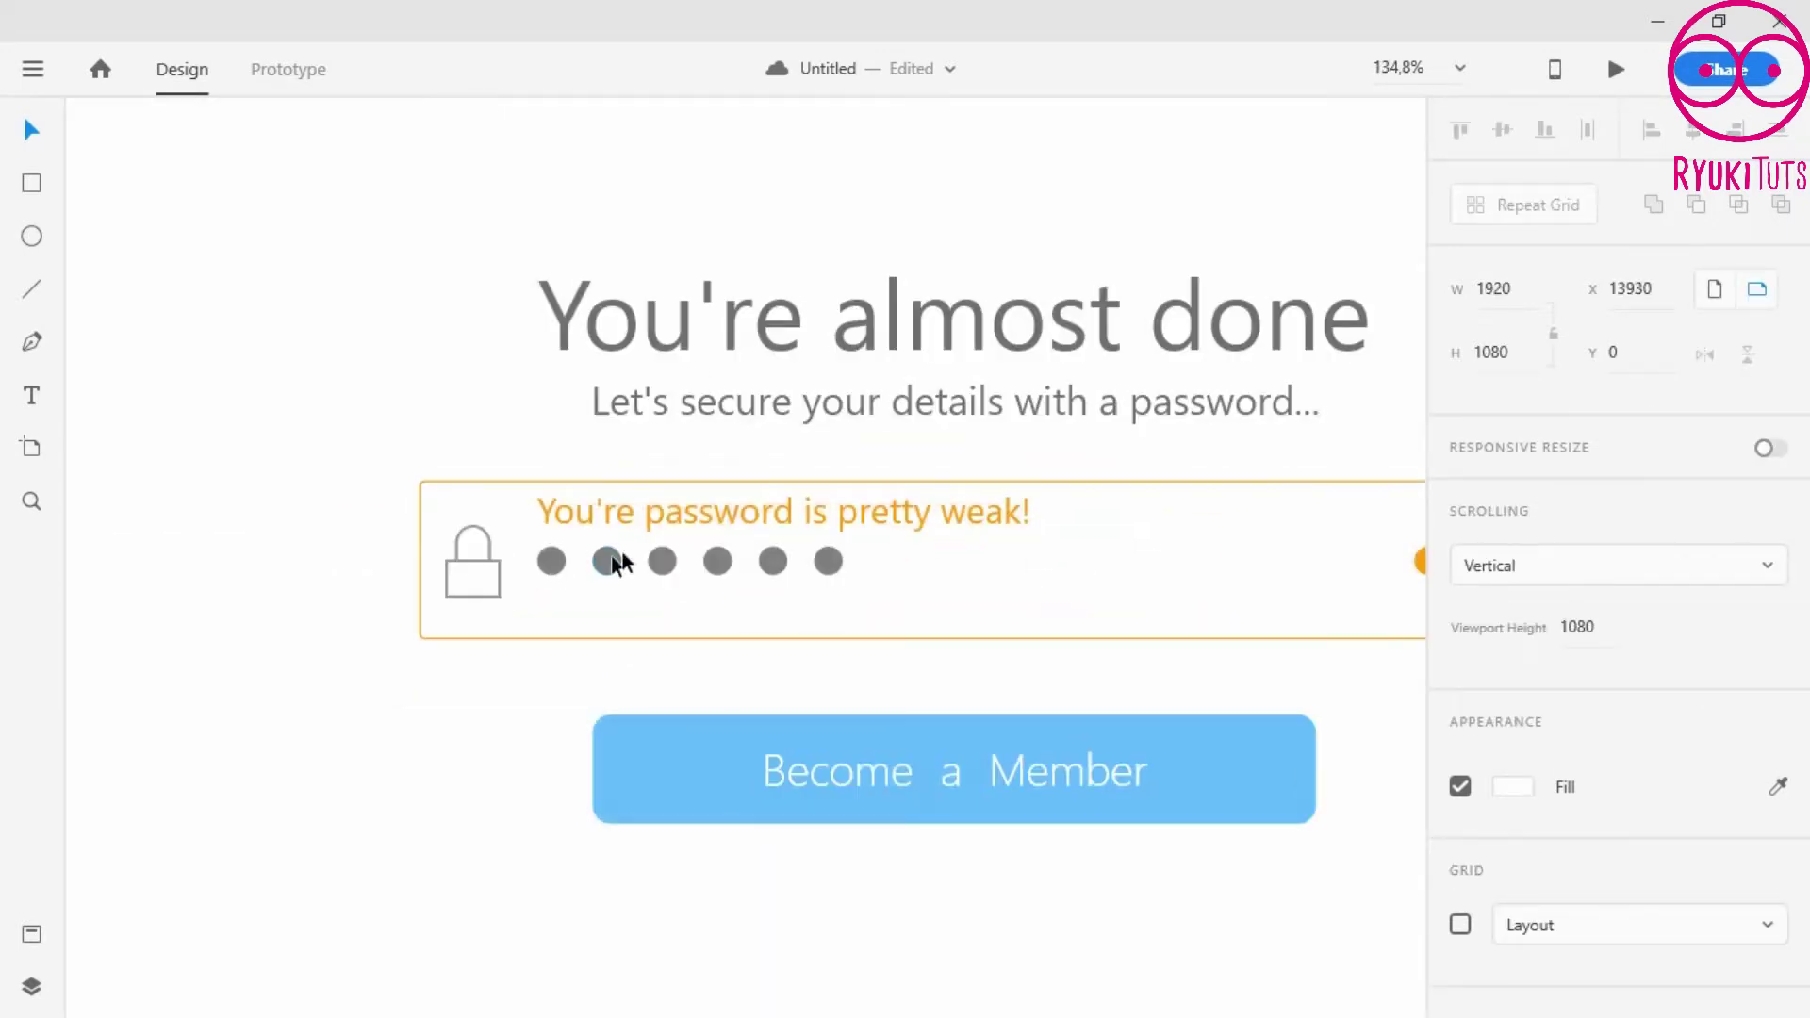
drag(768, 563, 869, 562)
- Duplicate the seven-dot artboard and add an eighth grey password dot at the end of the row
scroll(868, 514, down, 8)
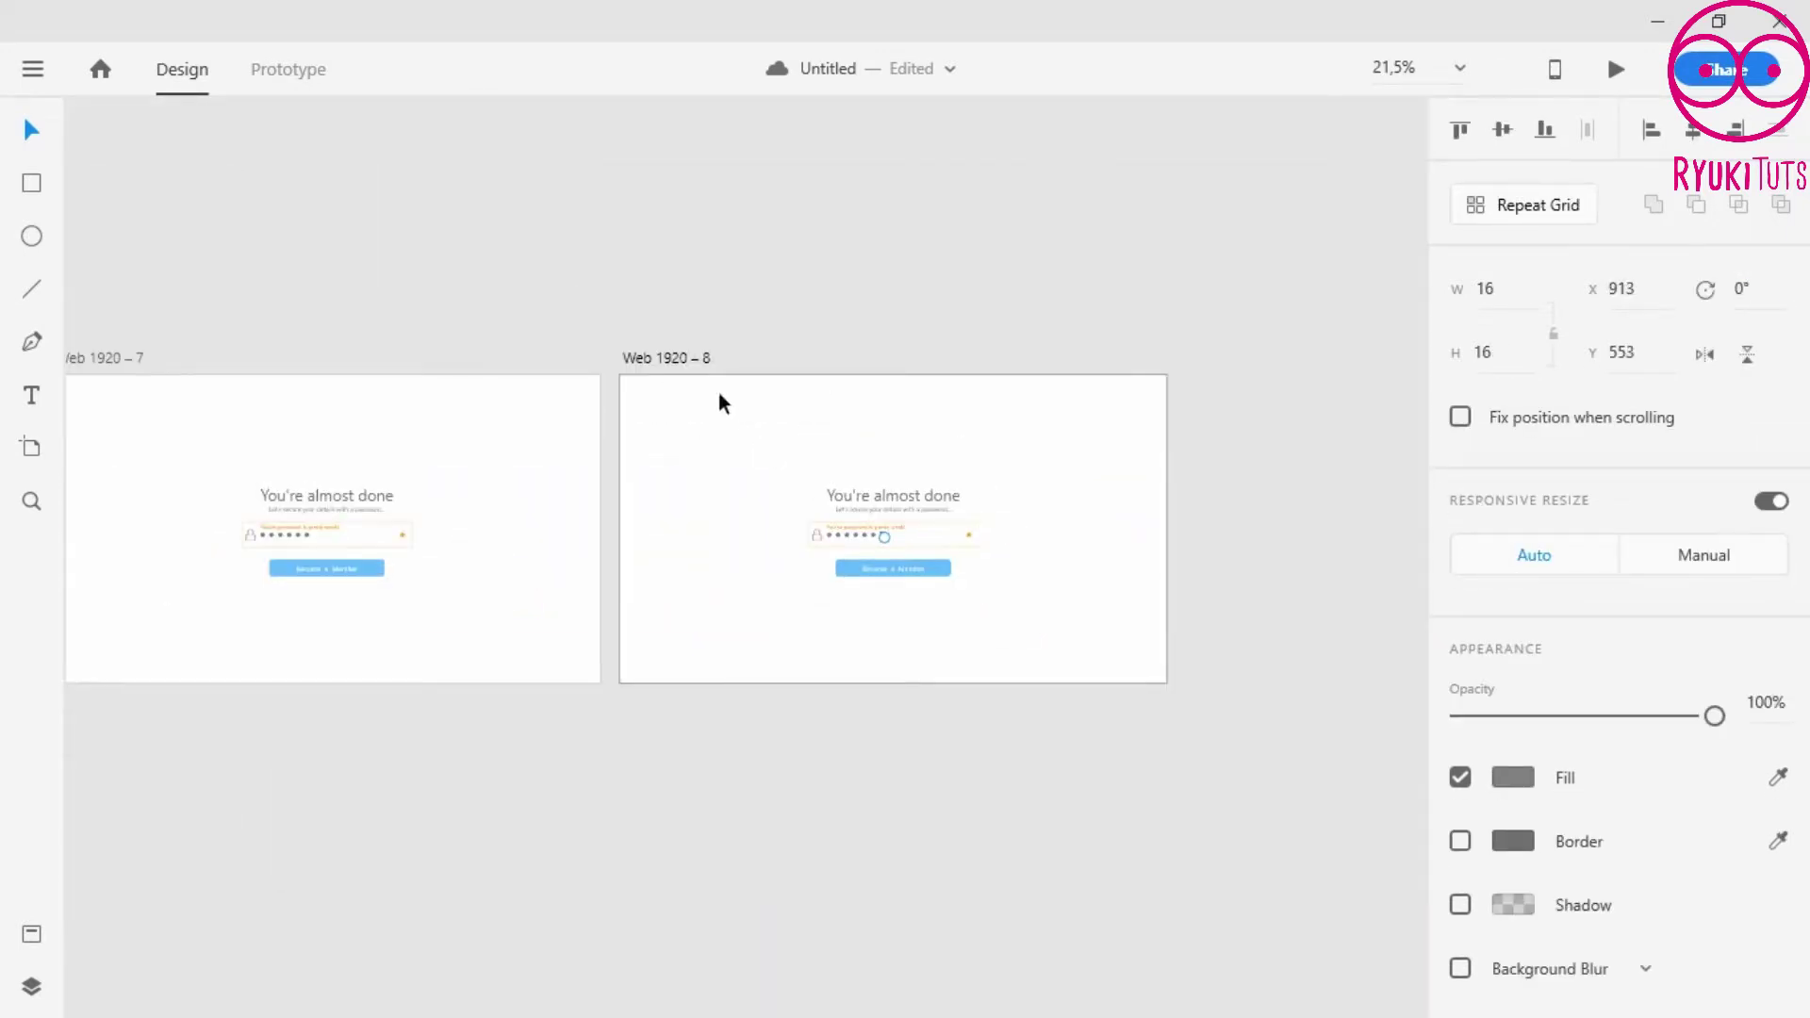
click(667, 362)
scroll(886, 535, up, 7)
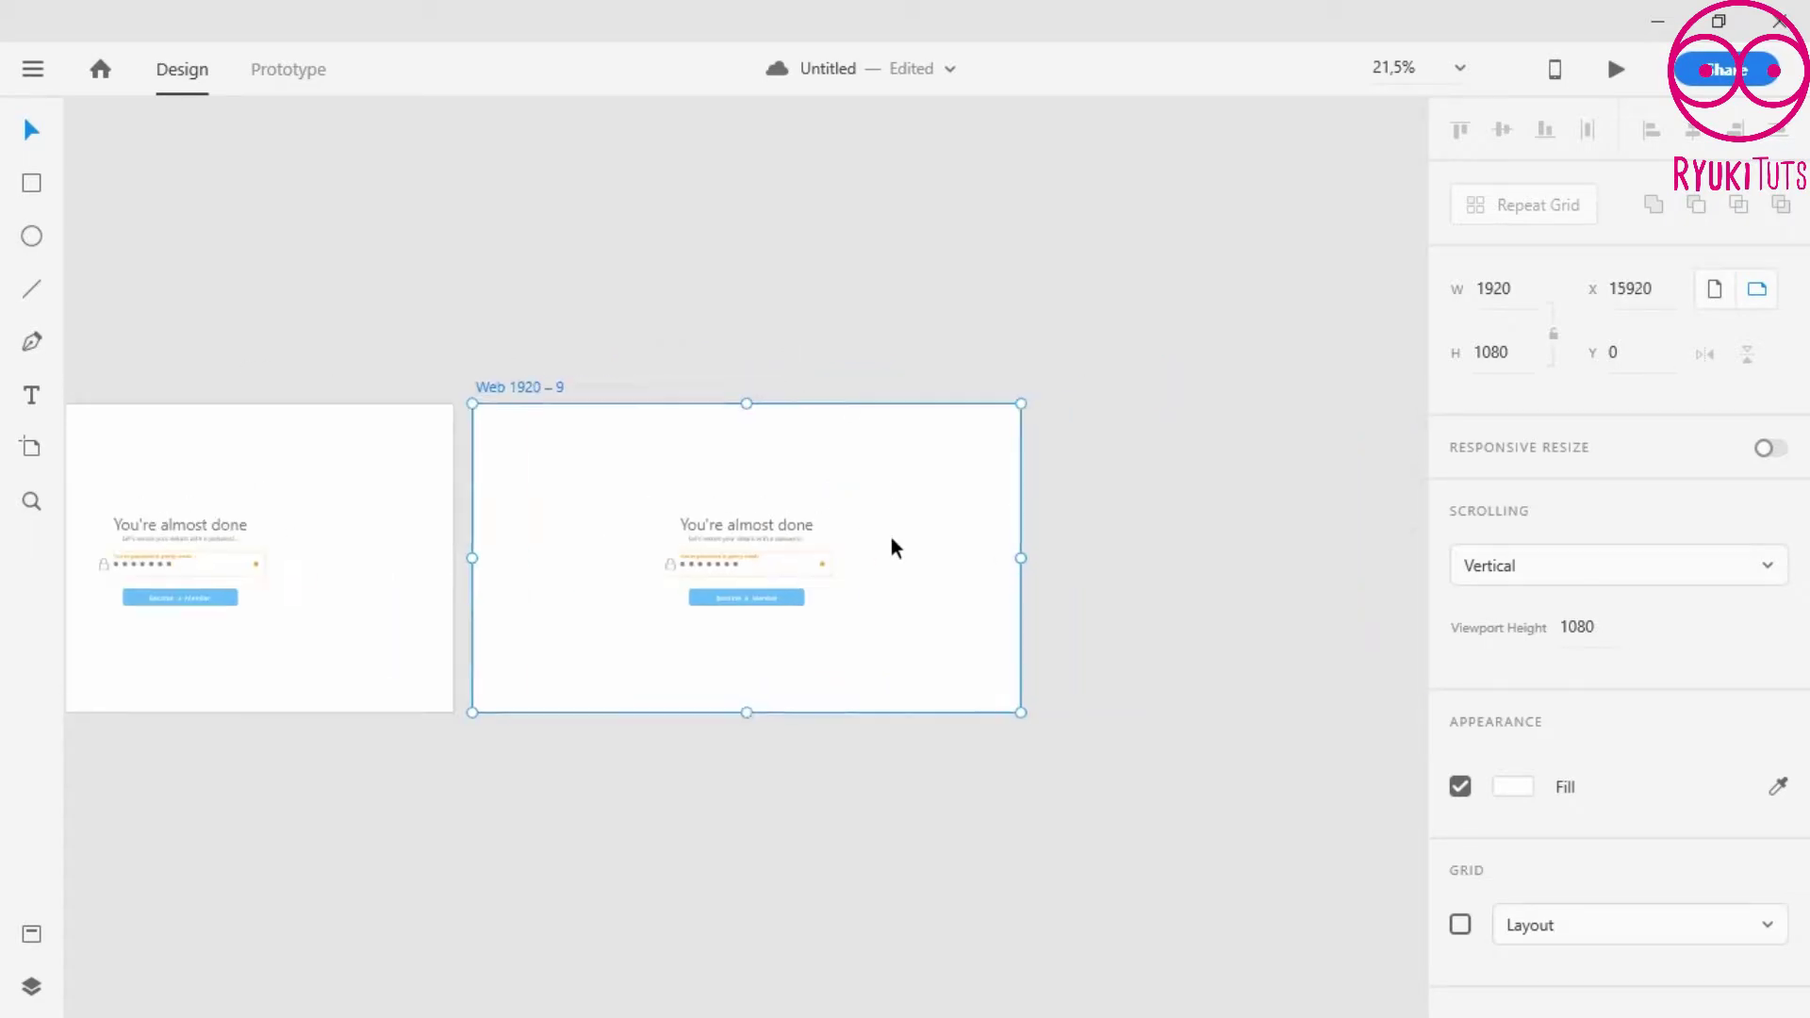
drag(575, 536, 617, 538)
- Change the orange message on the eight-dot artboard to read "You're password looks good!"
click(659, 497)
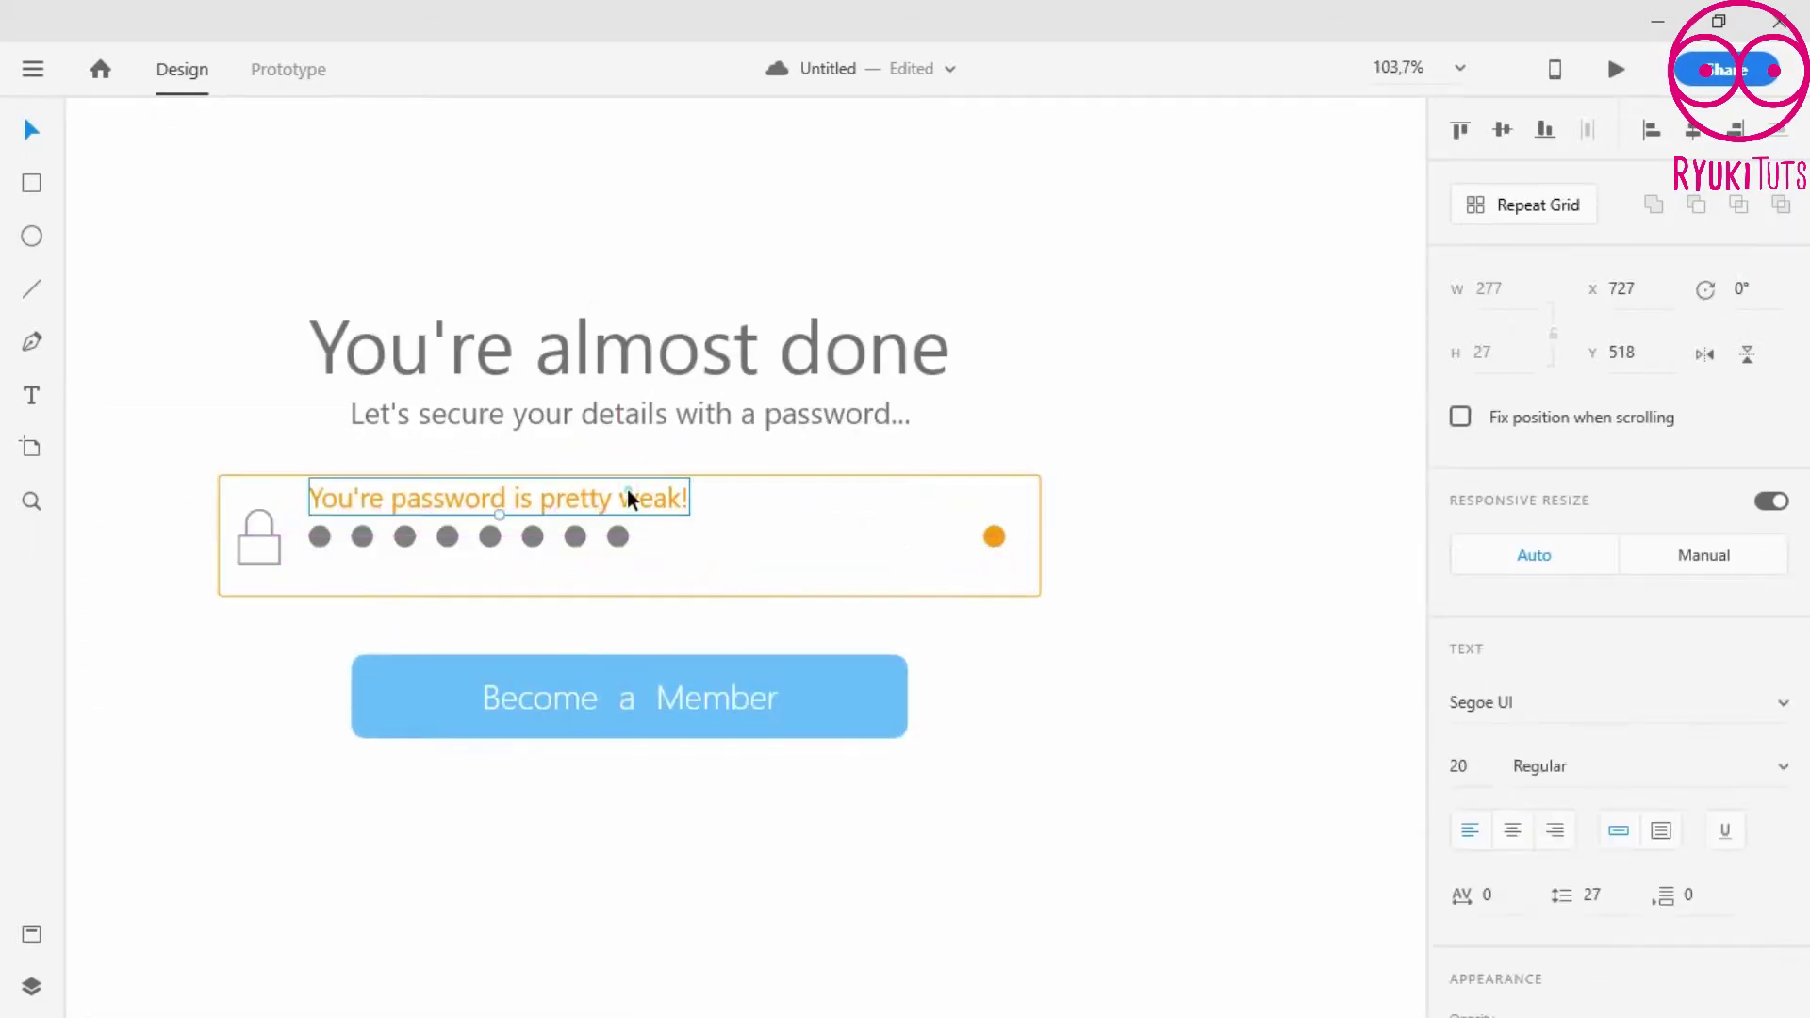
double_click(659, 497)
drag(521, 498, 703, 512)
key(BackSpace)
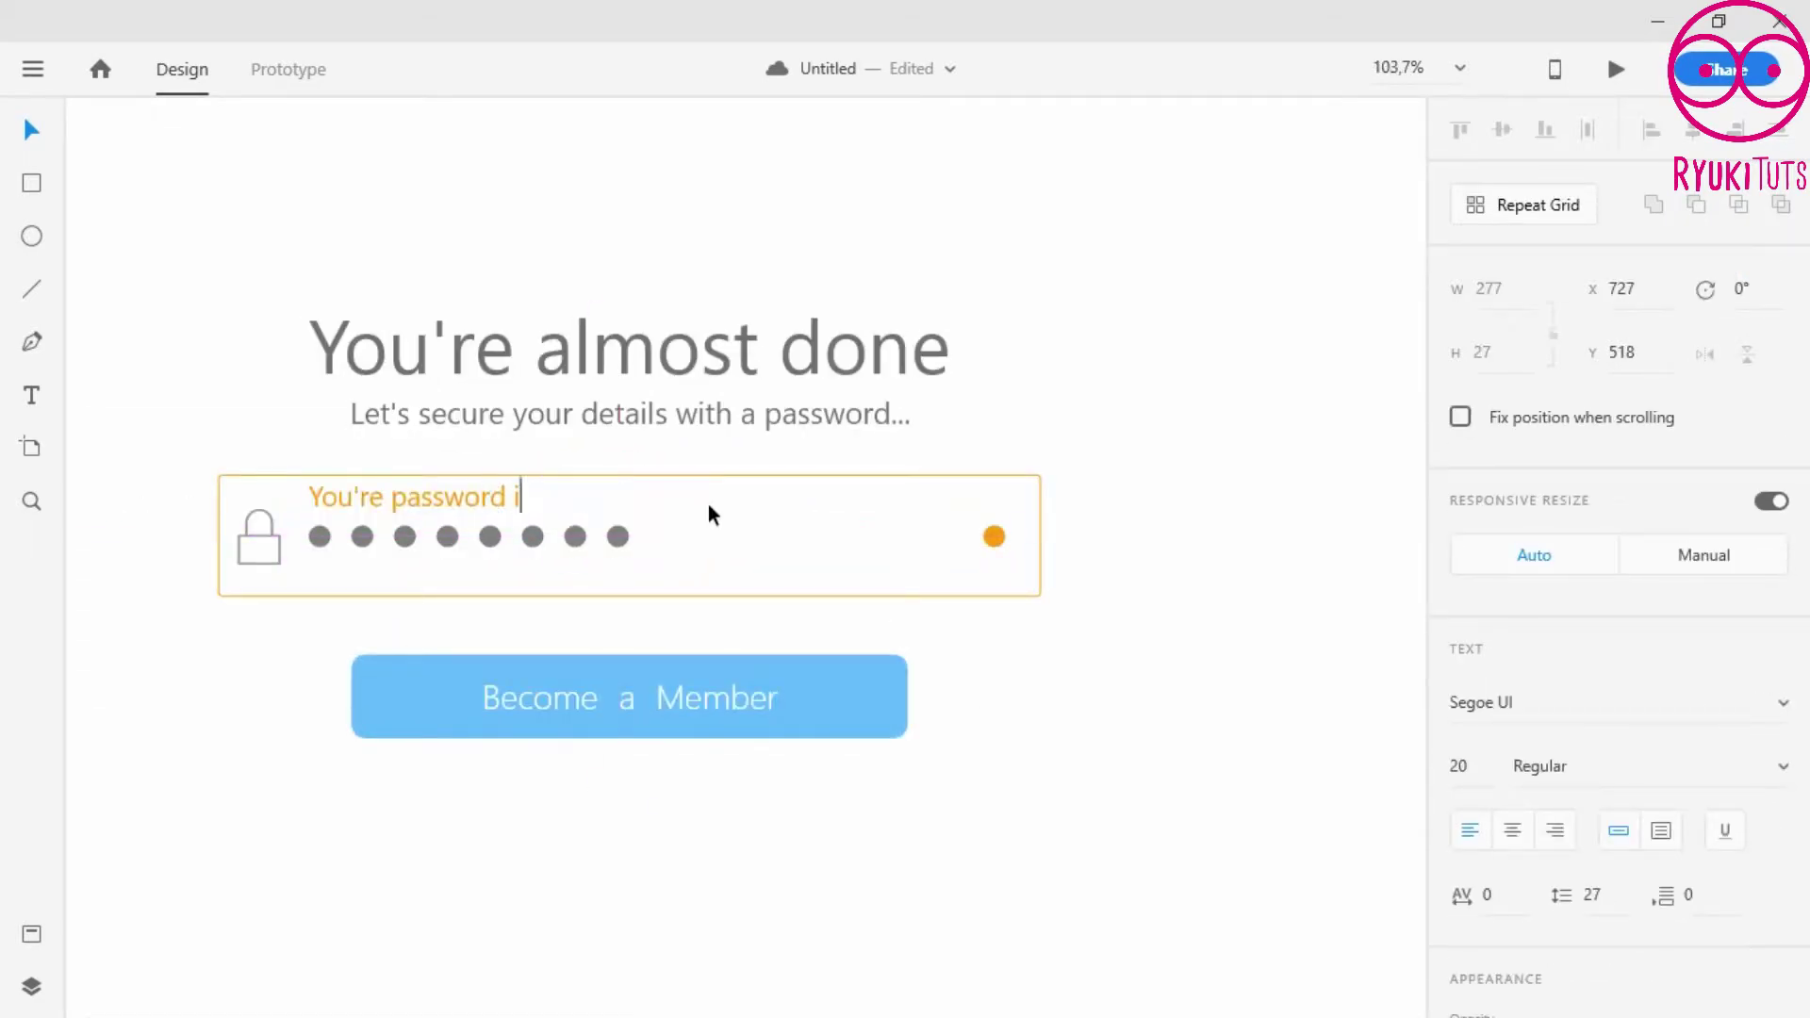
key(BackSpace)
text(looks good!)
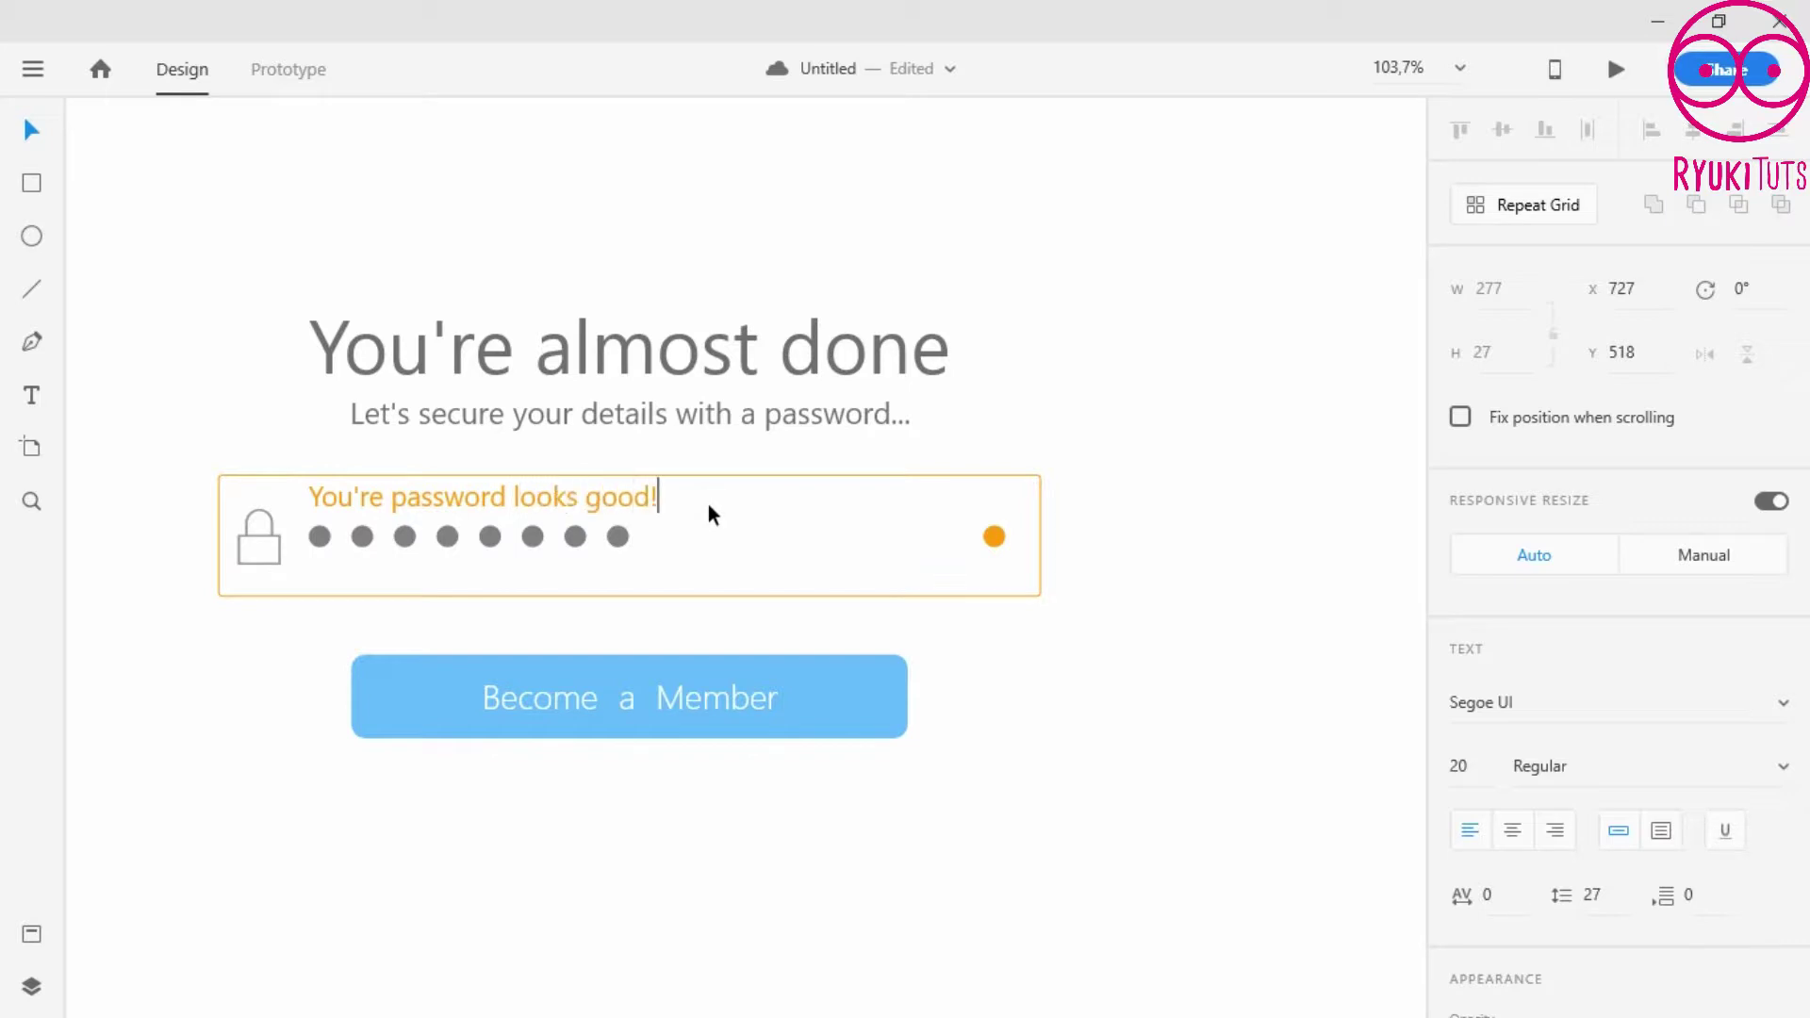
key(ctrl+a)
key(Escape)
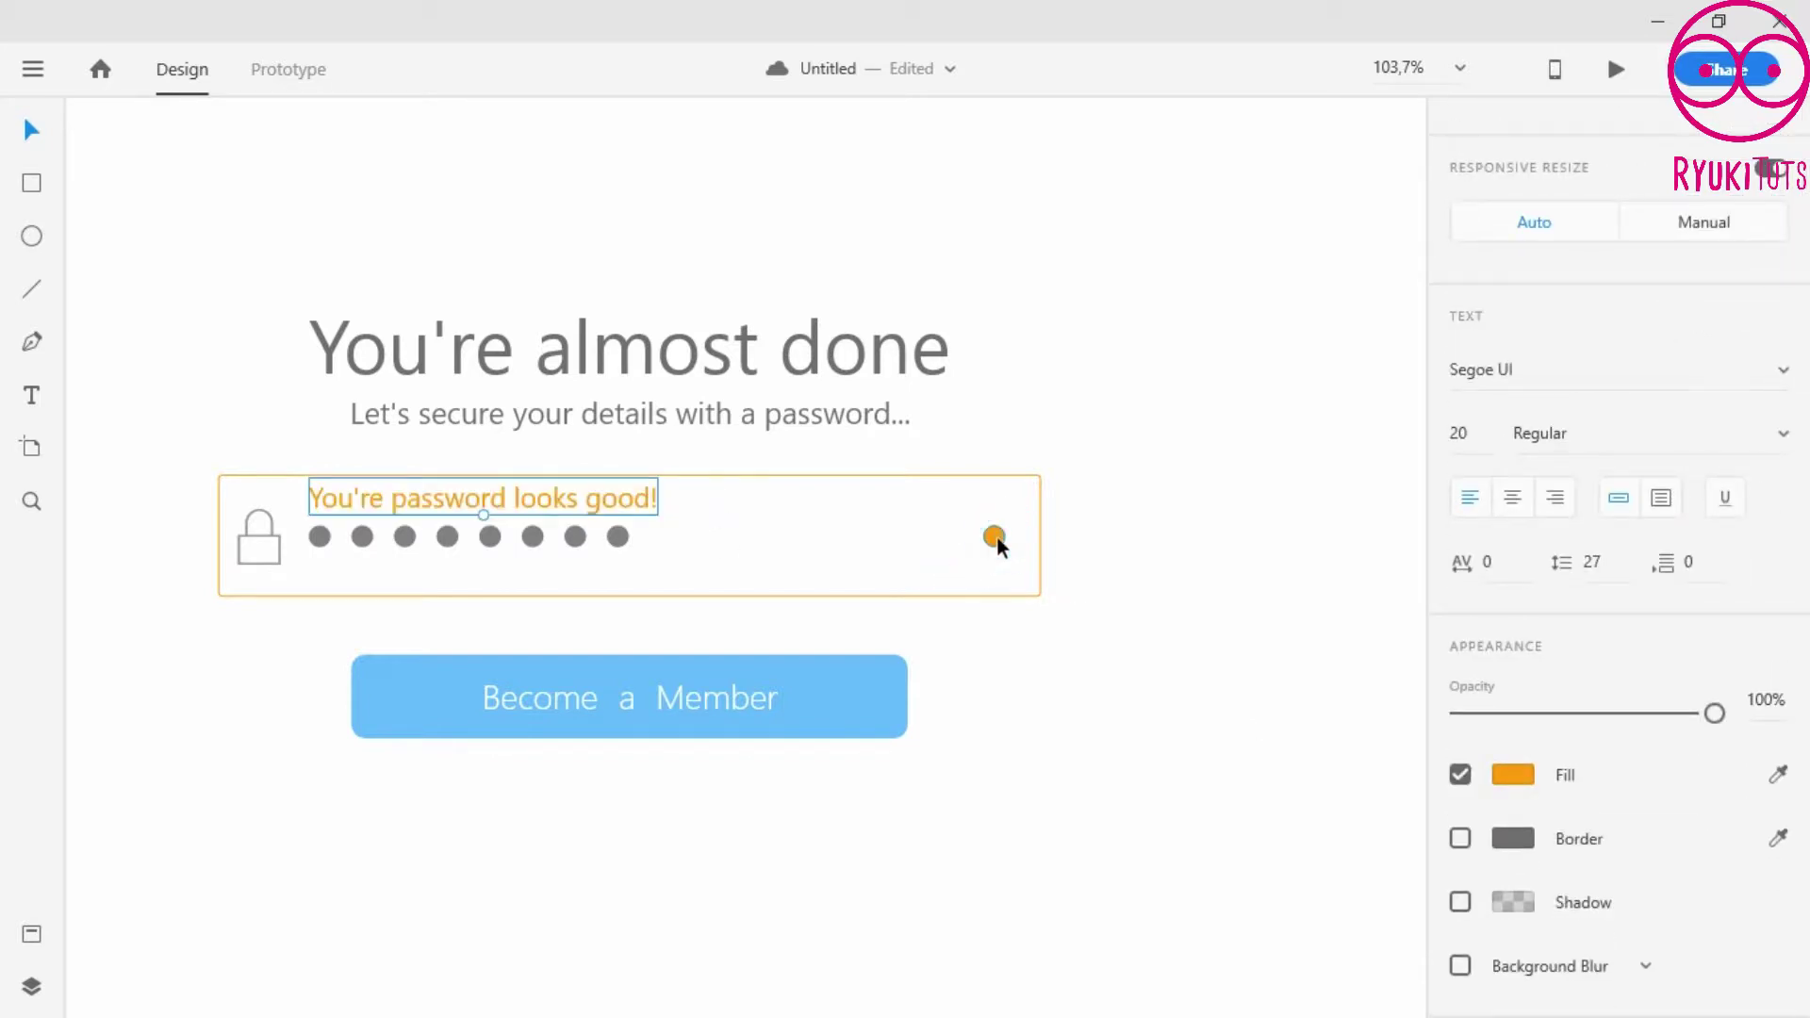
- Recolour the message text and the status dot with the emerald green #2ecc71 from the Flat UI colour palette website
shift+click(996, 536)
click(1513, 774)
key(alt+Tab)
click(554, 279)
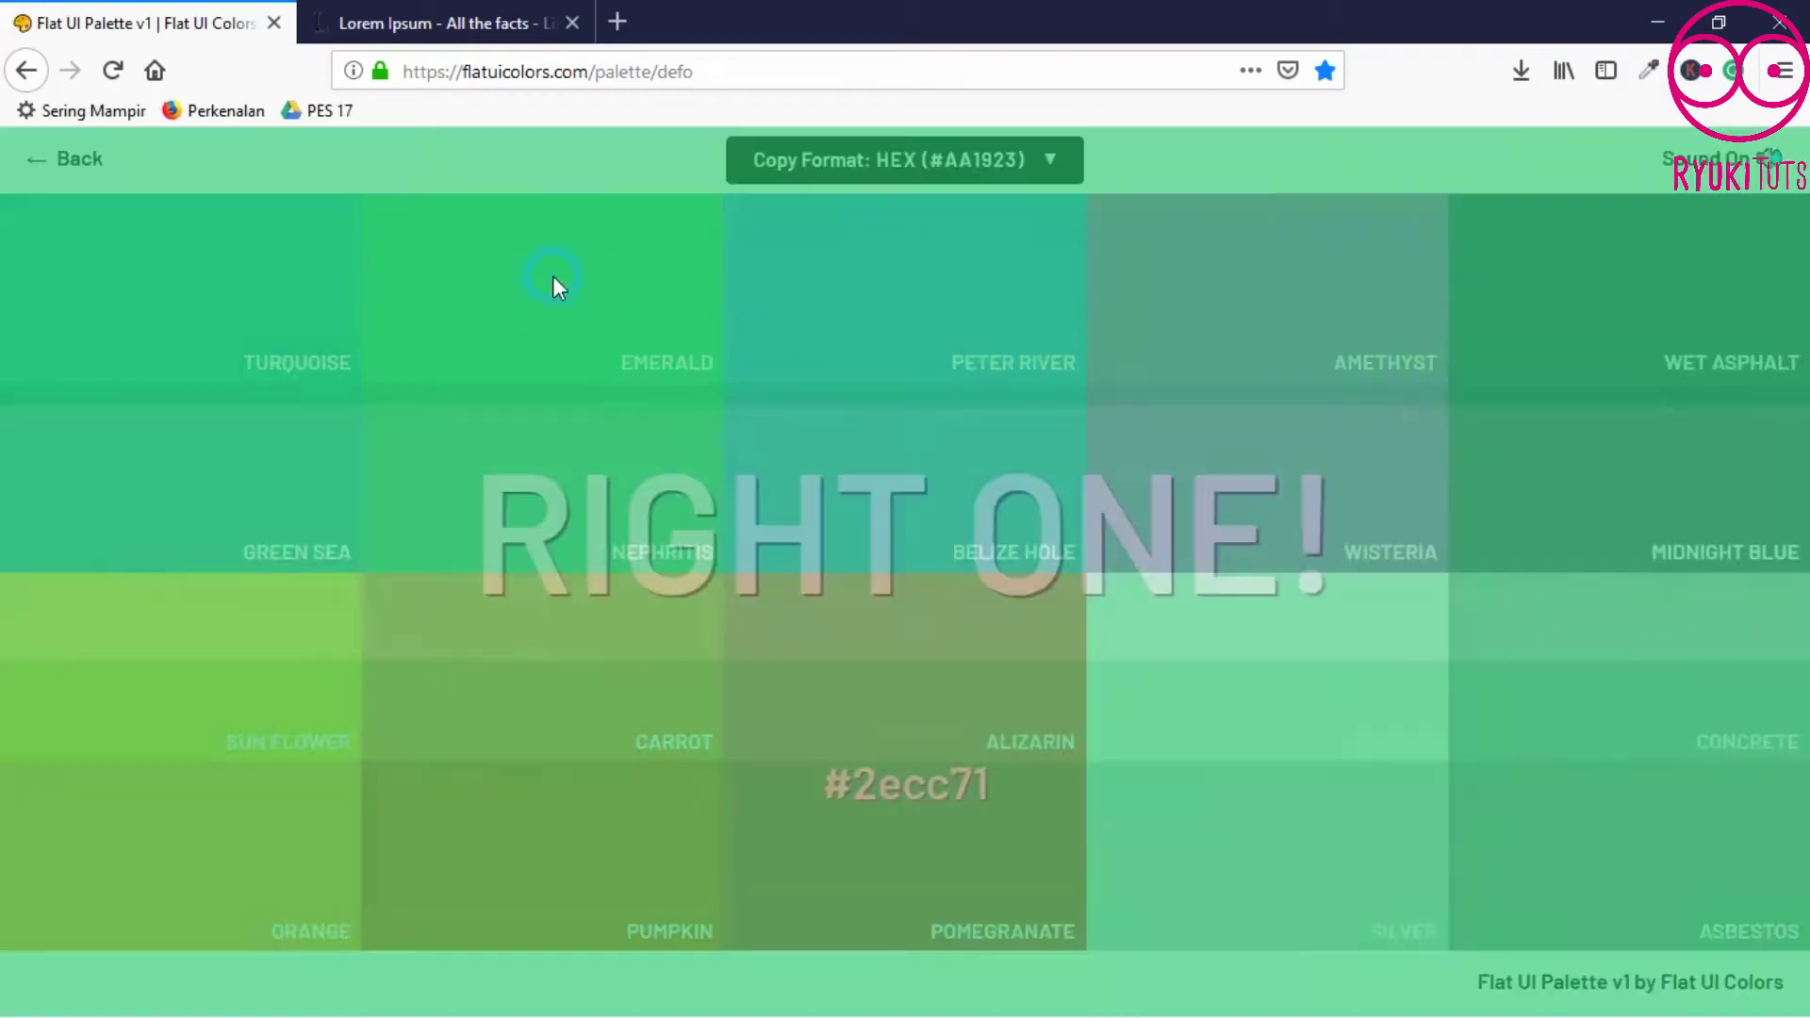
key(alt+Tab)
text(#2ecc71)
key(Escape)
- Set the password box's border colour to #2ecc71
click(1033, 545)
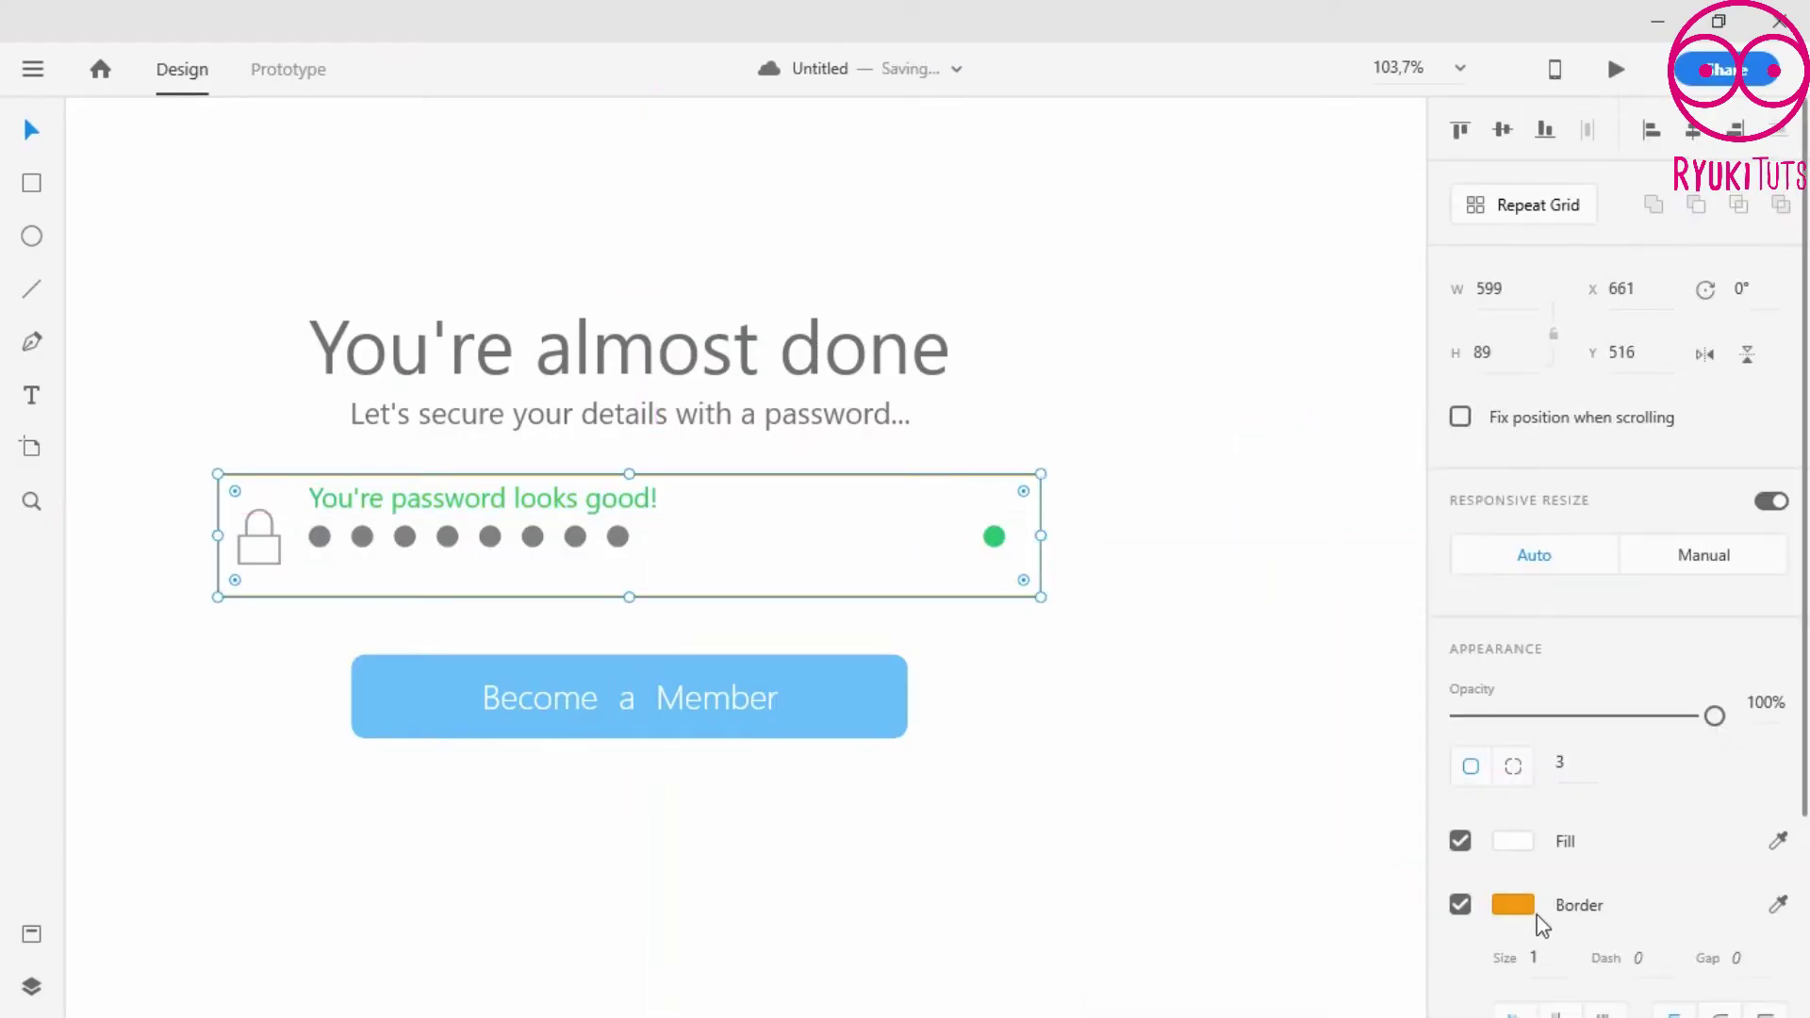
click(1518, 907)
text(#2ecc71)
click(978, 765)
- Set the fill of the Become a Member button to #16A2FF
click(802, 701)
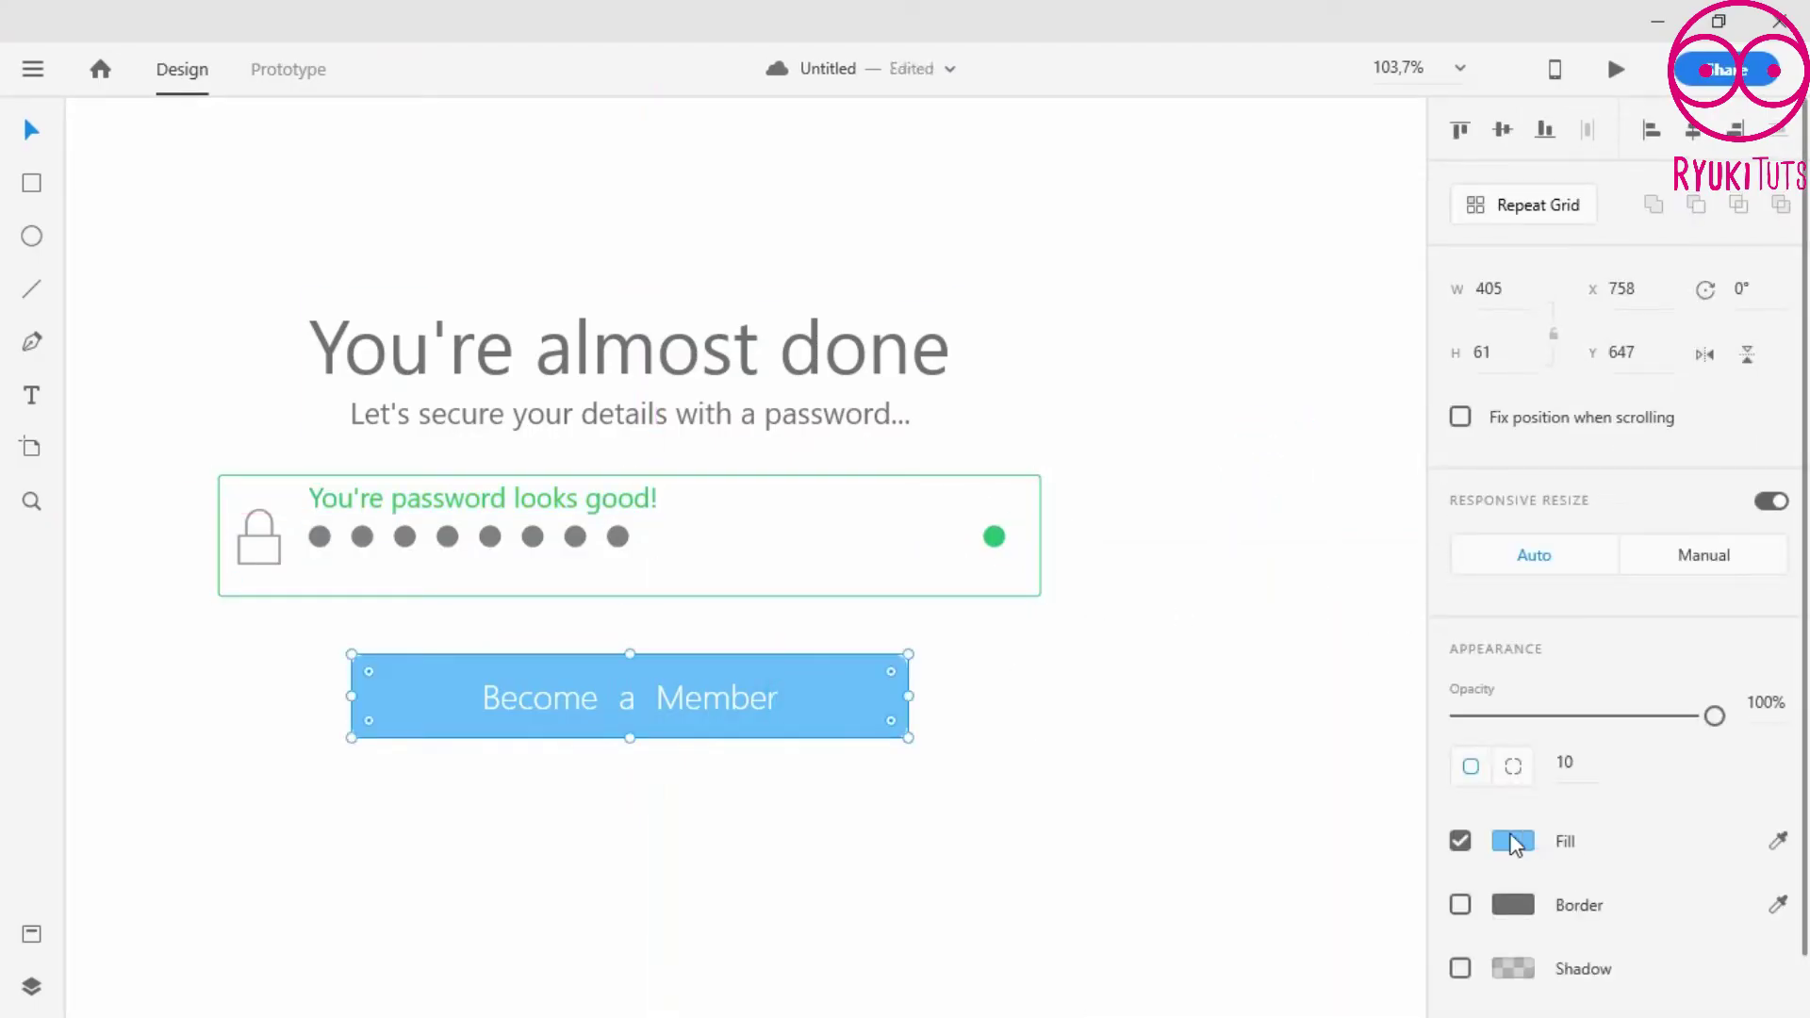
click(1513, 841)
text(#16A2FF)
click(1192, 438)
- Select all eight grey password dots on Web 1920 – 9 and move them down to Y 557
scroll(313, 586, down, 4)
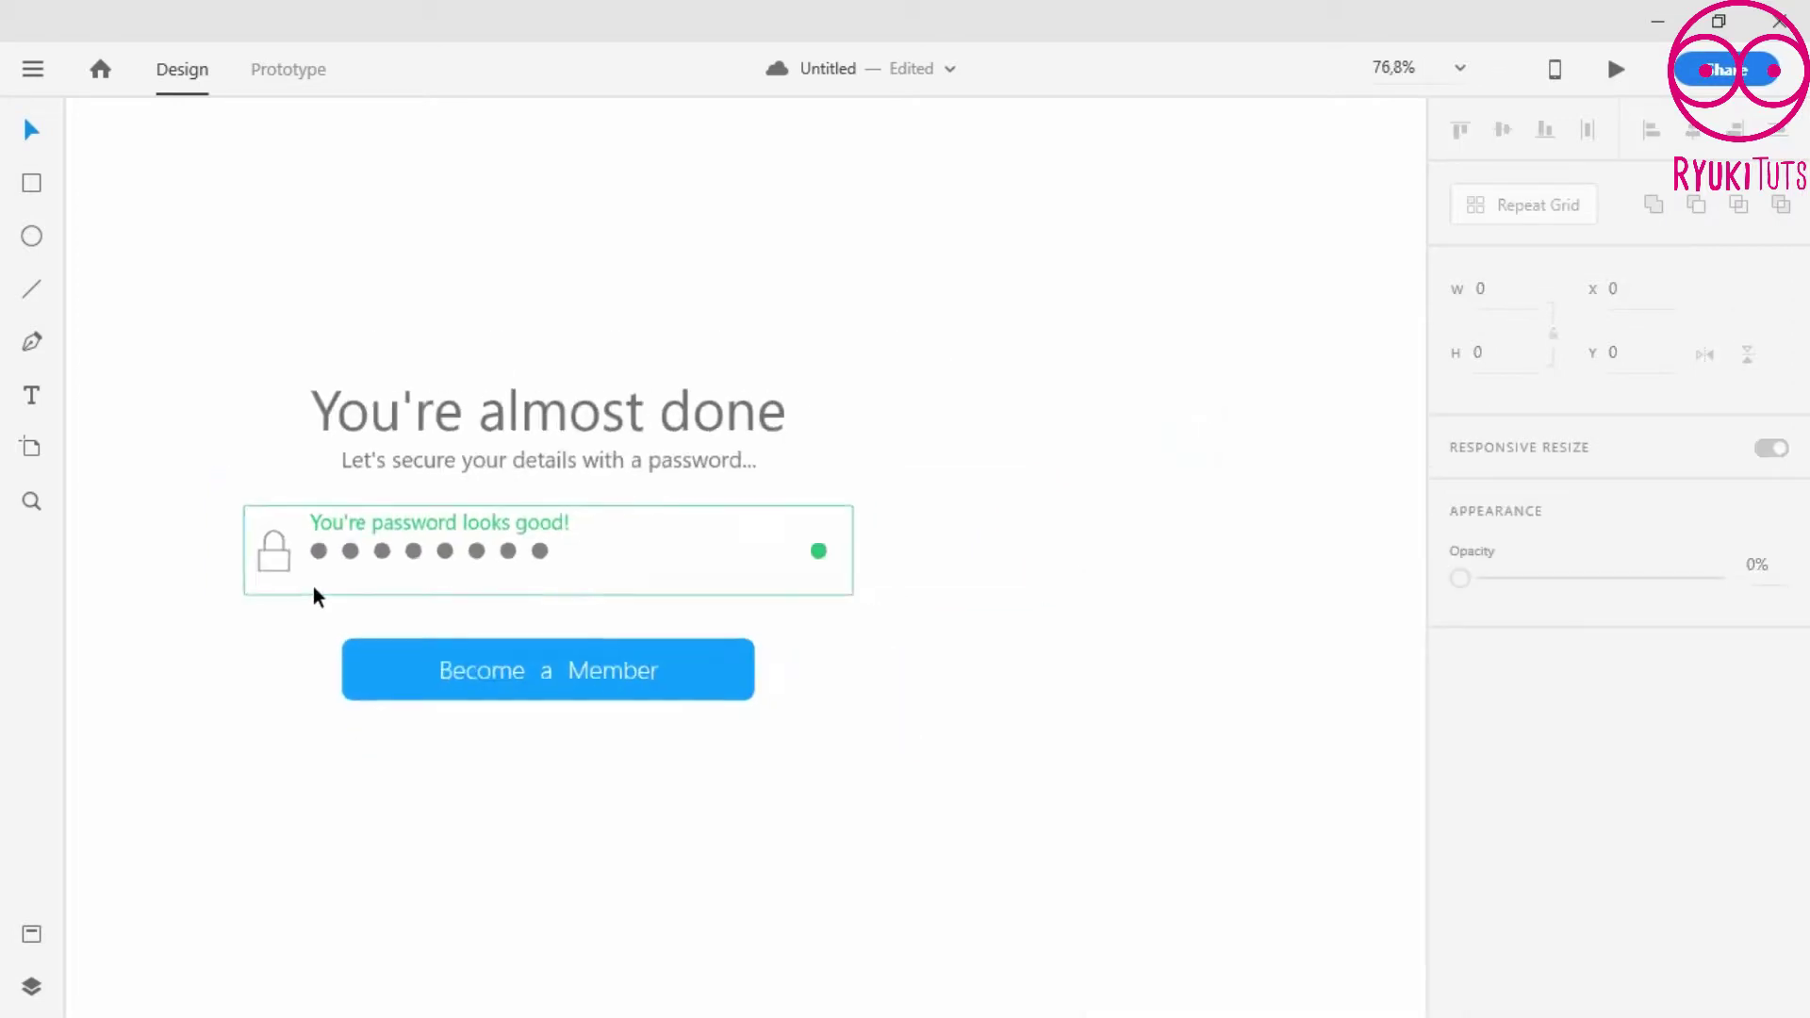
drag(260, 617, 726, 718)
click(855, 655)
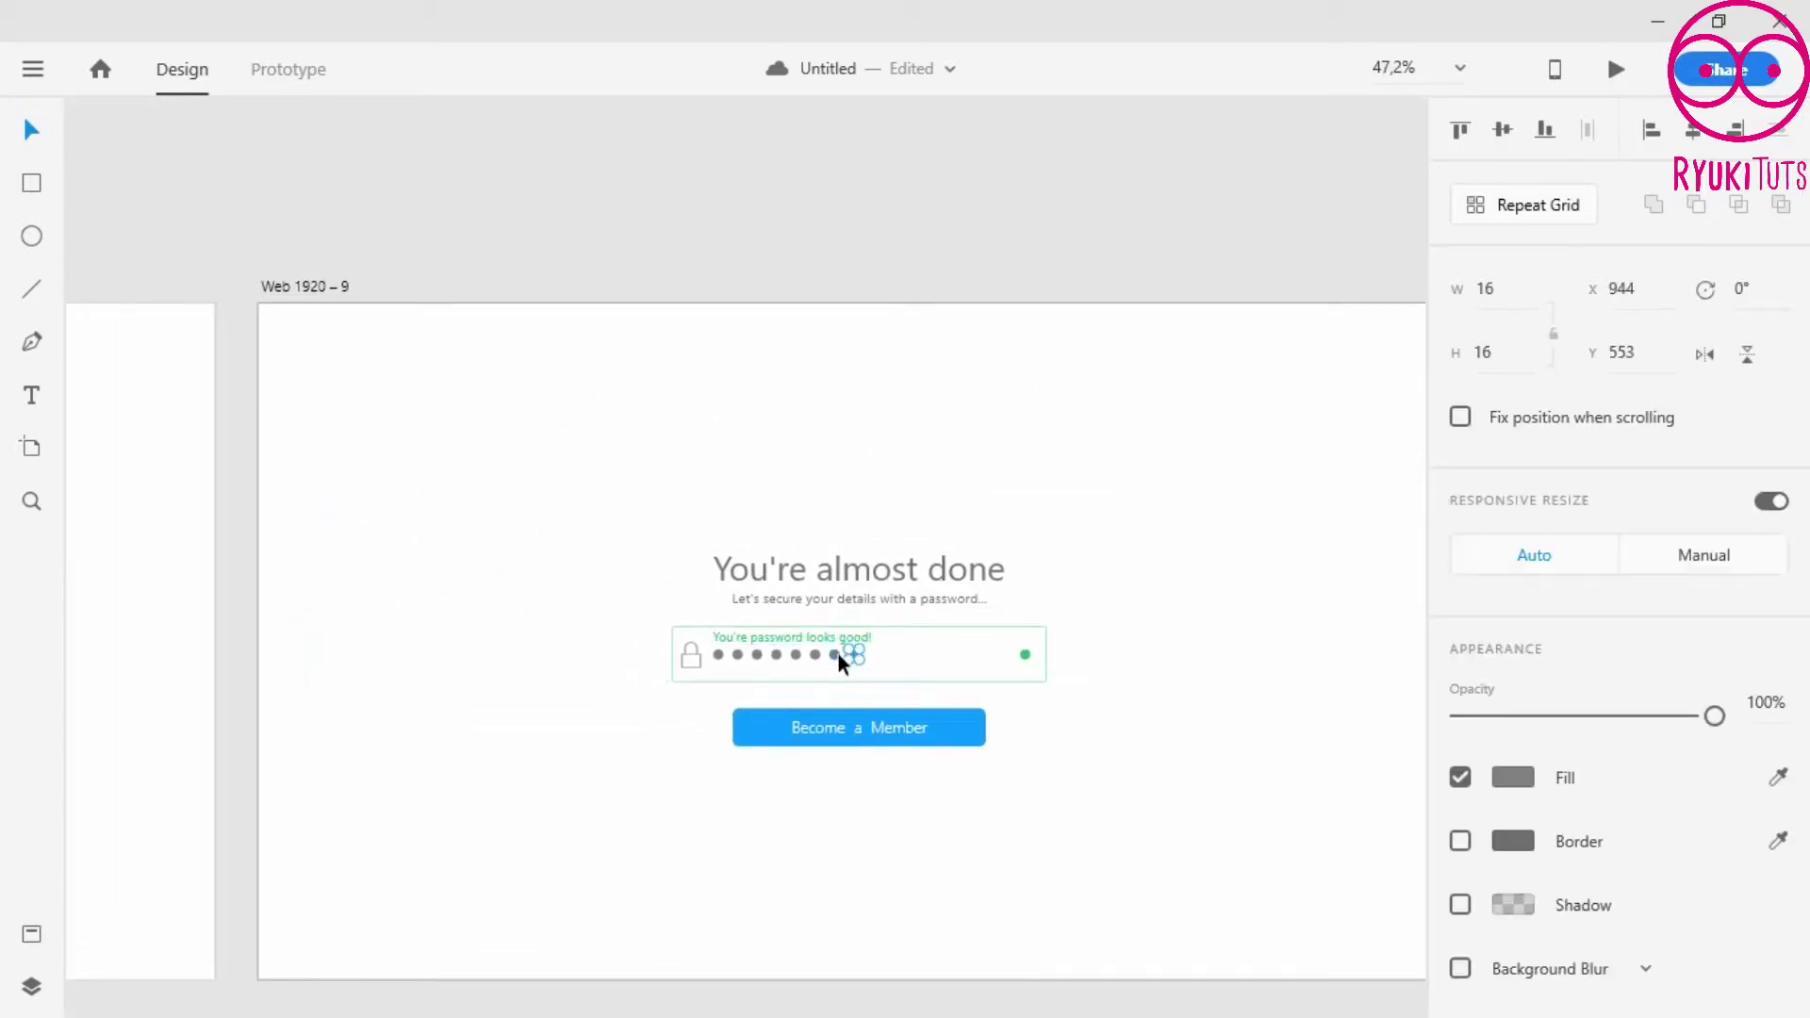
shift+click(835, 655)
shift+click(816, 655)
scroll(813, 653, up, 5)
shift+click(866, 637)
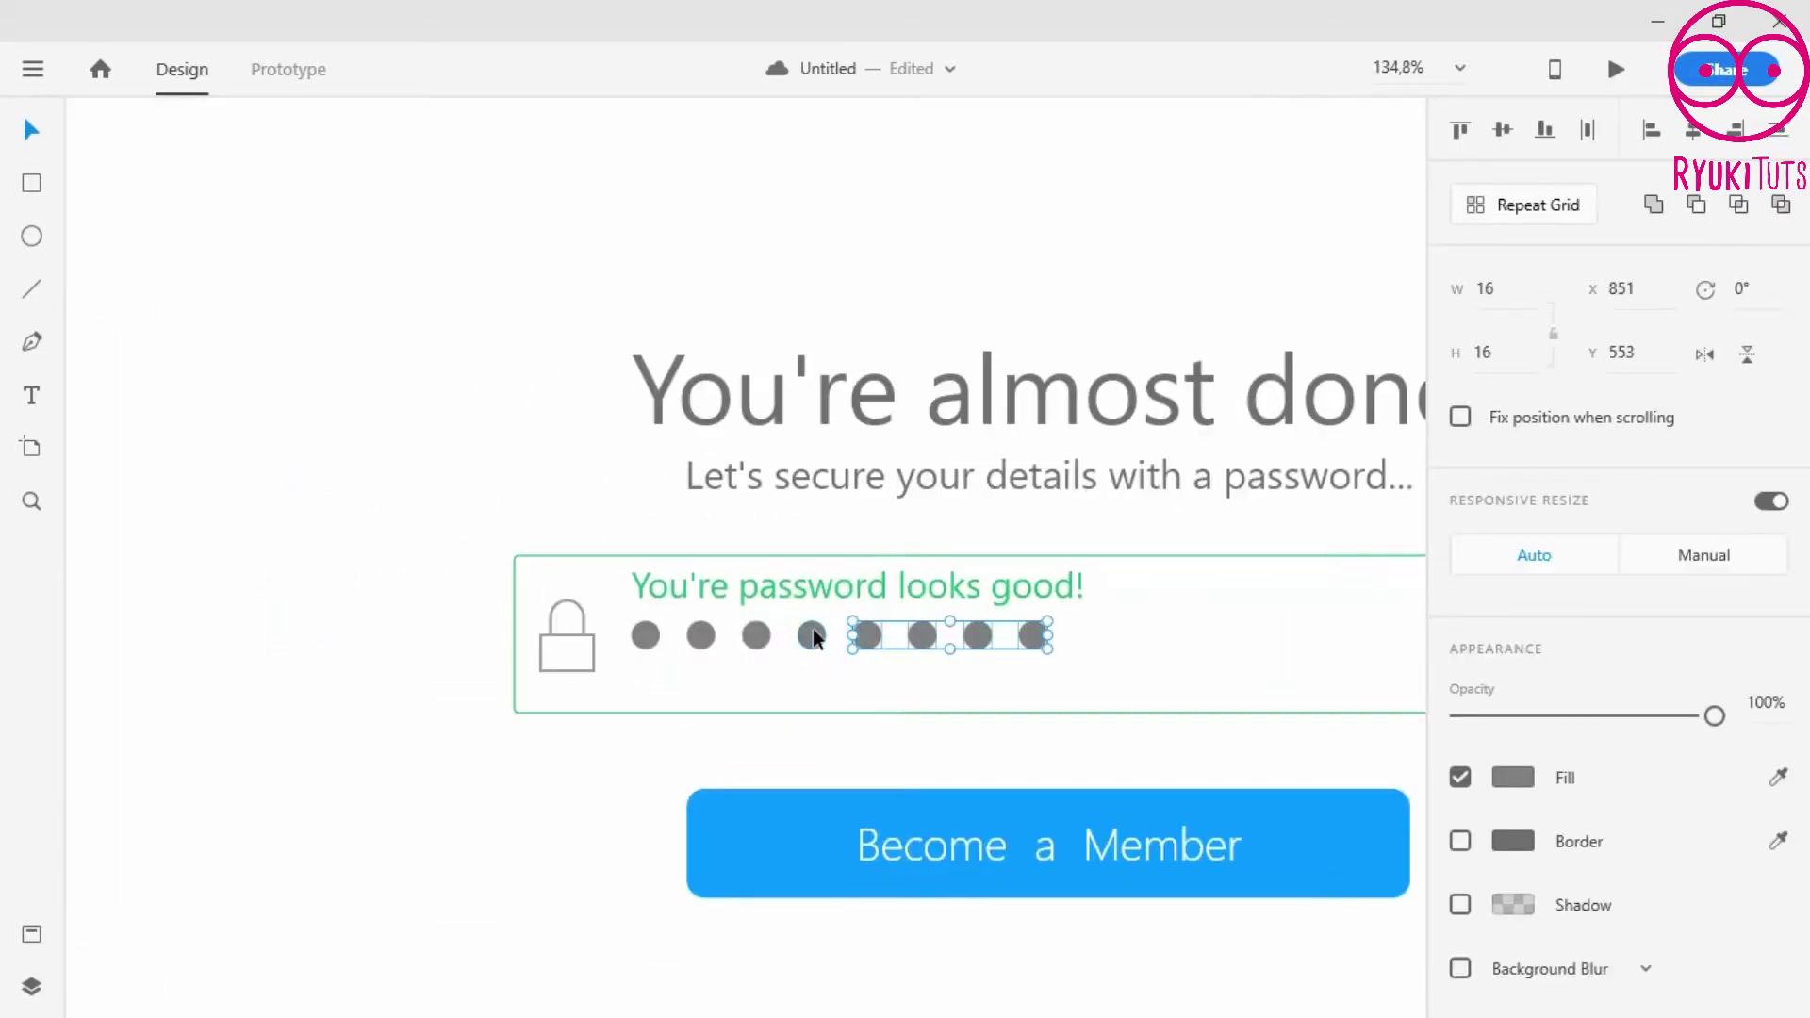
shift+click(811, 636)
shift+click(756, 637)
shift+click(701, 636)
shift+click(646, 637)
drag(817, 630, 812, 637)
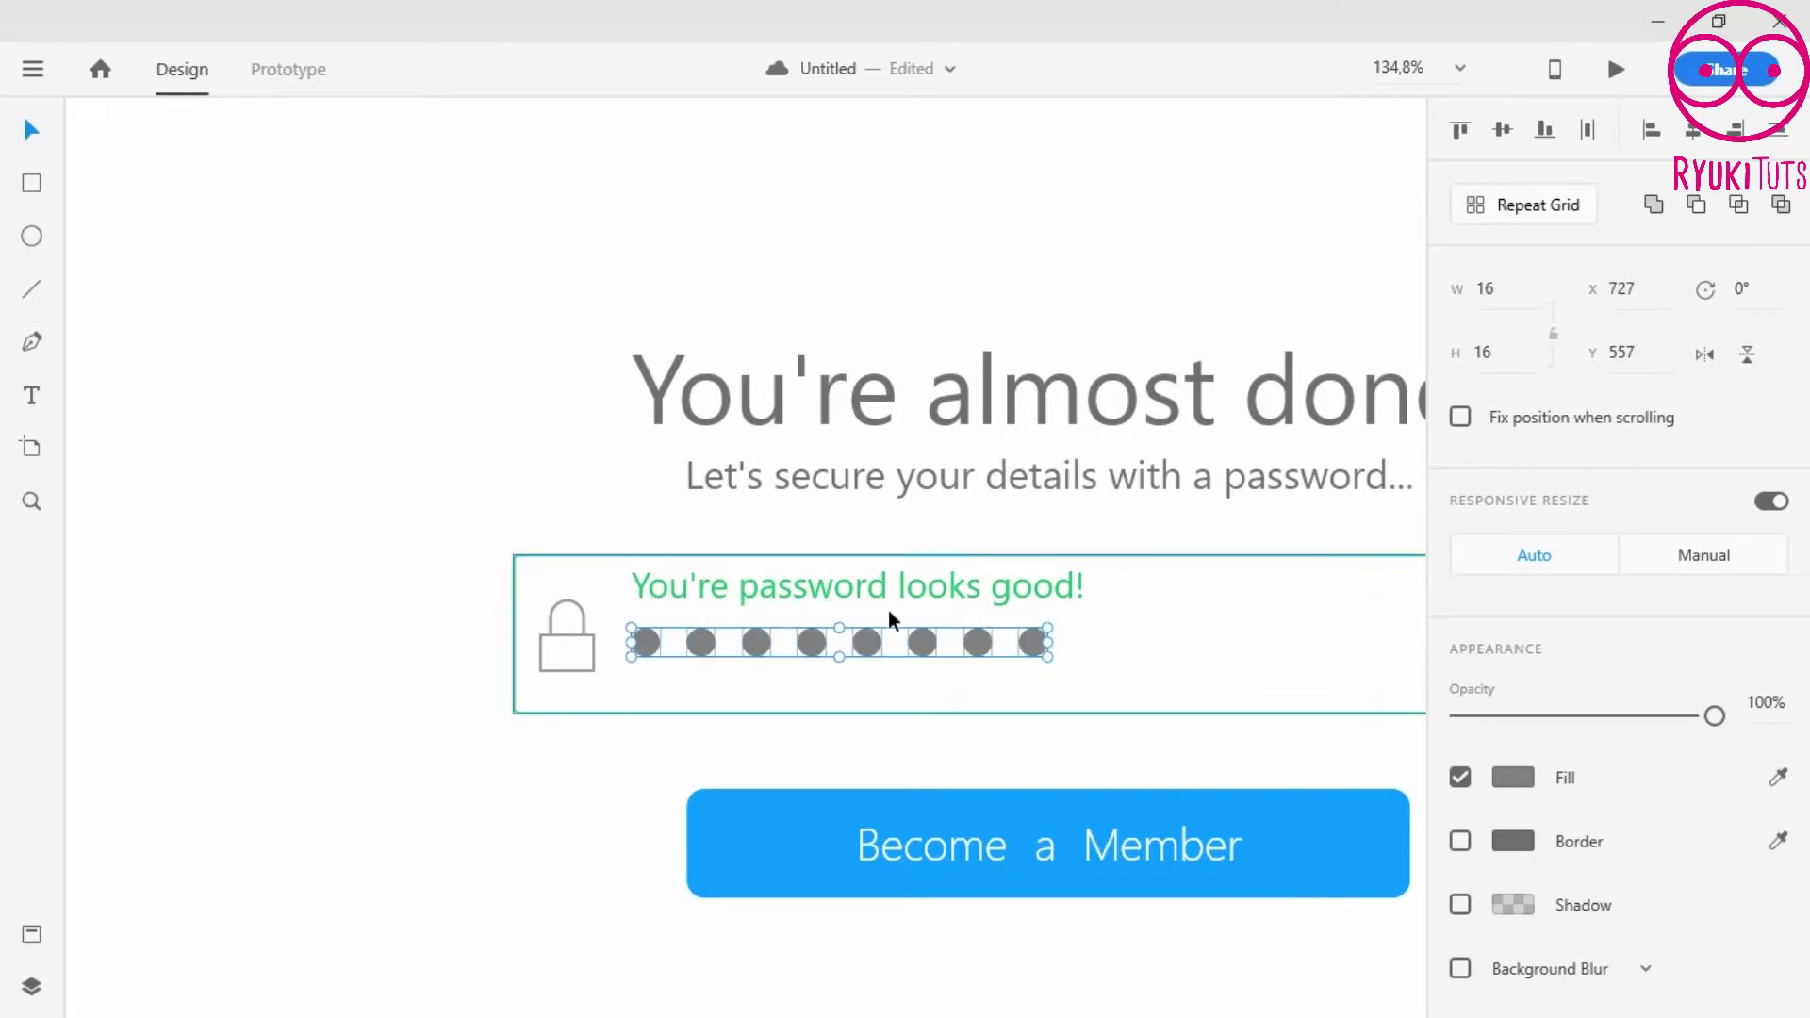
- Delete all seven password dots from the Web 1920 – 8 artboard
scroll(425, 581, down, 5)
drag(424, 581, 1098, 607)
click(735, 615)
scroll(694, 629, up, 4)
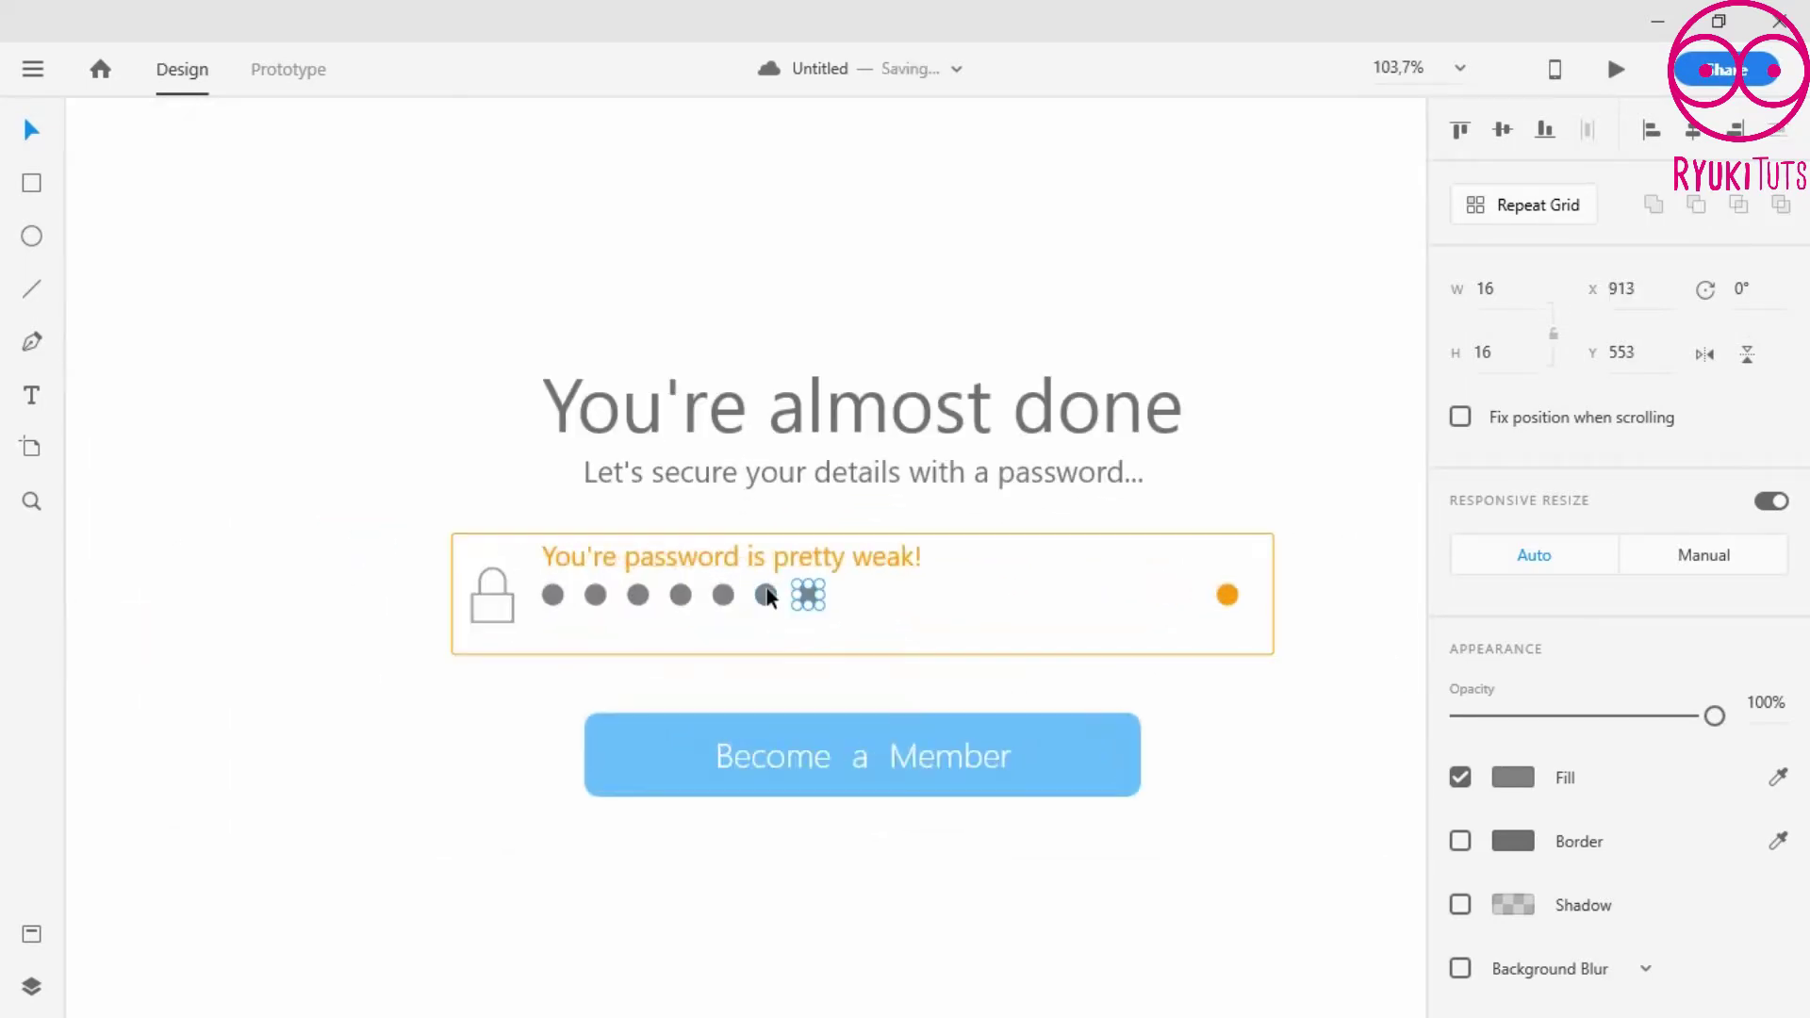
shift+click(766, 592)
shift+click(724, 594)
shift+click(681, 594)
shift+click(638, 594)
shift+click(595, 594)
shift+click(554, 596)
key(Delete)
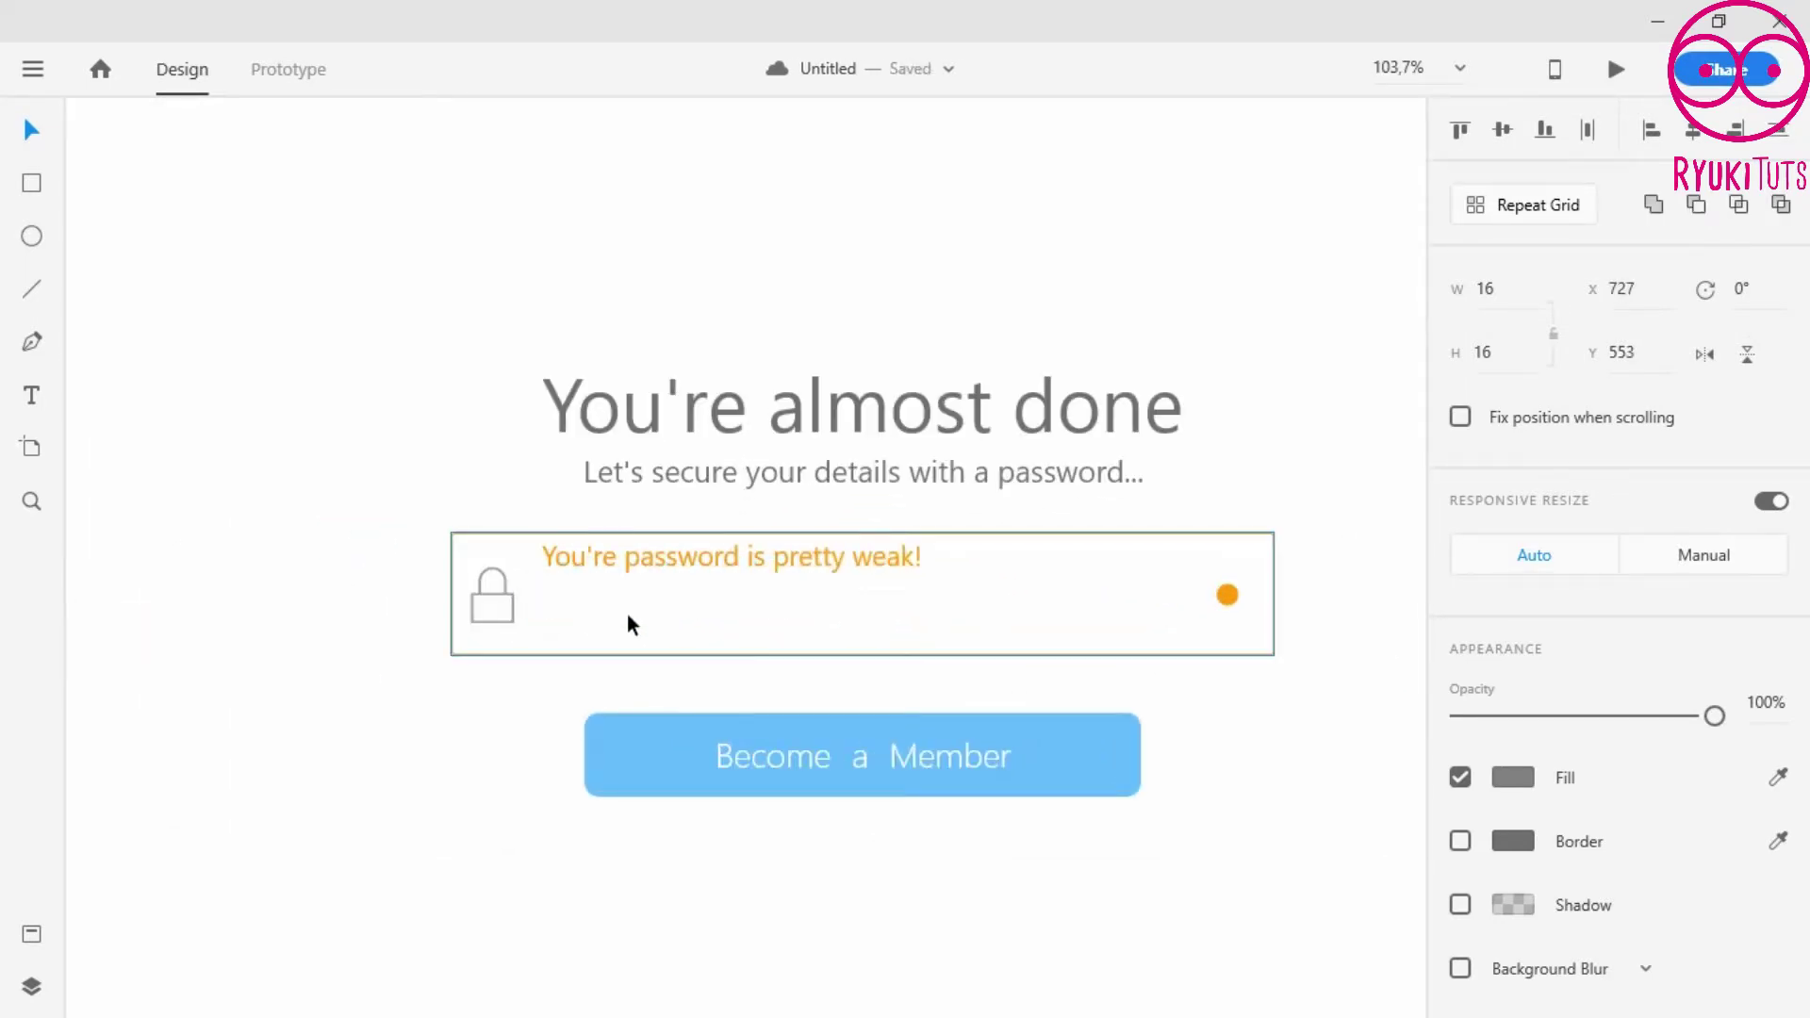
- Paste the lowered row of dots onto Web 1920 – 8 and delete its eighth dot
scroll(503, 618, up, 2)
scroll(492, 585, down, 5)
click(187, 260)
key(ctrl+z)
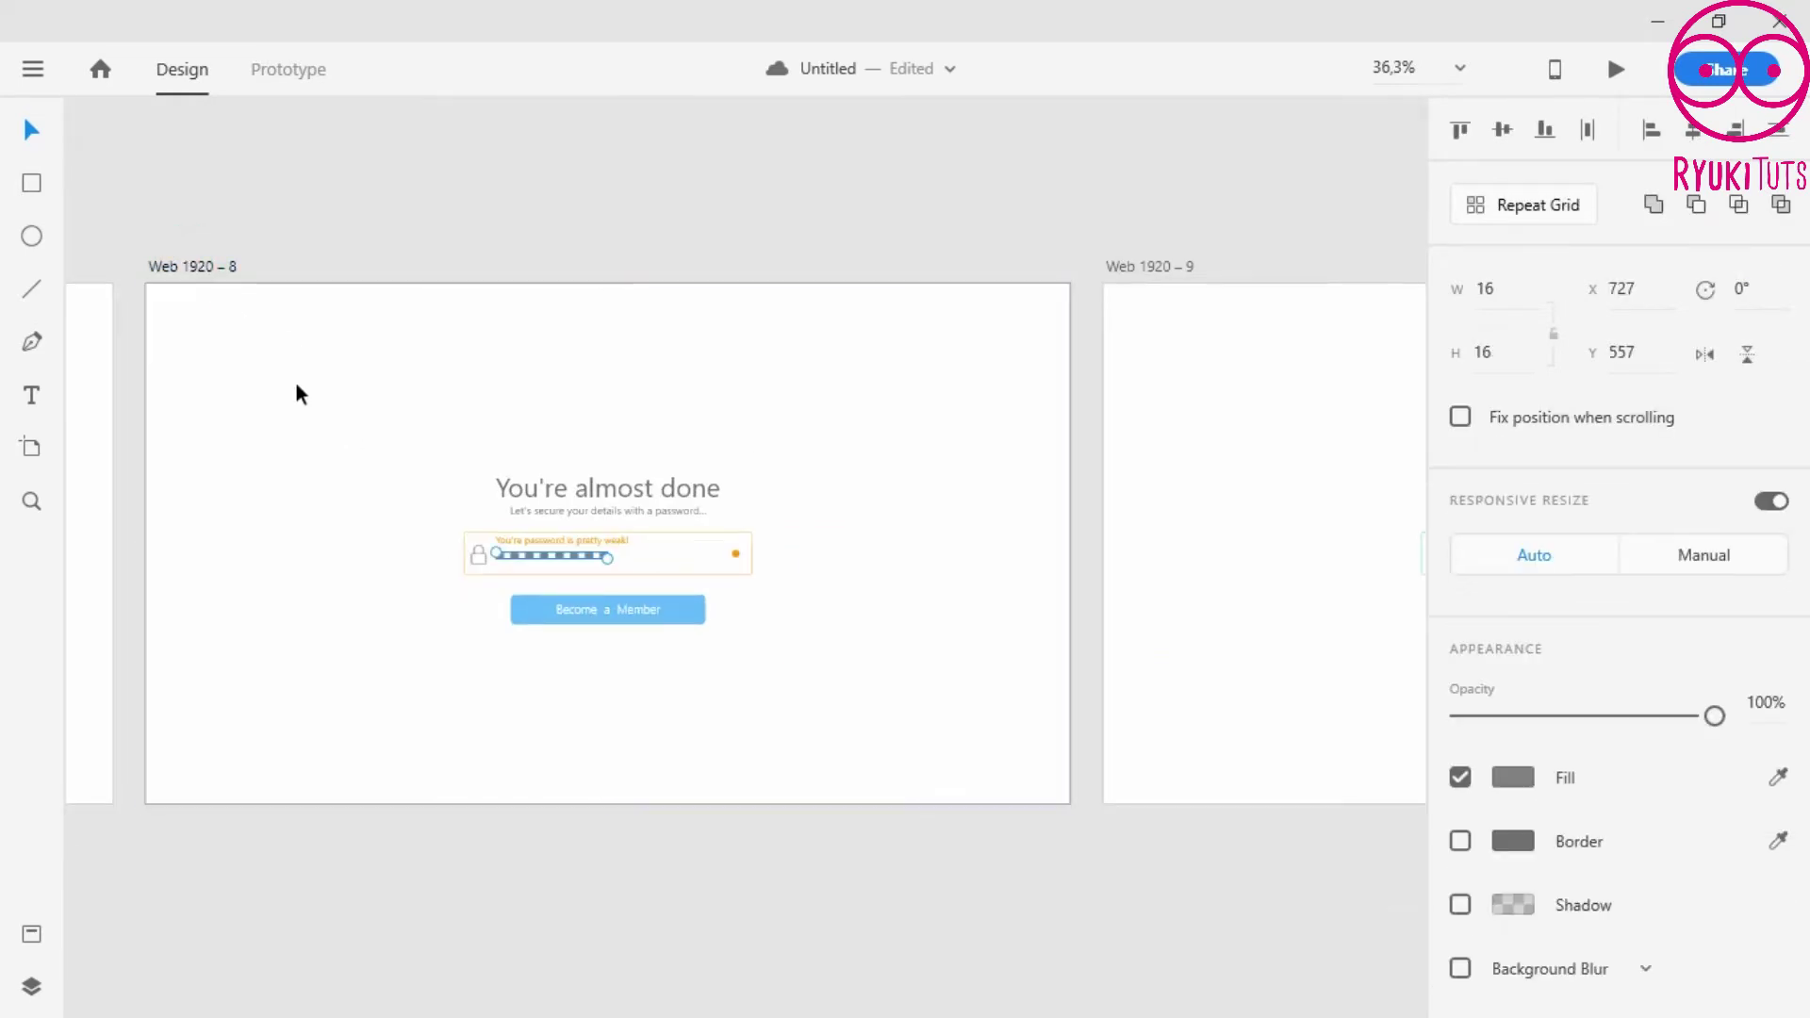
scroll(613, 630, up, 3)
click(652, 559)
key(Delete)
- Delete all six password dots from the Web 1920 – 7 artboard
scroll(314, 604, down, 4)
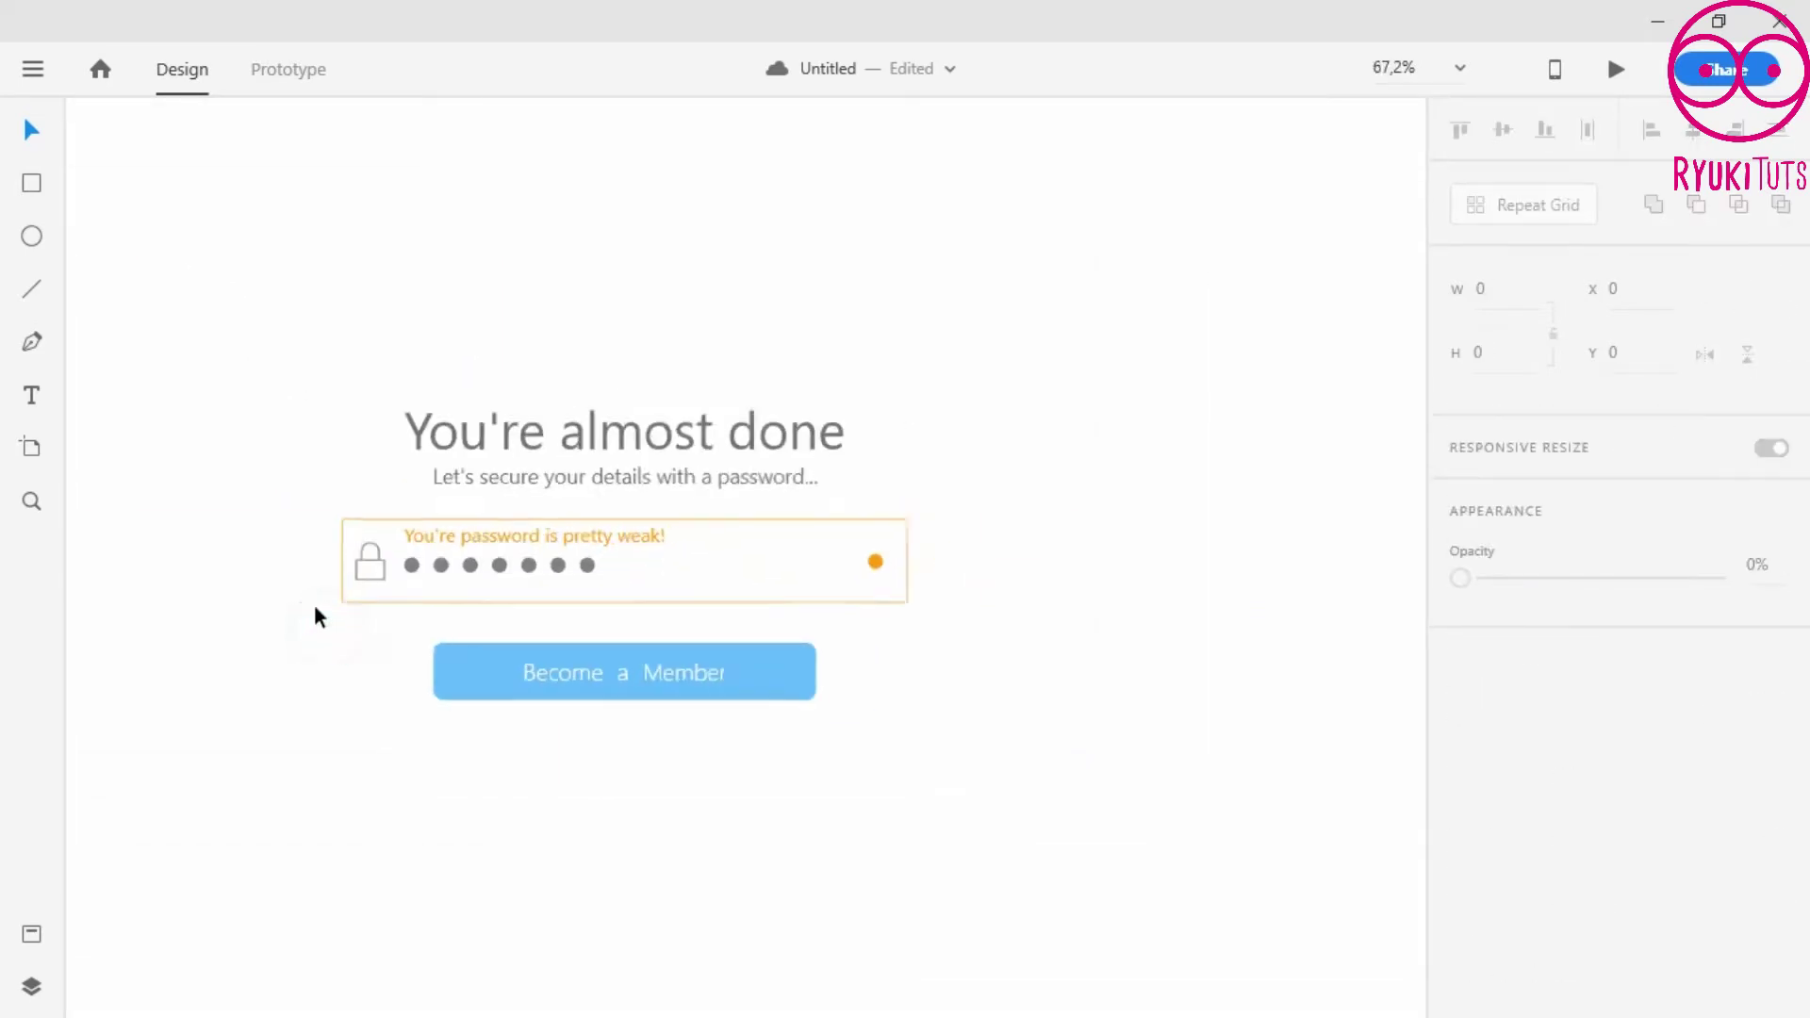
drag(268, 573, 1378, 559)
scroll(663, 565, up, 5)
click(918, 570)
shift+click(875, 570)
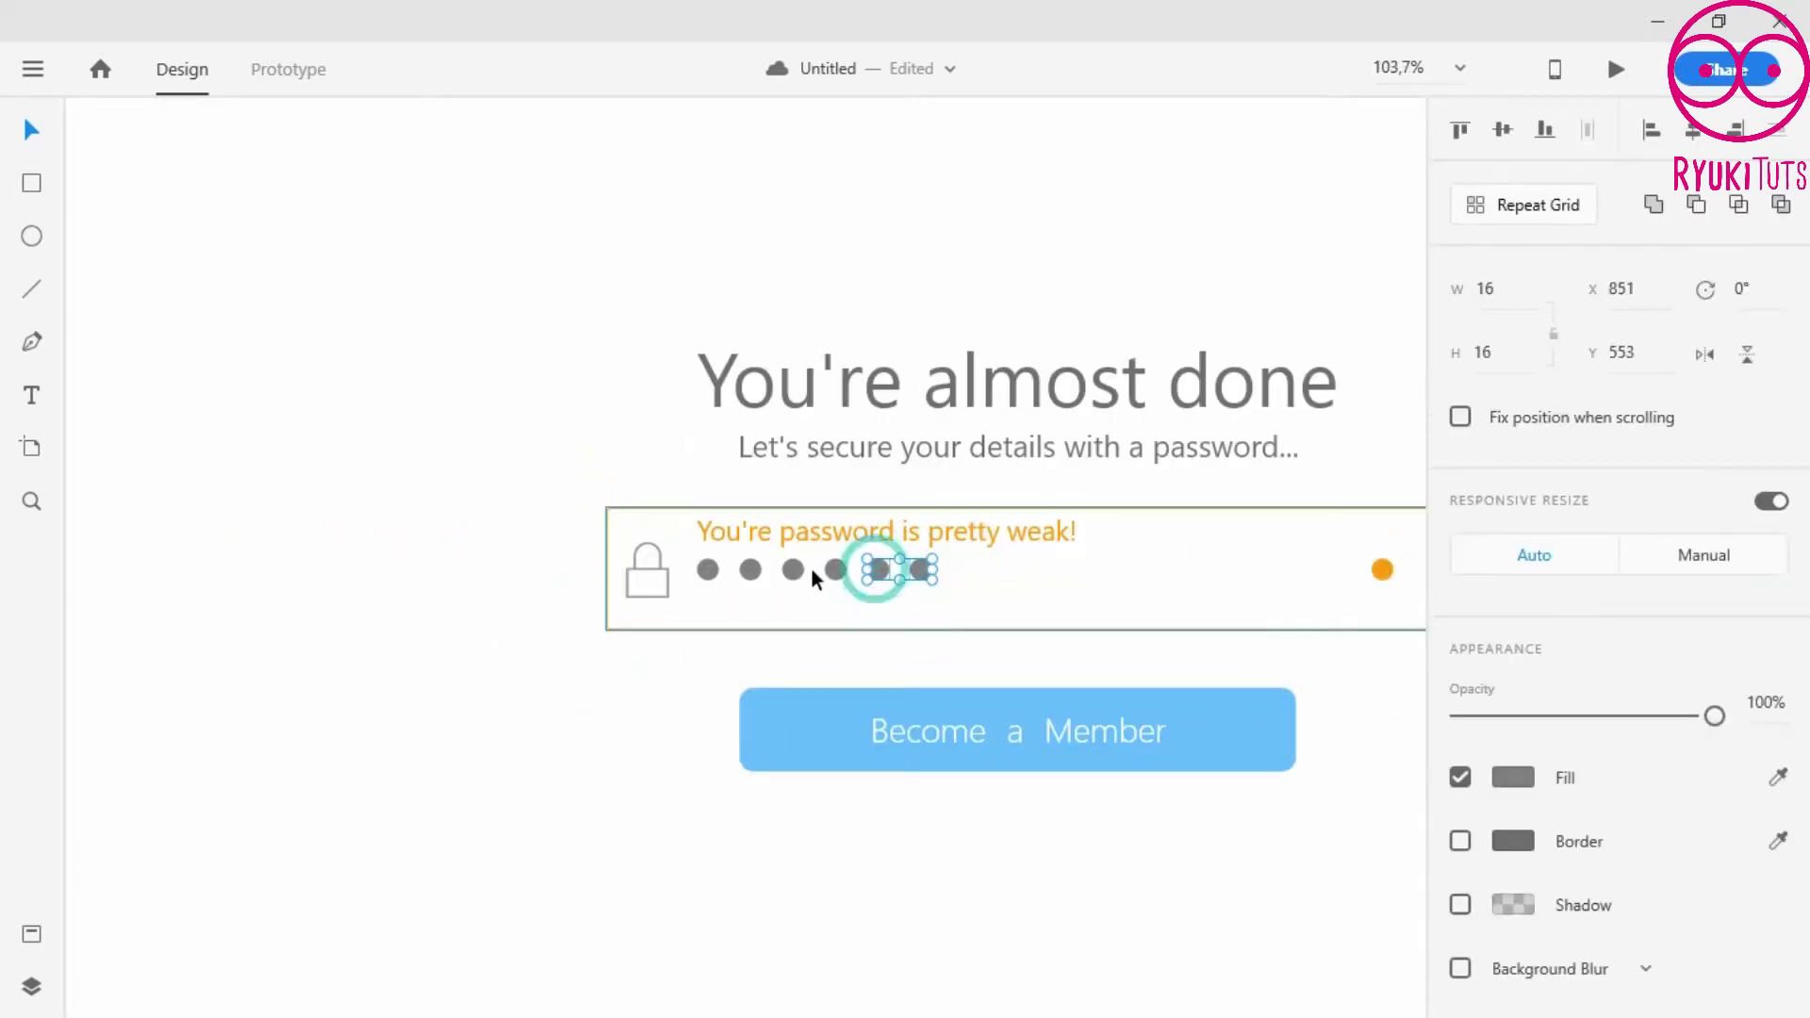
shift+click(835, 570)
shift+click(790, 571)
drag(777, 573, 703, 570)
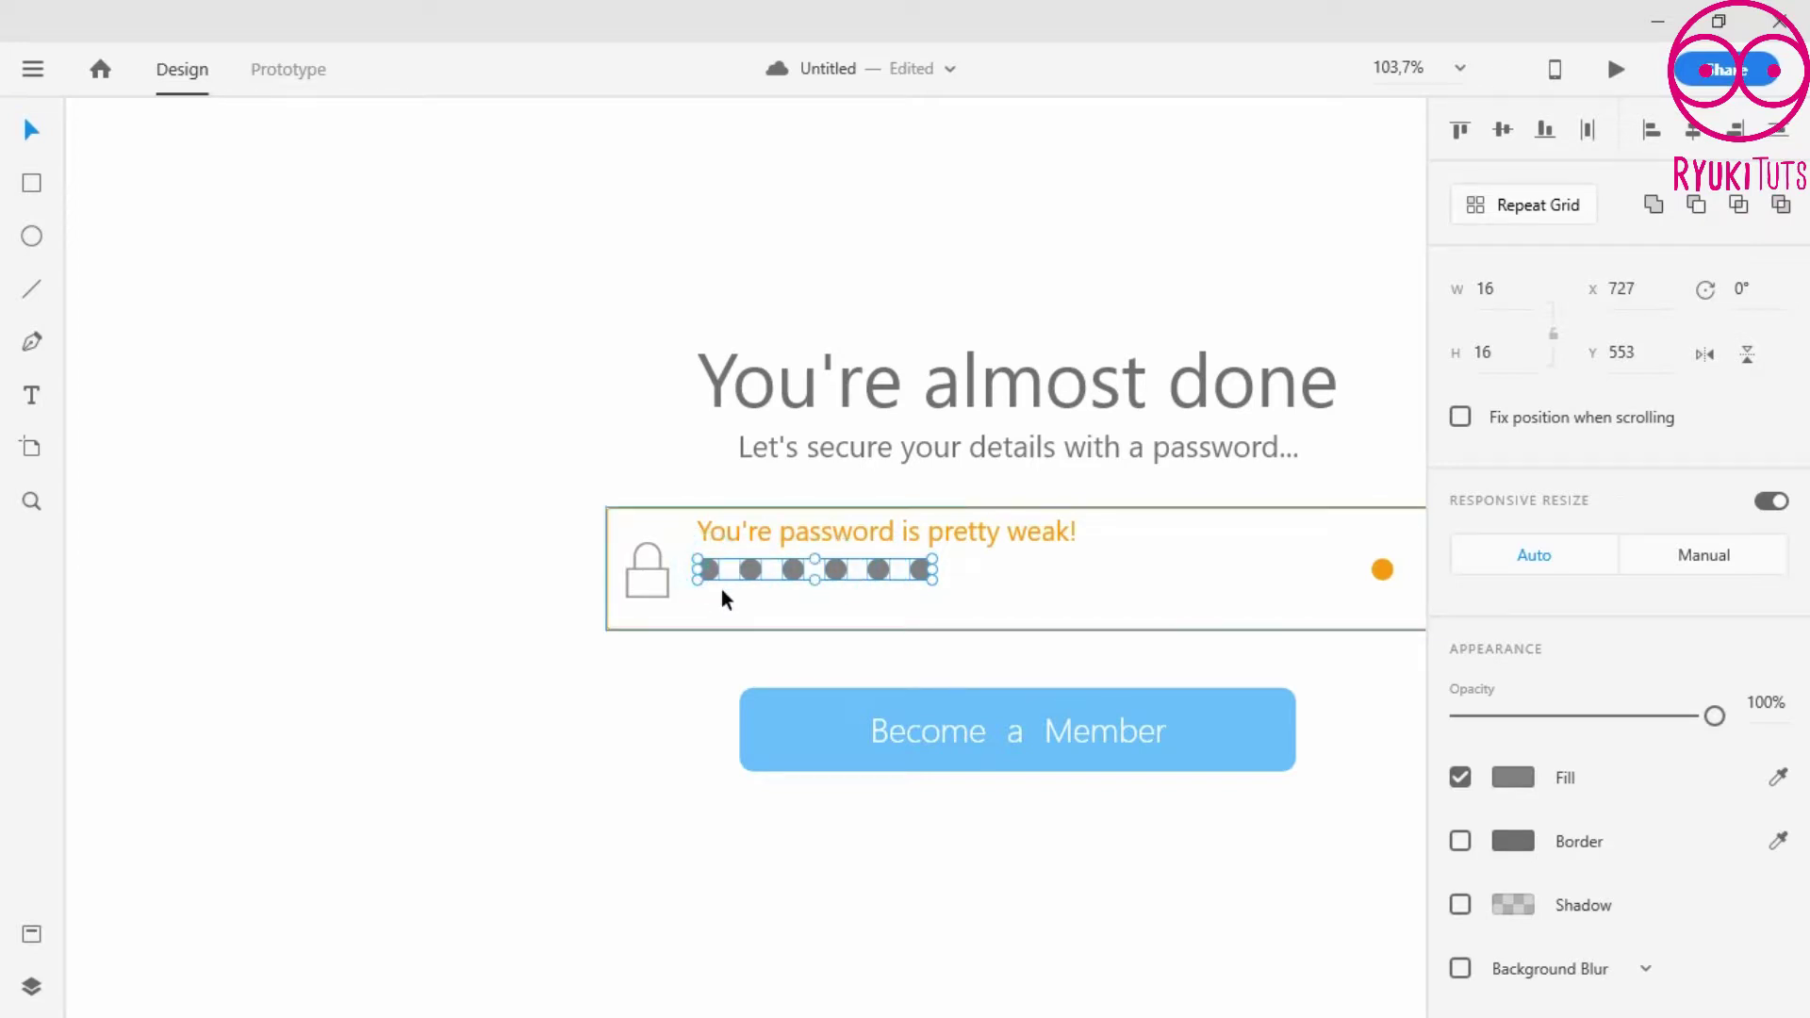
key(Delete)
- Paste the lowered row of dots onto Web 1920 – 7 and delete its last two dots
scroll(517, 519, down, 4)
click(208, 174)
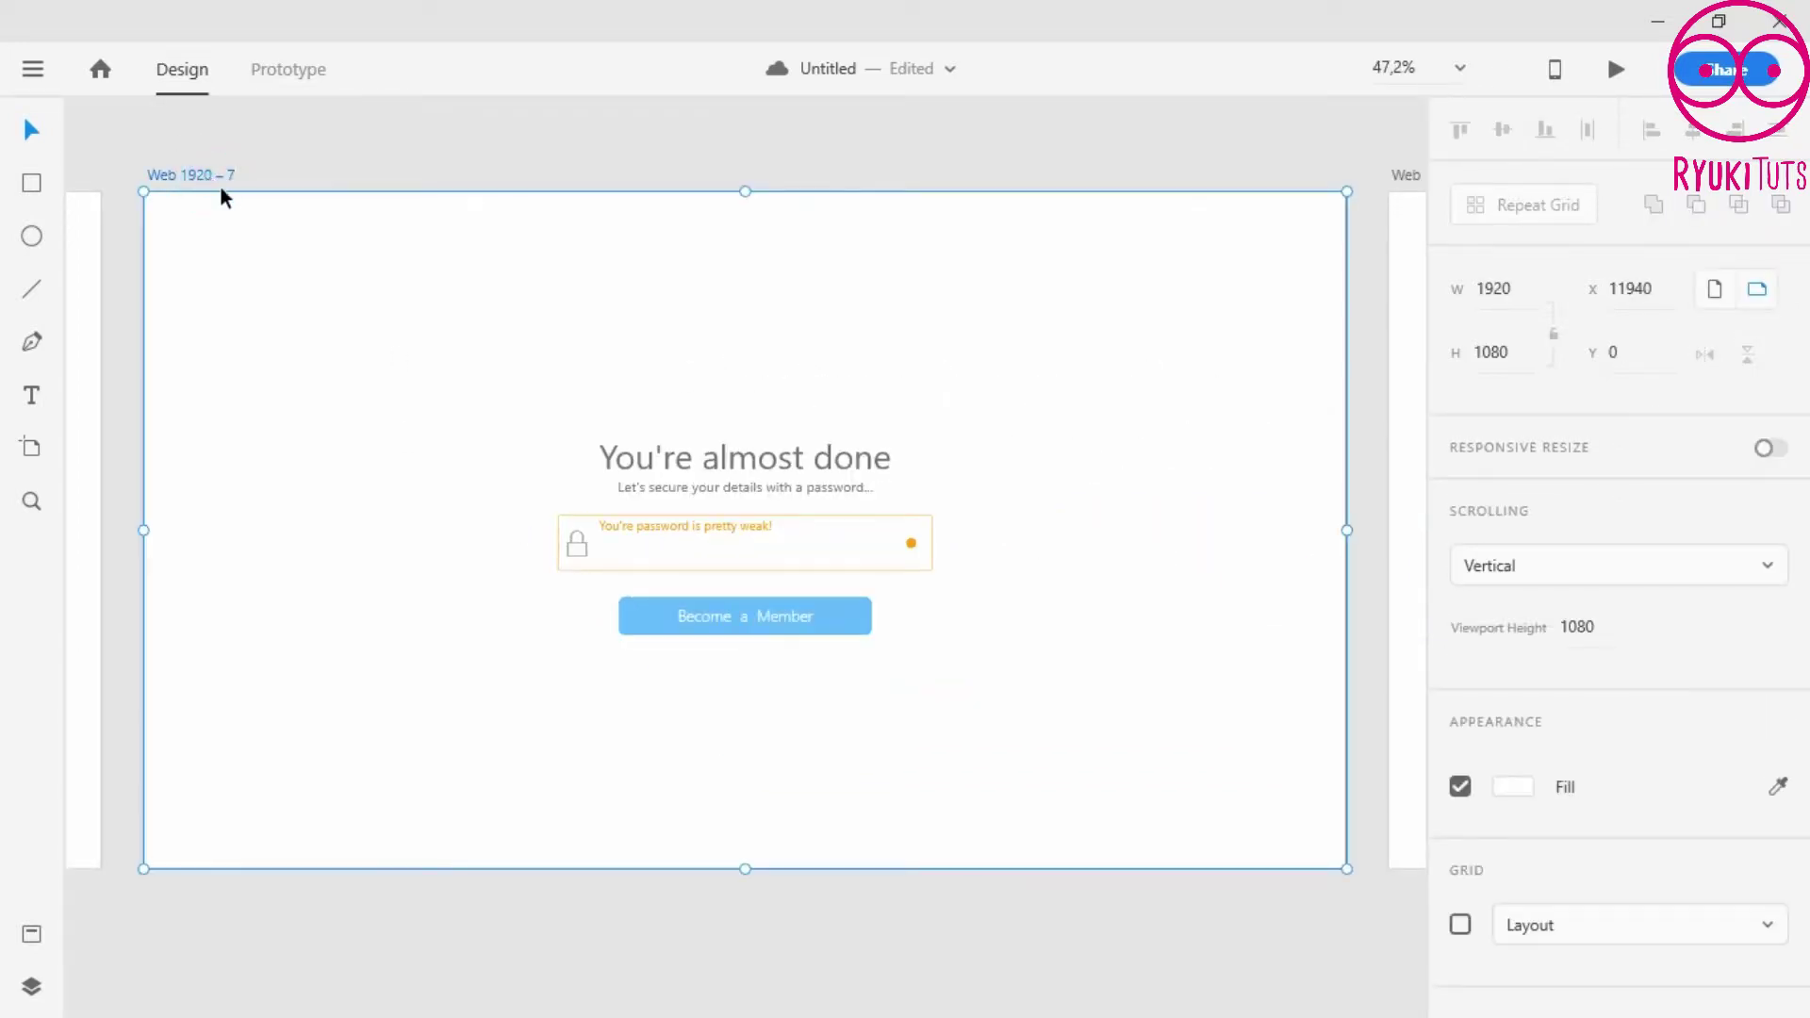
key(ctrl+v)
click(366, 598)
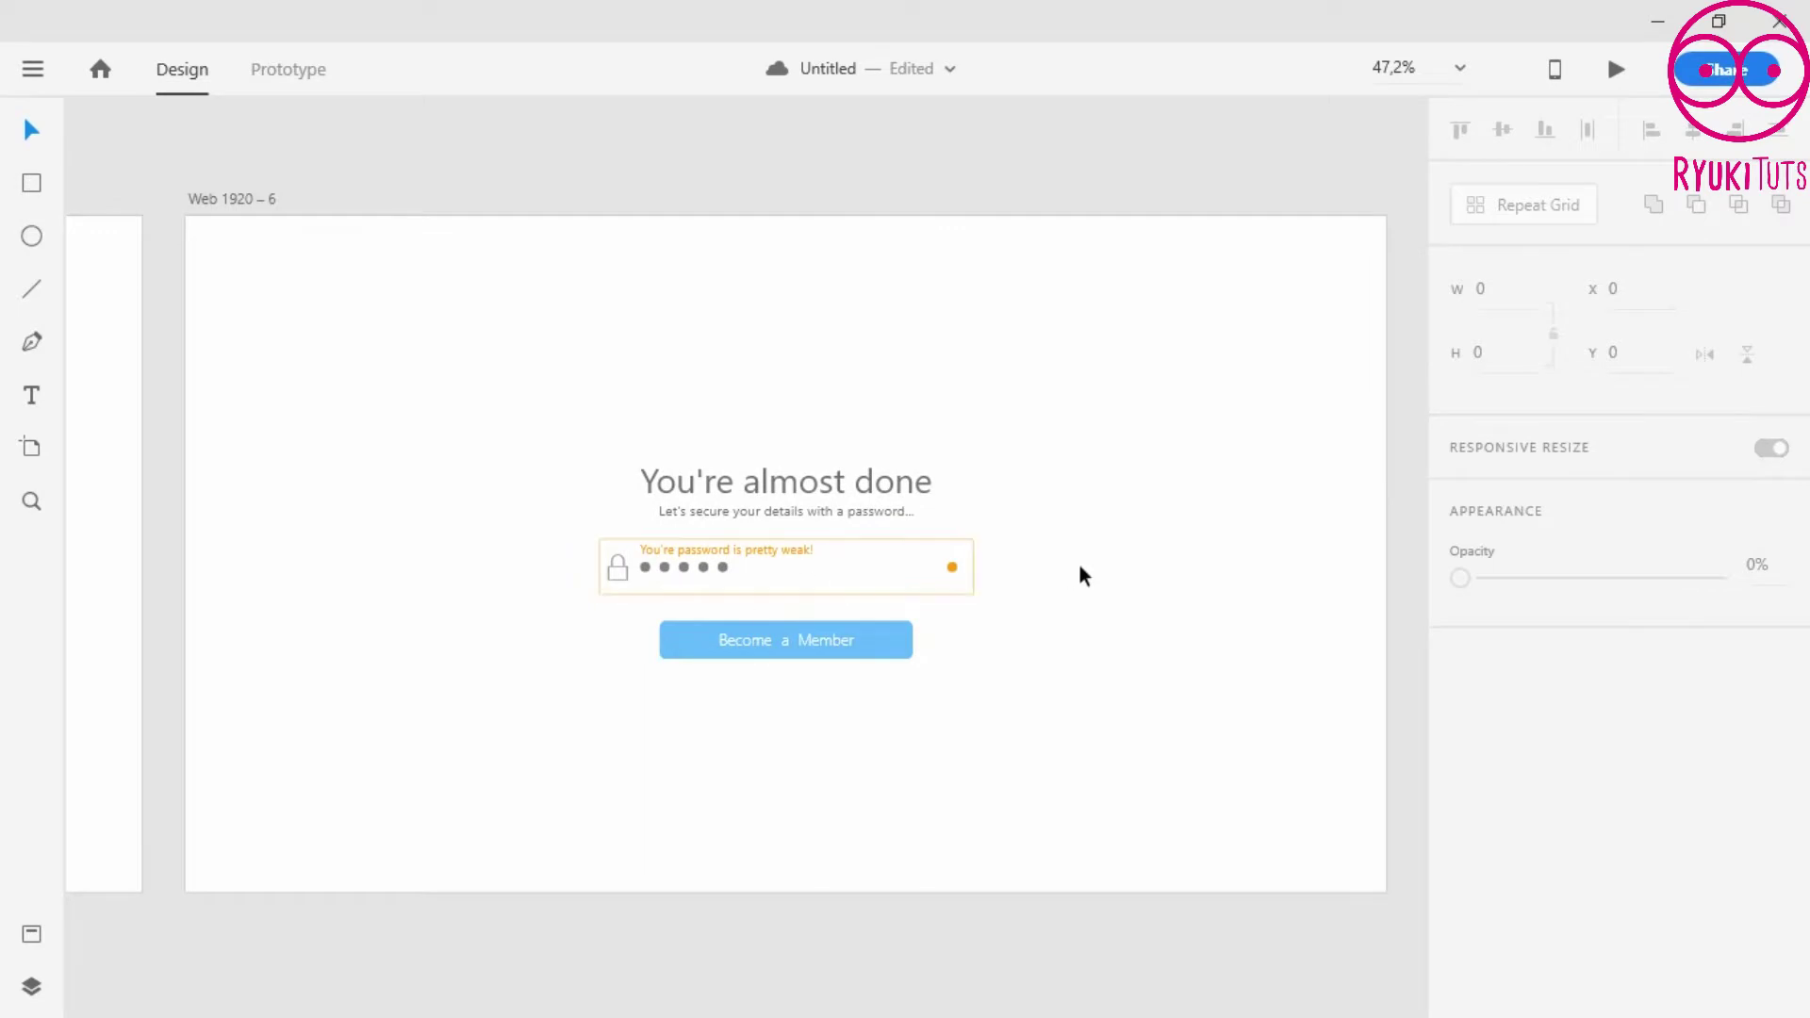
drag(1320, 632, 245, 688)
click(949, 627)
shift+click(931, 625)
key(Delete)
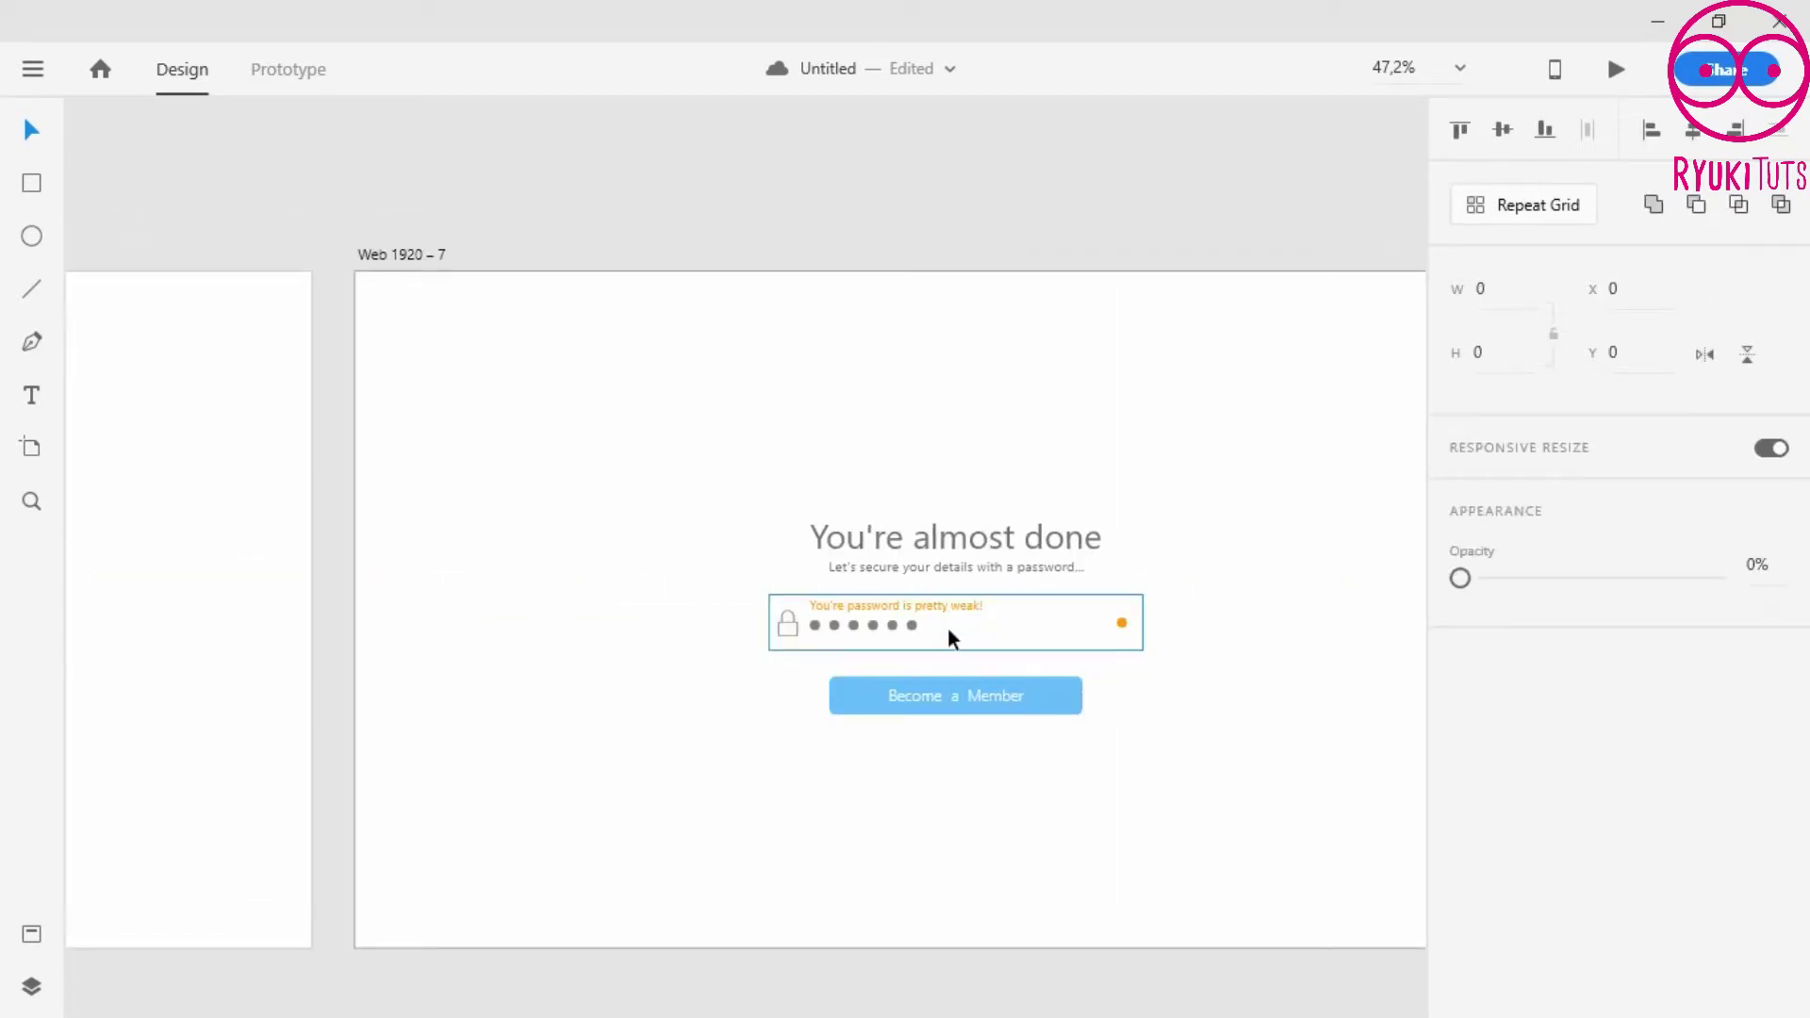
- Paste the lowered row of dots onto the Web 1920 – 6 artboard
drag(285, 628, 1144, 590)
click(307, 219)
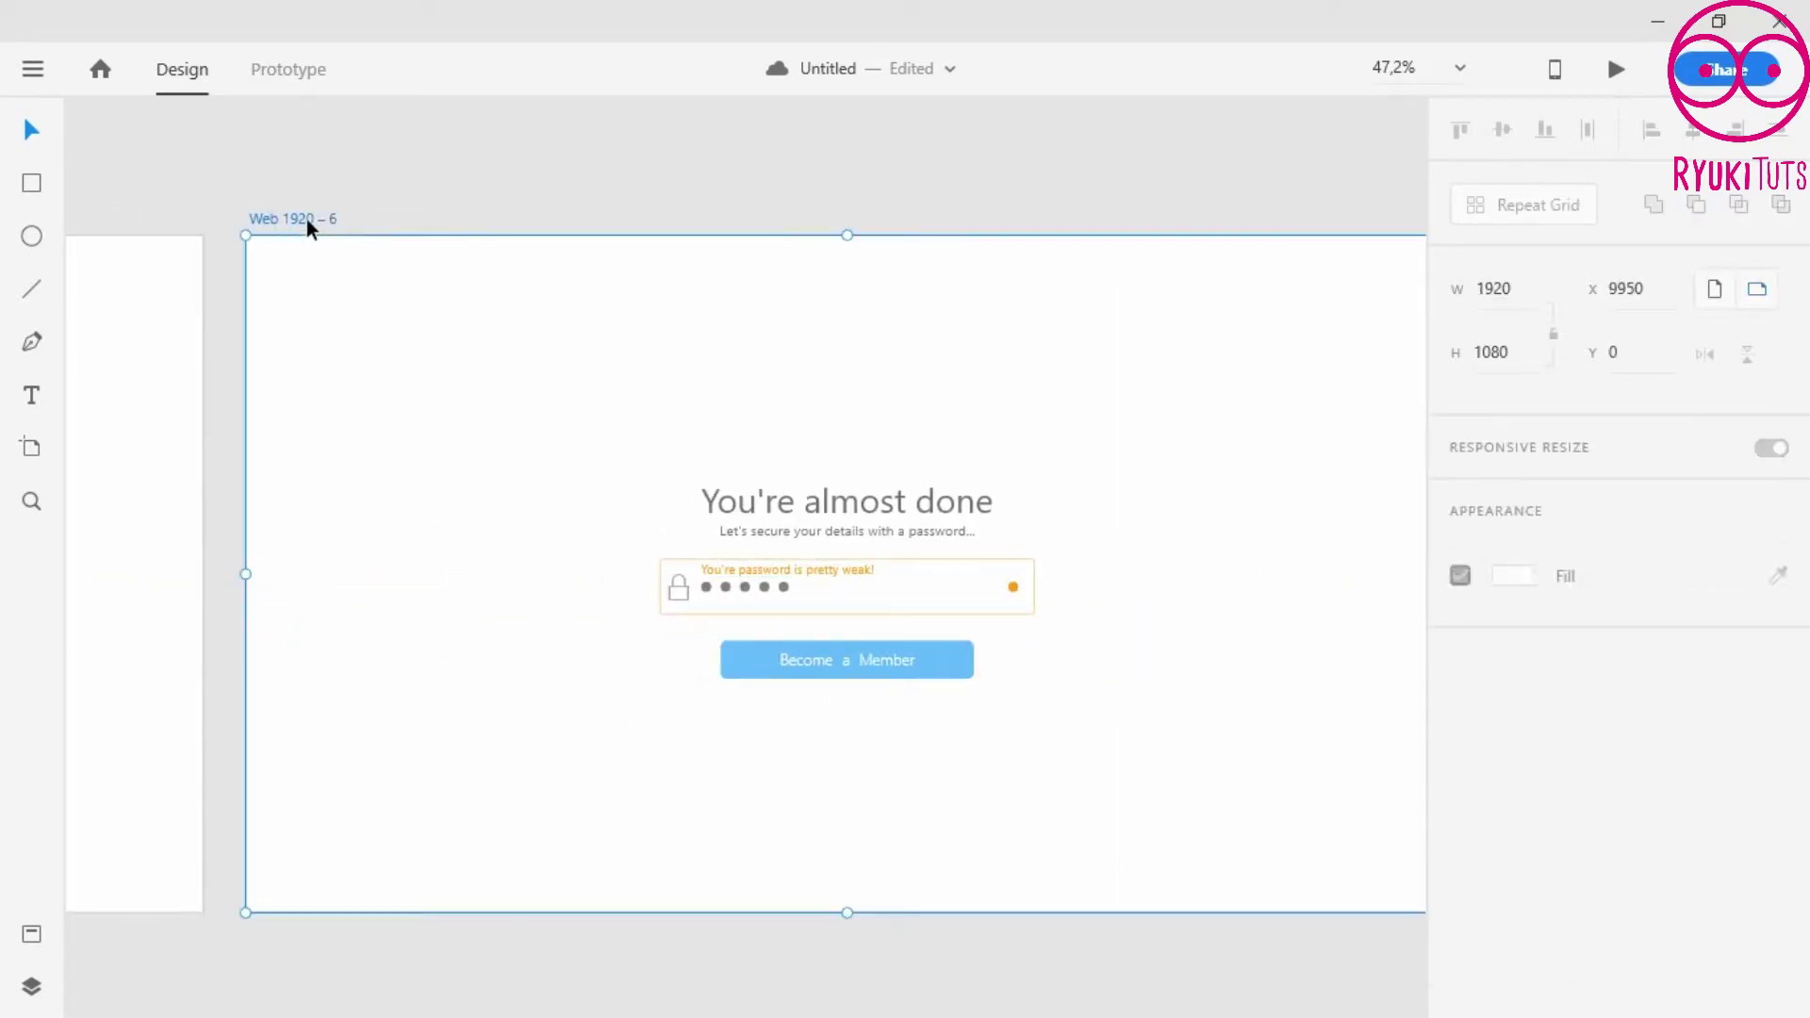
key(ctrl+v)
scroll(764, 560, up, 5)
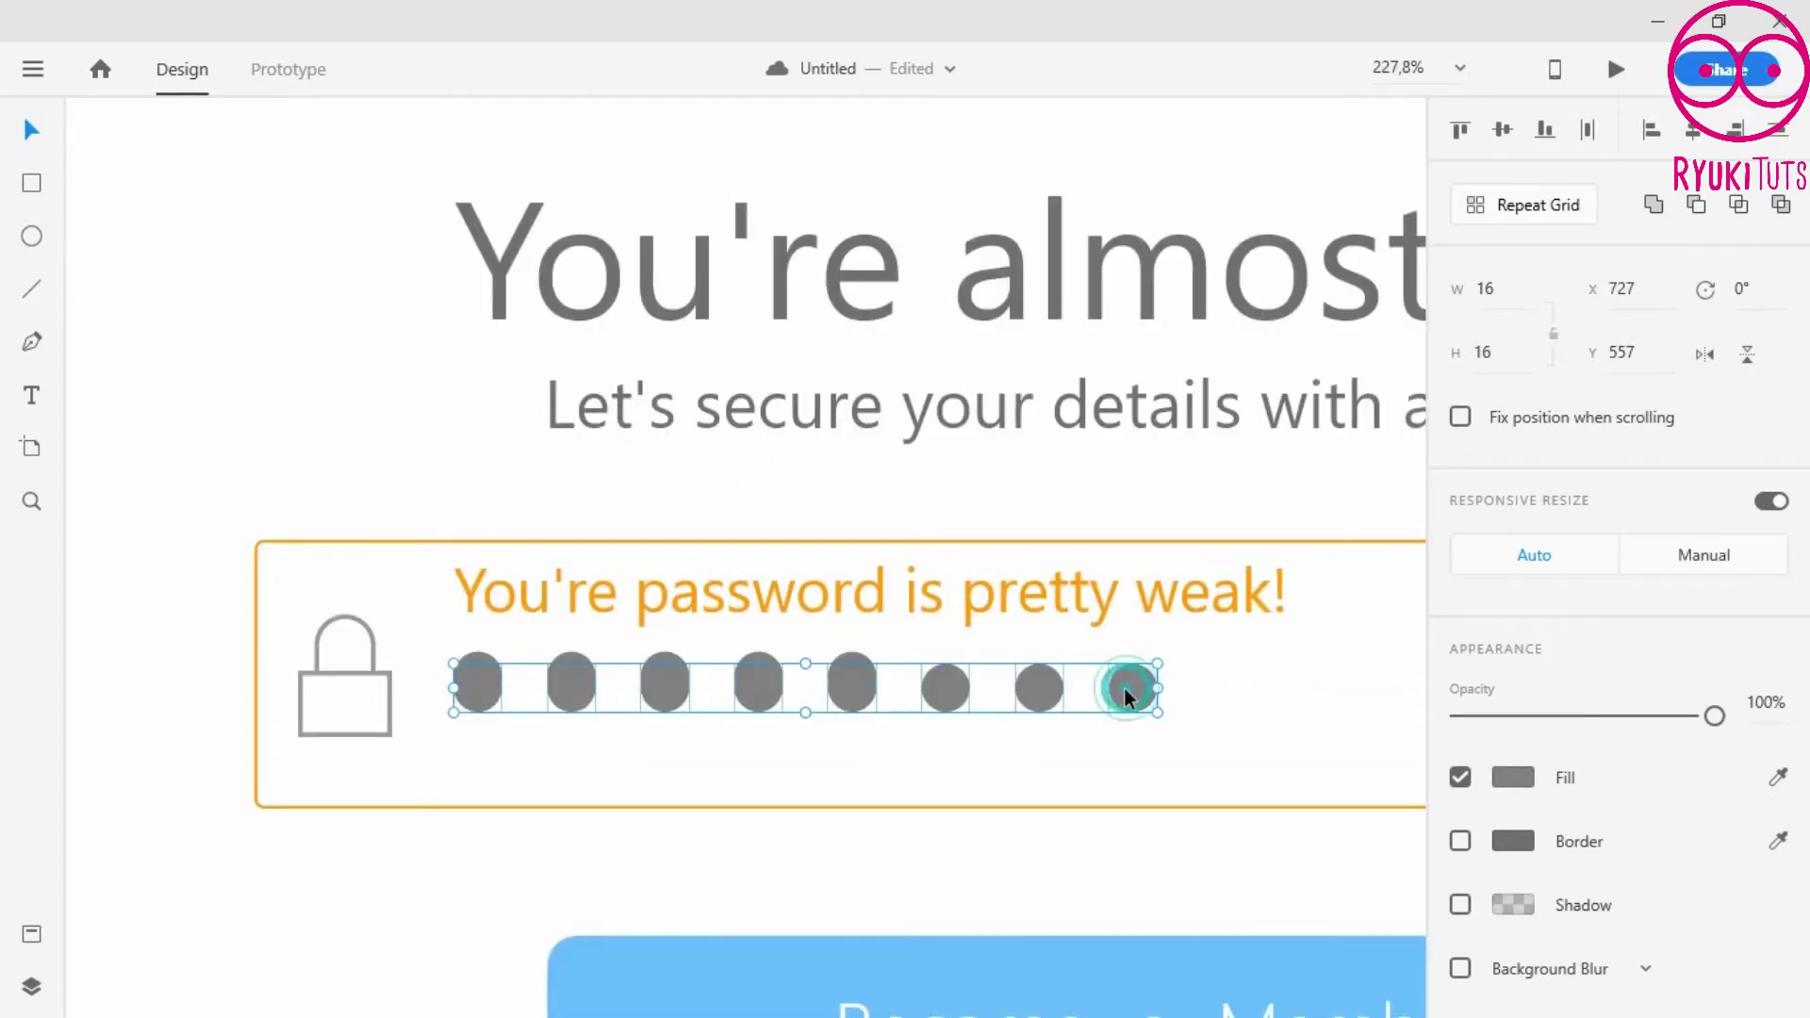
- Delete the last three pasted dots and the five old higher dots on Web 1920 – 6
double_click(1125, 688)
shift+click(1039, 688)
shift+click(948, 690)
shift+click(857, 656)
shift+click(756, 648)
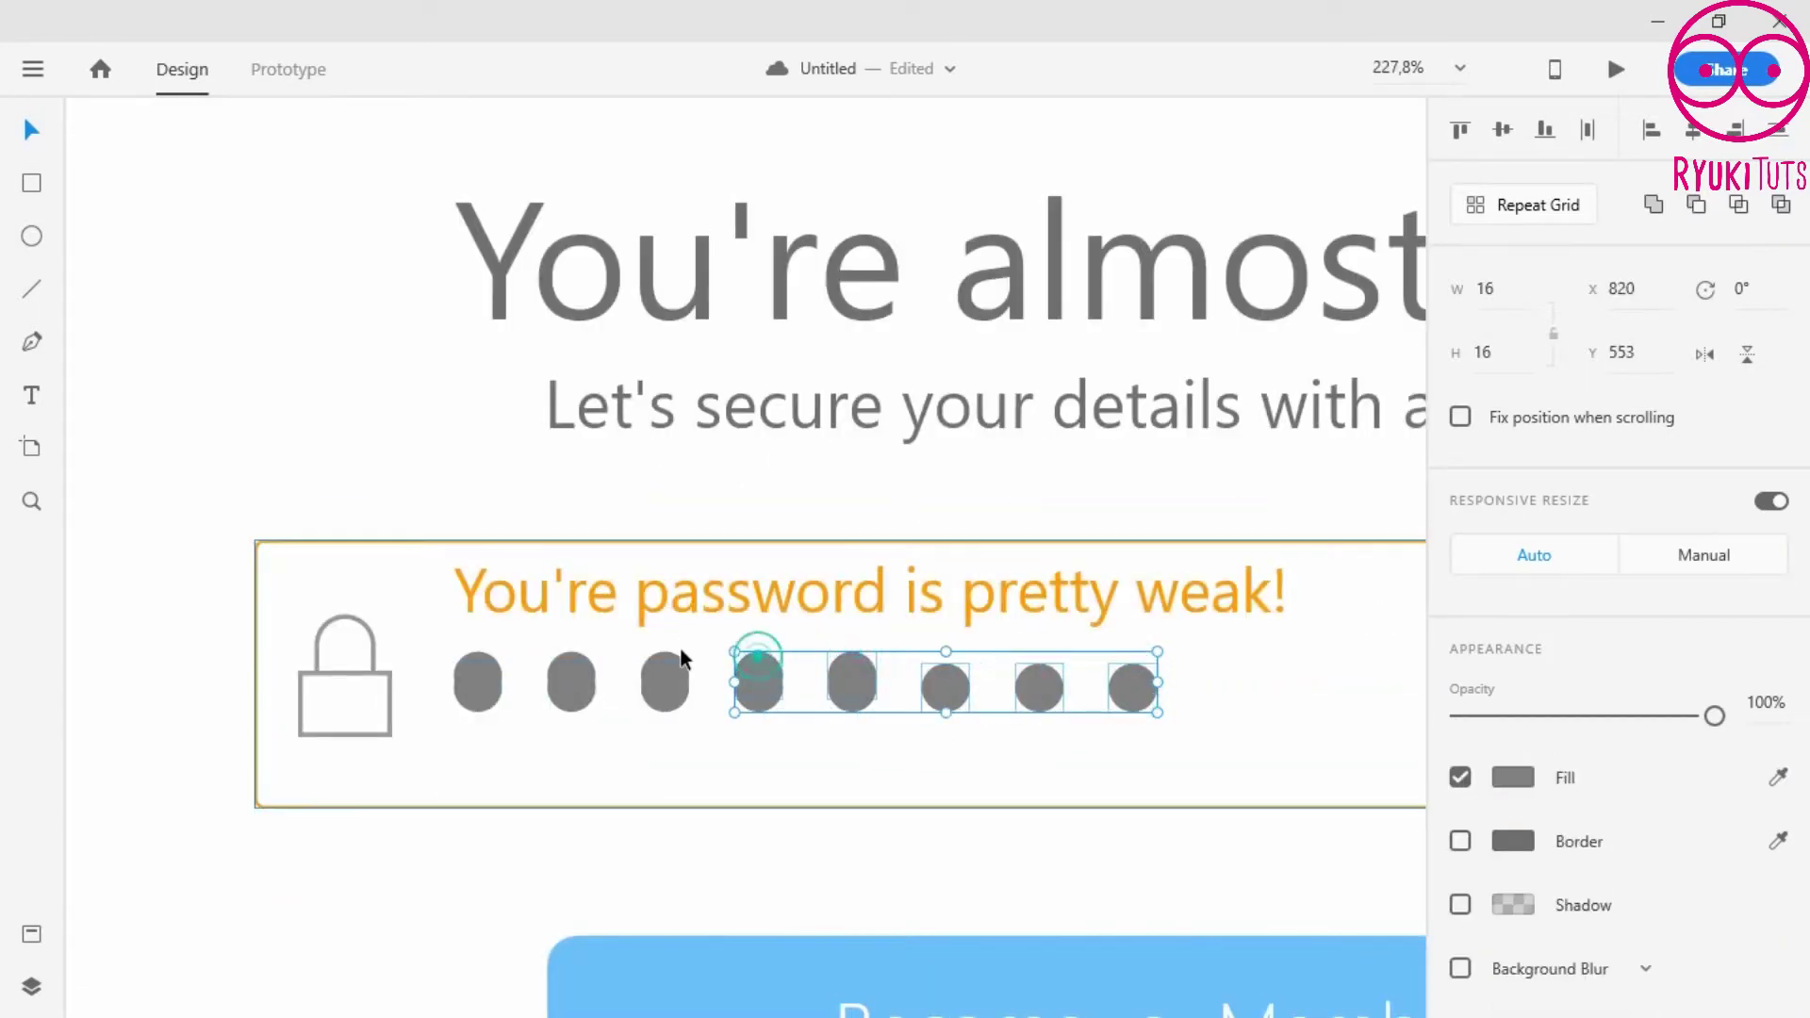
shift+click(664, 660)
shift+click(575, 656)
shift+click(472, 649)
key(Delete)
- Paste the lowered row of dots onto the Web 1920 – 5 artboard
scroll(418, 538, down, 5)
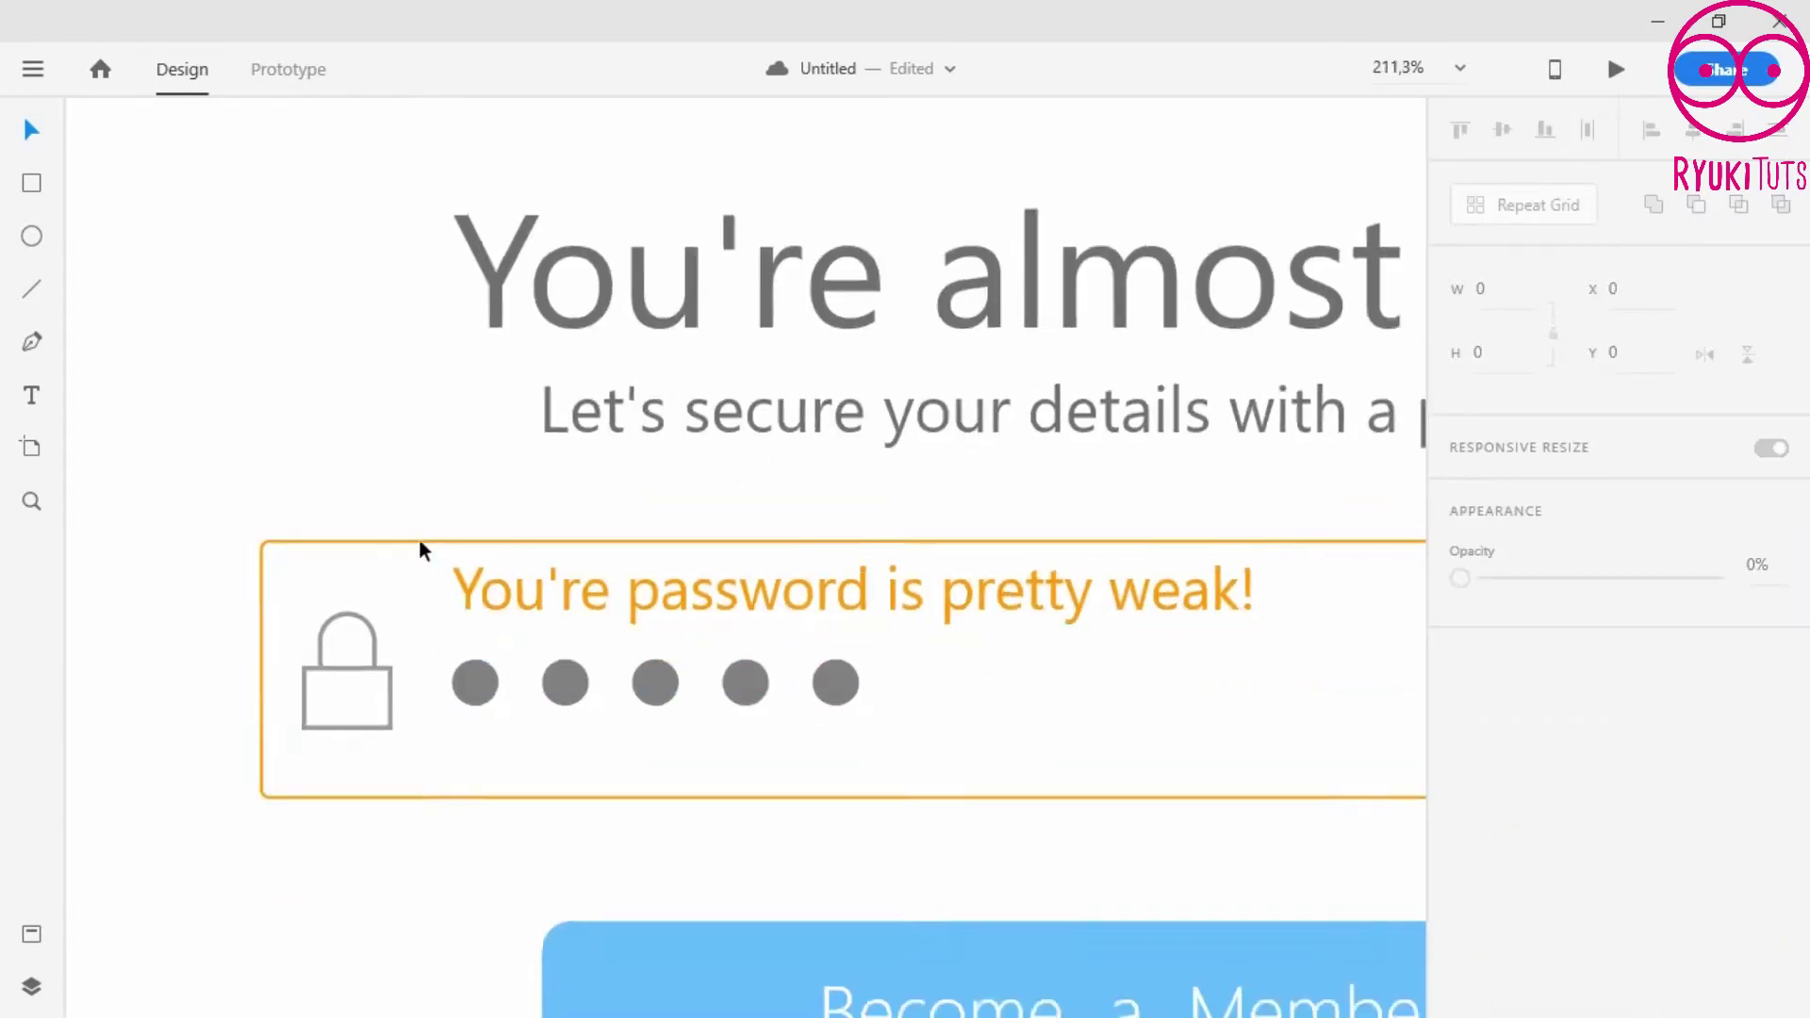
drag(354, 545, 1395, 584)
click(445, 176)
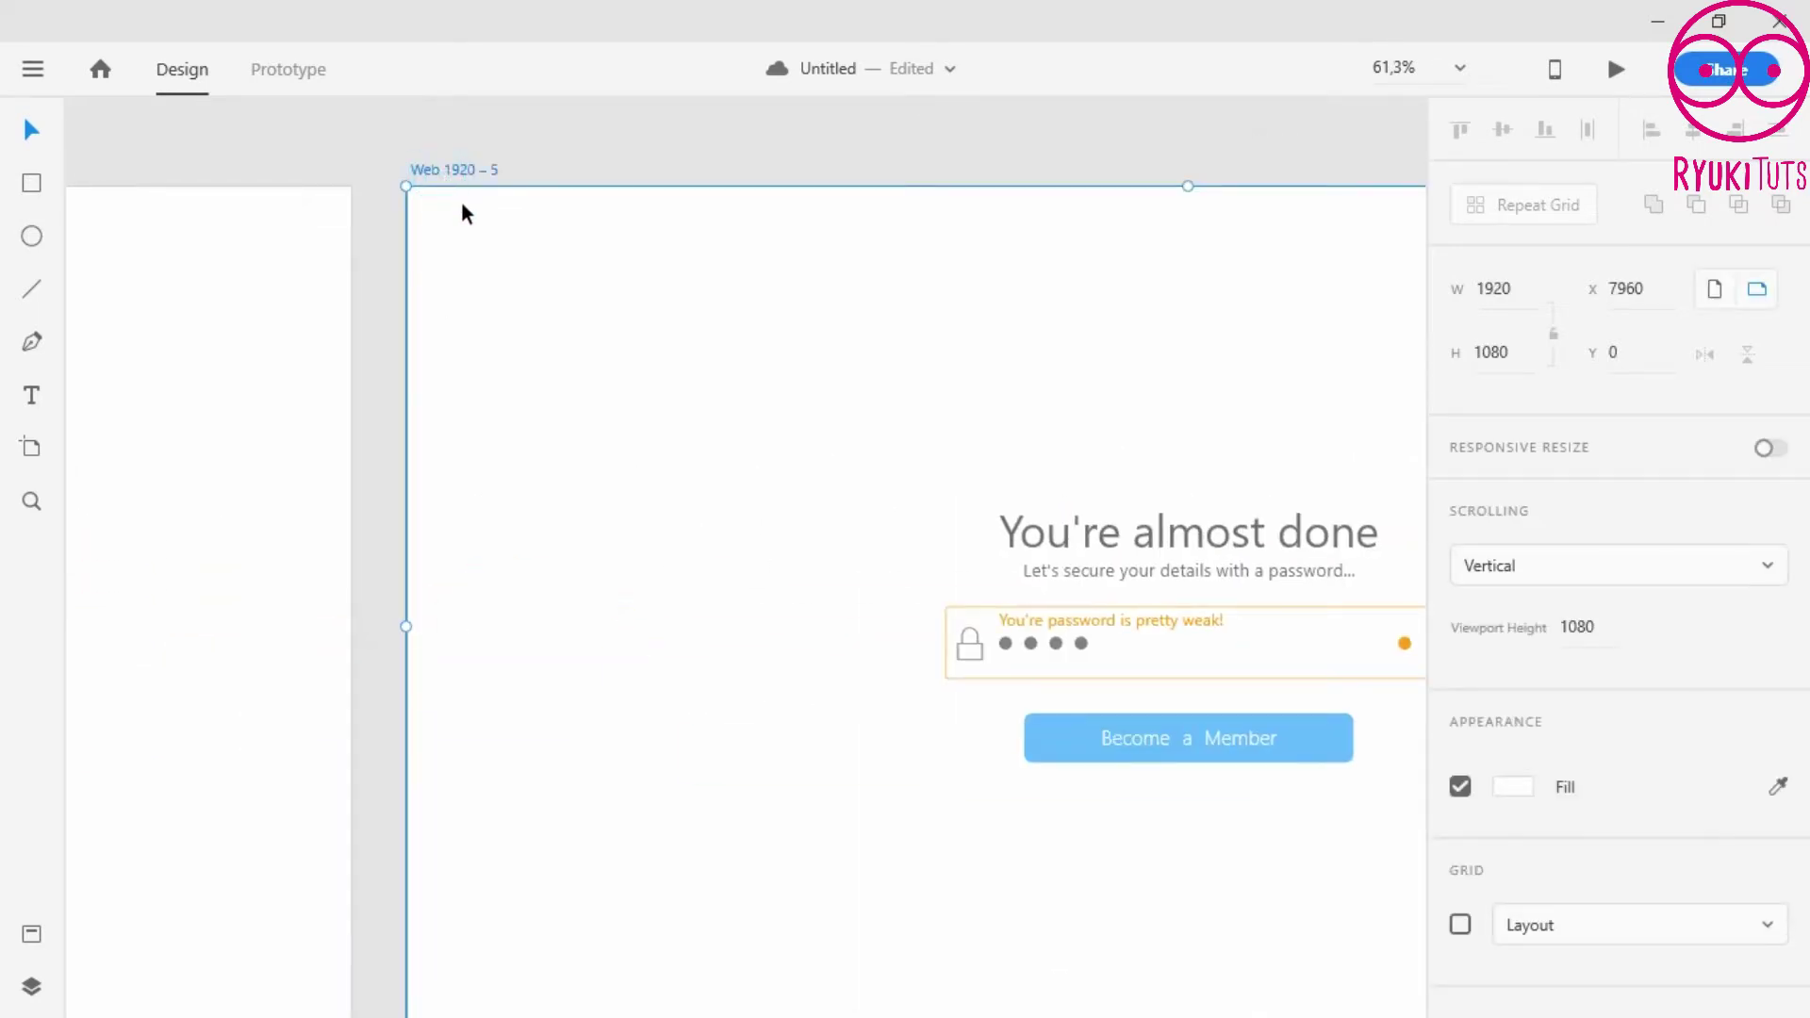
key(ctrl+v)
scroll(1060, 639, up, 5)
- Delete the last four pasted dots and the four old higher dots on Web 1920 – 5
click(1208, 733)
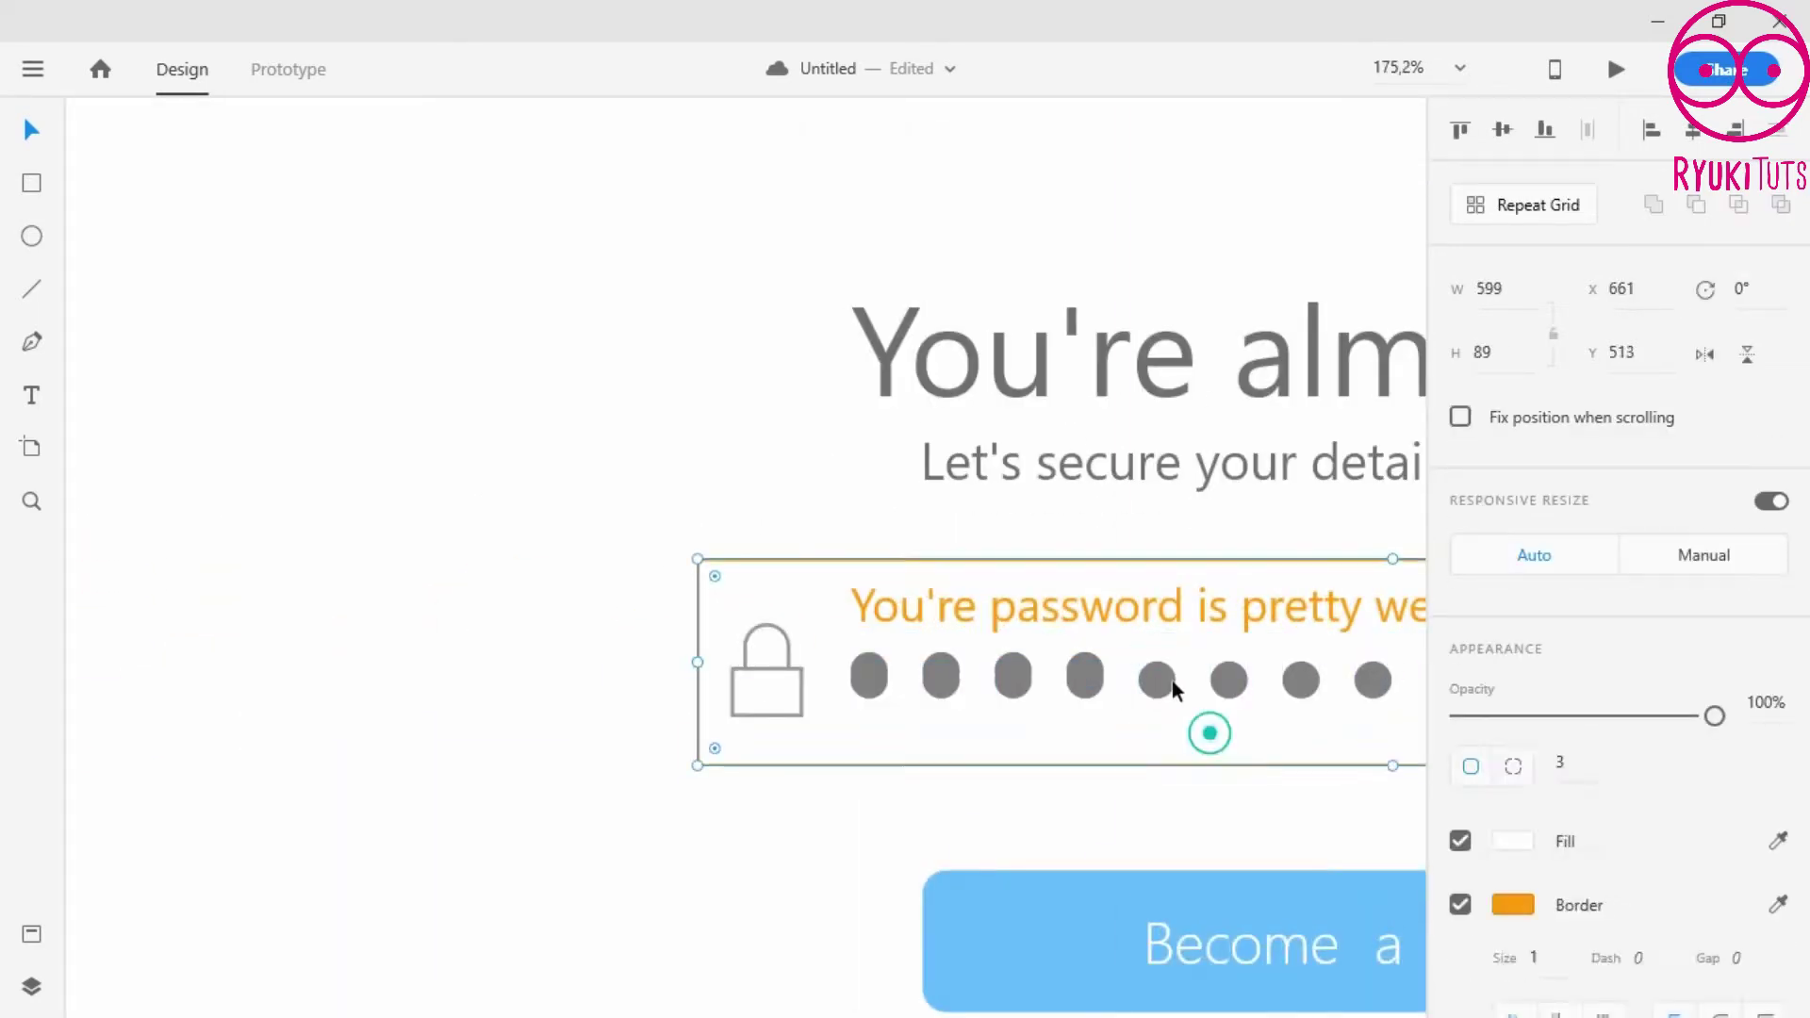
click(1160, 679)
click(1230, 799)
click(1376, 675)
shift+click(1299, 678)
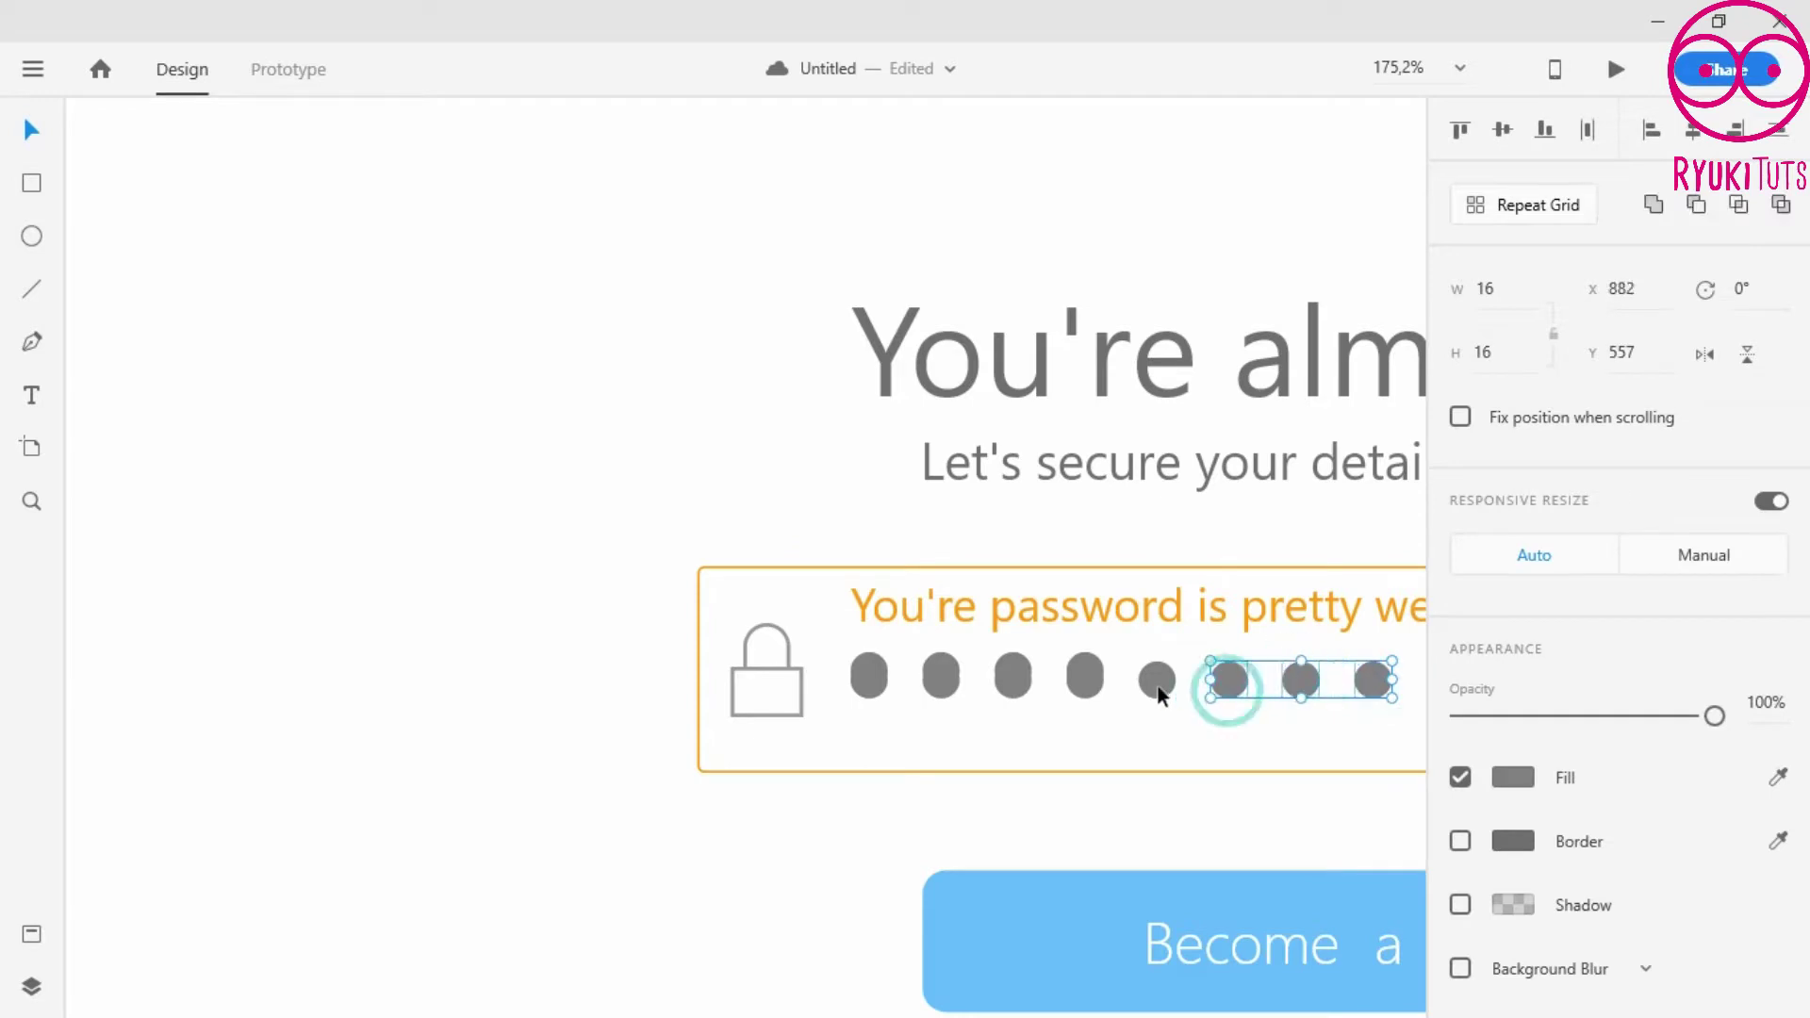
shift+click(1228, 679)
shift+click(1156, 679)
shift+click(1085, 672)
shift+click(1013, 675)
shift+click(936, 654)
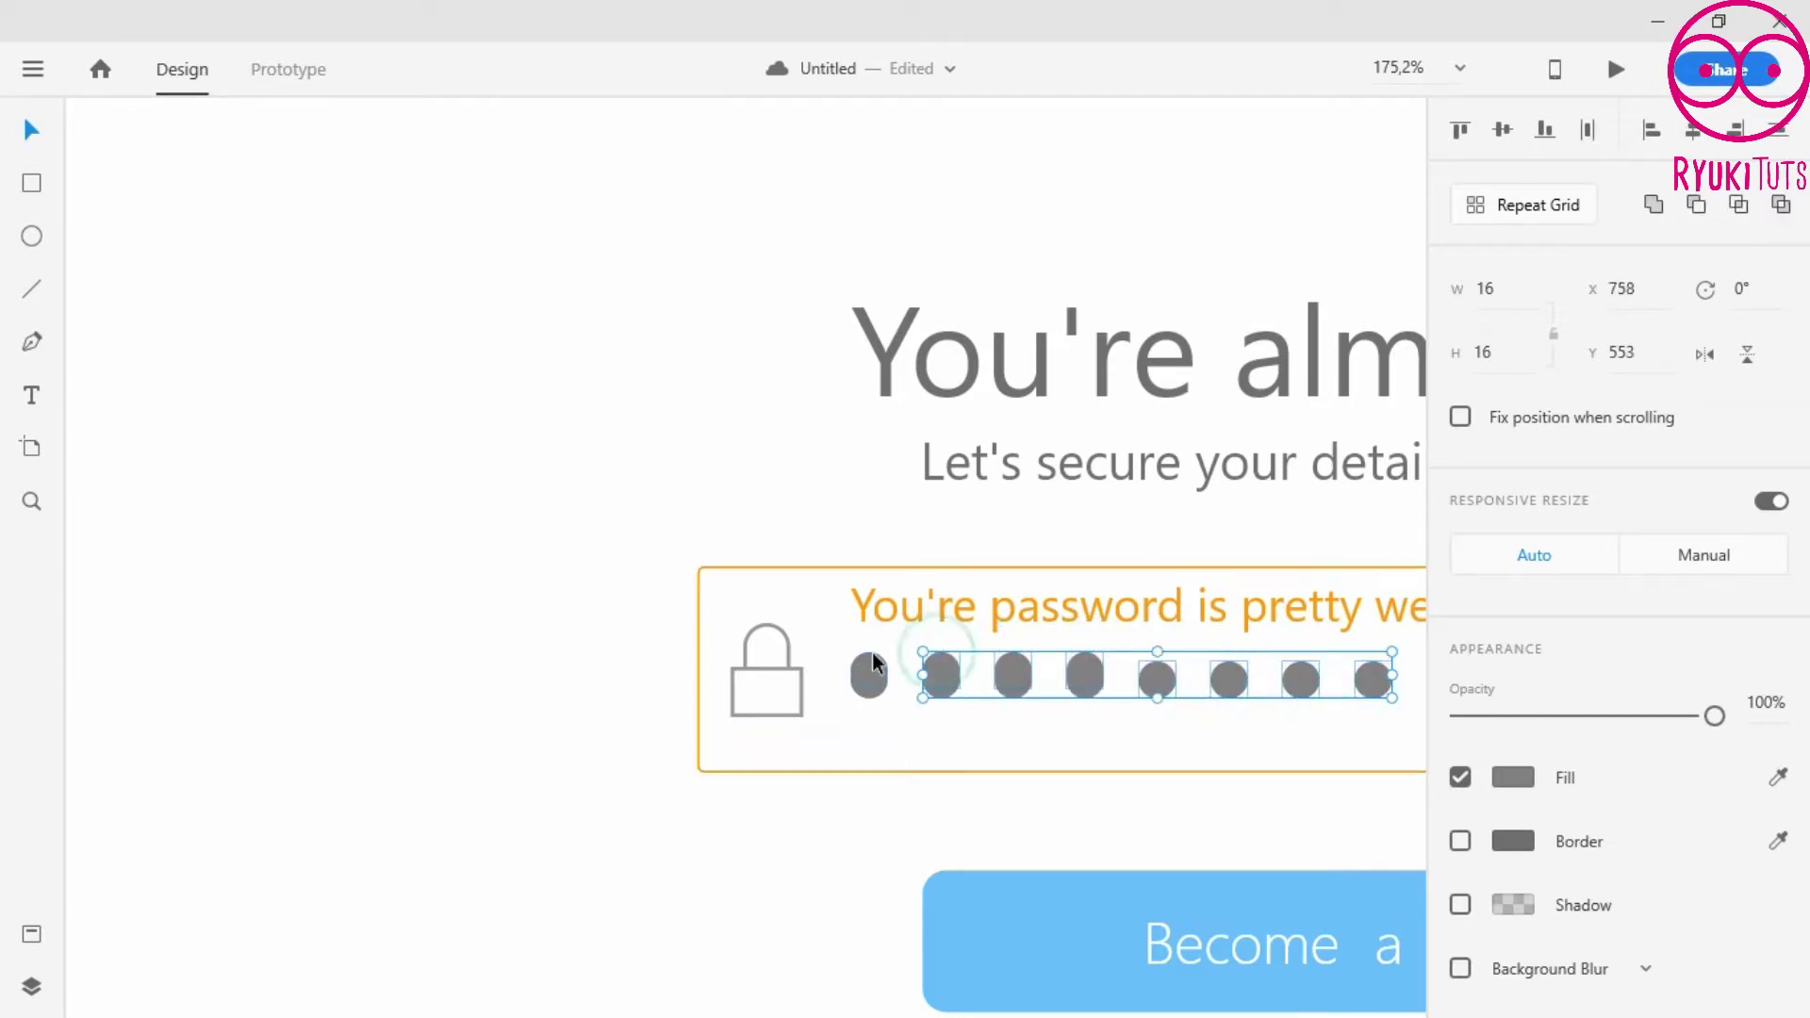
shift+click(872, 655)
key(Delete)
- Paste the lowered row of dots onto the Web 1920 – 4 artboard
scroll(712, 586, down, 6)
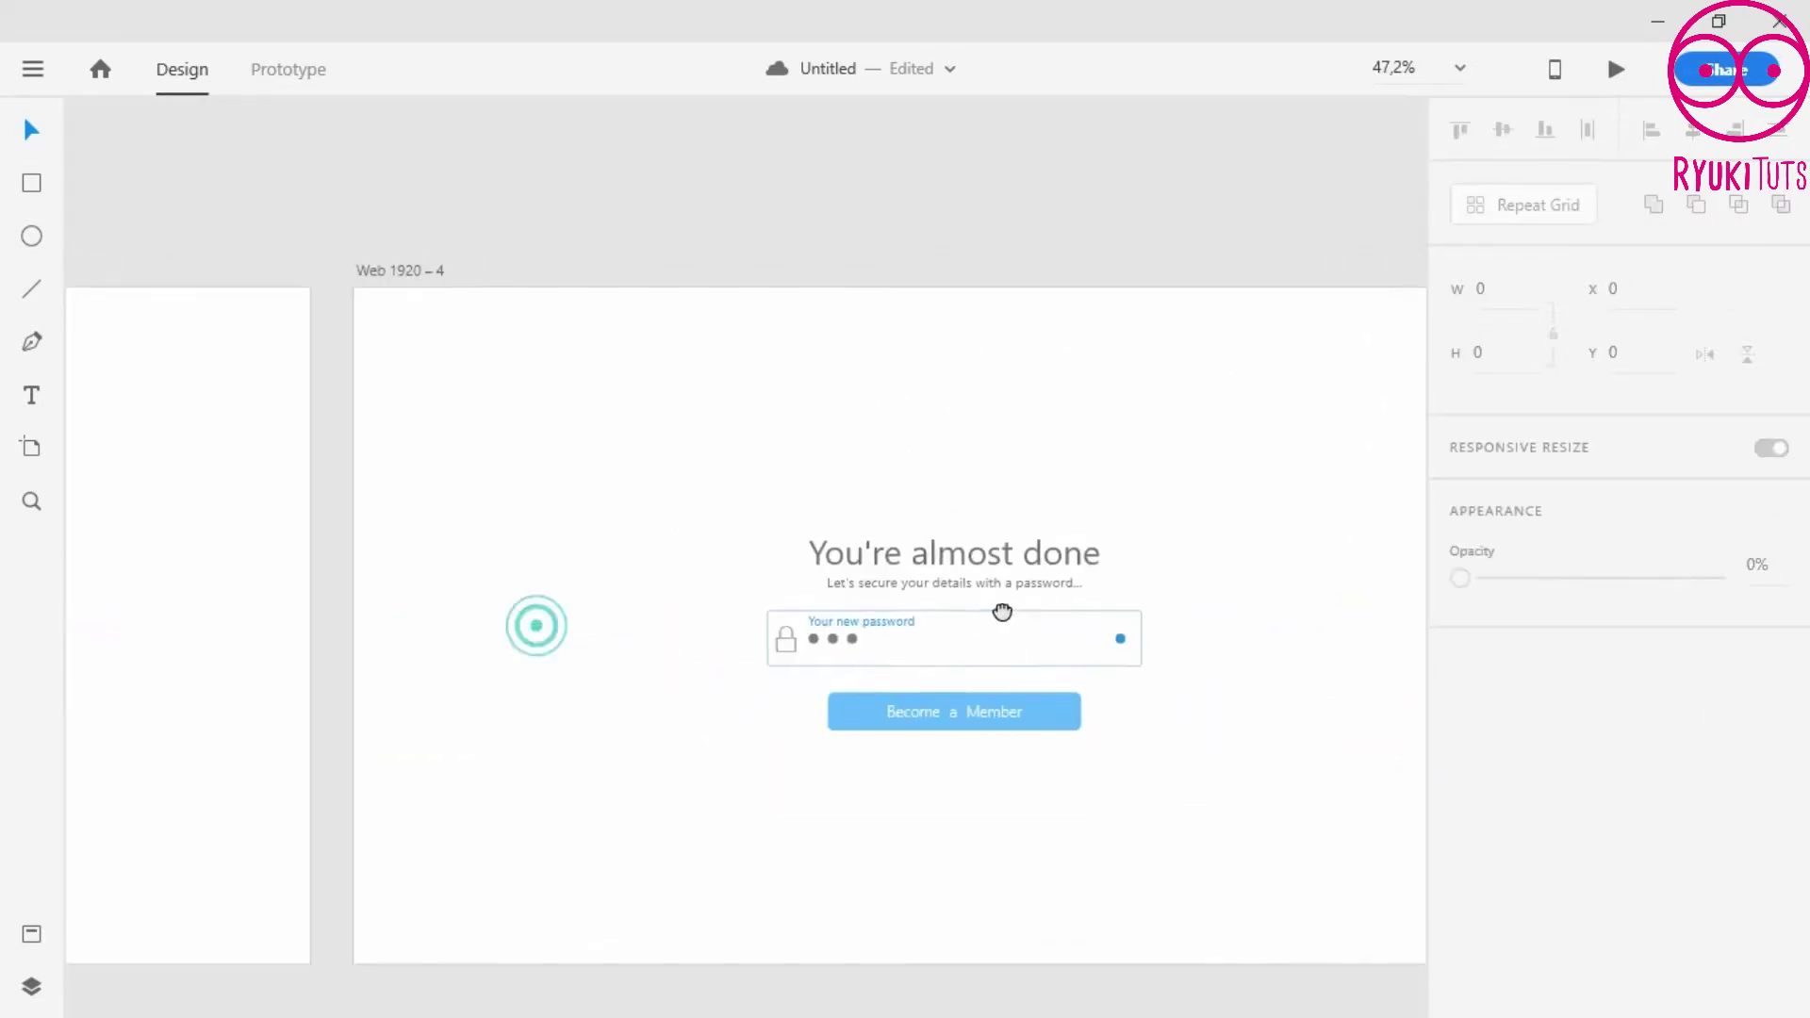
click(438, 270)
click(879, 637)
scroll(879, 637, up, 6)
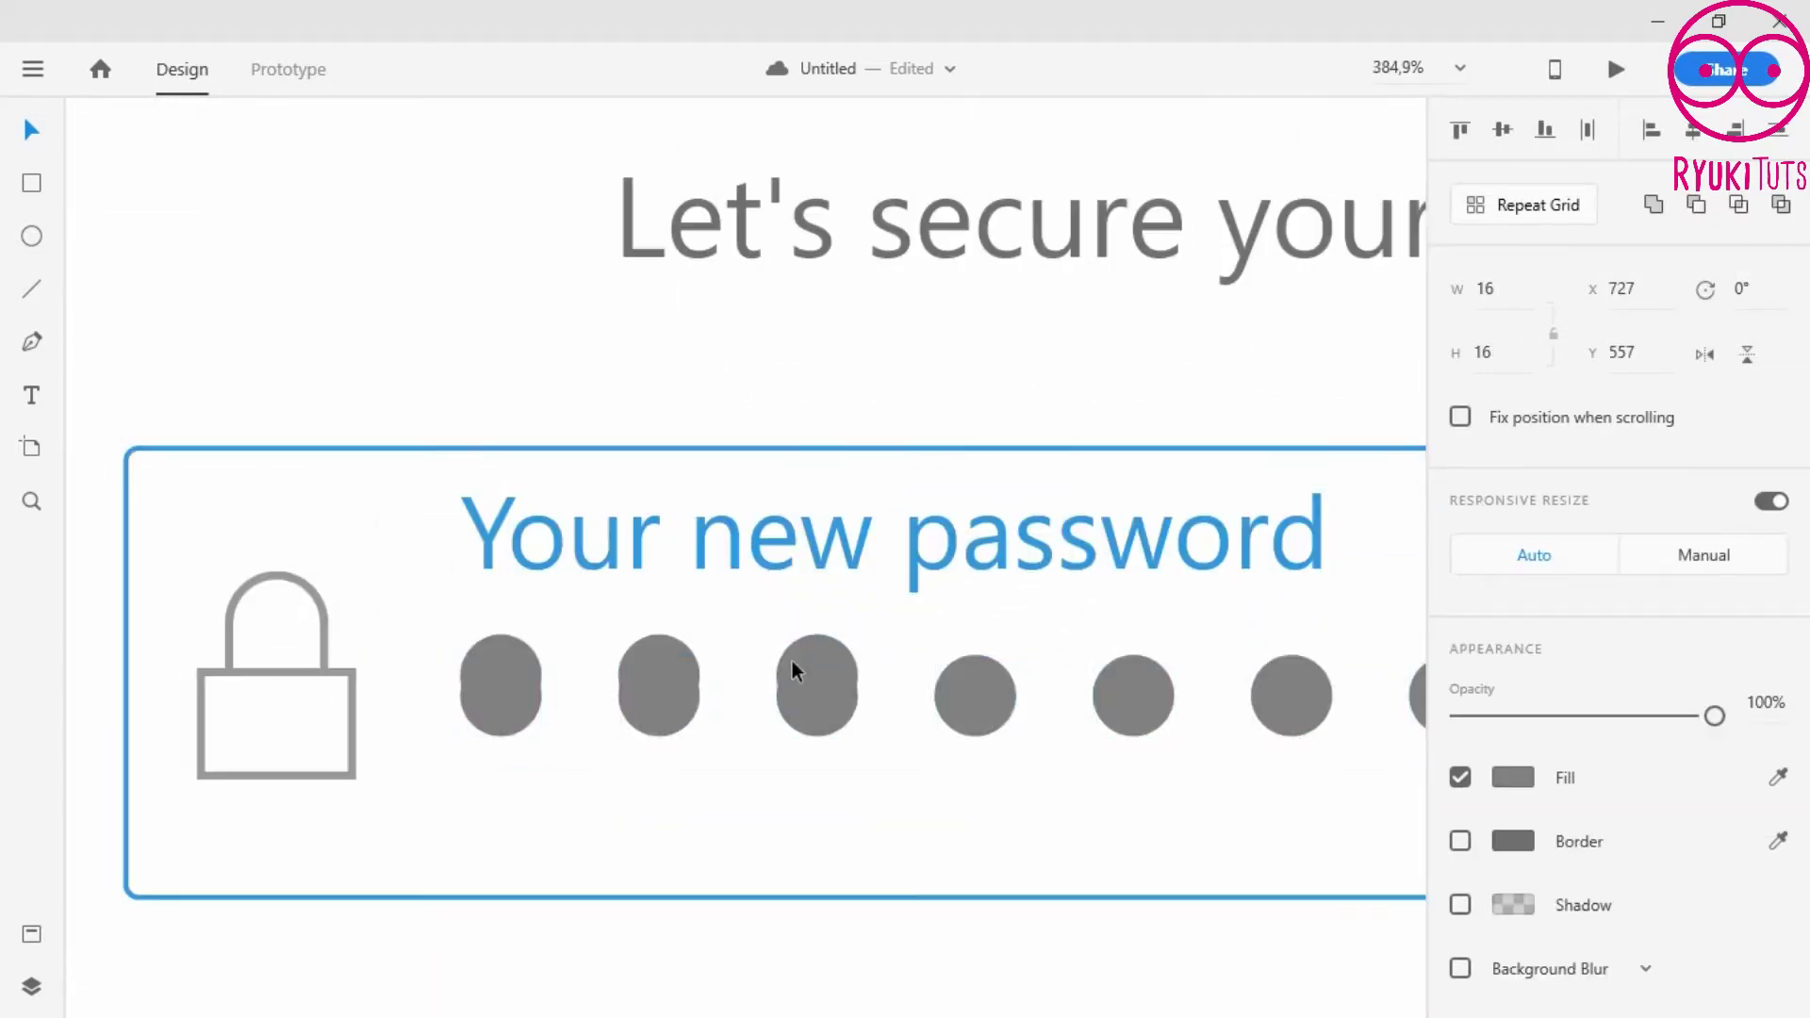
- Delete the three old higher dots and the last five pasted dots on Web 1920 – 4
click(861, 981)
click(819, 641)
shift+click(658, 660)
shift+click(520, 651)
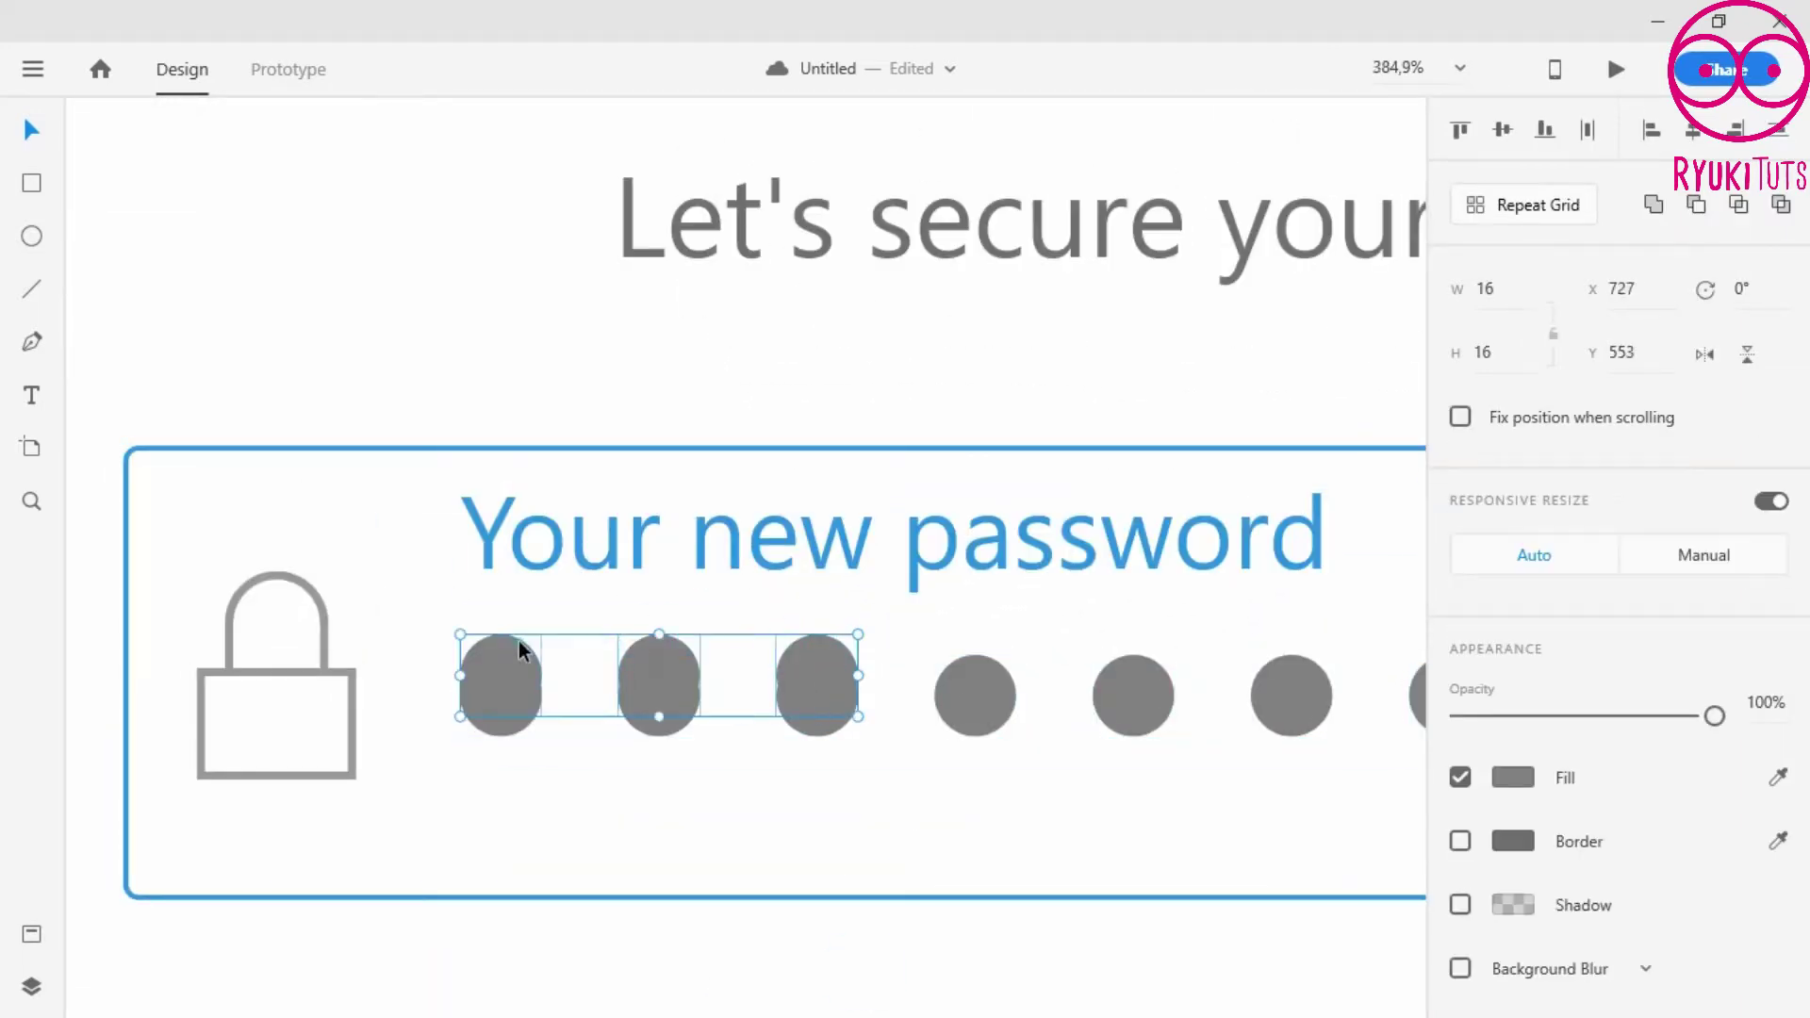
shift+click(975, 693)
shift+click(1131, 686)
shift+click(1288, 683)
scroll(1275, 670, right, 5)
shift+click(1016, 664)
shift+click(1169, 663)
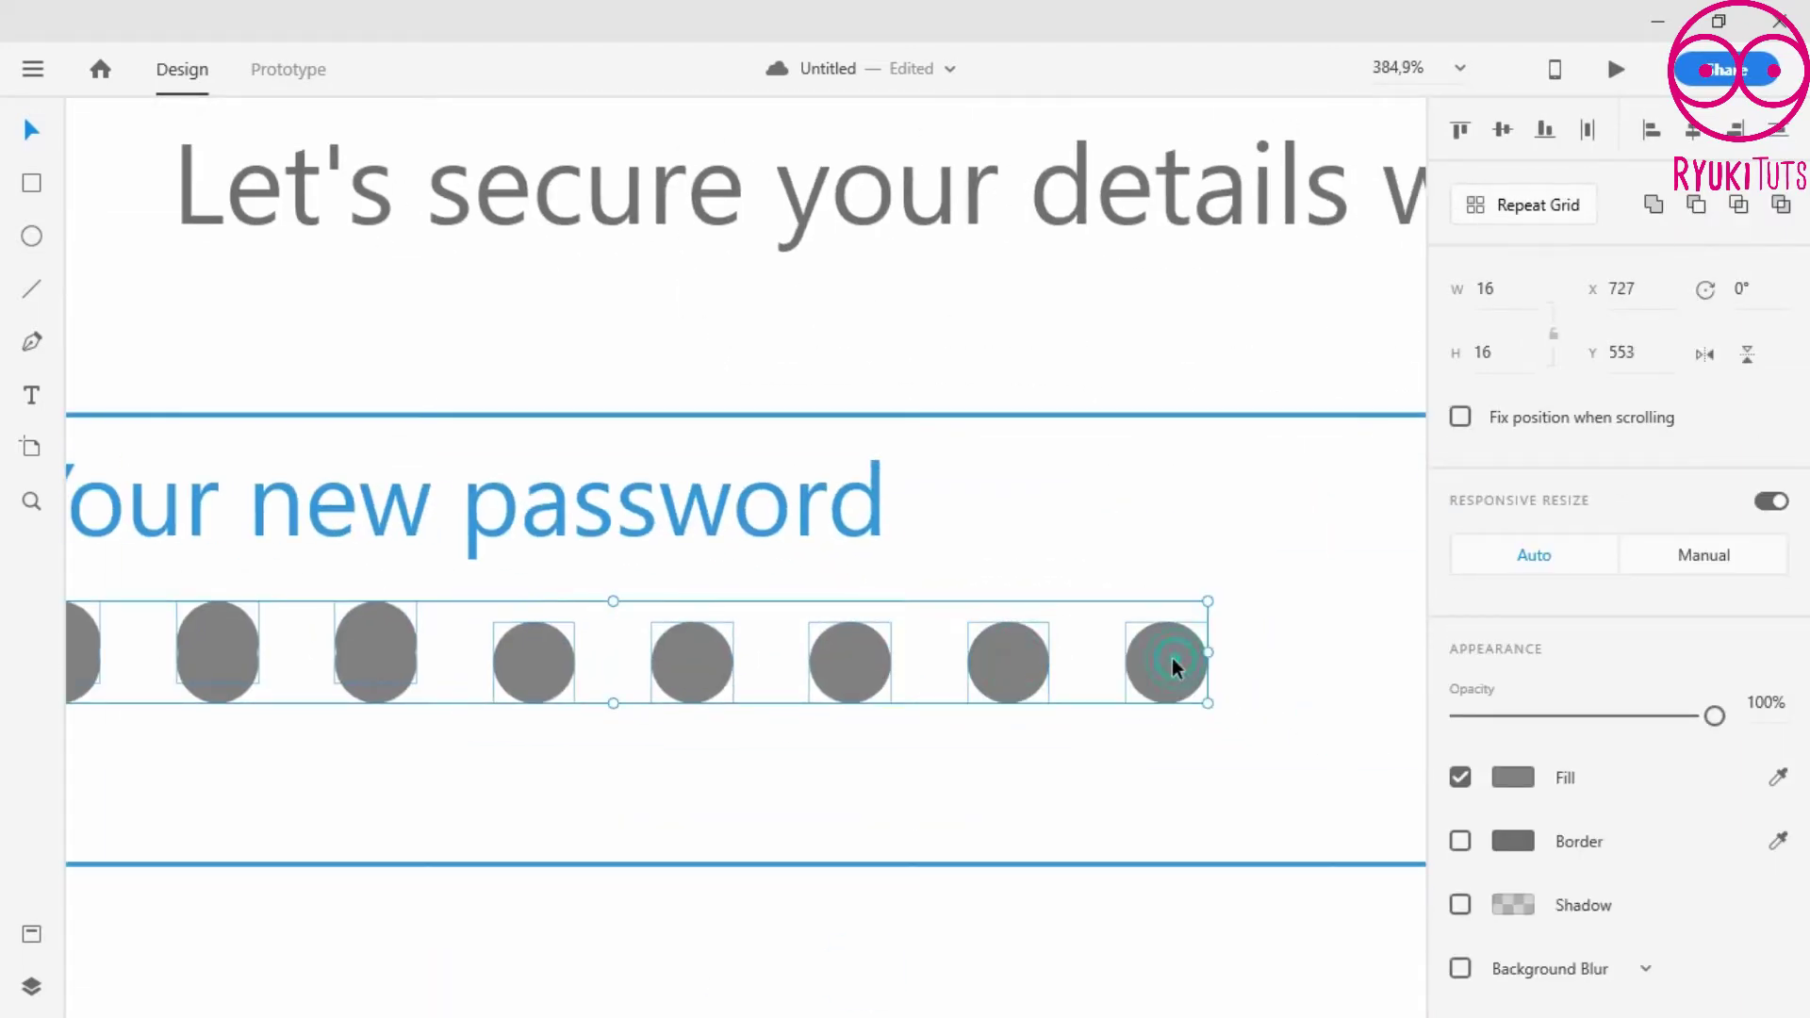
key(Delete)
- Paste the lowered row of dots onto the artboard with two password dots
scroll(405, 545, down, 6)
drag(295, 517, 1423, 595)
drag(825, 515, 1370, 586)
scroll(567, 531, down, 3)
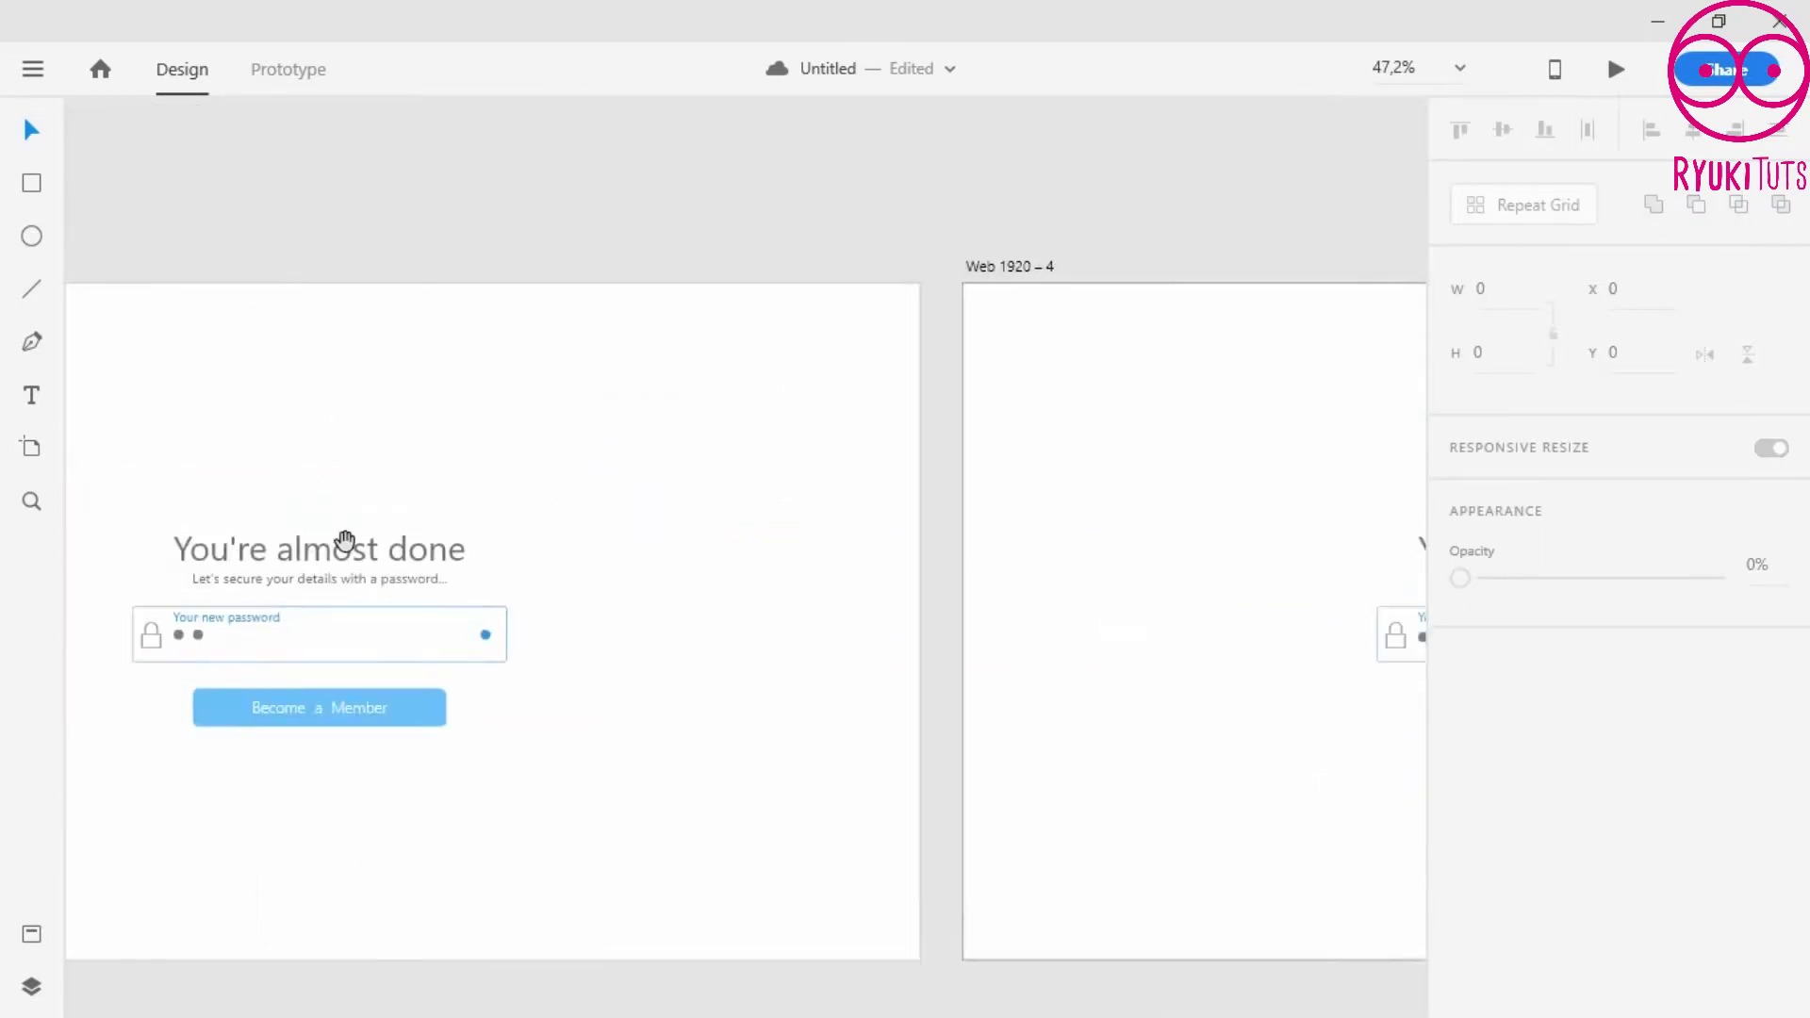
drag(347, 541, 1030, 561)
click(456, 286)
key(ctrl+v)
scroll(901, 652, up, 8)
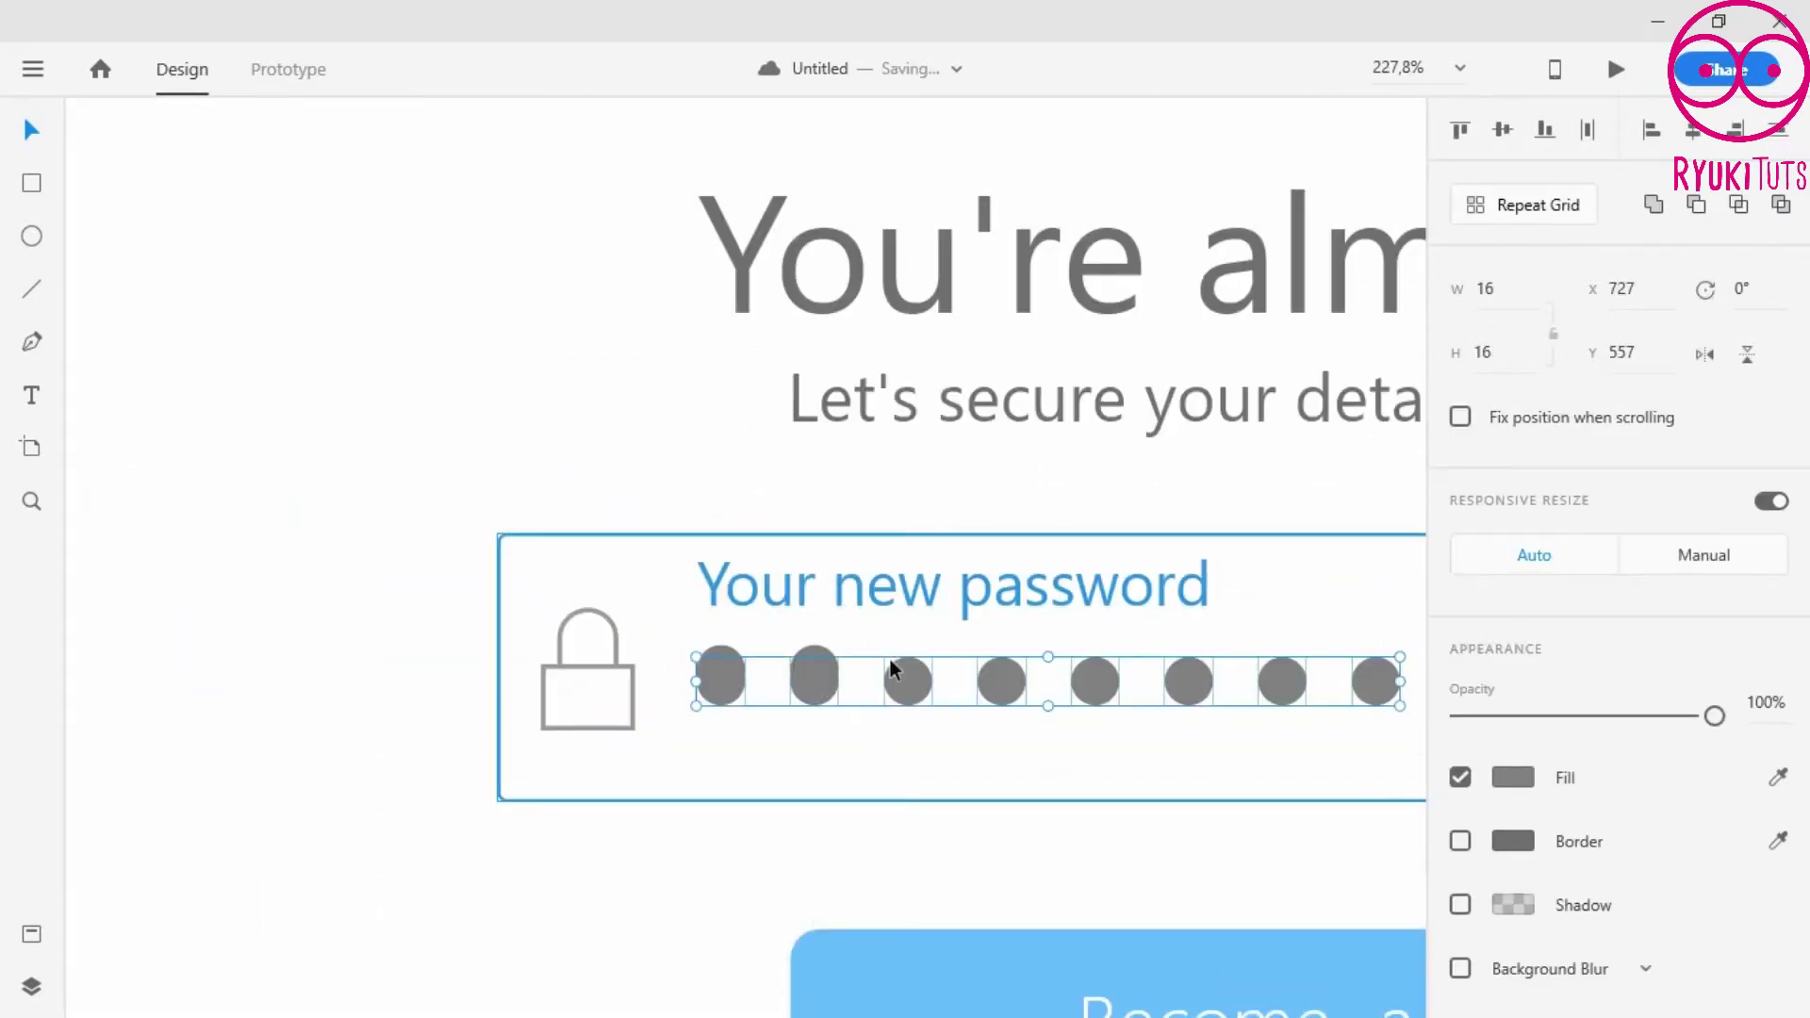
- Delete the last six pasted dots and the two old higher dots on the two-dot artboard
shift+click(813, 687)
shift+click(722, 675)
shift+click(727, 648)
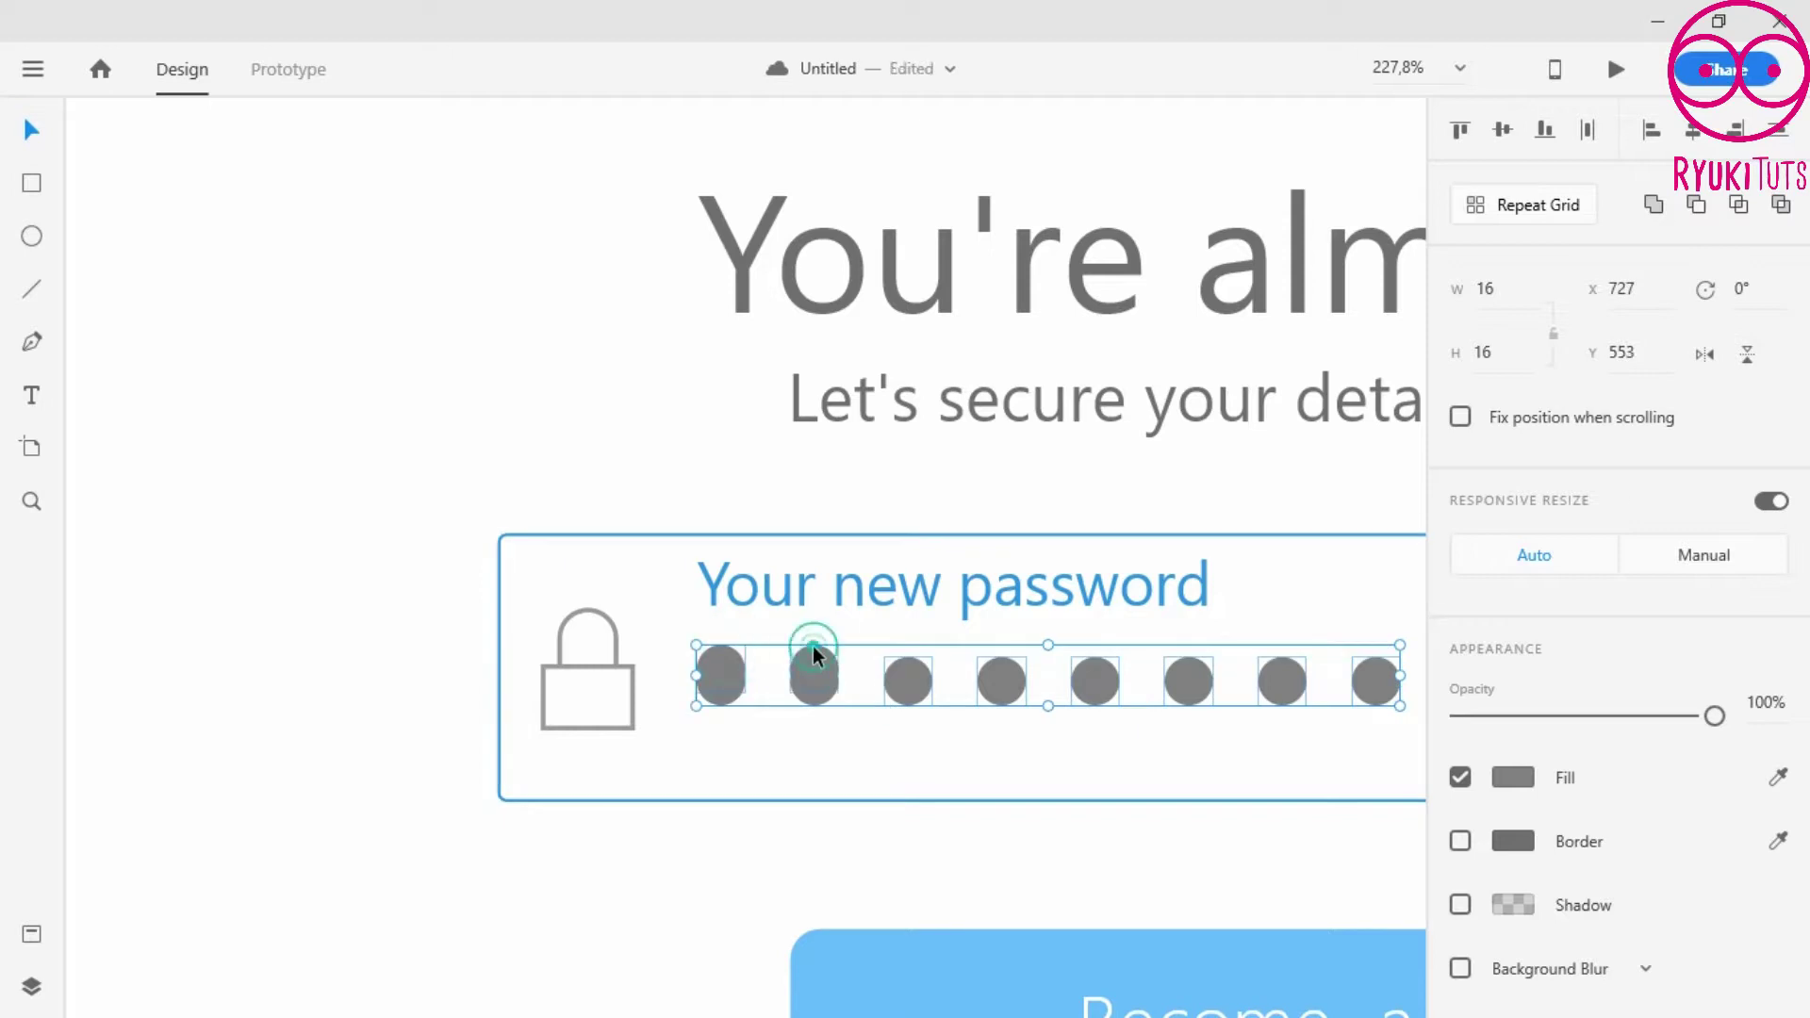
key(Delete)
- Paste the lowered row of dots onto the Web 1920 – 2 artboard
scroll(509, 566, down, 5)
scroll(584, 592, right, 5)
drag(584, 593, 1135, 598)
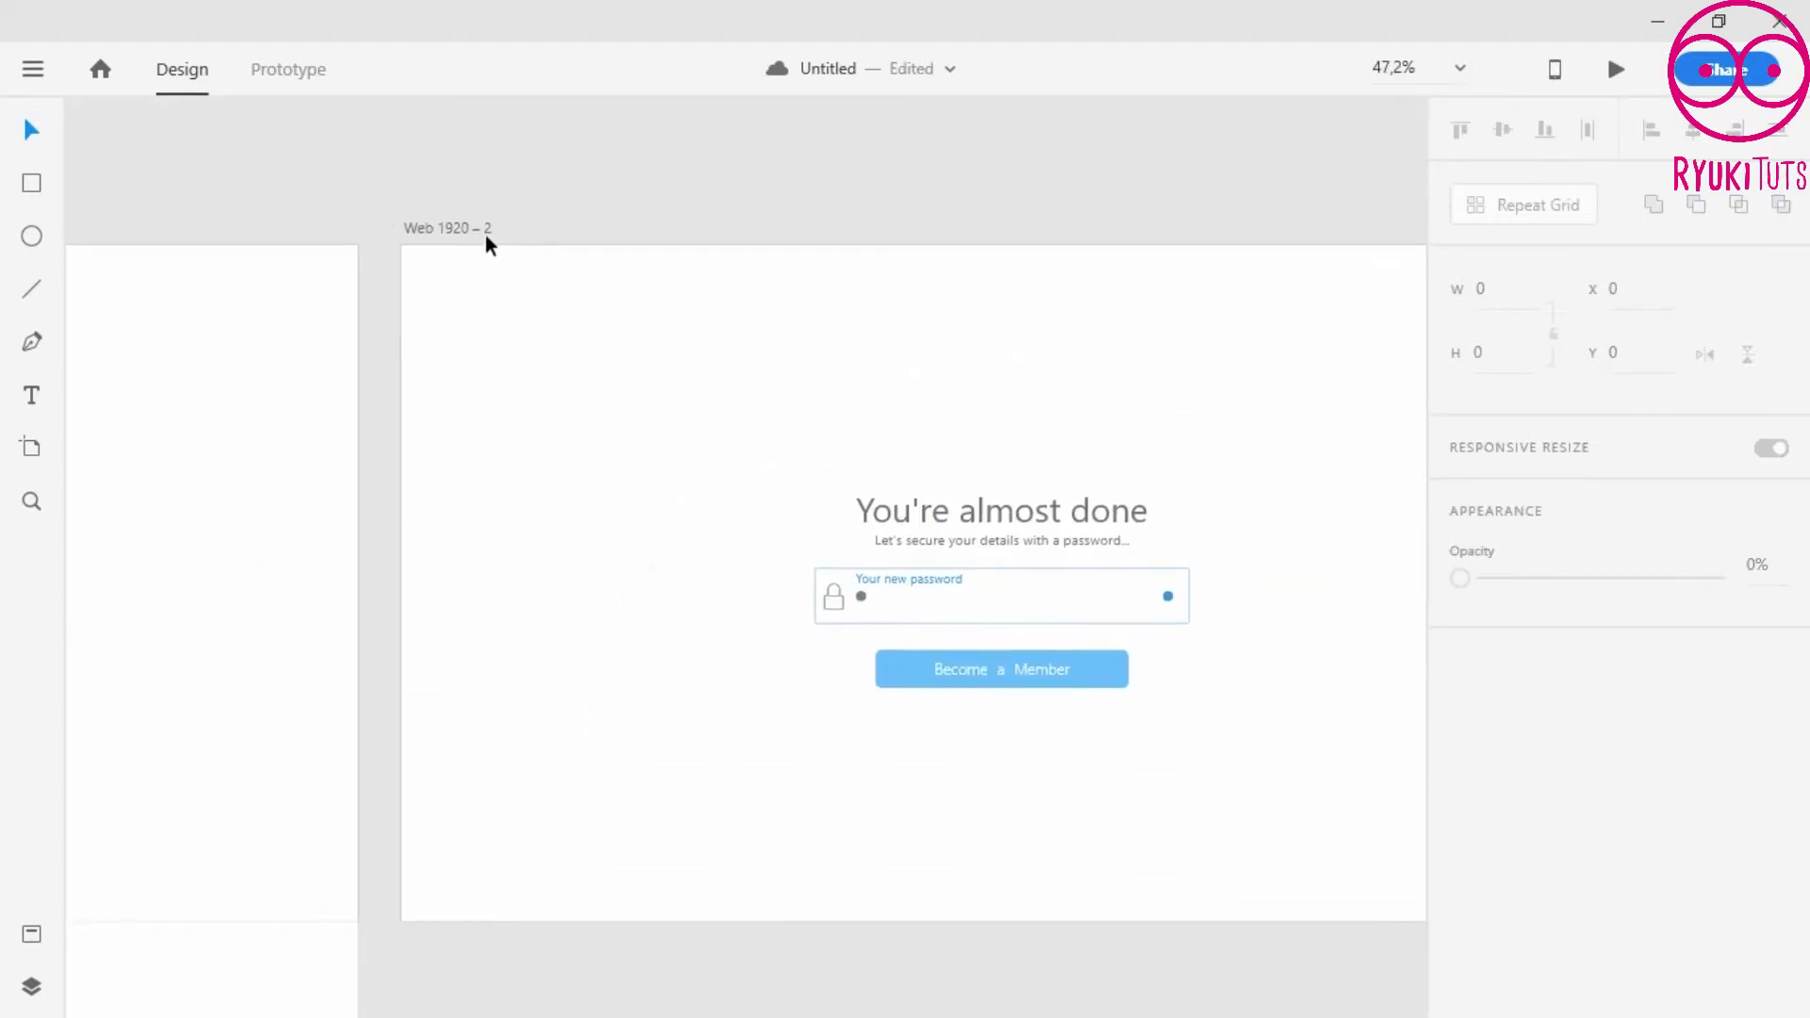
click(479, 232)
key(ctrl+v)
- Delete the old higher dot and the last seven pasted dots on Web 1920 – 2
drag(769, 602, 881, 602)
scroll(975, 592, up, 7)
scroll(975, 603, up, 3)
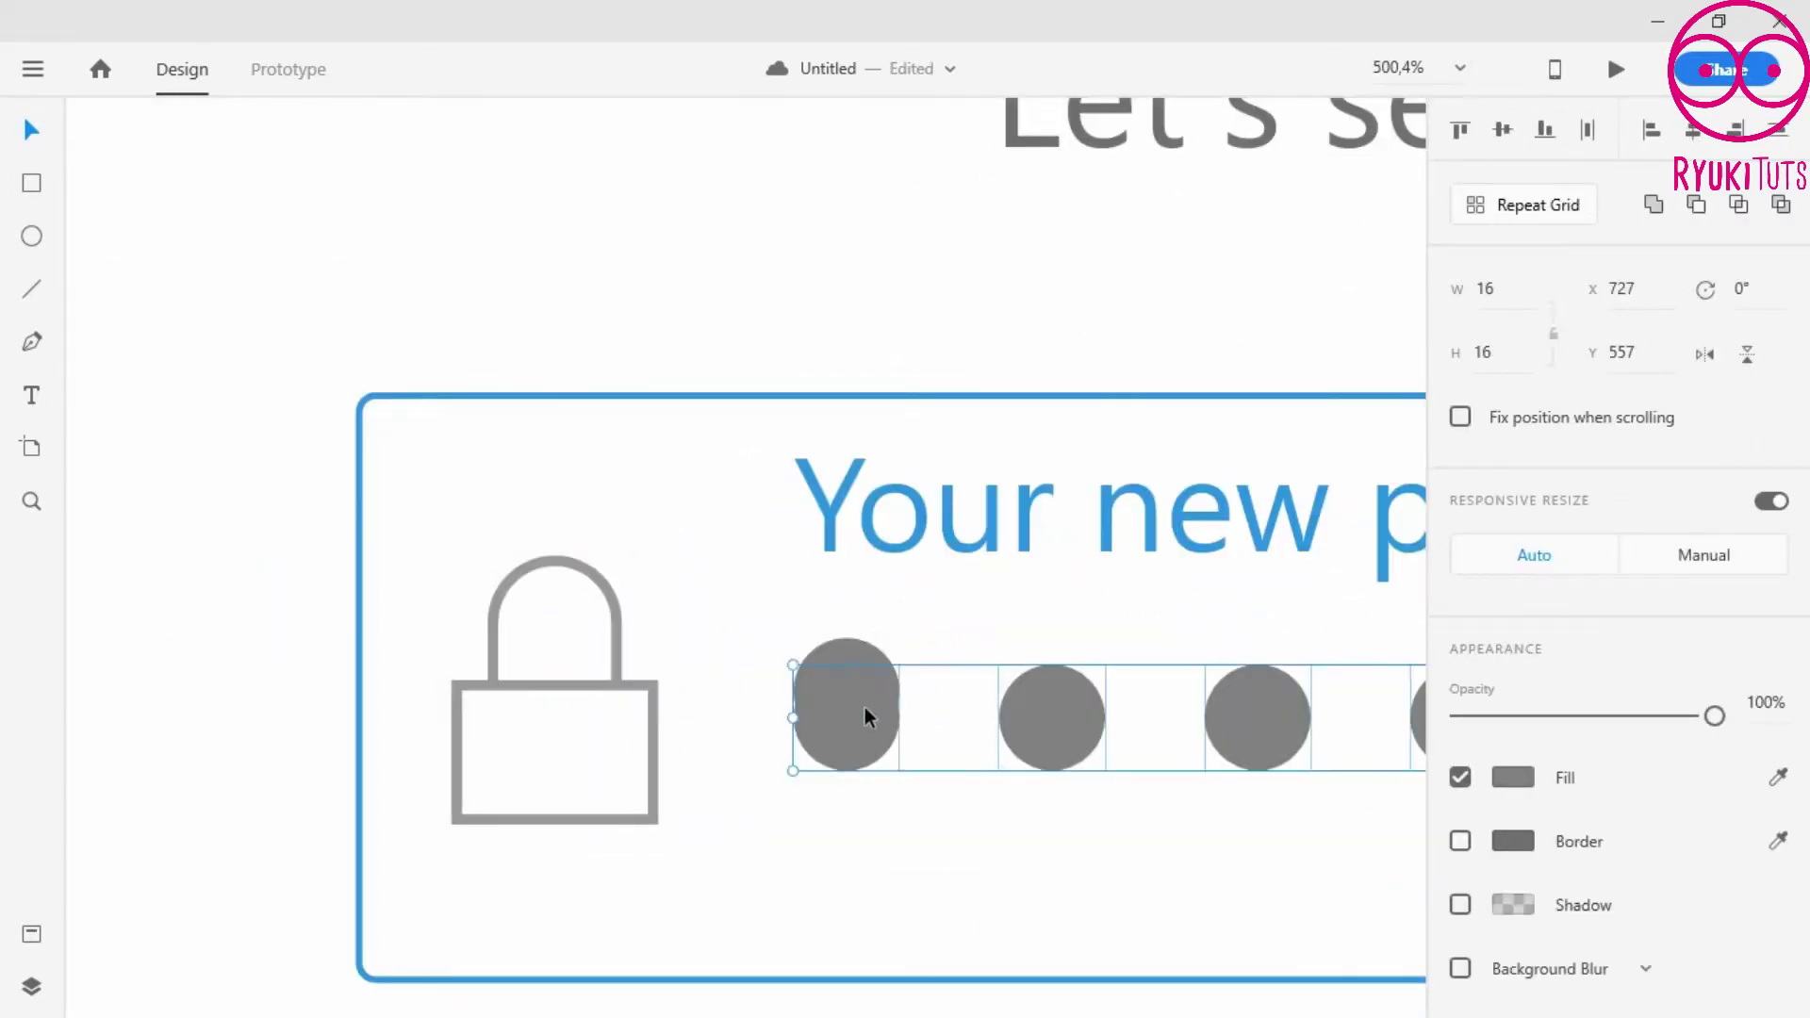
shift+click(847, 648)
key(Delete)
- Duplicate the blue "Your new password" label into the empty space above the heading on Web 1920 – 2
scroll(647, 599, down, 6)
drag(258, 603, 237, 455)
click(806, 663)
drag(1070, 608, 296, 590)
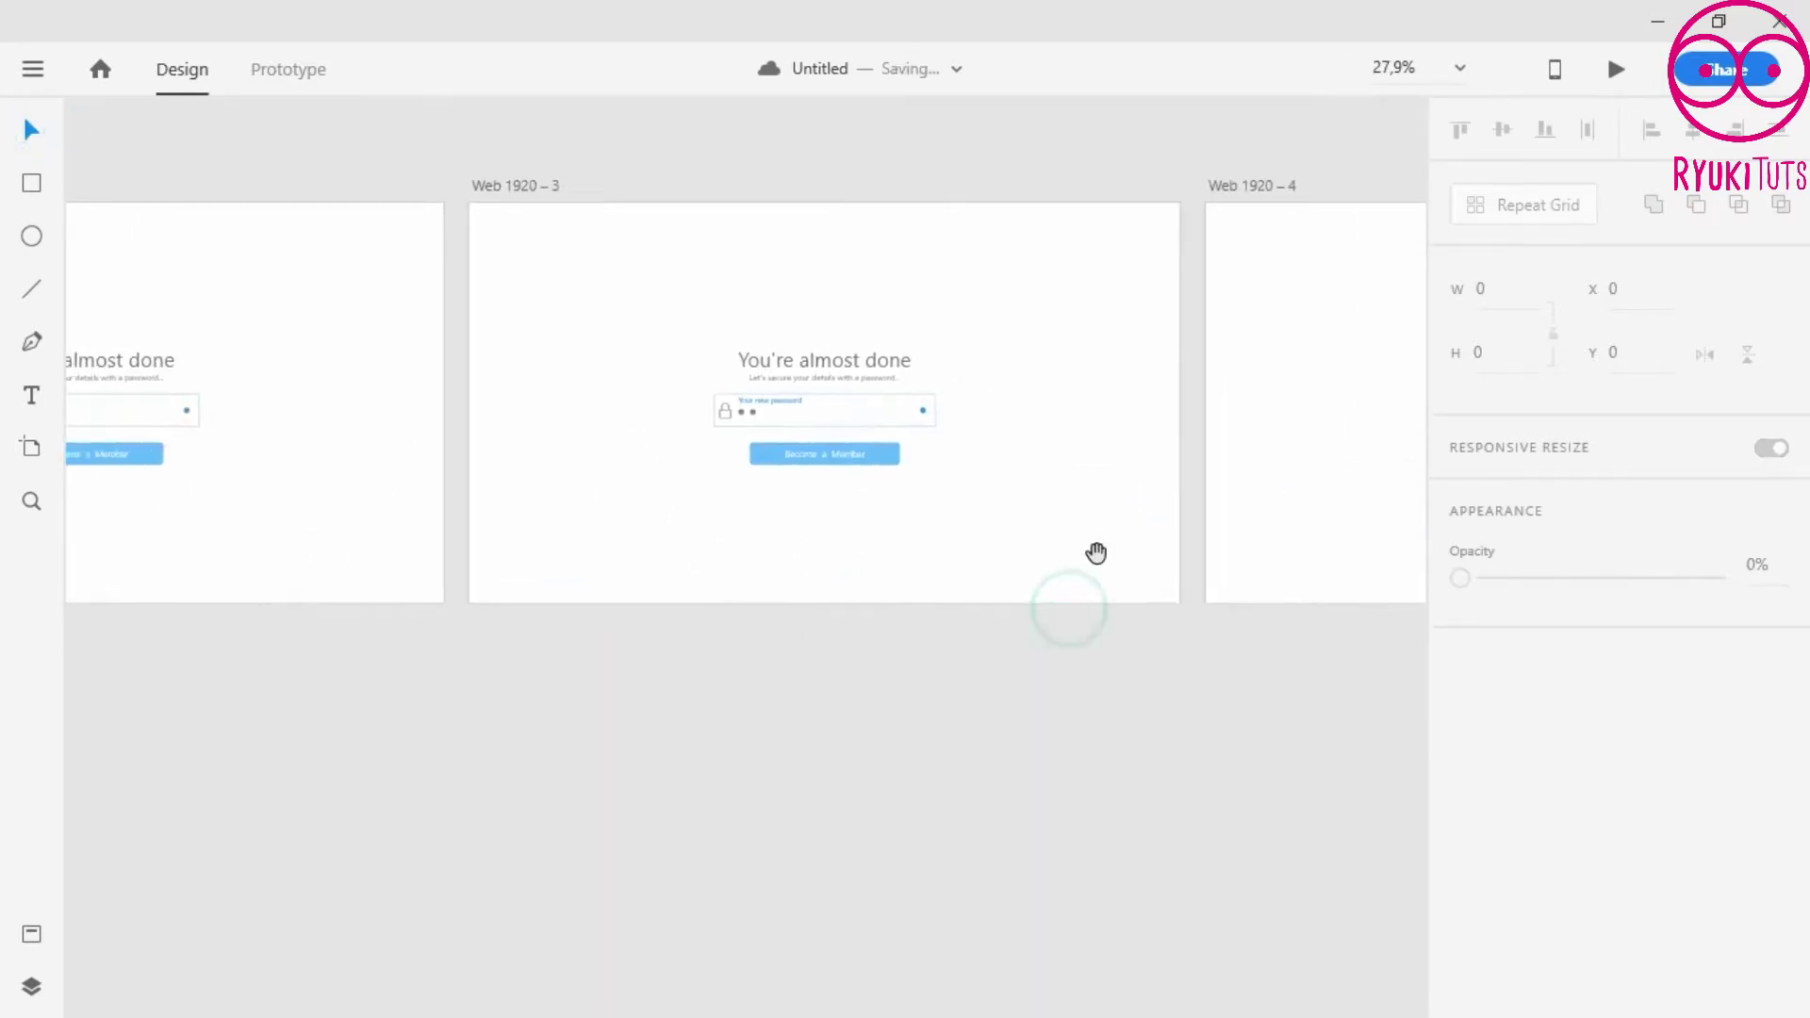
drag(1094, 554, 503, 517)
drag(993, 515, 437, 566)
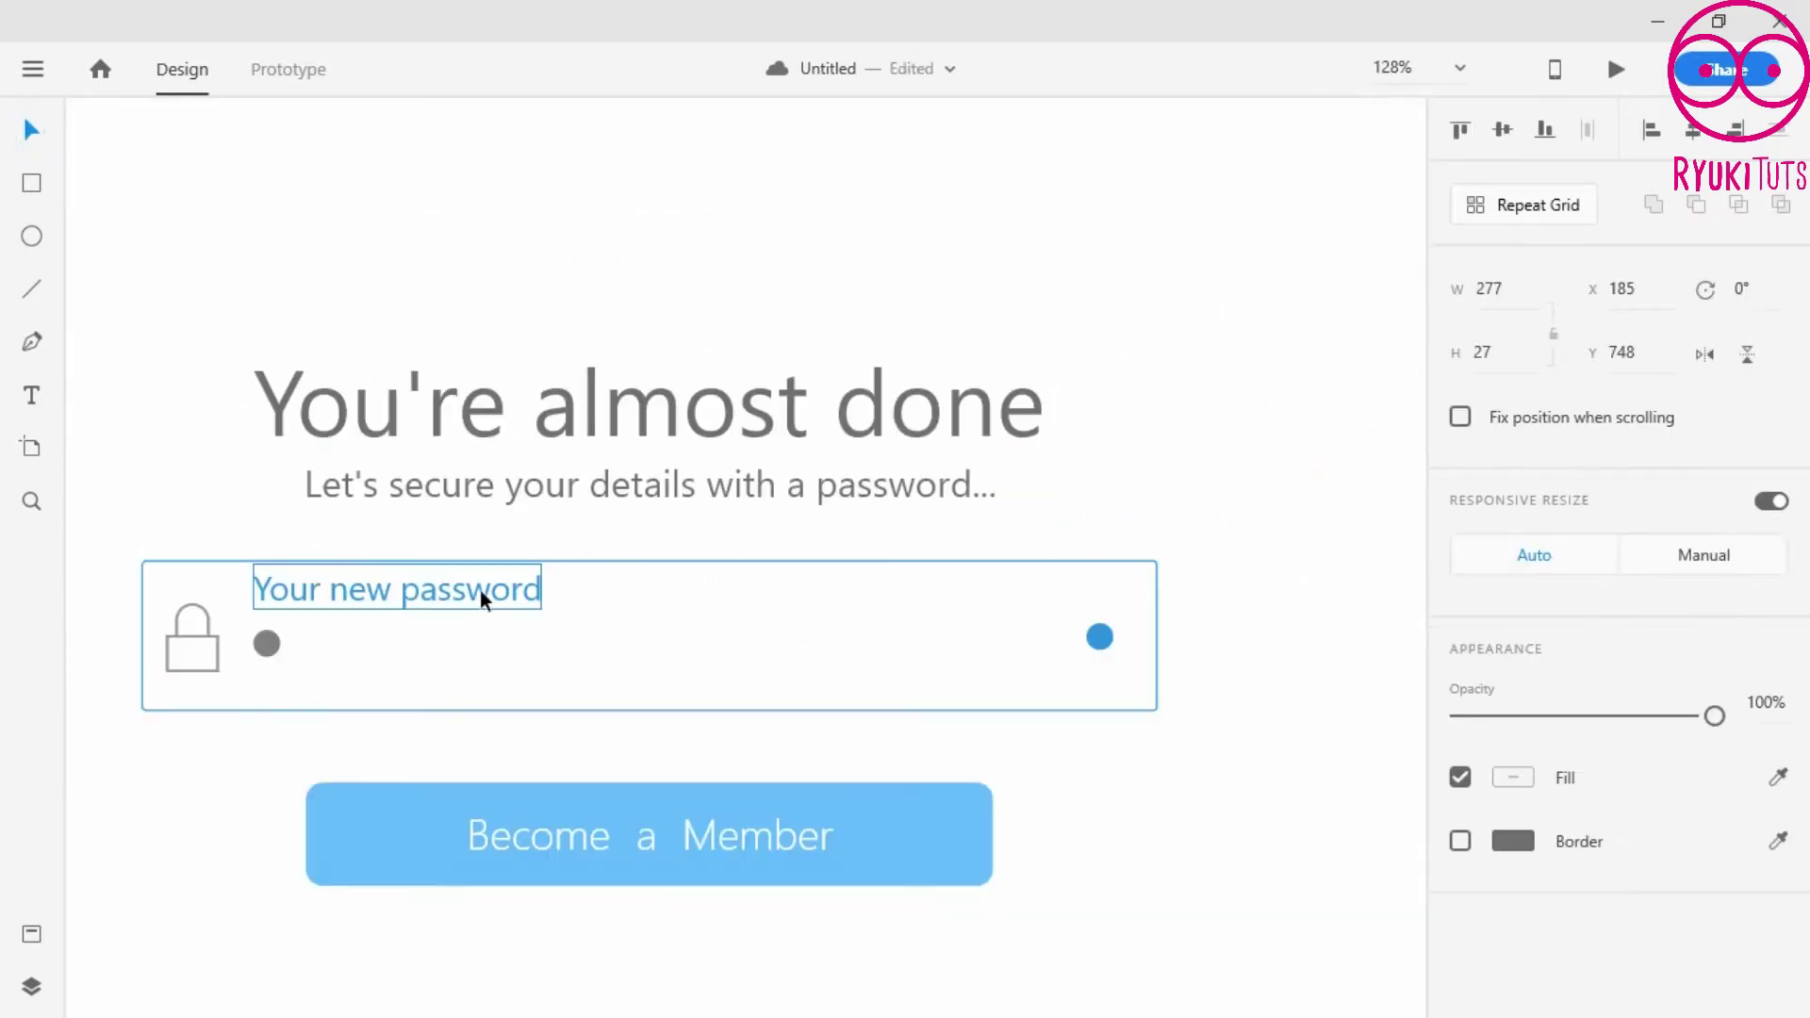
click(479, 591)
alt+drag(477, 596, 607, 179)
- Try to move the stray orange label from Web 1920 – 3 next to the label copy on Web 1920 – 2
drag(1115, 396, 627, 445)
scroll(999, 461, down, 6)
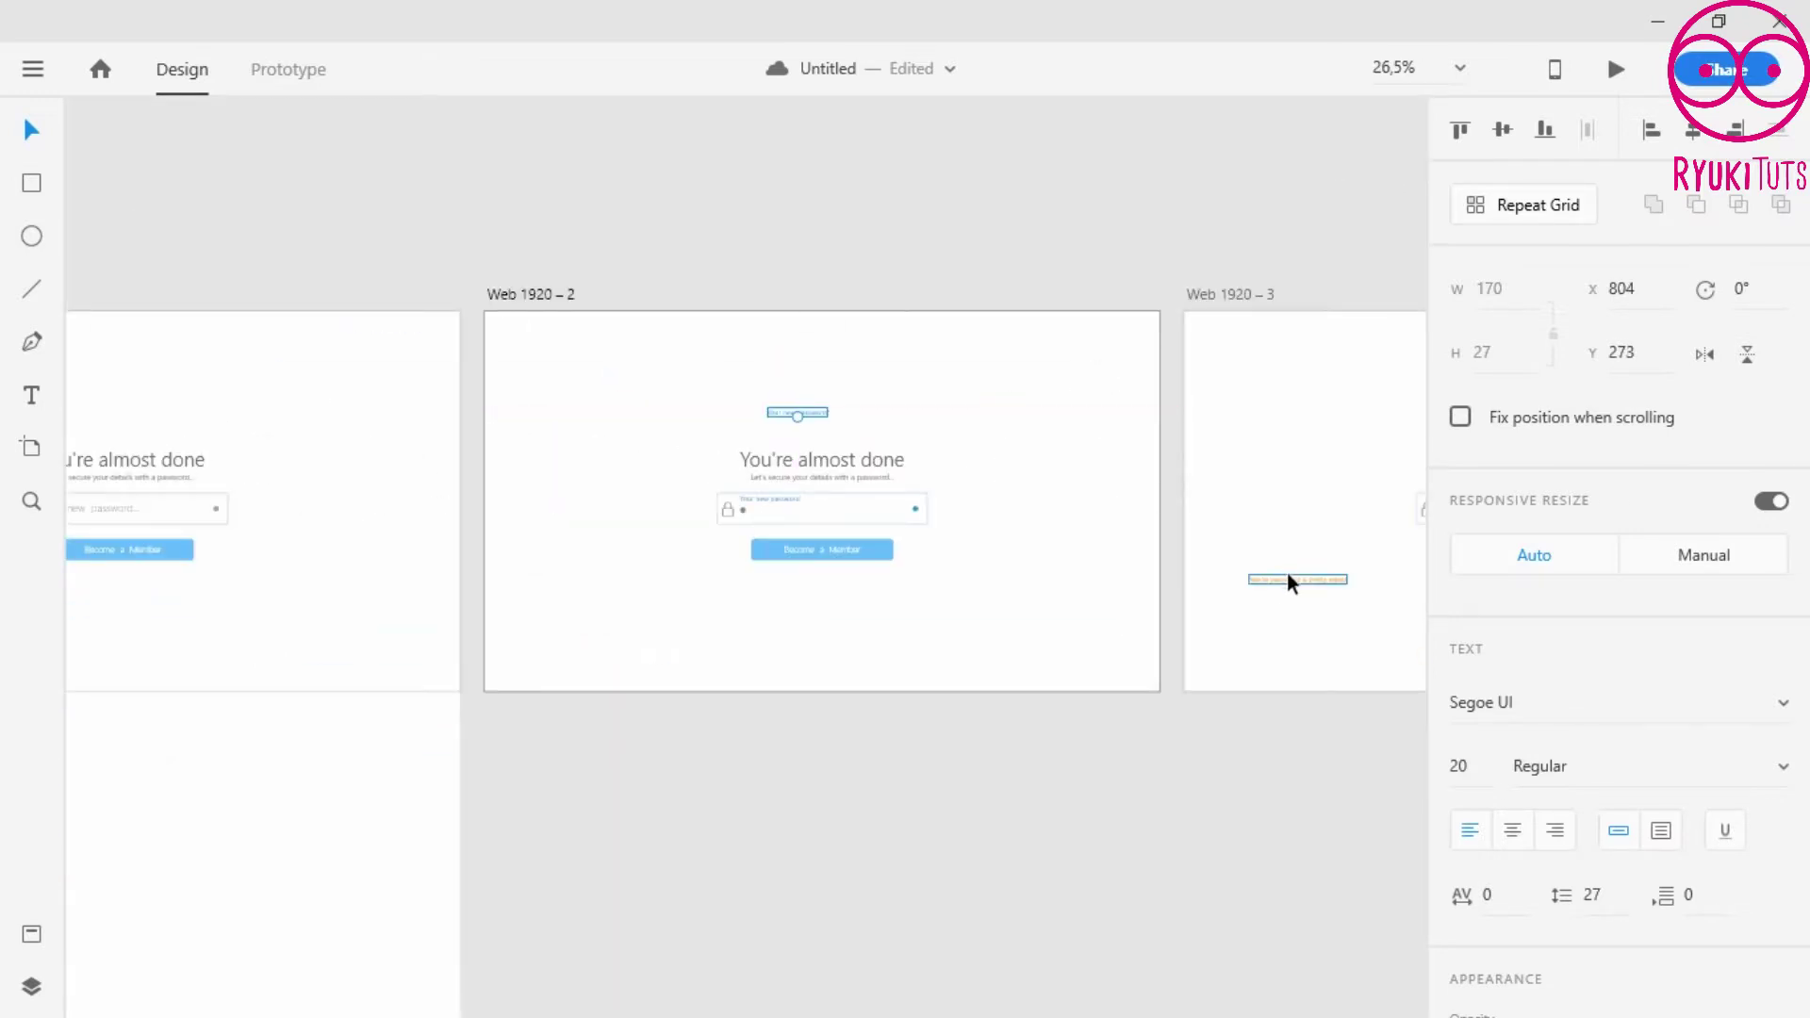
drag(1287, 577, 877, 406)
scroll(1226, 537, right, 10)
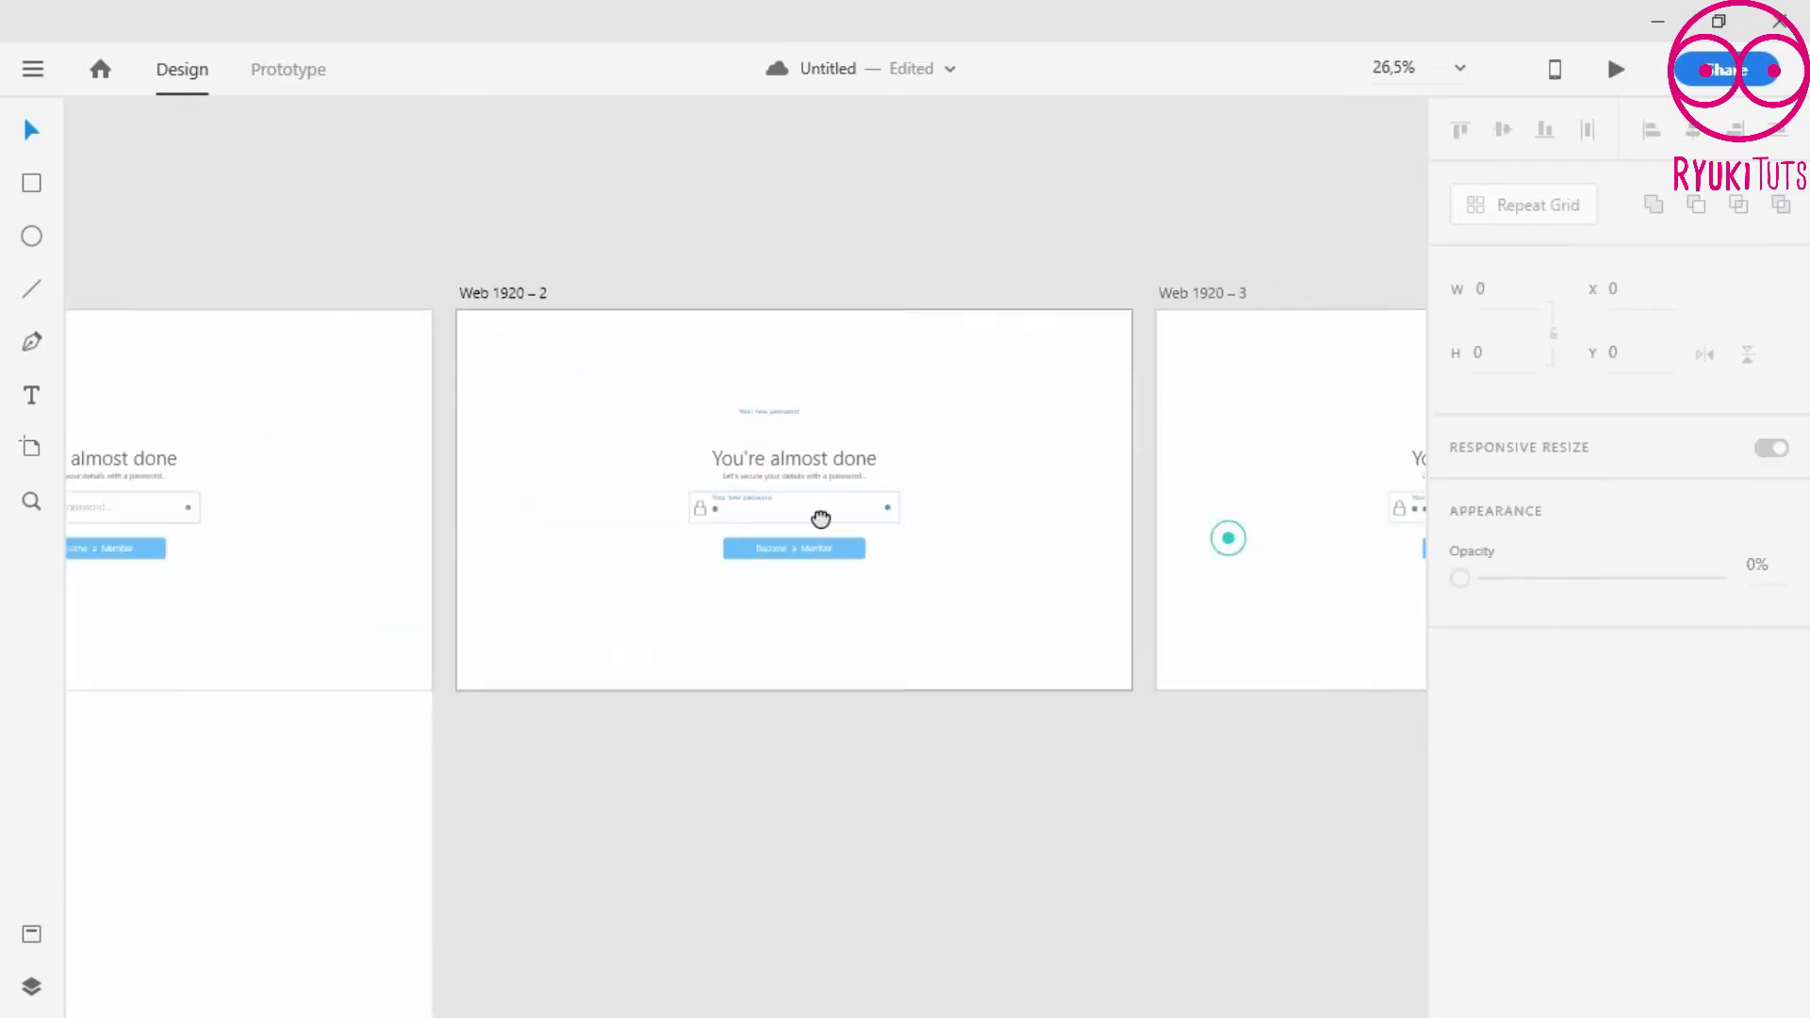
- Copy the orange "You're password is pretty weak!" label from Web 1920 – 5 and paste it onto Web 1920 – 2
click(1077, 490)
key(ctrl+c)
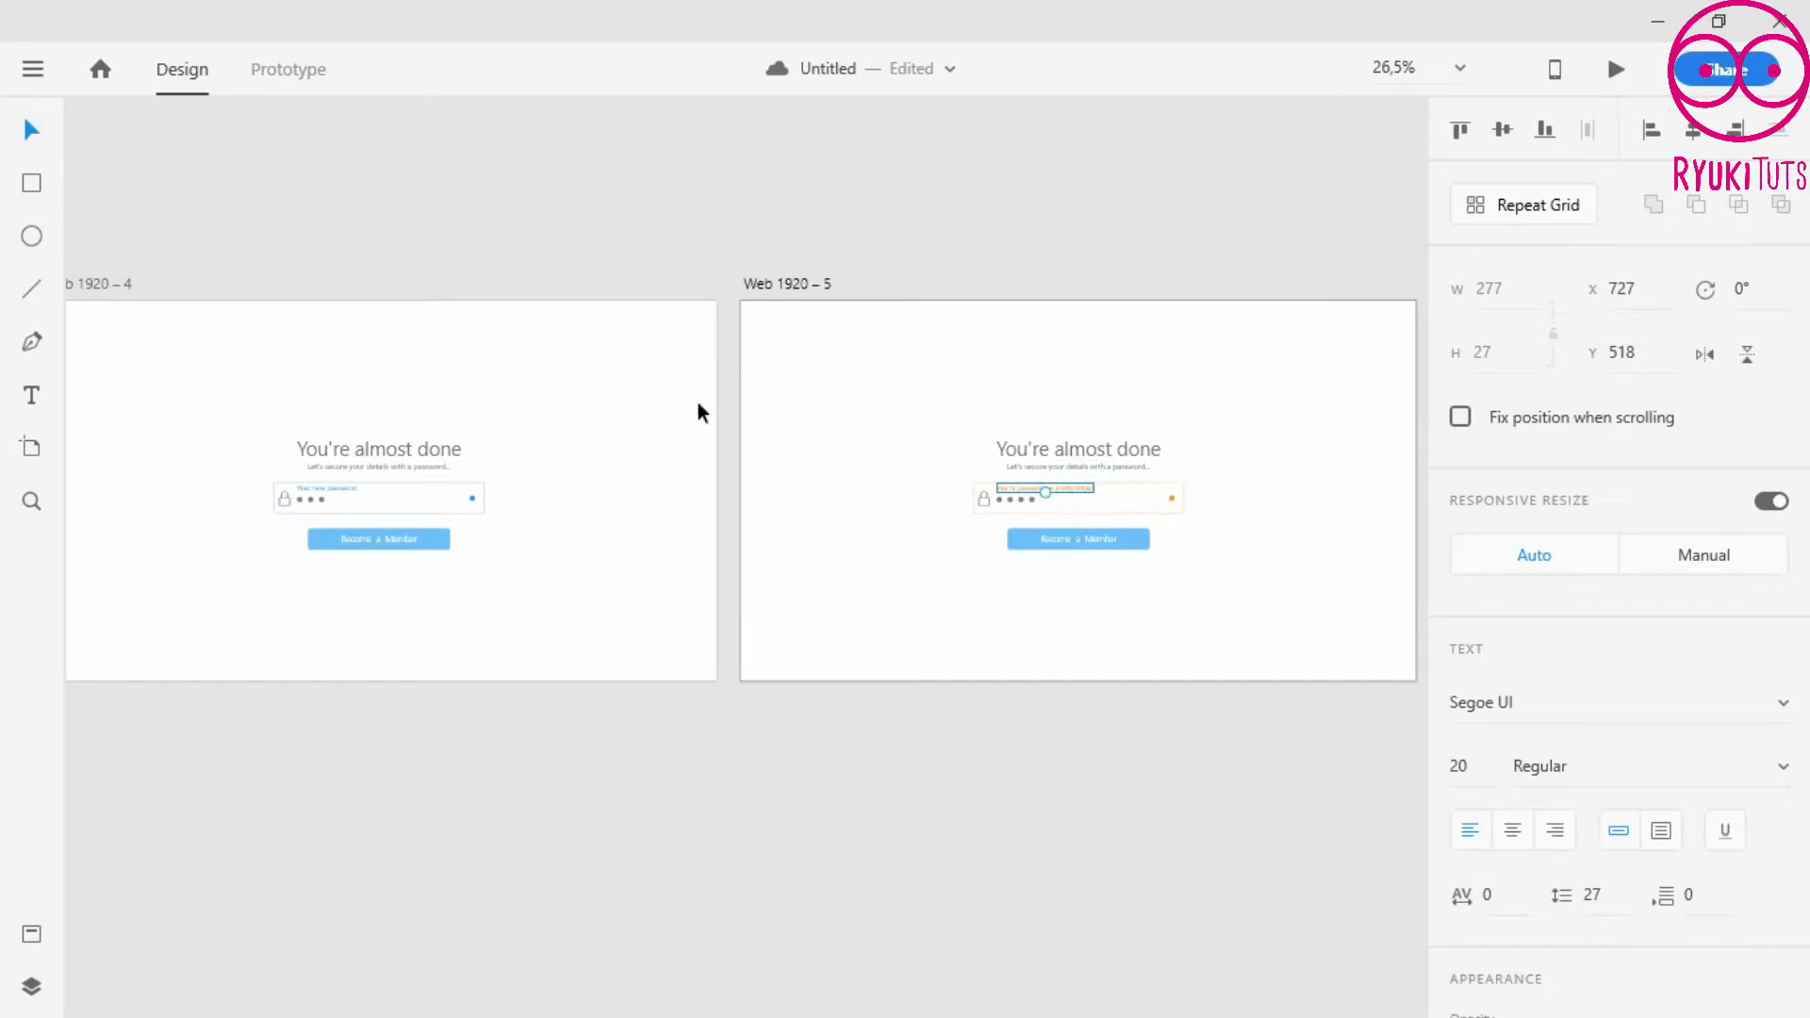
drag(283, 444, 1358, 532)
drag(792, 541, 461, 470)
click(649, 445)
key(ctrl+v)
- Copy the green "You're password looks good!" label from Web 1920 – 9 and paste it onto Web 1920 – 2
scroll(461, 469, right, 20)
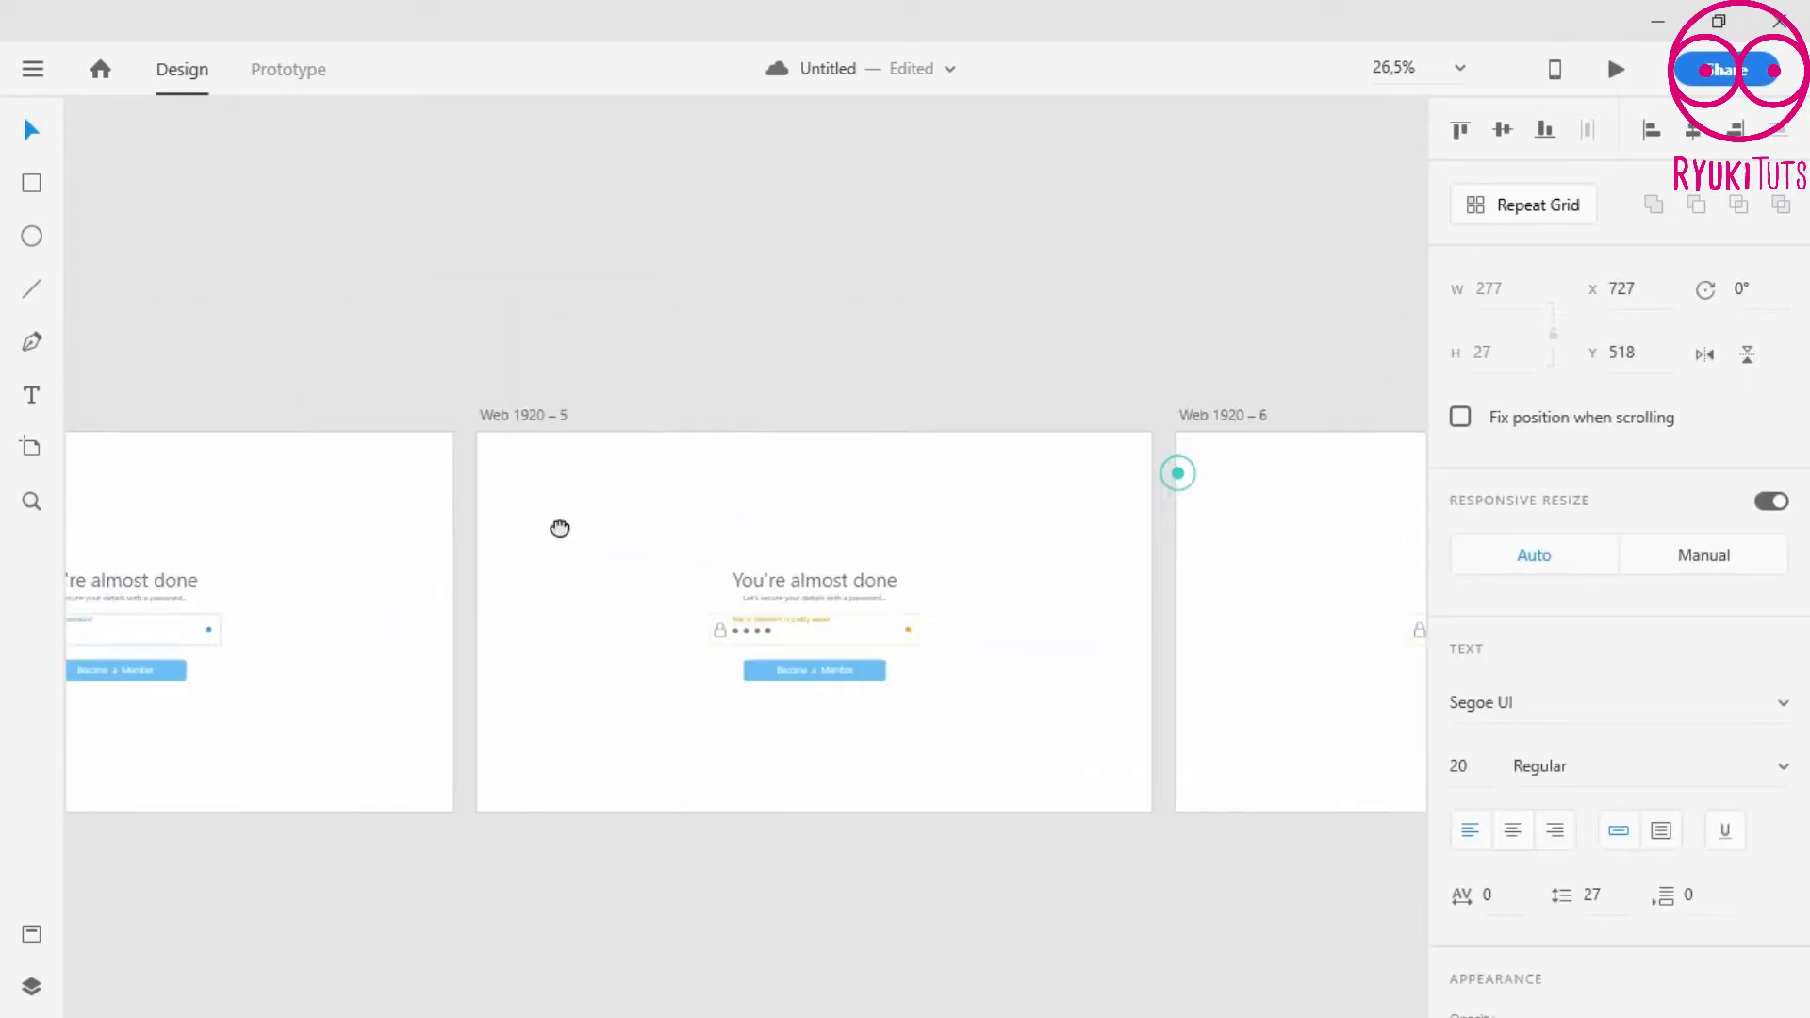
drag(908, 497, 625, 500)
click(864, 640)
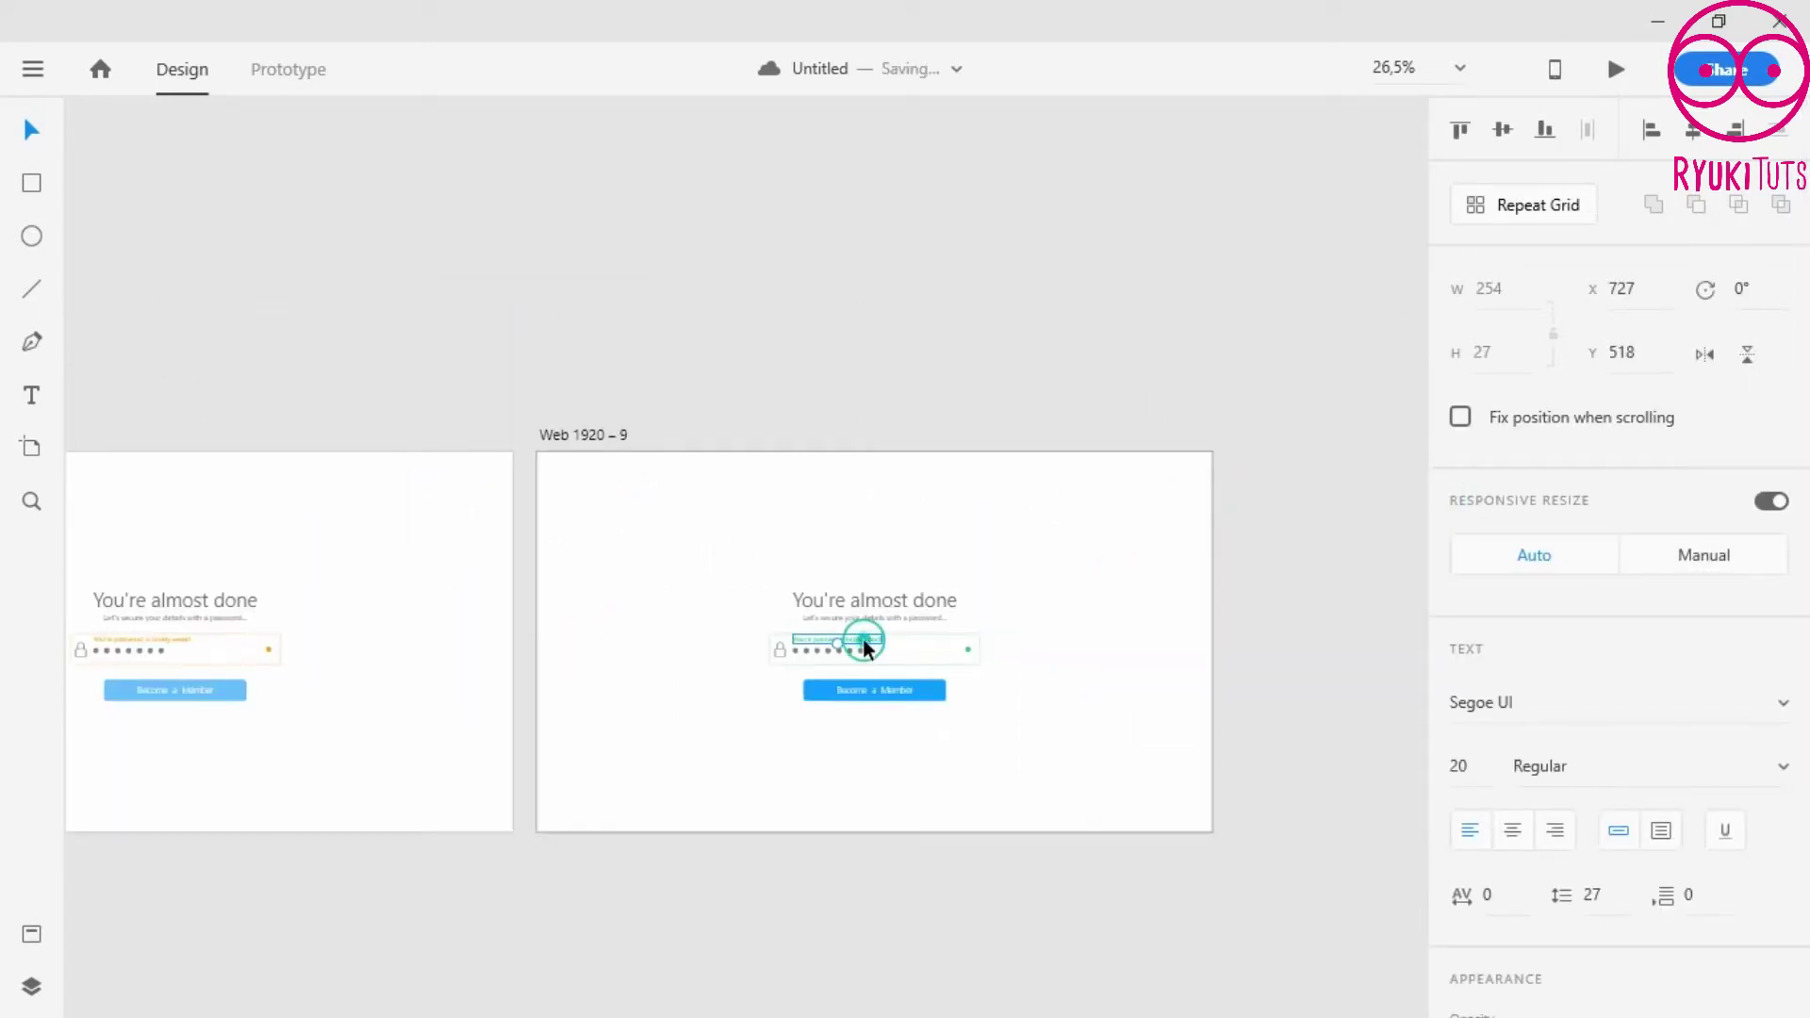
drag(421, 553, 1358, 500)
drag(755, 566, 1236, 560)
drag(424, 594, 1373, 487)
drag(776, 625, 1363, 739)
drag(623, 566, 1366, 659)
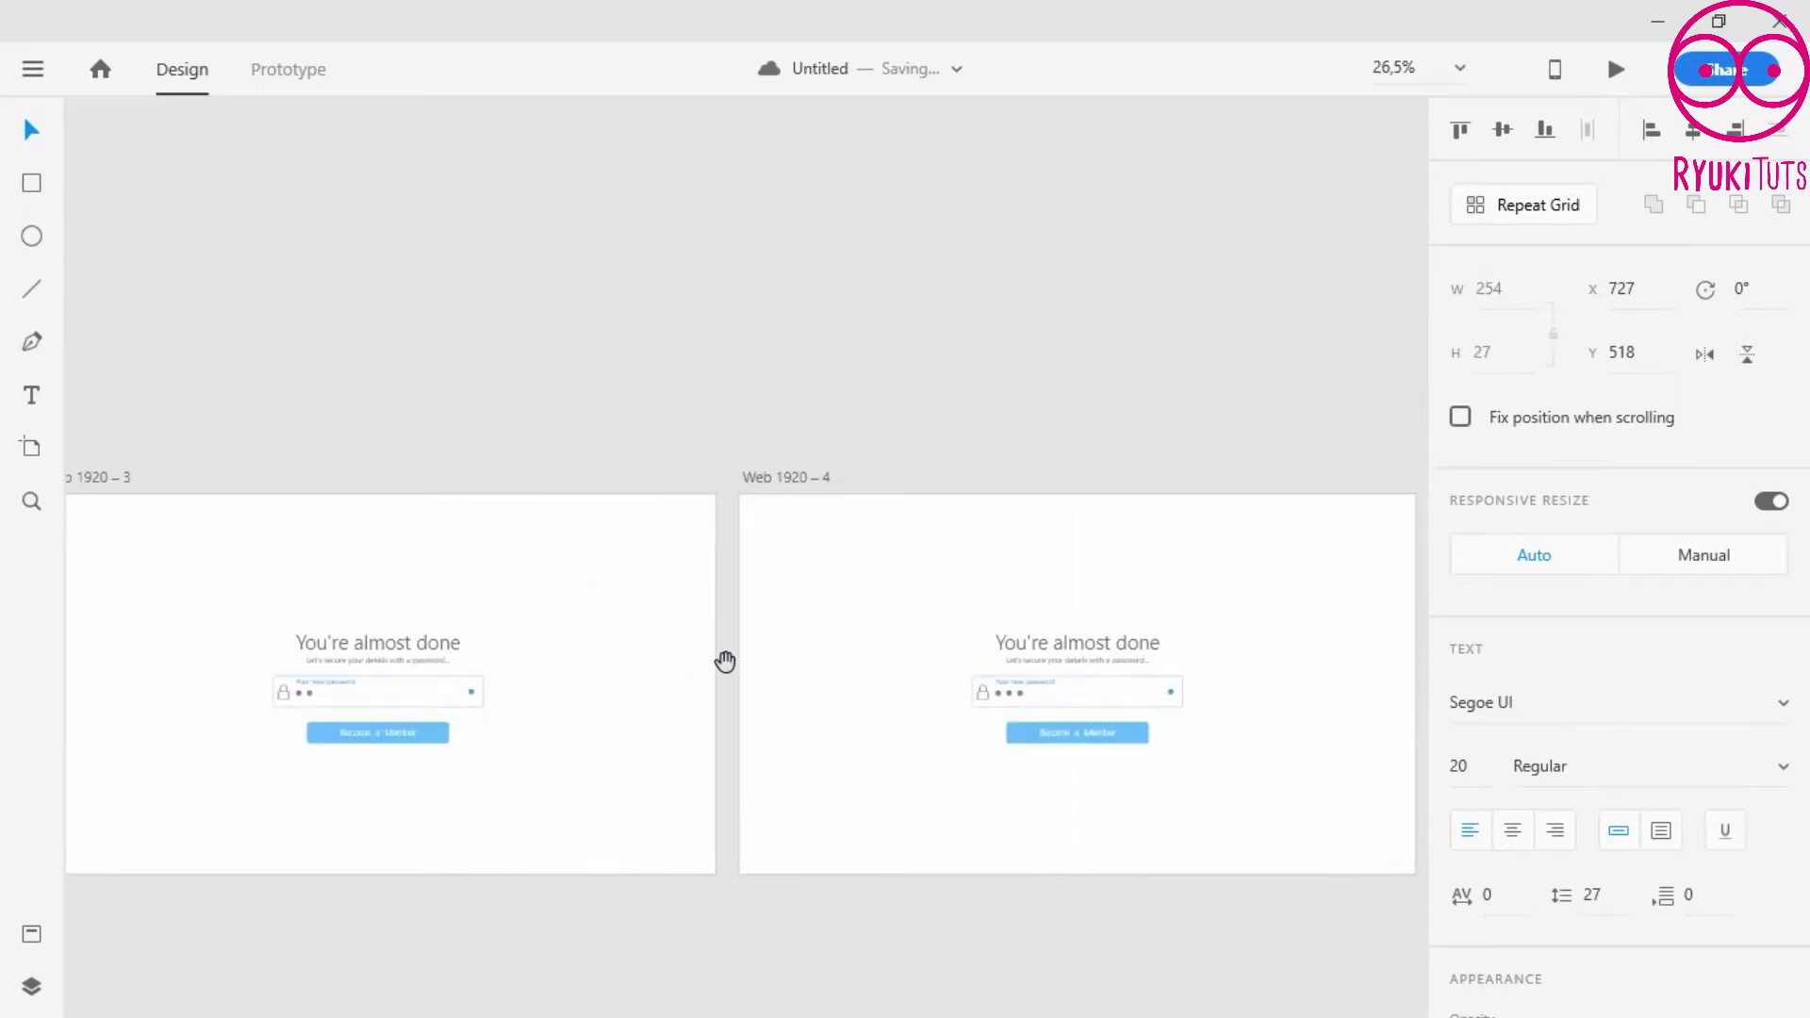
drag(723, 659, 1536, 597)
click(543, 538)
key(ctrl+v)
- Spread the blue, orange and green labels side by side in the space above the heading
scroll(486, 618, up, 5)
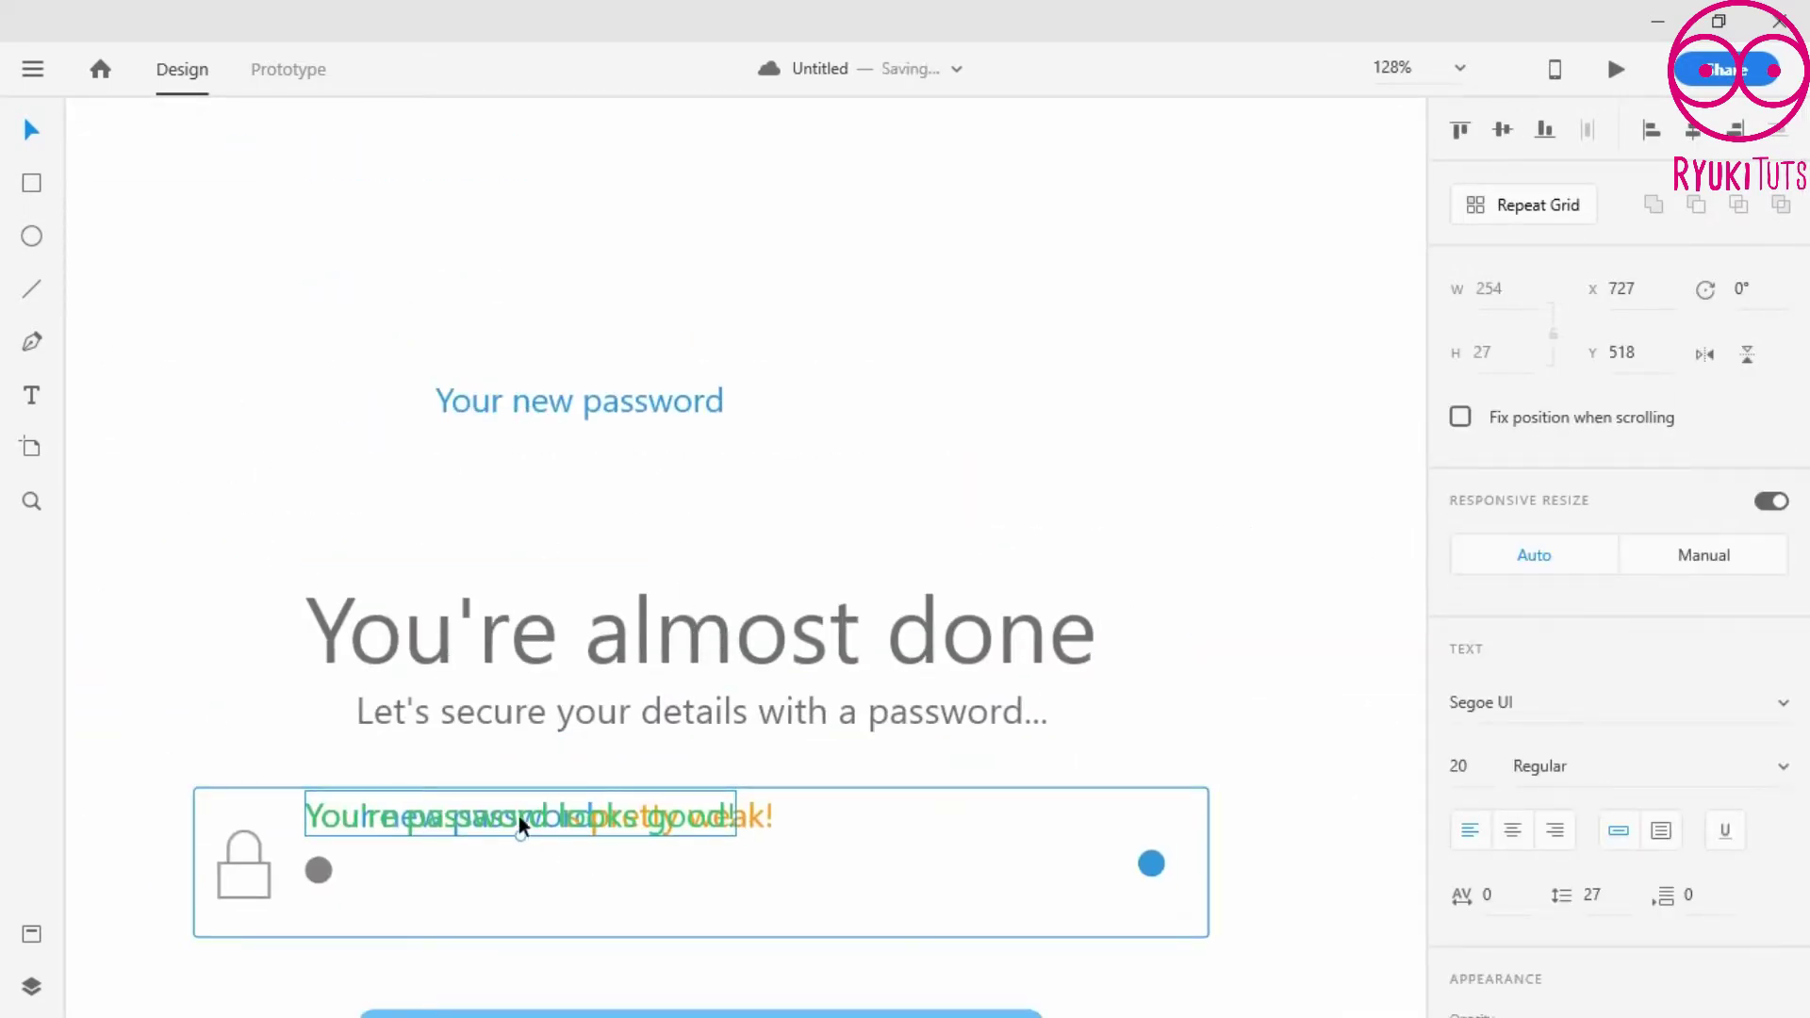
drag(518, 817, 1241, 401)
drag(647, 392, 257, 377)
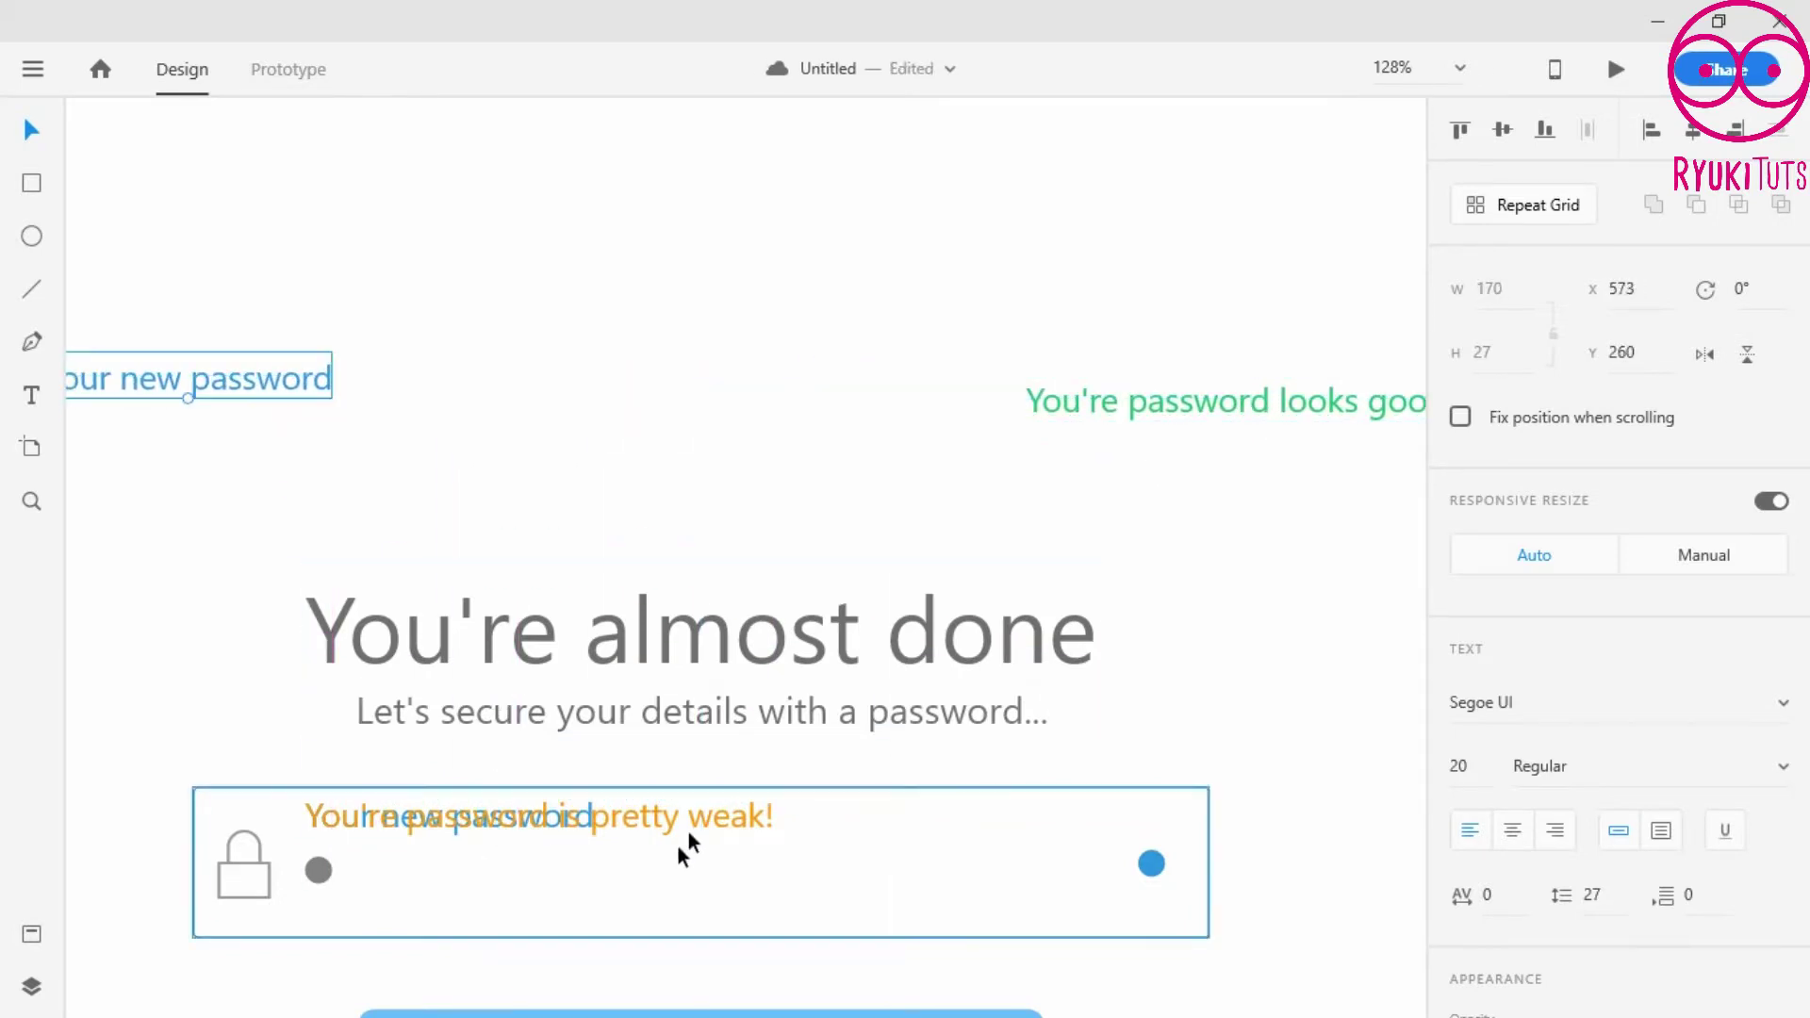
drag(687, 845, 805, 399)
click(776, 472)
- Draw a rectangle about 277 by 23 px over the orange label as a spacing guide
click(32, 184)
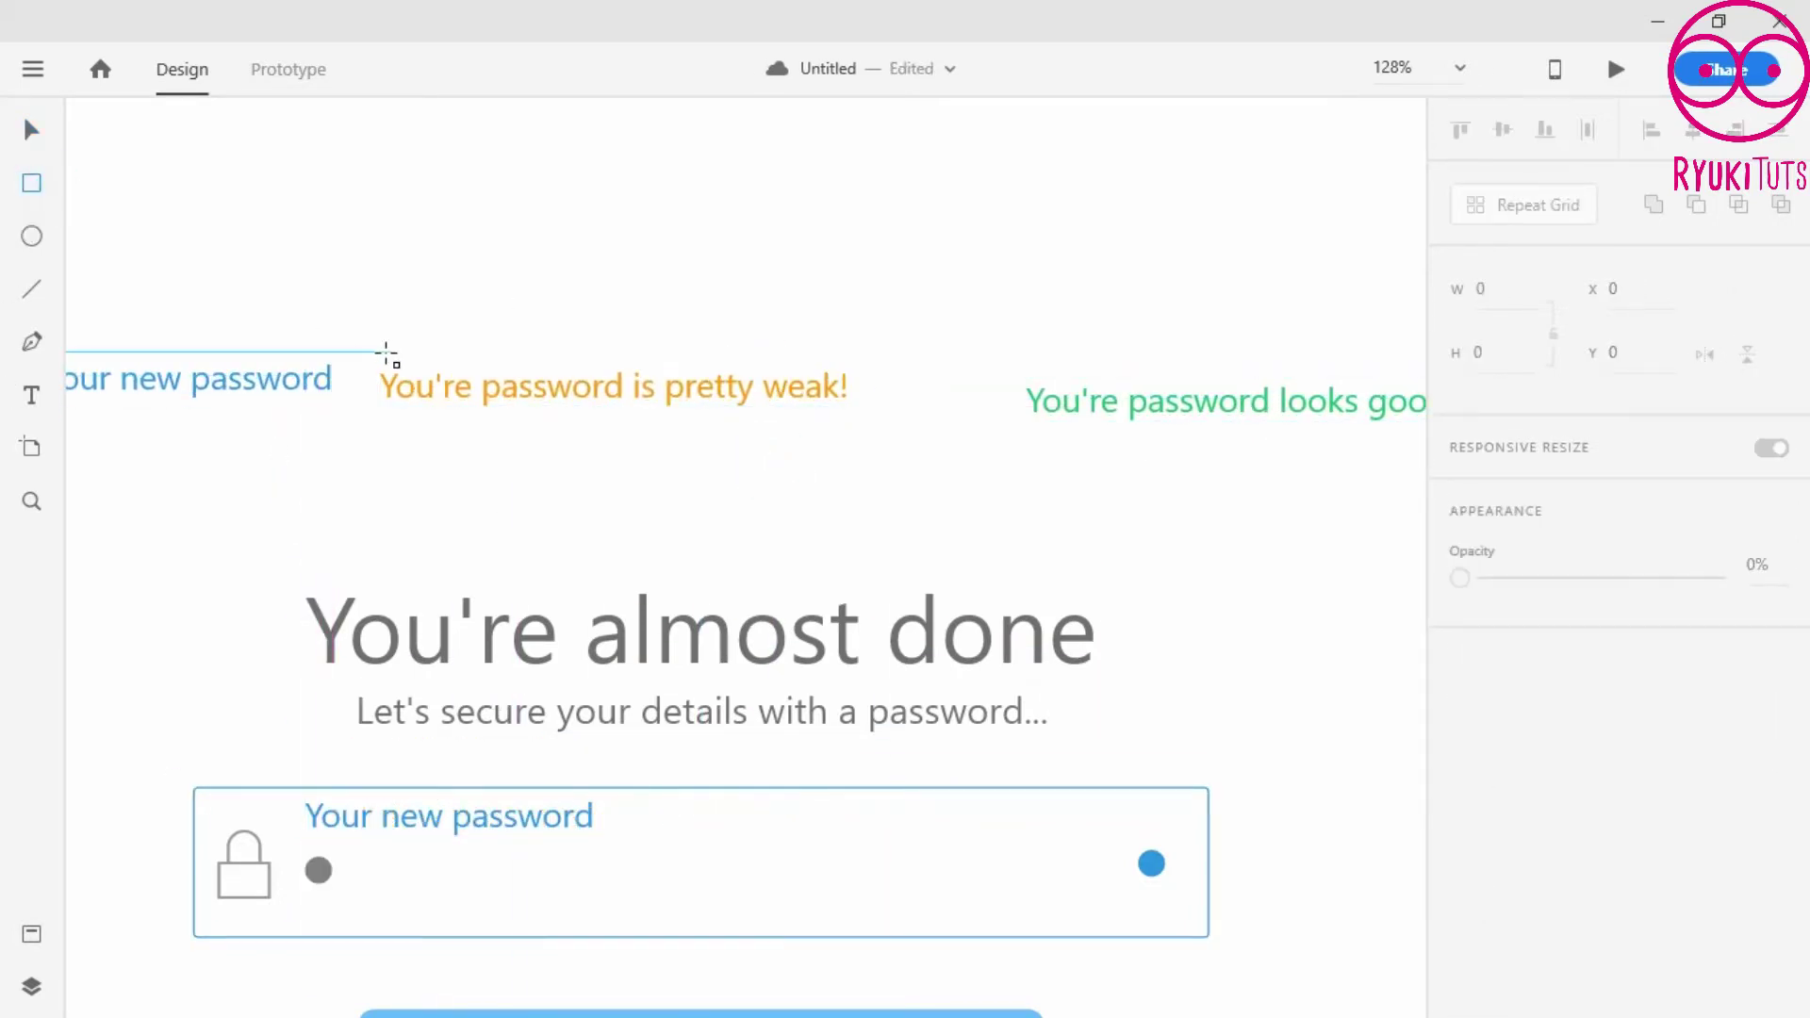
drag(380, 367, 850, 408)
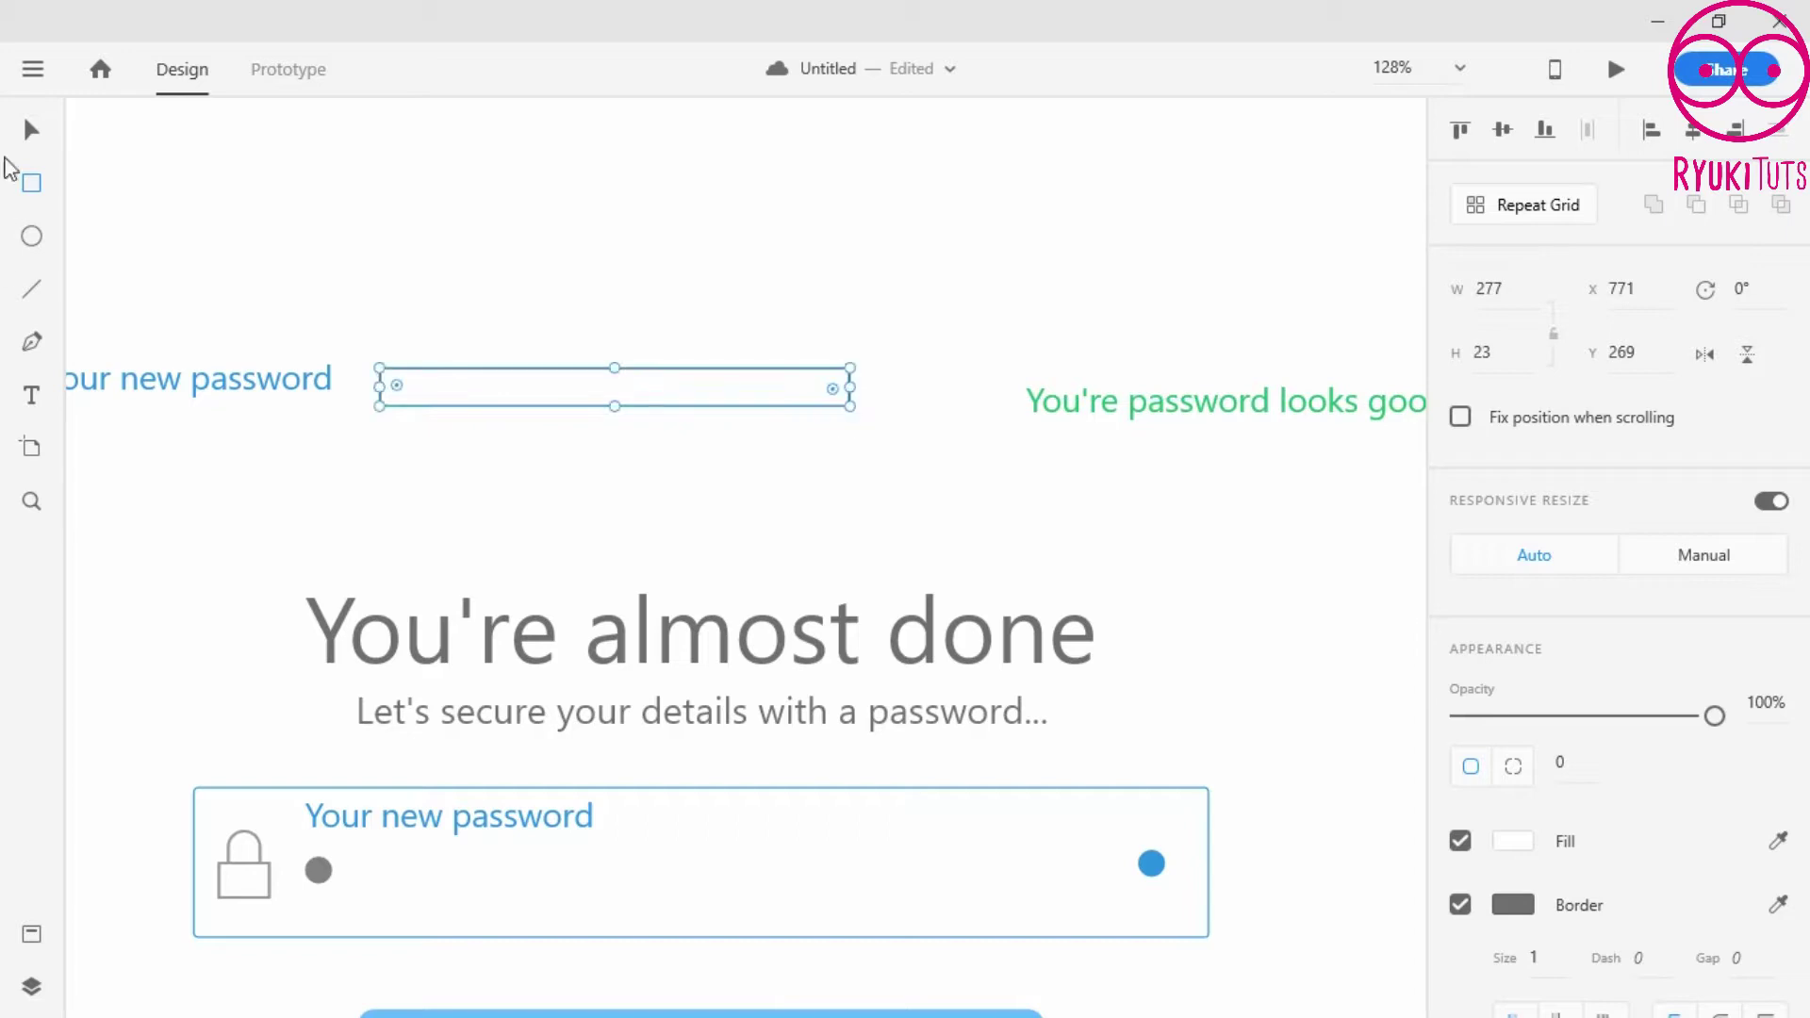
click(32, 129)
- Duplicate the guide rectangle flush against both sides of it, at X 494 and X 1048
click(279, 484)
drag(283, 485, 692, 536)
drag(934, 436, 460, 431)
click(669, 540)
drag(1079, 440, 600, 464)
drag(1176, 468, 1064, 466)
drag(716, 464, 1180, 454)
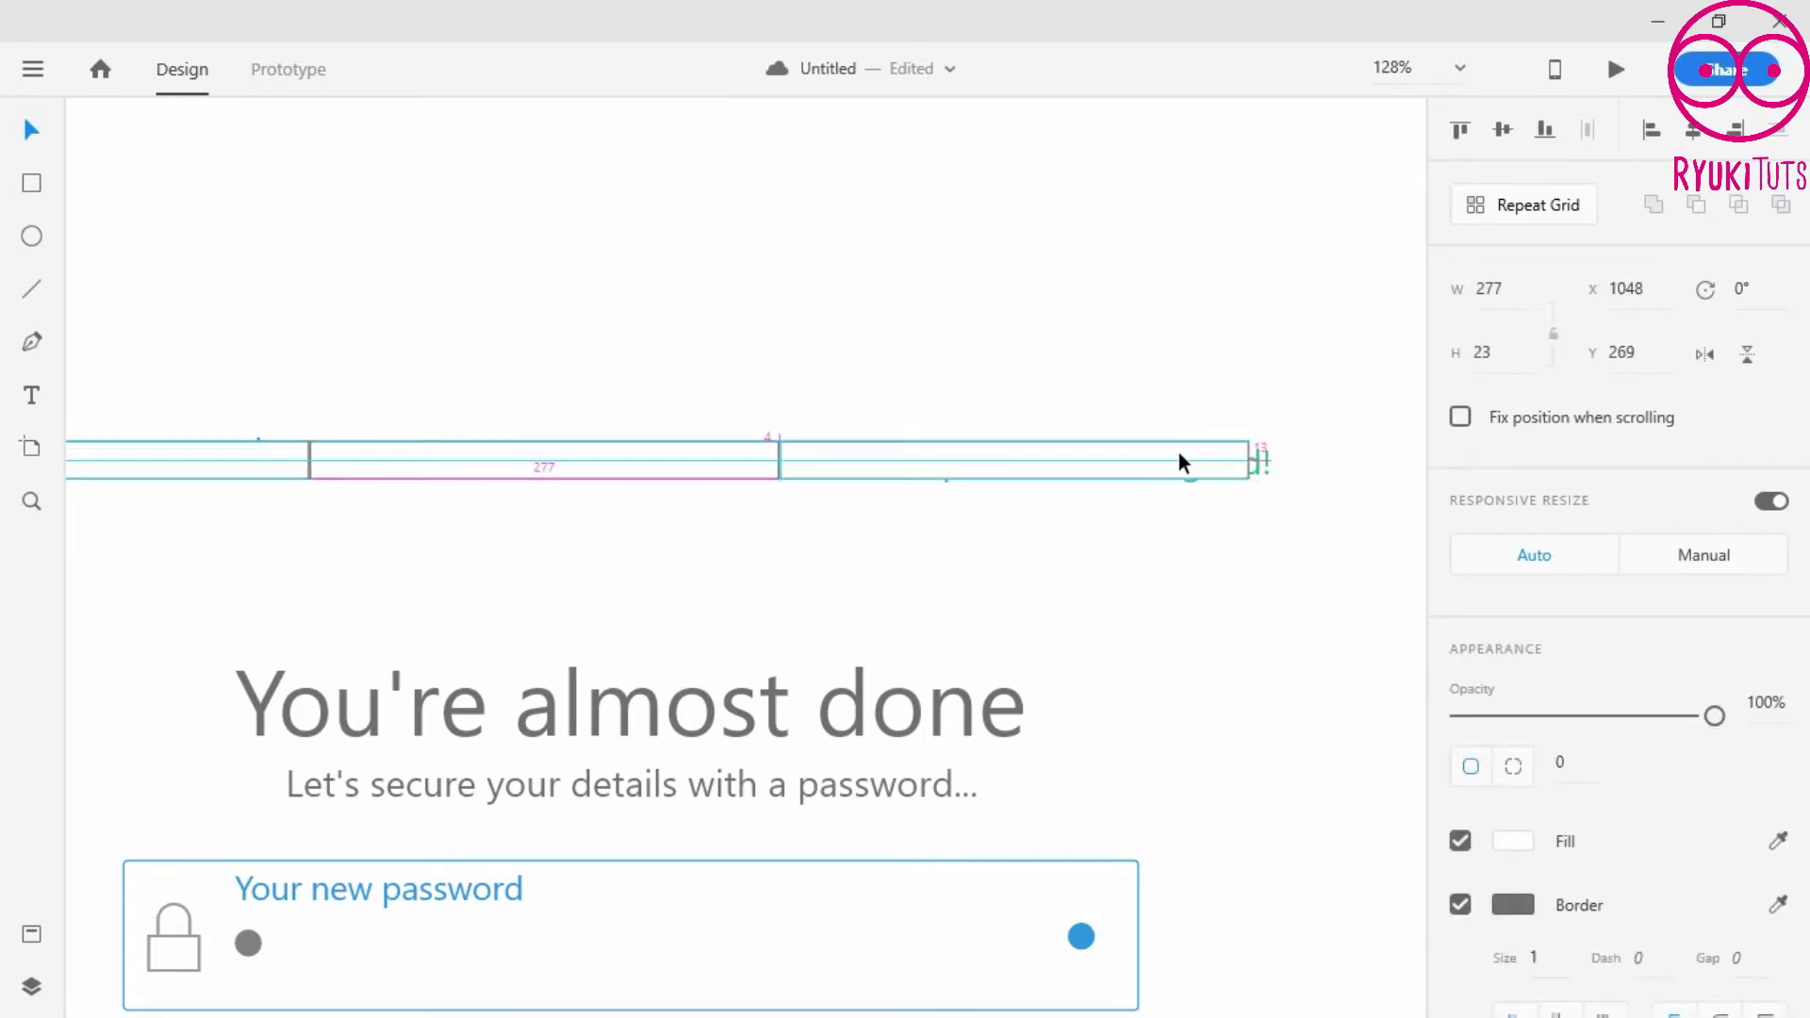
- Bring the blue label to the front and align its left edge with the left guide rectangle at X 494
click(1030, 506)
scroll(675, 501, up, 3)
scroll(473, 517, right, 5)
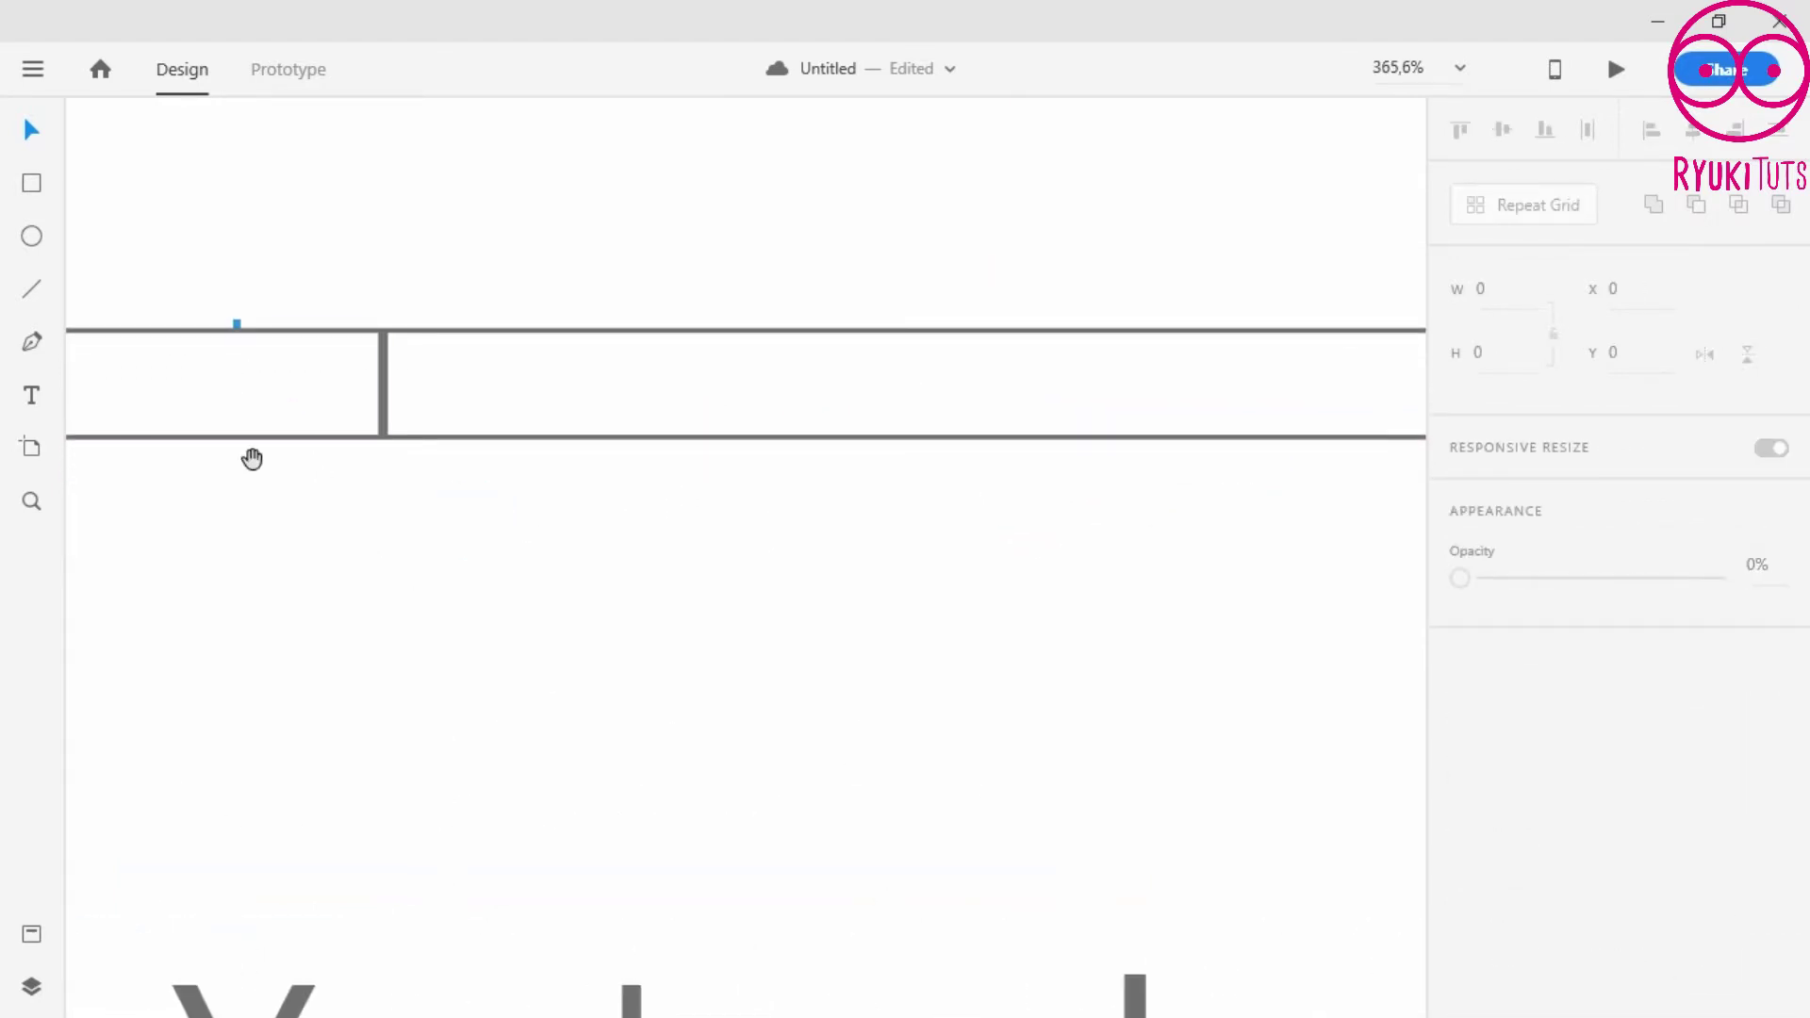
drag(251, 456, 836, 635)
click(1067, 586)
click(829, 544)
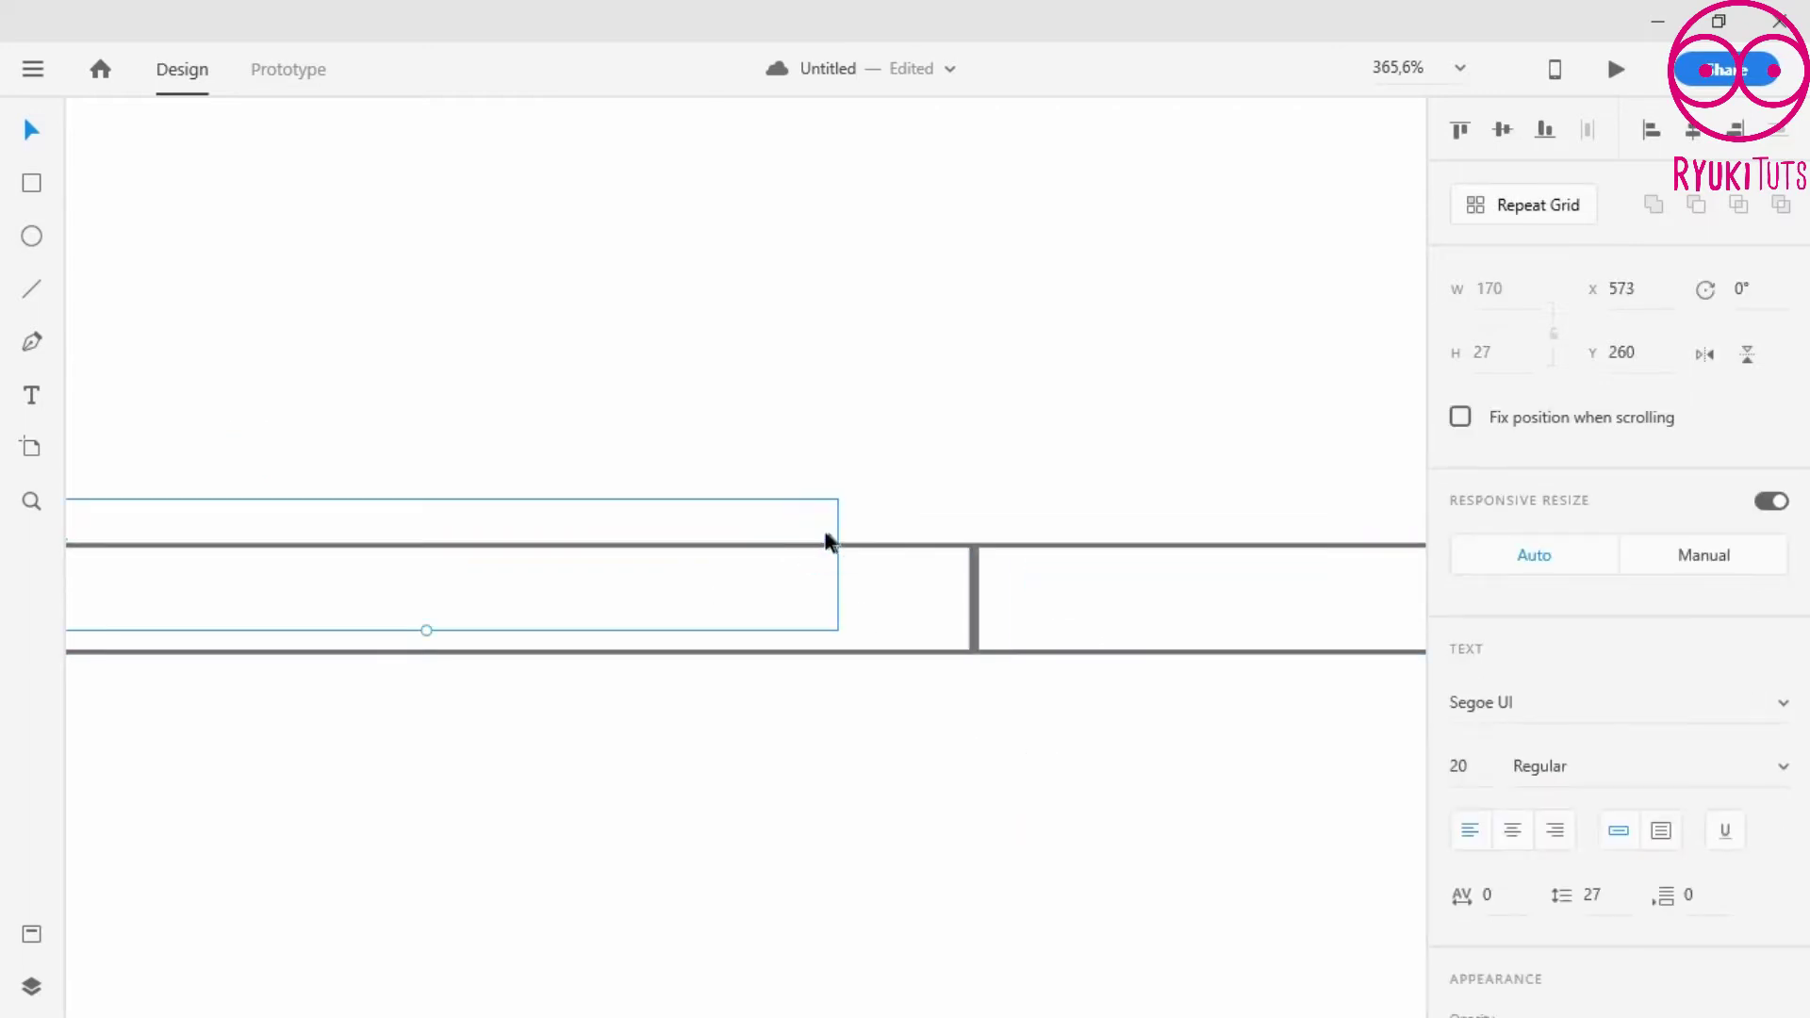
right_click(829, 544)
mouse_move(1035, 672)
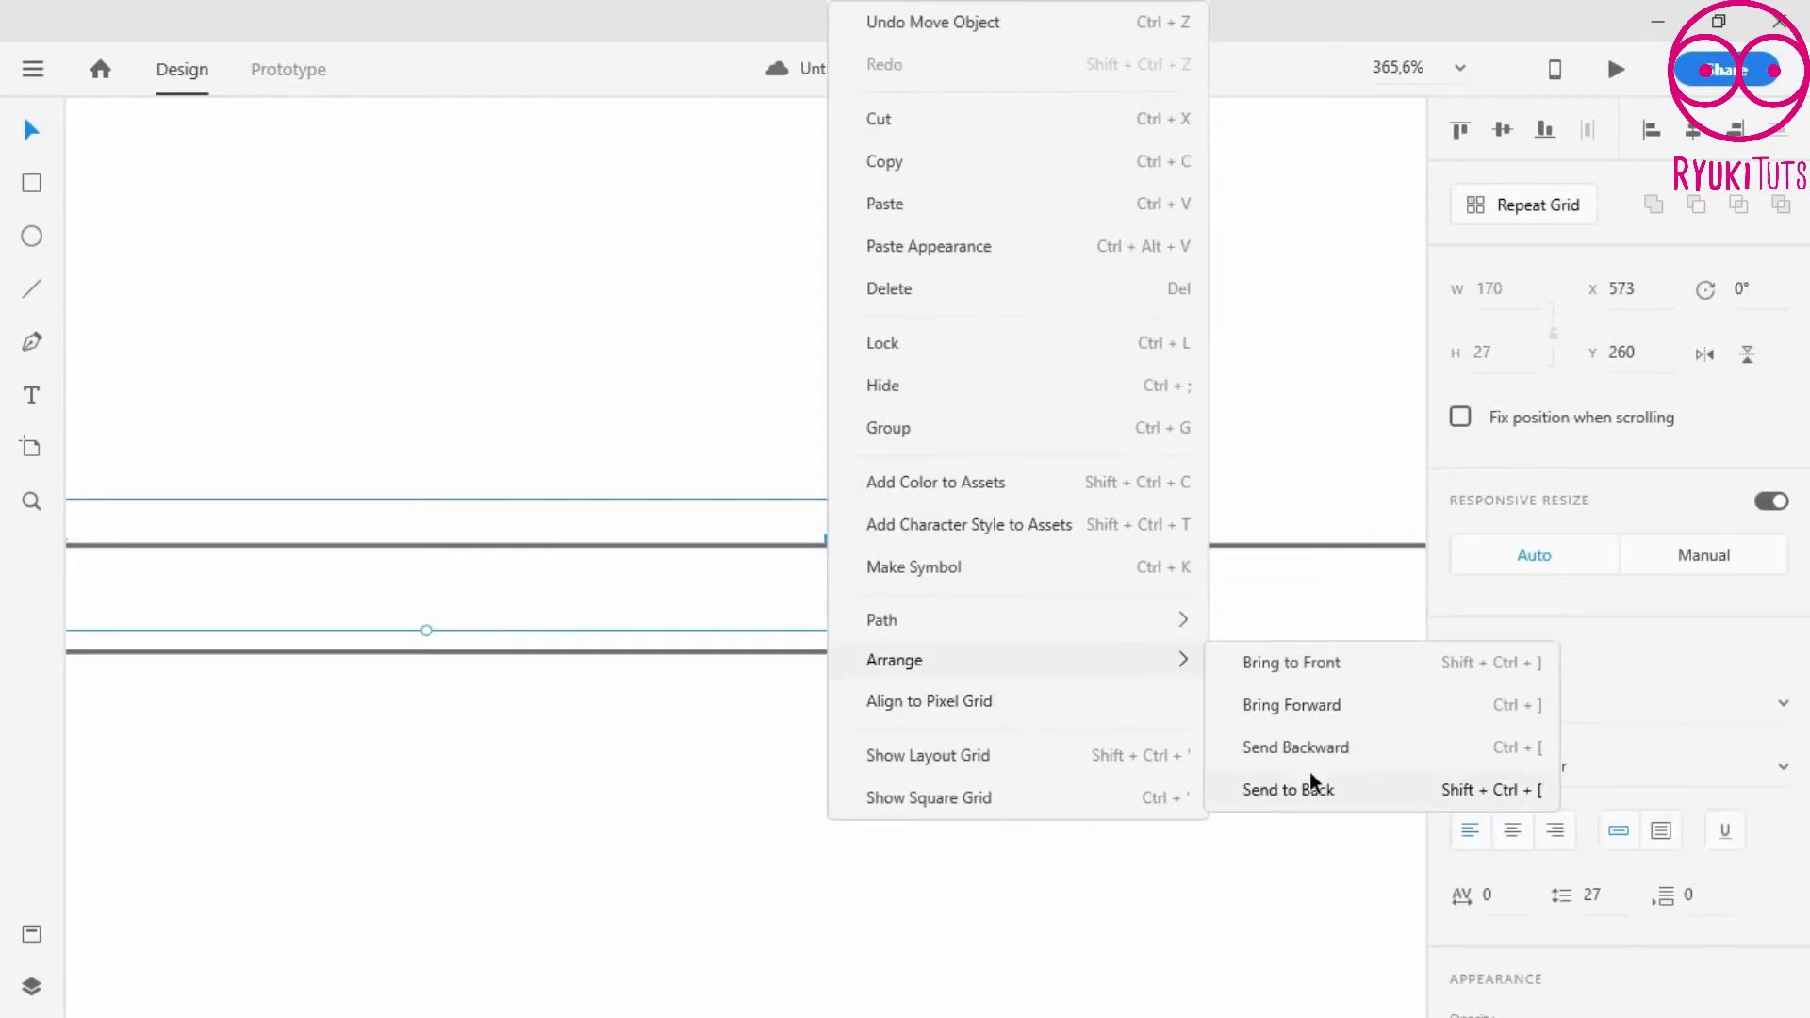
click(1305, 665)
click(518, 692)
drag(518, 692, 1204, 648)
drag(1075, 539, 692, 569)
- Stretch the middle guide rectangle back to the end of the blue label, making it 384 px wide
key(alt)
drag(1265, 609, 667, 614)
click(1064, 560)
drag(1058, 559, 546, 560)
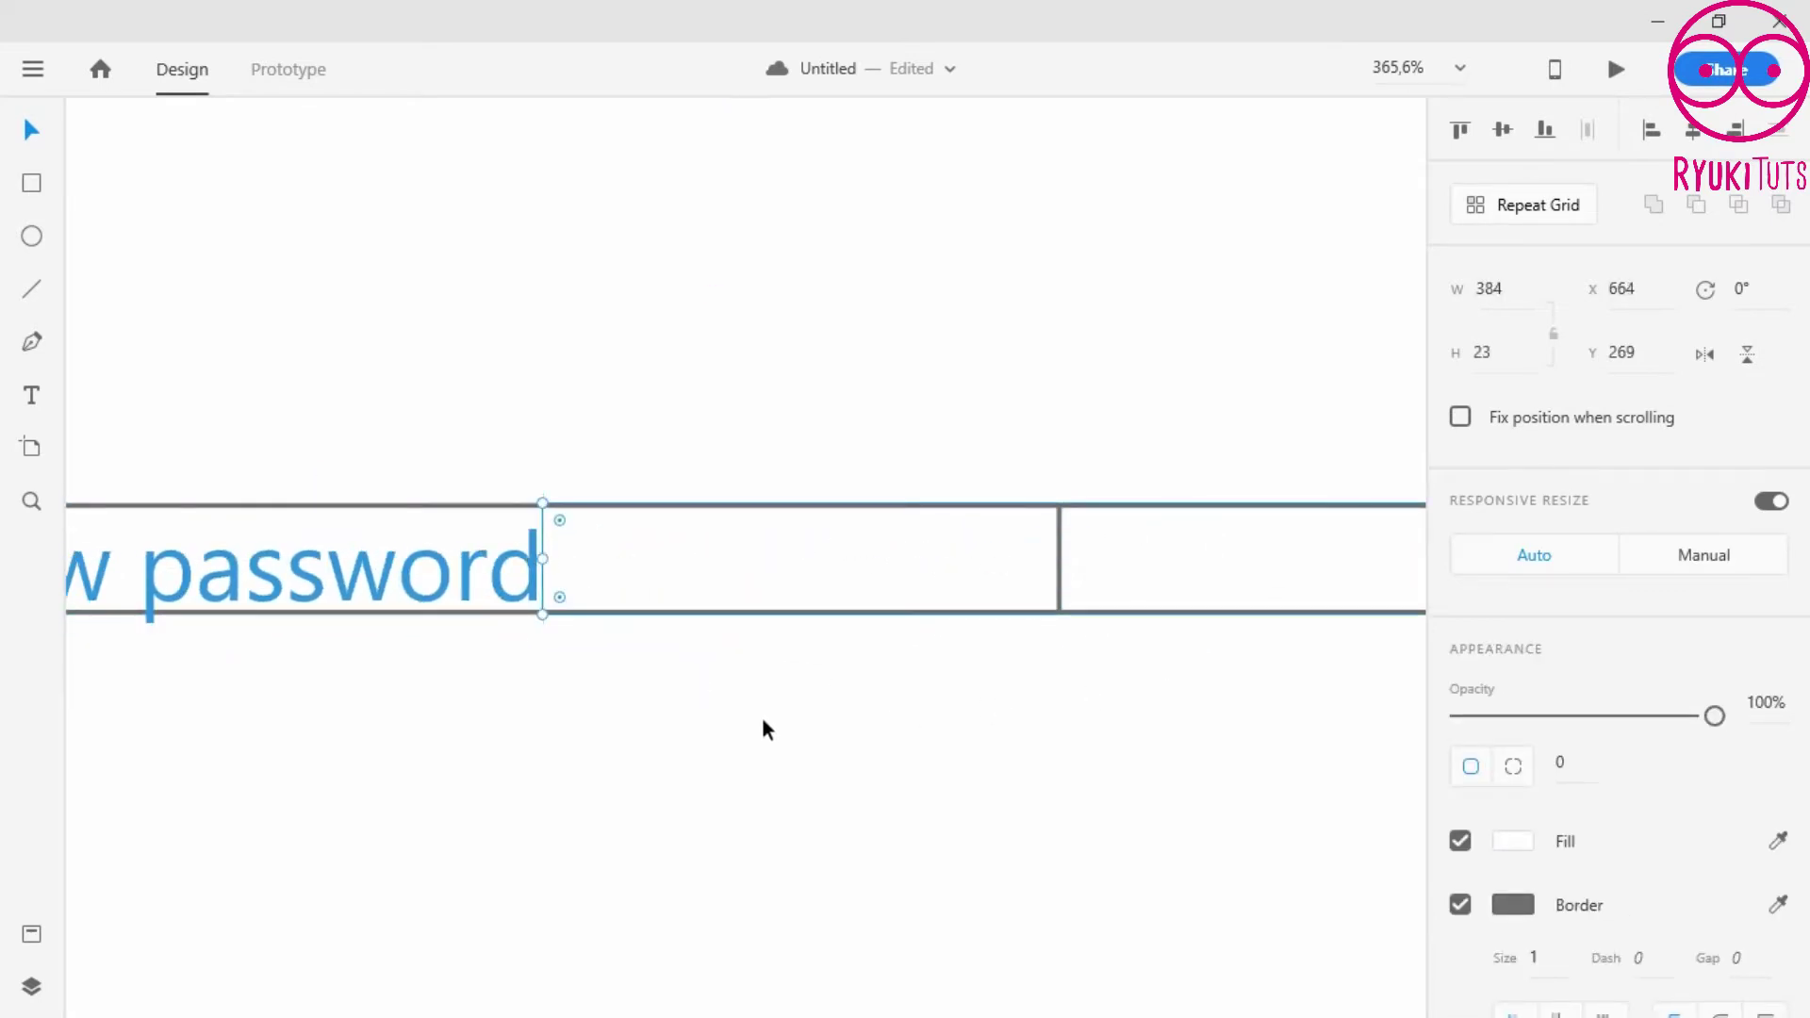
- Move the widened guide rectangle so it starts at the left rectangle's end, at X 770
click(764, 726)
key(space)
drag(1260, 575, 617, 593)
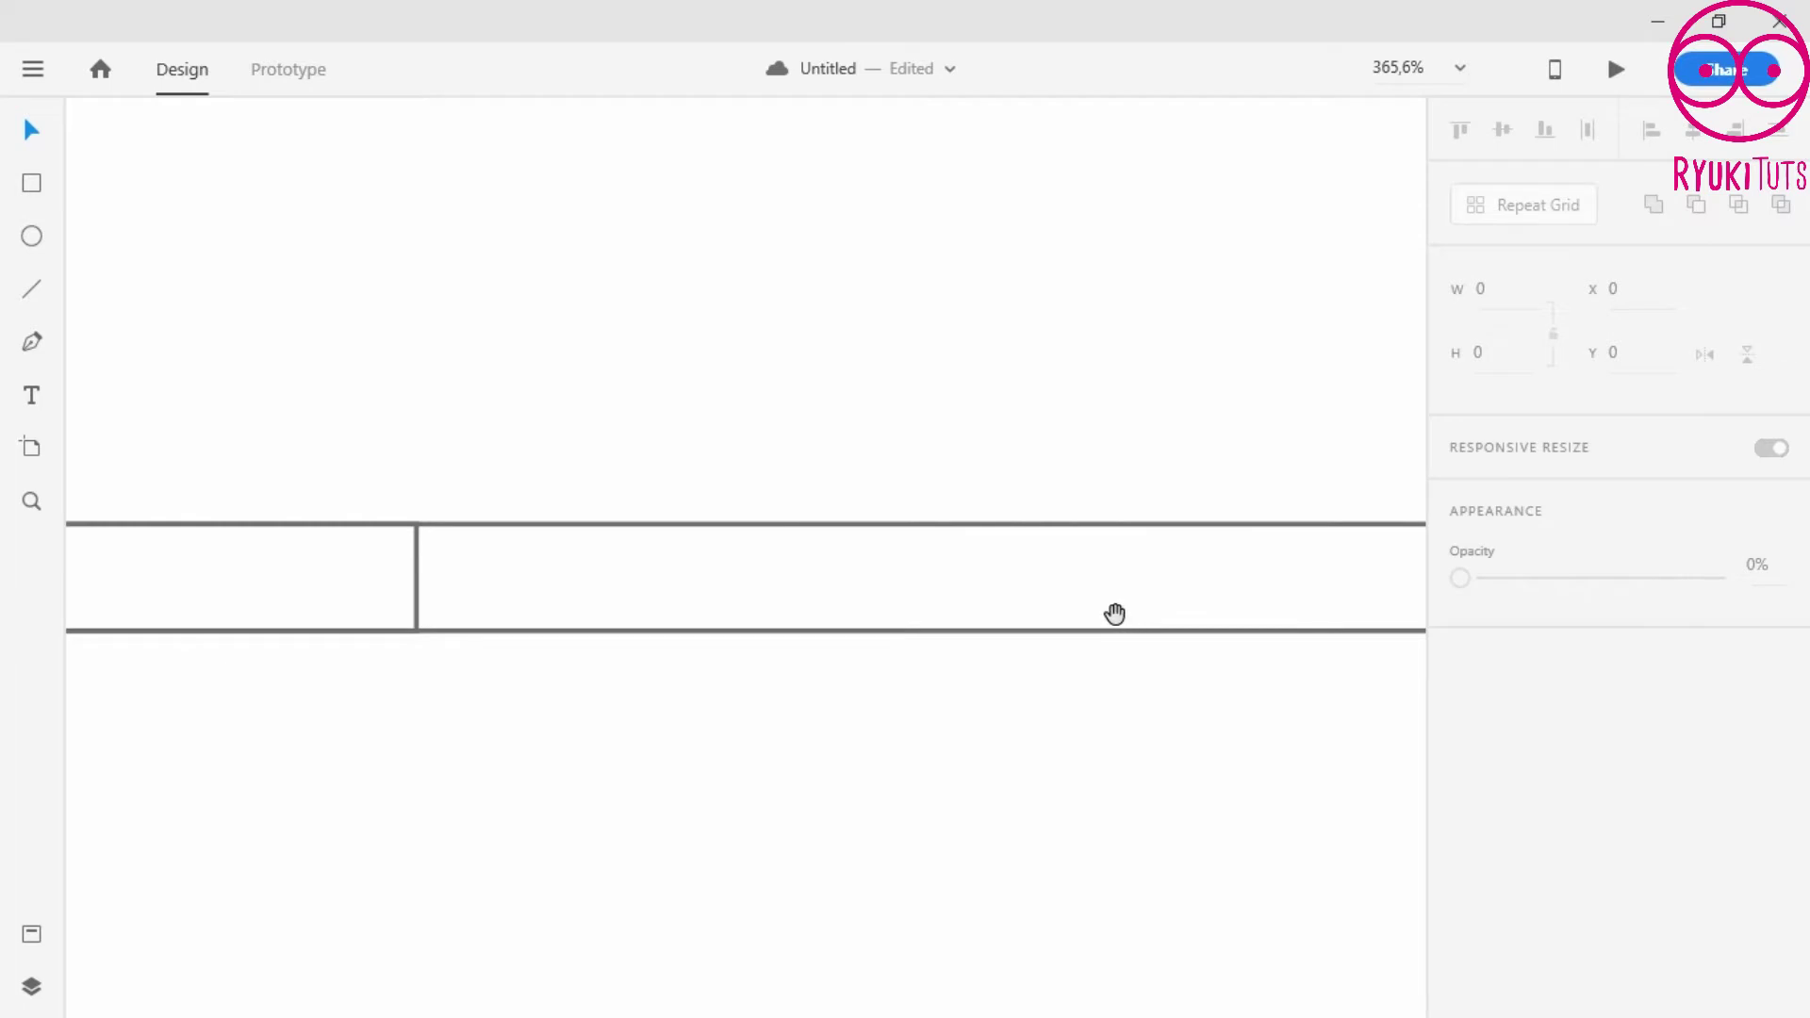
click(529, 584)
drag(528, 575, 1035, 574)
click(1116, 664)
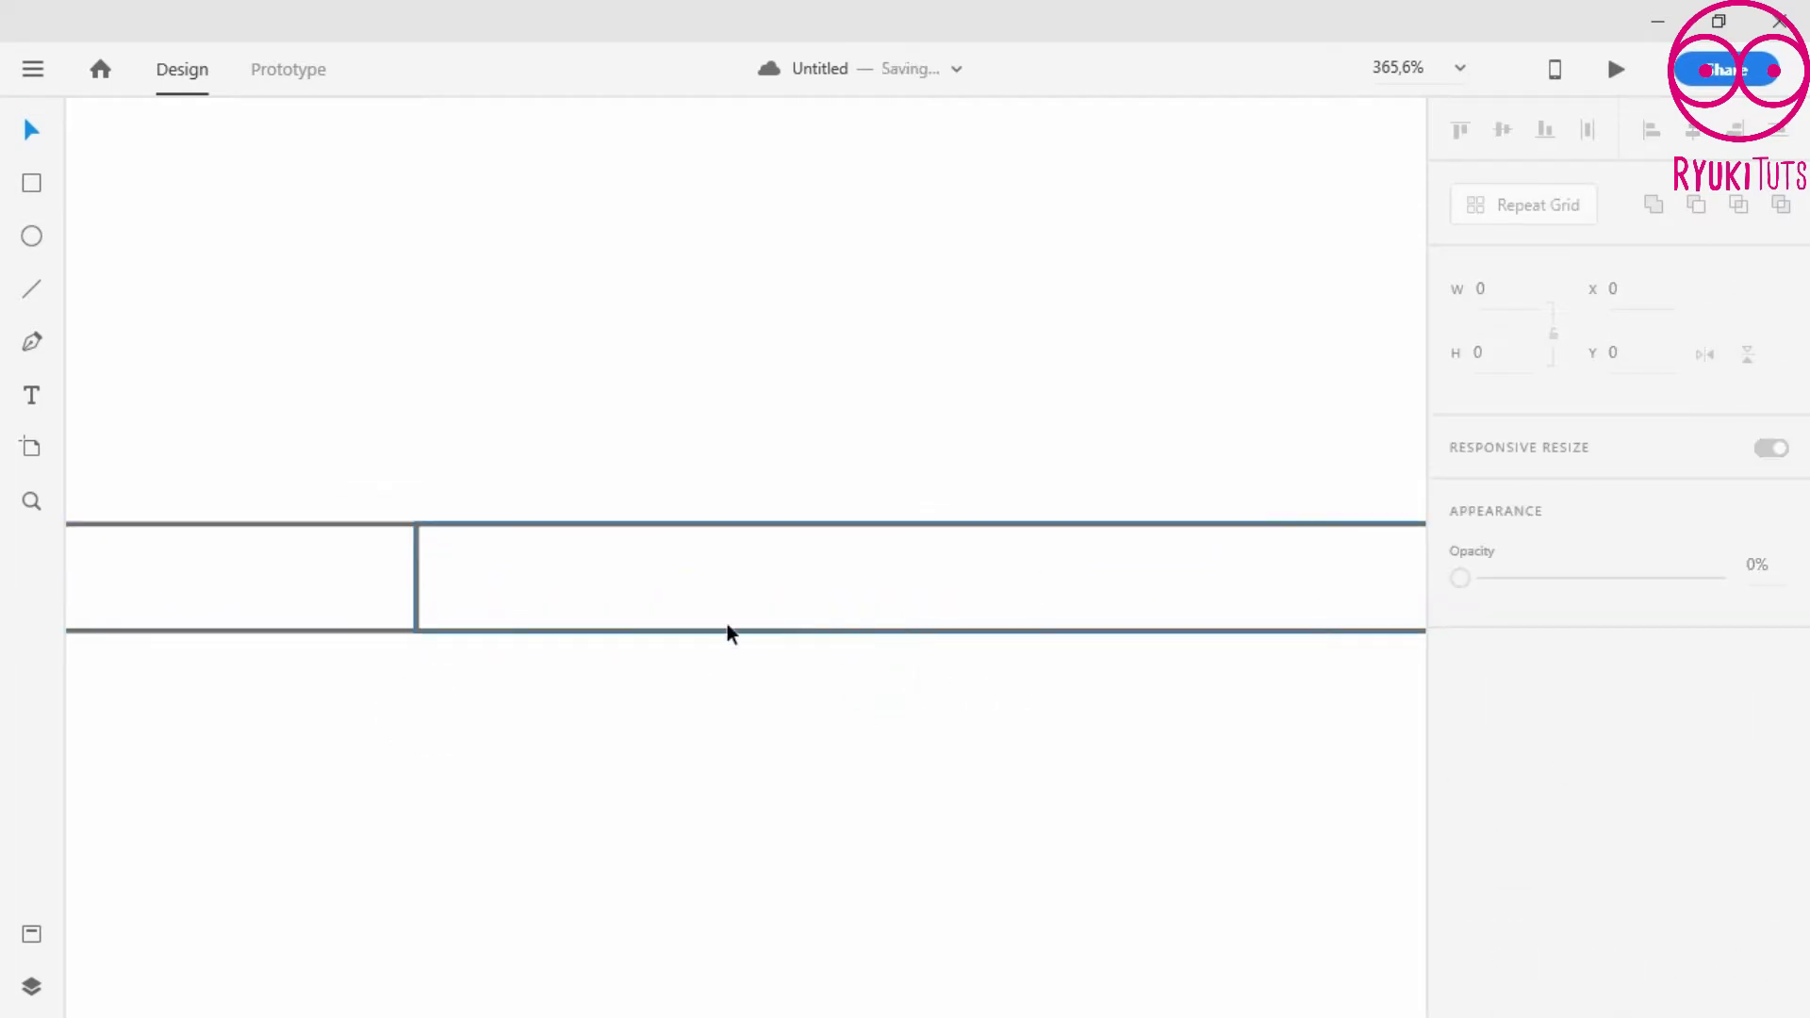
click(392, 598)
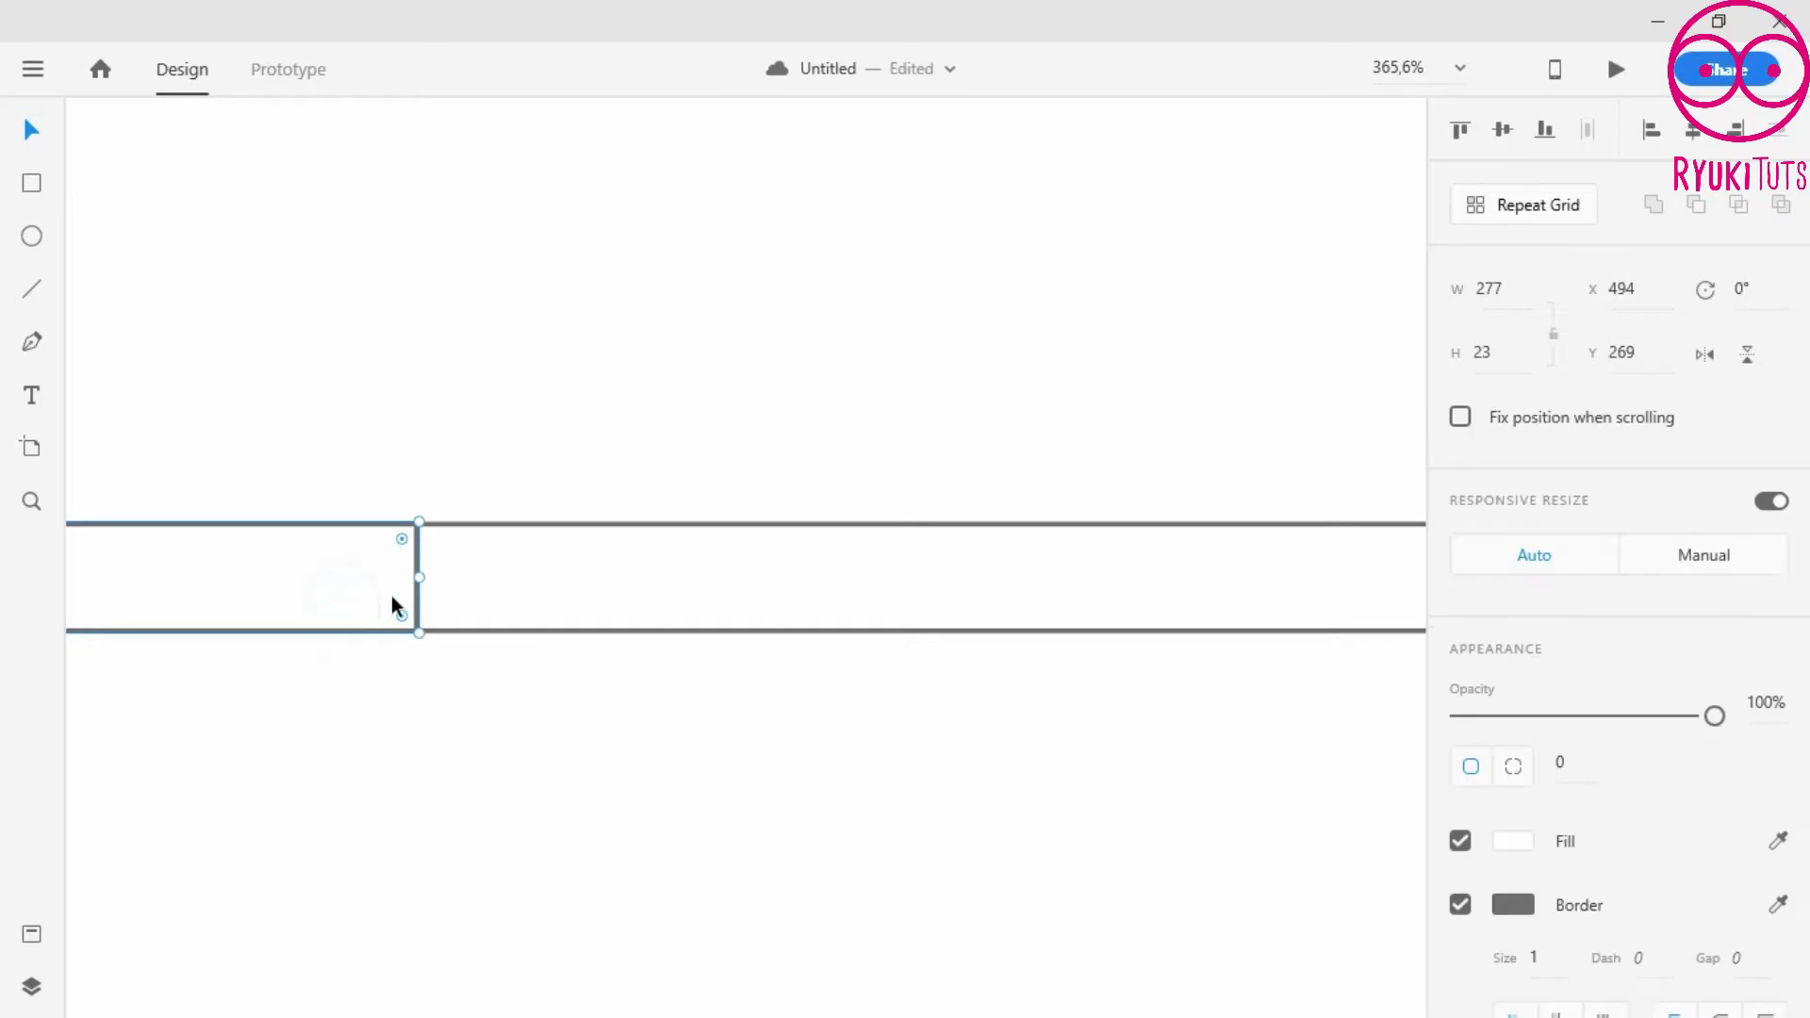
shift+click(627, 584)
drag(1092, 724, 593, 723)
click(550, 760)
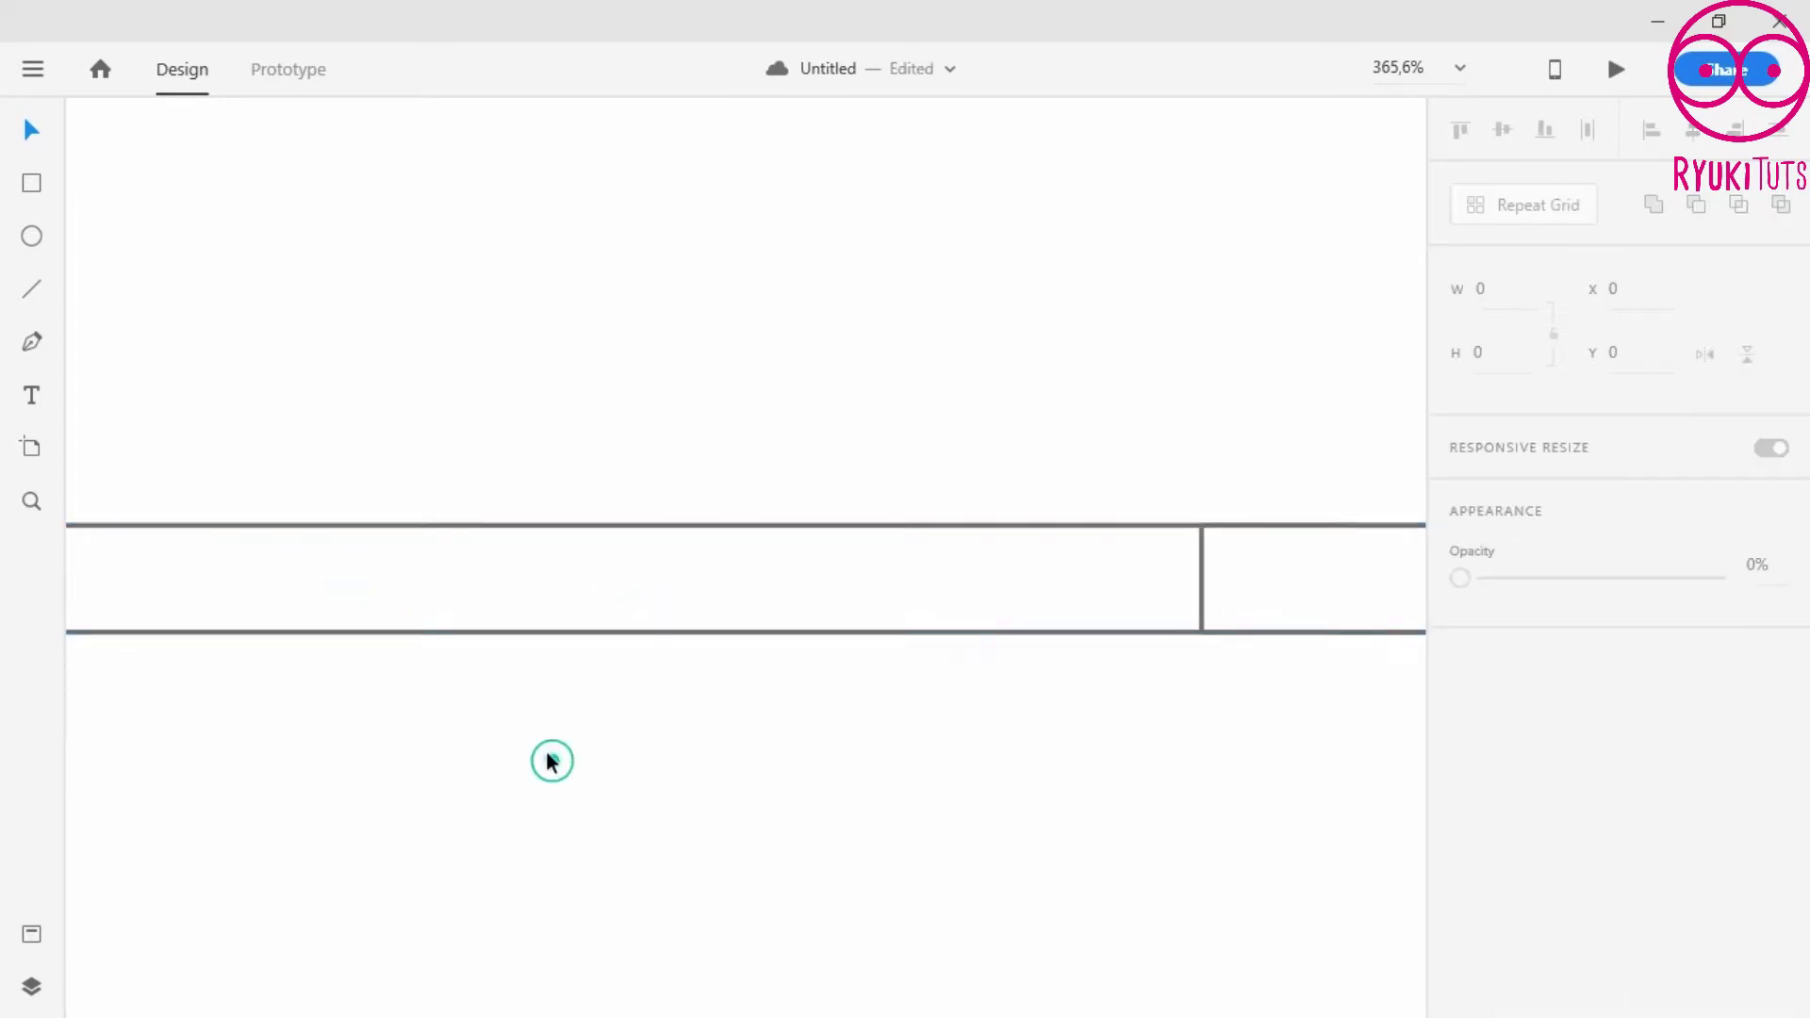
- Try deleting the two outer guide rectangles and lifting the wide one off the orange label
click(663, 558)
scroll(993, 601, down, 5)
click(1207, 711)
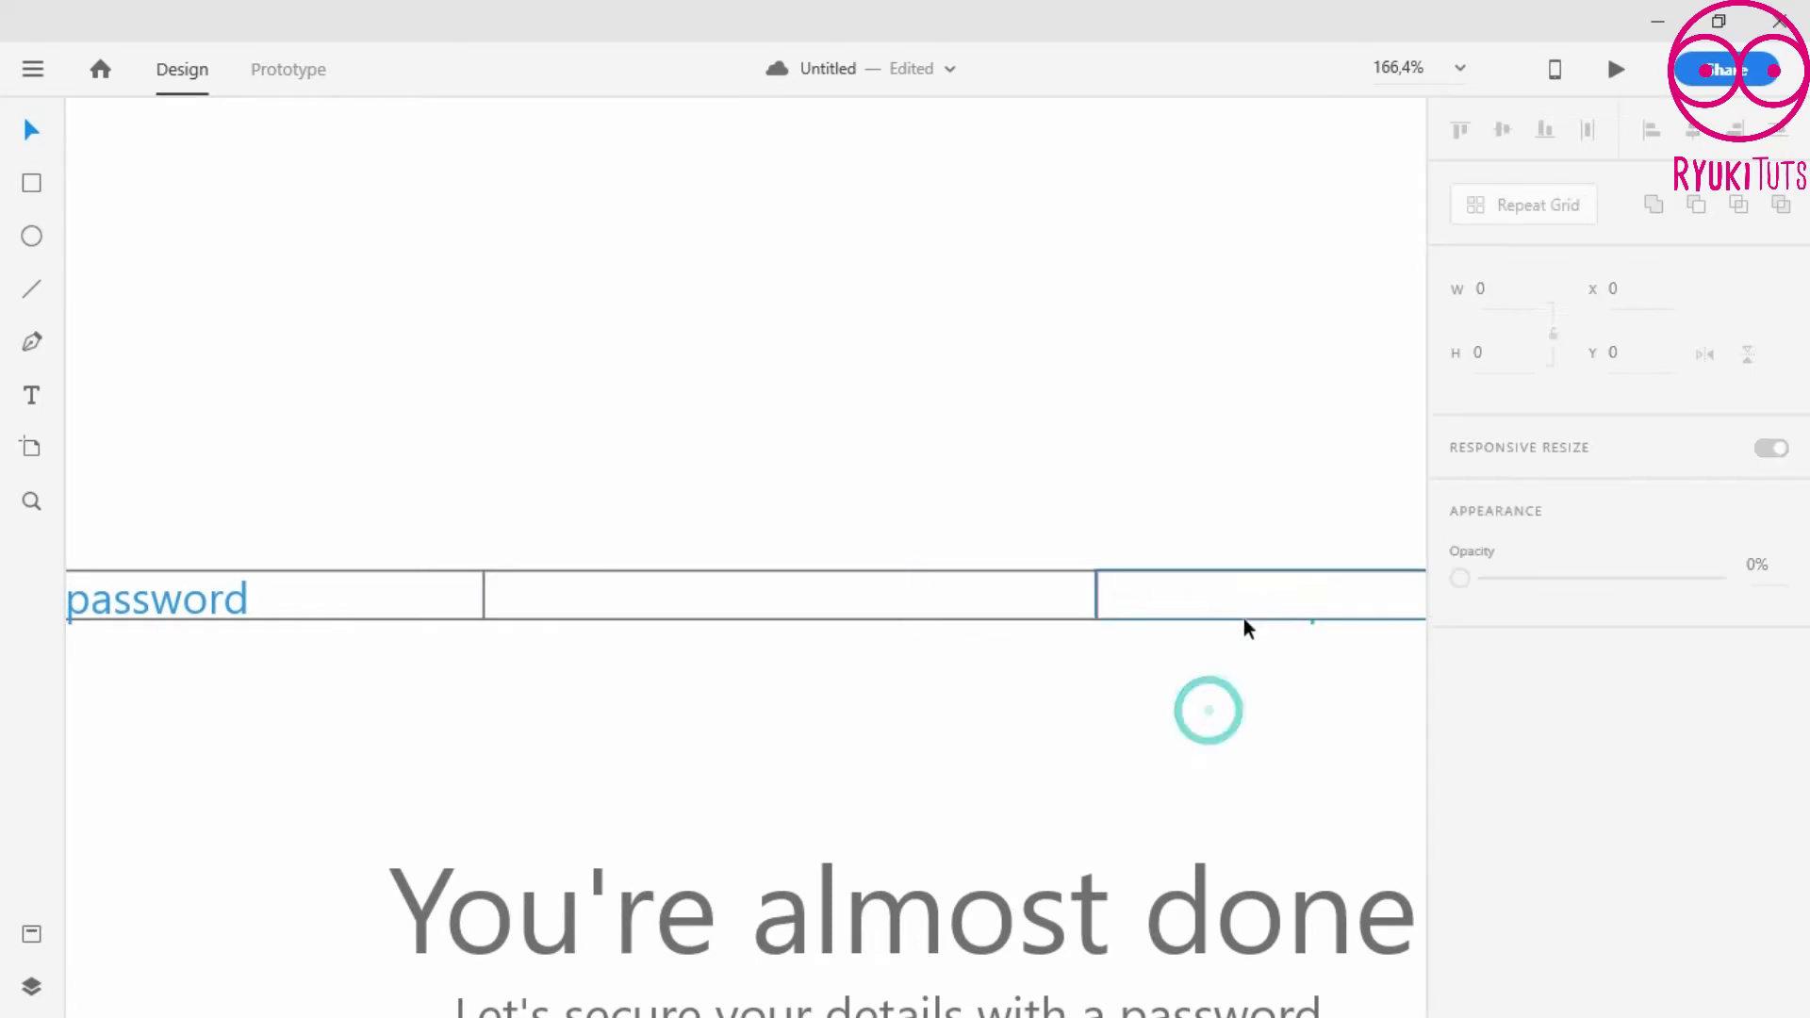
click(1207, 608)
key(Delete)
click(335, 587)
key(Delete)
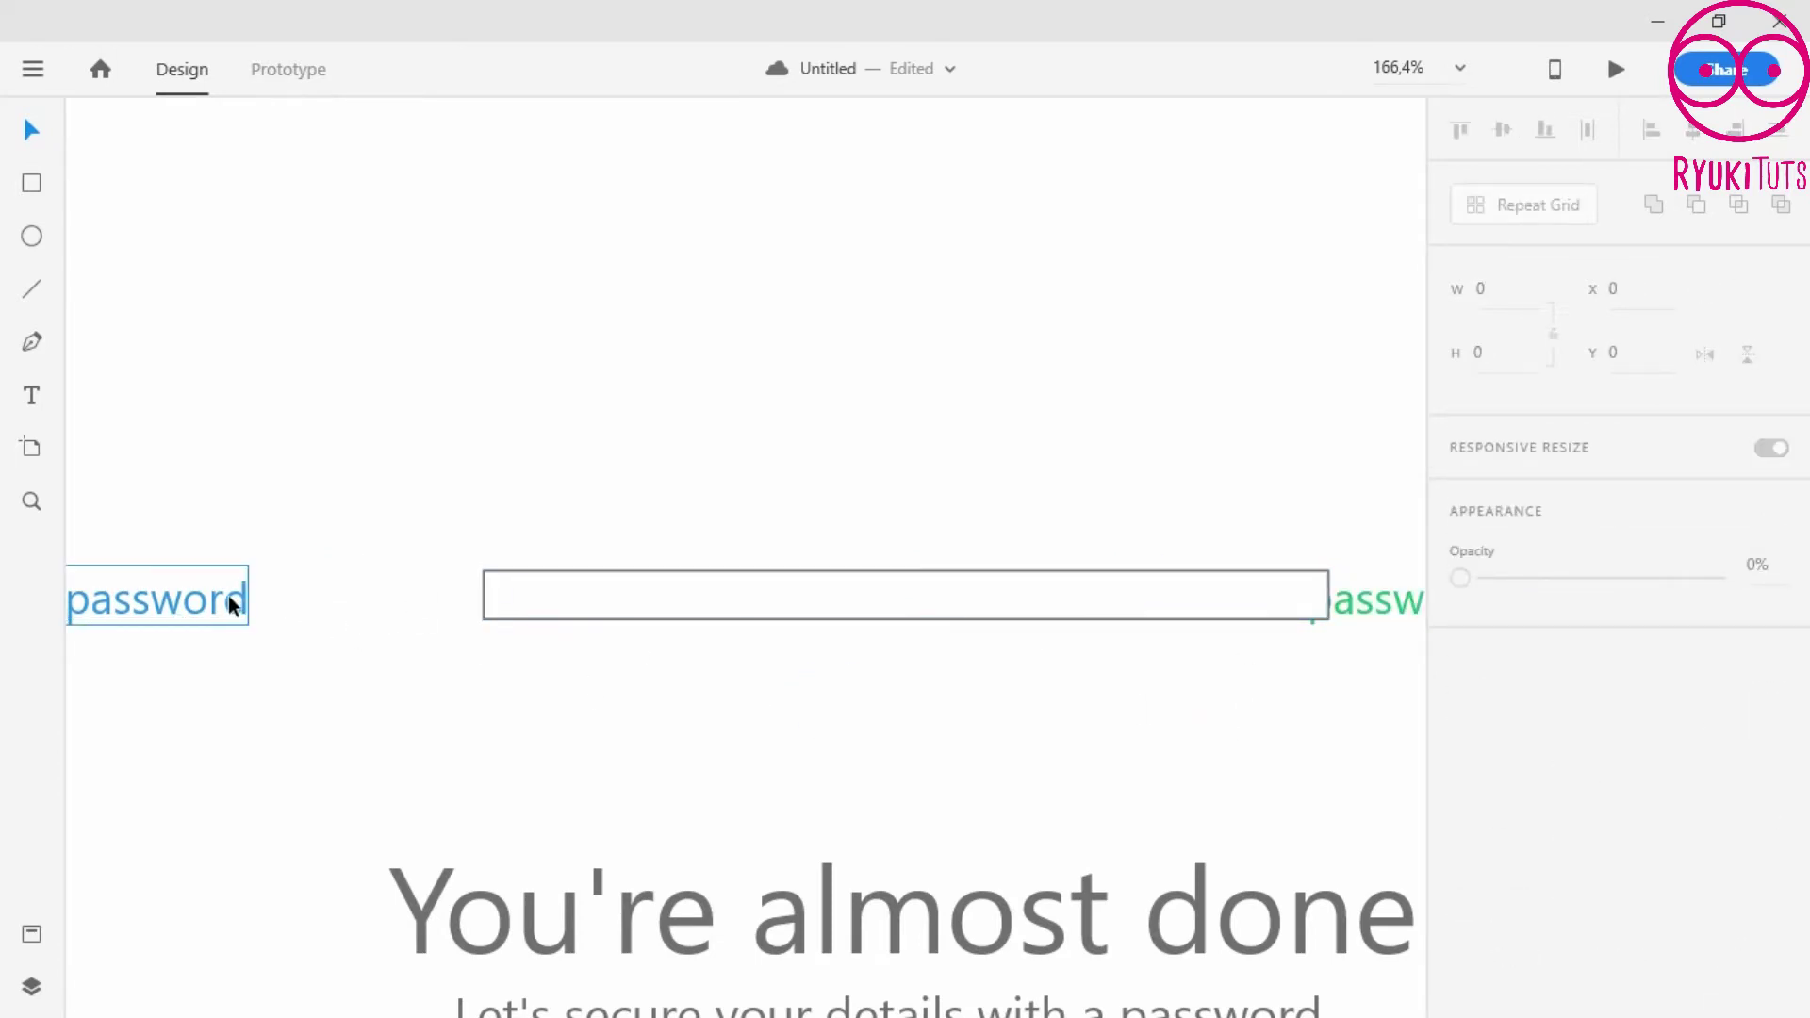
click(557, 608)
drag(846, 609, 846, 552)
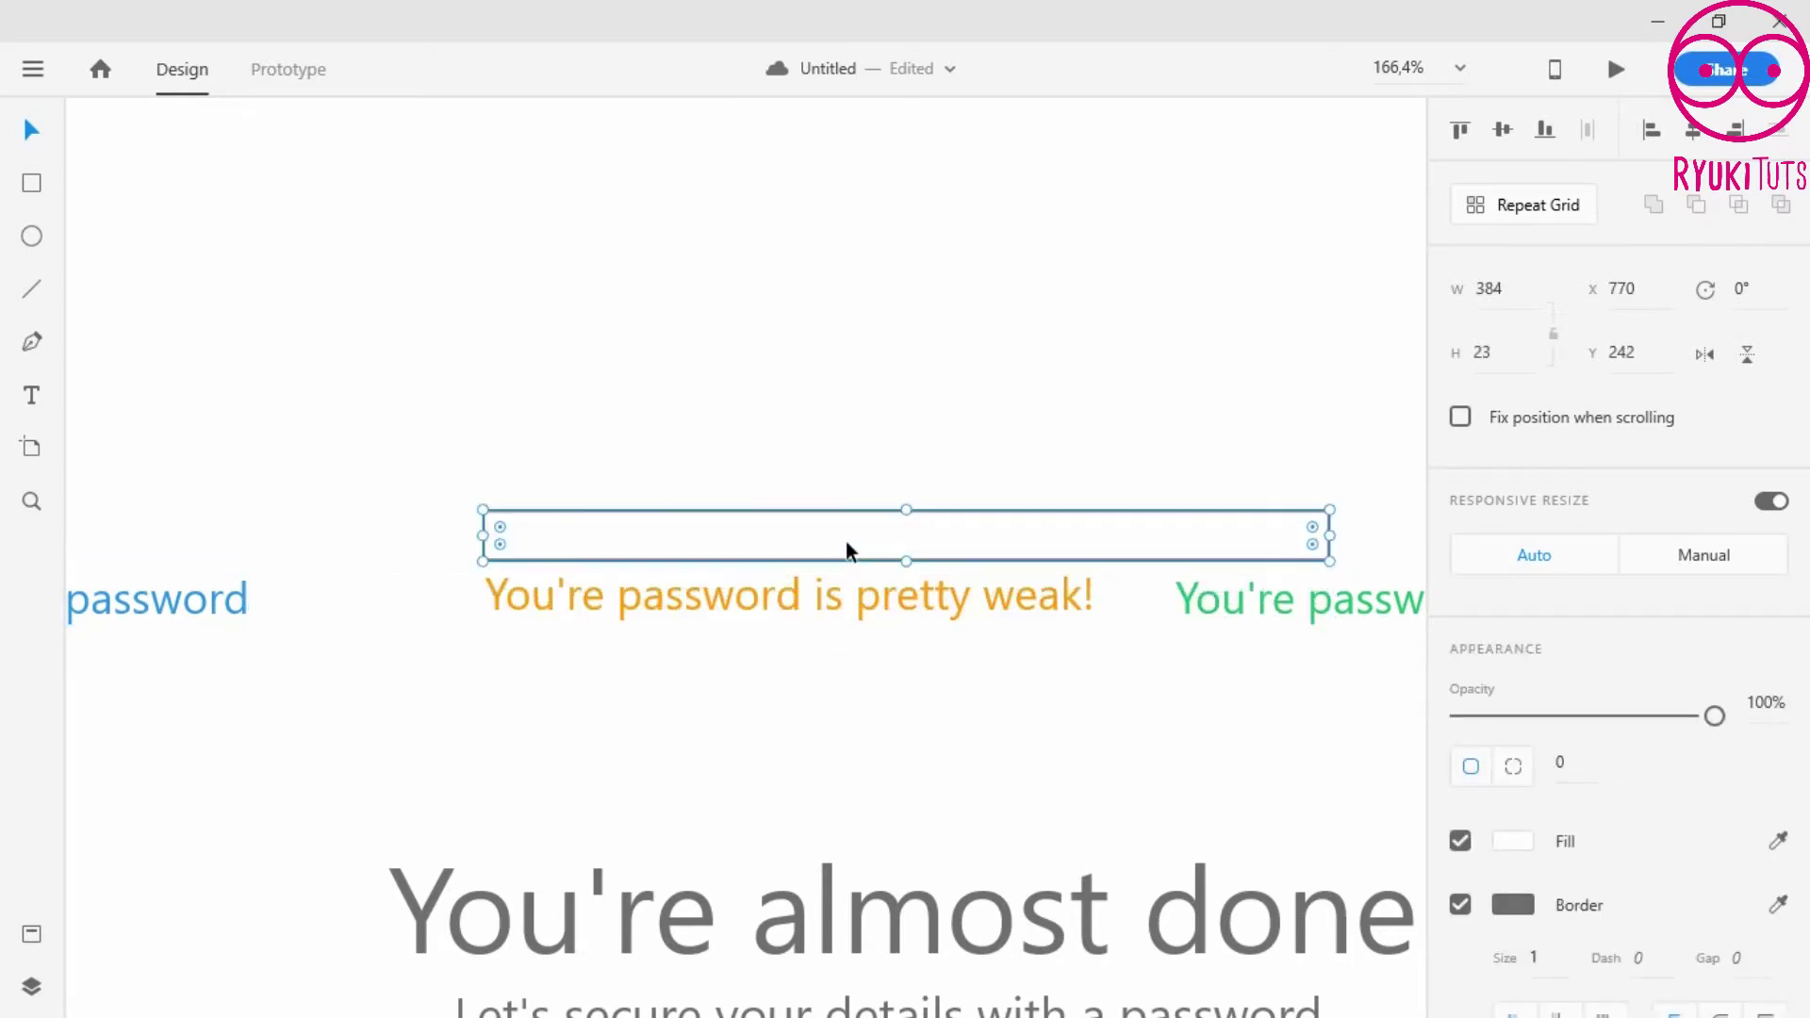
- Undo the wide rectangle's move and the deletion of both outer guide rectangles
click(679, 644)
click(155, 589)
key(ctrl+z)
key(ctrl+z)
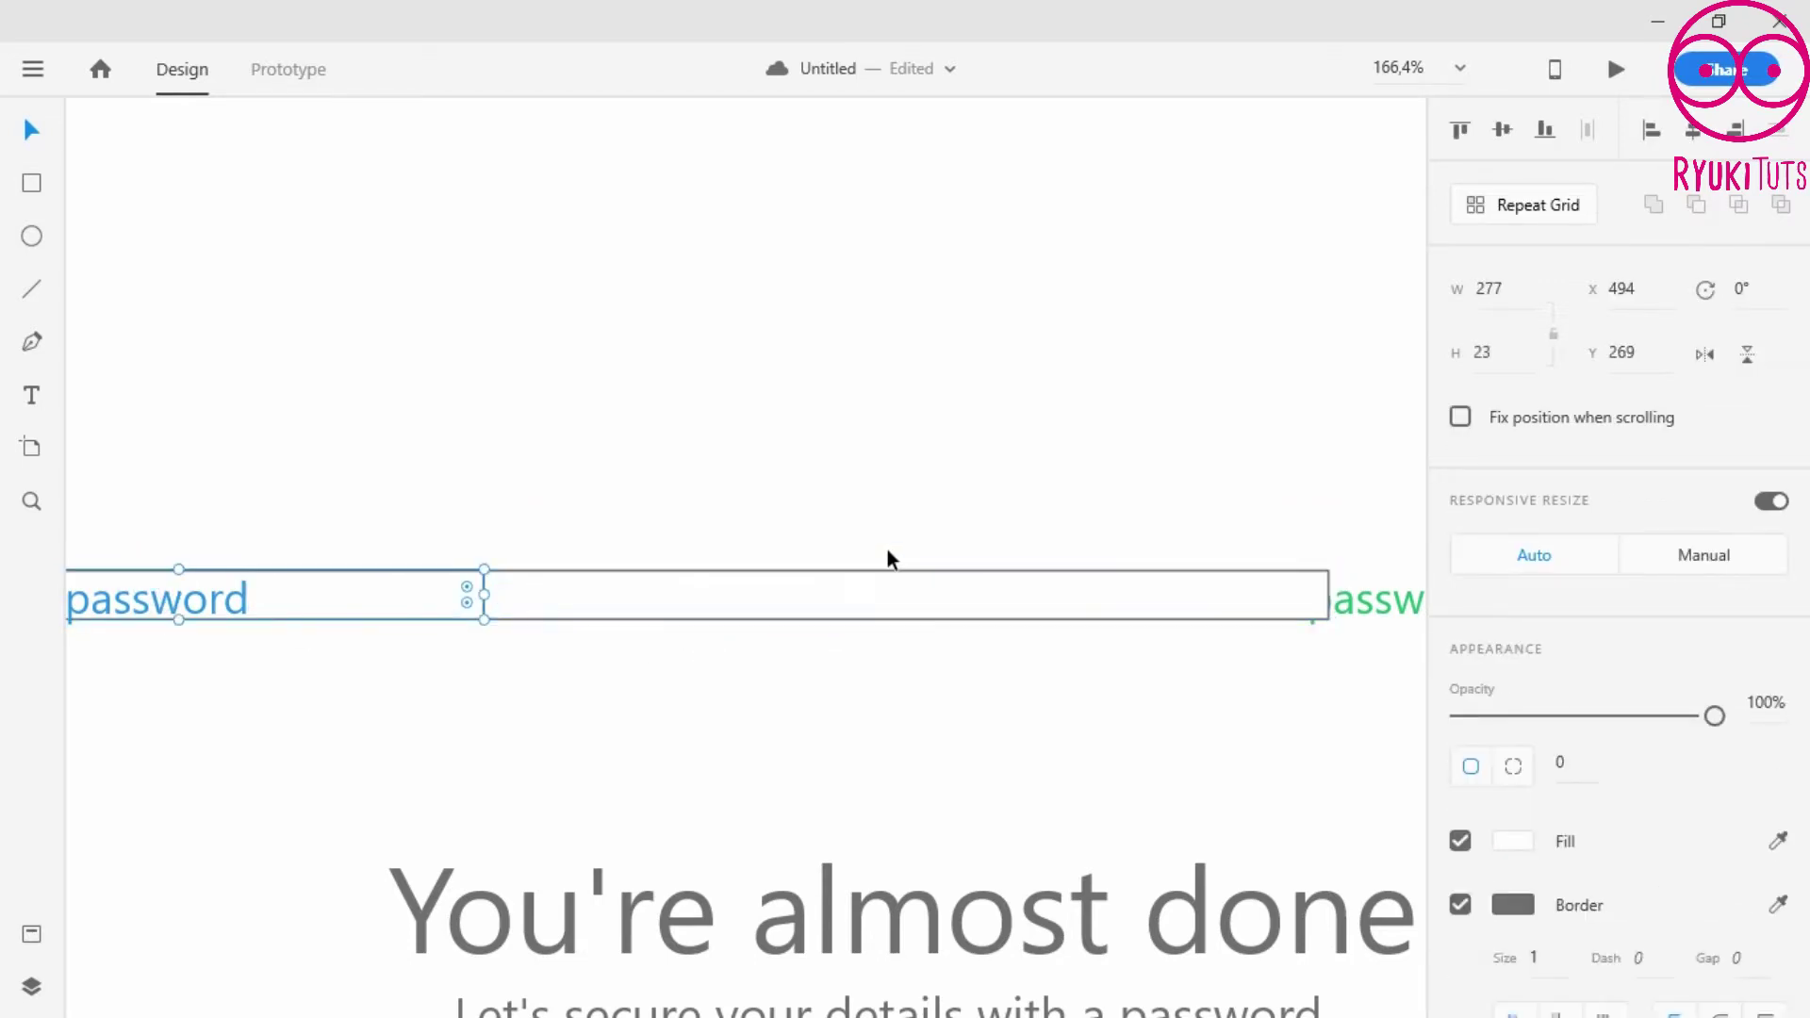
key(ctrl+z)
- Move the green label below the row of guide rectangles and bring it to the front
click(1063, 710)
drag(1316, 672, 797, 692)
drag(1215, 628, 1191, 749)
right_click(1142, 566)
mouse_move(1301, 667)
click(931, 653)
click(1170, 544)
- Move the right guide rectangle flush to the wide one at X 1154 and align the green label with its right edge
click(421, 611)
drag(886, 612, 1111, 611)
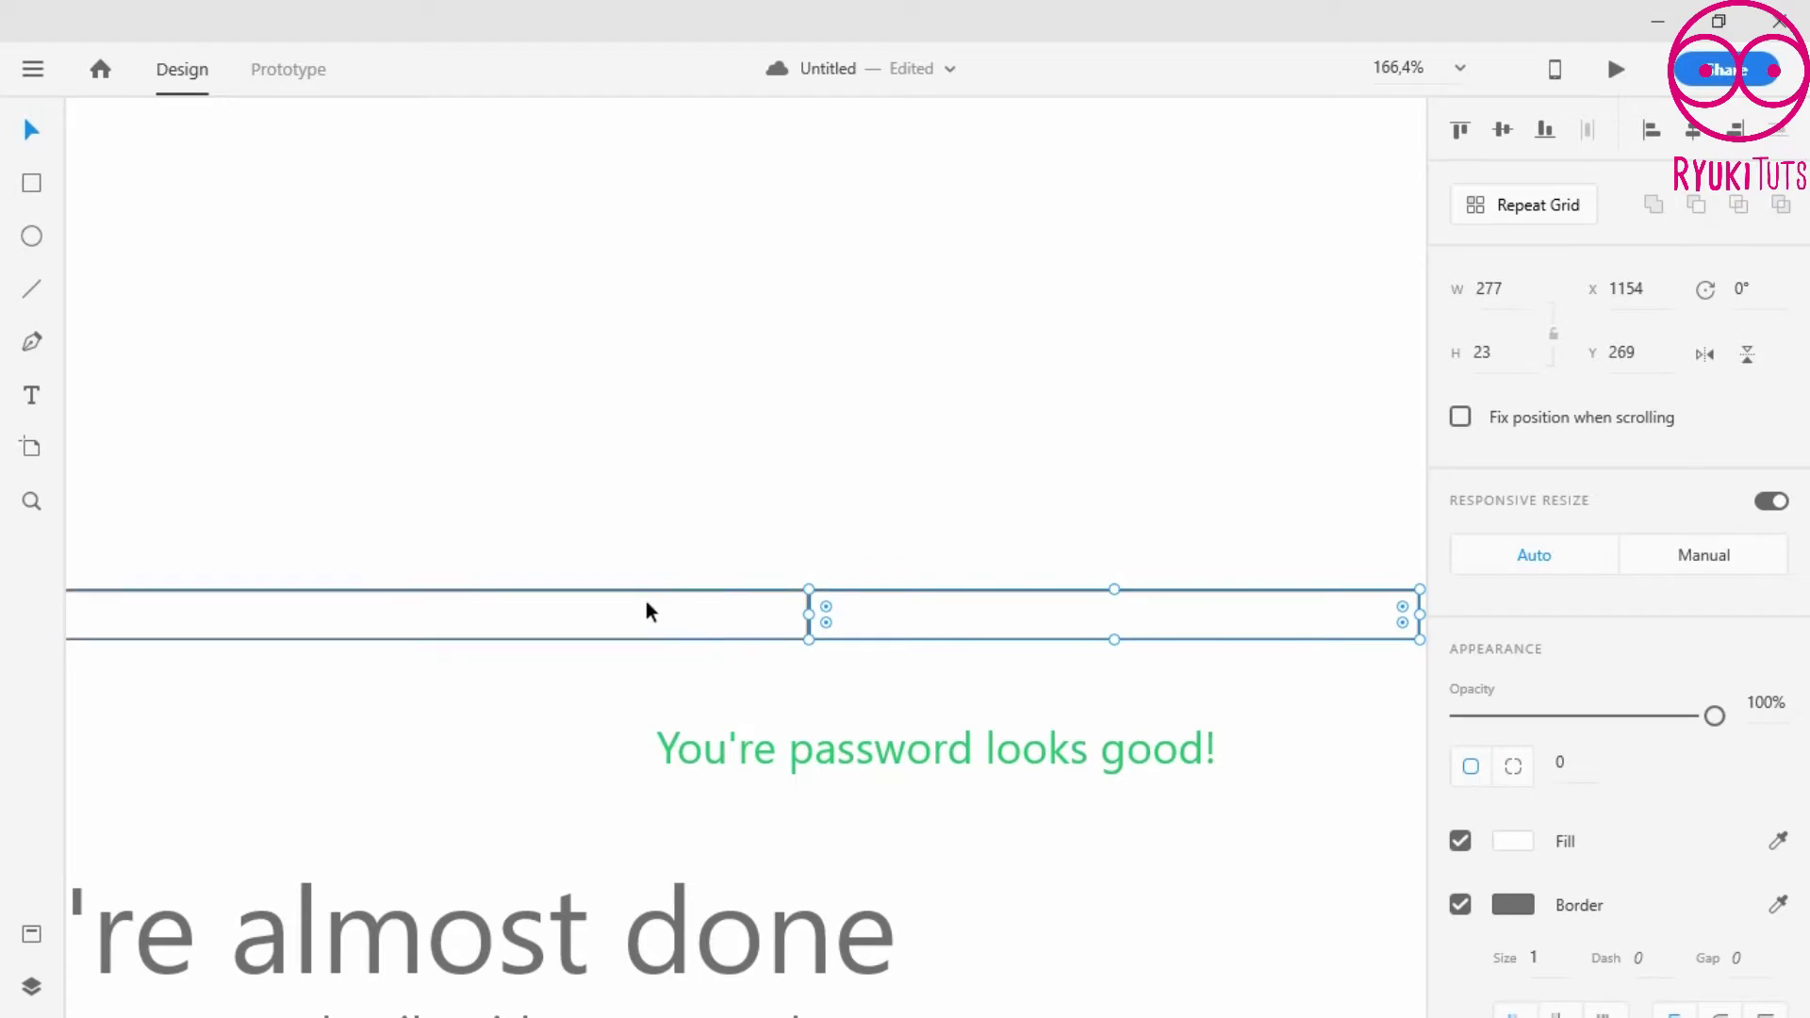
drag(837, 755, 1037, 630)
click(1015, 651)
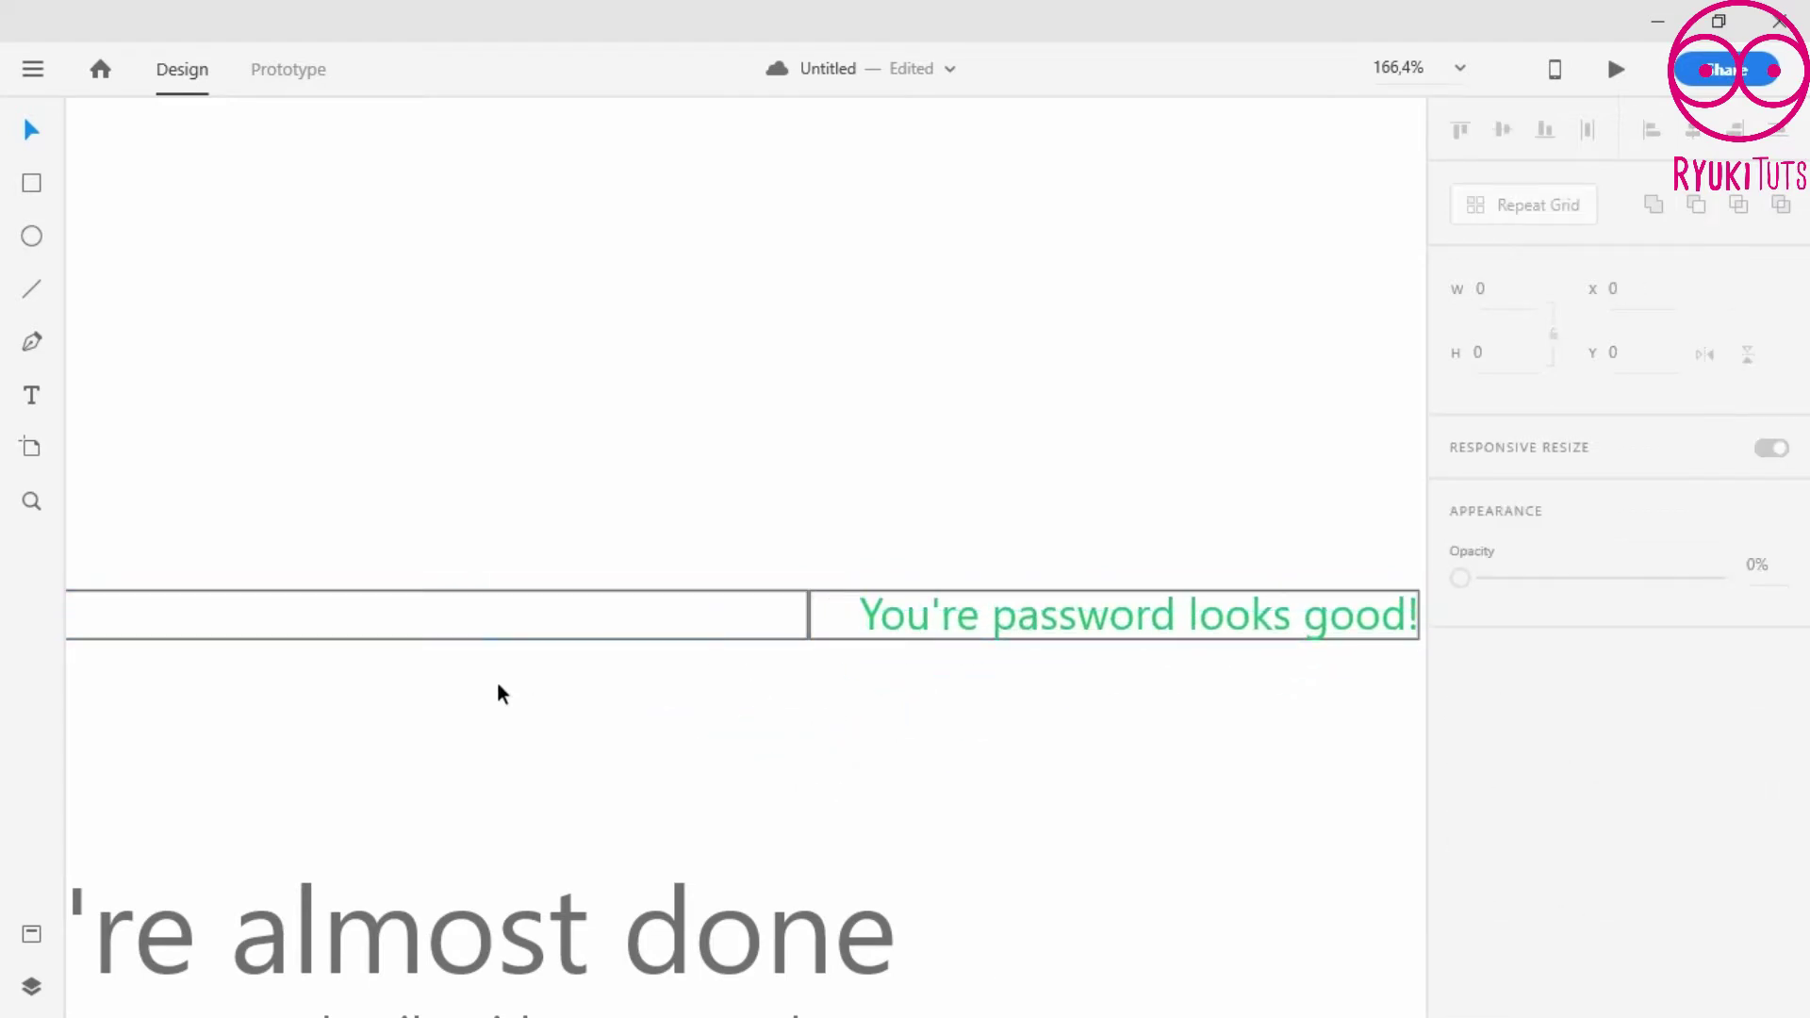
- Move all three guide rectangles up, clear of the blue, orange and green labels
scroll(498, 689, down, 3)
drag(359, 692, 789, 665)
drag(566, 630, 606, 466)
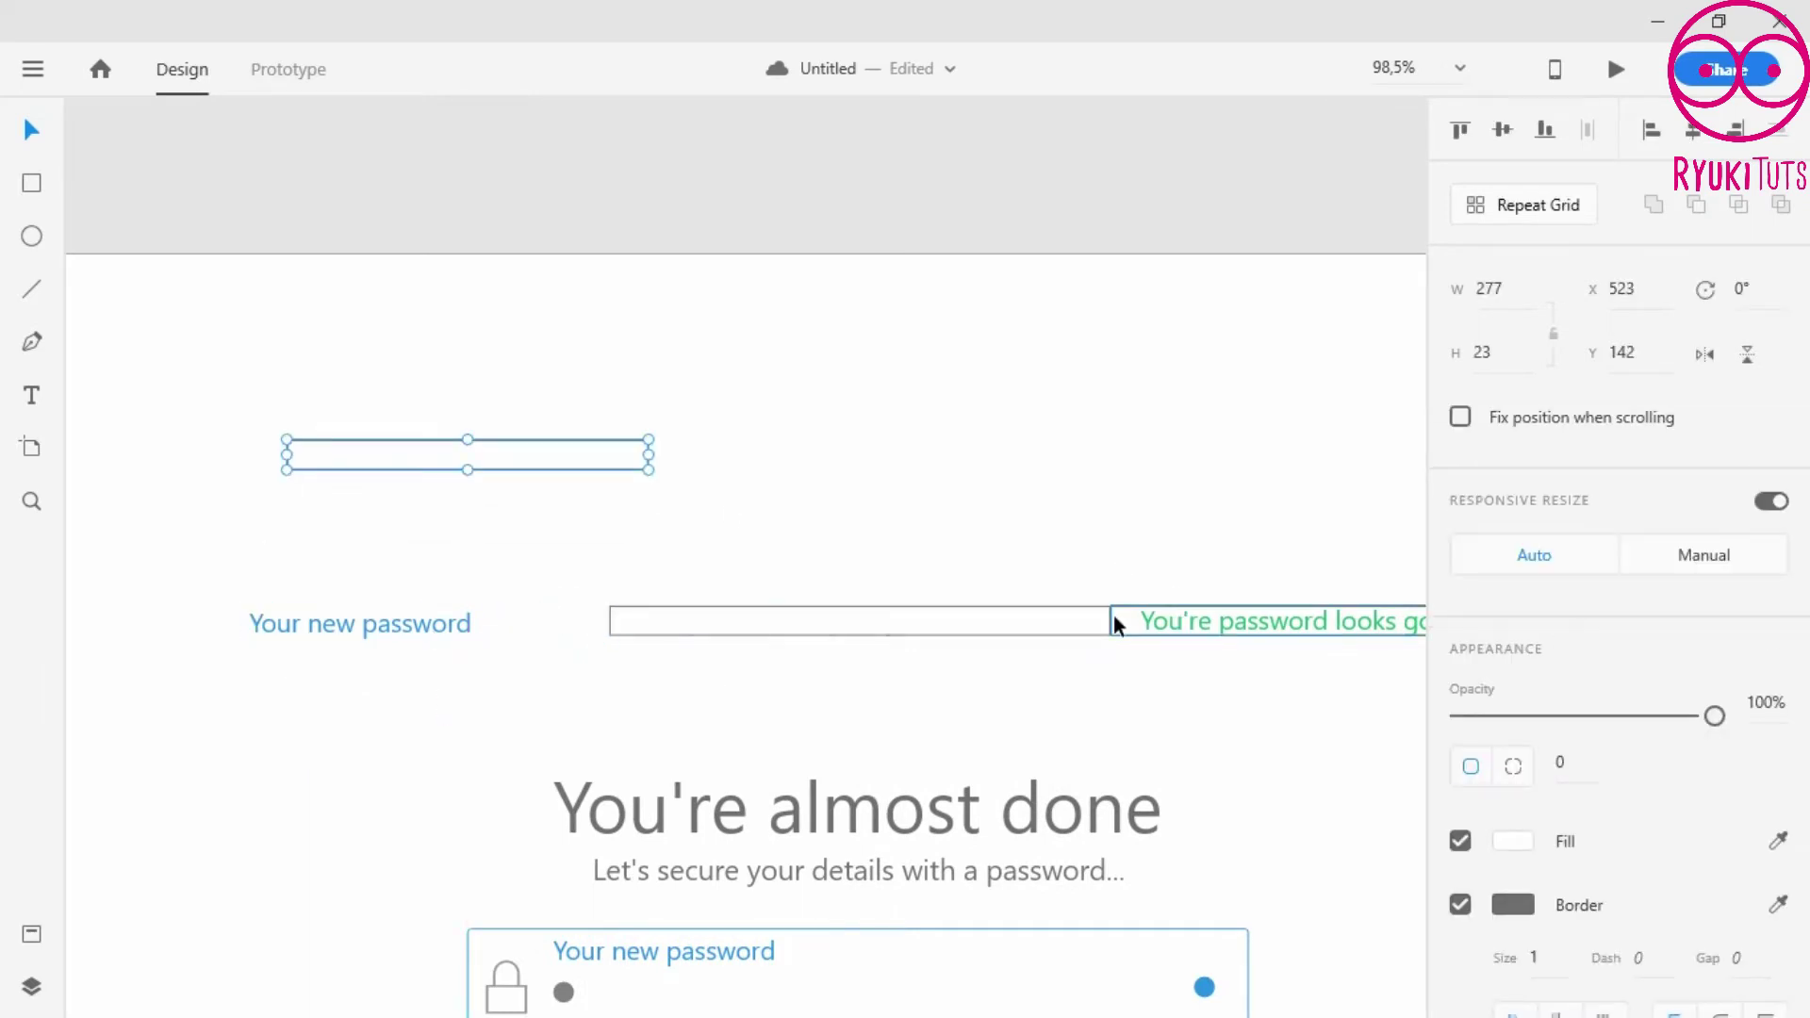
drag(1113, 623, 1082, 504)
click(1072, 703)
drag(954, 624, 954, 591)
click(1027, 656)
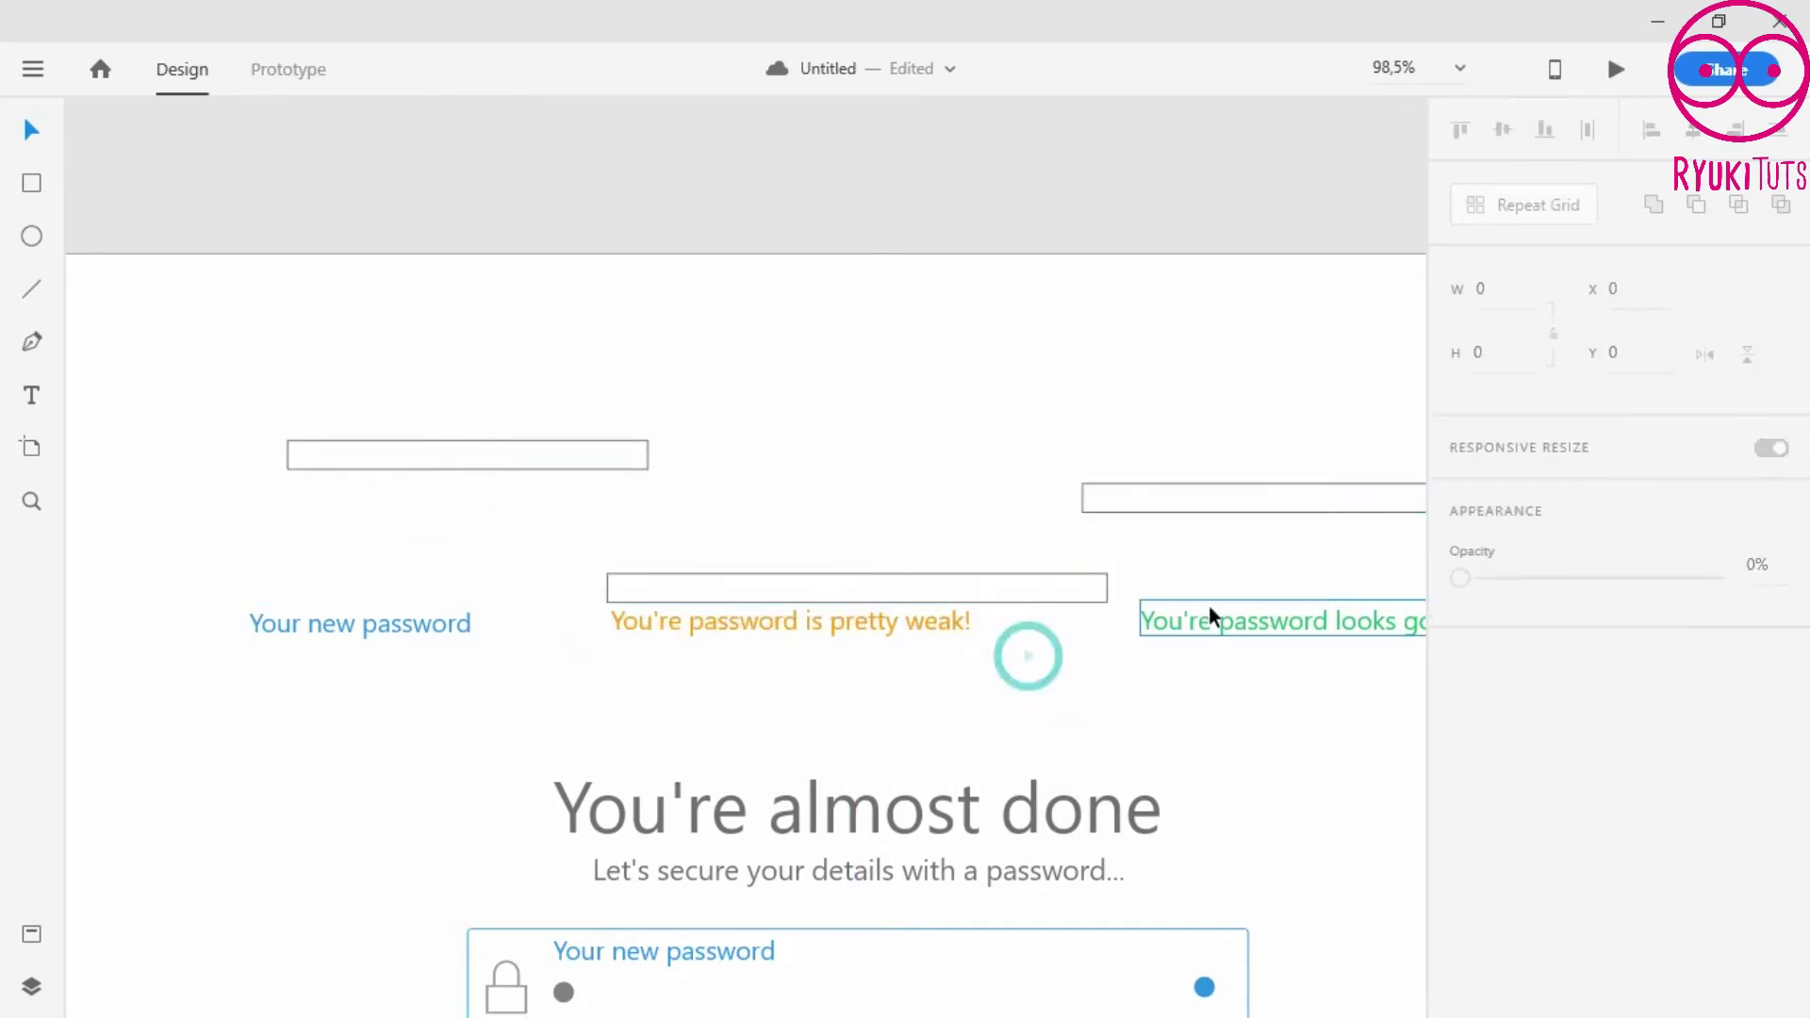
- Select the blue, orange and green labels together and group them
click(1211, 613)
click(445, 625)
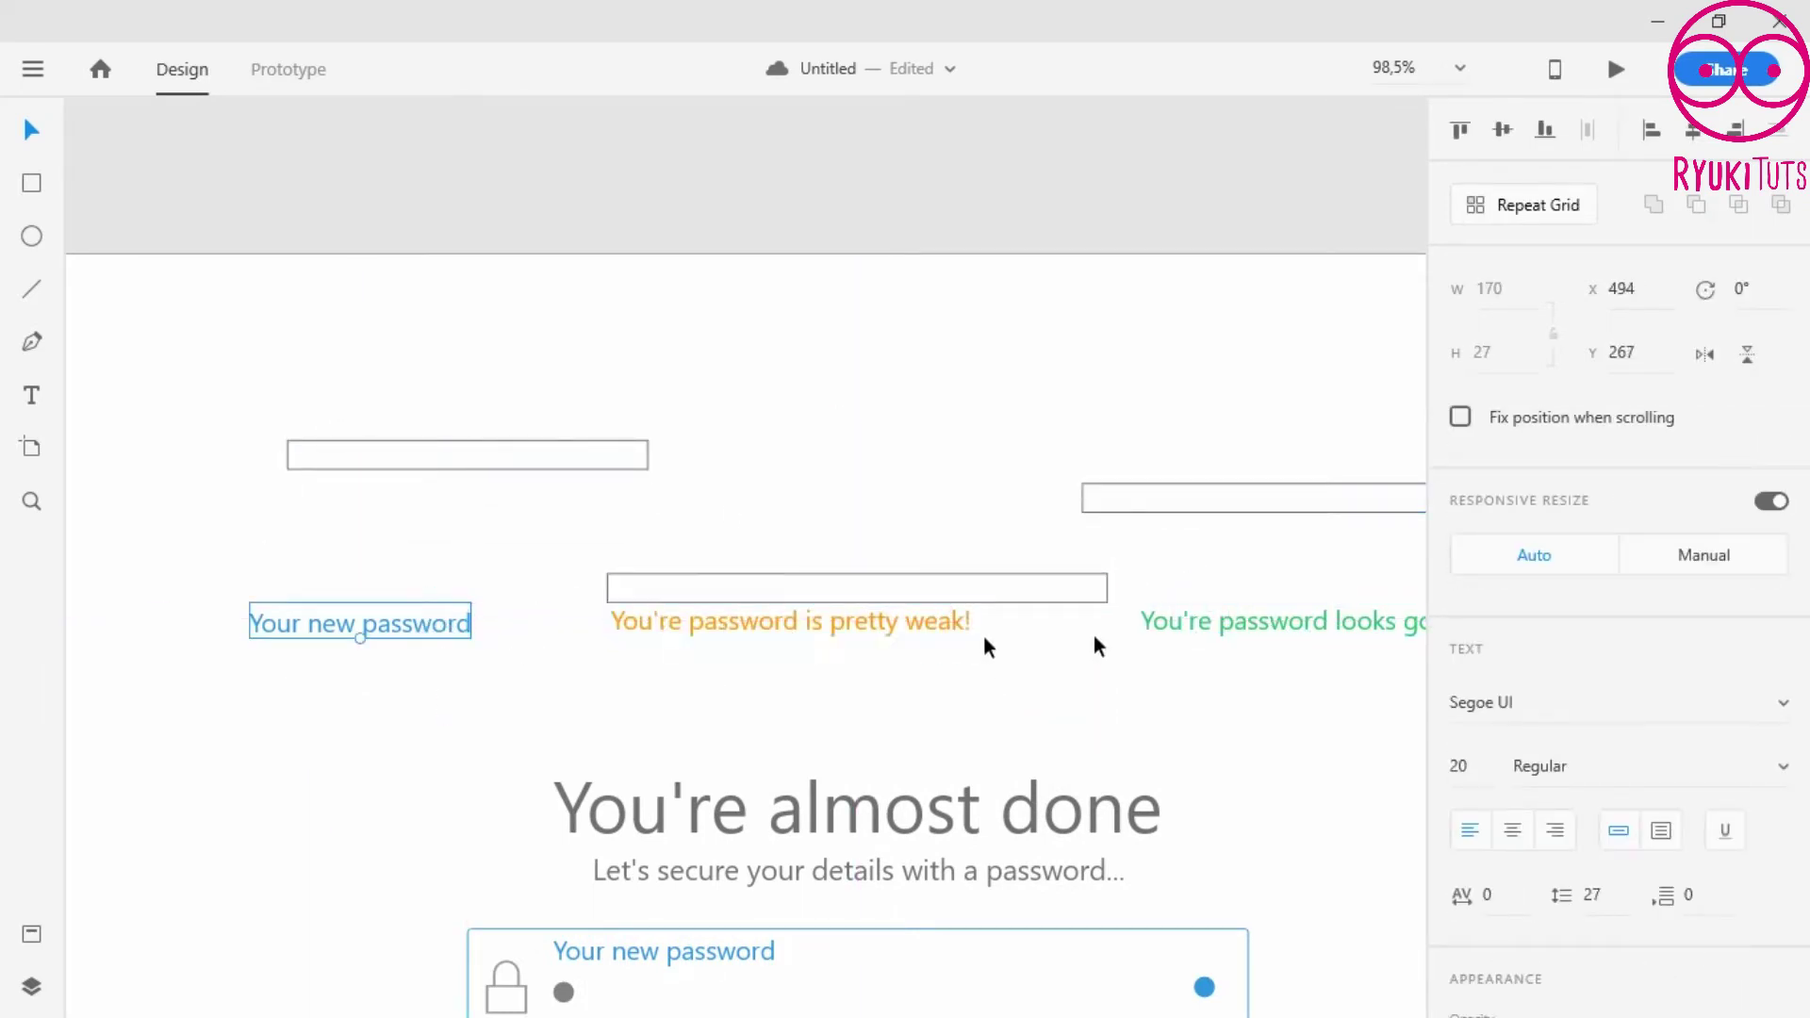
click(849, 627)
click(1241, 618)
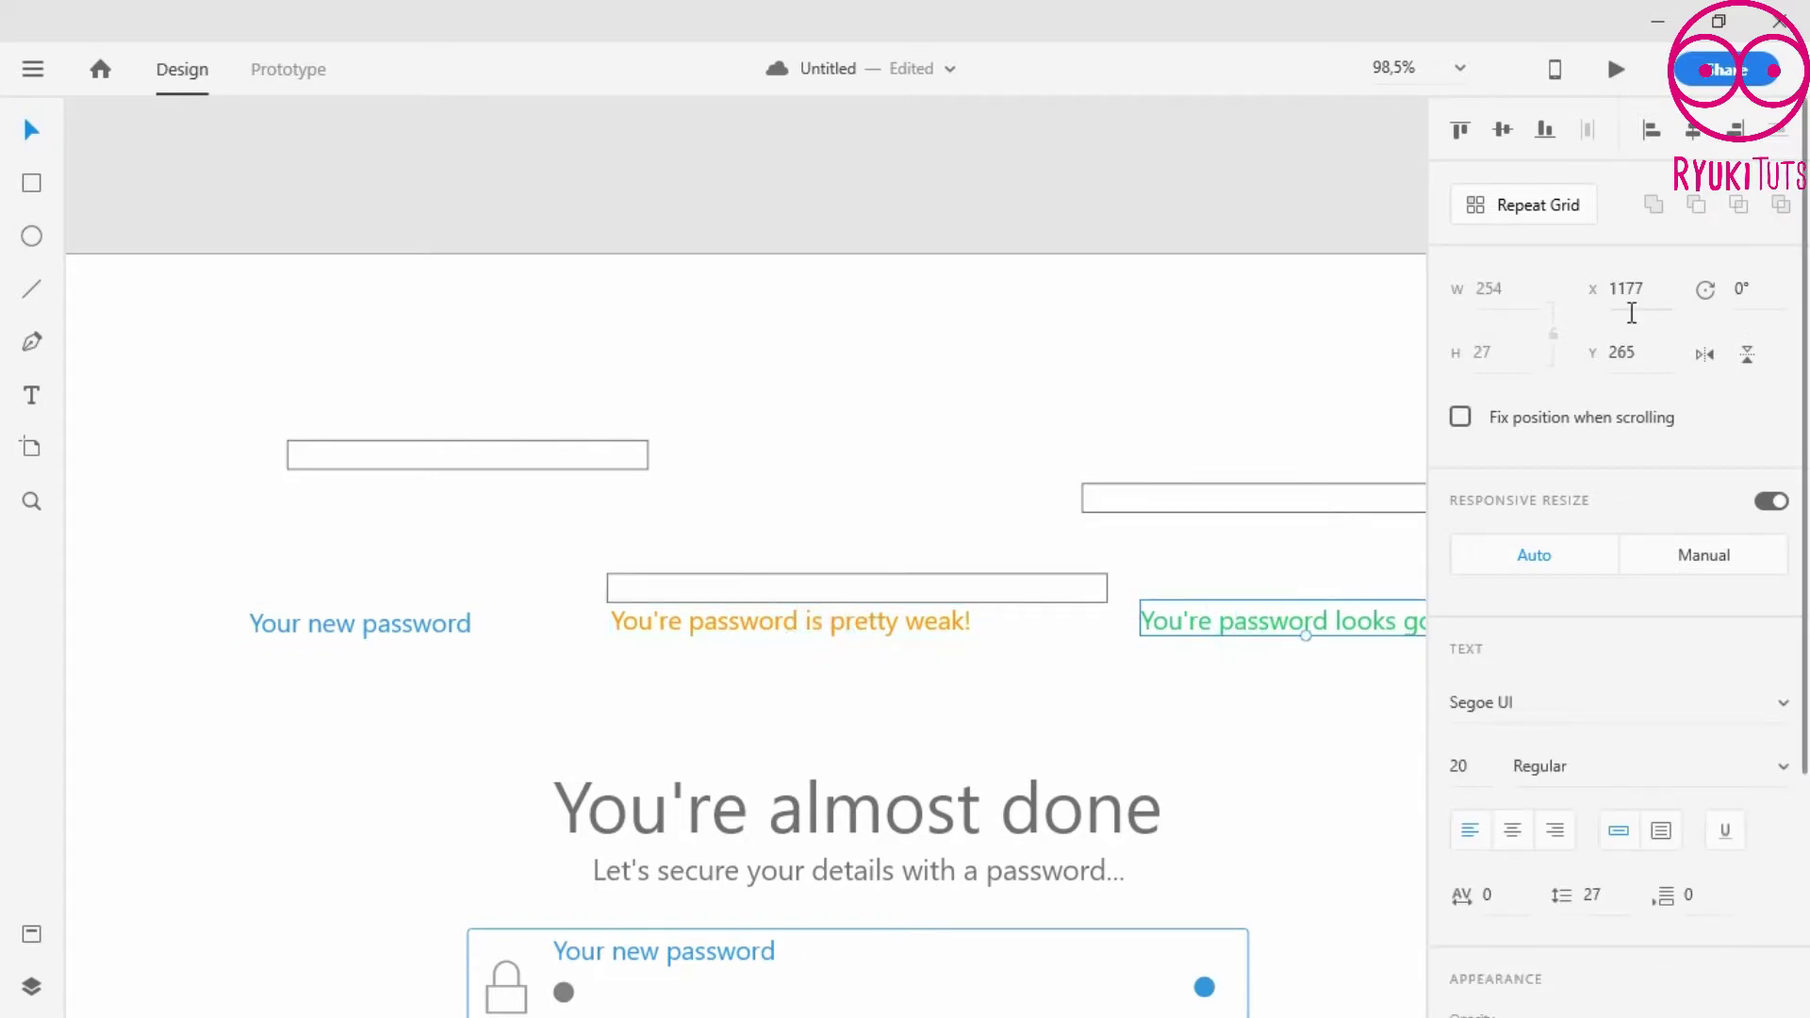
shift+click(453, 622)
right_click(754, 624)
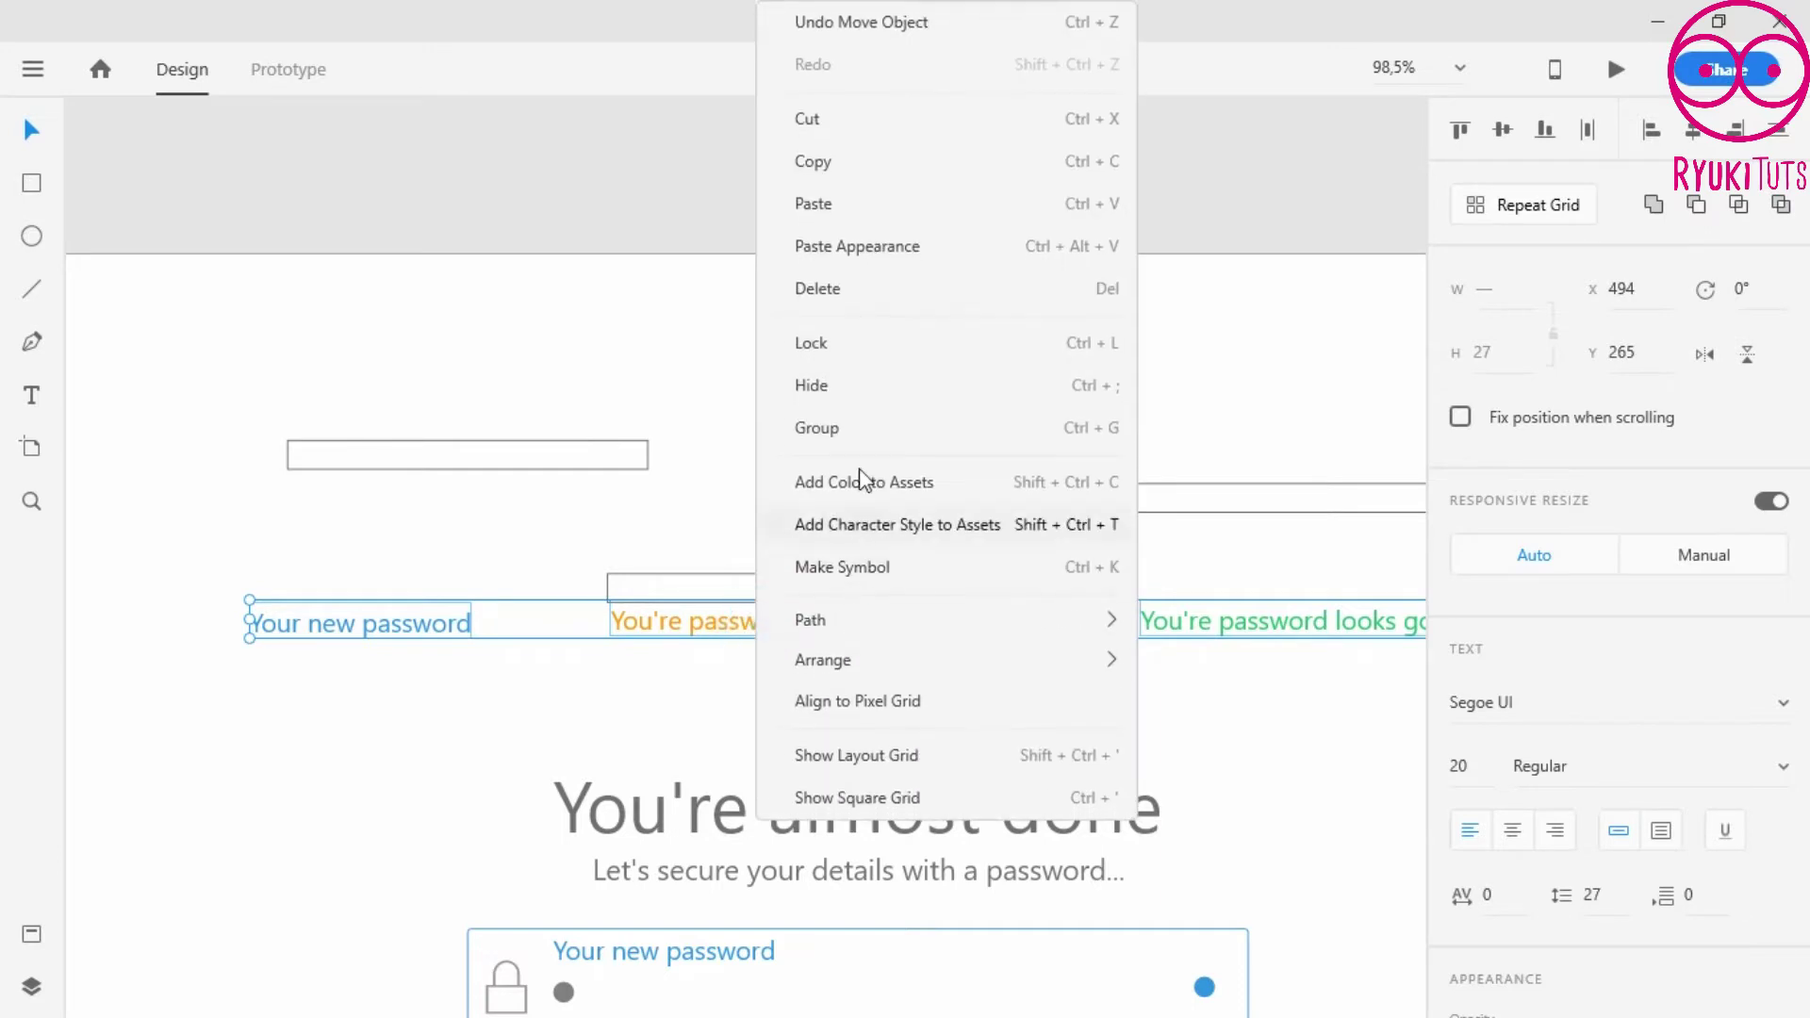
click(861, 430)
- Move the label group onto the 384-wide rectangle at Y 247 and bring that rectangle to the front
drag(842, 620, 839, 591)
click(947, 668)
click(1004, 583)
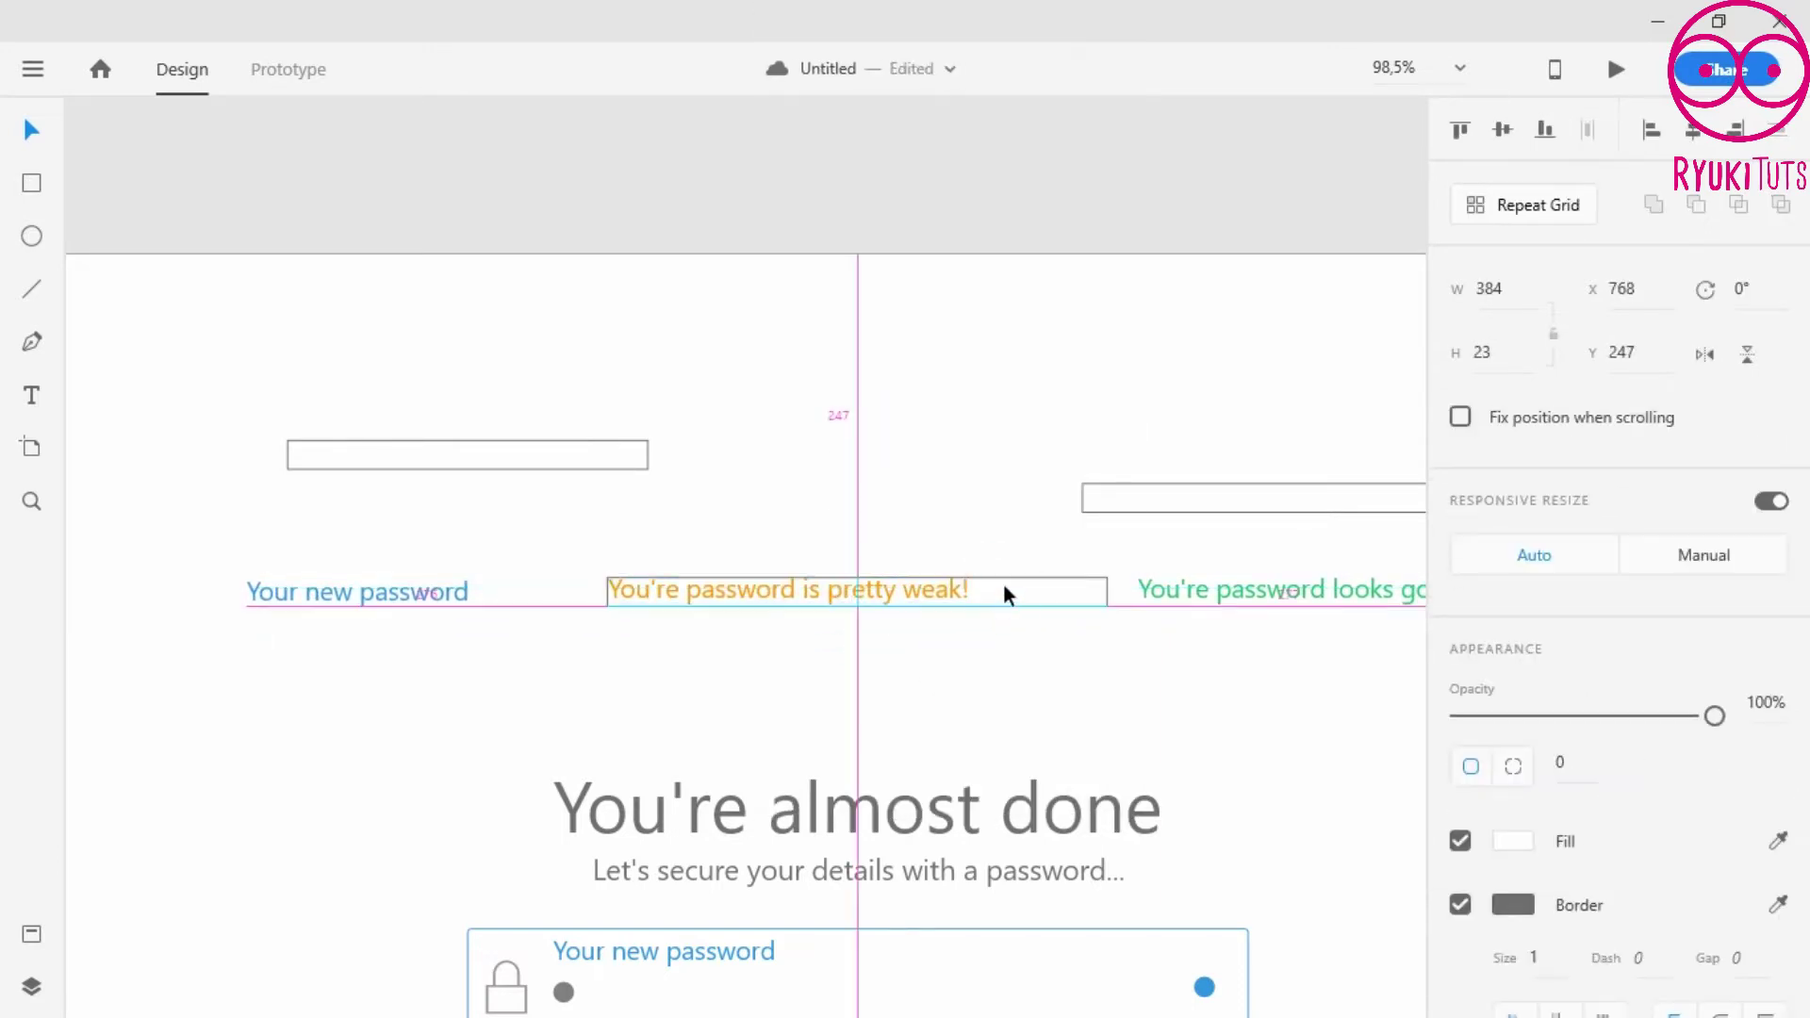
click(1009, 635)
right_click(1009, 601)
click(1503, 721)
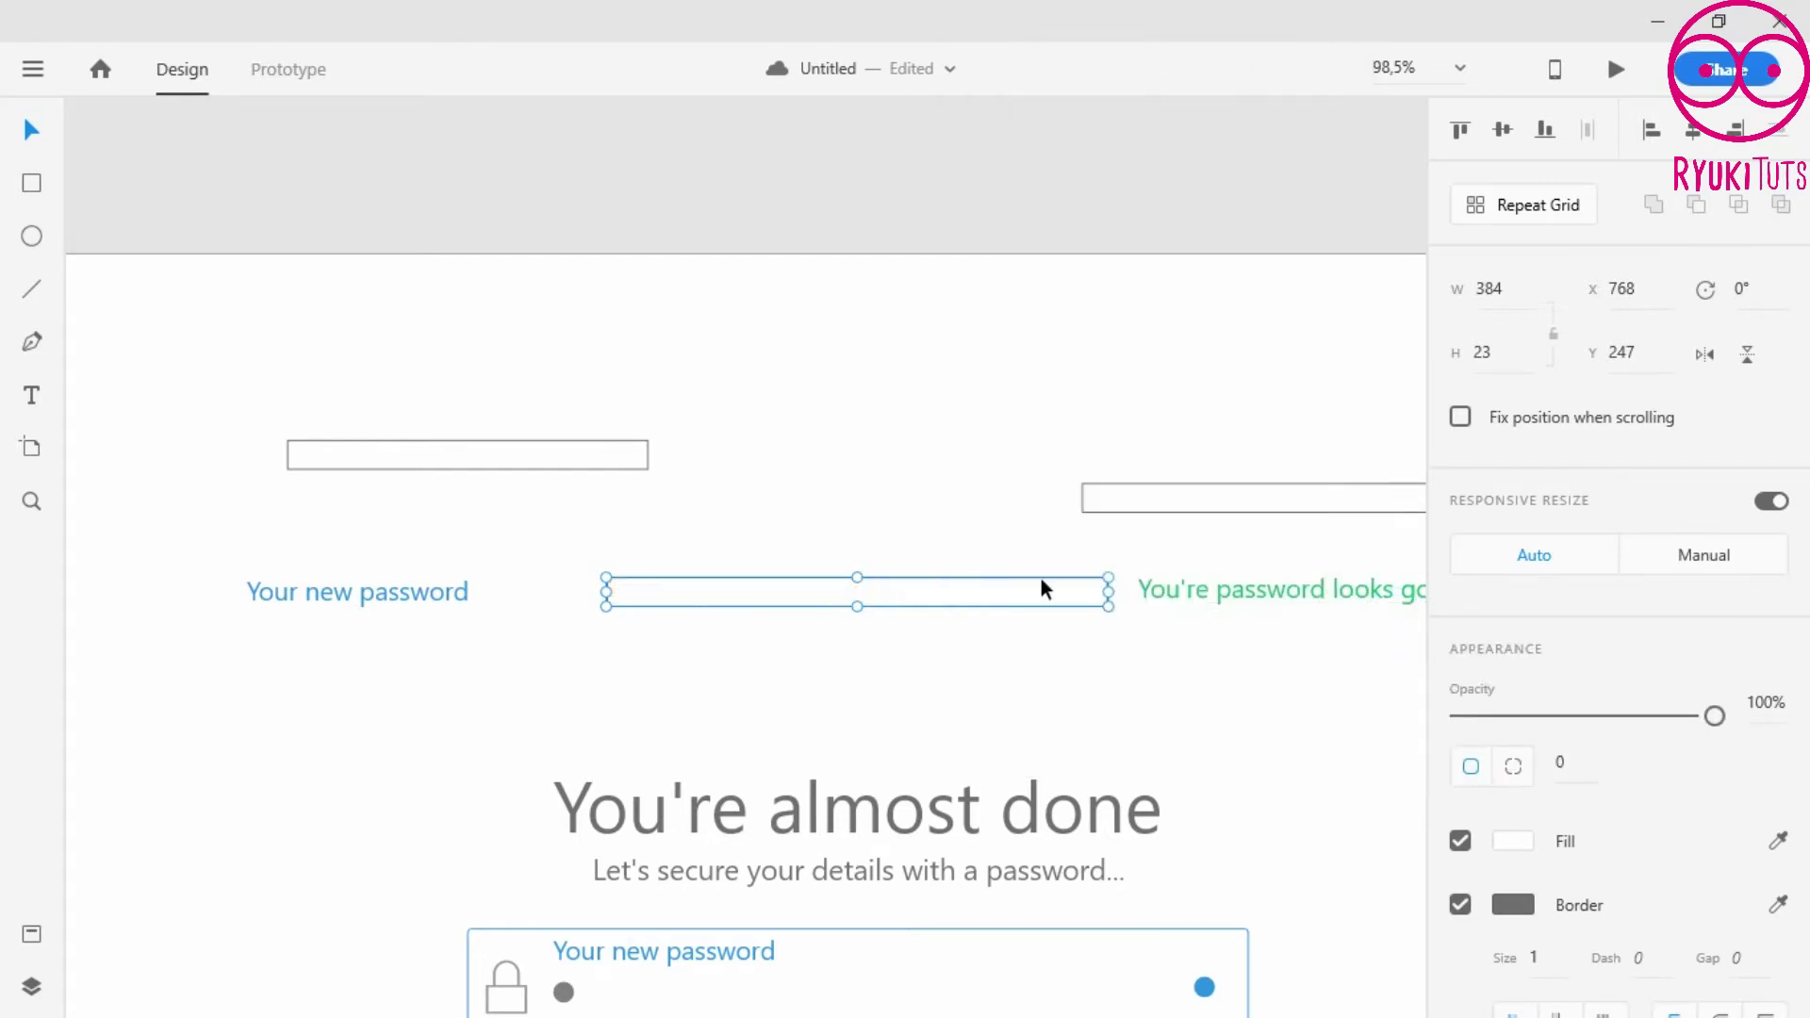
- Mask the label group with the wide rectangle
right_click(1041, 579)
key(Escape)
drag(1186, 683, 1309, 625)
right_click(994, 591)
click(1190, 657)
- Slide the label group inside the mask past the blue and orange labels to the green one
double_click(943, 594)
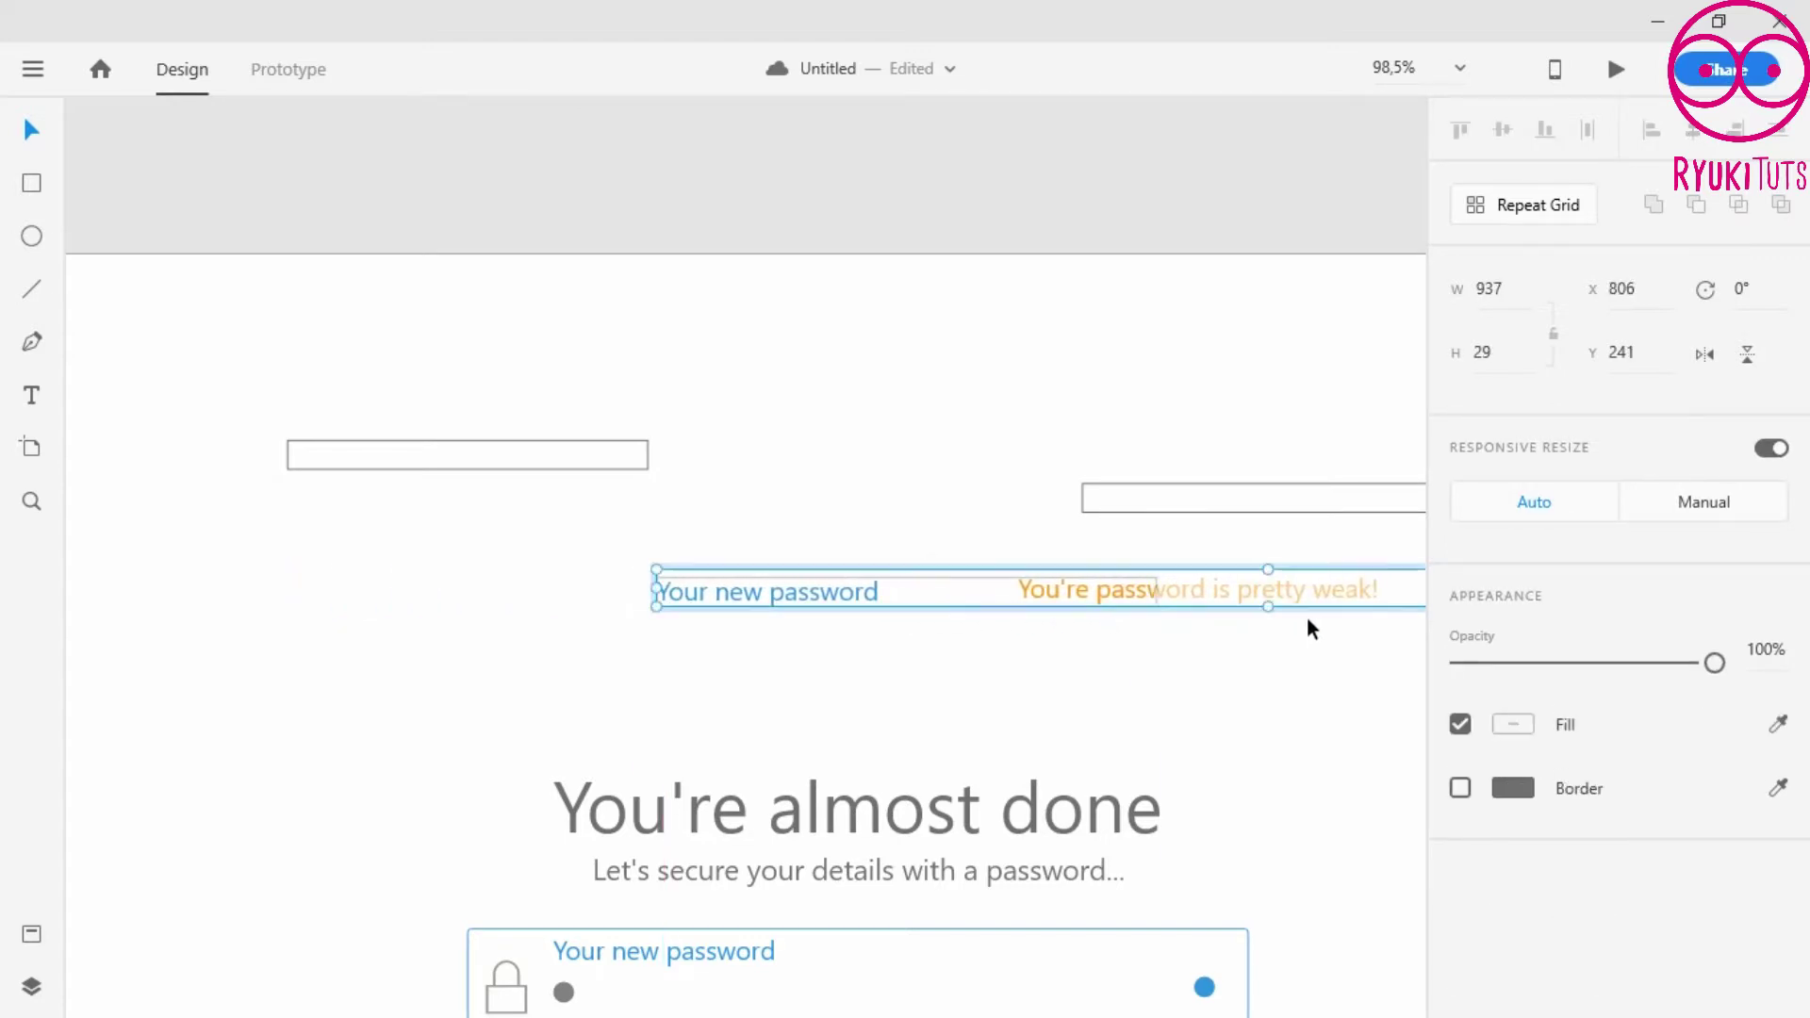
click(1065, 686)
double_click(1126, 598)
drag(1115, 600, 762, 602)
drag(971, 597, 438, 617)
click(819, 646)
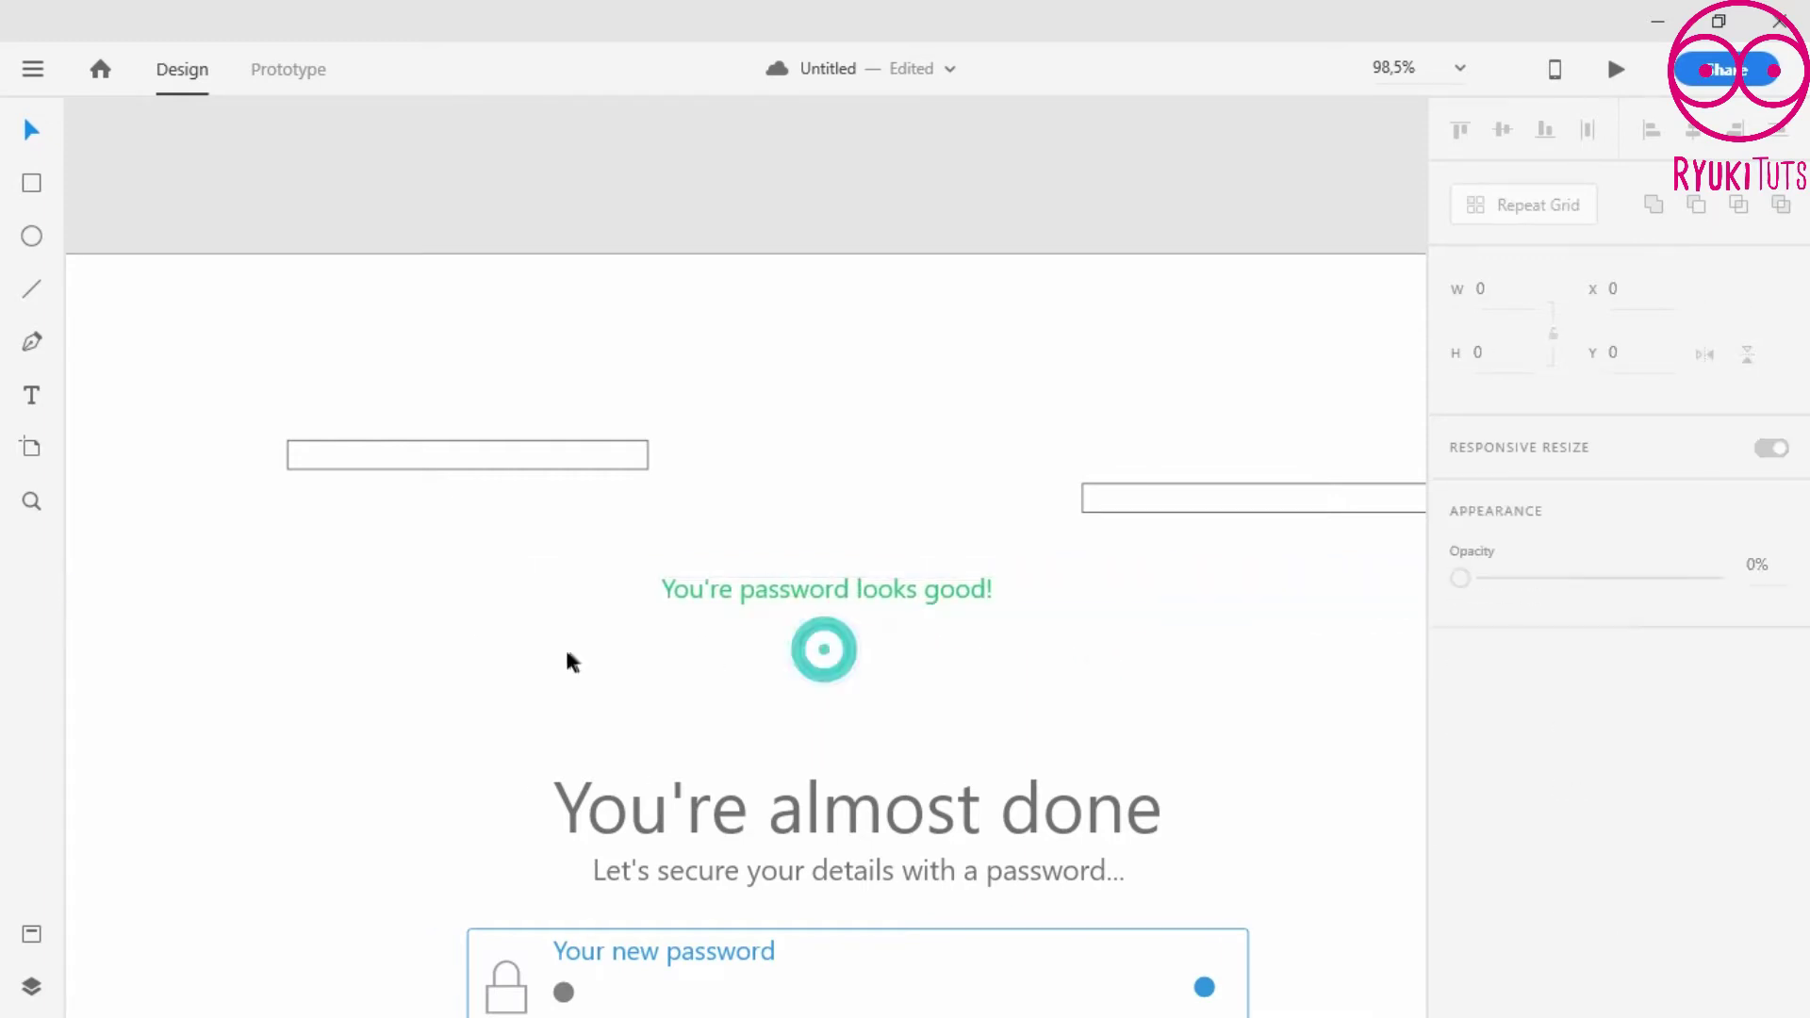
- Select the masked label and undo the changes made to the mask
click(801, 596)
click(920, 594)
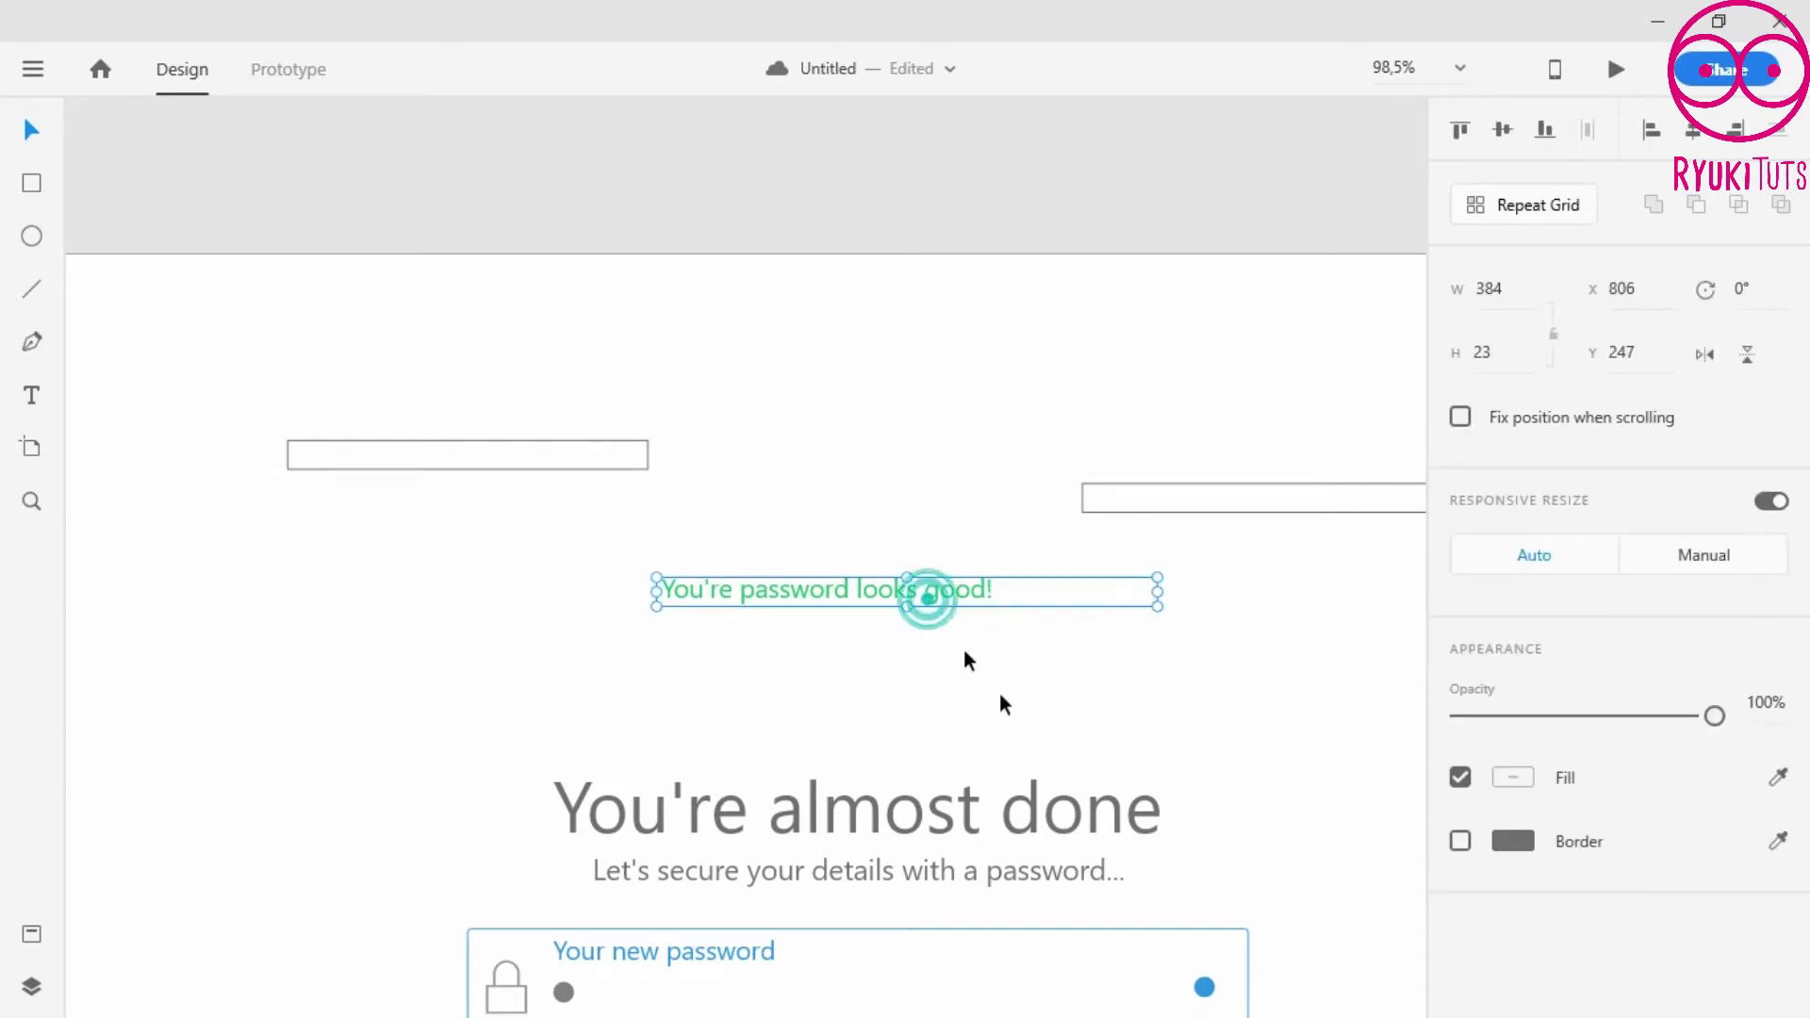
click(835, 580)
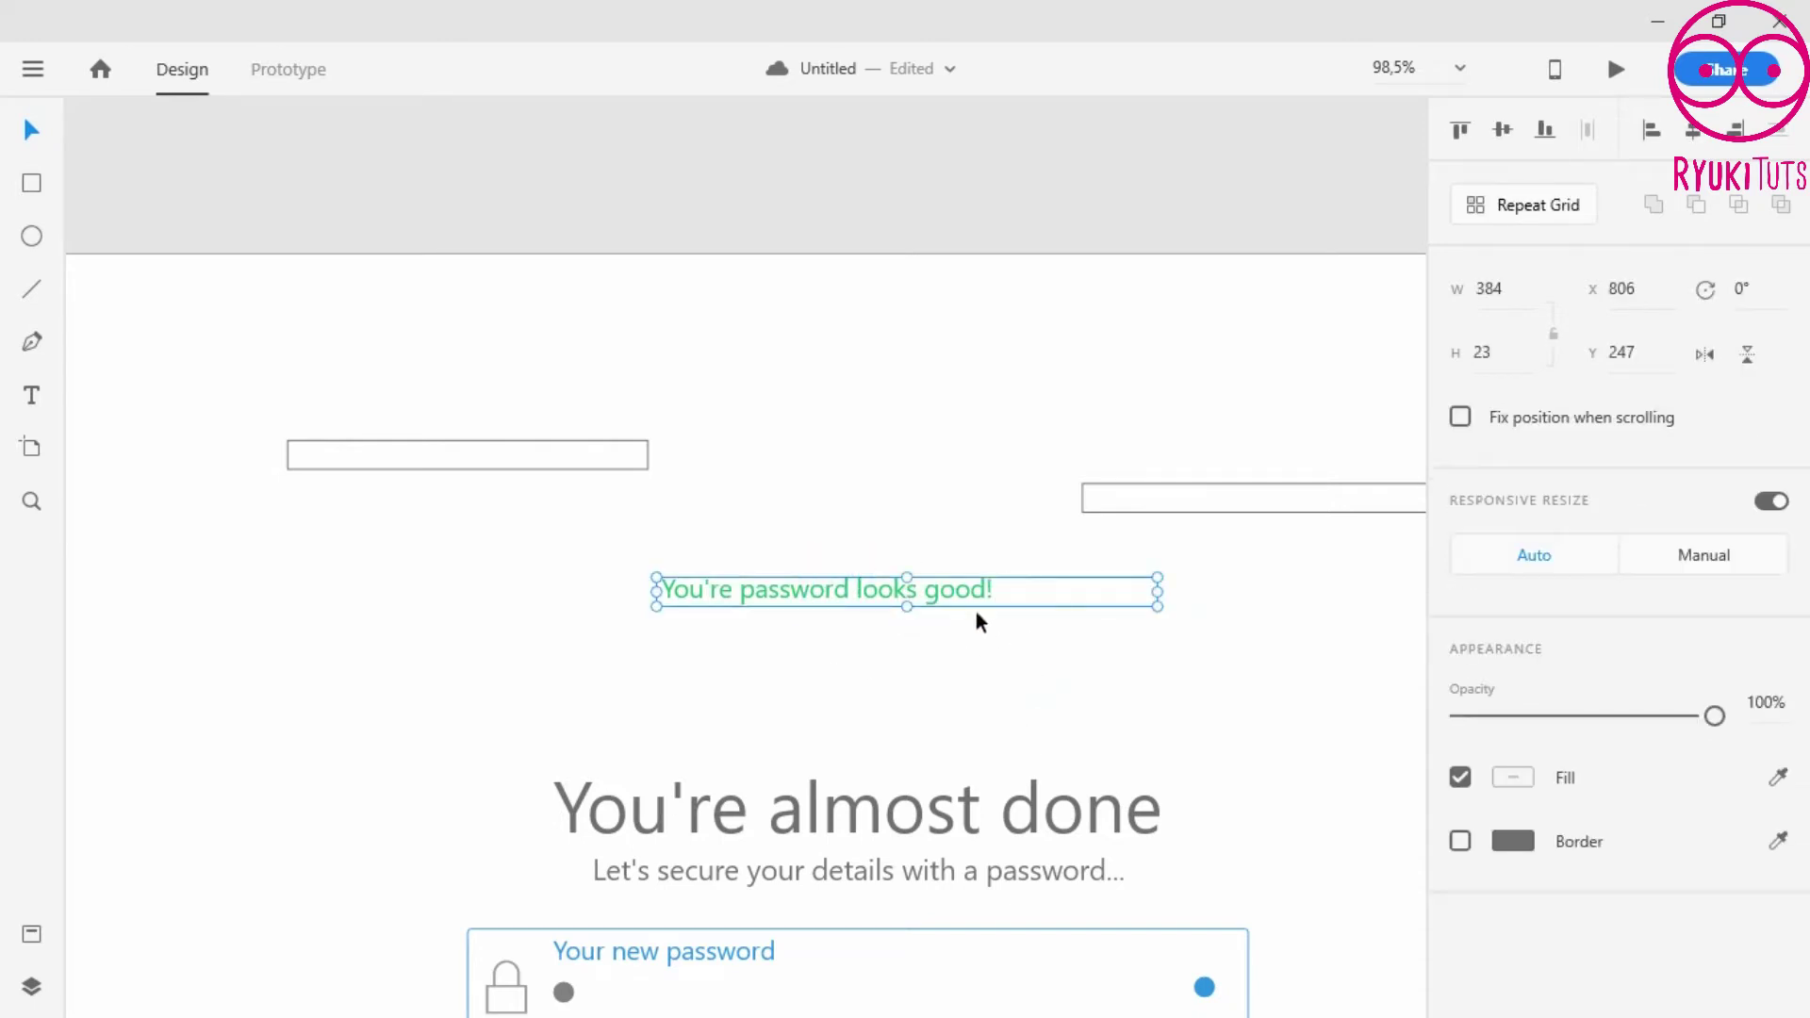
key(Delete)
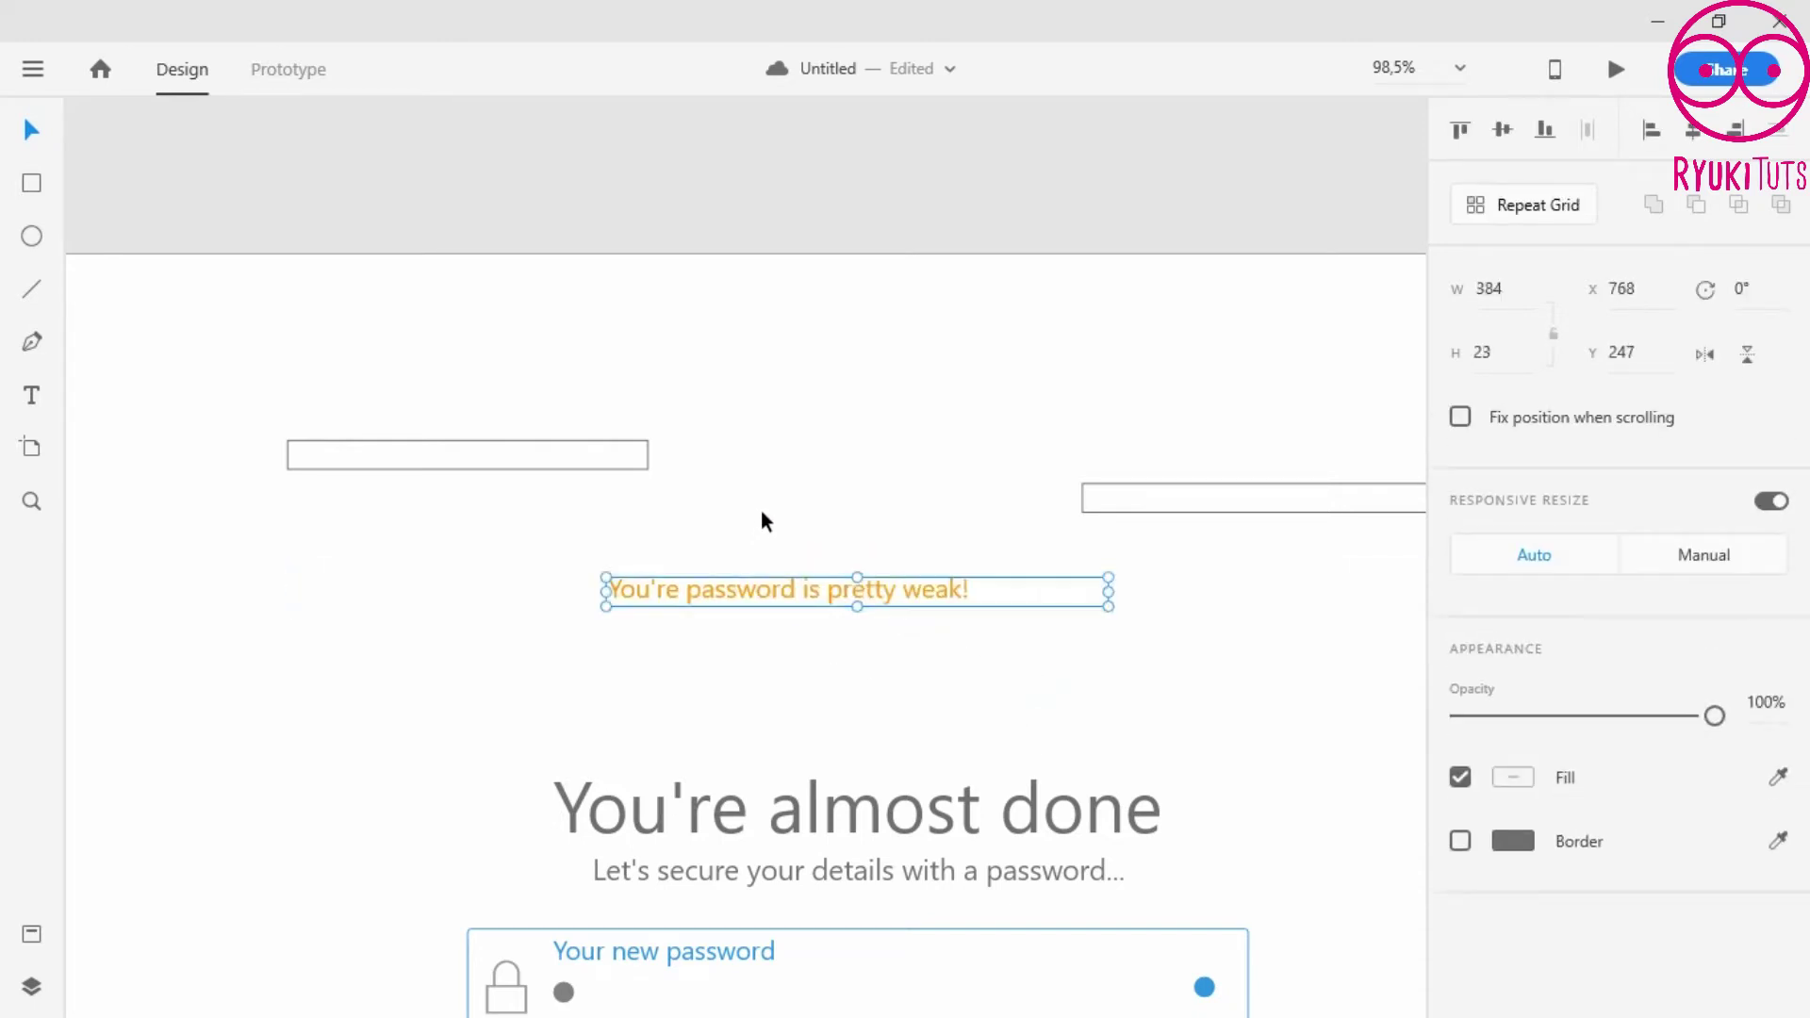
- Duplicate the 384-wide rectangle flush on both sides and send all three rectangles behind the labels
alt+drag(1014, 585, 511, 579)
key(Escape)
drag(807, 604, 1310, 603)
click(943, 585)
right_click(523, 584)
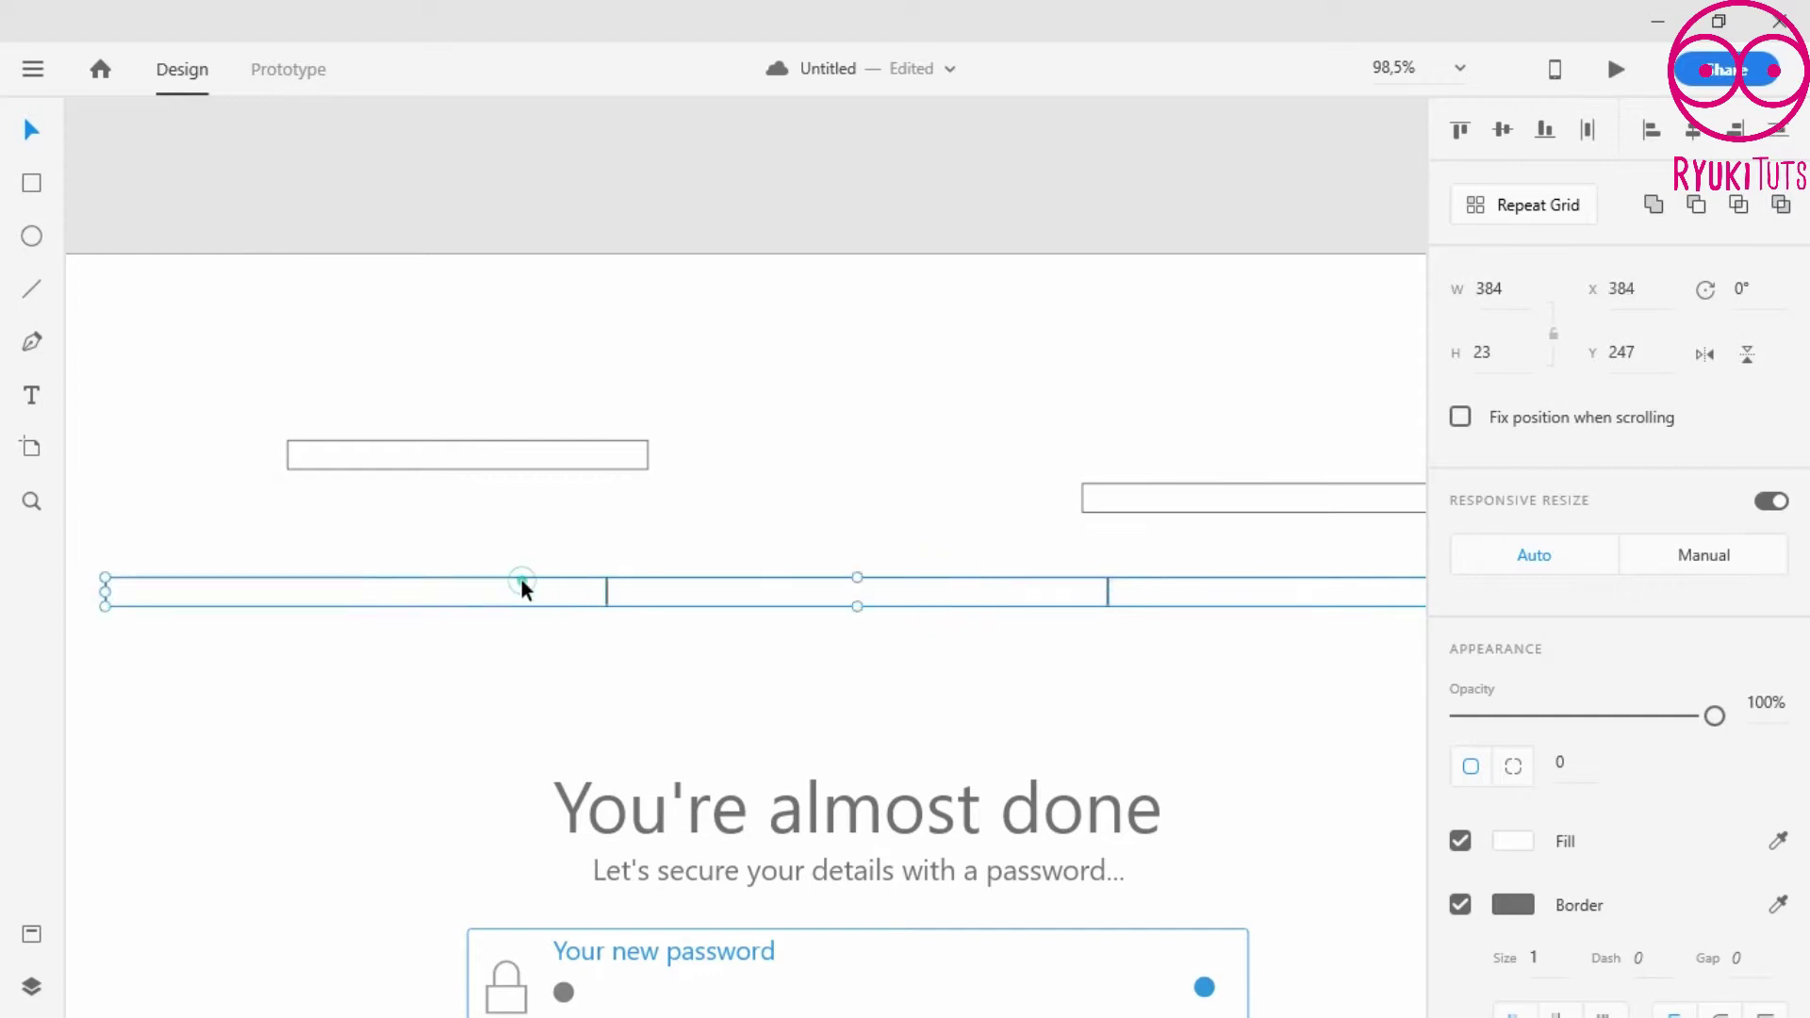
mouse_move(629, 619)
click(981, 750)
- Move the label group to X 384, ungroup it, and align each label with the start of its own rectangle
drag(411, 592, 269, 592)
right_click(269, 592)
click(427, 477)
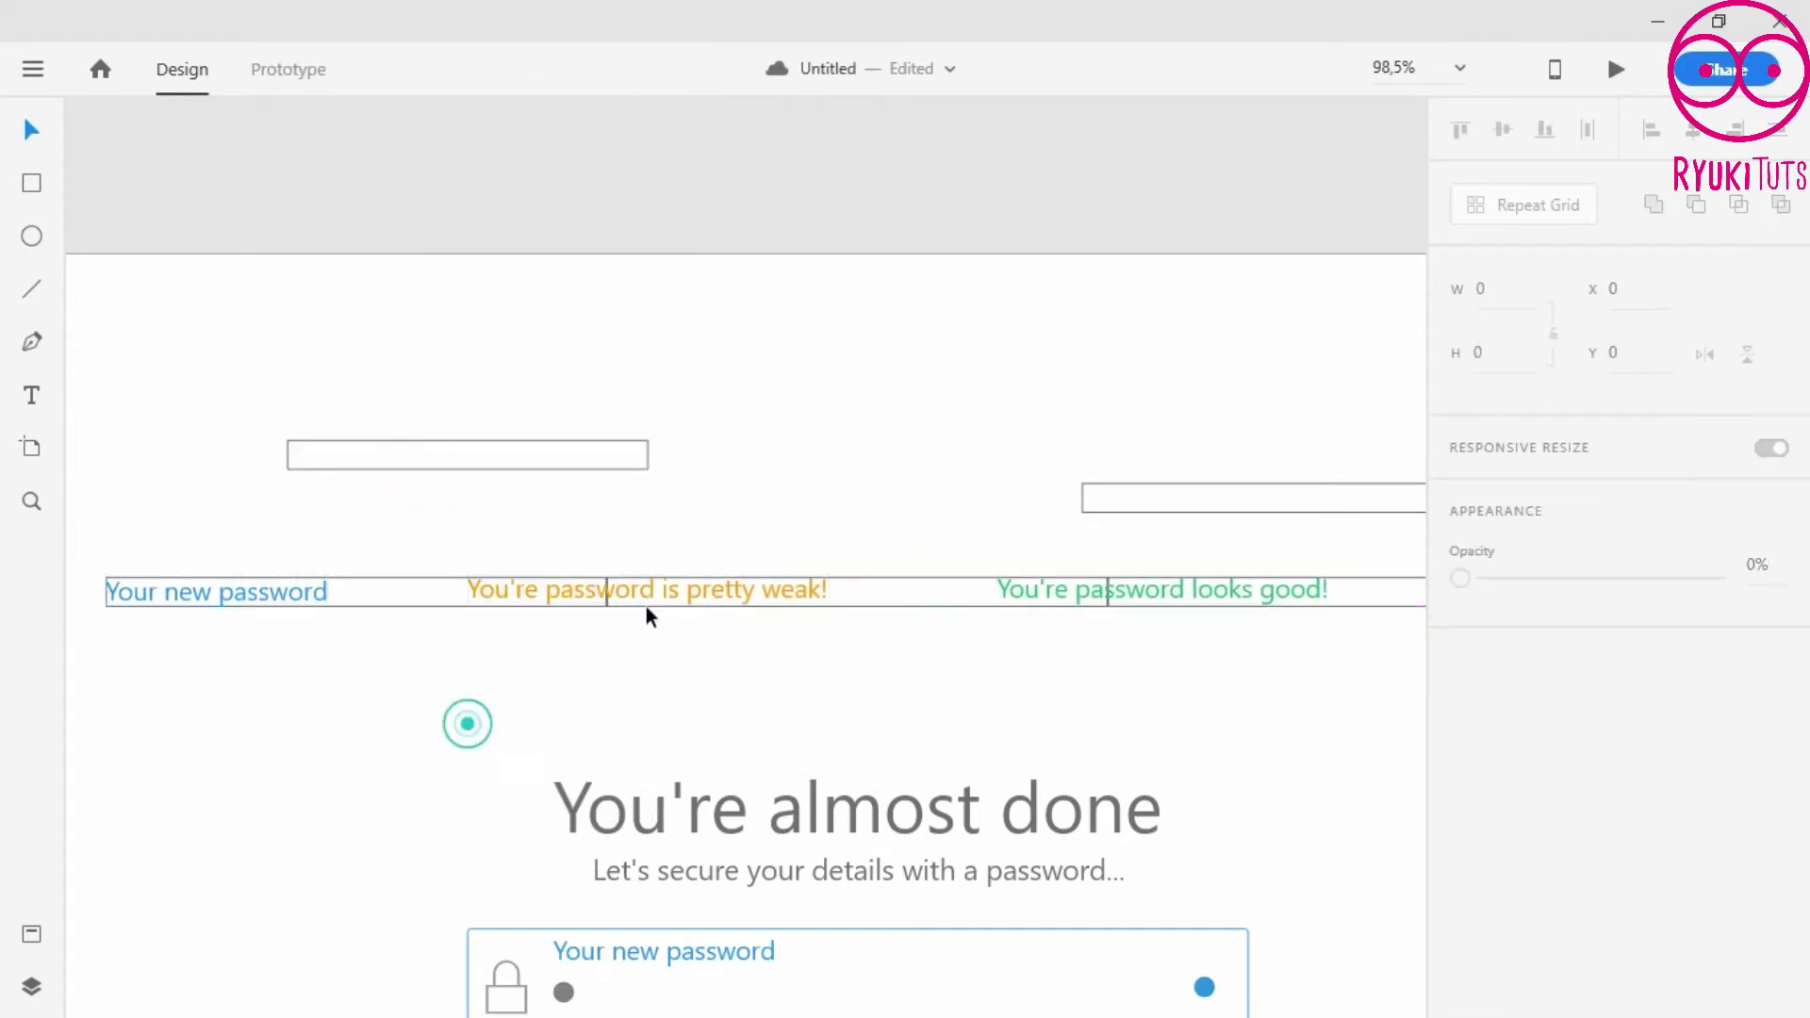
drag(647, 603, 839, 587)
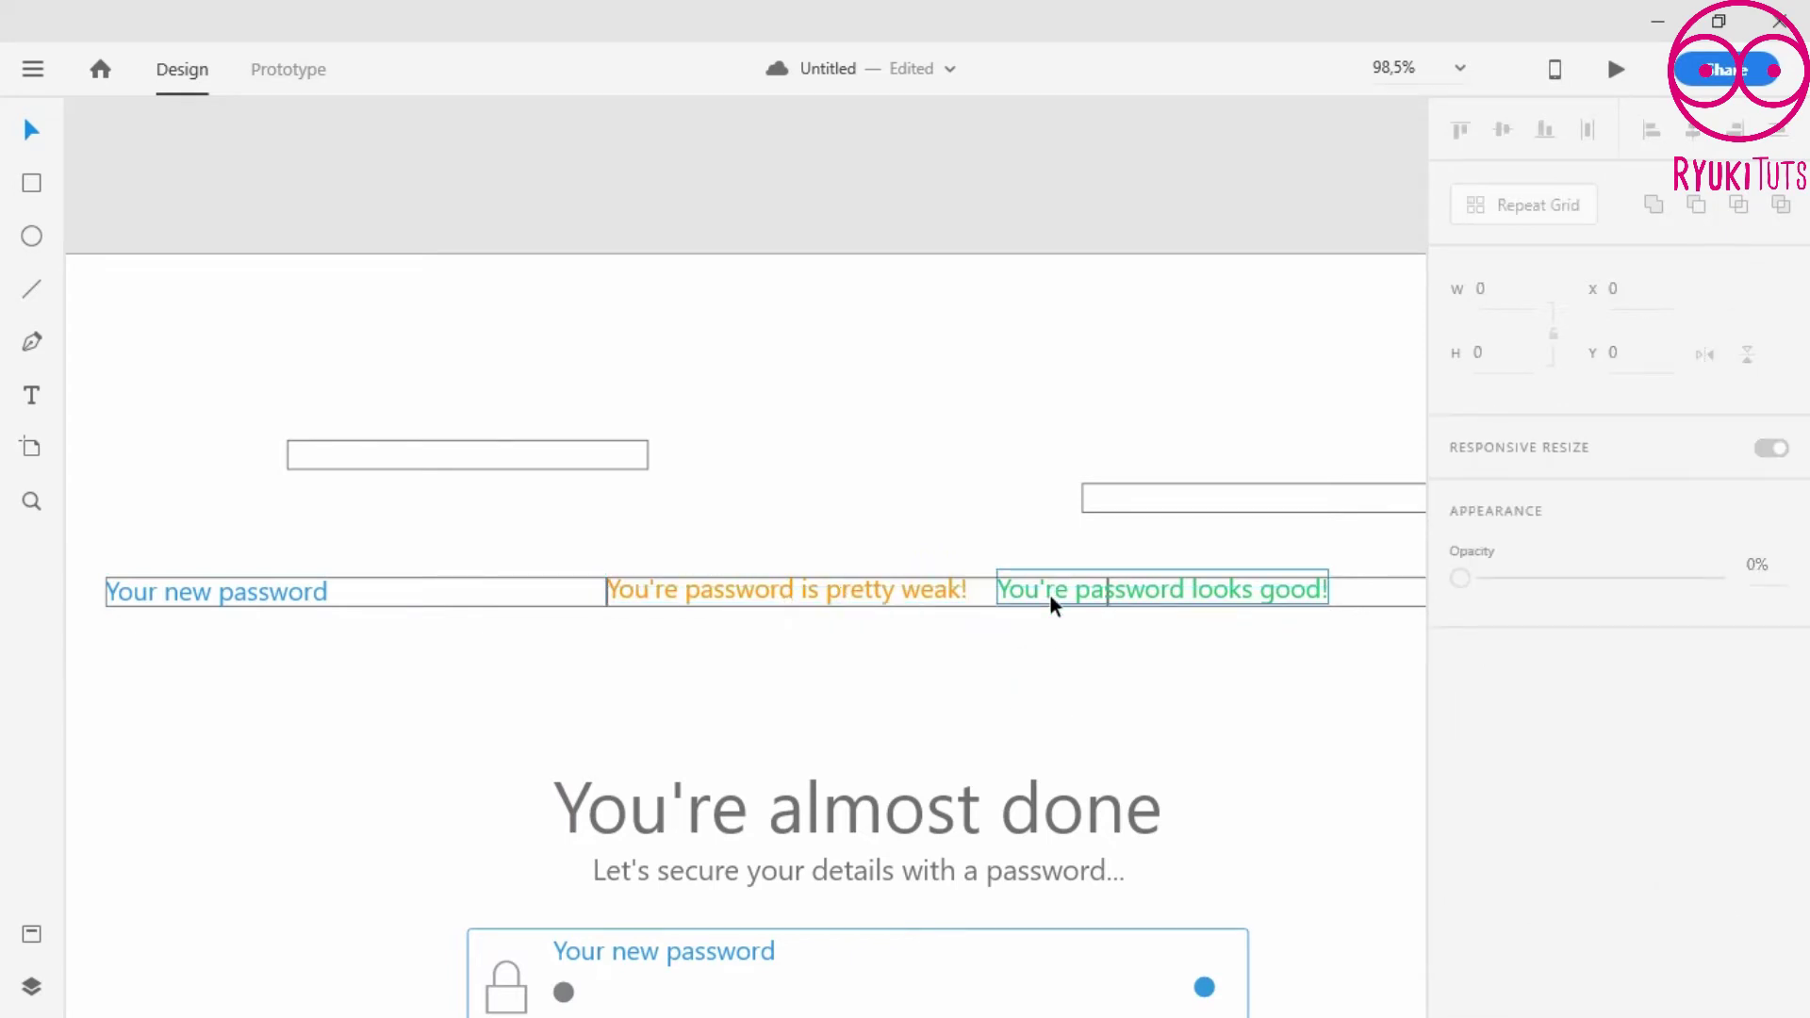
drag(1050, 596, 1162, 601)
click(1101, 676)
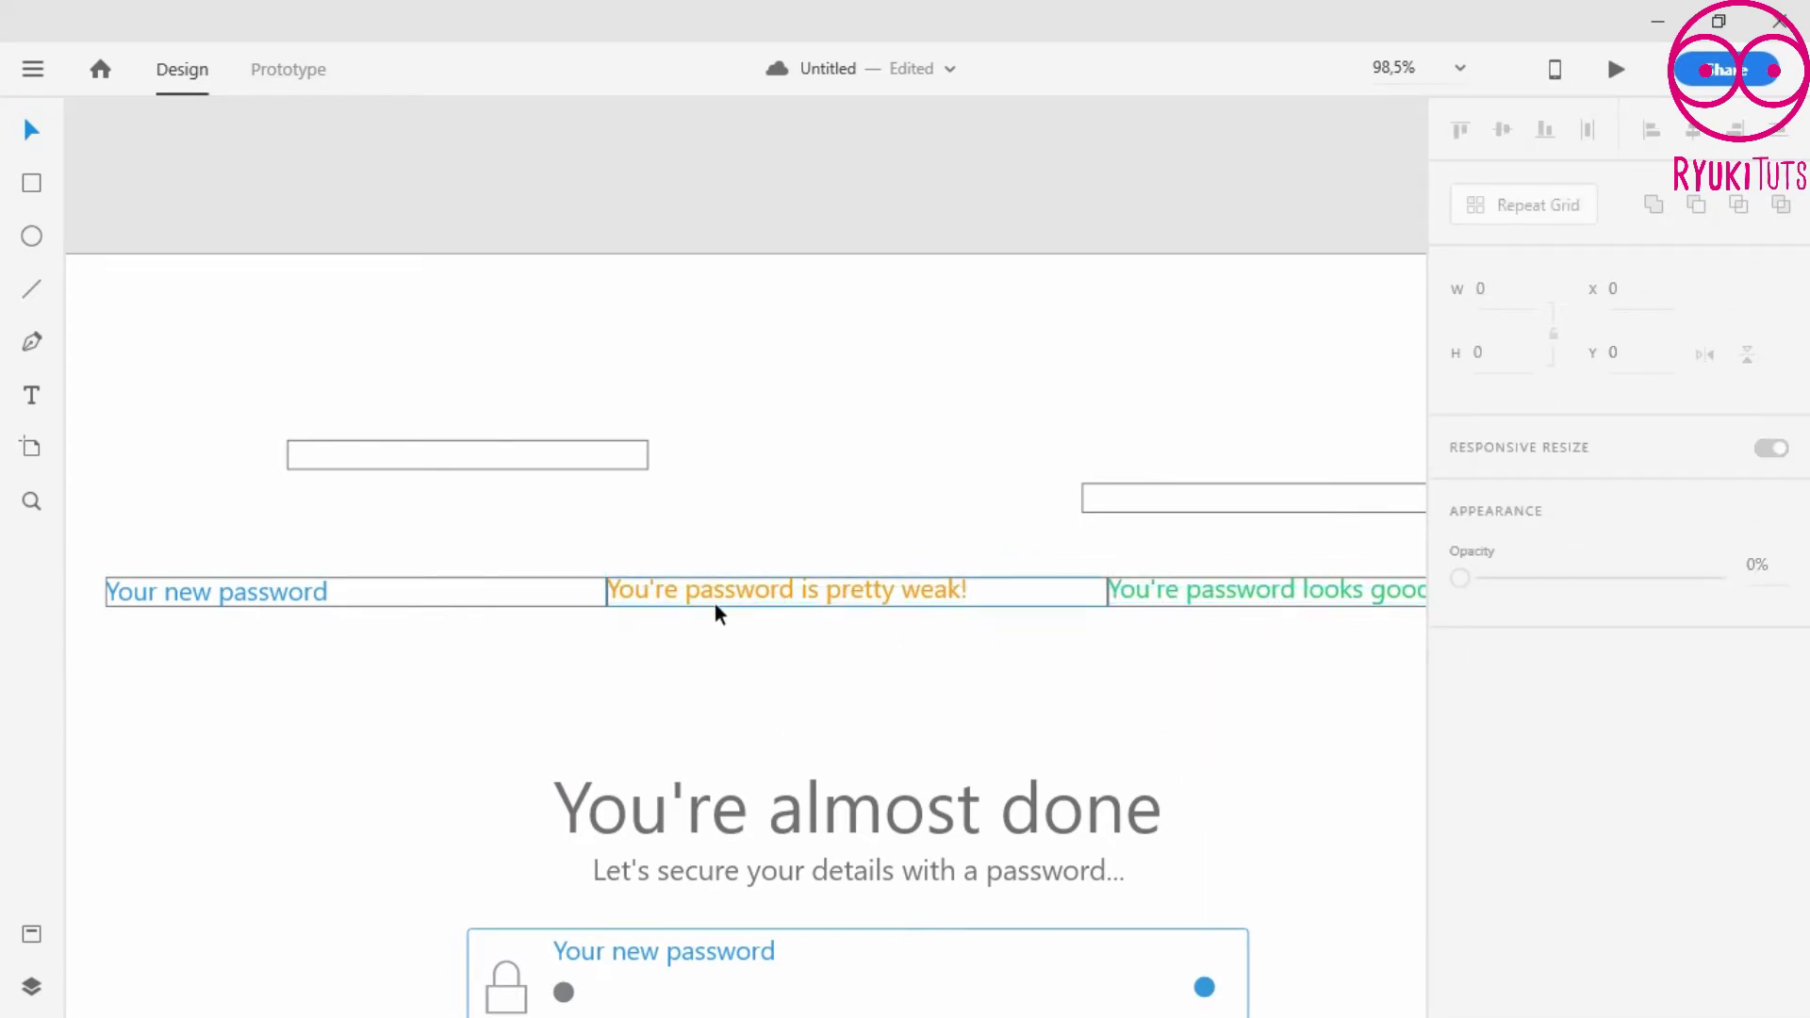
- Group the three realigned labels again
scroll(715, 604, up, 3)
click(834, 580)
scroll(890, 643, down, 3)
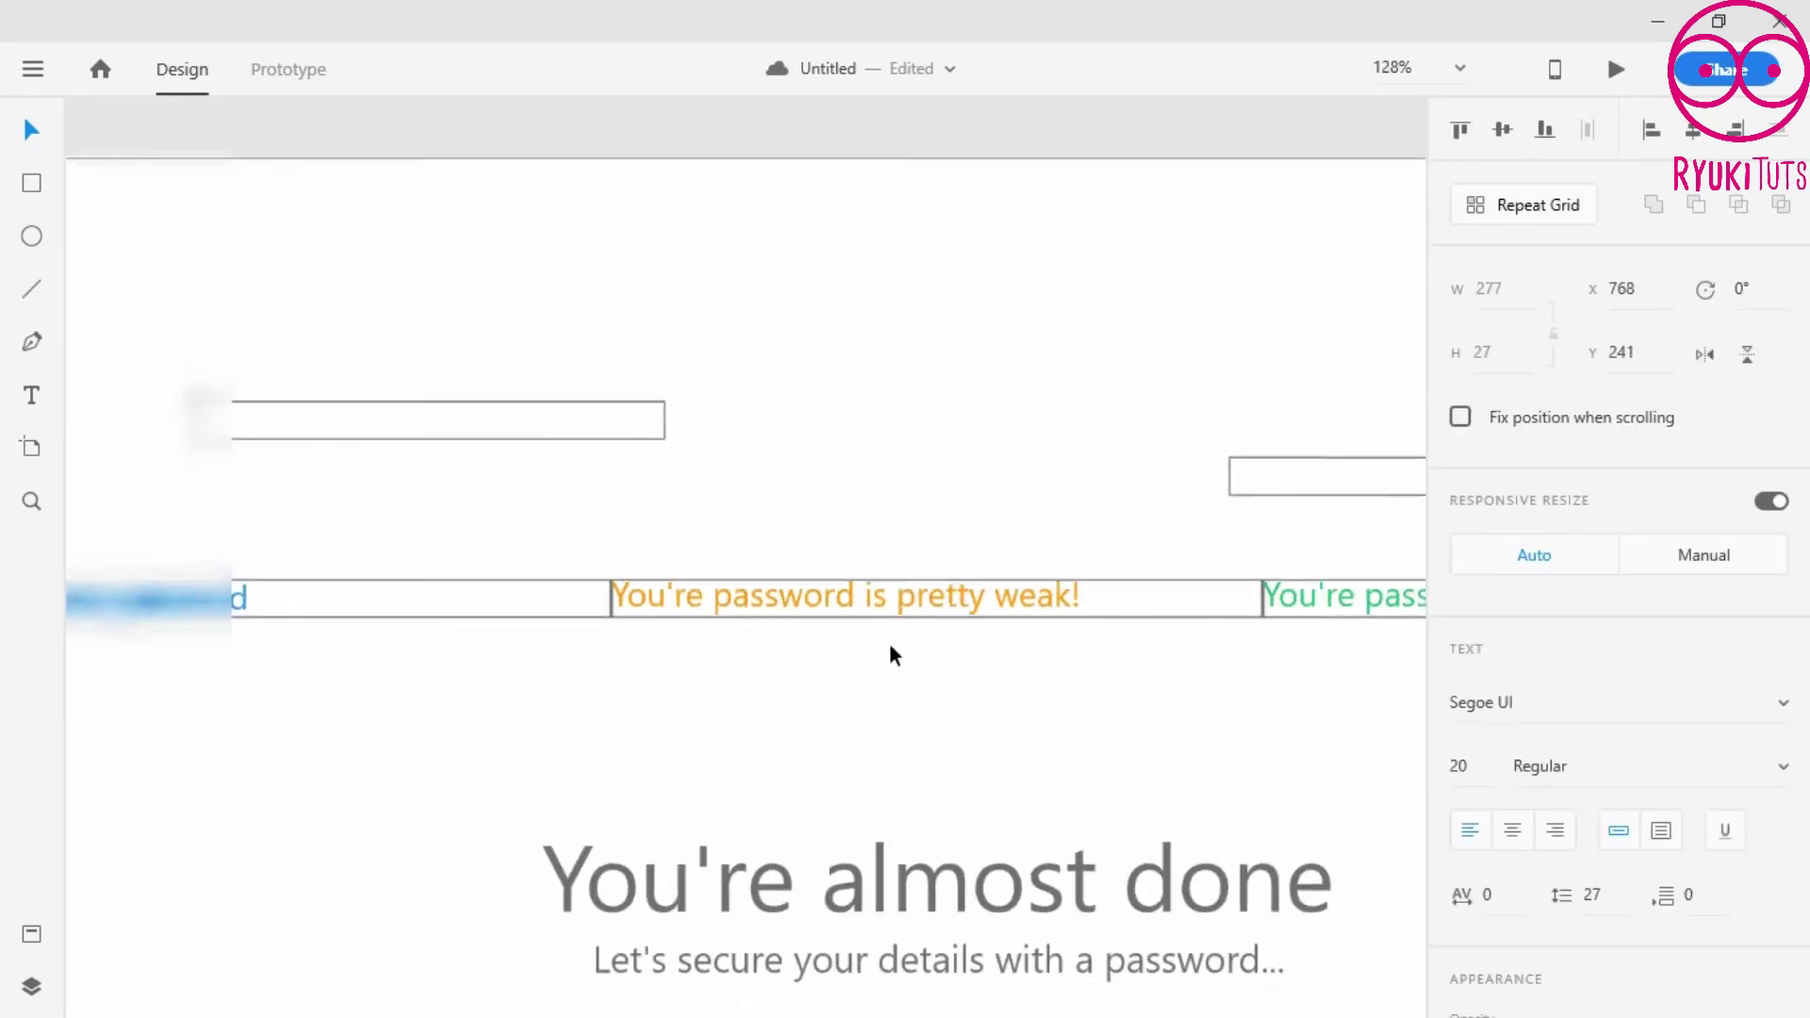
click(1176, 688)
click(1258, 608)
shift+click(976, 619)
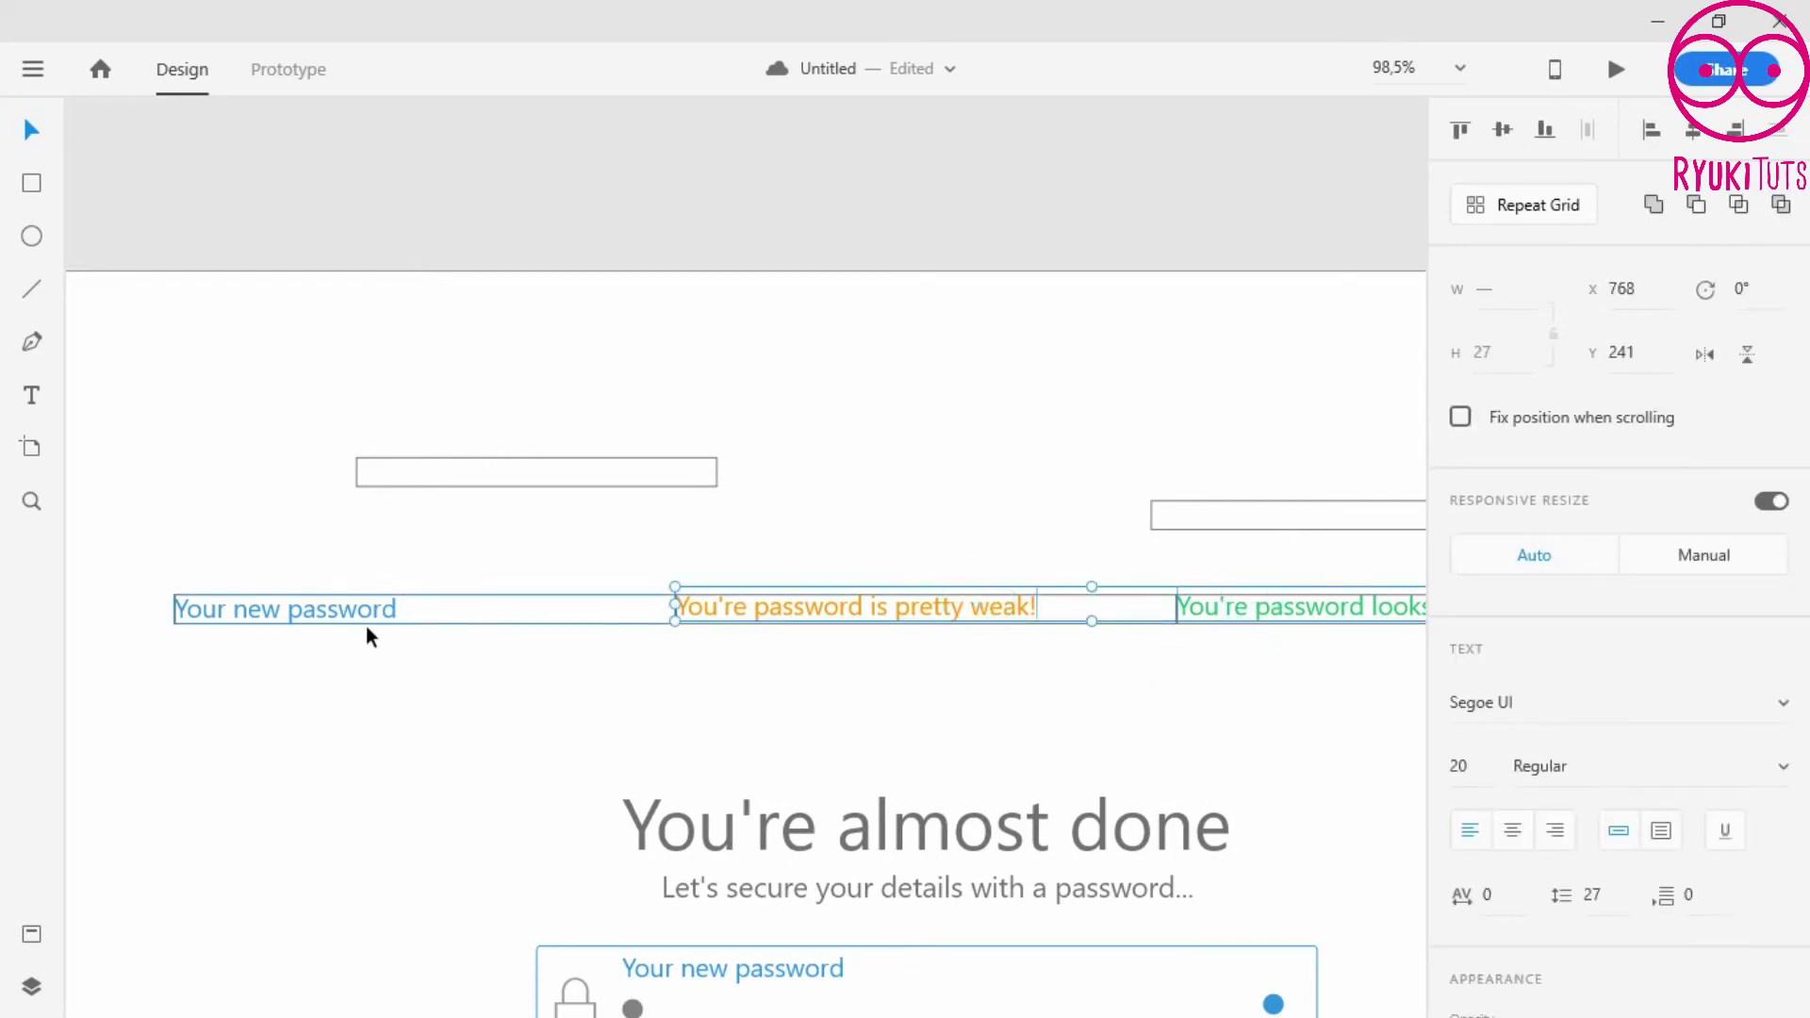
shift+click(363, 617)
right_click(771, 608)
click(898, 416)
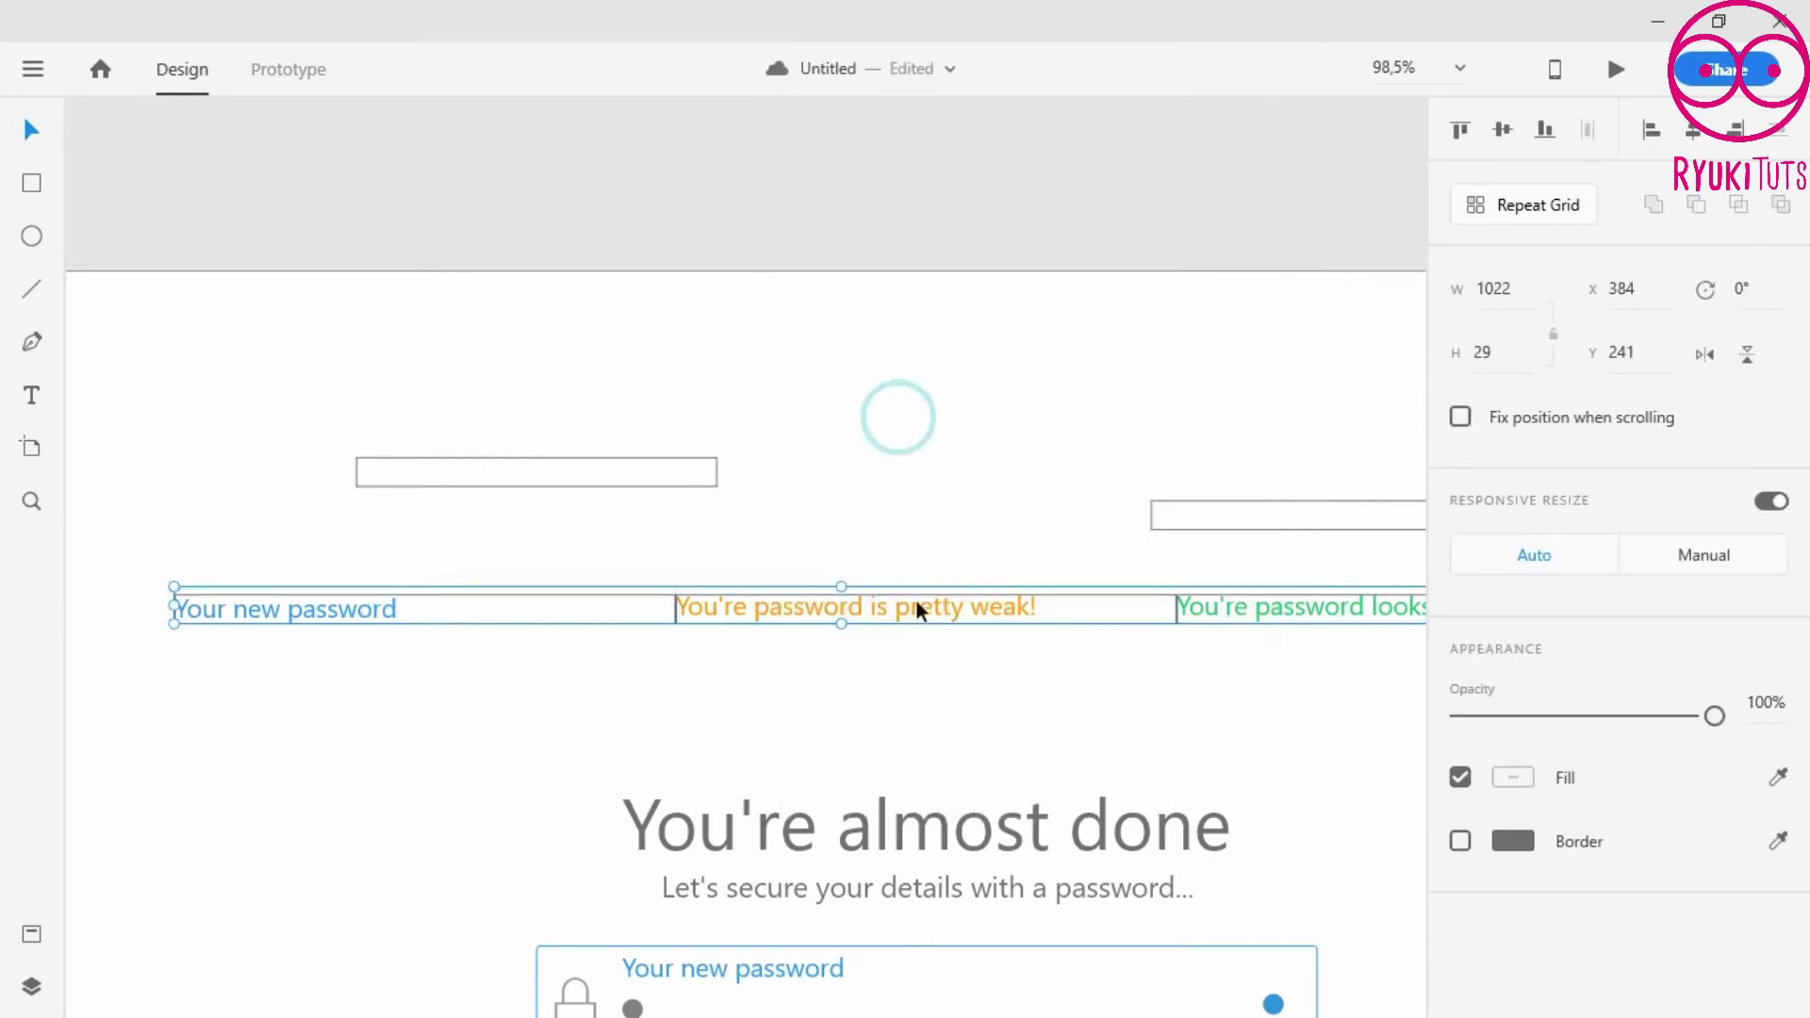
- Delete both outer rectangles behind the label group, keeping the middle one
double_click(581, 609)
scroll(1126, 598, down, 3)
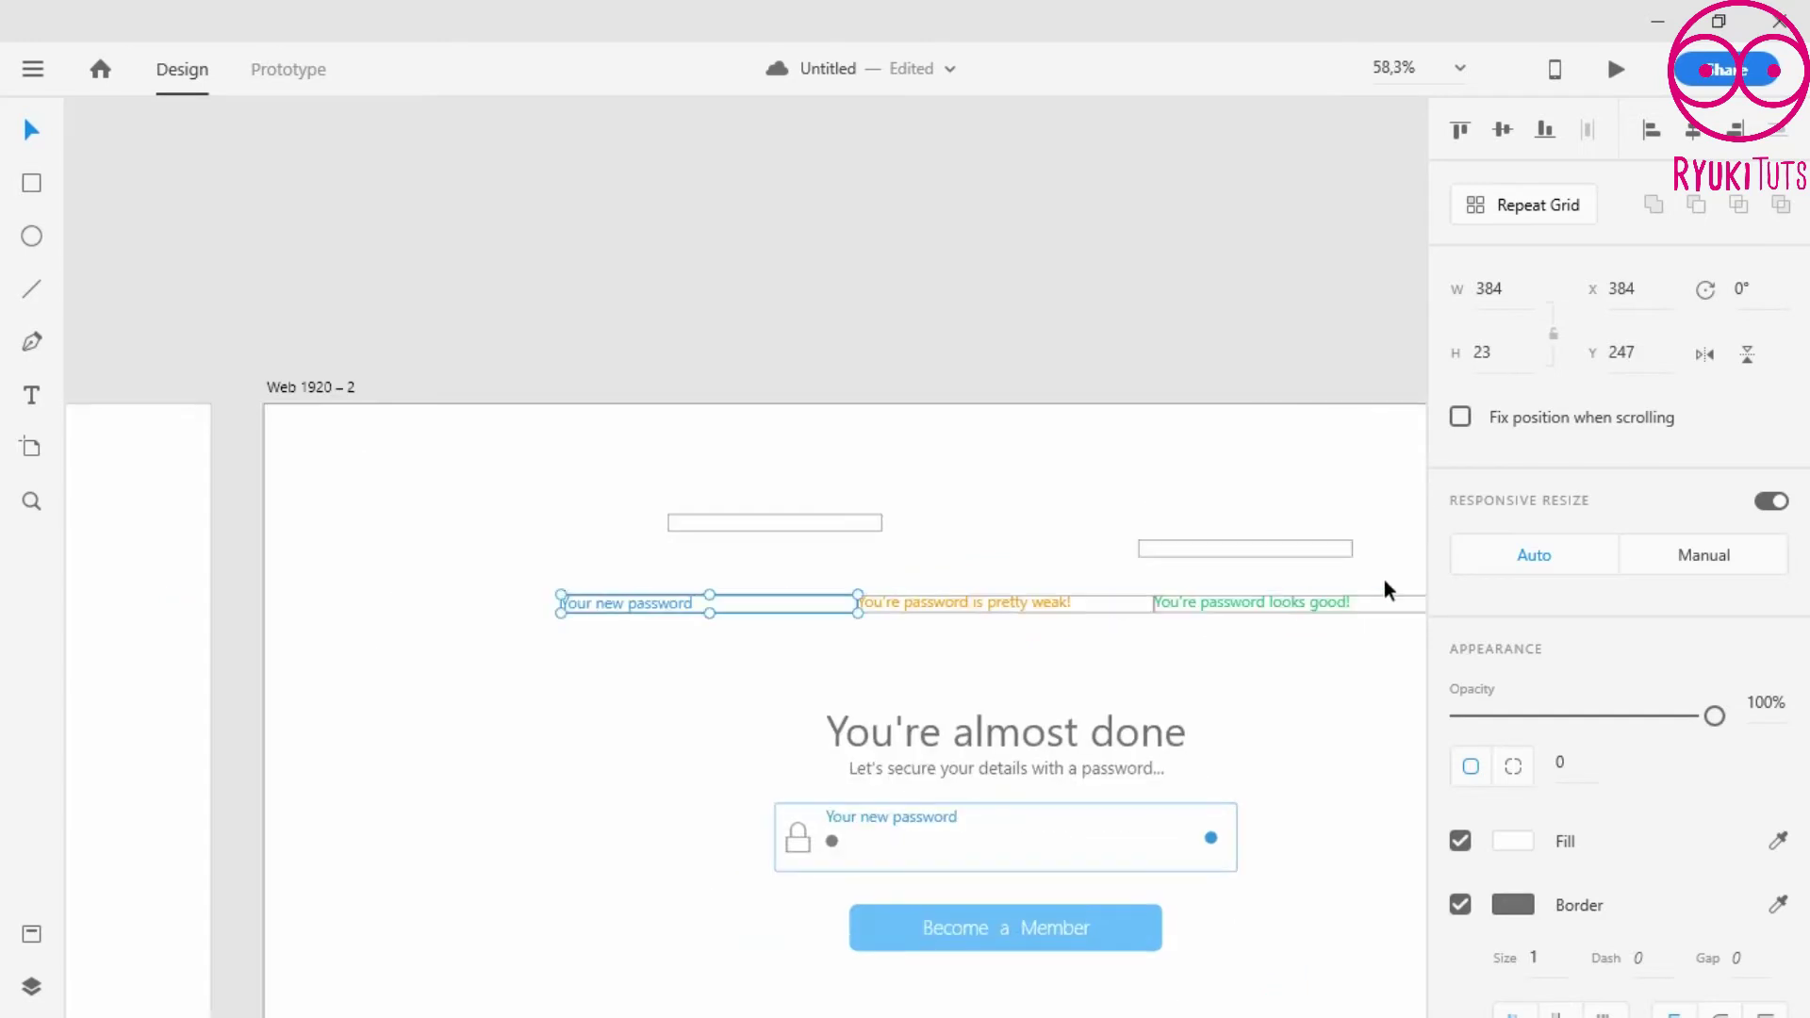
shift+click(1384, 600)
key(Delete)
- Bring the remaining middle rectangle to the front and mask the label group with it
right_click(1080, 607)
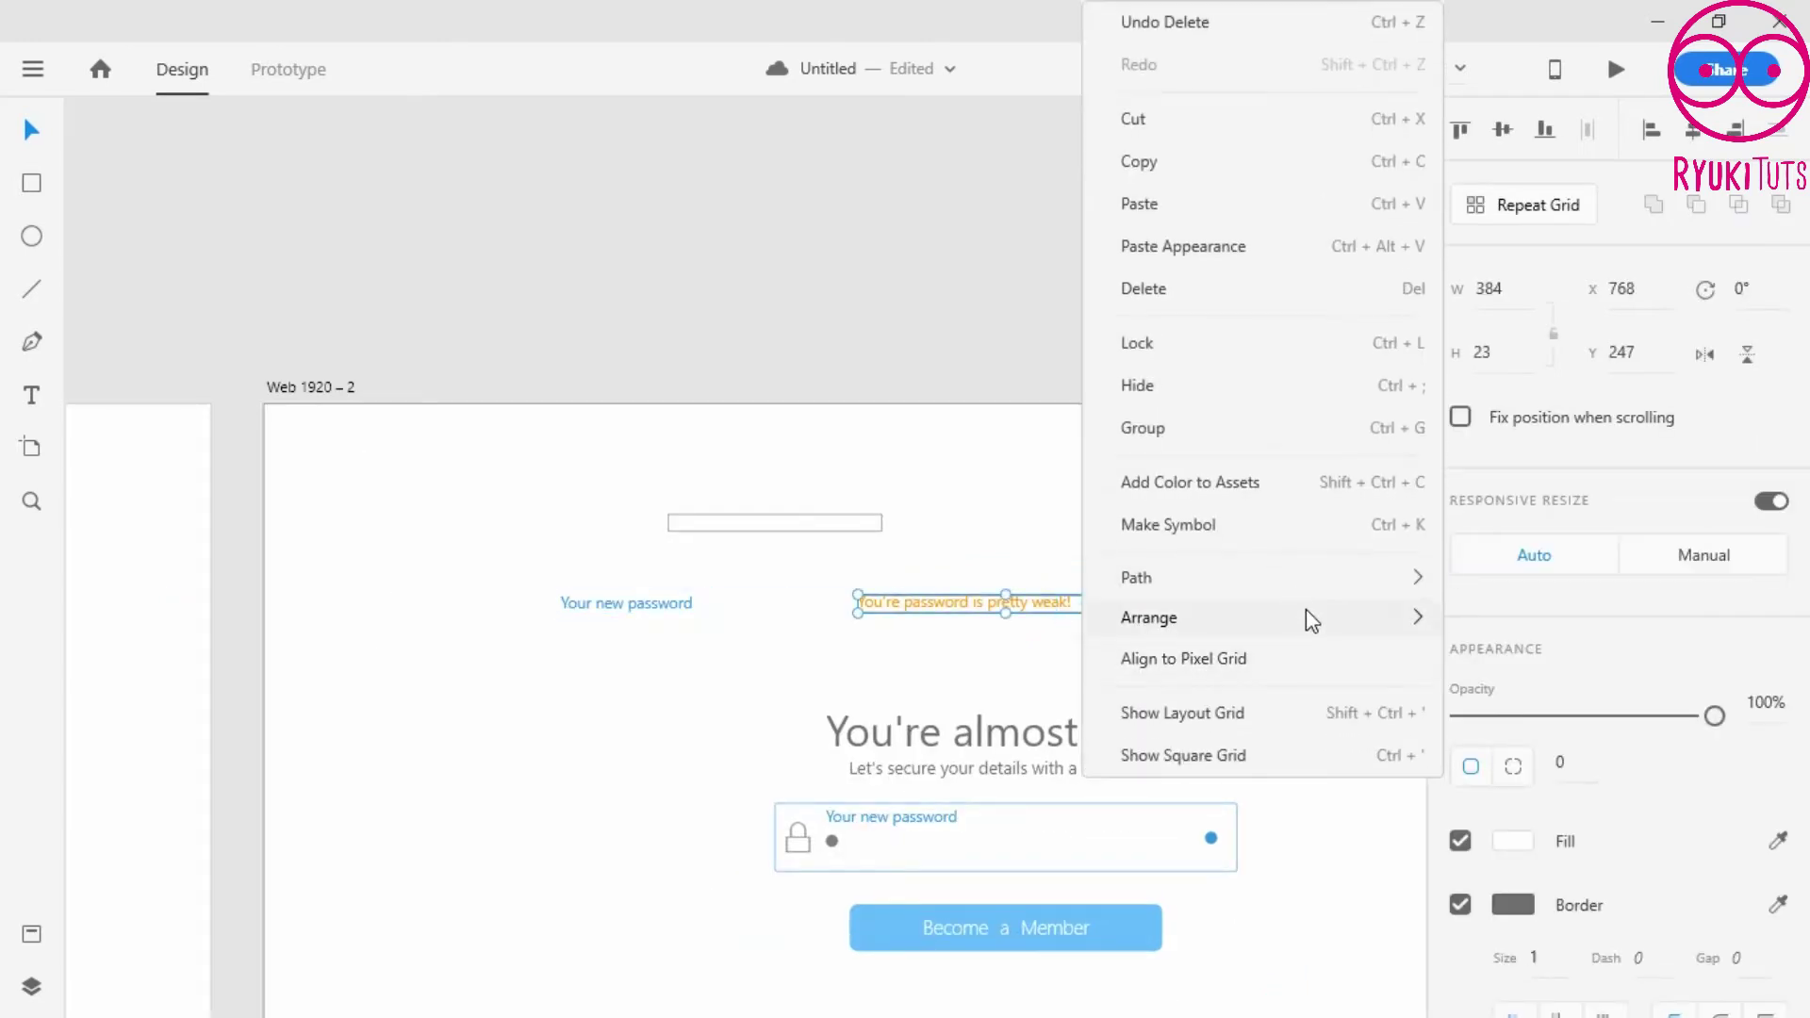
mouse_move(1305, 613)
click(1487, 614)
right_click(1091, 604)
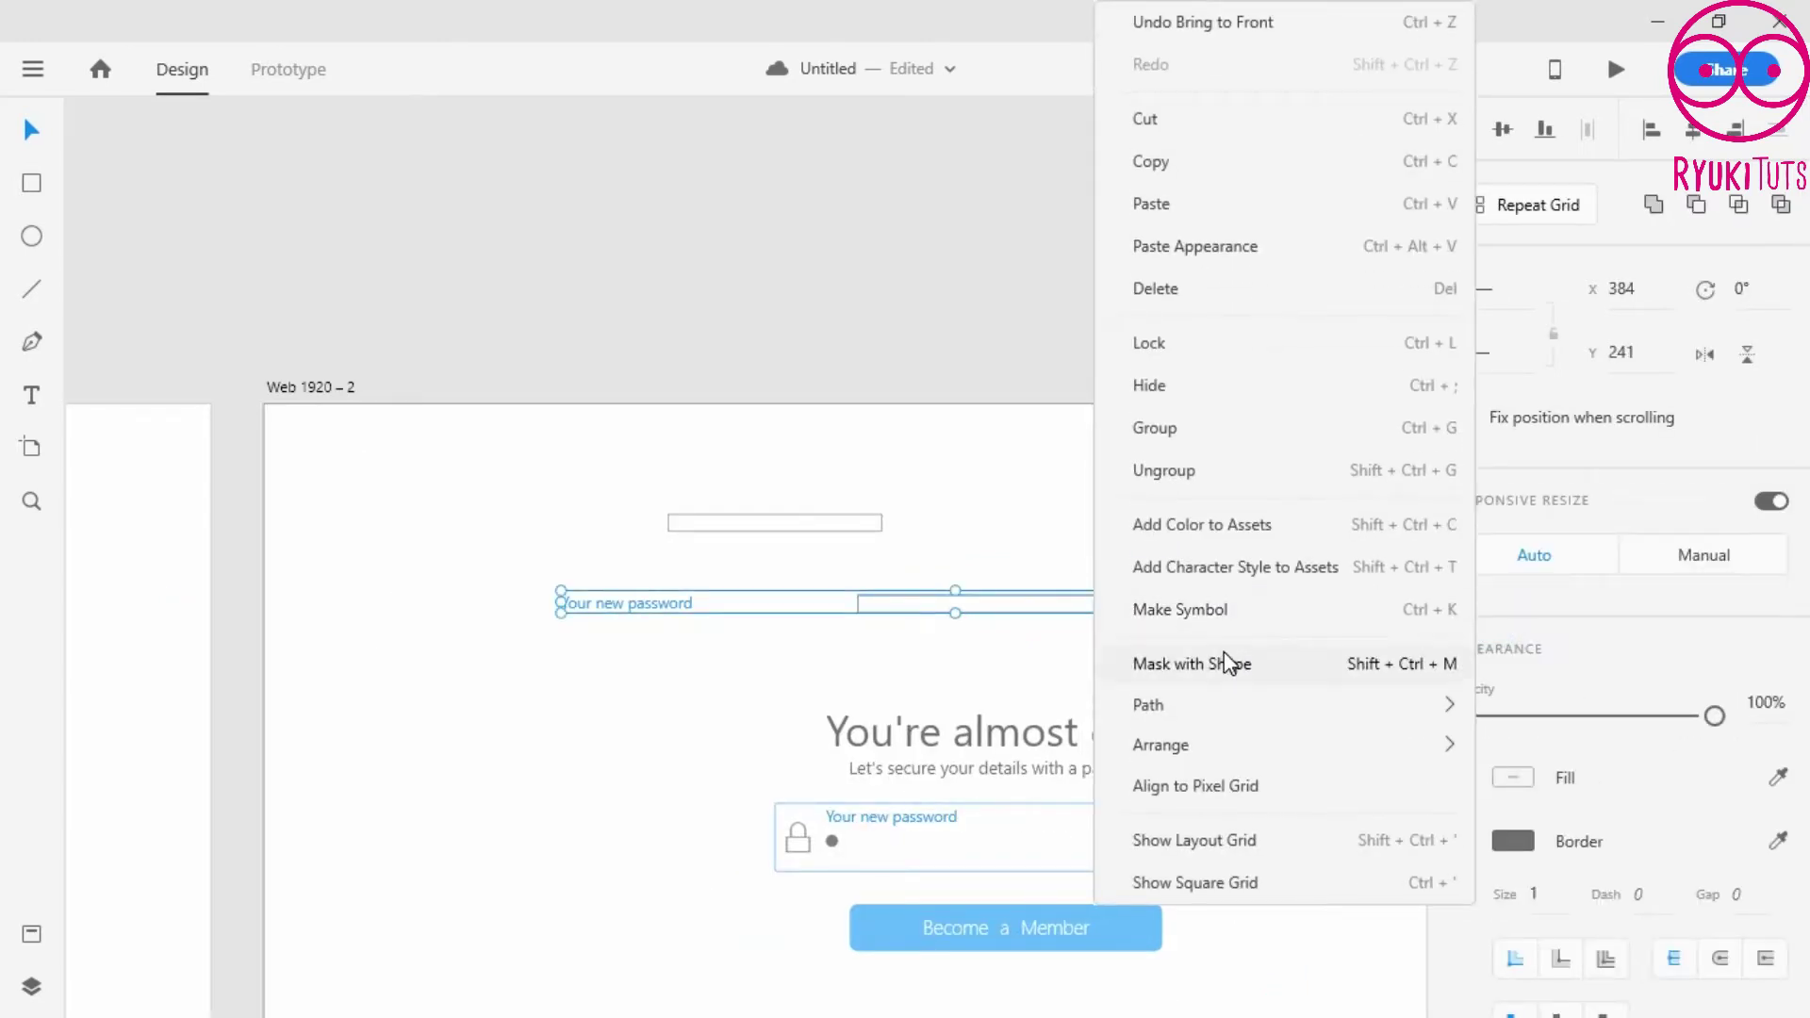
click(1225, 659)
- Slide the label group inside the mask to X 768 so the blue label fills it
click(1031, 601)
drag(1031, 602, 1329, 598)
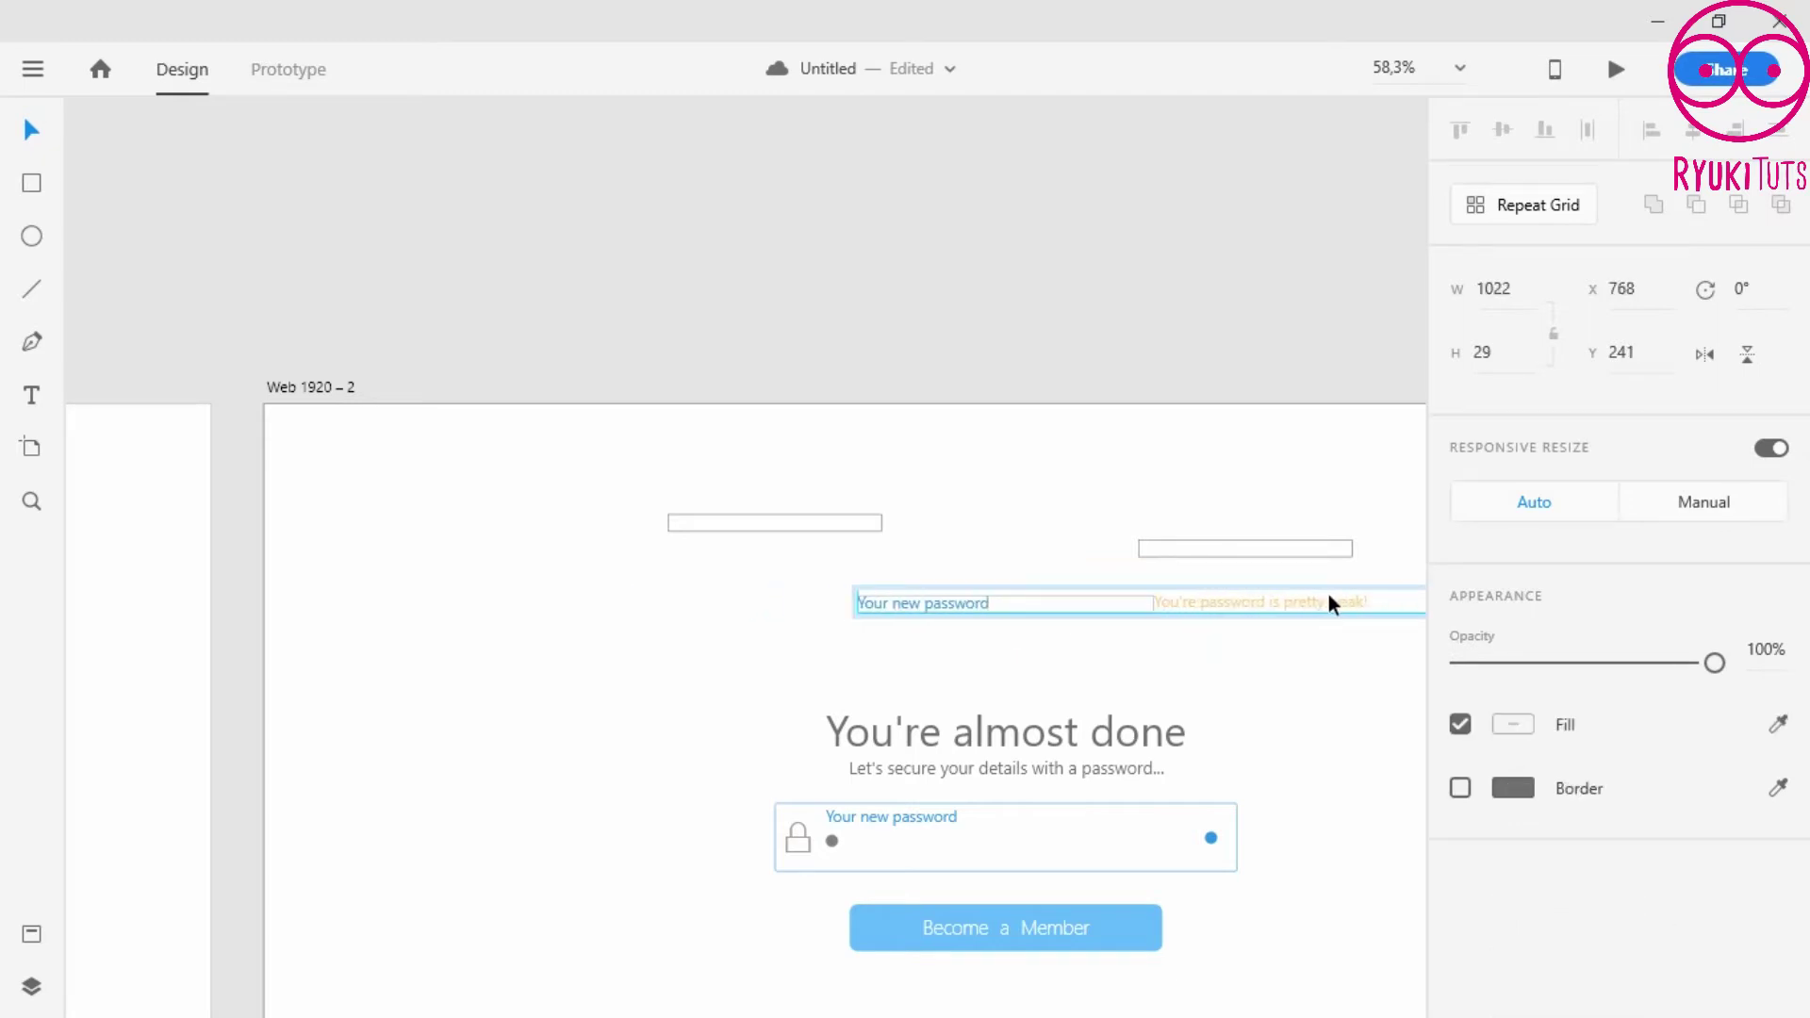
scroll(1230, 608, up, 5)
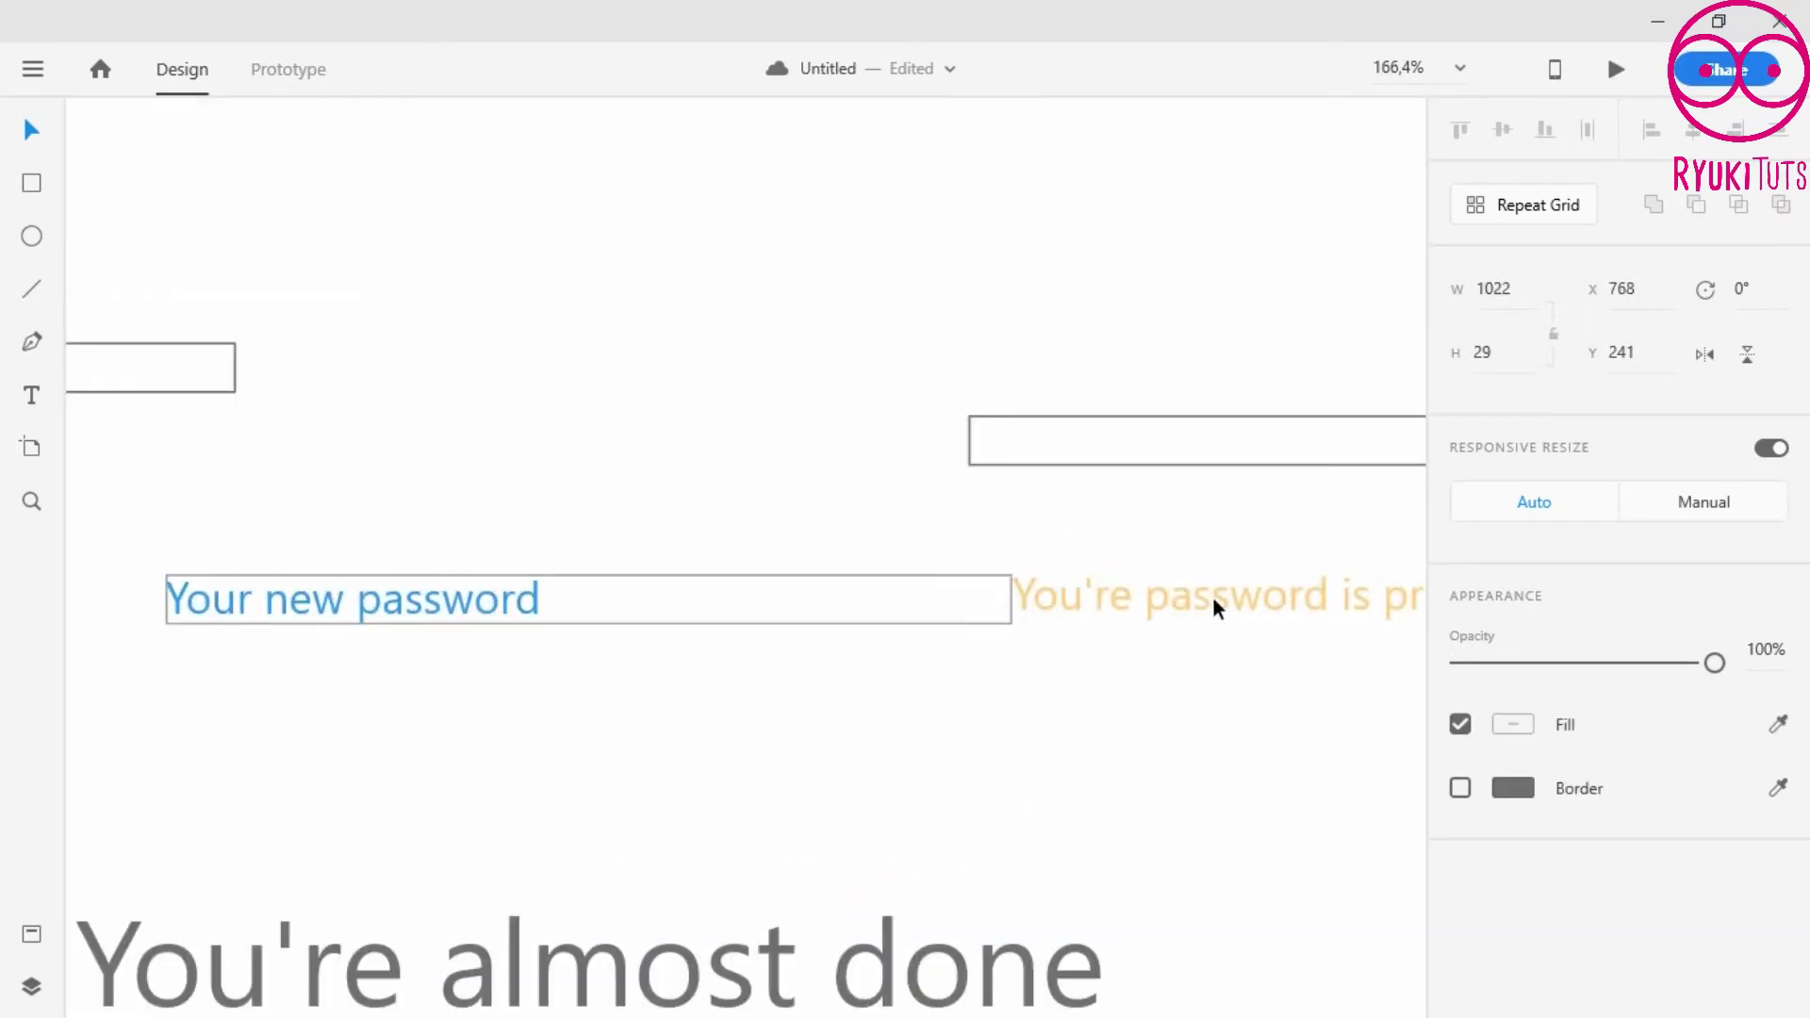
click(1071, 684)
click(500, 608)
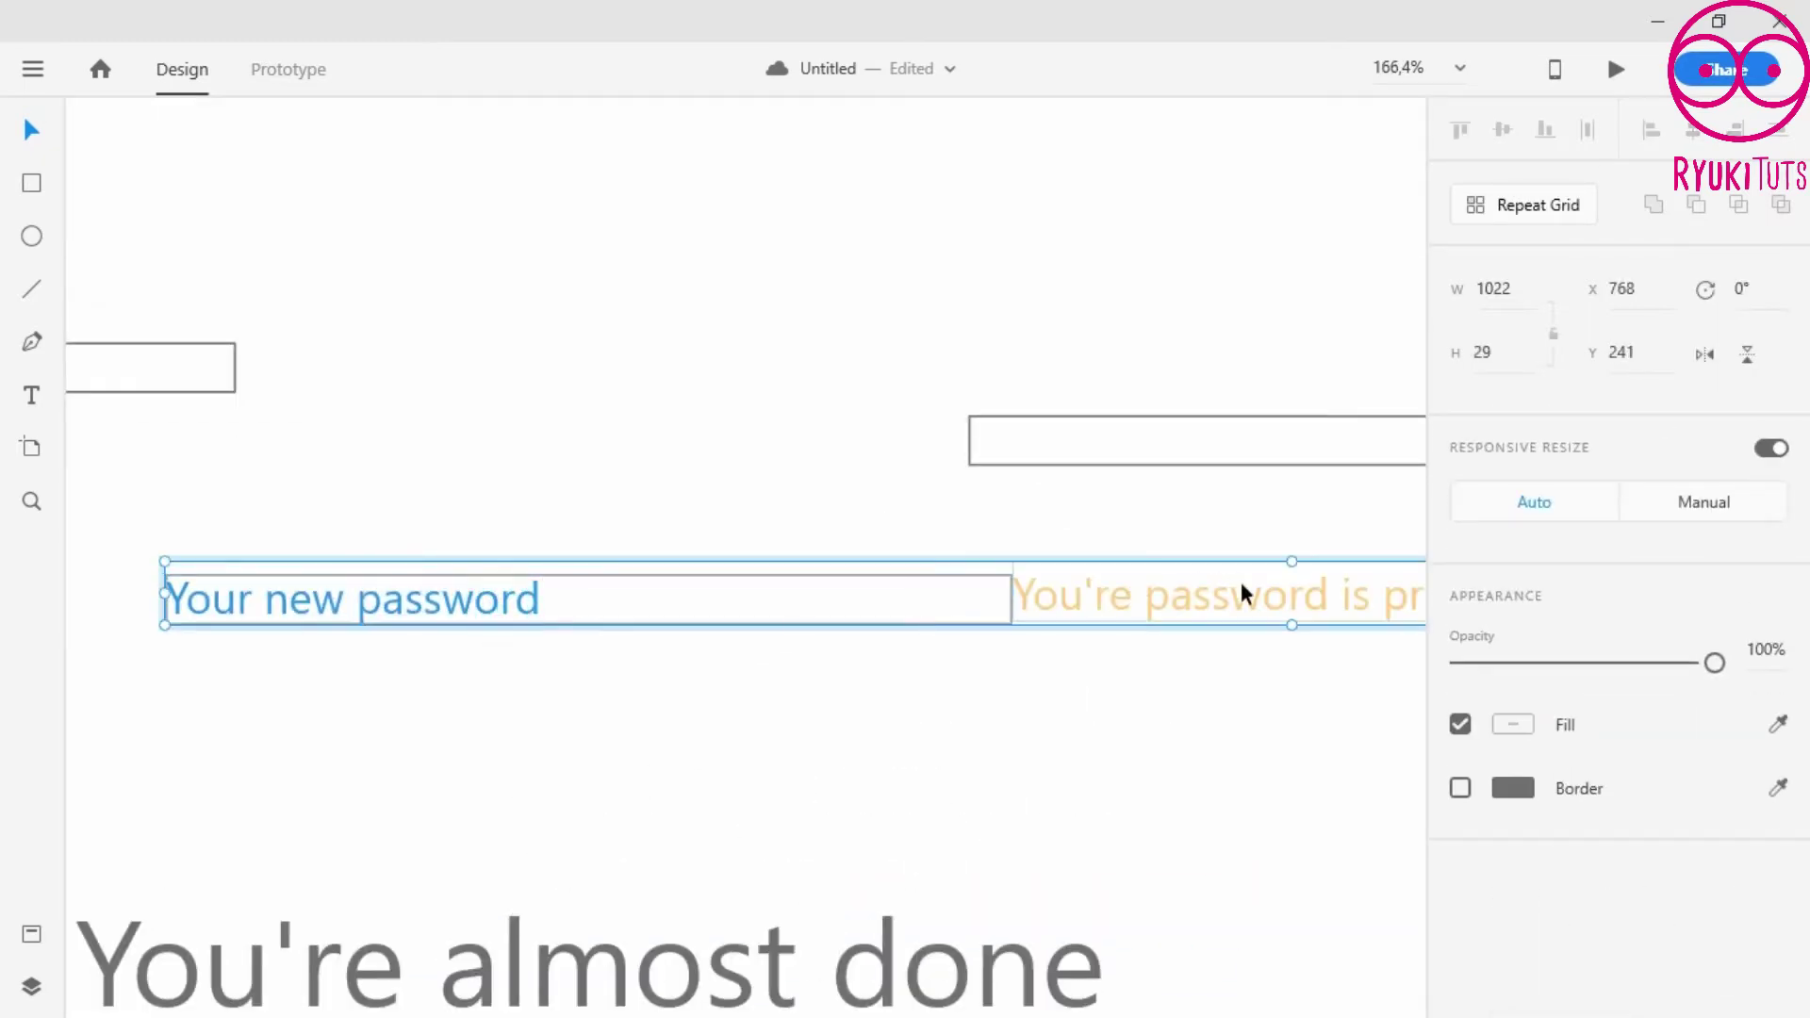
- Slide the label group through the mask past the orange label to the green one
drag(1241, 581, 398, 668)
drag(643, 611, 331, 597)
drag(939, 603, 396, 622)
click(643, 687)
click(647, 604)
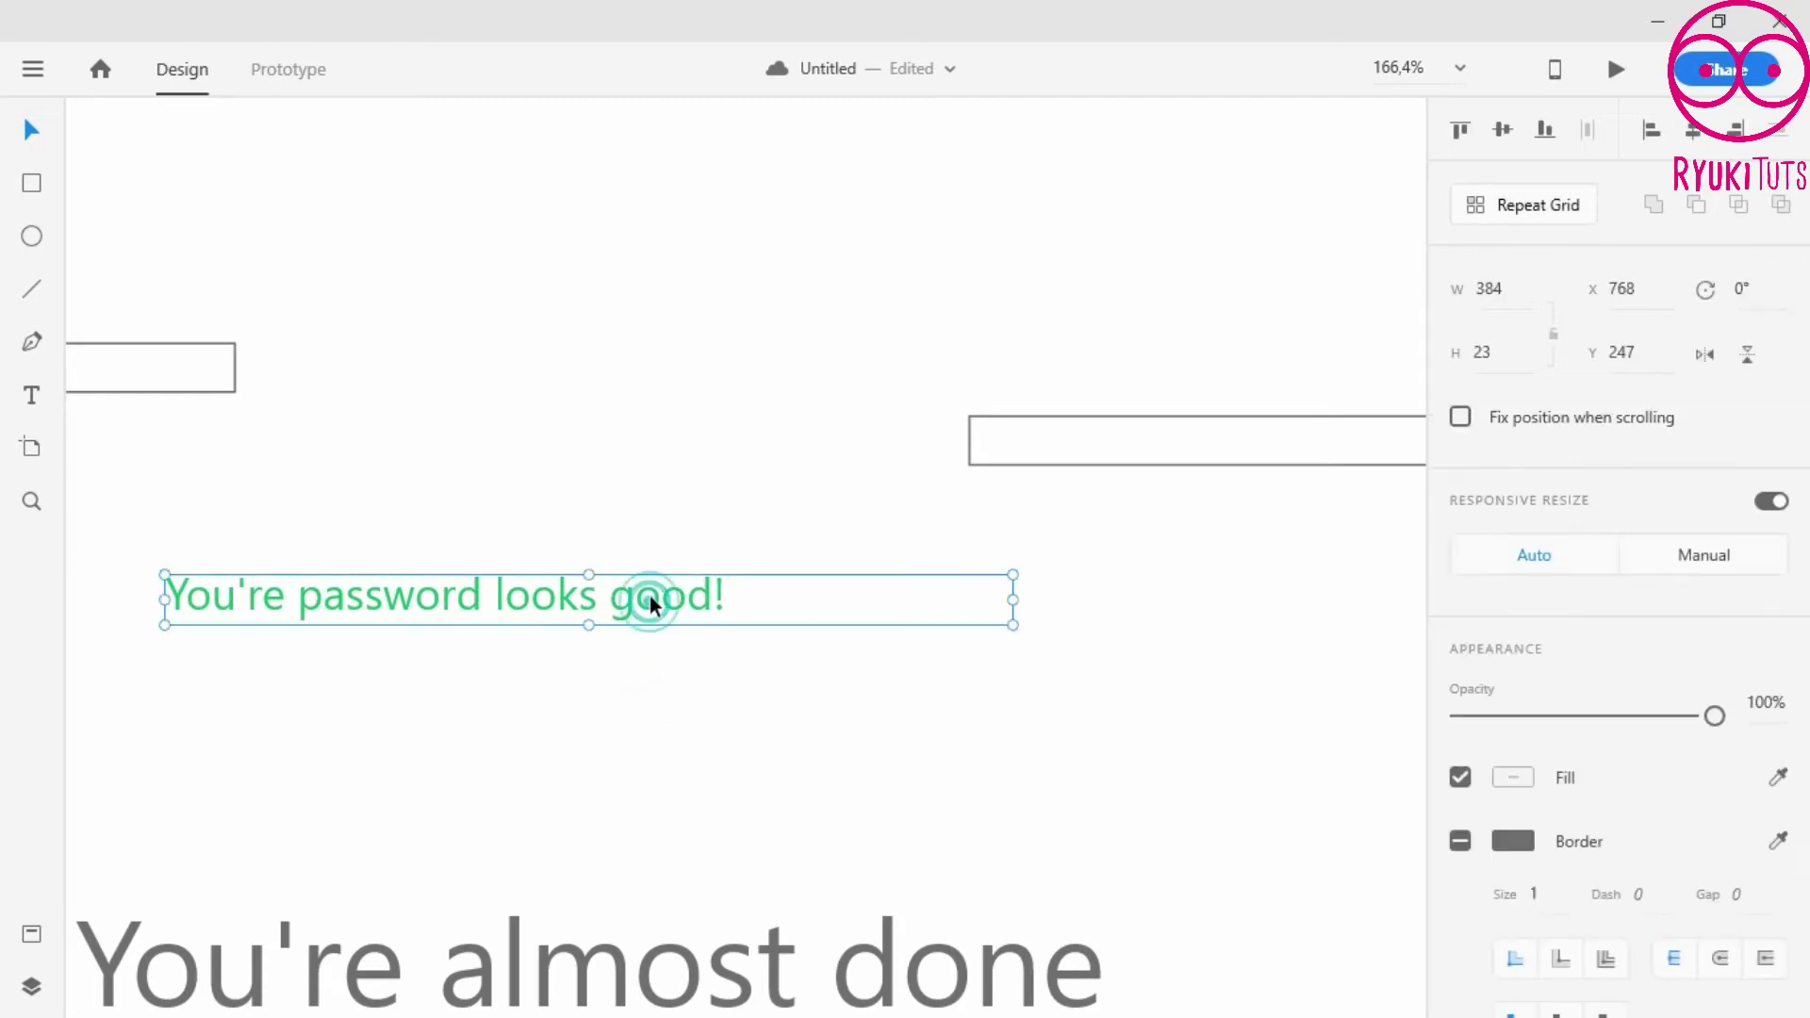
- Delete the two leftover guide rectangles above the masked label
click(1142, 451)
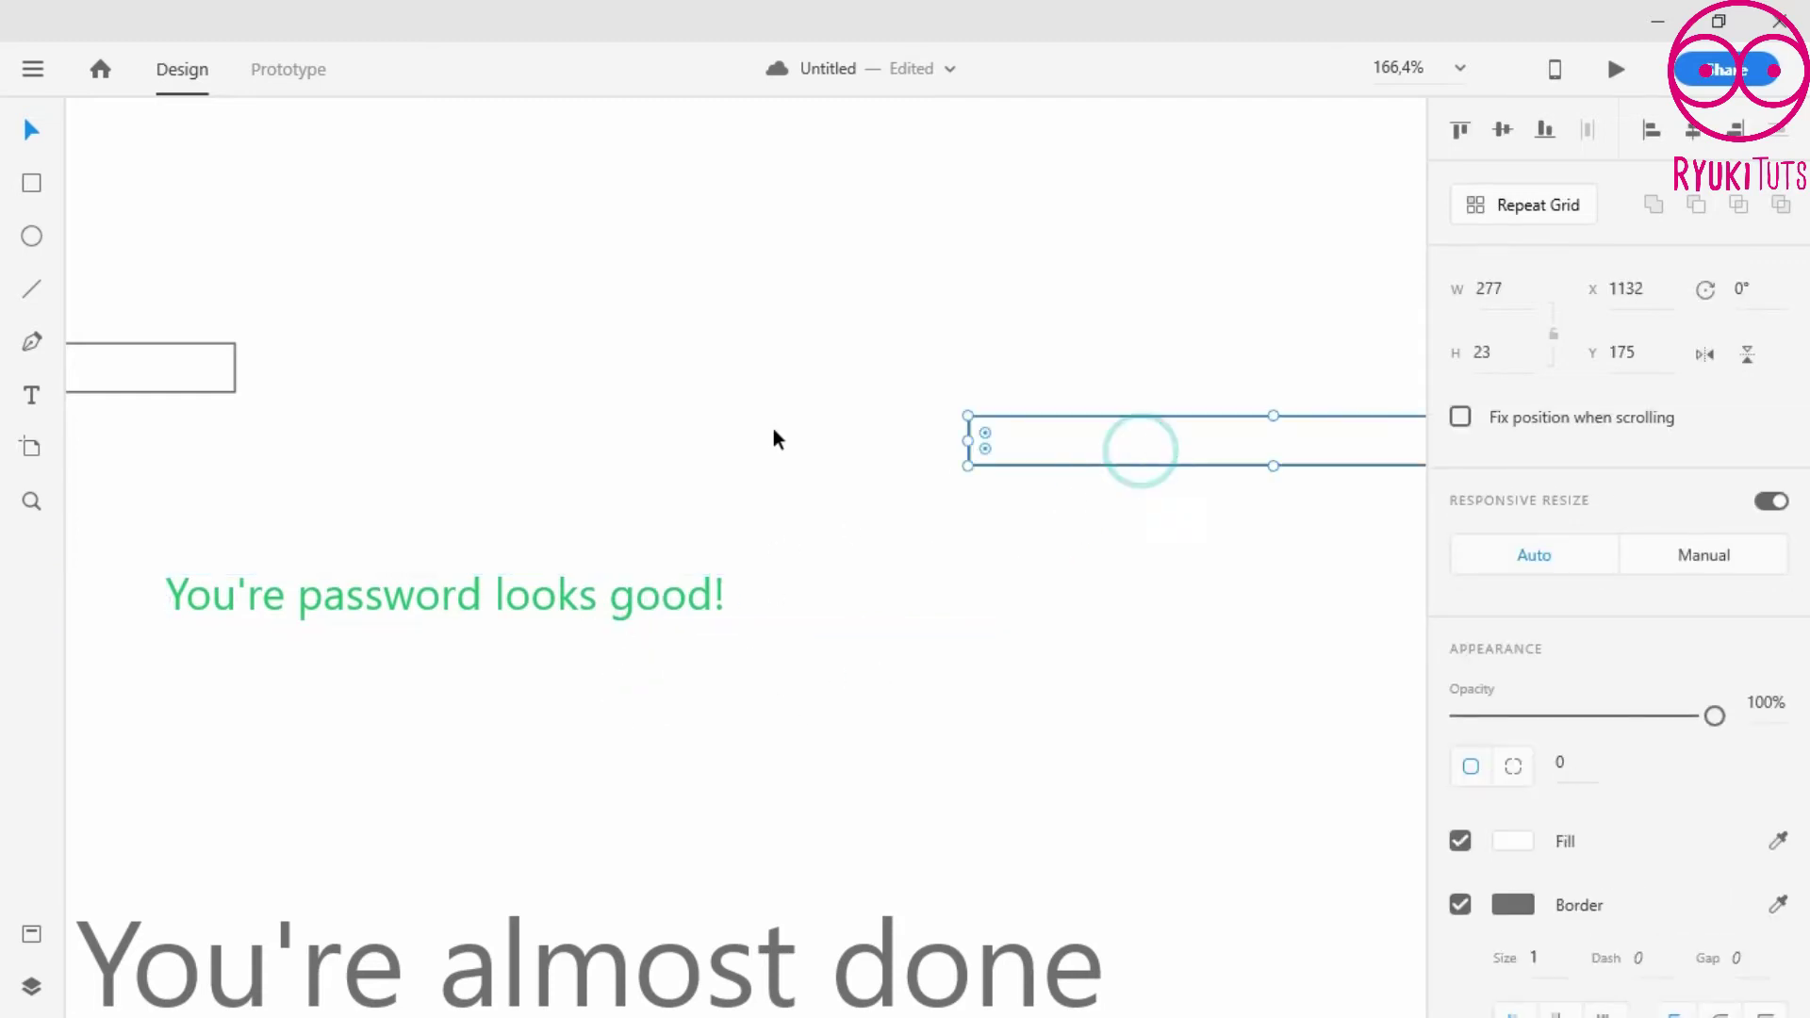
key(Delete)
click(221, 382)
key(Delete)
click(550, 529)
- Slide the masked labels back to the blue one and move the mask over the password field's label at X 727, Y 522
scroll(425, 557, down, 5)
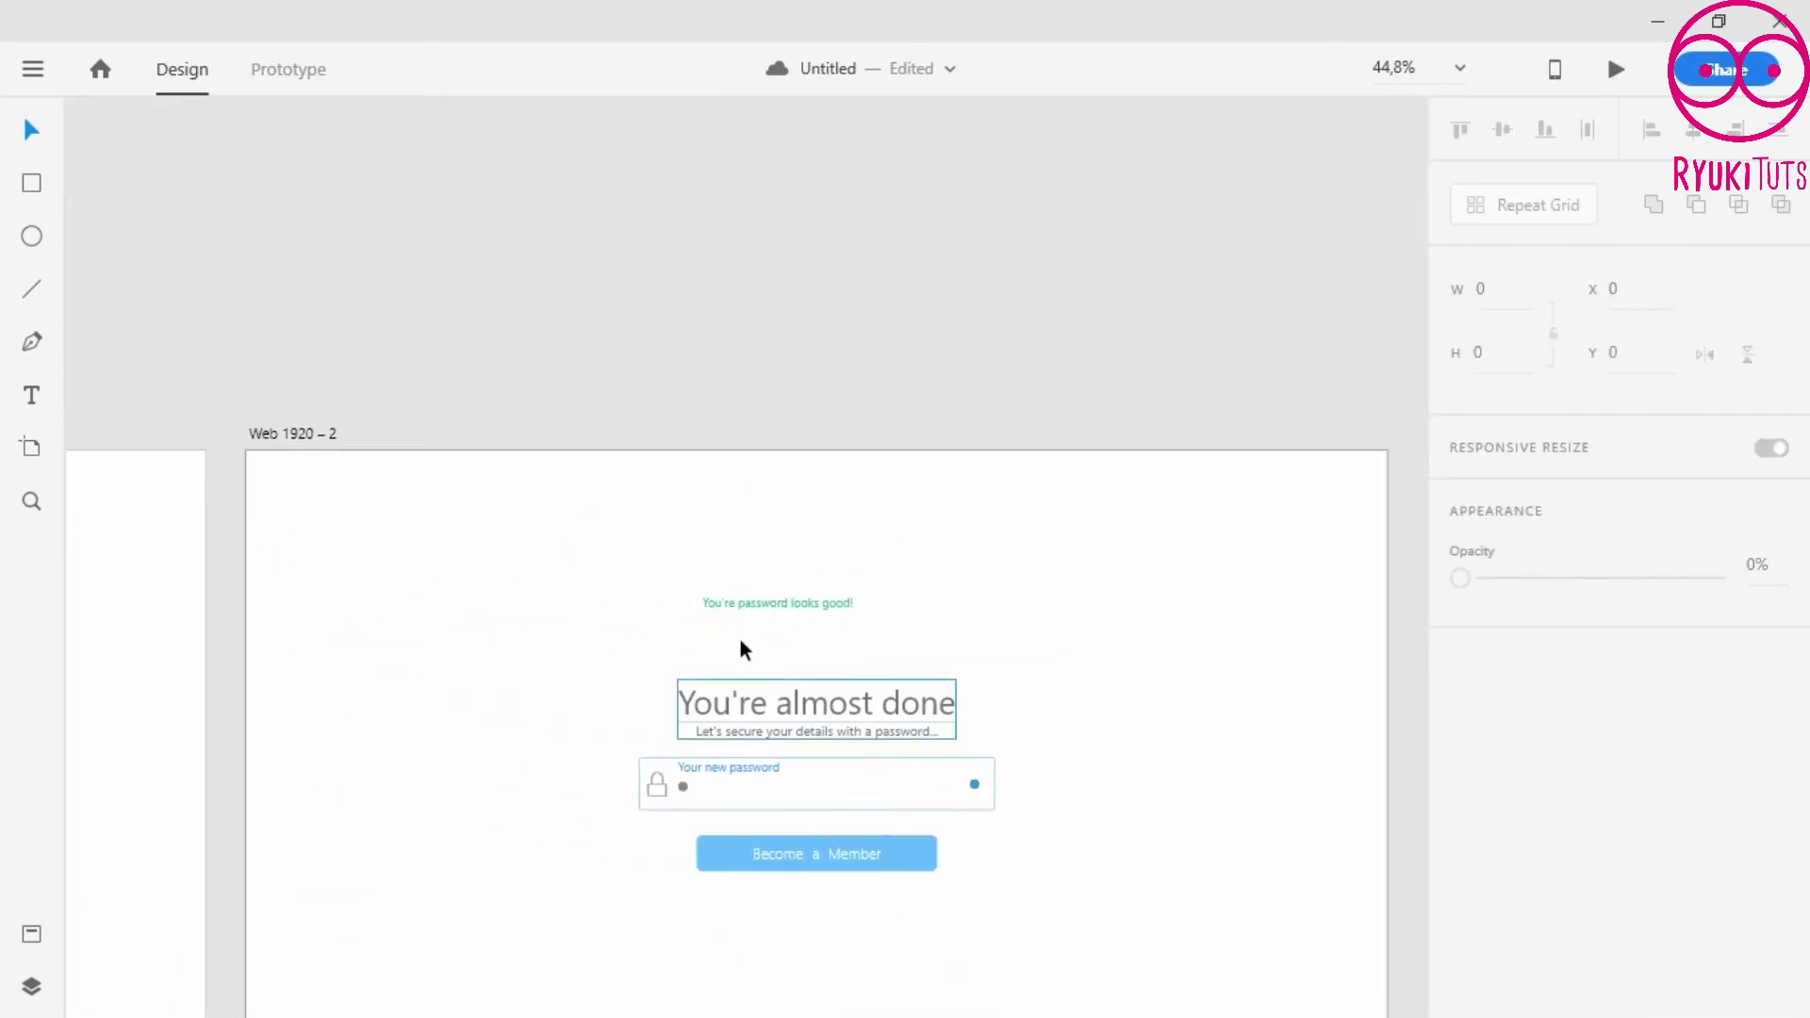
click(741, 603)
drag(749, 604, 1214, 586)
drag(779, 607, 756, 787)
scroll(715, 765, up, 5)
click(755, 858)
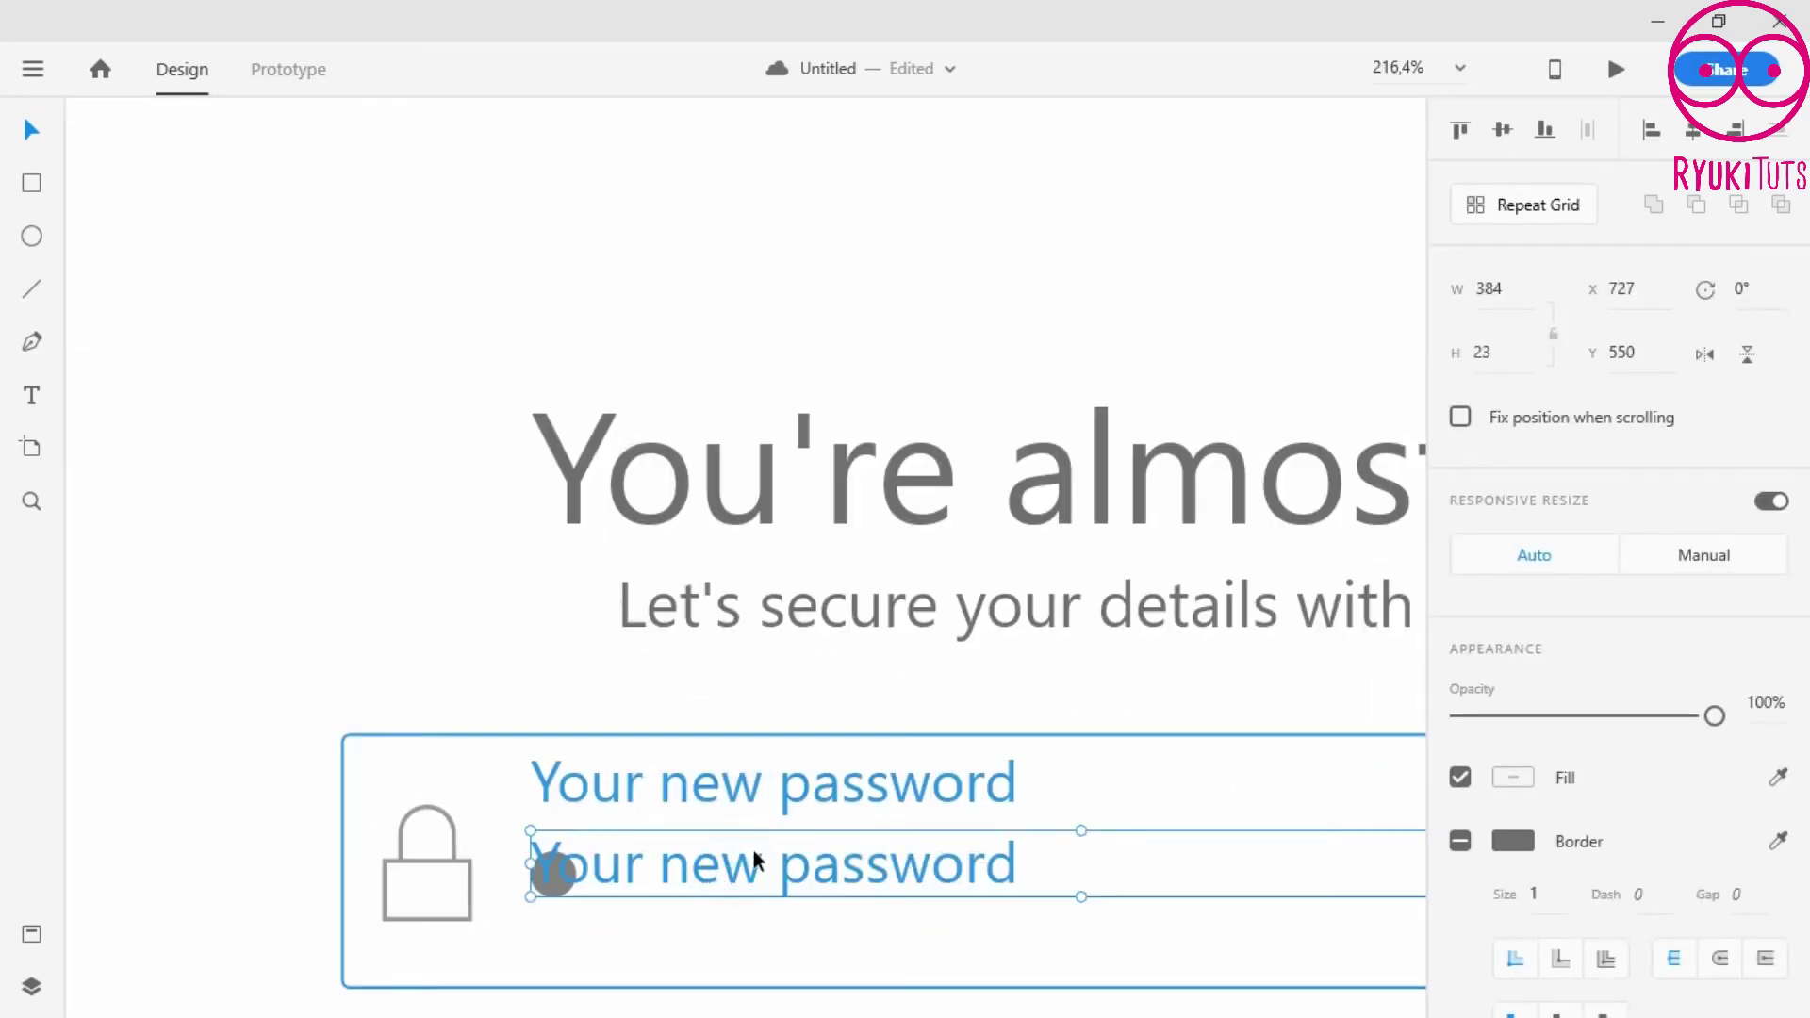
drag(759, 858, 749, 789)
click(434, 662)
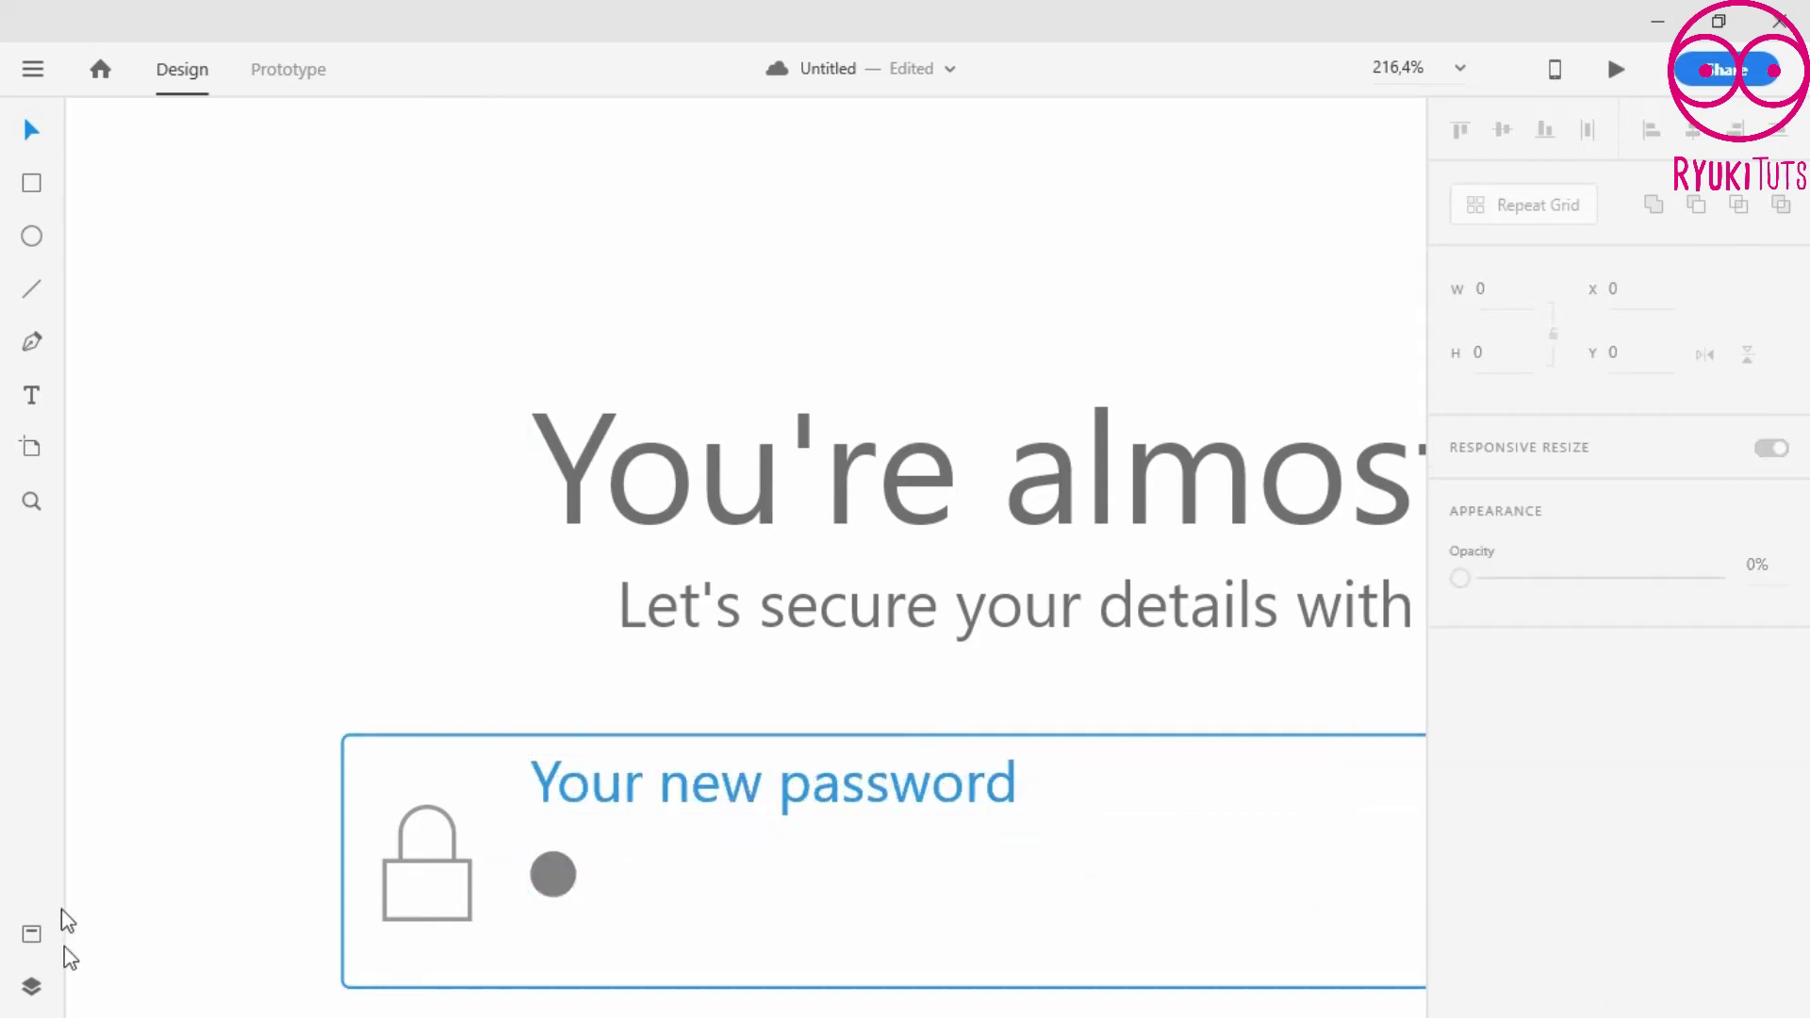
- Delete the original "Your new password" text layer from artboard Web 1920 – 2
click(34, 981)
click(179, 358)
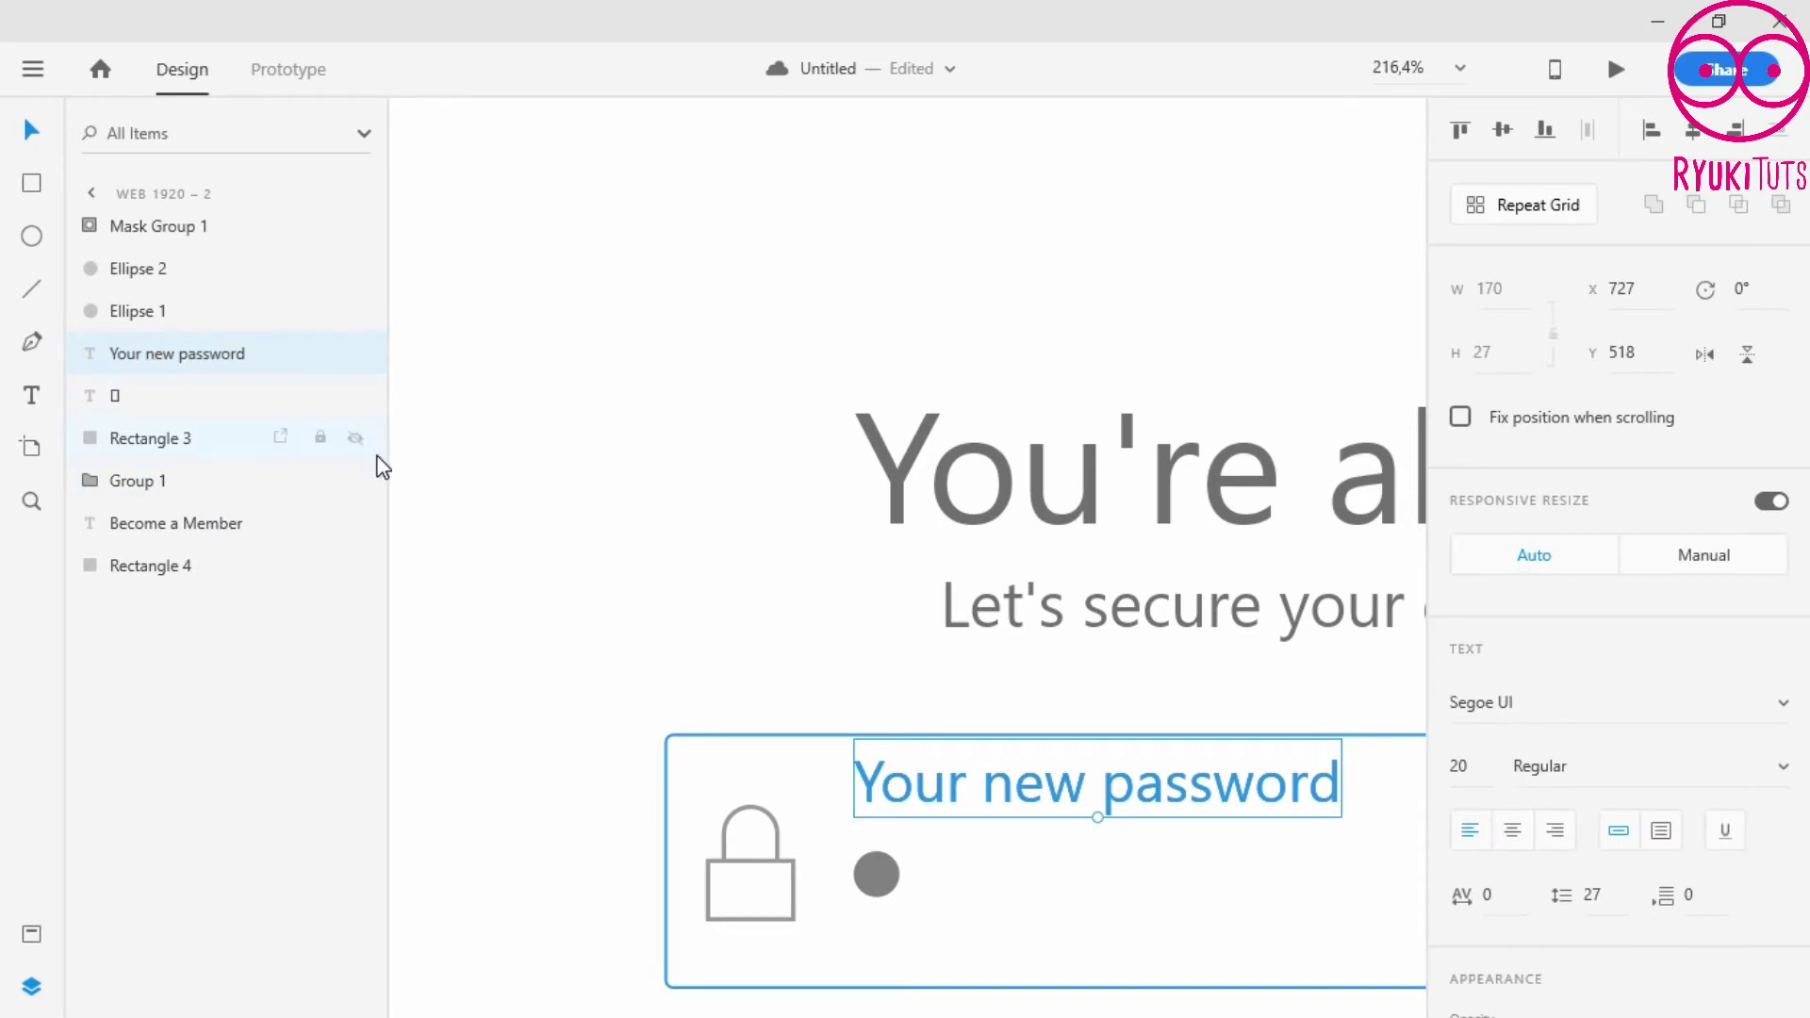
key(Delete)
- Copy the masked label into artboard Web 1920 – 3 and delete its original "Your new password" text layer
click(90, 193)
key(ctrl+0)
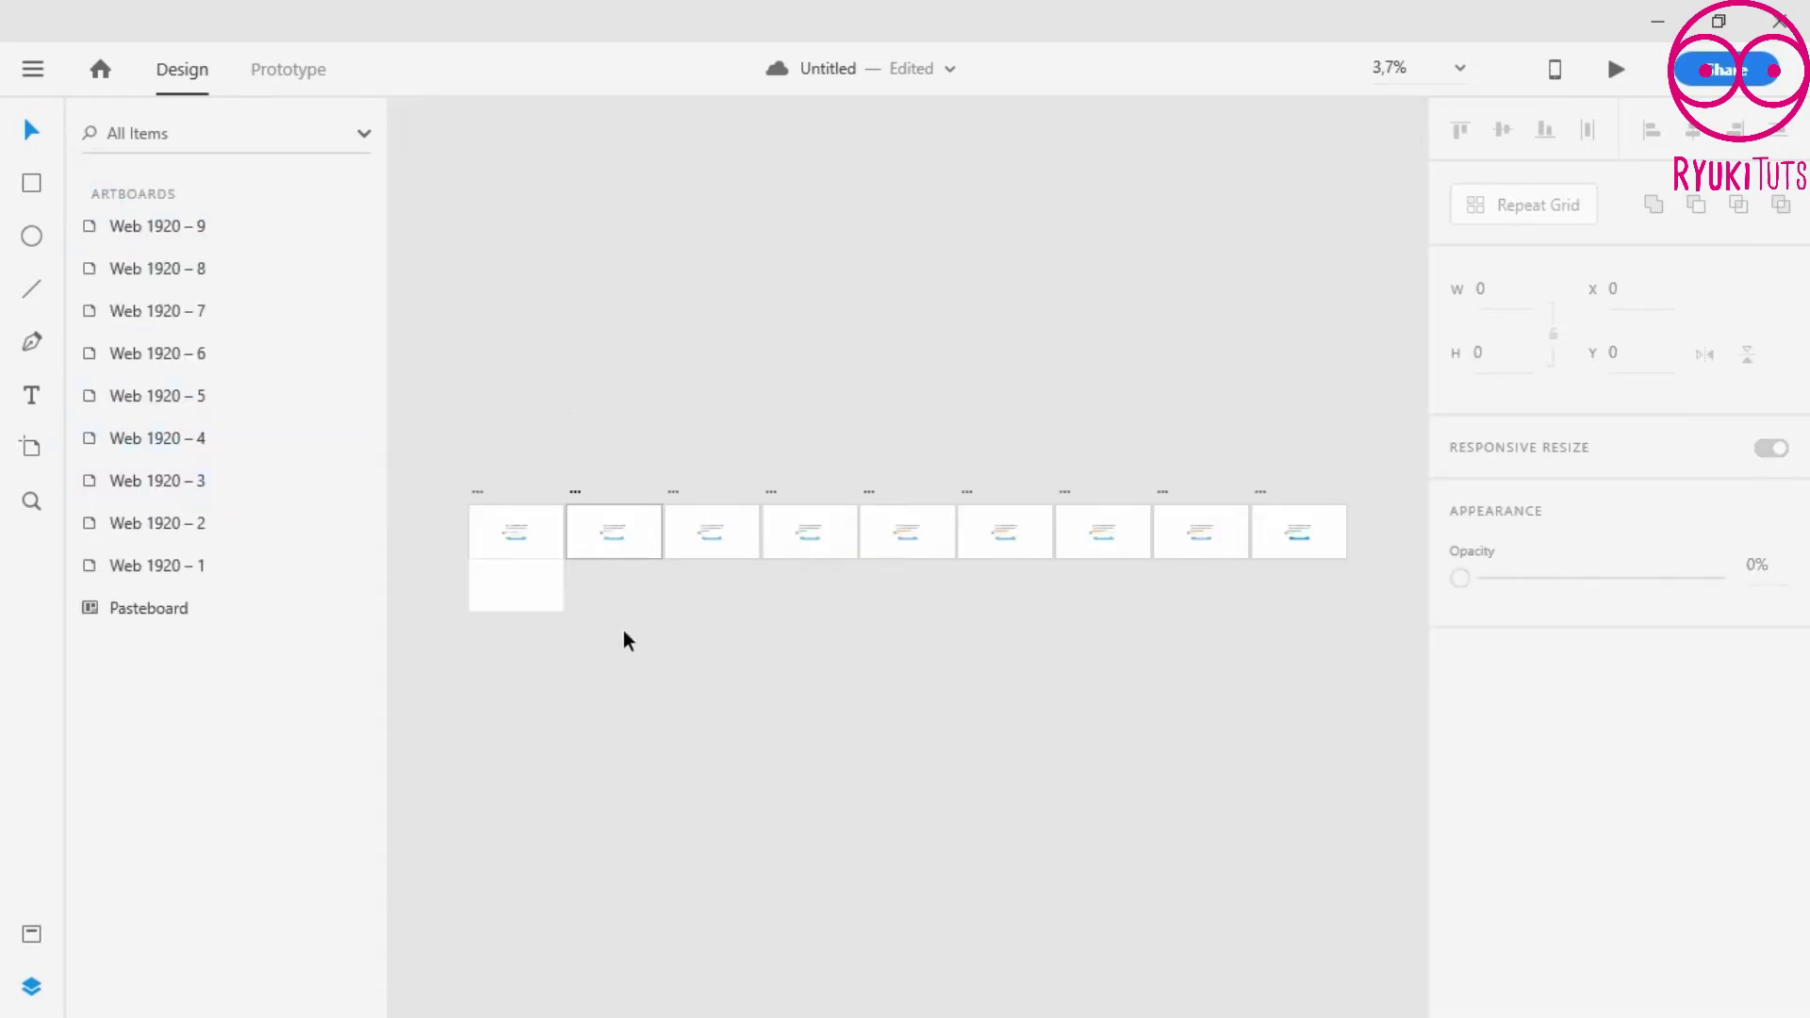
scroll(630, 535, up, 5)
click(557, 577)
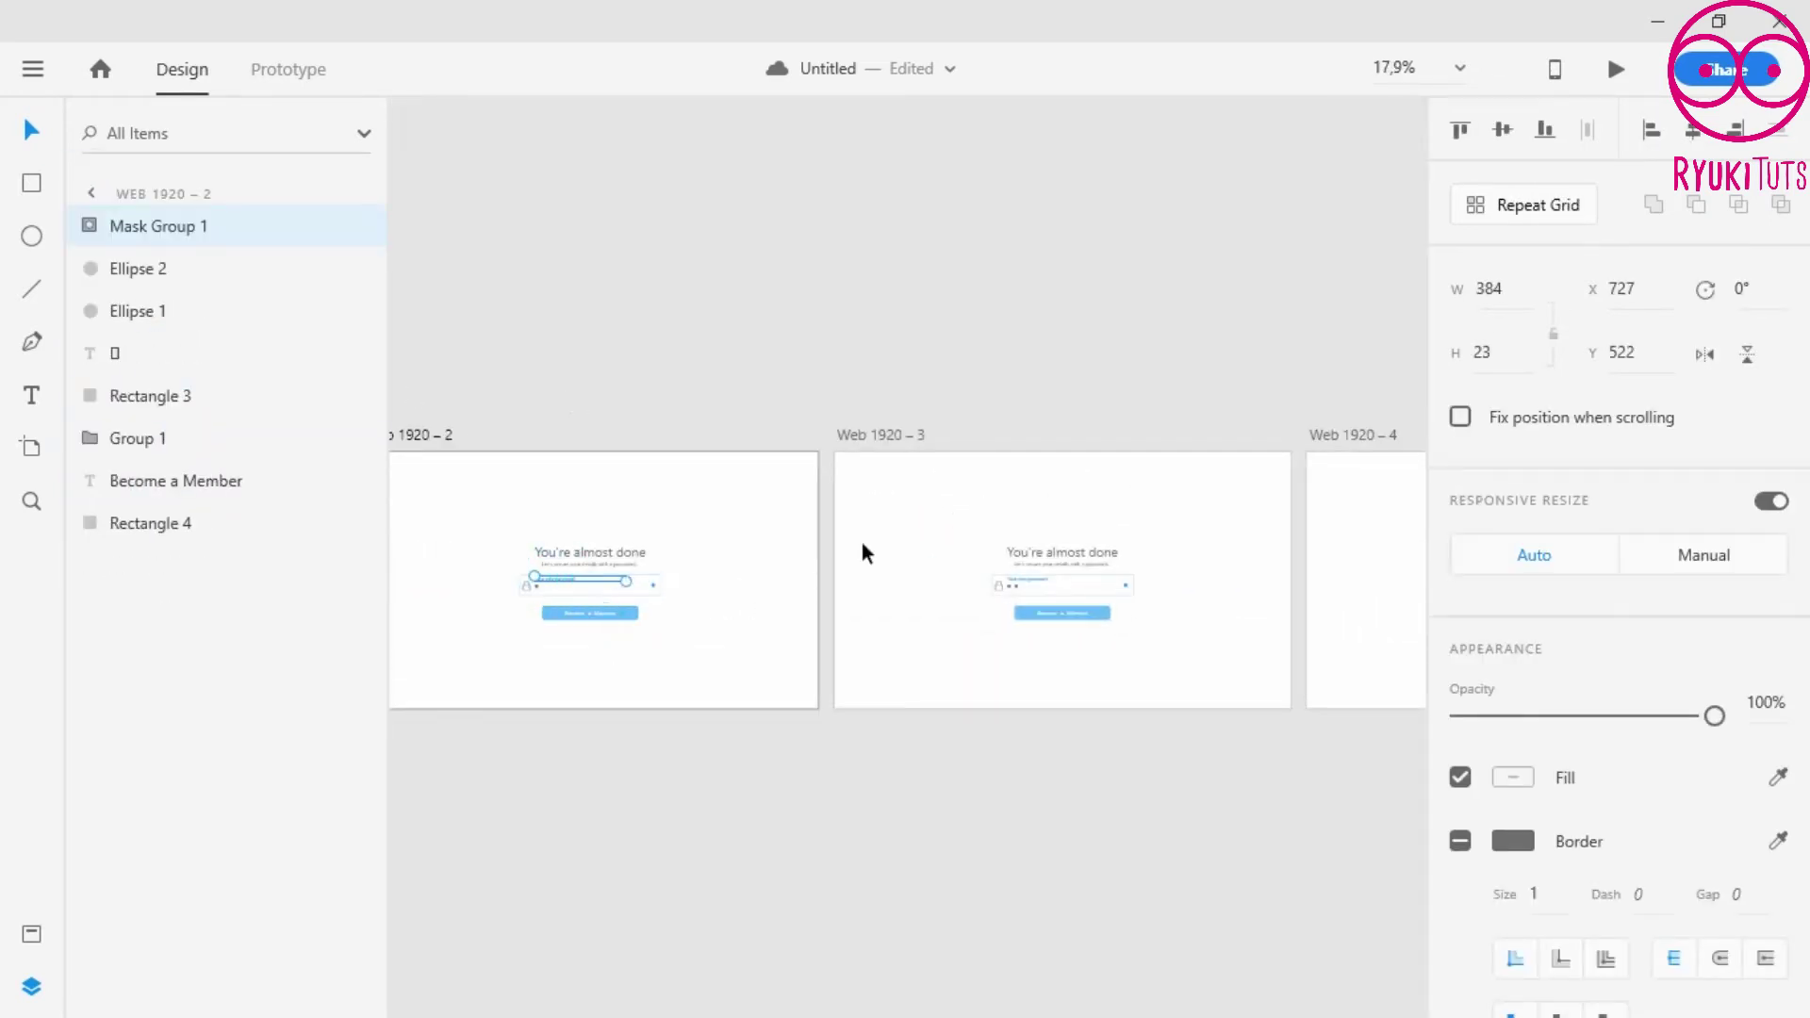
click(884, 435)
key(ctrl+v)
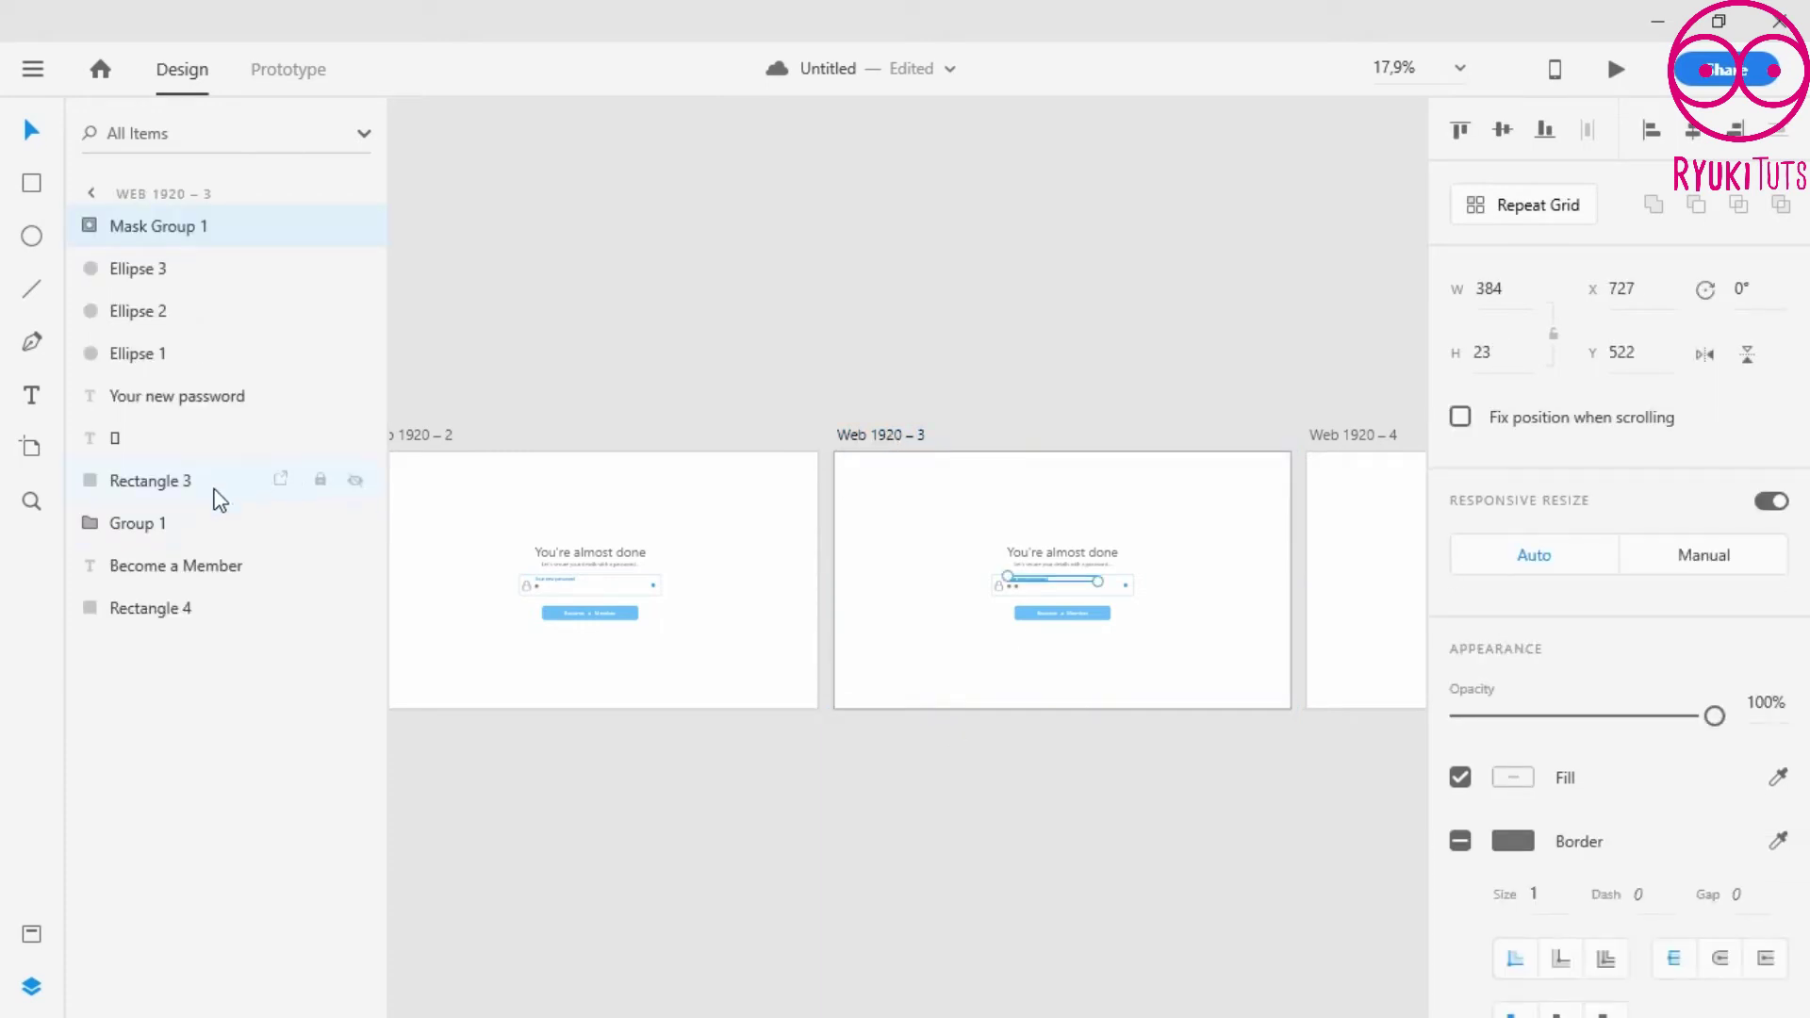
click(202, 398)
key(Delete)
click(1348, 422)
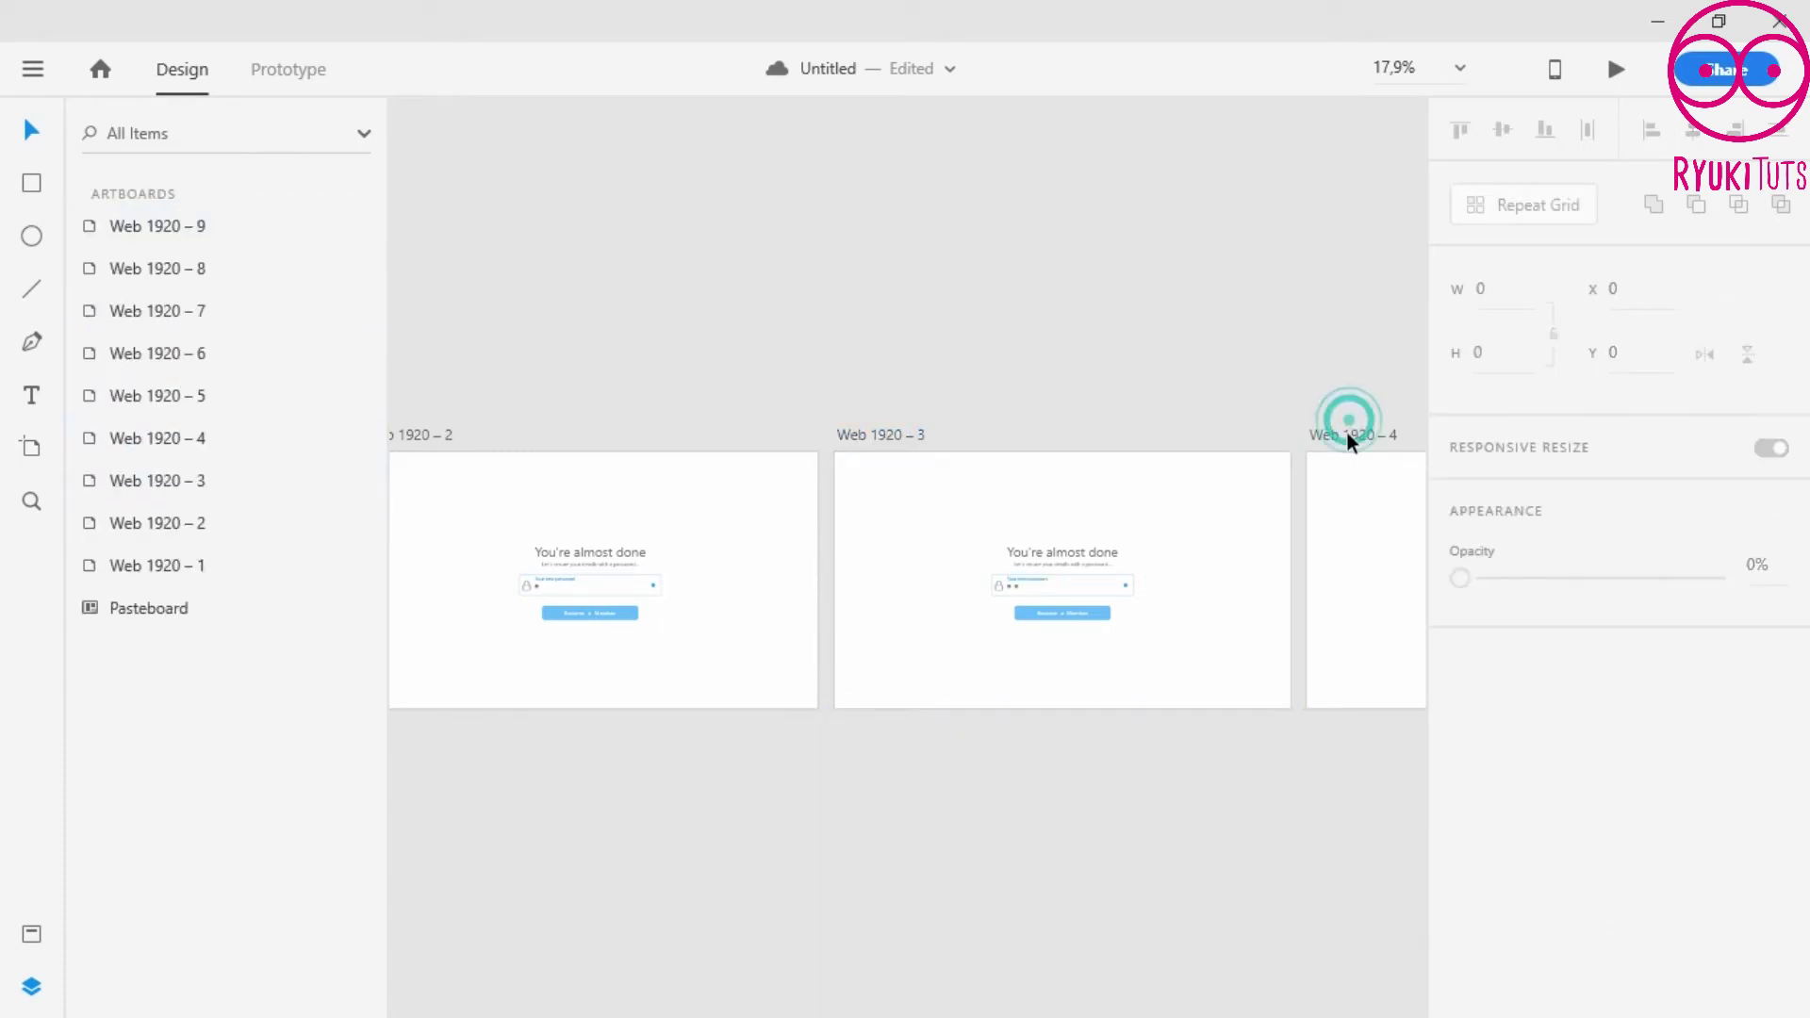
key(ctrl+v)
drag(1184, 740, 647, 796)
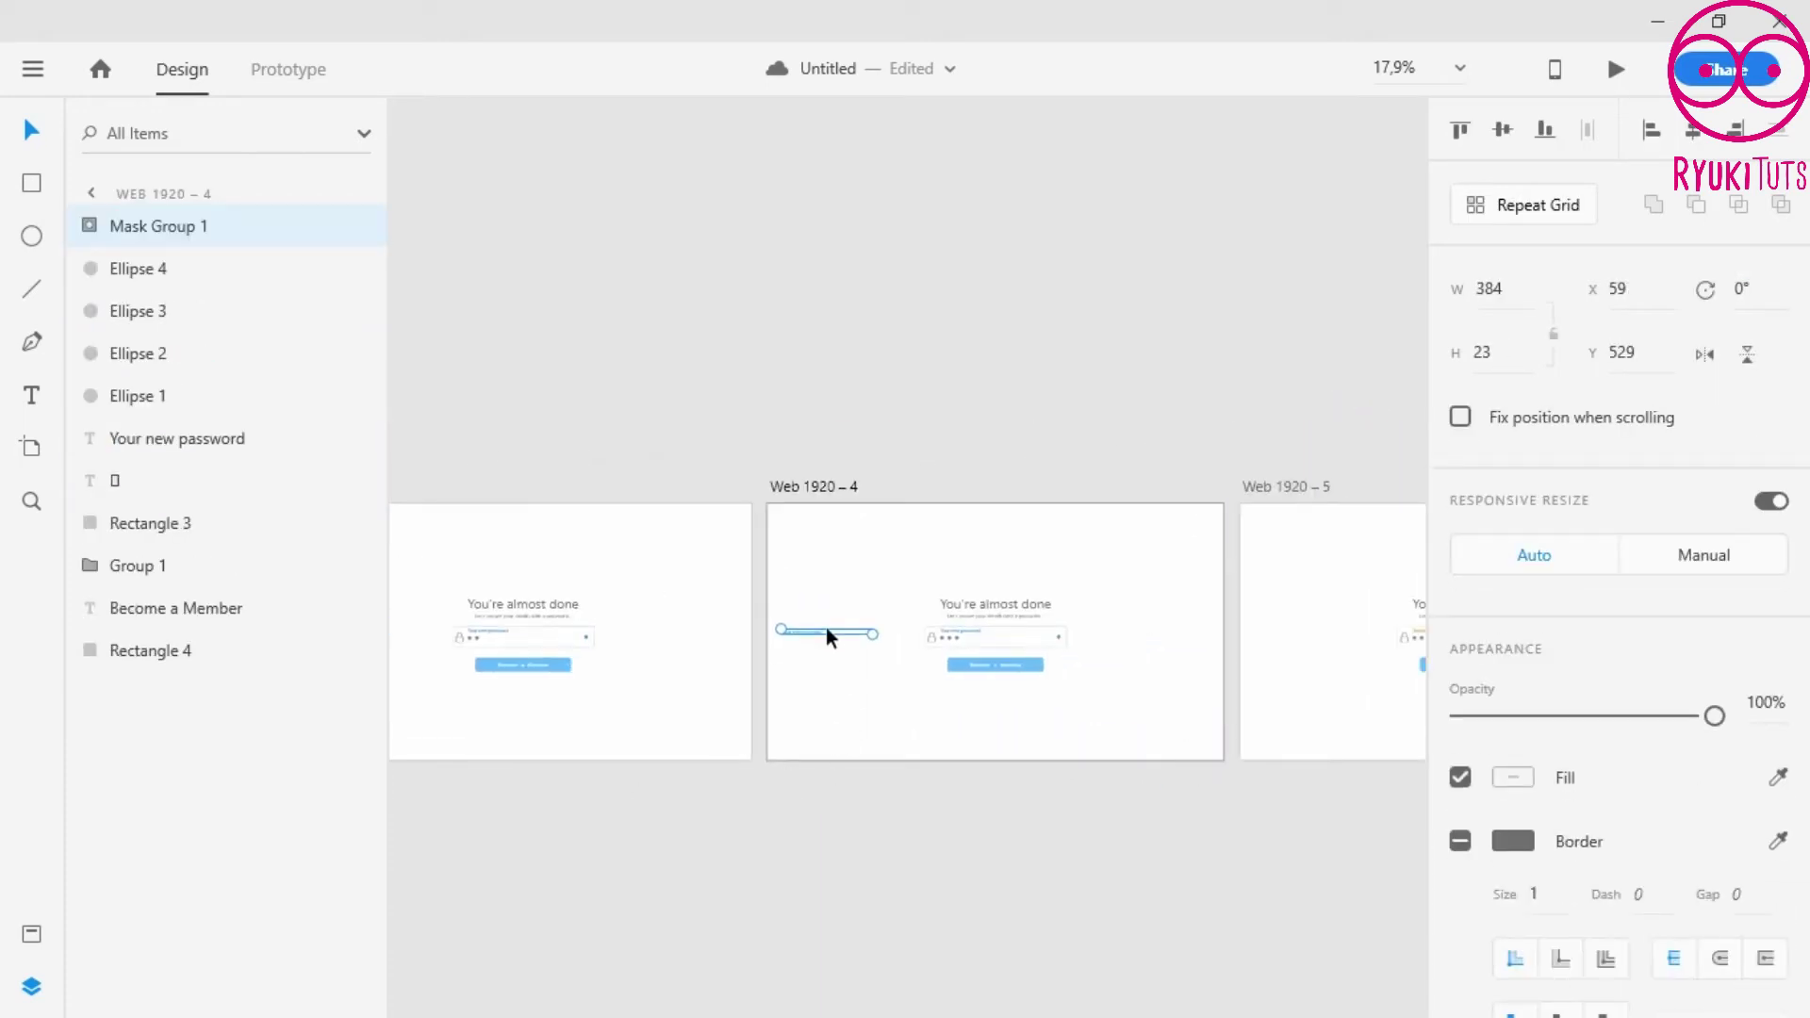
key(Delete)
- Paste the masked label into artboard Web 1920 – 4 and delete its original "Your new password" text layer
click(816, 487)
key(ctrl+v)
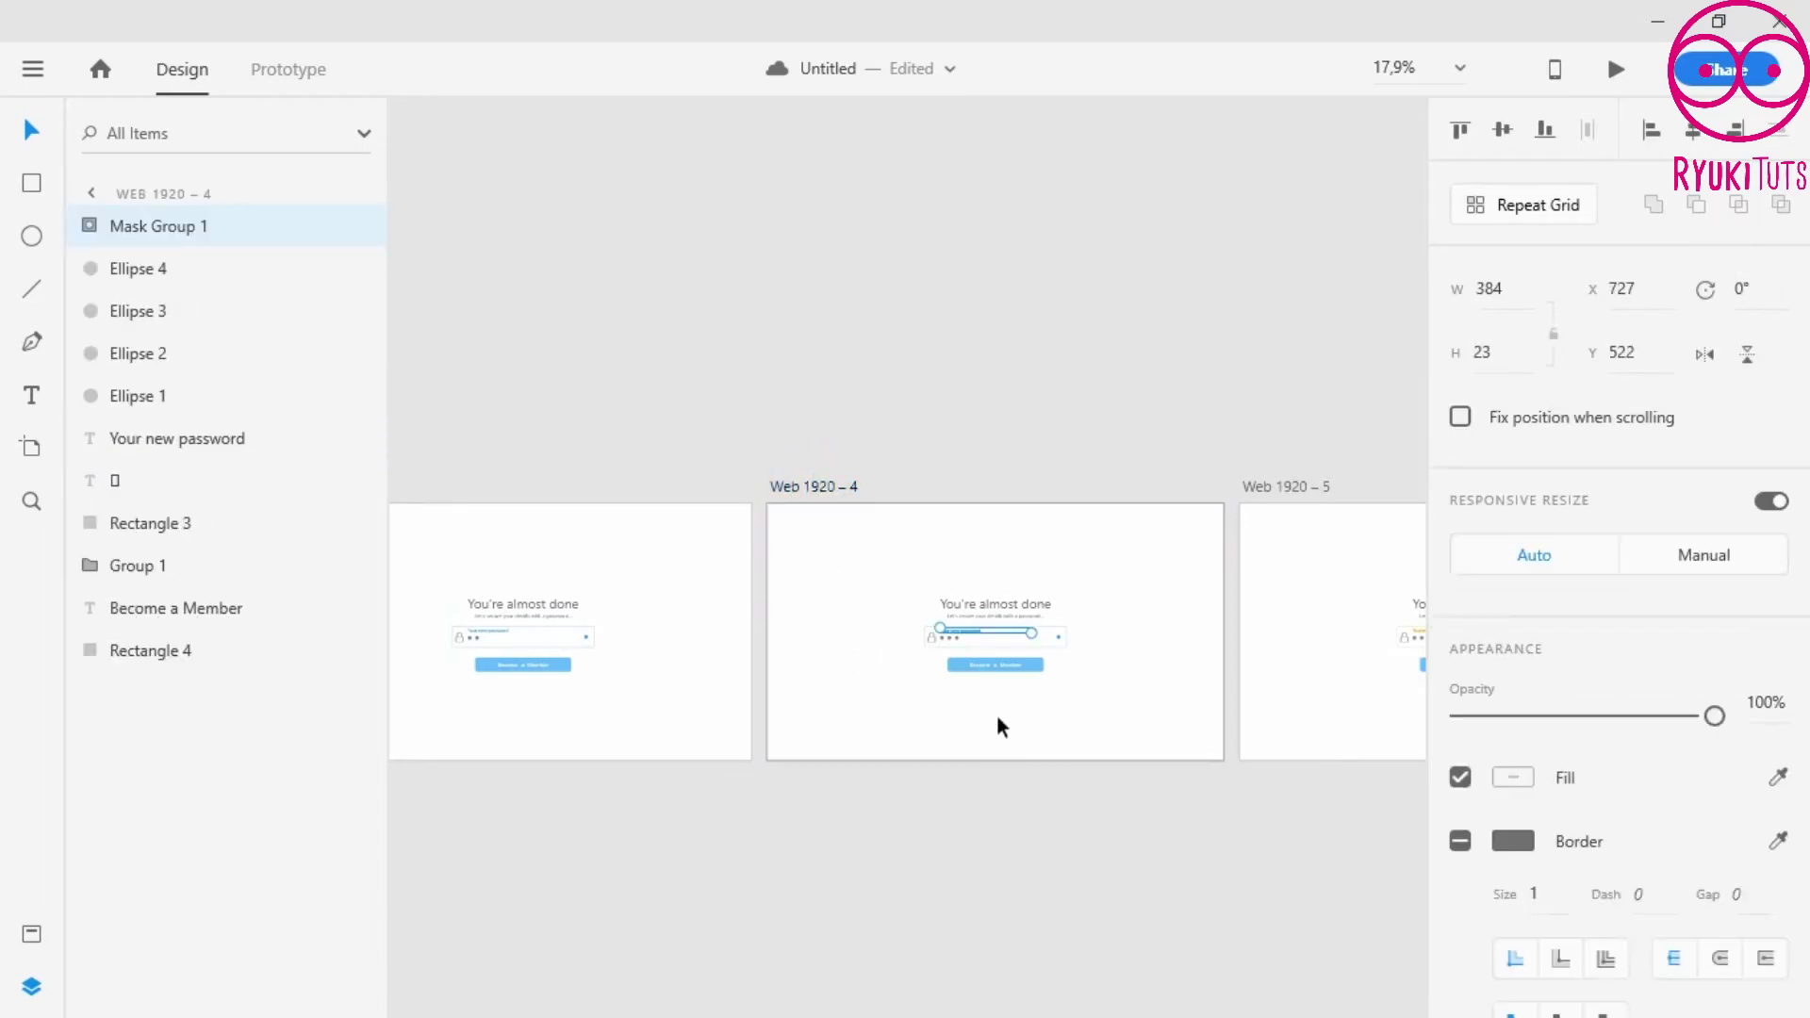
click(172, 451)
key(Delete)
- Paste the masked label into artboard Web 1920 – 5 and delete its original "You're password is pretty weak!" text layer
drag(1268, 537, 457, 538)
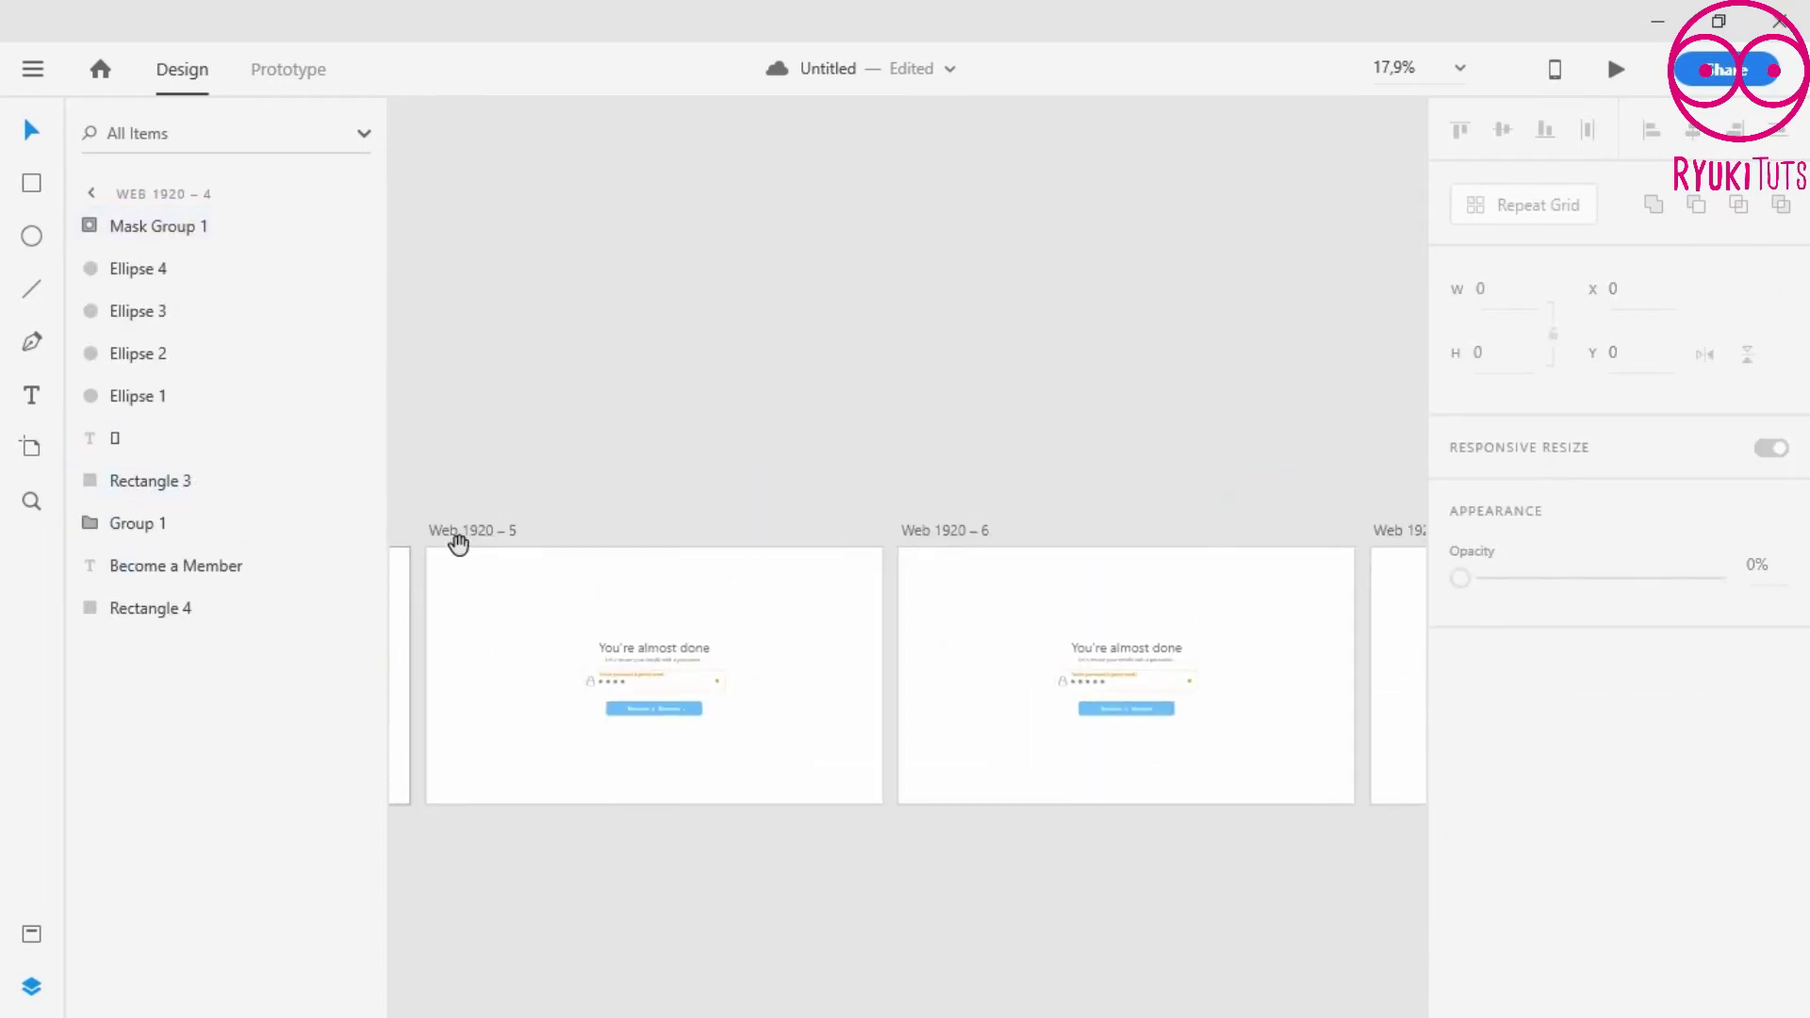
click(462, 529)
key(ctrl+v)
scroll(658, 673, up, 5)
scroll(658, 674, up, 2)
drag(597, 658, 910, 720)
click(209, 466)
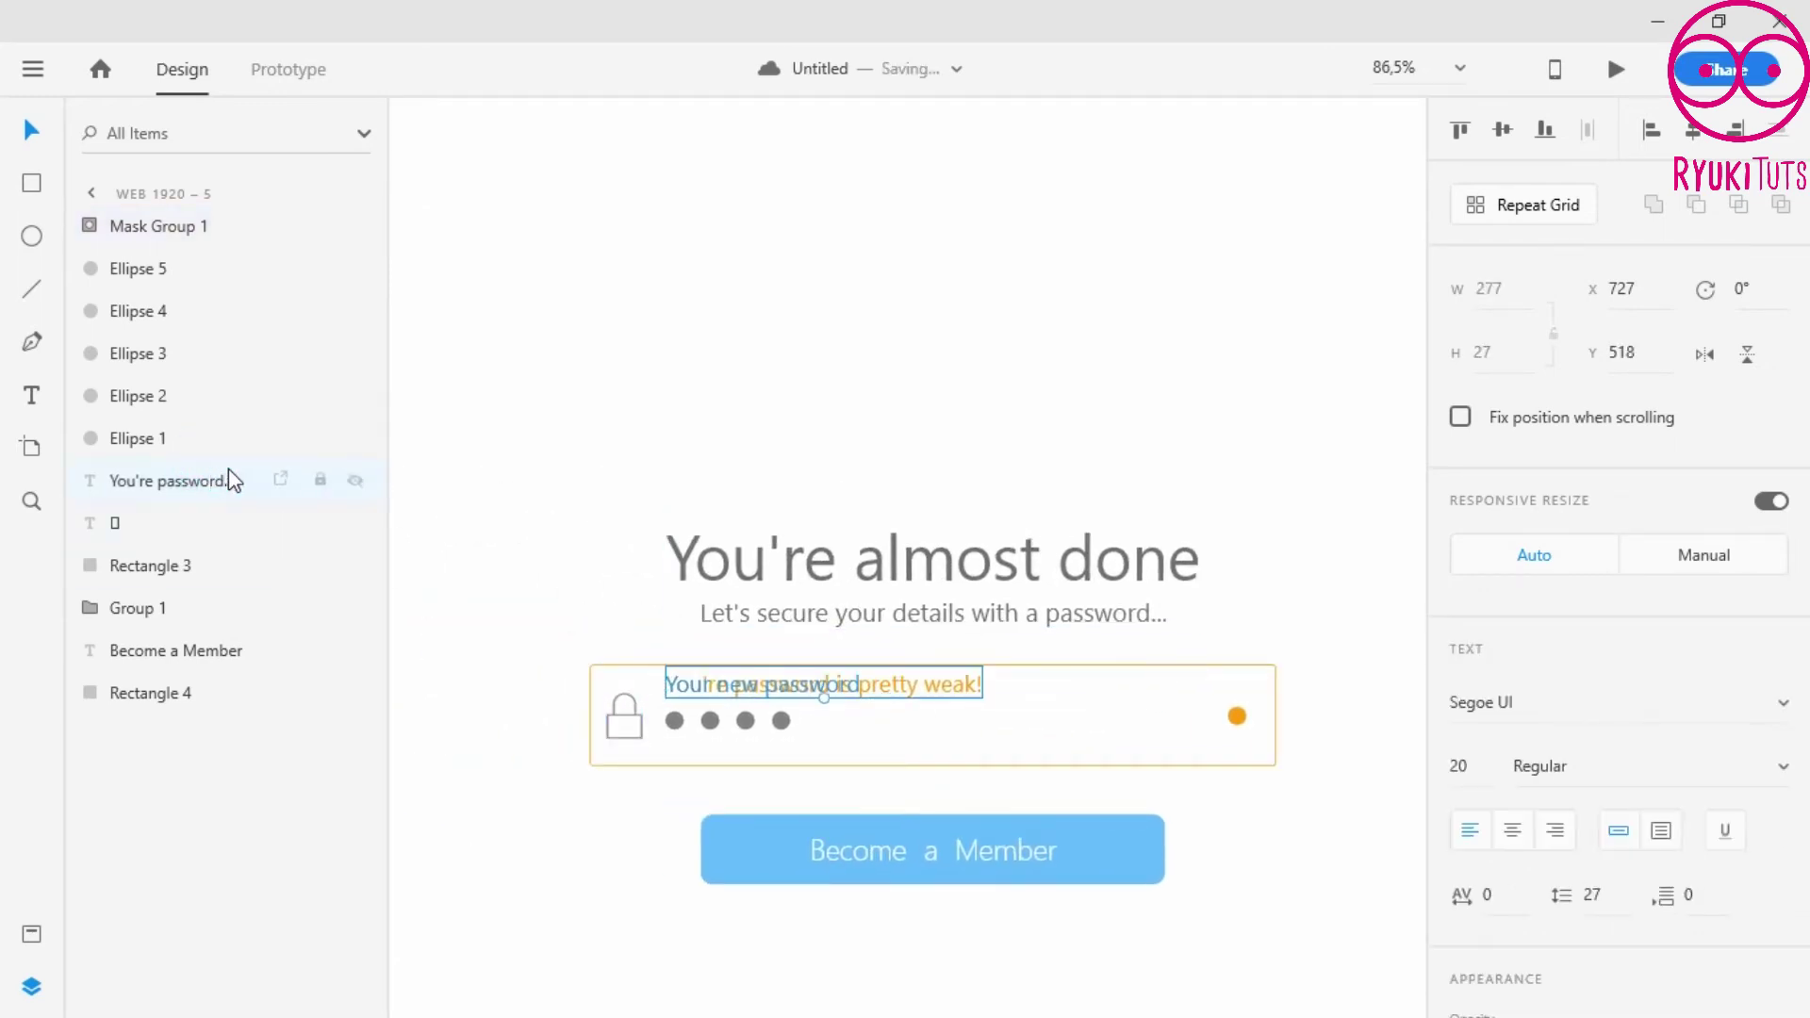
key(Delete)
key(ctrl+z)
- Slide the label group inside the Web 1920 – 5 mask to X 344, showing the orange "You're password is pretty weak!" label
double_click(829, 679)
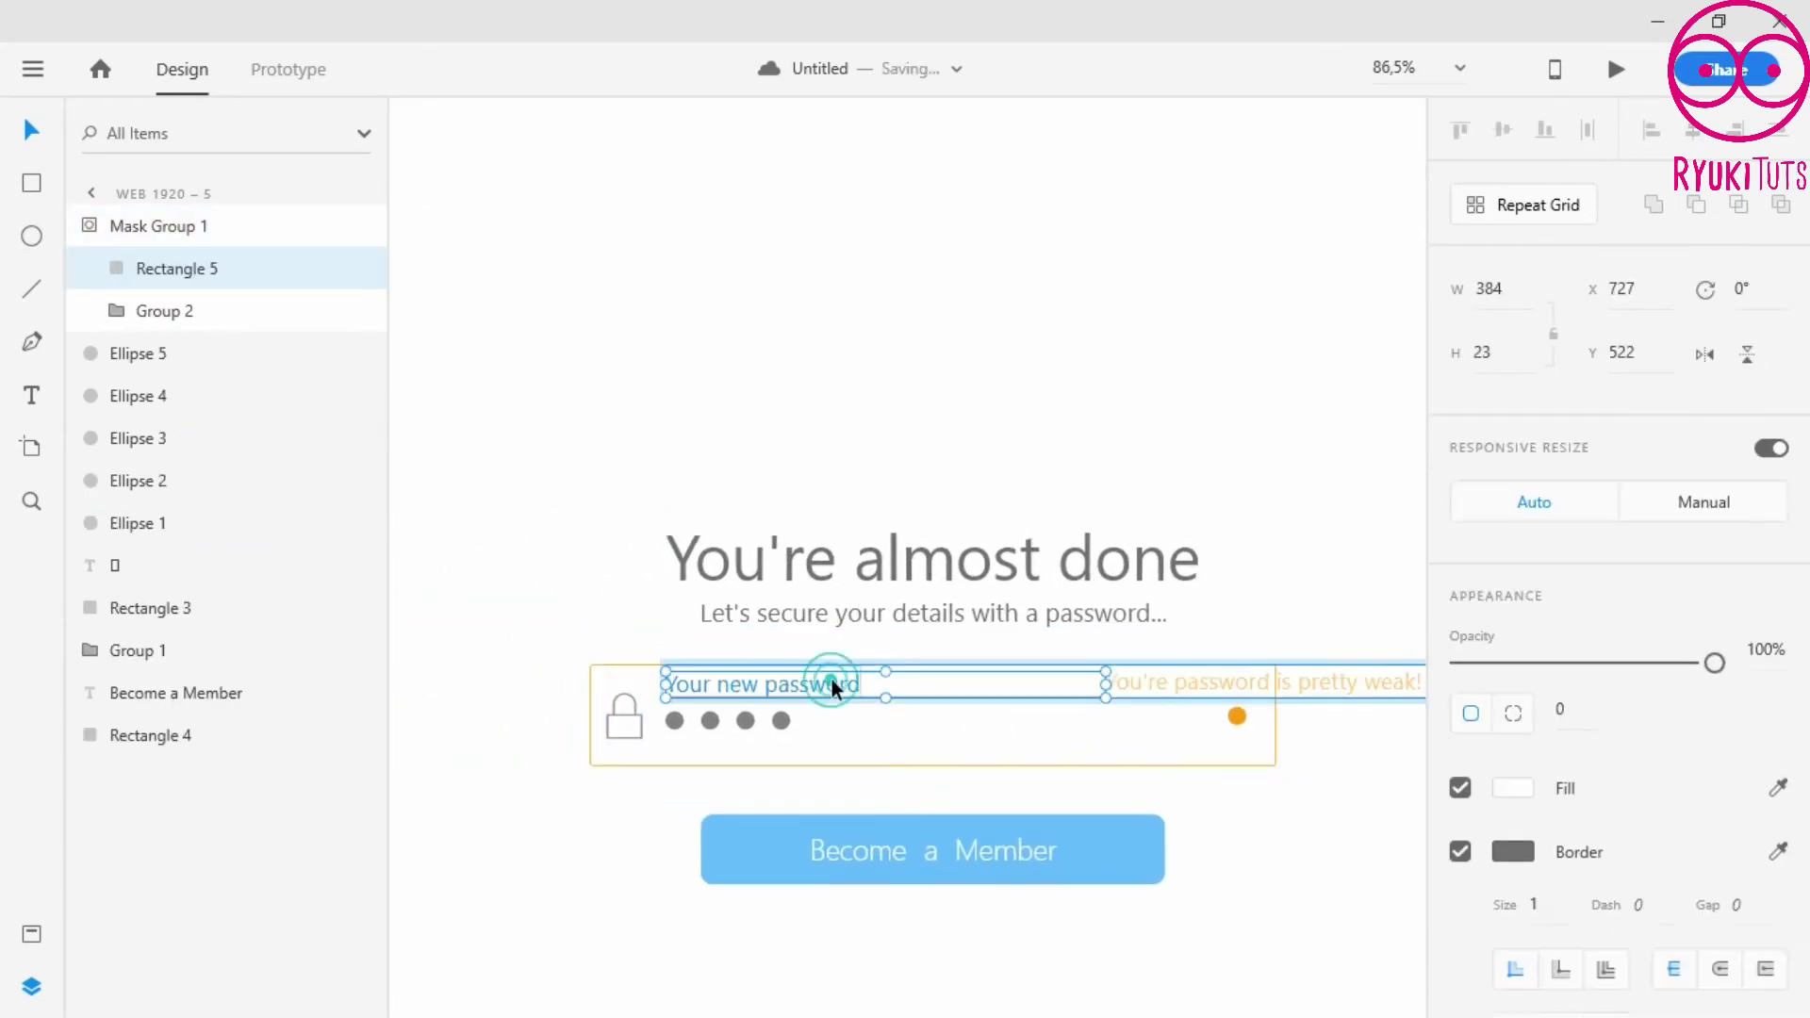
drag(809, 692, 377, 698)
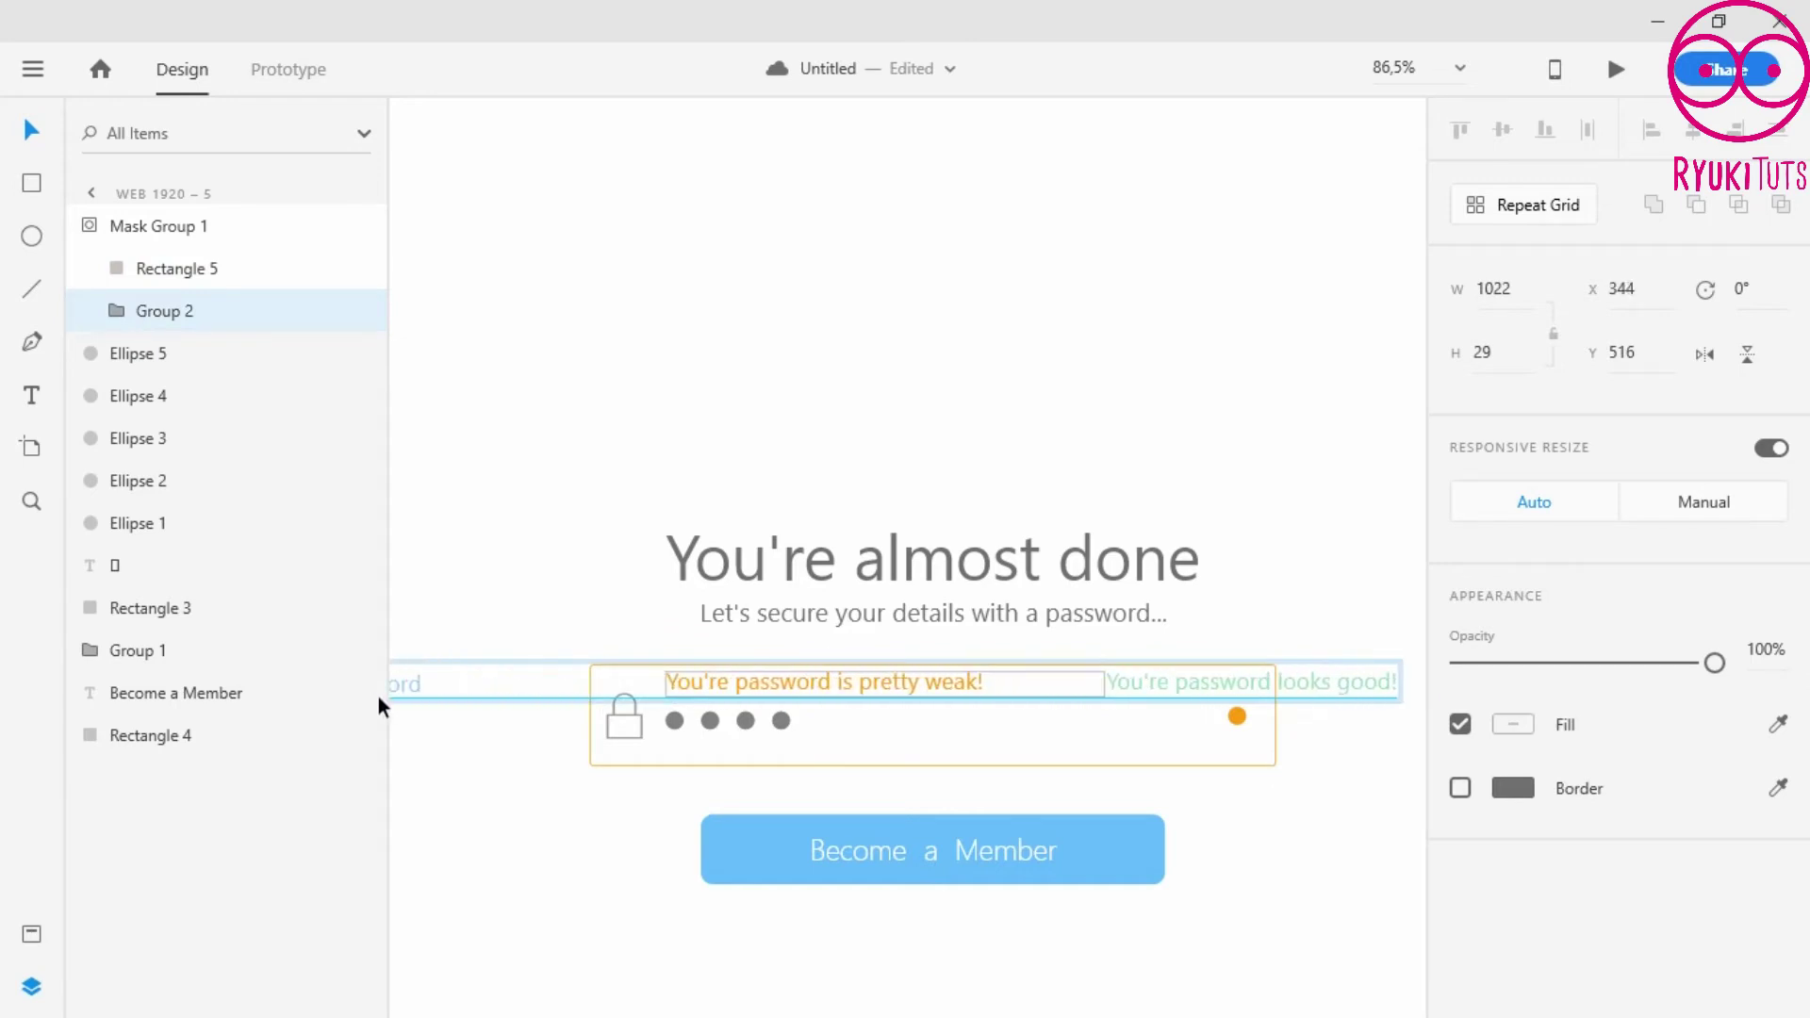
- Copy the orange-state masked label into artboard Web 1920 – 6 and delete its original "You're password is pretty weak!" text layer
click(952, 680)
scroll(963, 666, down, 5)
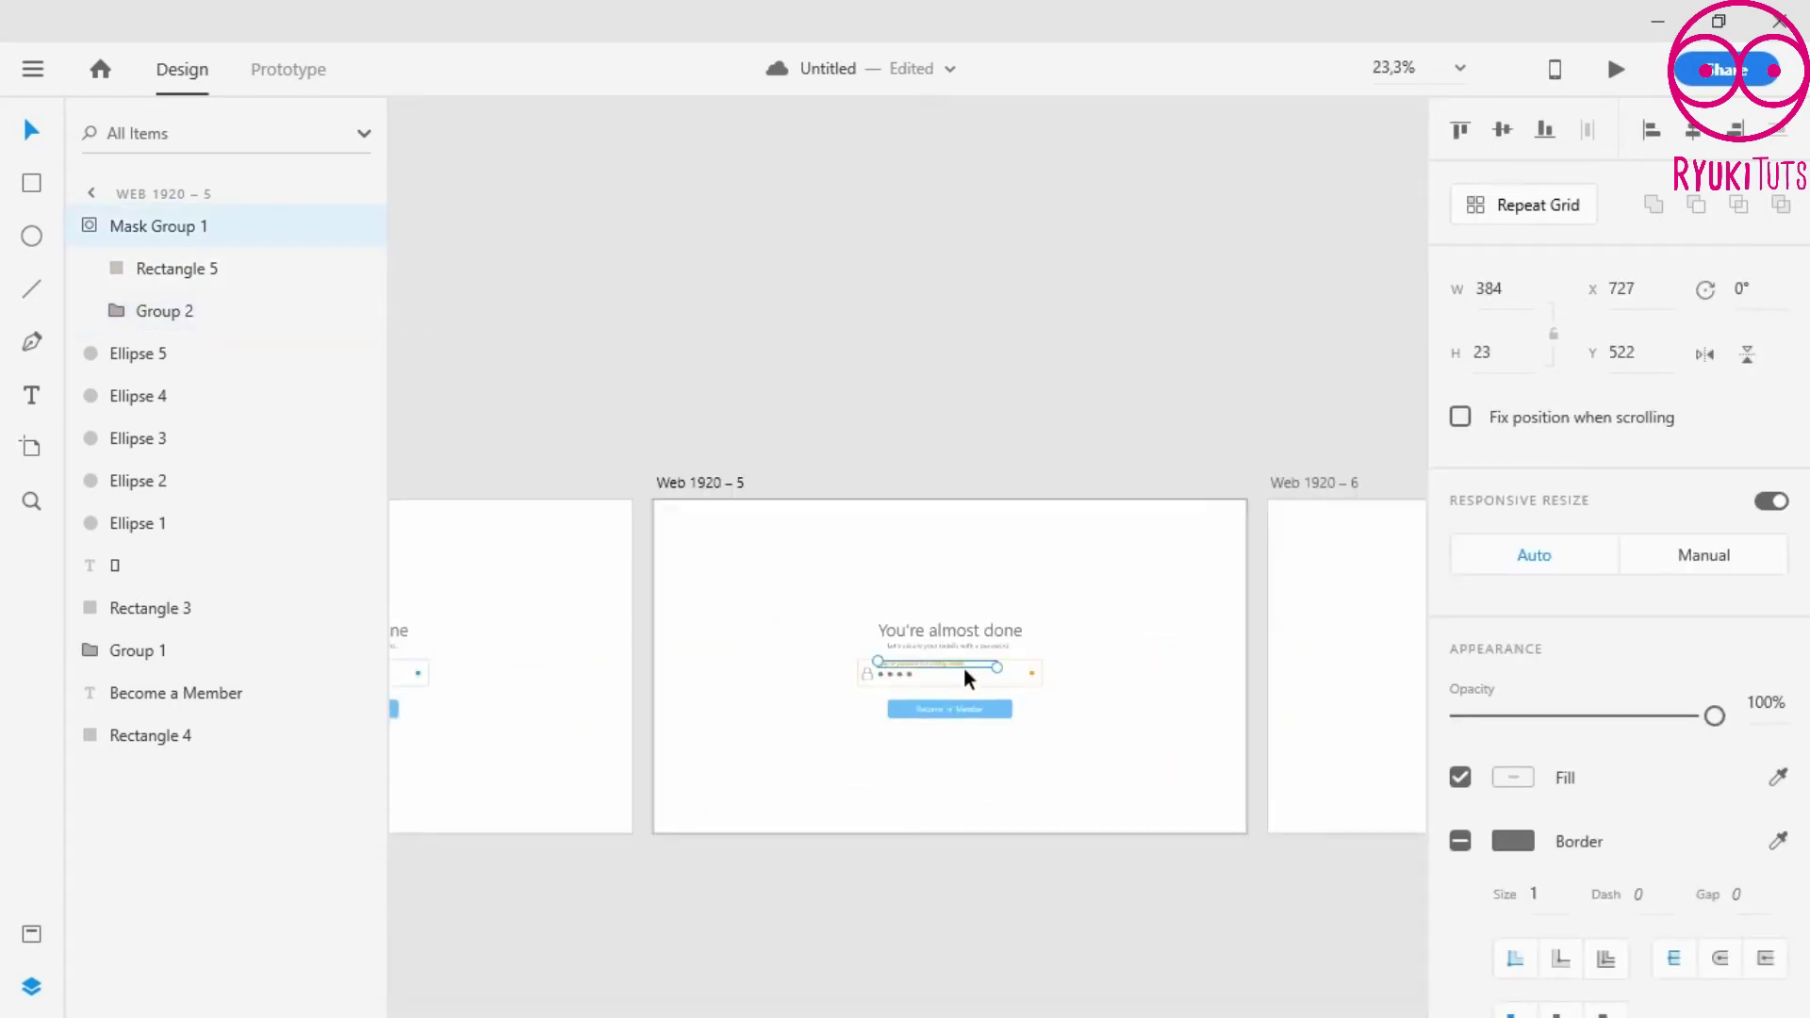
scroll(1124, 637, right, 3)
click(592, 443)
key(ctrl+v)
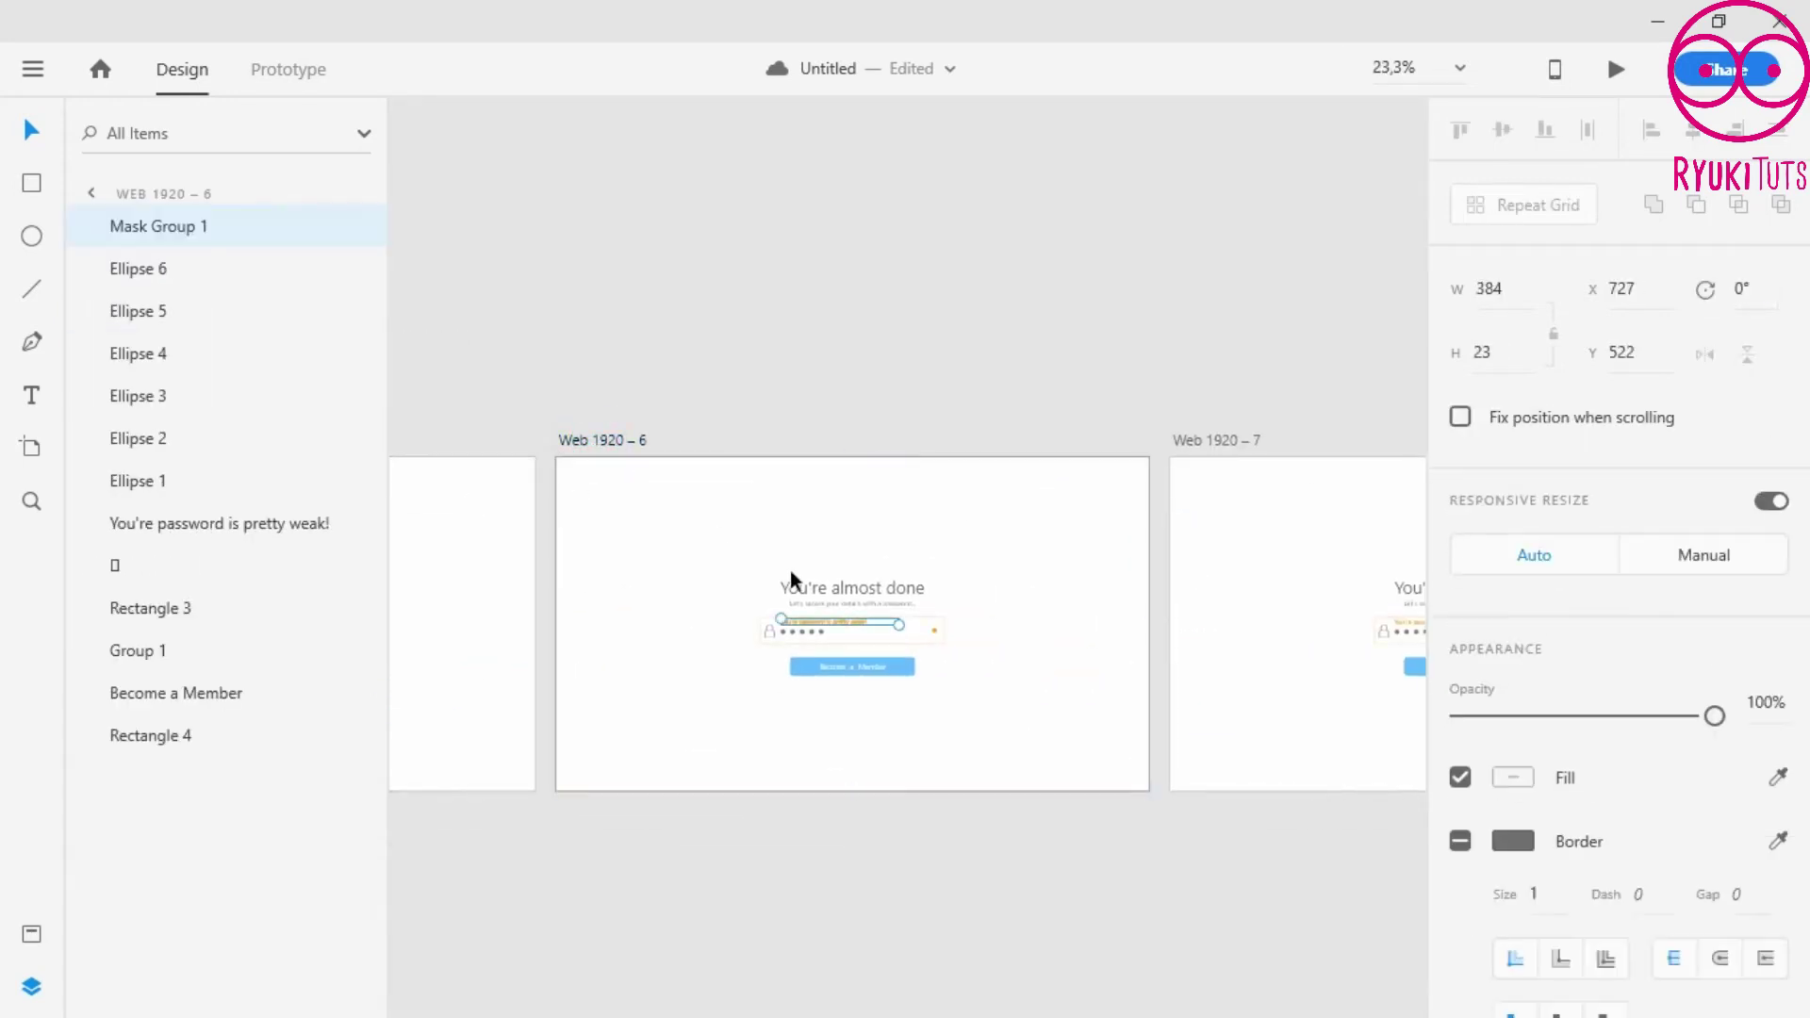
click(202, 524)
key(Delete)
- Paste the orange-state masked label into artboard Web 1920 – 7 and delete its original weak-password text layer
click(1222, 436)
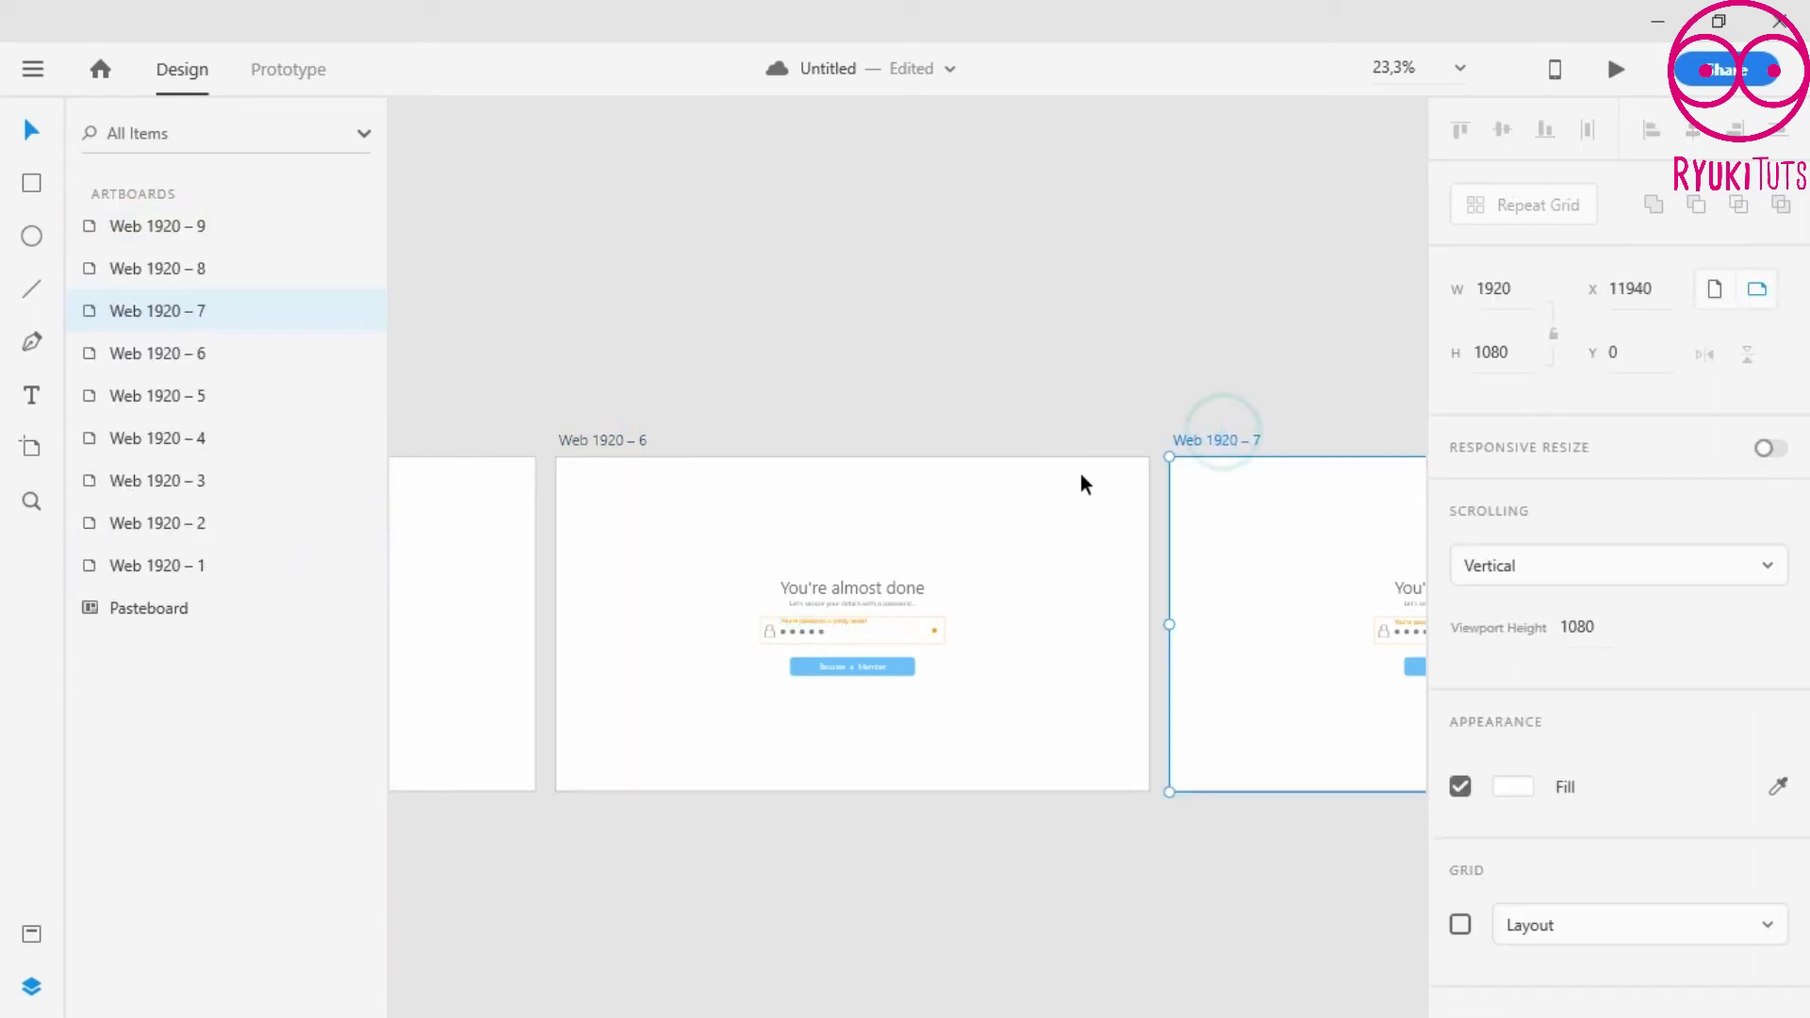
key(ctrl+v)
drag(1158, 464, 324, 527)
click(195, 571)
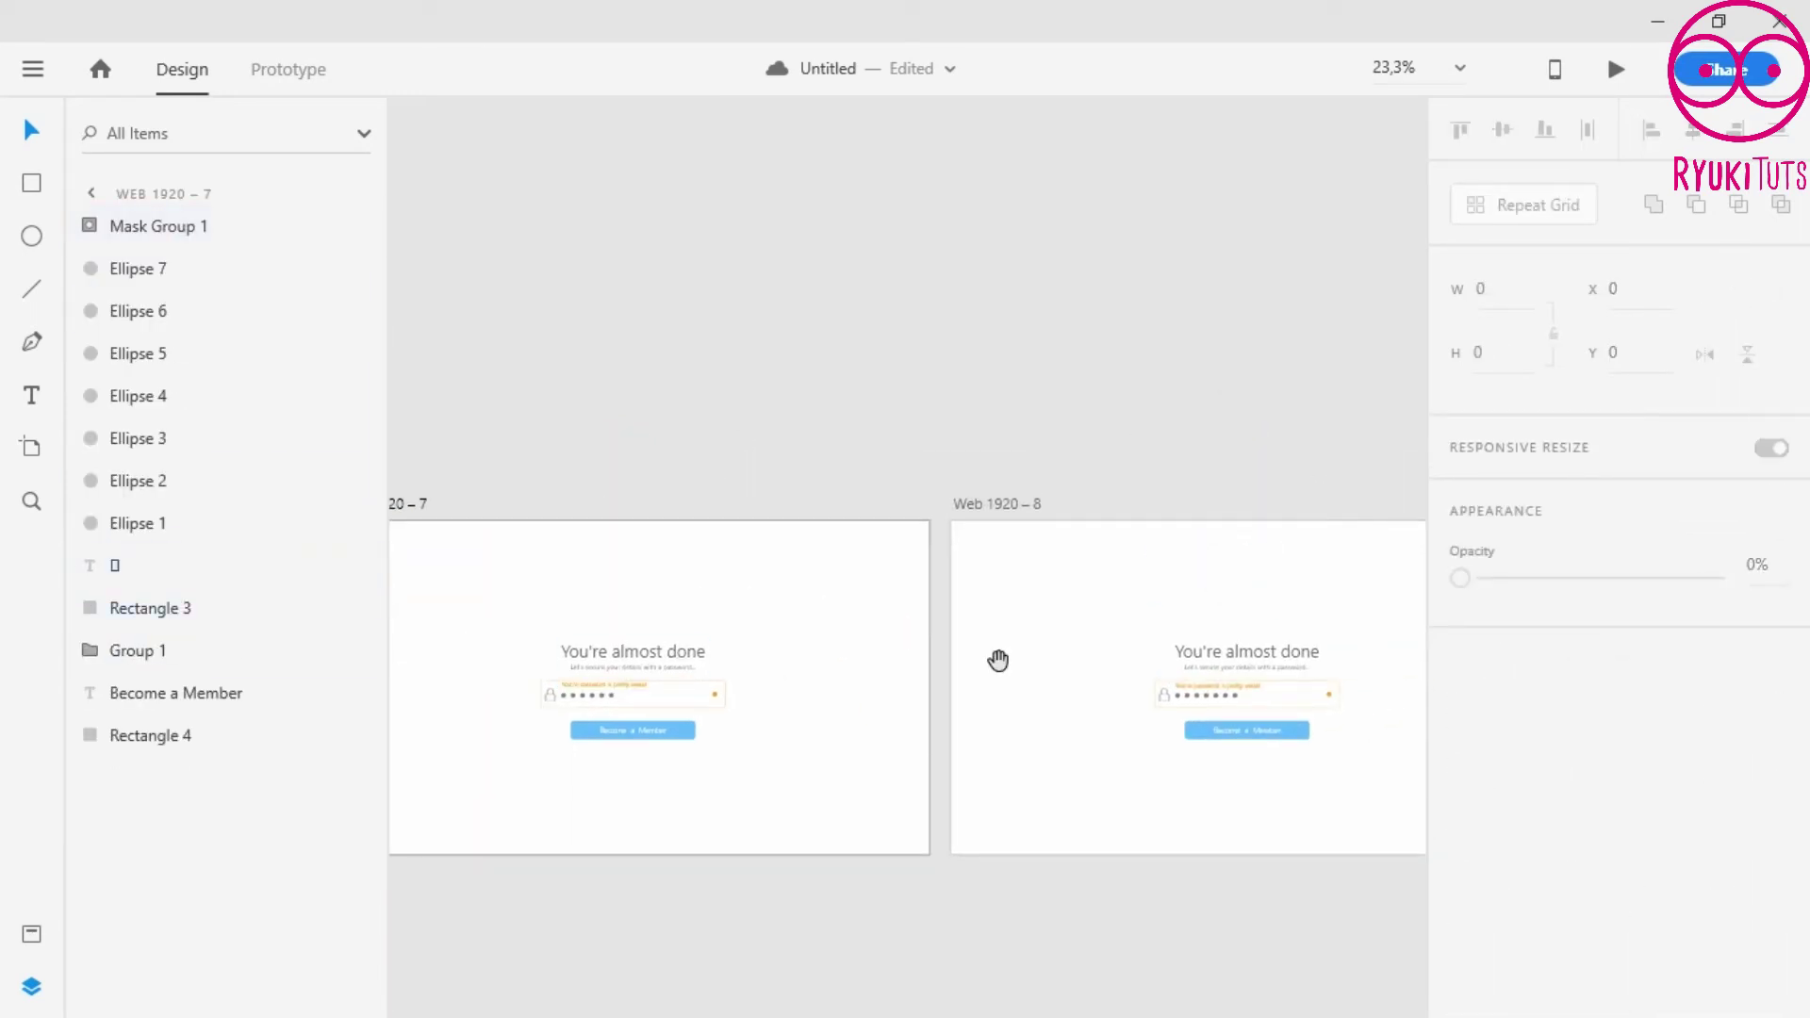
- Paste the orange-state masked label into artboard Web 1920 – 8 and delete its original weak-password text layer
scroll(997, 659, right, 5)
click(491, 497)
click(529, 517)
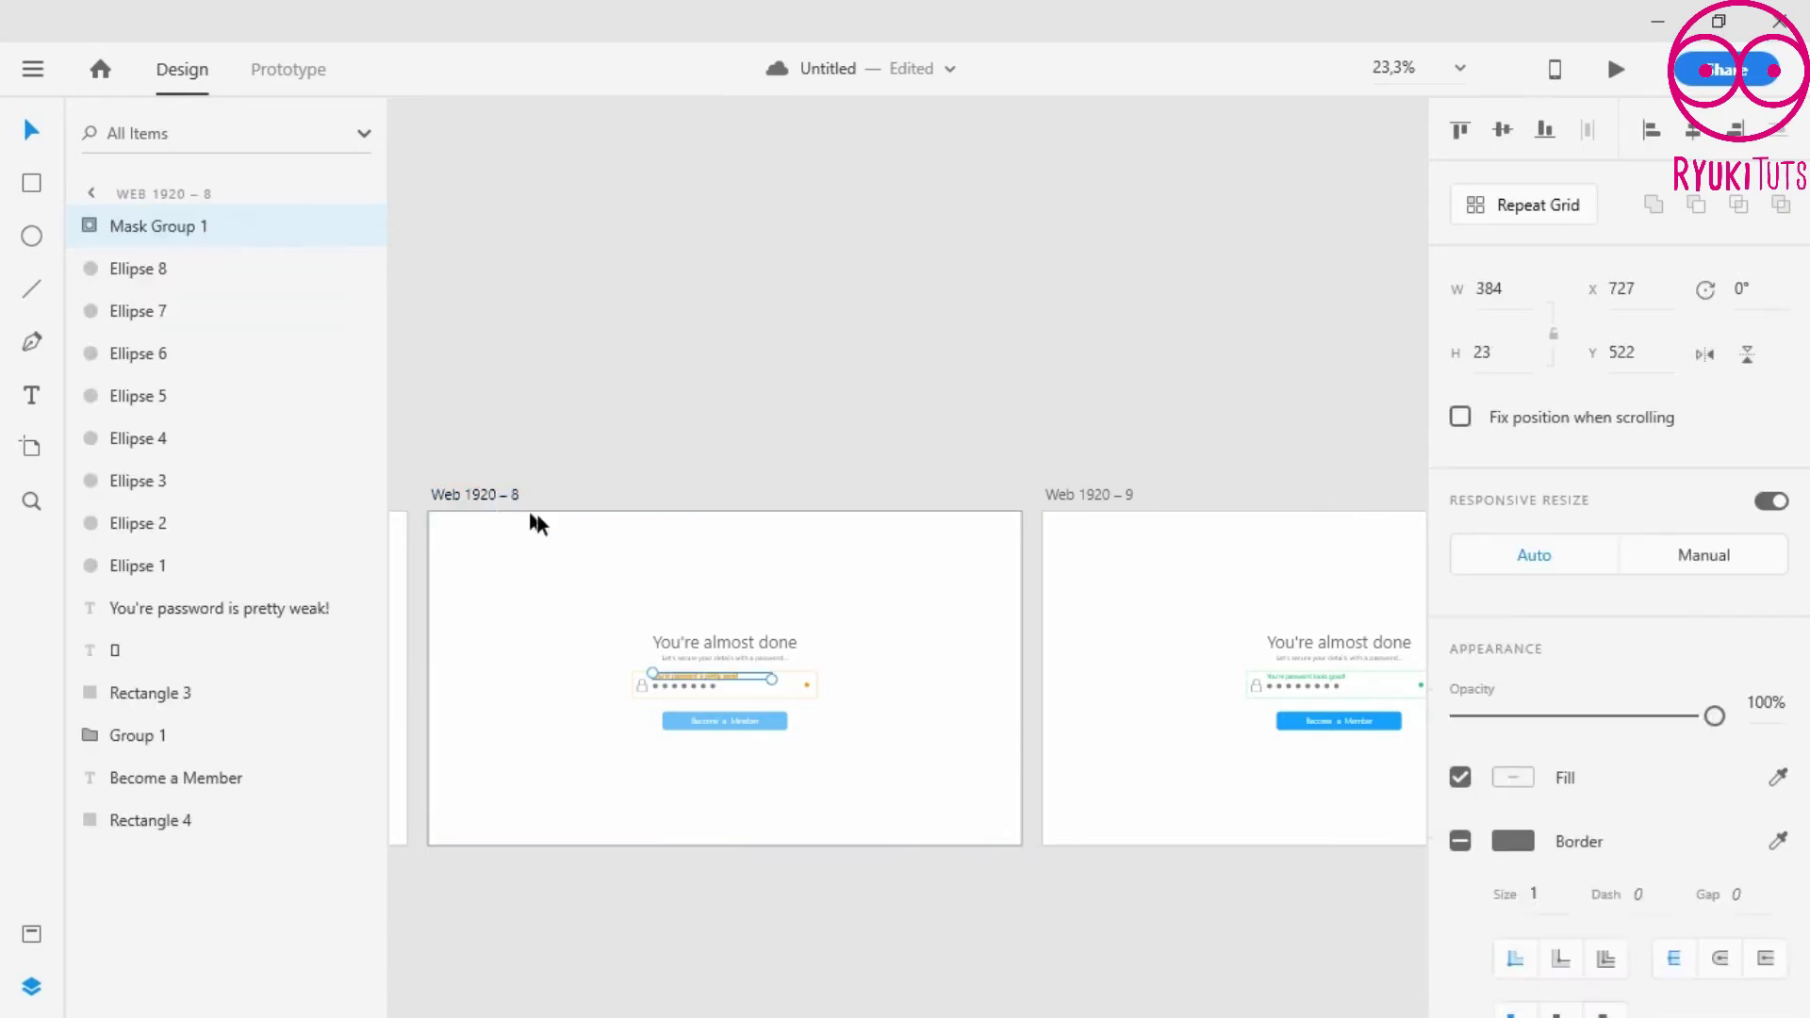
click(239, 614)
- Paste the masked label into artboard Web 1920 – 9 and delete its original "You're password looks good!" text layer
click(1031, 529)
click(1116, 494)
key(ctrl+v)
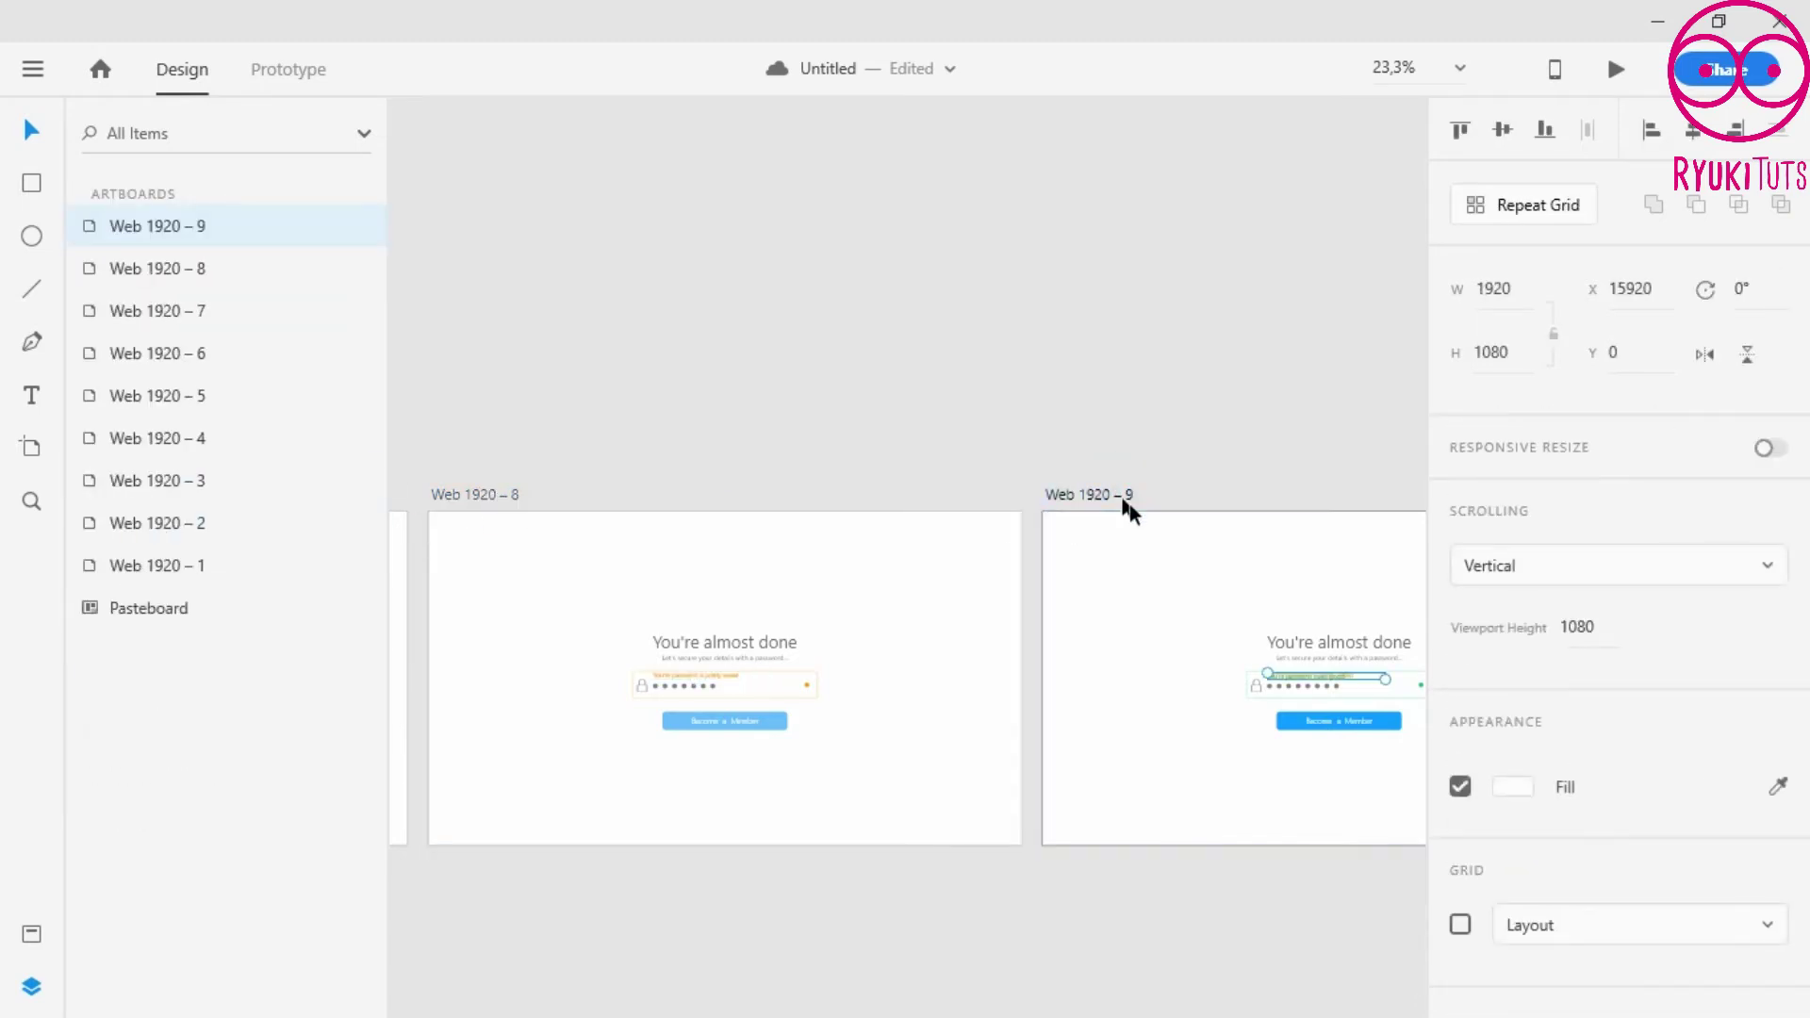
drag(1217, 608, 755, 611)
scroll(858, 663, up, 7)
click(166, 646)
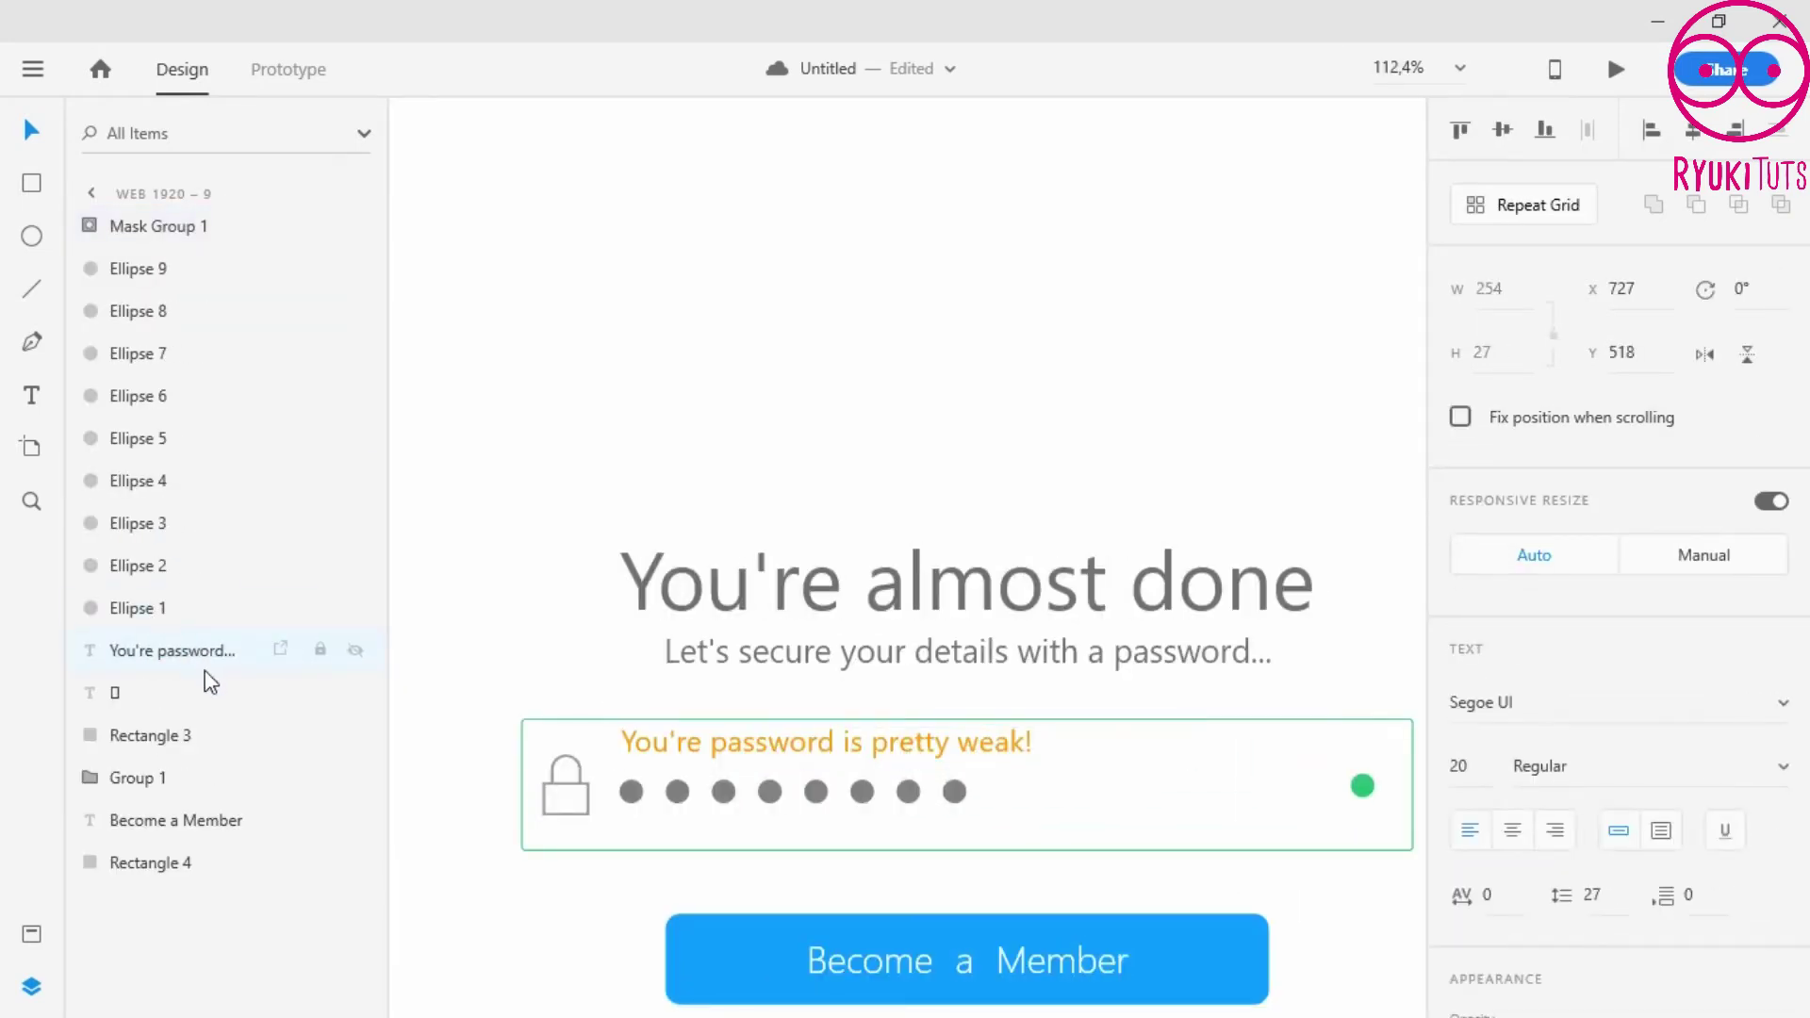
key(Delete)
- Slide the label group inside the Web 1920 – 9 mask to X -40, showing the green "You're password looks good!" label
double_click(908, 733)
drag(1023, 741, 426, 741)
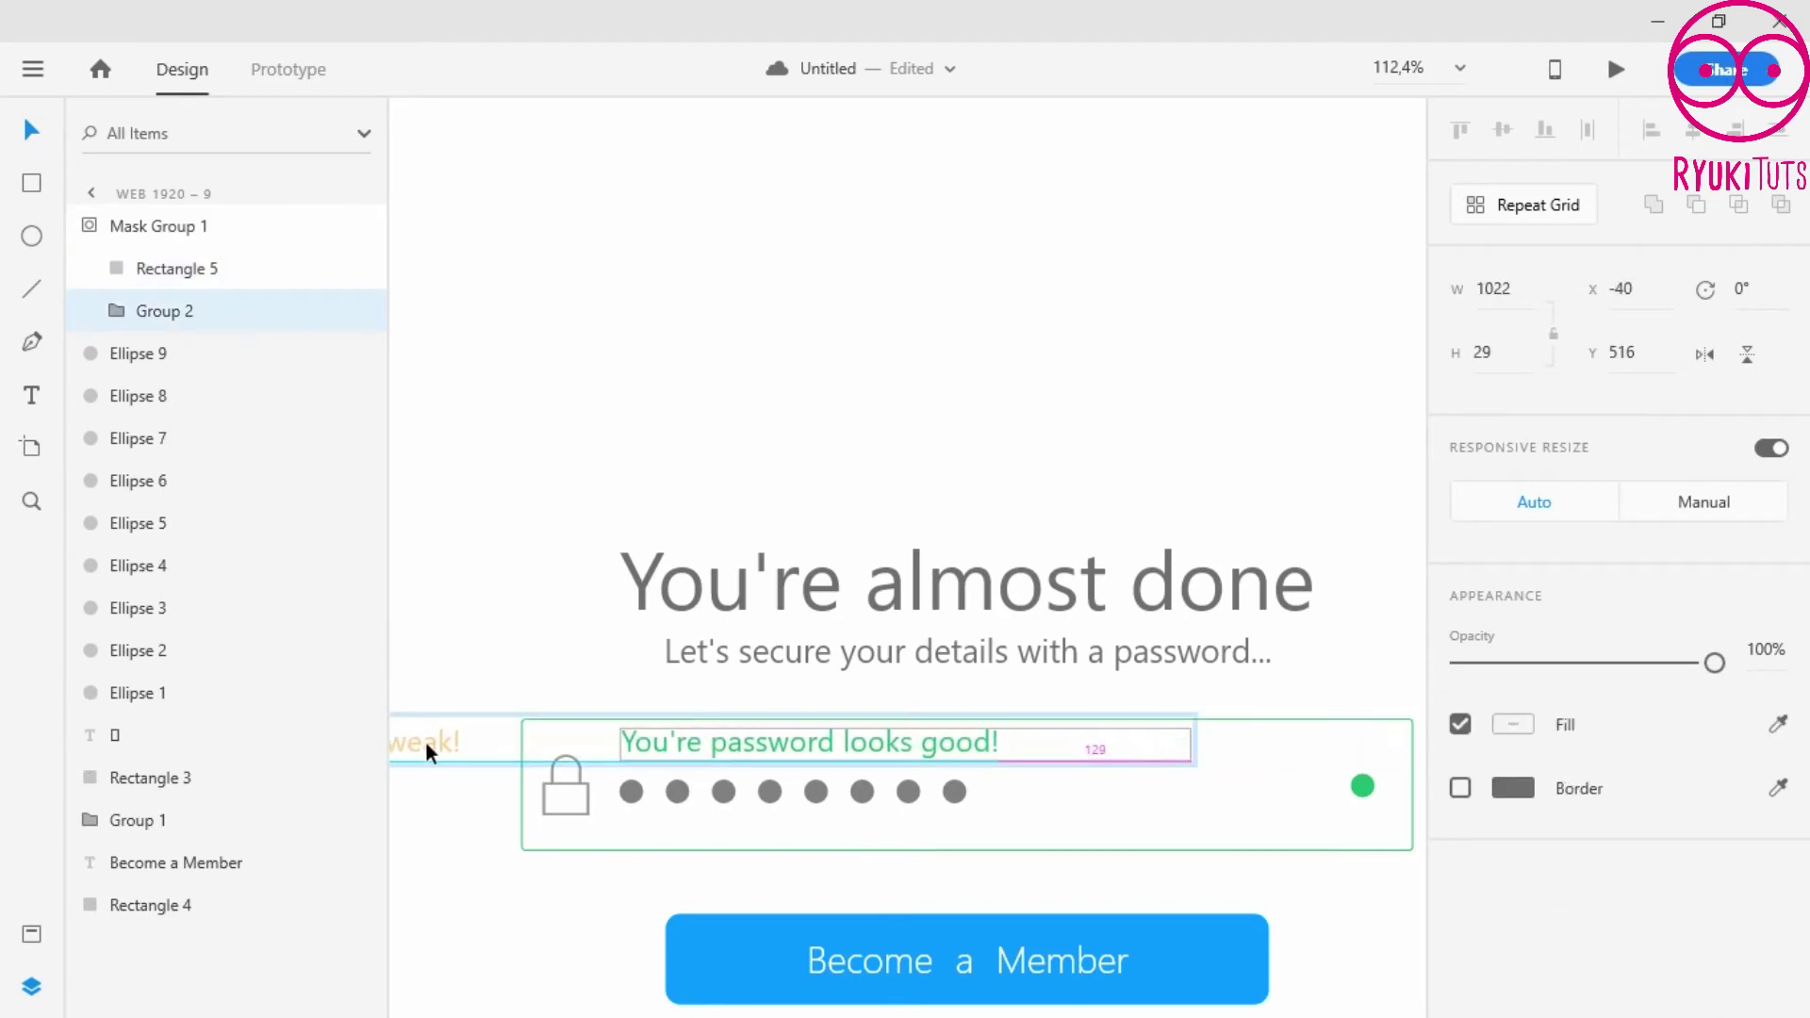
click(626, 496)
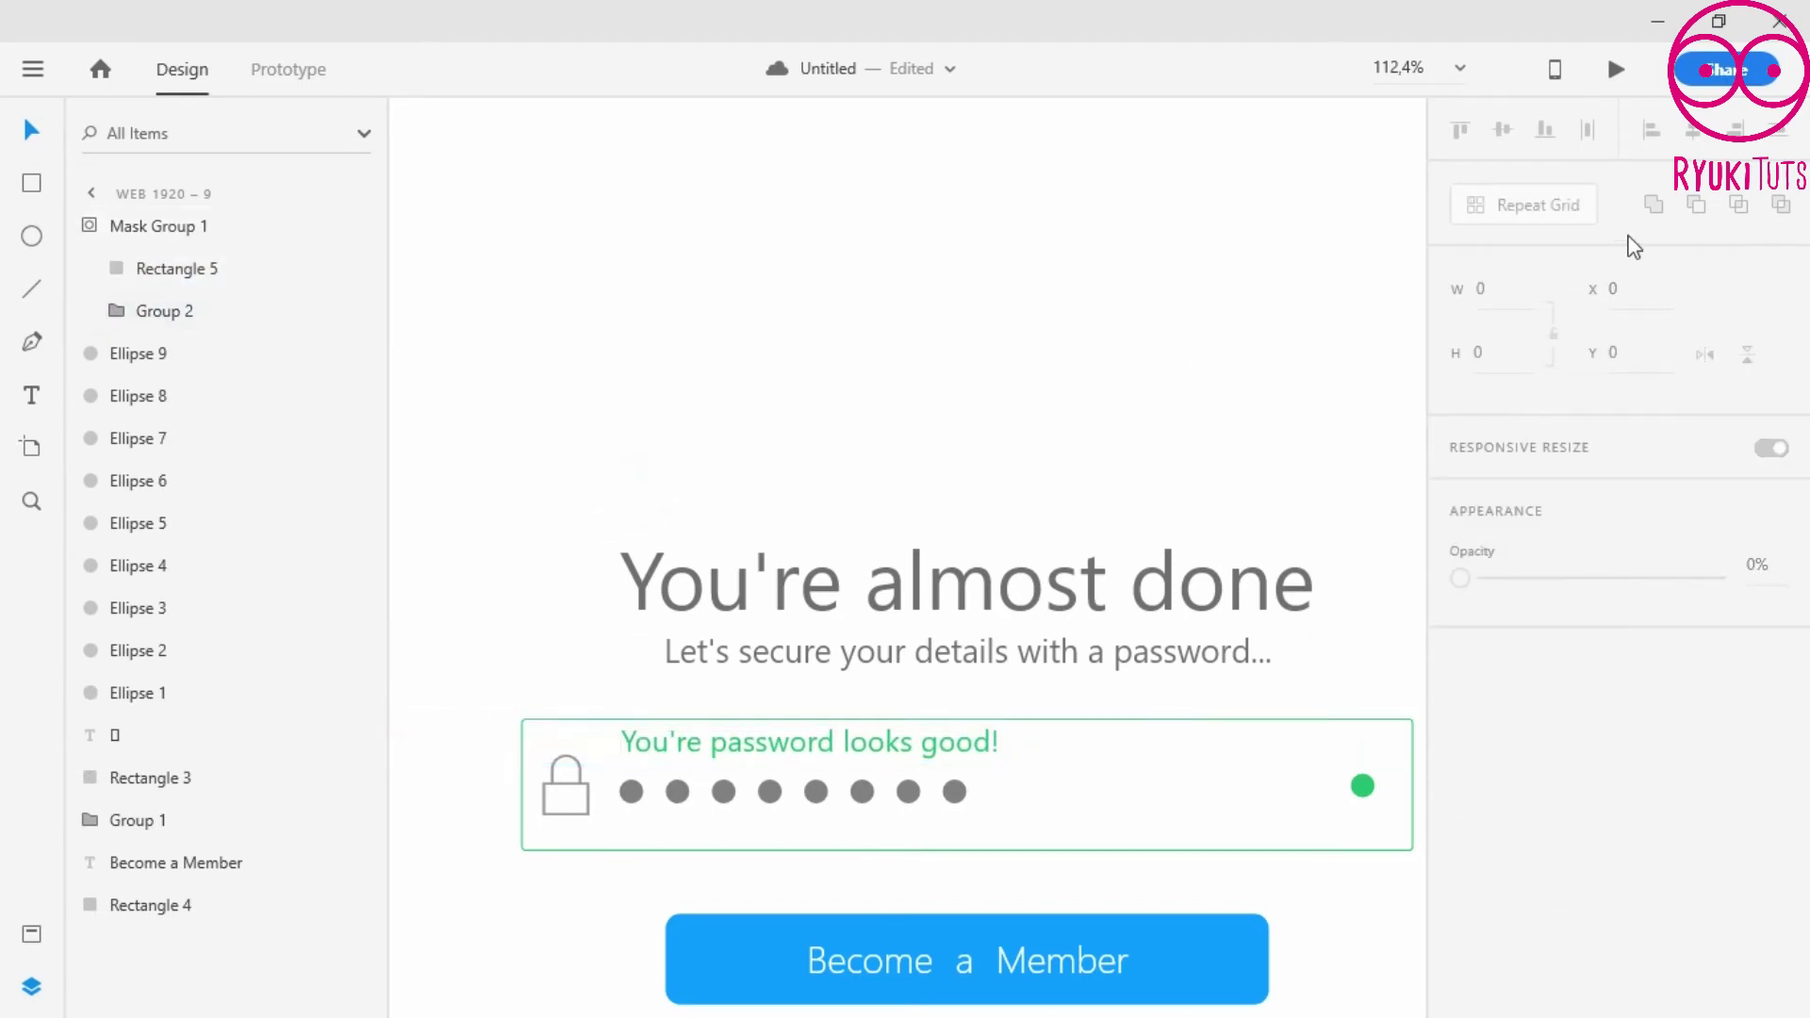
- Preview the prototype and play the transition from the first password screen, then close the preview
click(1616, 71)
click(1668, 21)
scroll(606, 477, down, 10)
drag(677, 651, 1082, 426)
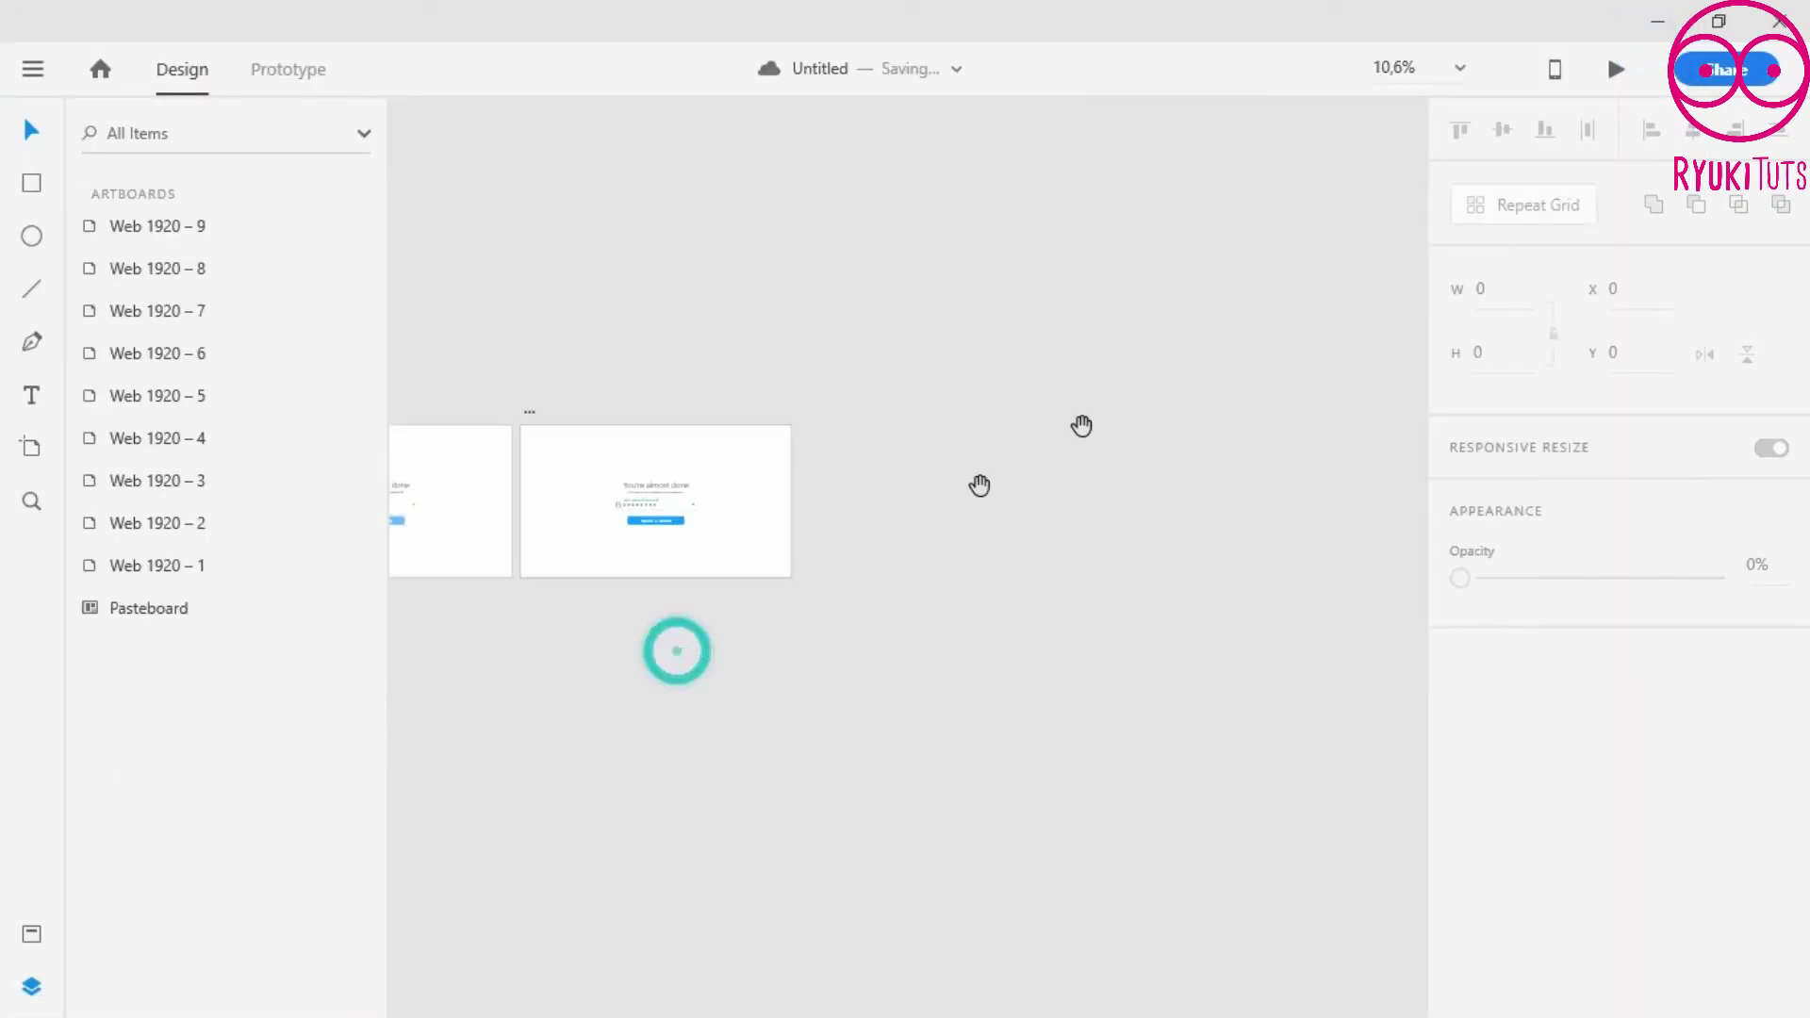
click(1616, 69)
click(861, 536)
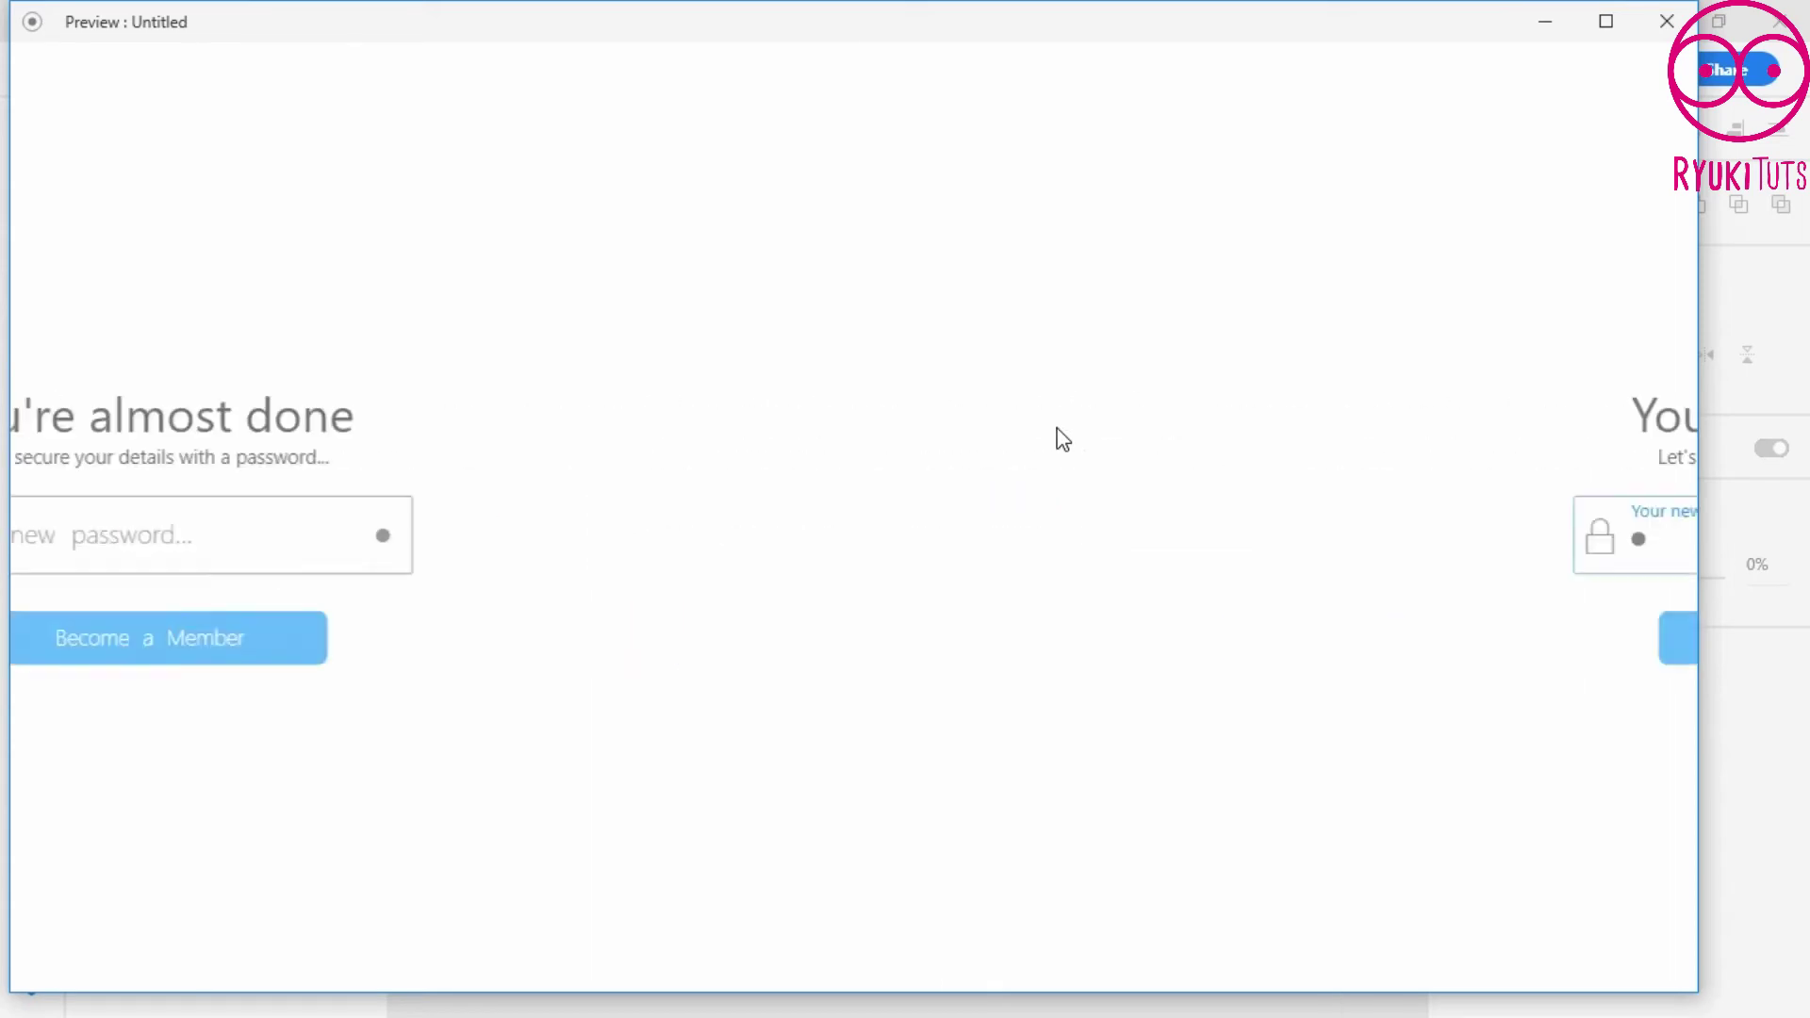
click(1663, 21)
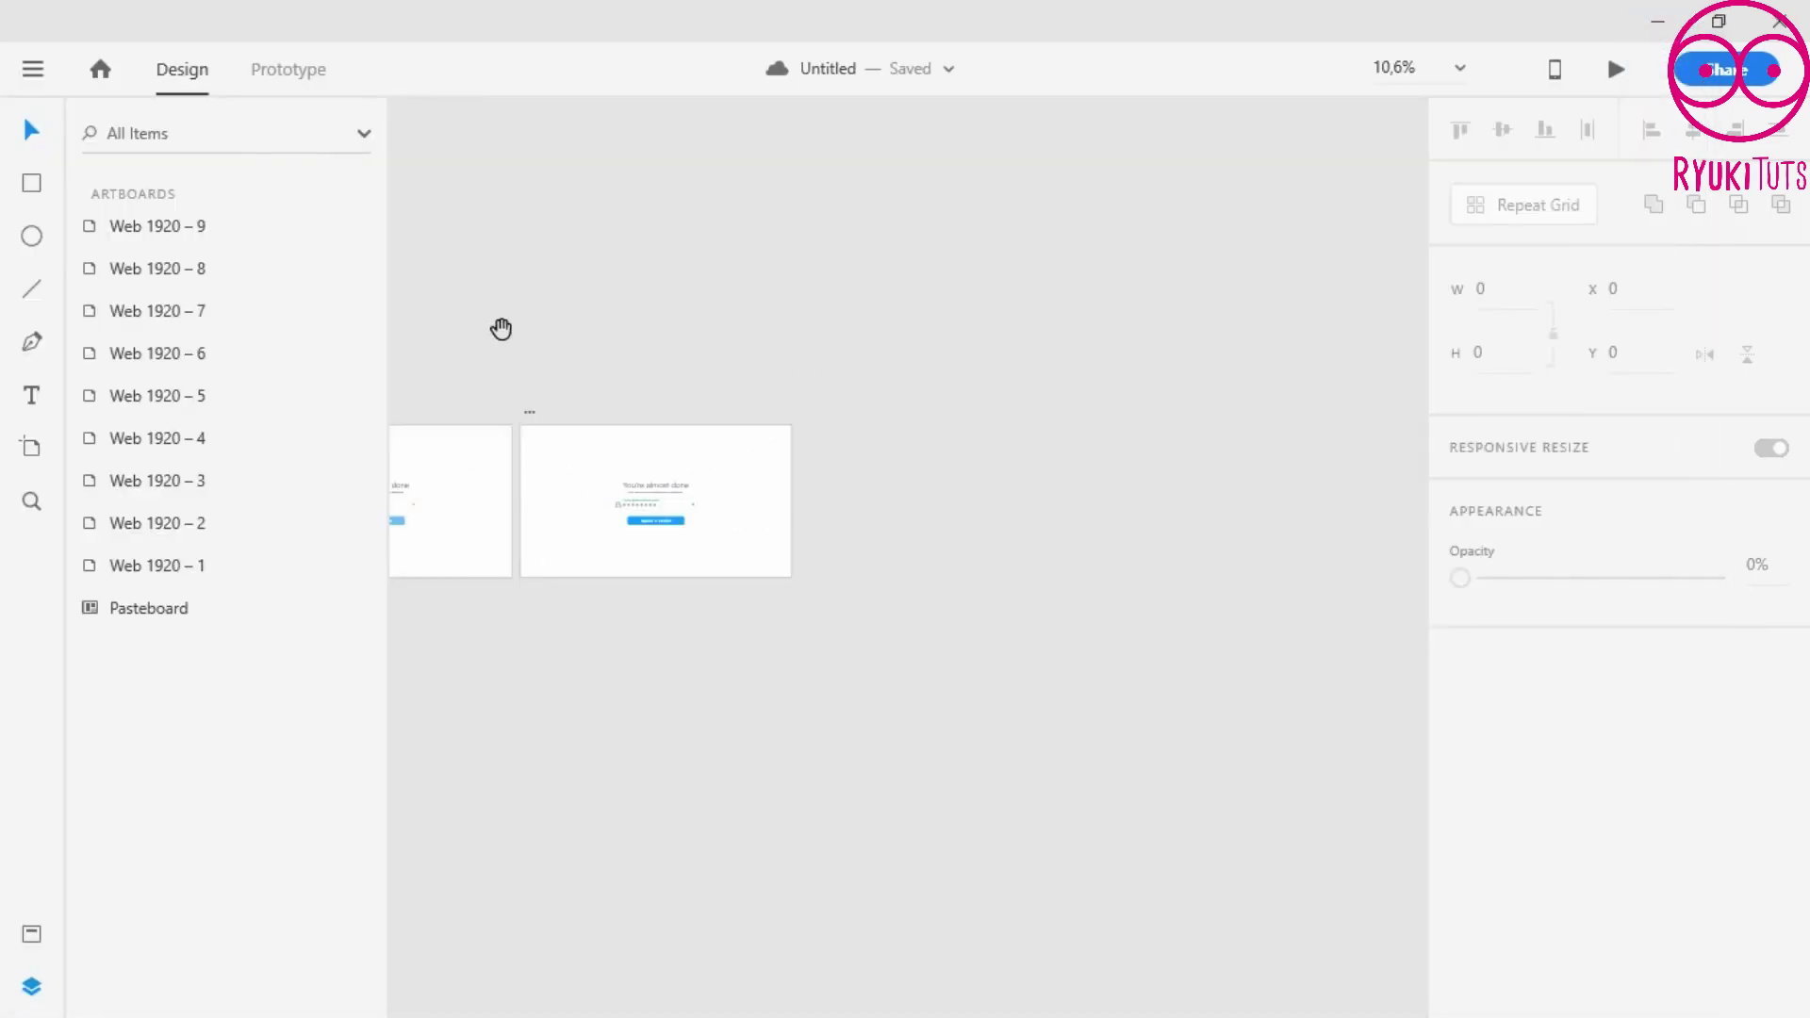
- Group all elements of artboard Web 1920 – 1, including the white rectangle that extends below it
drag(501, 328, 1134, 397)
click(38, 986)
scroll(198, 717, down, 5)
scroll(528, 679, up, 3)
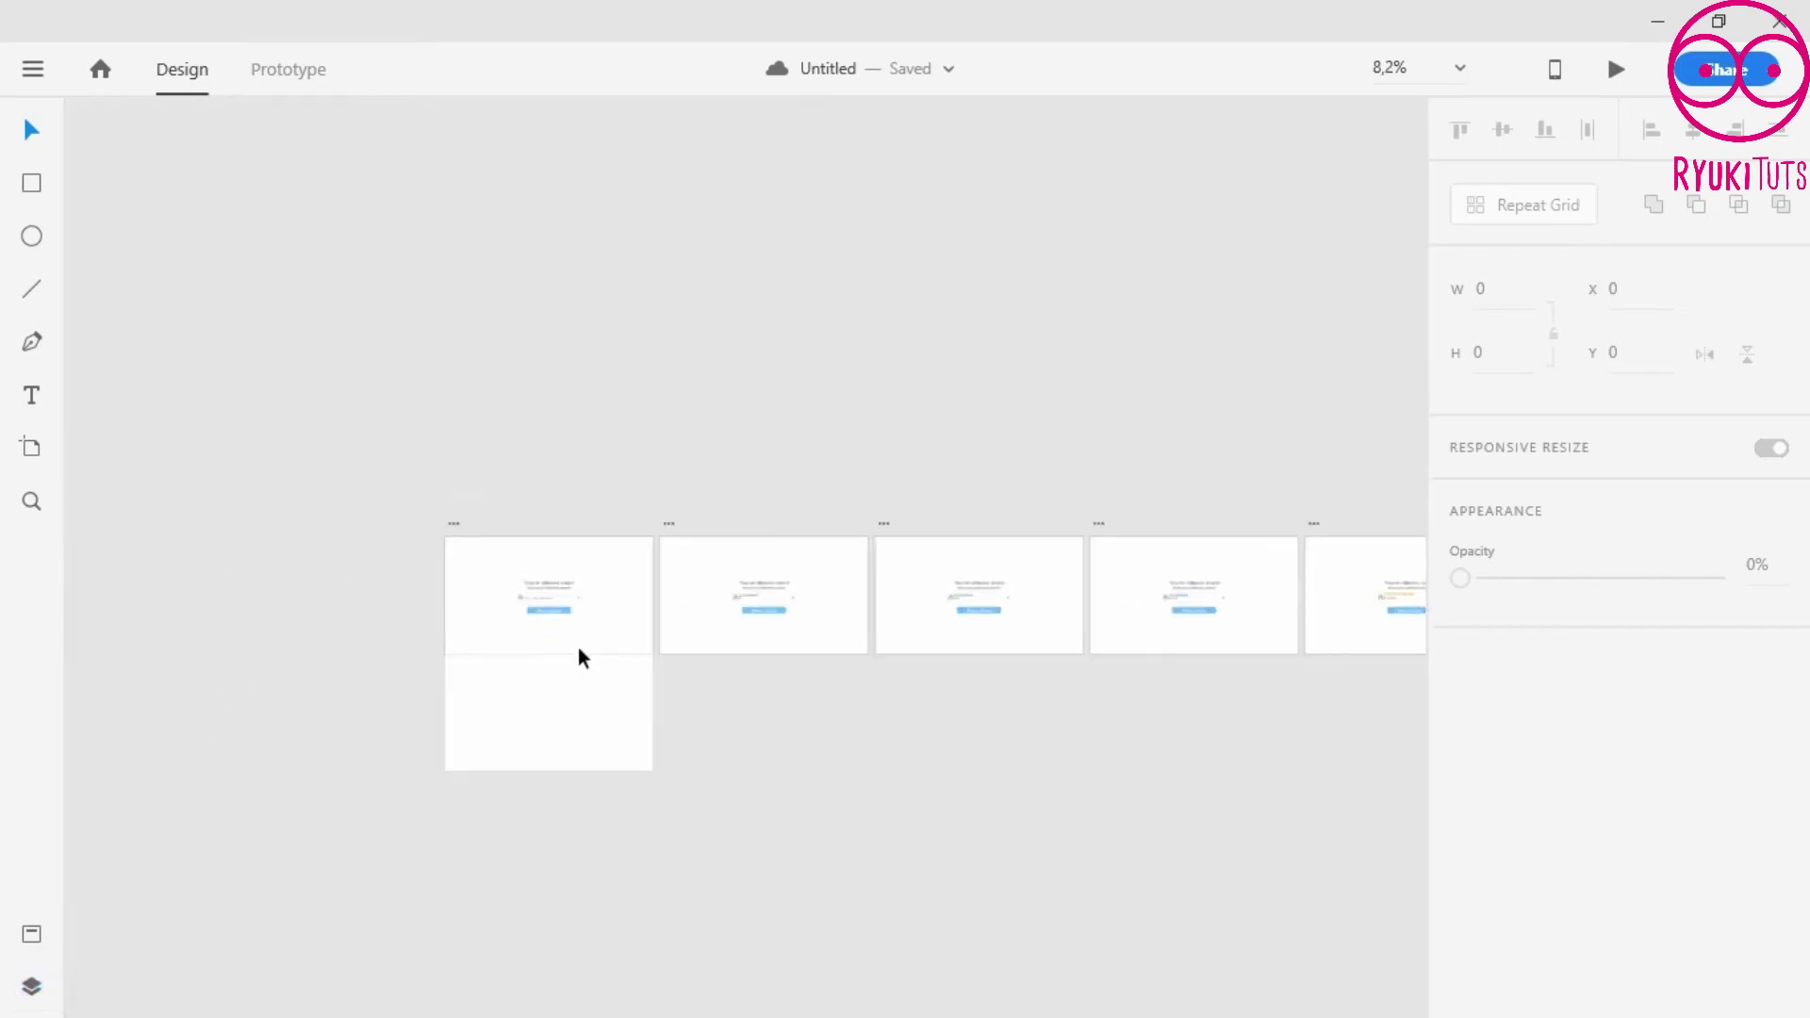
click(590, 681)
click(577, 432)
scroll(547, 570, up, 3)
scroll(528, 613, down, 1)
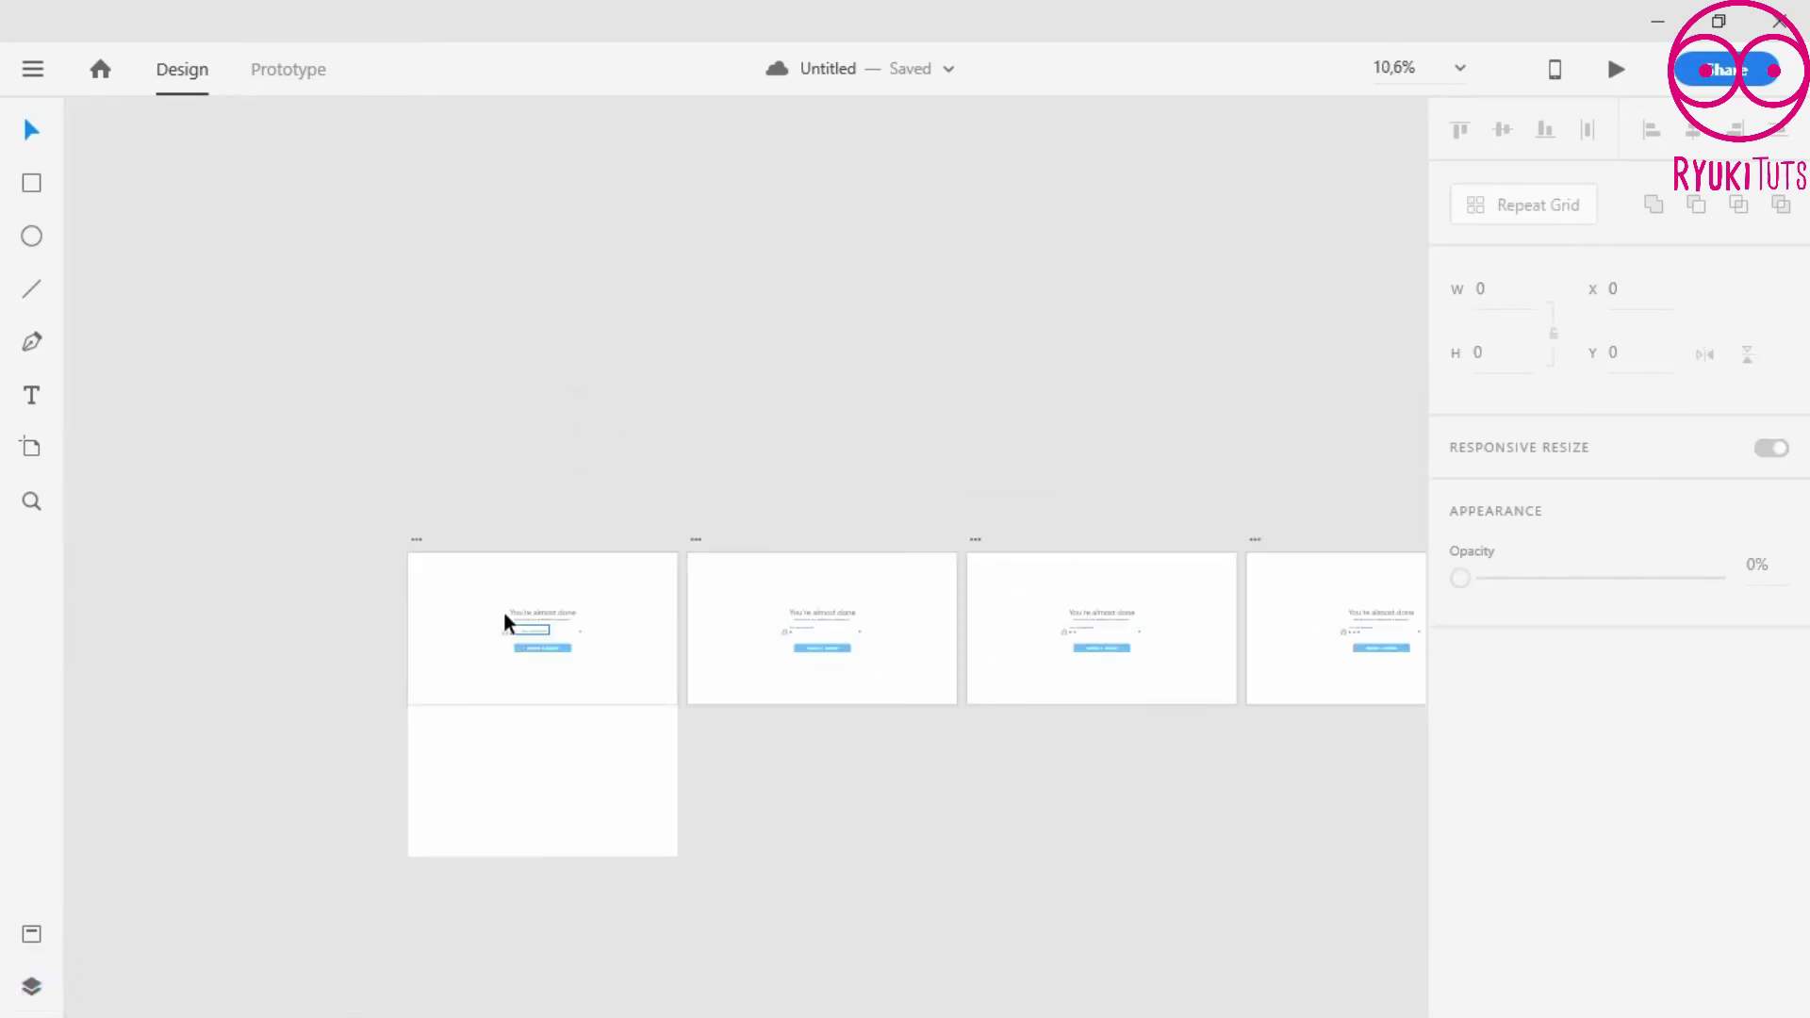
drag(415, 504, 618, 891)
right_click(587, 808)
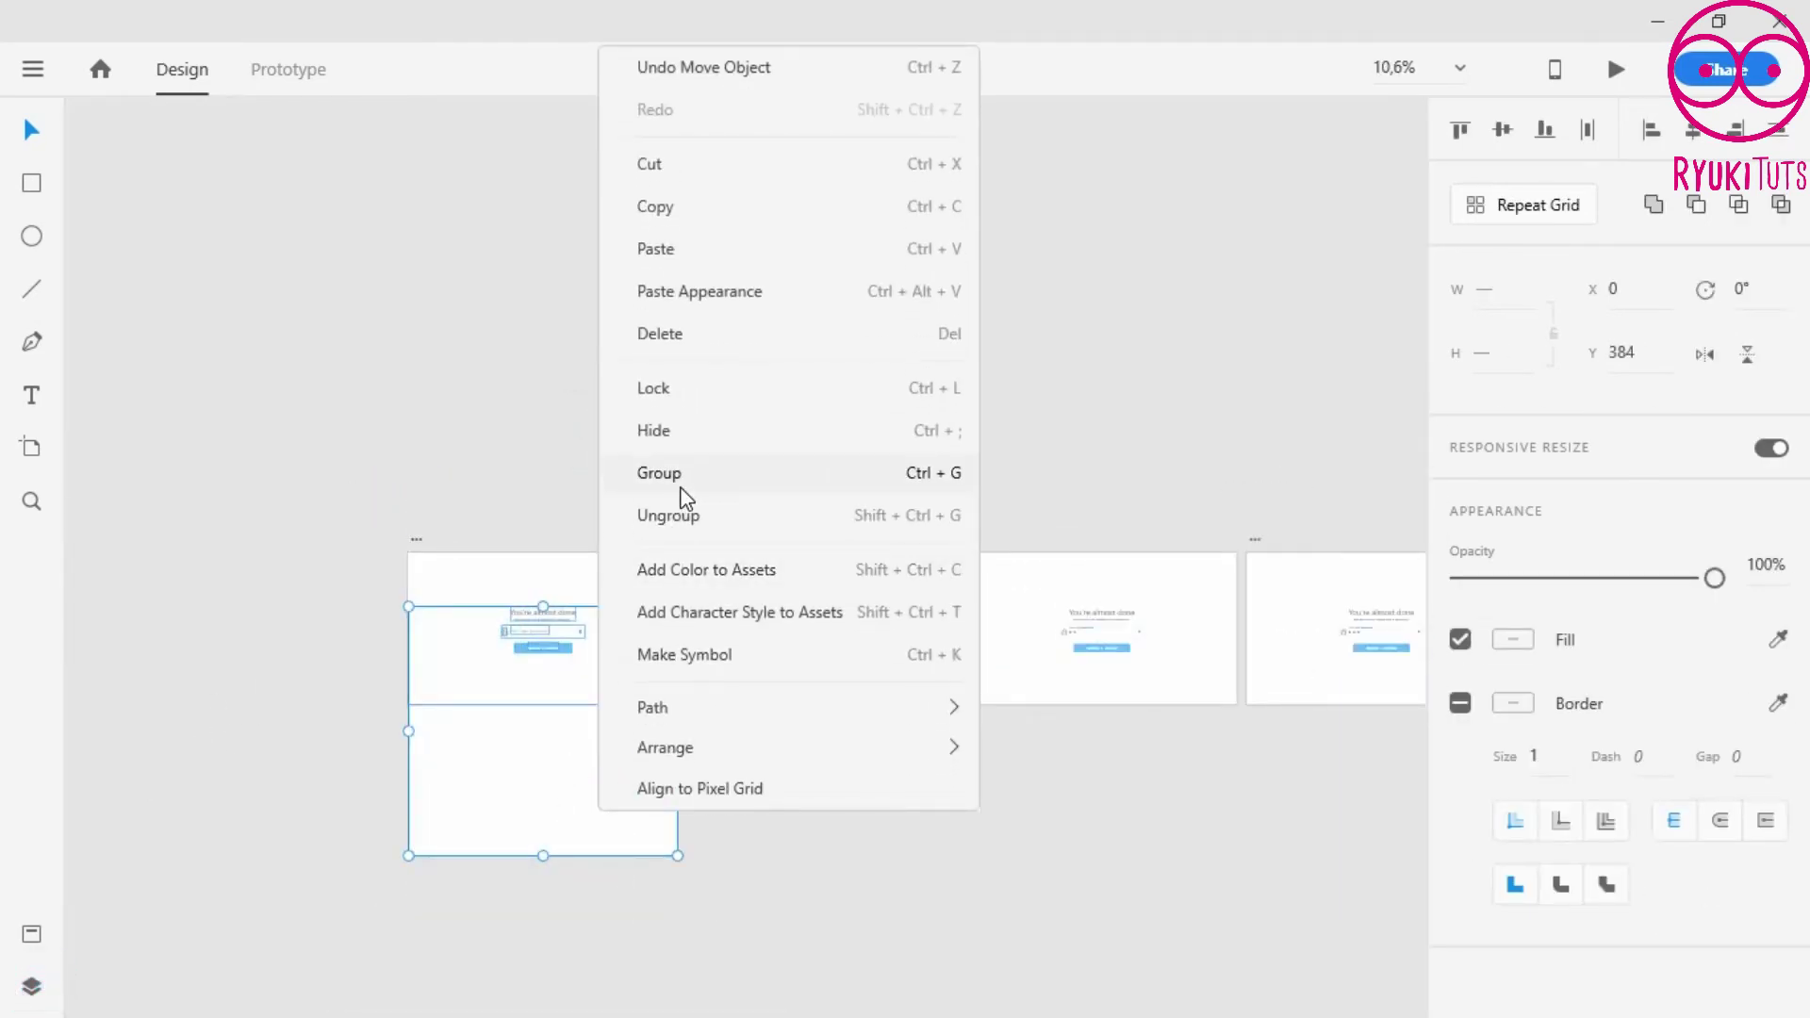
click(660, 473)
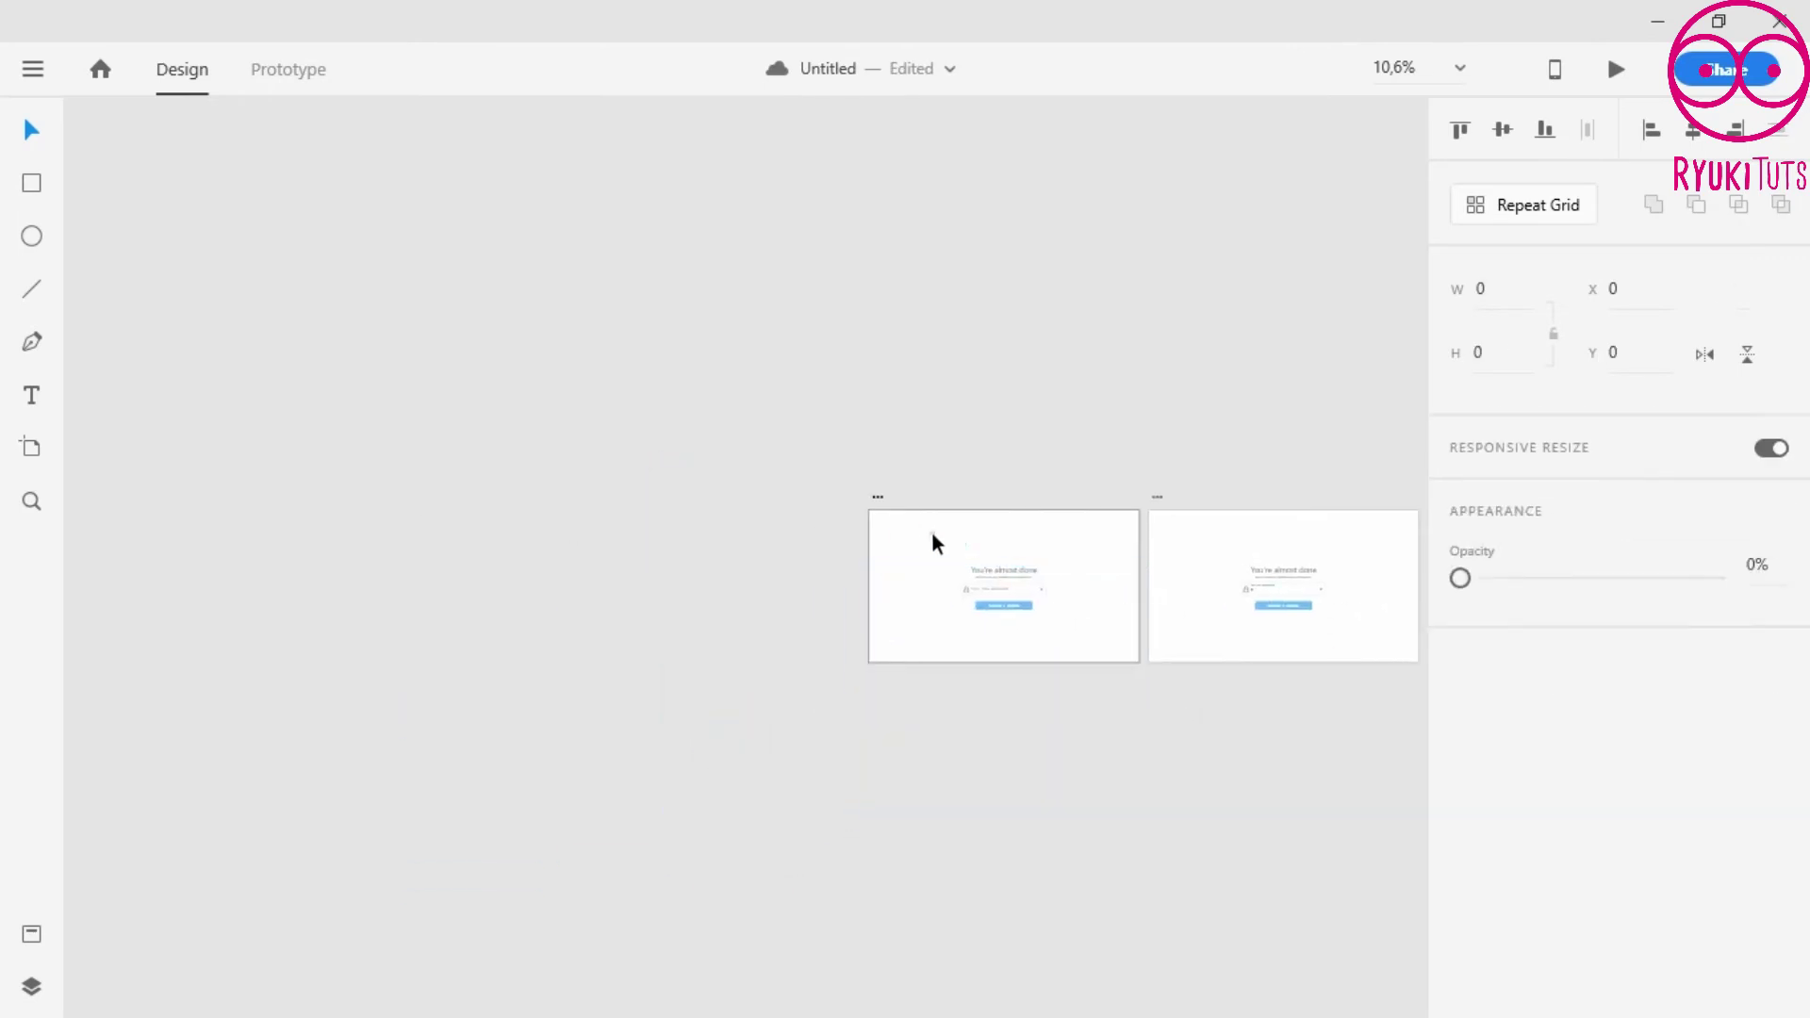
- Duplicate artboard Web 1920 – 1 and place the copy in front of it at the start of the row
click(875, 492)
key(ctrl+d)
mouse_move(1099, 712)
mouse_down()
mouse_move(807, 606)
mouse_move(1112, 702)
mouse_up()
click(1113, 696)
click(1201, 707)
click(1134, 691)
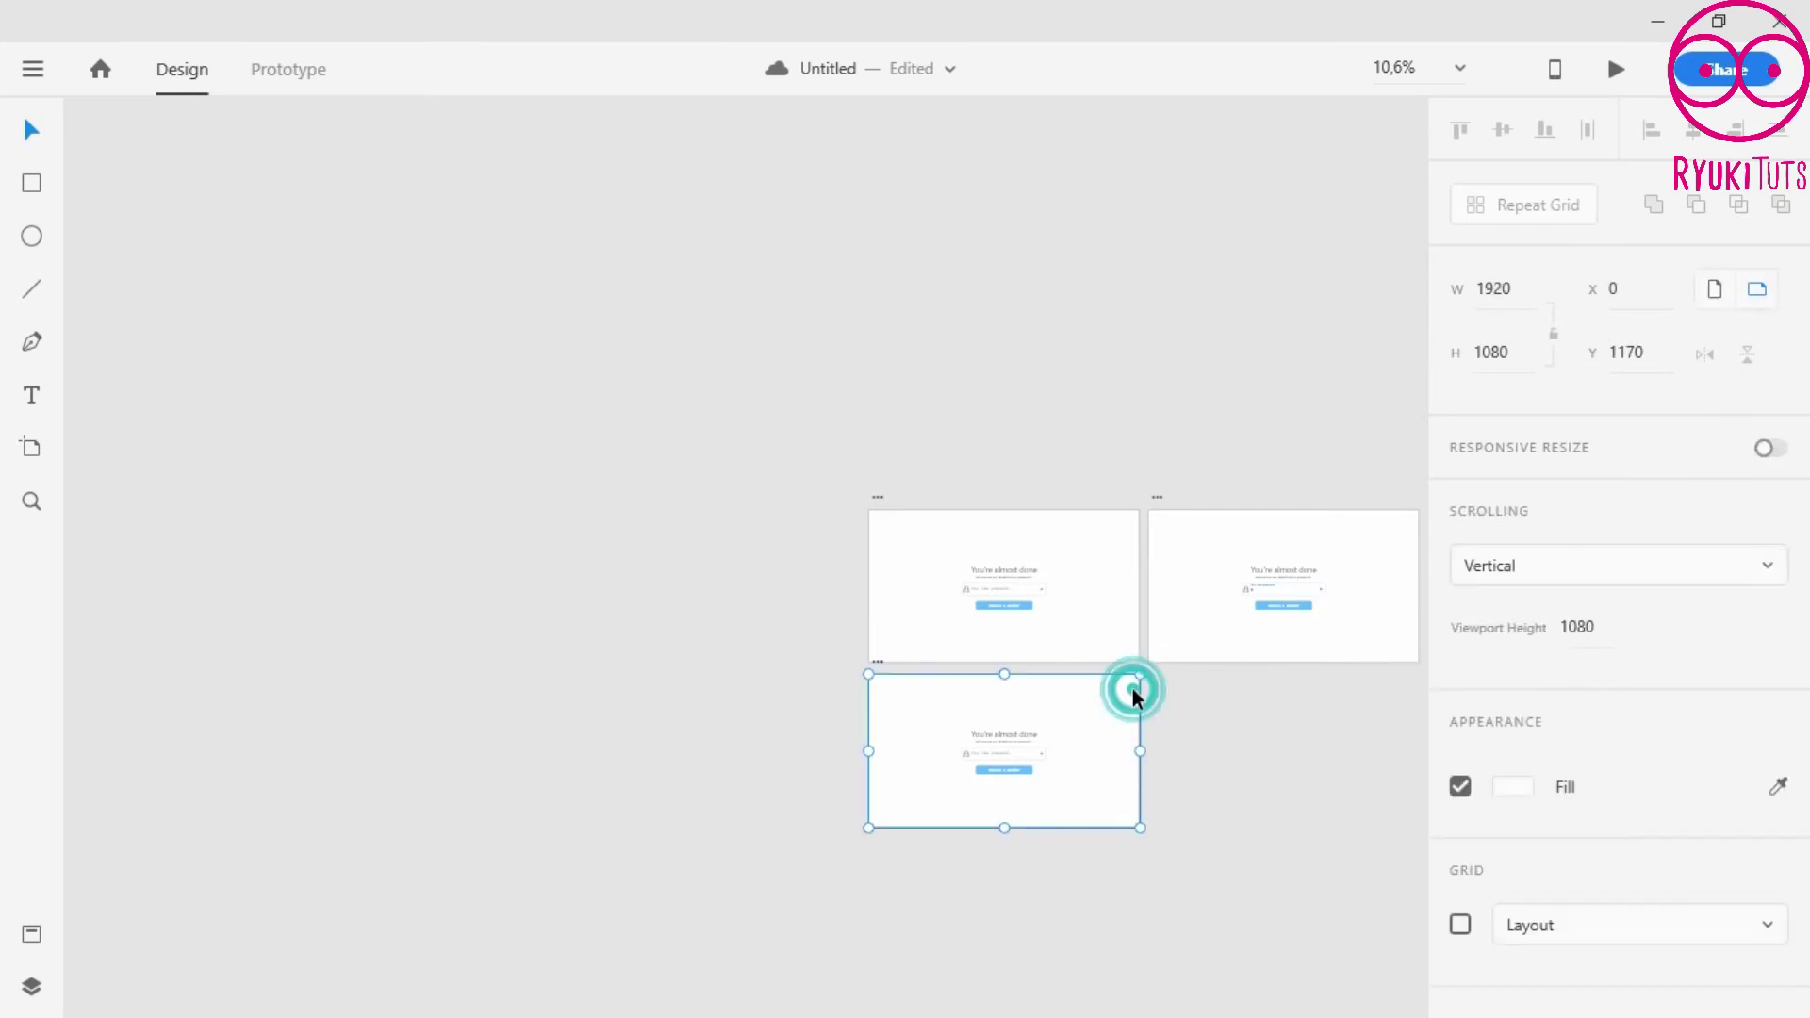
scroll(879, 666, up, 3)
drag(868, 668, 82, 194)
- Move the grouped content of artboard Web 1920 – 10 straight up out of view, to Y -696
click(428, 691)
click(496, 440)
drag(491, 485, 477, 53)
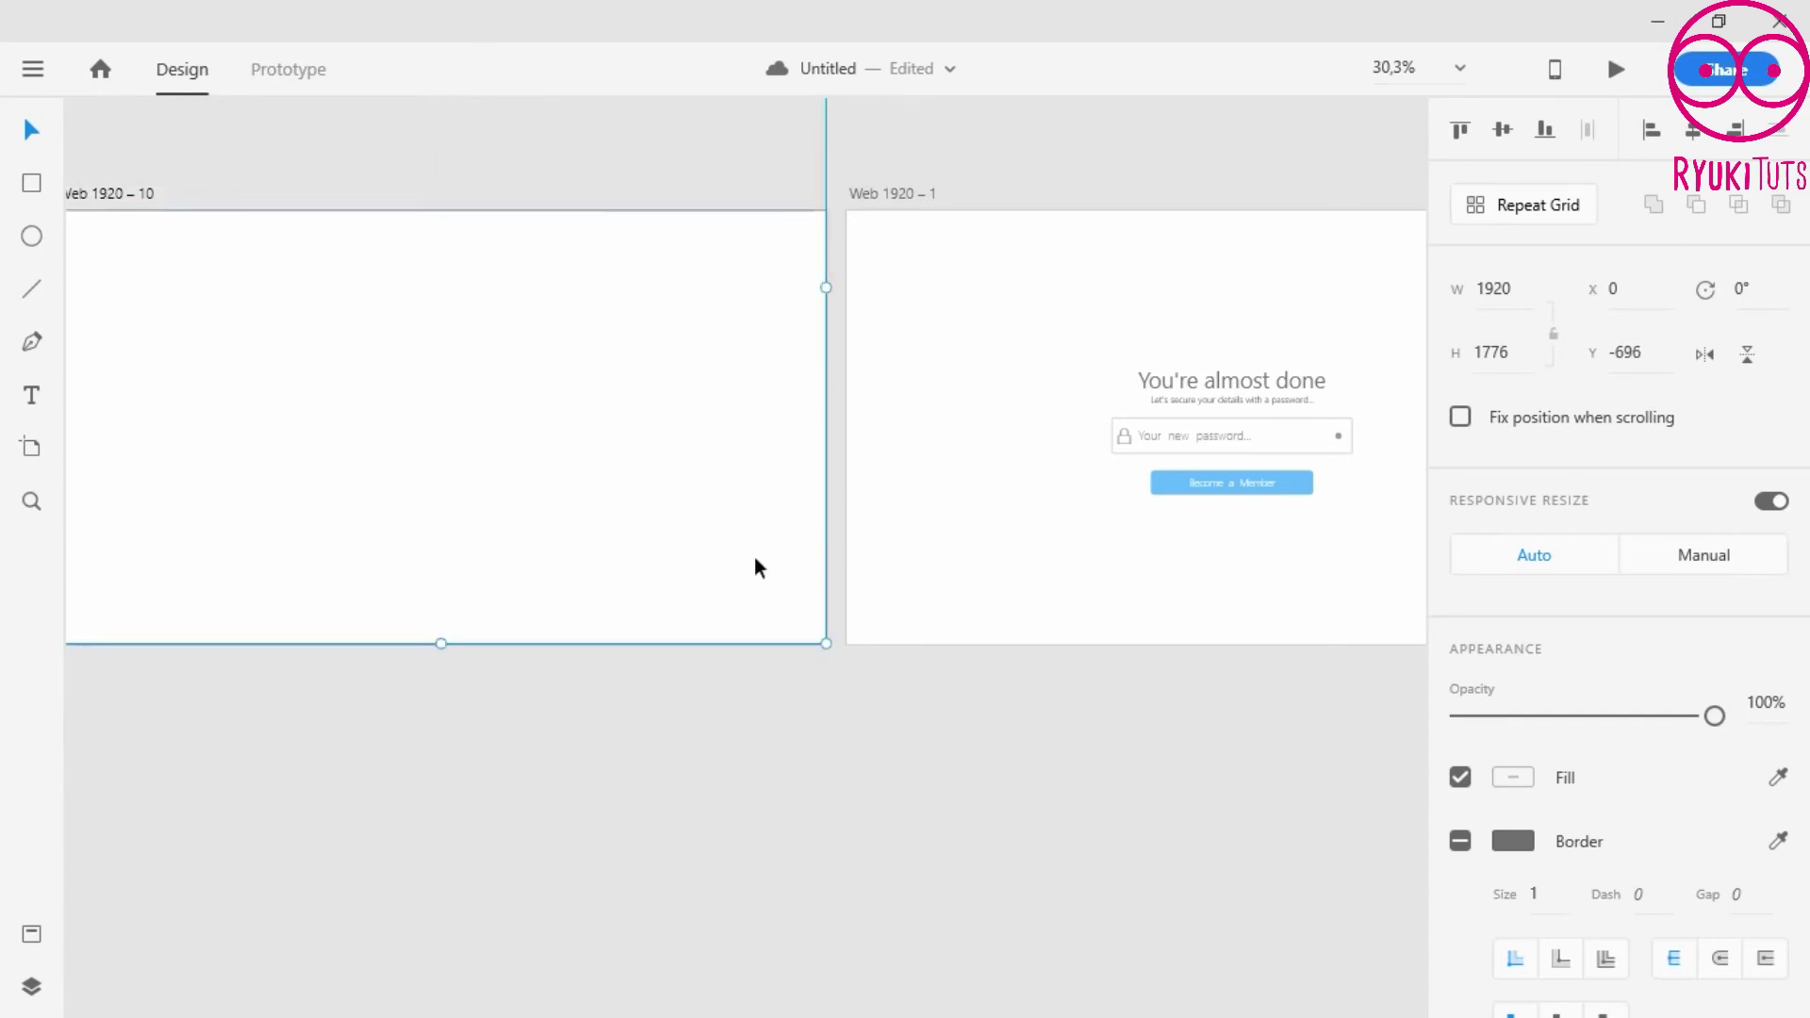
key(Escape)
- Switch to prototyping and link artboard Web 1920 – 10 to Web 1920 – 1
scroll(984, 674, down, 1)
drag(1103, 642, 633, 684)
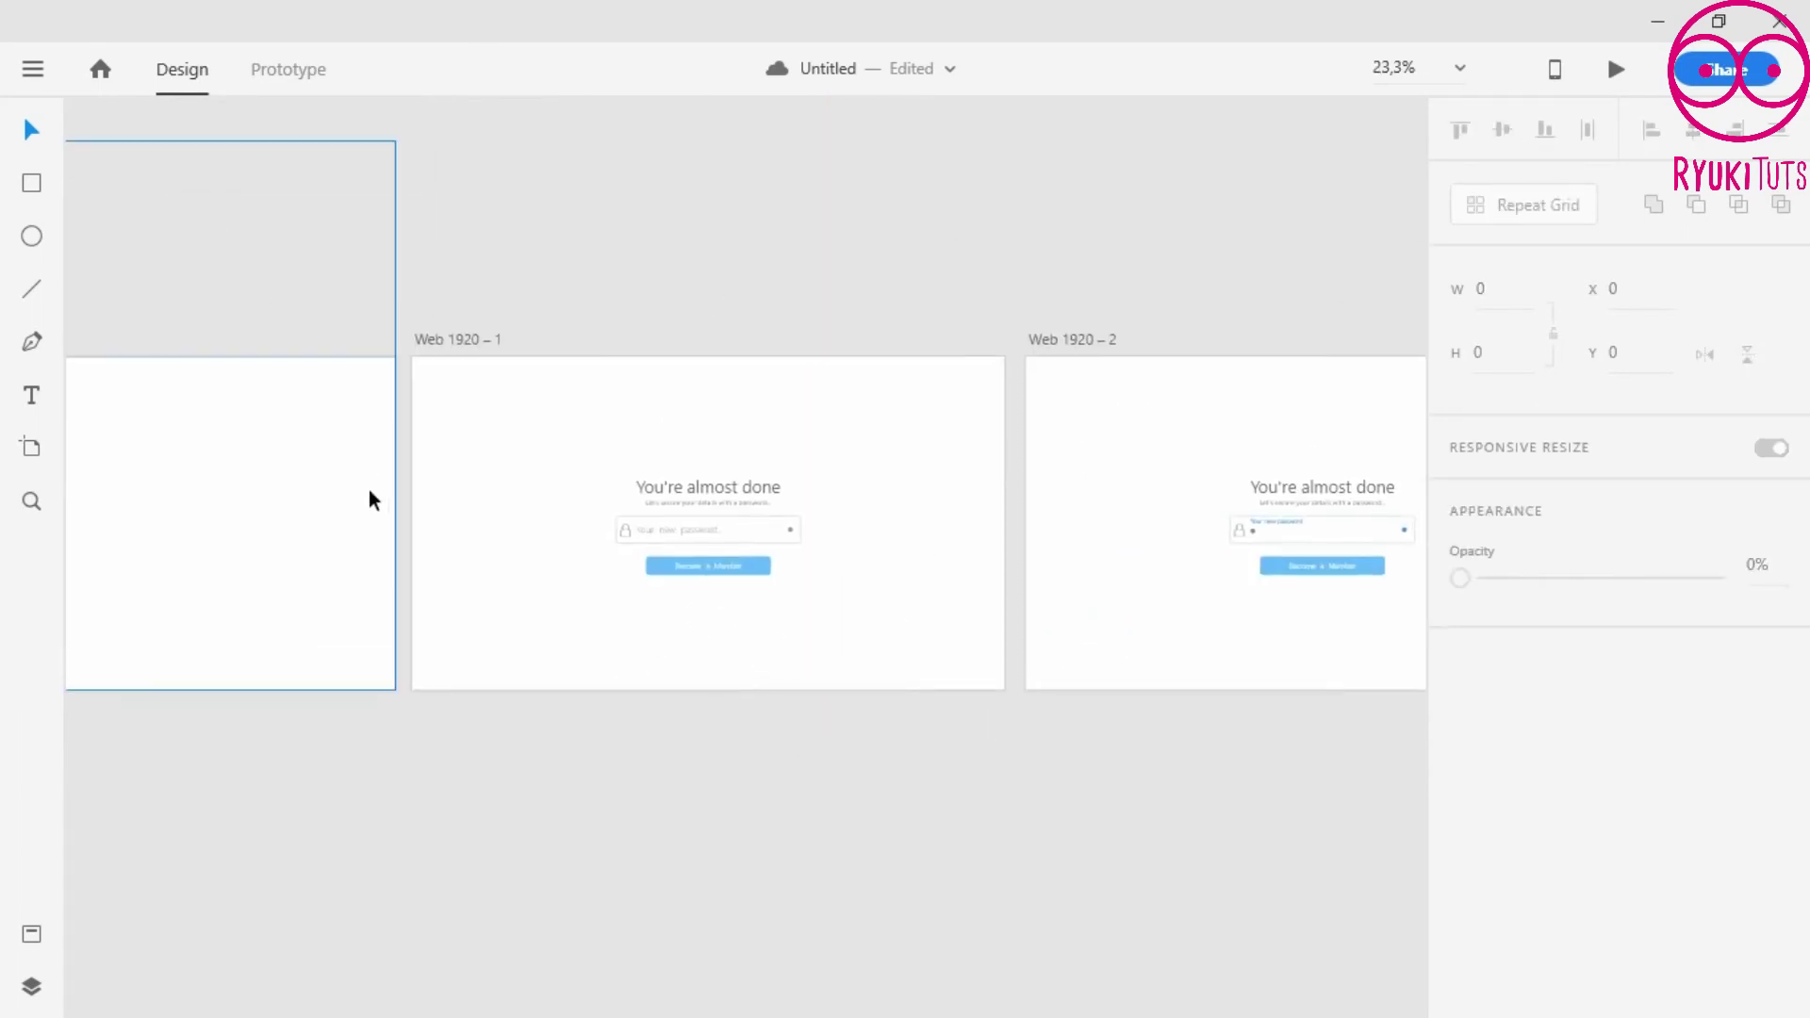
click(274, 68)
drag(239, 406, 557, 428)
click(163, 359)
drag(724, 517, 862, 504)
- Set the trigger of the Web 1920 – 10 link to Time with a 1 s delay
click(966, 650)
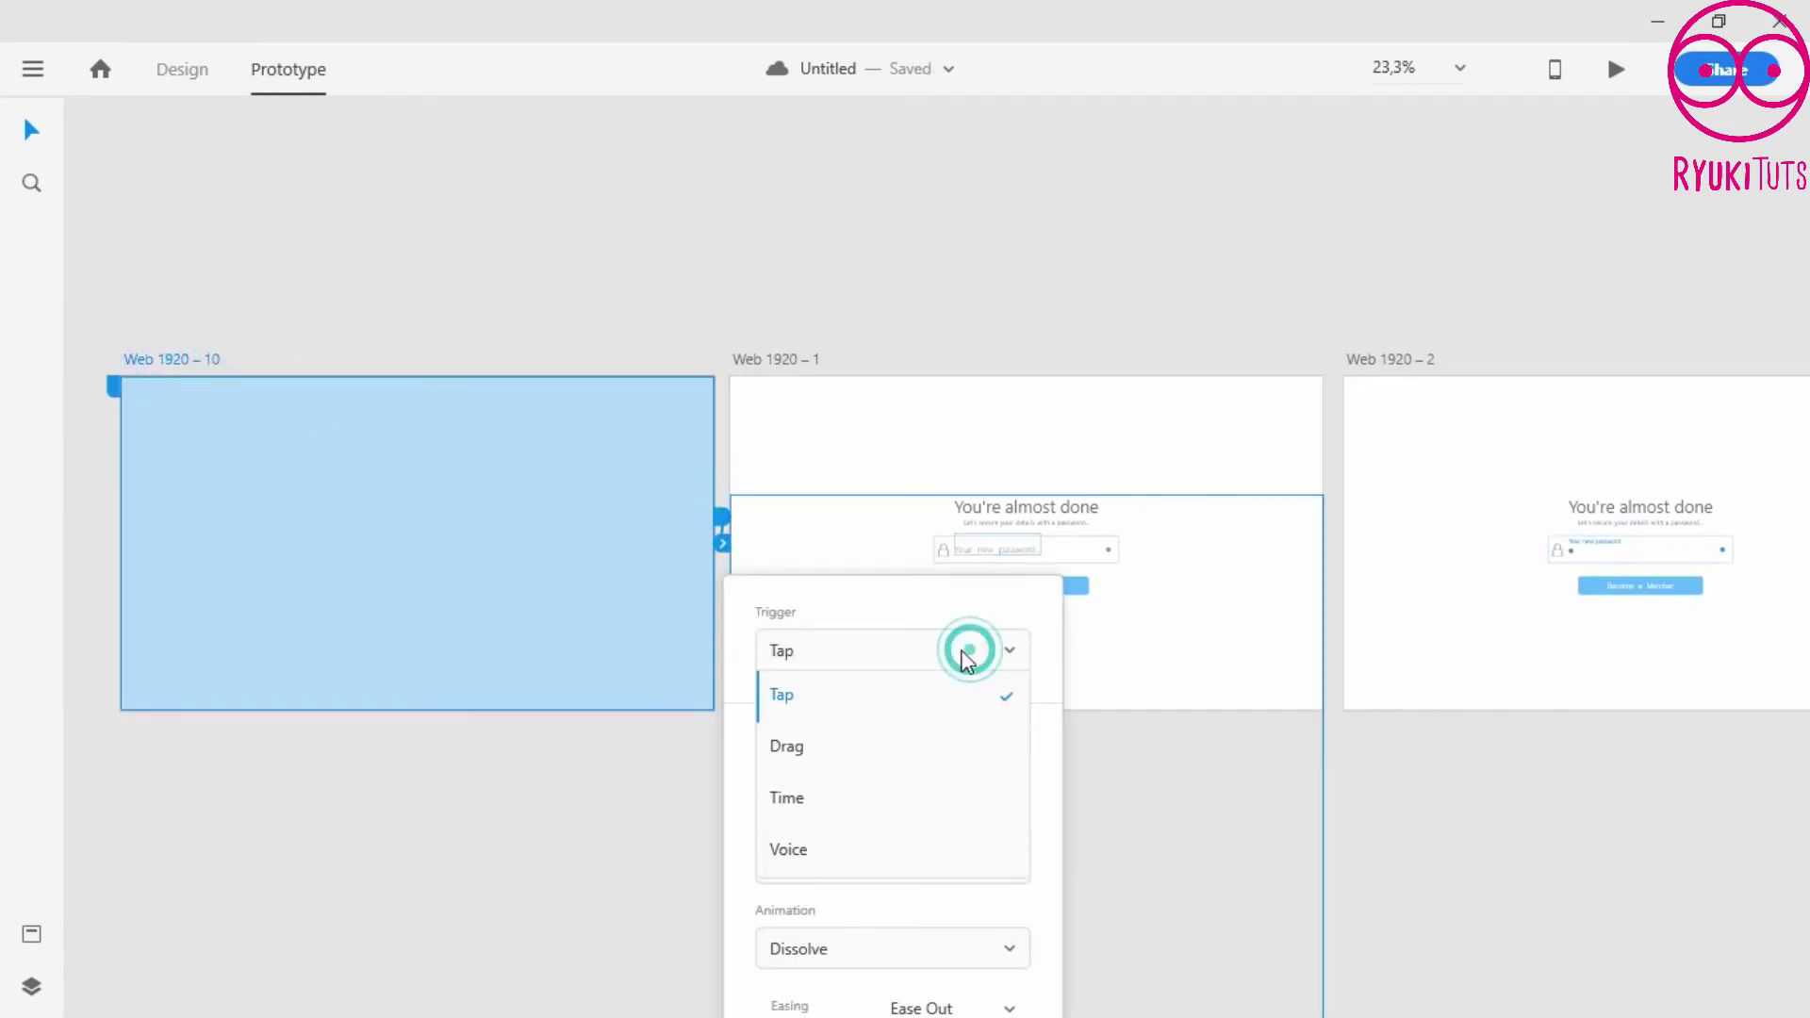
click(863, 797)
click(1010, 704)
click(922, 952)
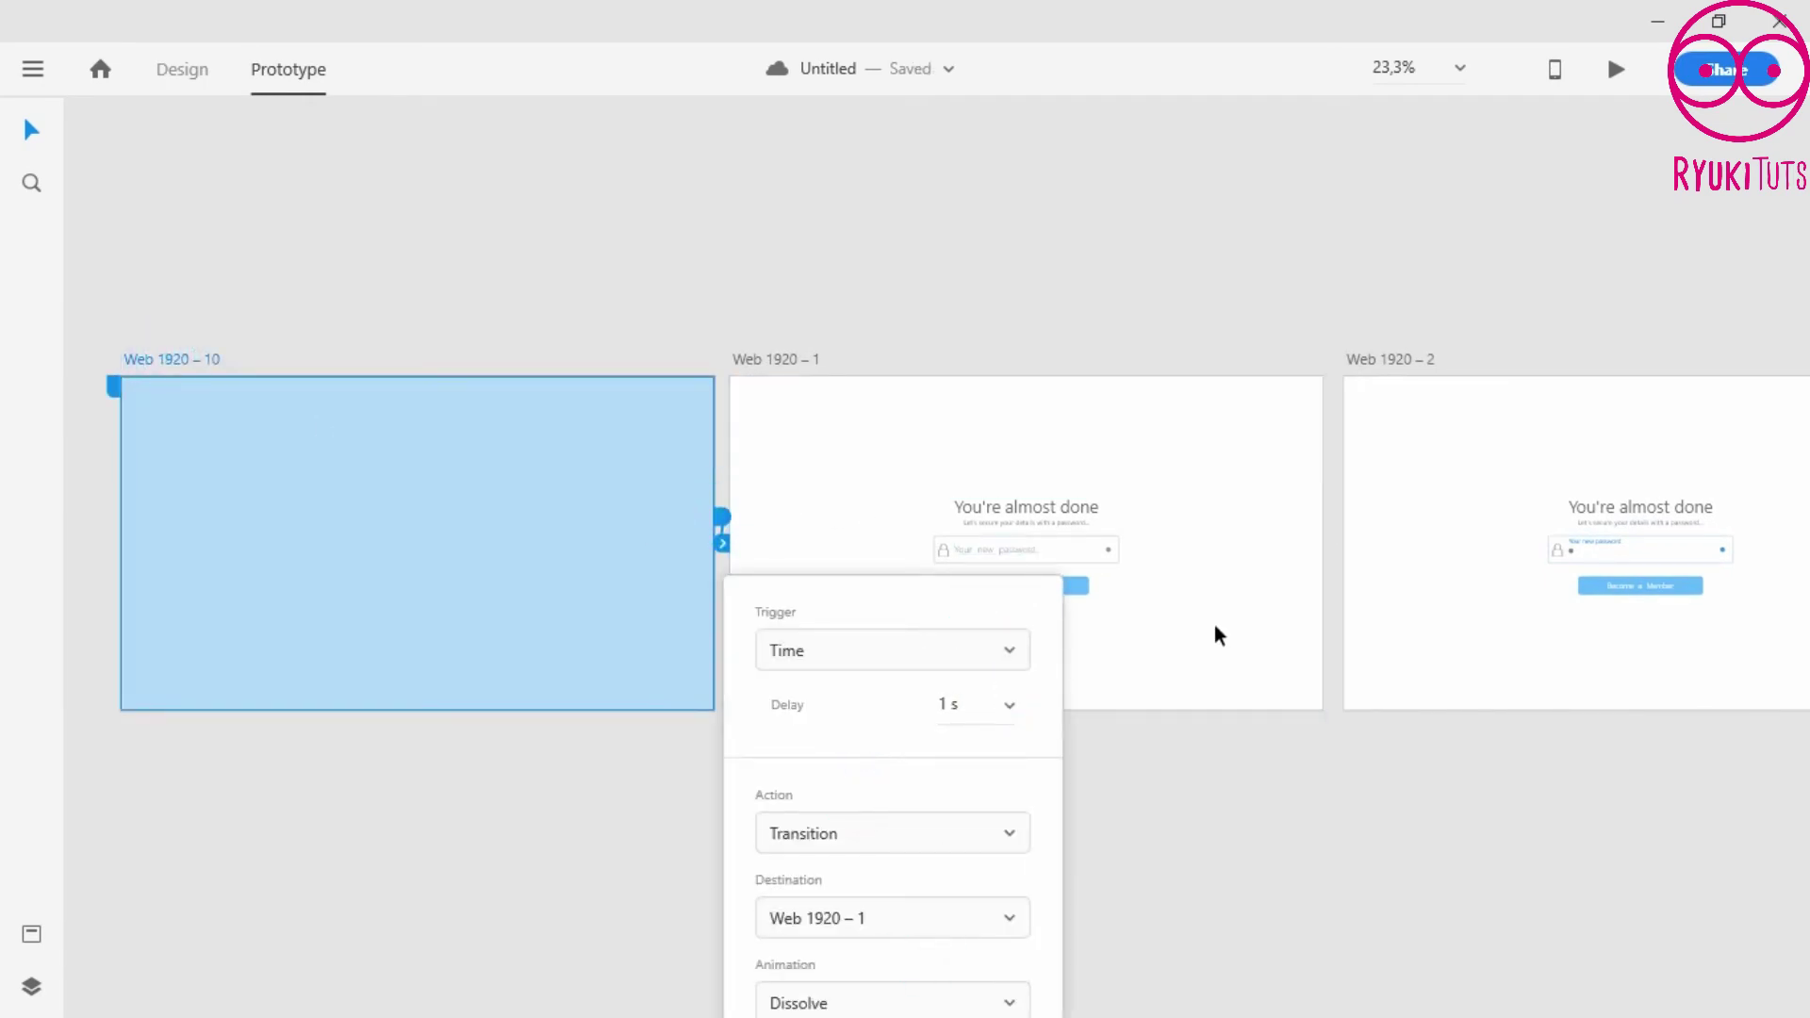
- Set the action of the Web 1920 – 10 link to Auto-Animate with a duration of 1 s
scroll(1214, 633, down, 5)
click(974, 780)
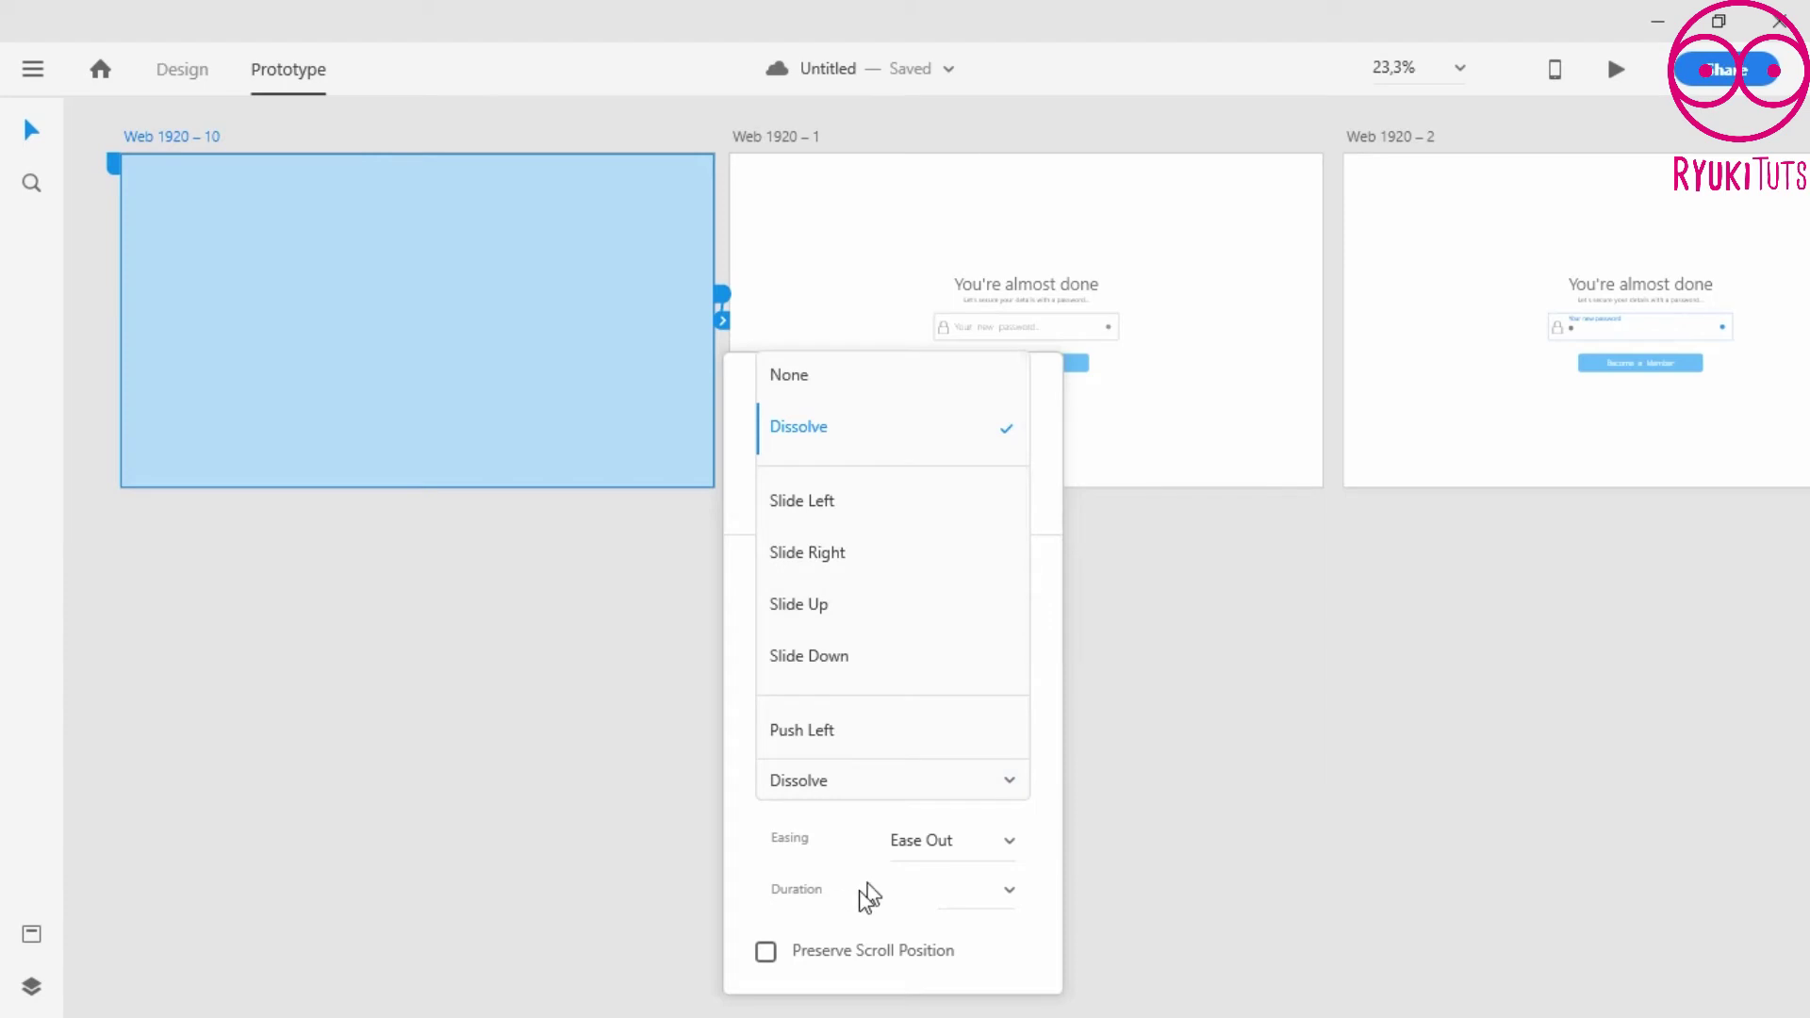
click(867, 896)
click(982, 613)
click(863, 701)
click(1010, 806)
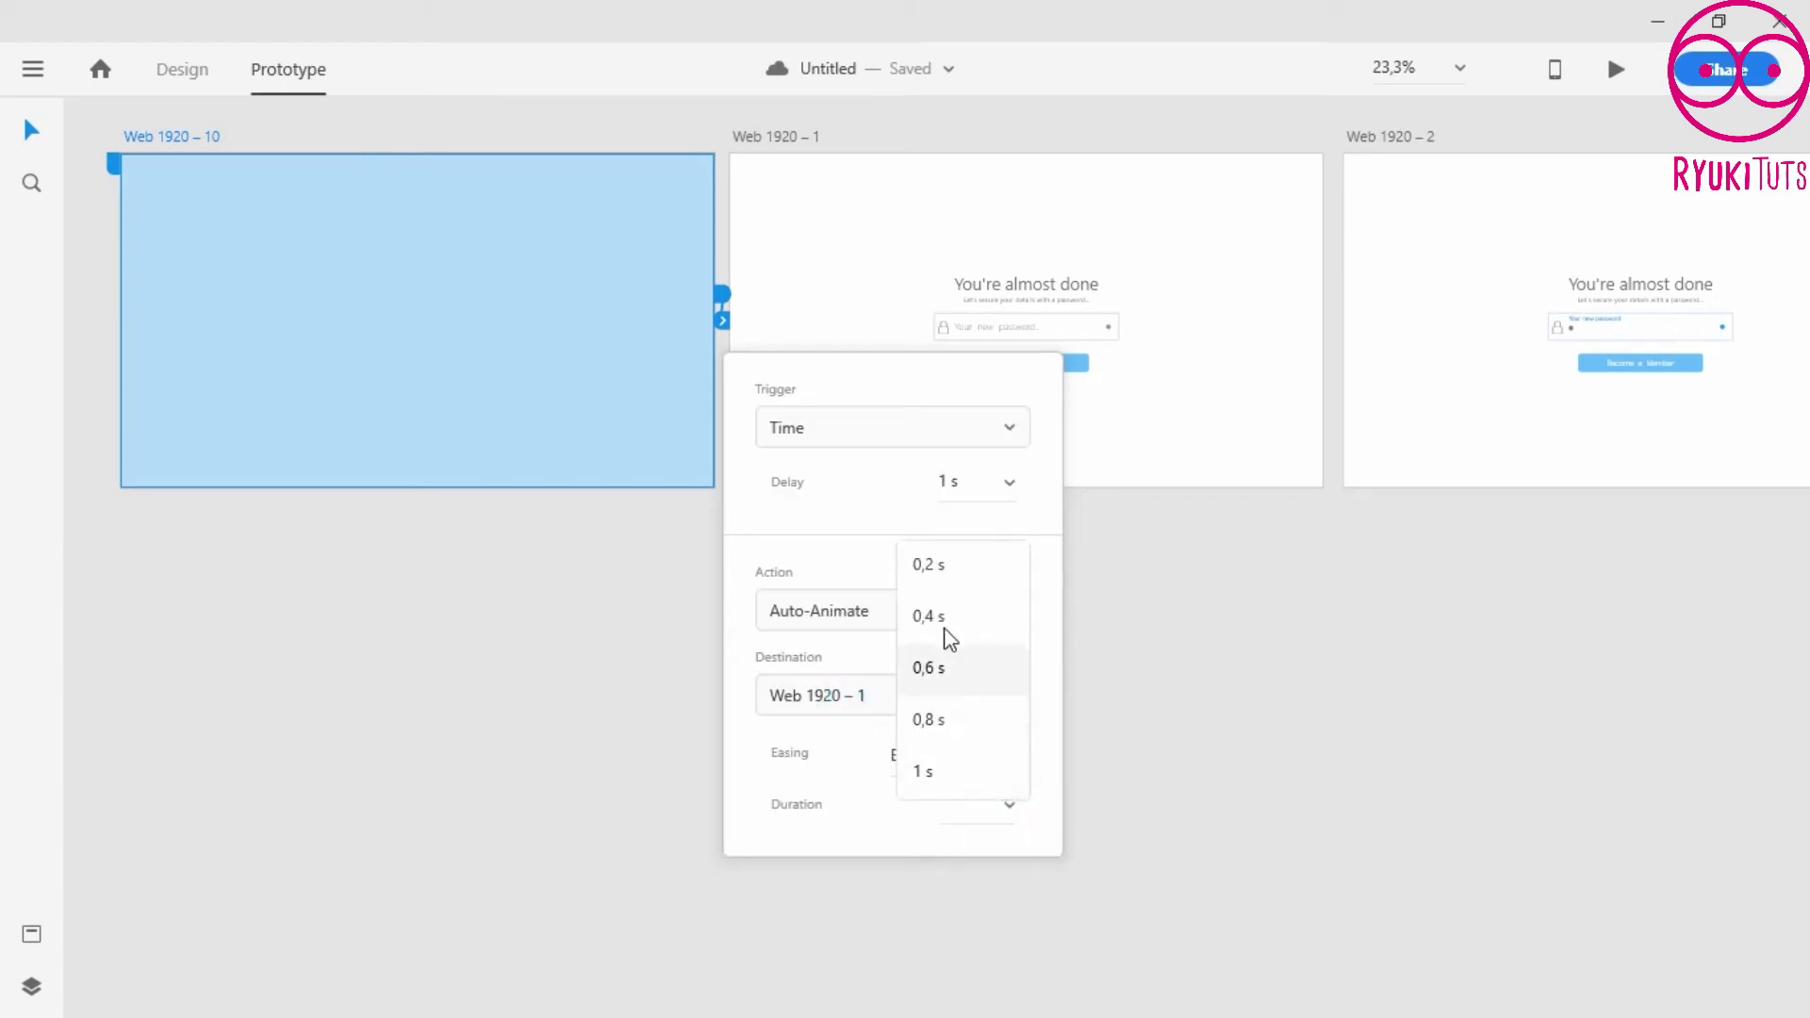
click(922, 771)
click(1201, 465)
click(1398, 539)
- Link artboard Web 1920 – 1 to Web 1920 – 2 and Web 1920 – 2 to Web 1920 – 3 with timed Auto-Animate transitions
click(800, 136)
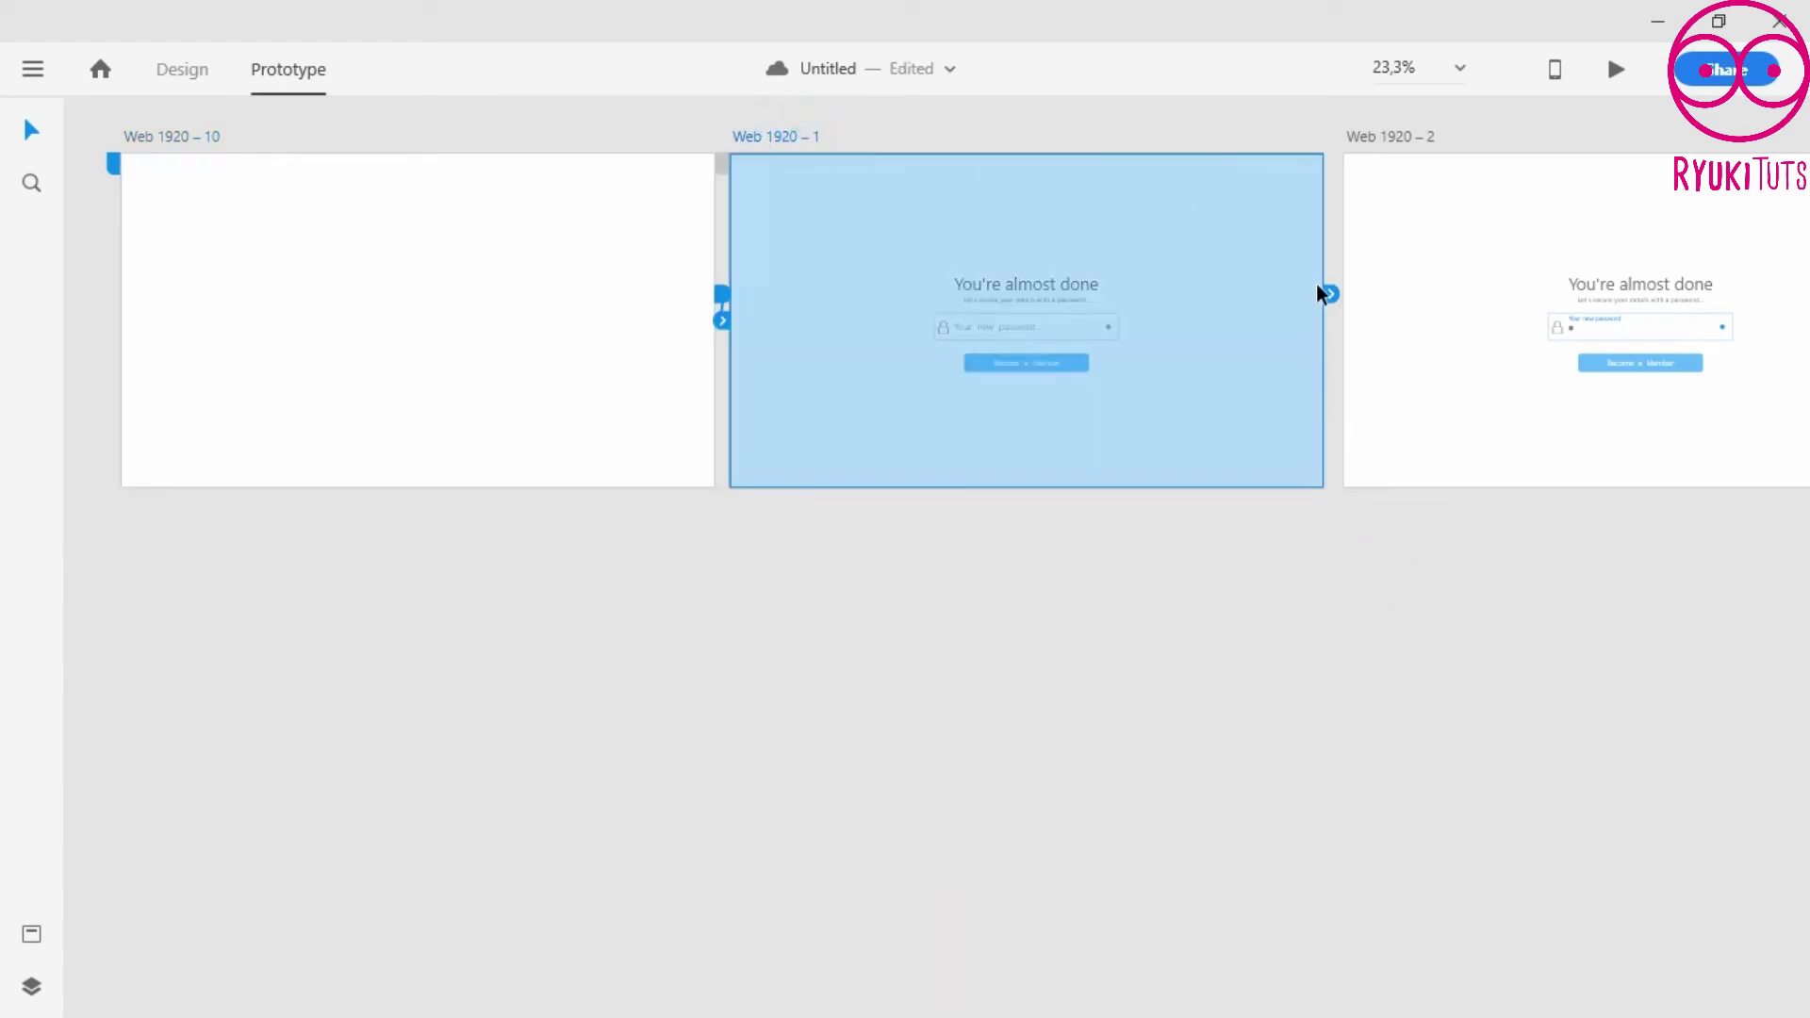
drag(1316, 285, 1490, 320)
click(1249, 623)
scroll(271, 396, right, 10)
scroll(271, 396, up, 2)
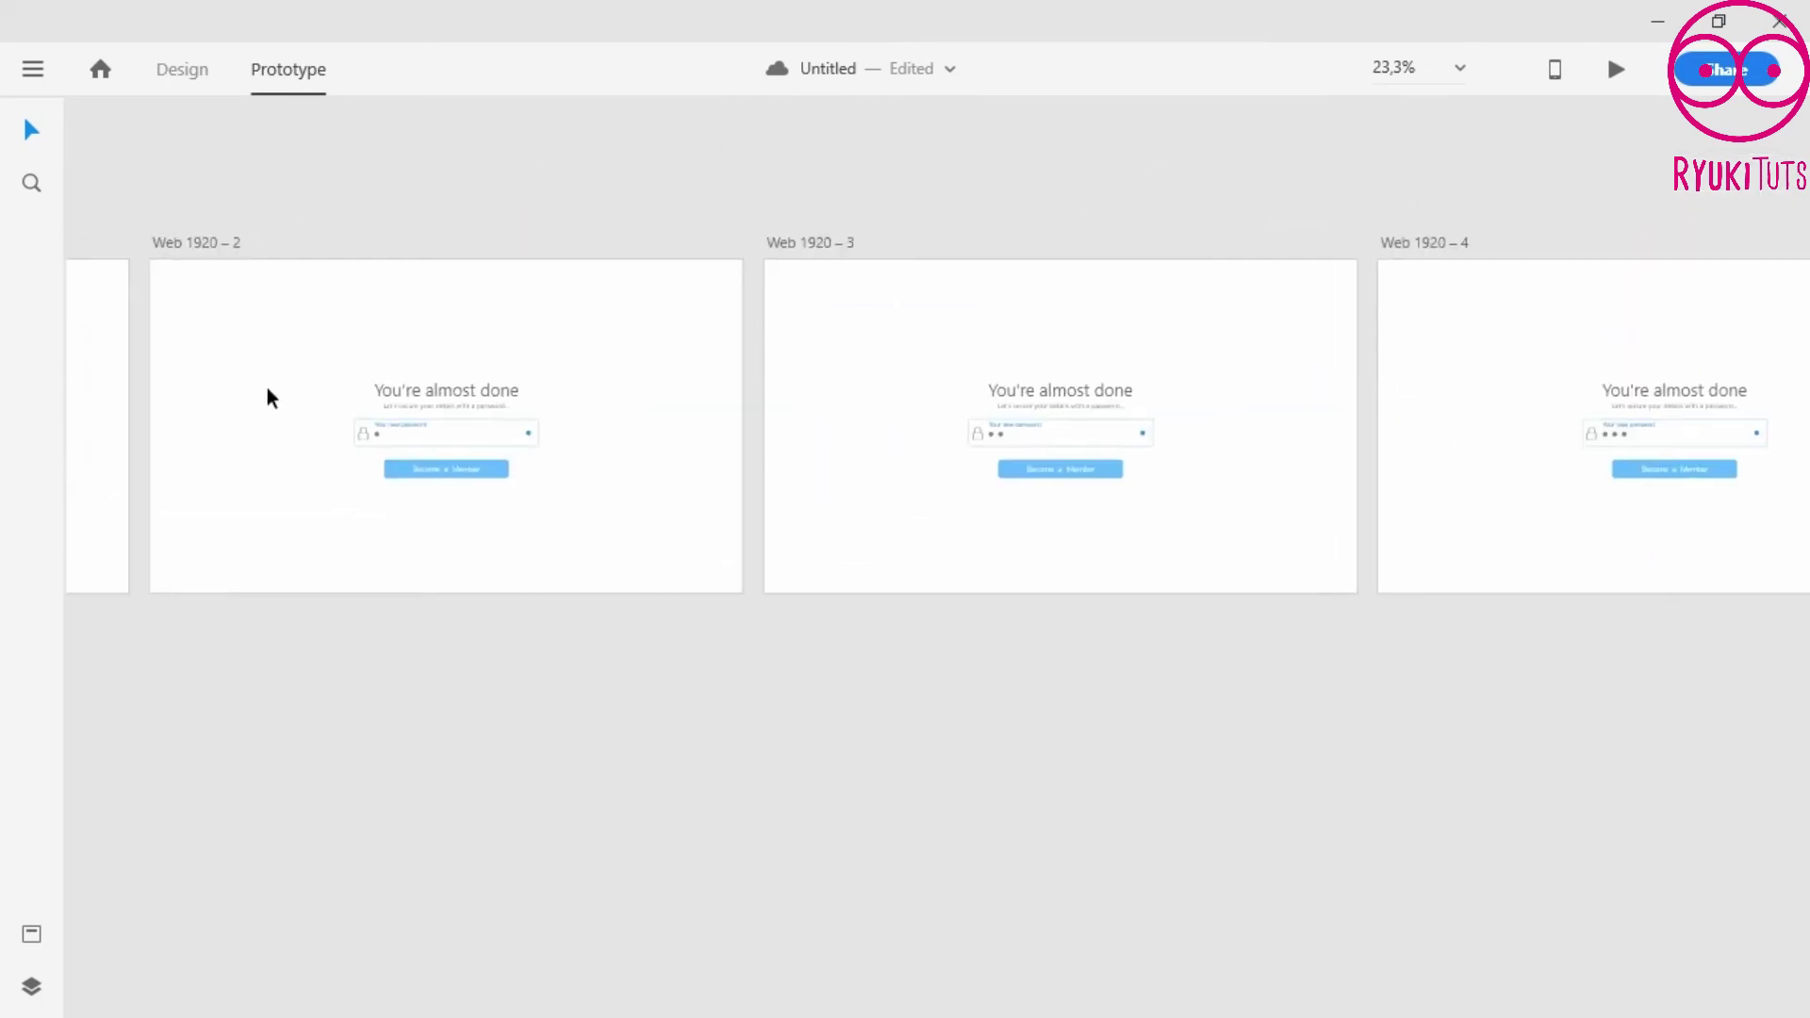
click(208, 243)
drag(752, 401, 972, 585)
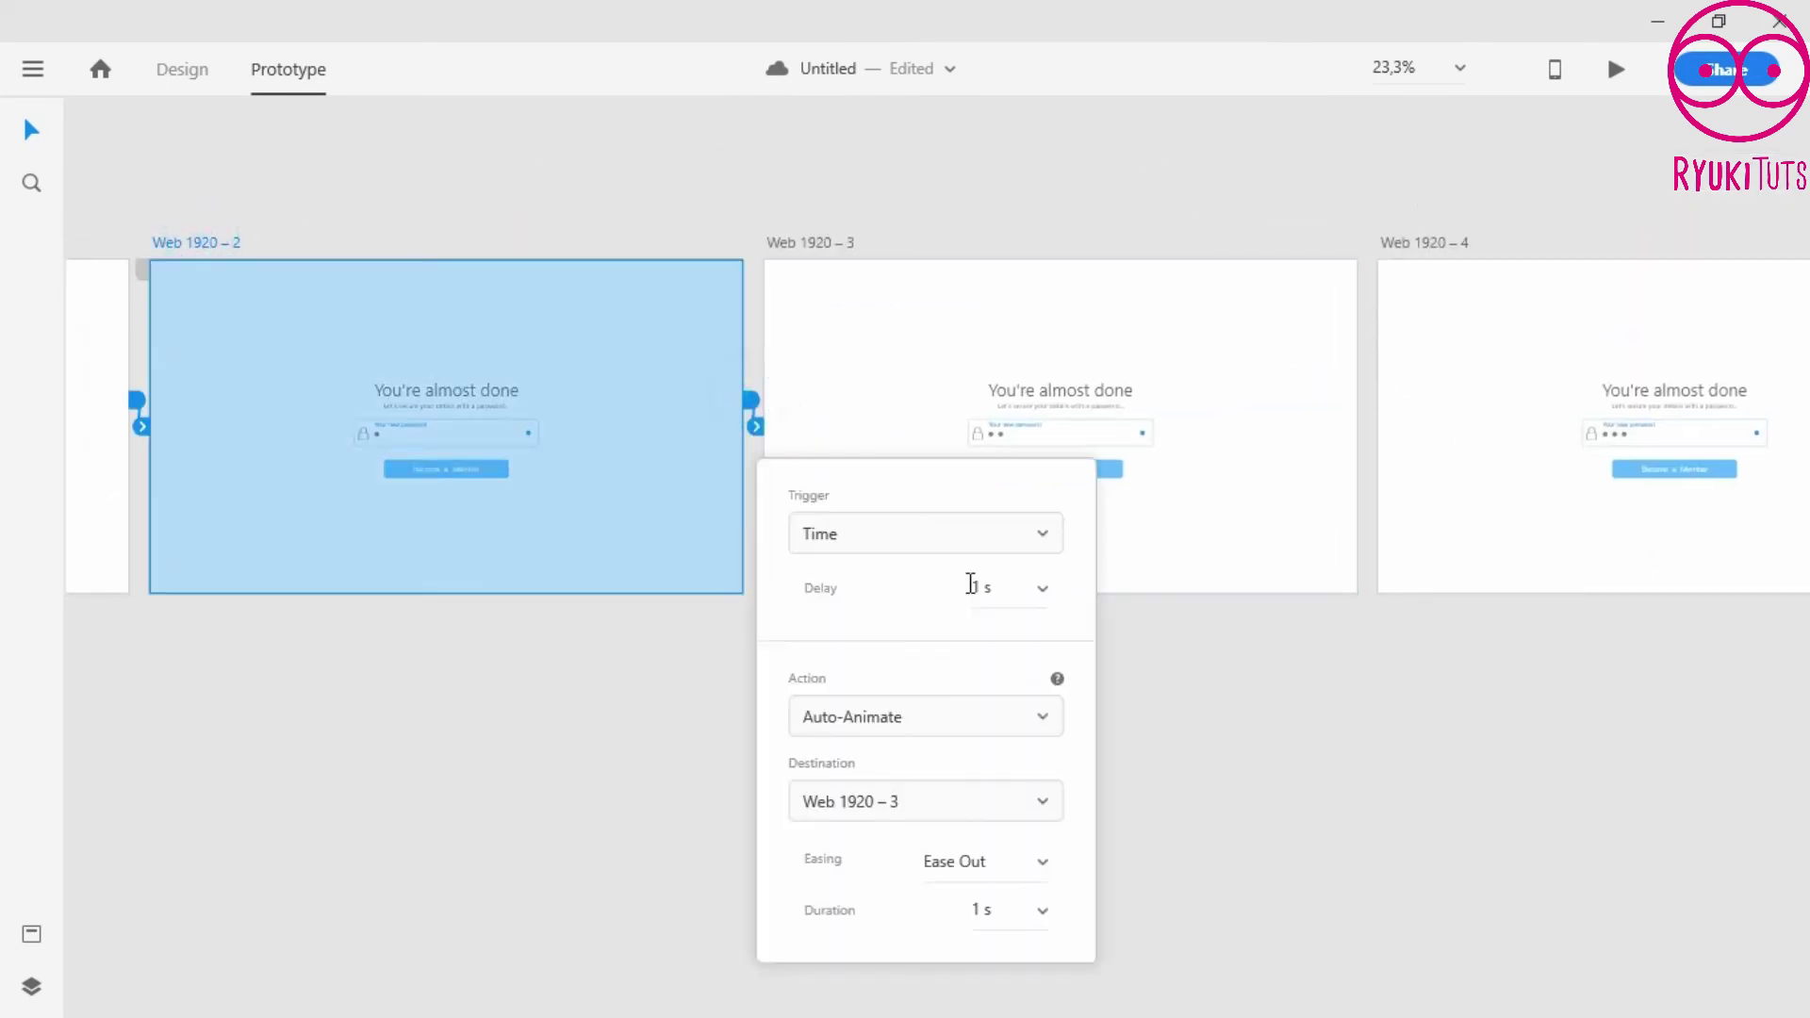
- Link artboard Web 1920 – 3 to Web 1920 – 4 and Web 1920 – 4 to Web 1920 – 5, keeping the timed Auto-Animate settings
click(817, 242)
drag(1363, 401, 1508, 313)
click(1685, 275)
scroll(1685, 275, right, 10)
scroll(1685, 274, up, 2)
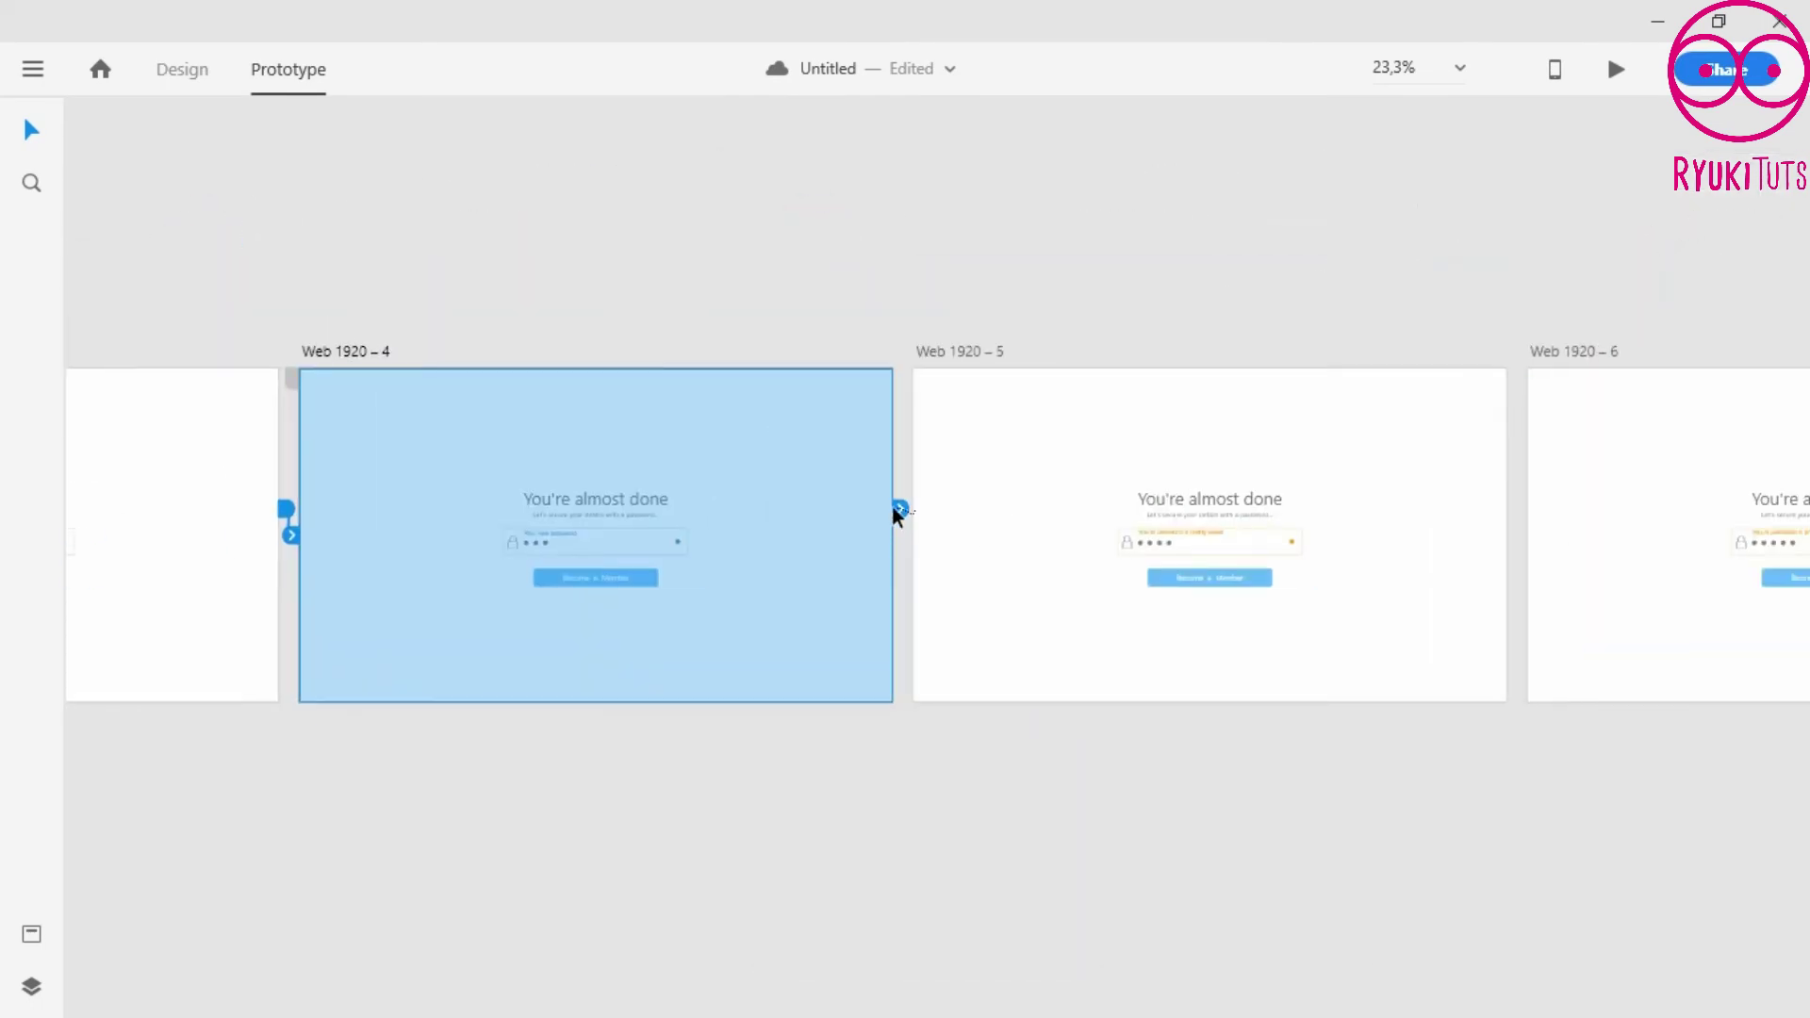
drag(896, 509, 1062, 497)
click(1414, 461)
- Link artboard Web 1920 – 5 to Web 1920 – 6 and Web 1920 – 6 to Web 1920 – 7, keeping the timed Auto-Animate settings
scroll(1414, 461, right, 10)
scroll(1415, 461, up, 2)
drag(891, 561, 1282, 491)
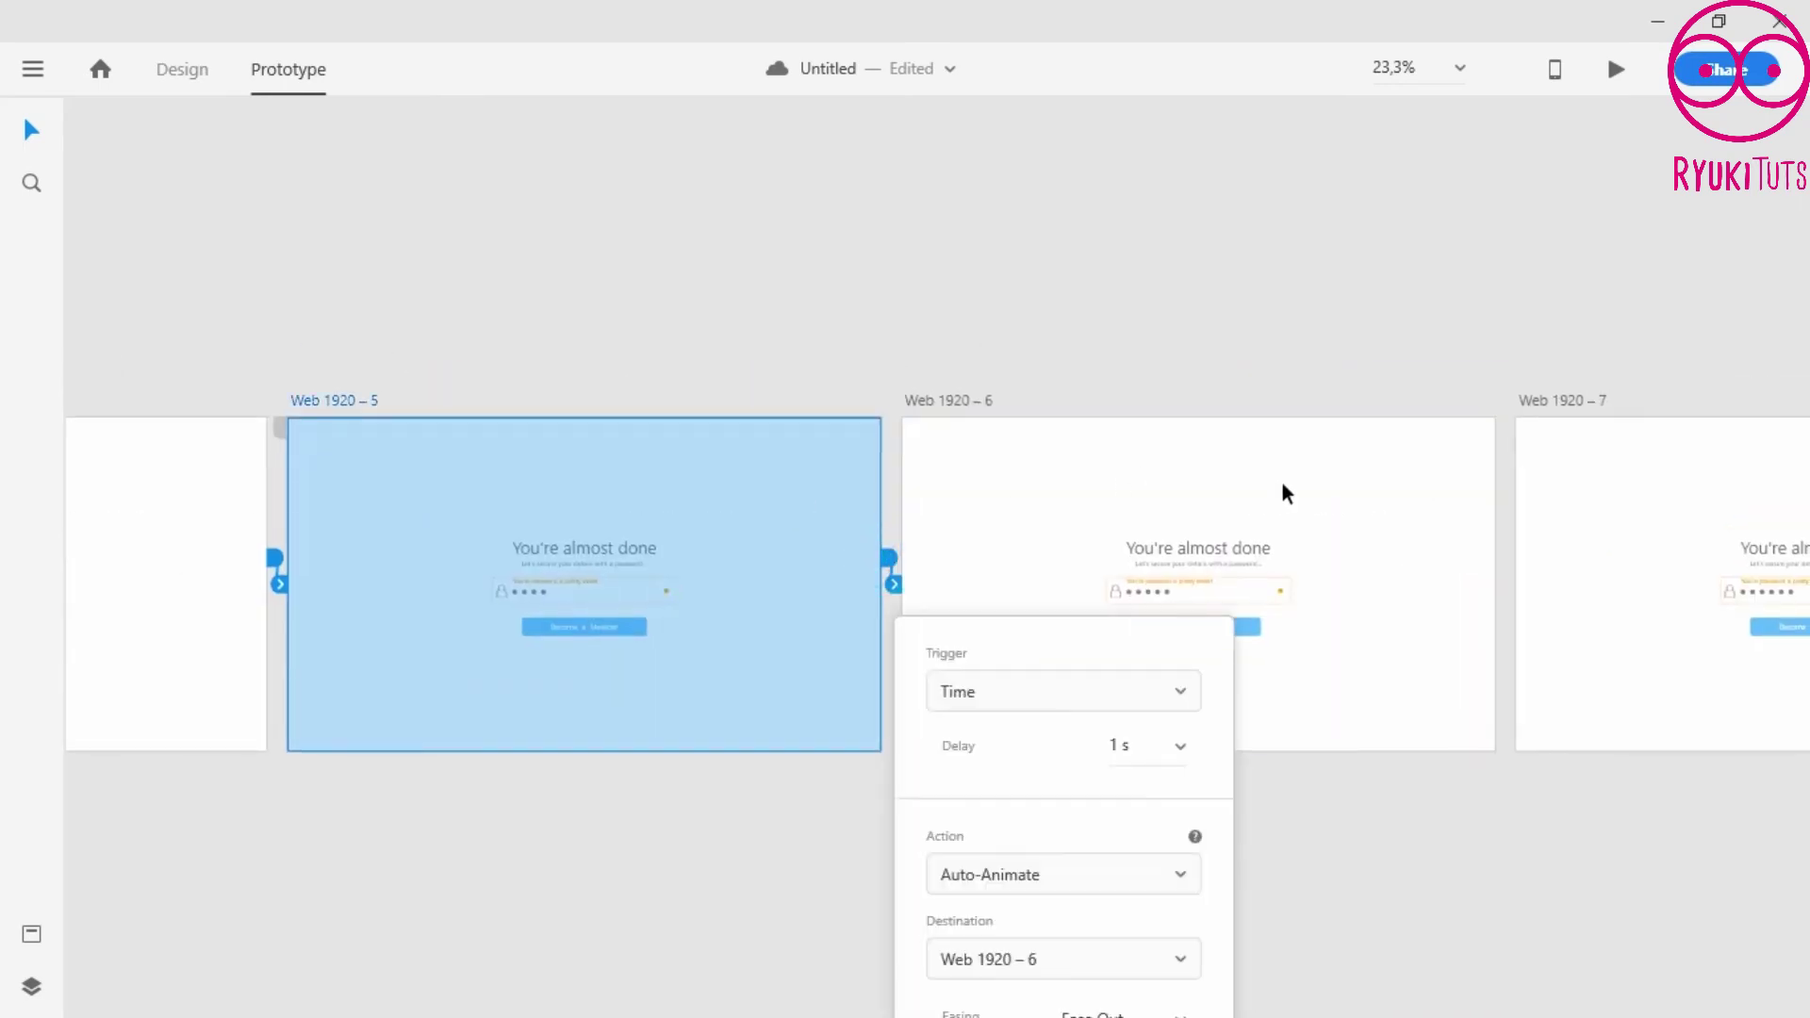
click(1317, 476)
drag(1501, 558, 1565, 571)
click(1612, 335)
- Link artboard Web 1920 – 7 to Web 1920 – 8, keeping the timed Auto-Animate settings
drag(1652, 366, 537, 259)
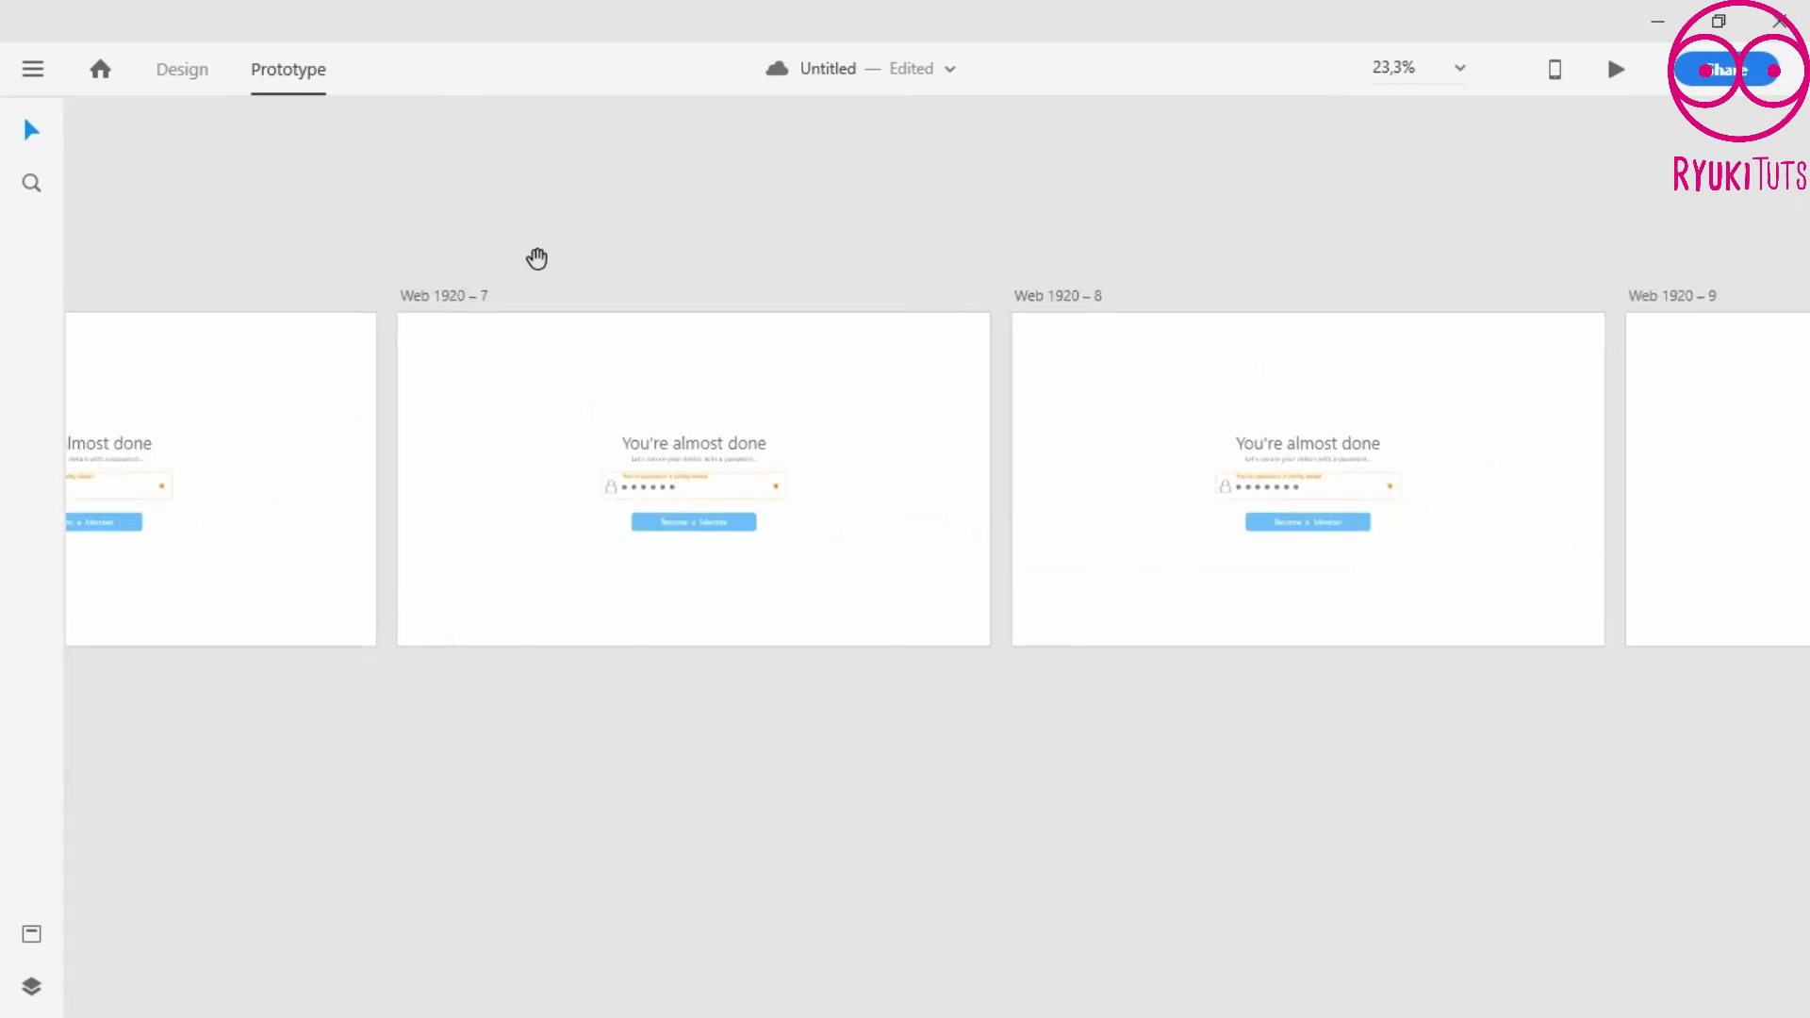
click(985, 416)
drag(997, 457, 1150, 444)
click(1463, 283)
- Link artboard Web 1920 – 8 to Web 1920 – 9, keeping the timed Auto-Animate settings
scroll(1462, 283, right, 10)
scroll(1463, 282, up, 2)
click(613, 490)
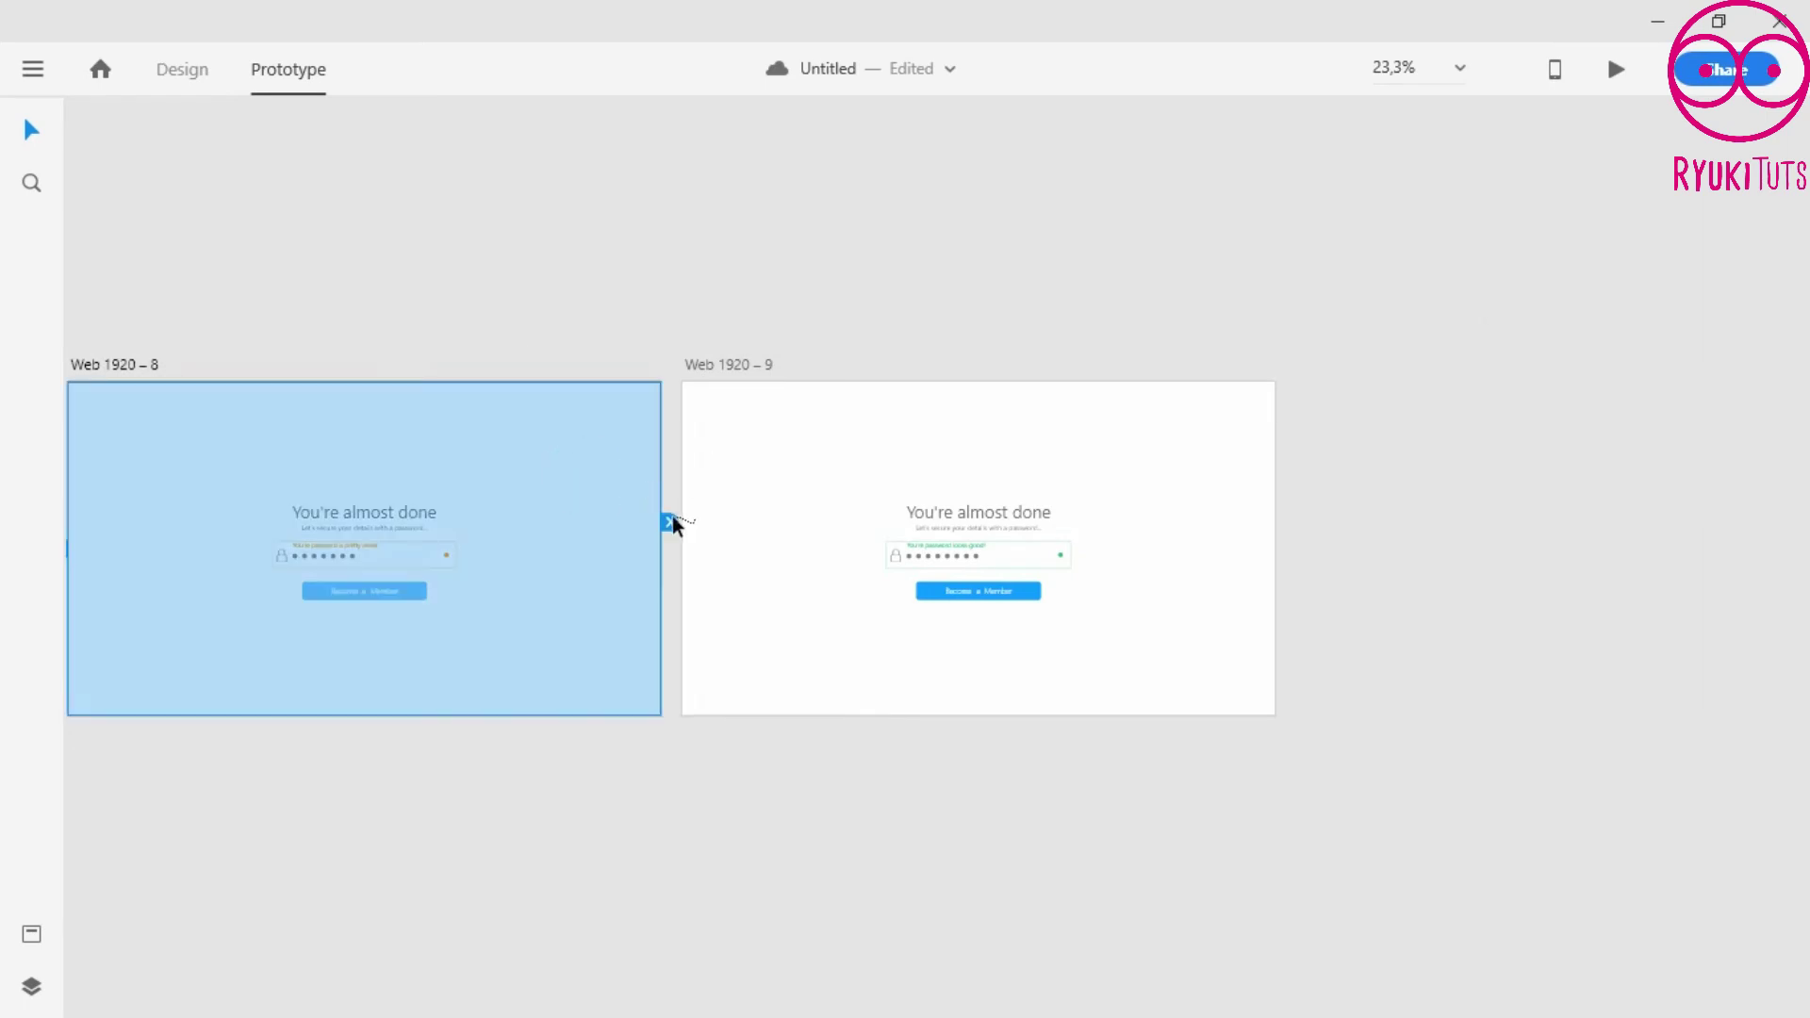
drag(669, 522, 1088, 456)
click(1010, 456)
- Link the last artboard, Web 1920 – 9, back to the blank starting artboard, keeping the timed Auto-Animate settings
scroll(1010, 457, down, 5)
click(1292, 497)
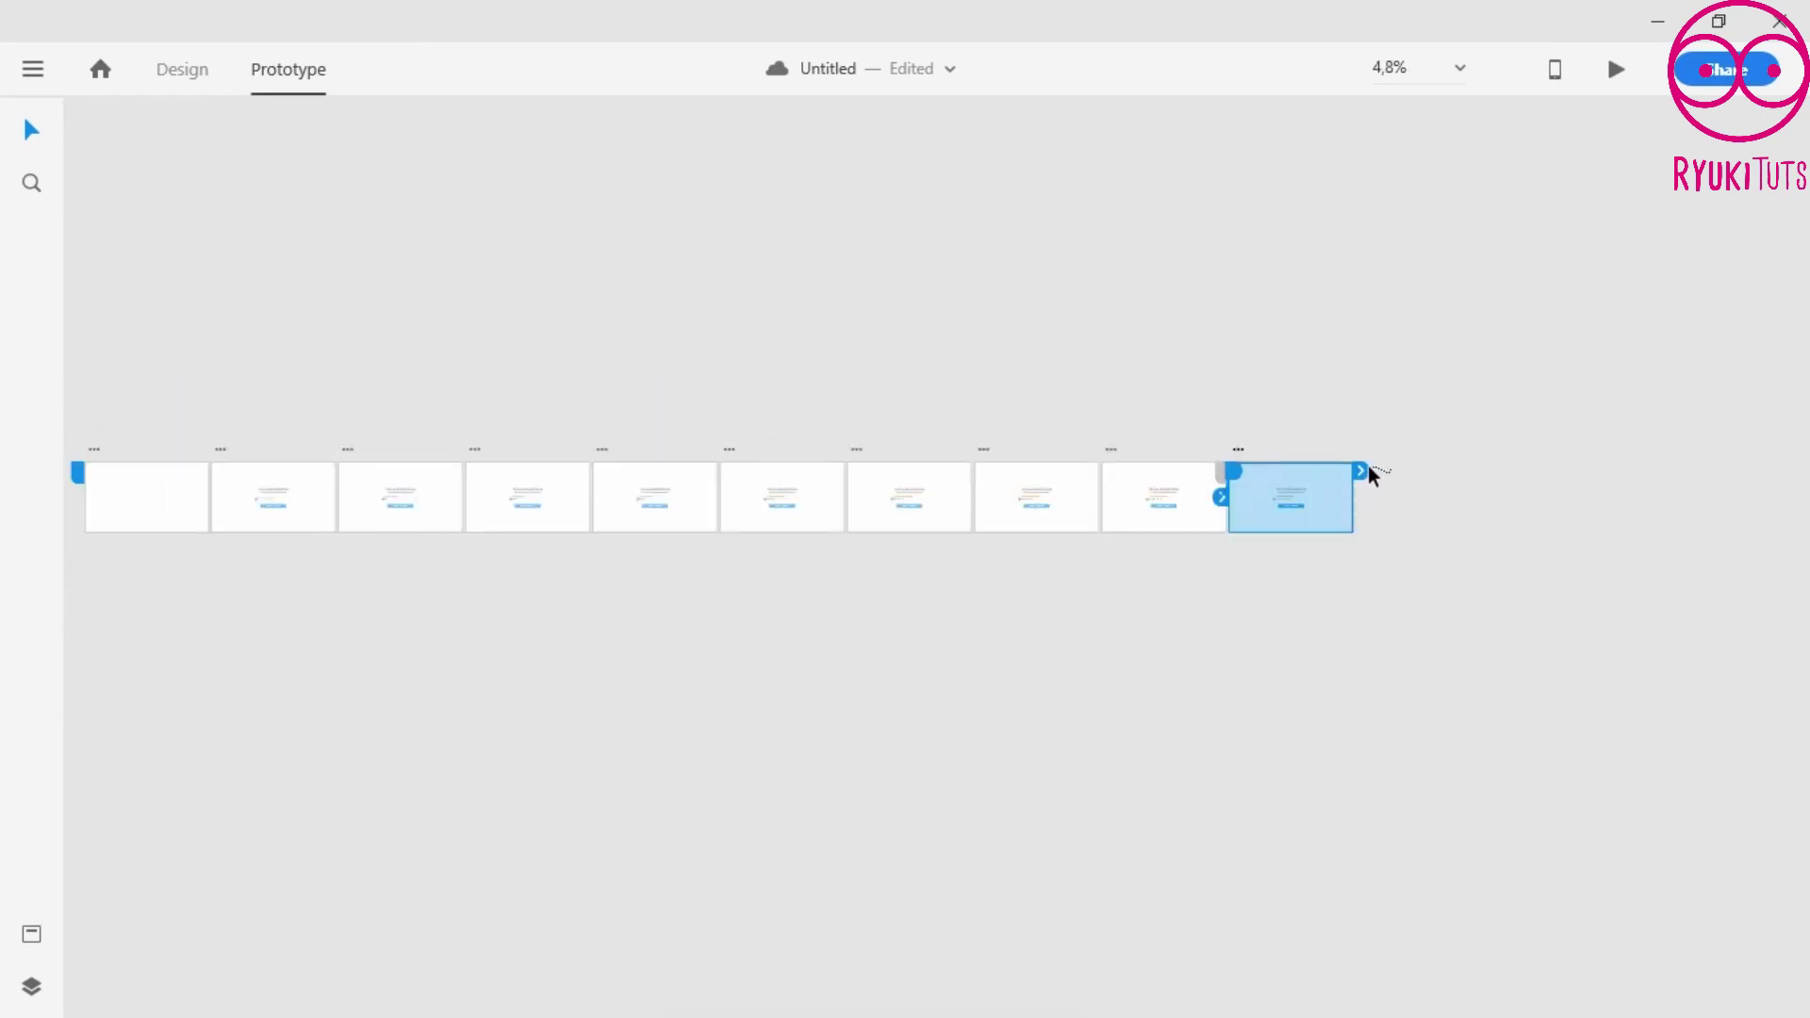
drag(1363, 470, 170, 490)
click(794, 345)
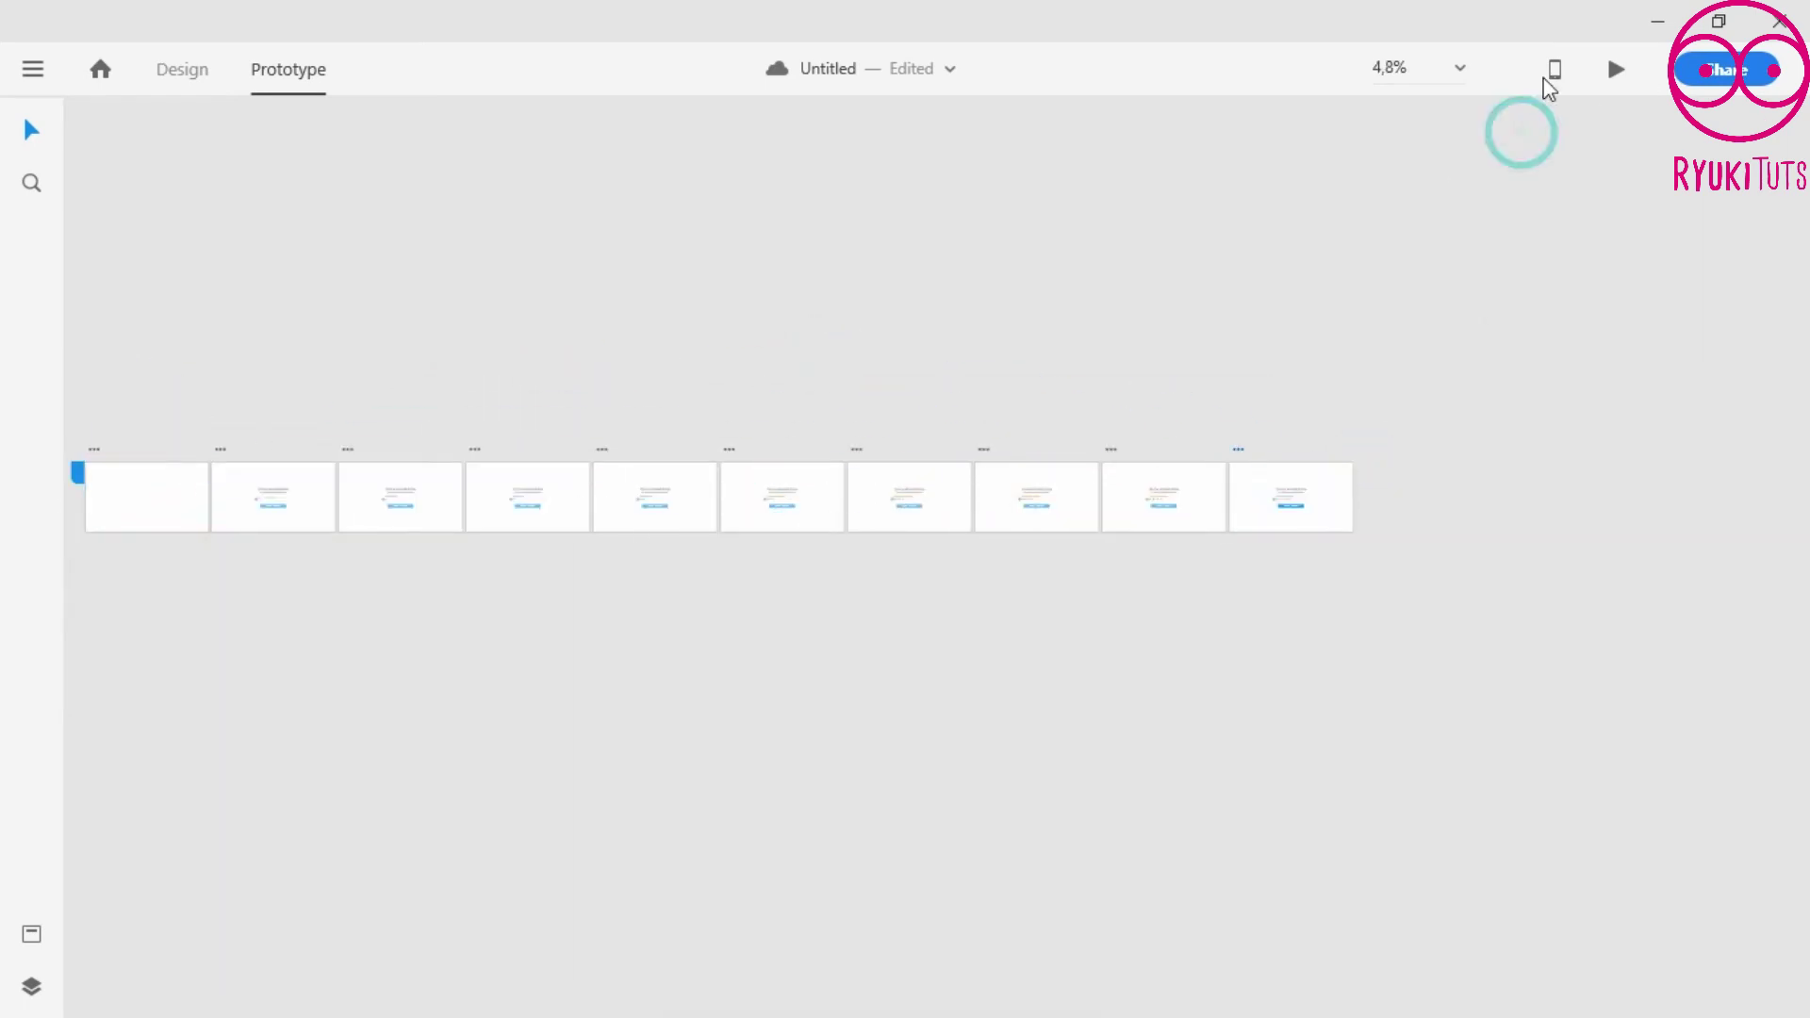
- Preview the whole prototype animation in a maximized window and close the preview
drag(497, 292, 886, 365)
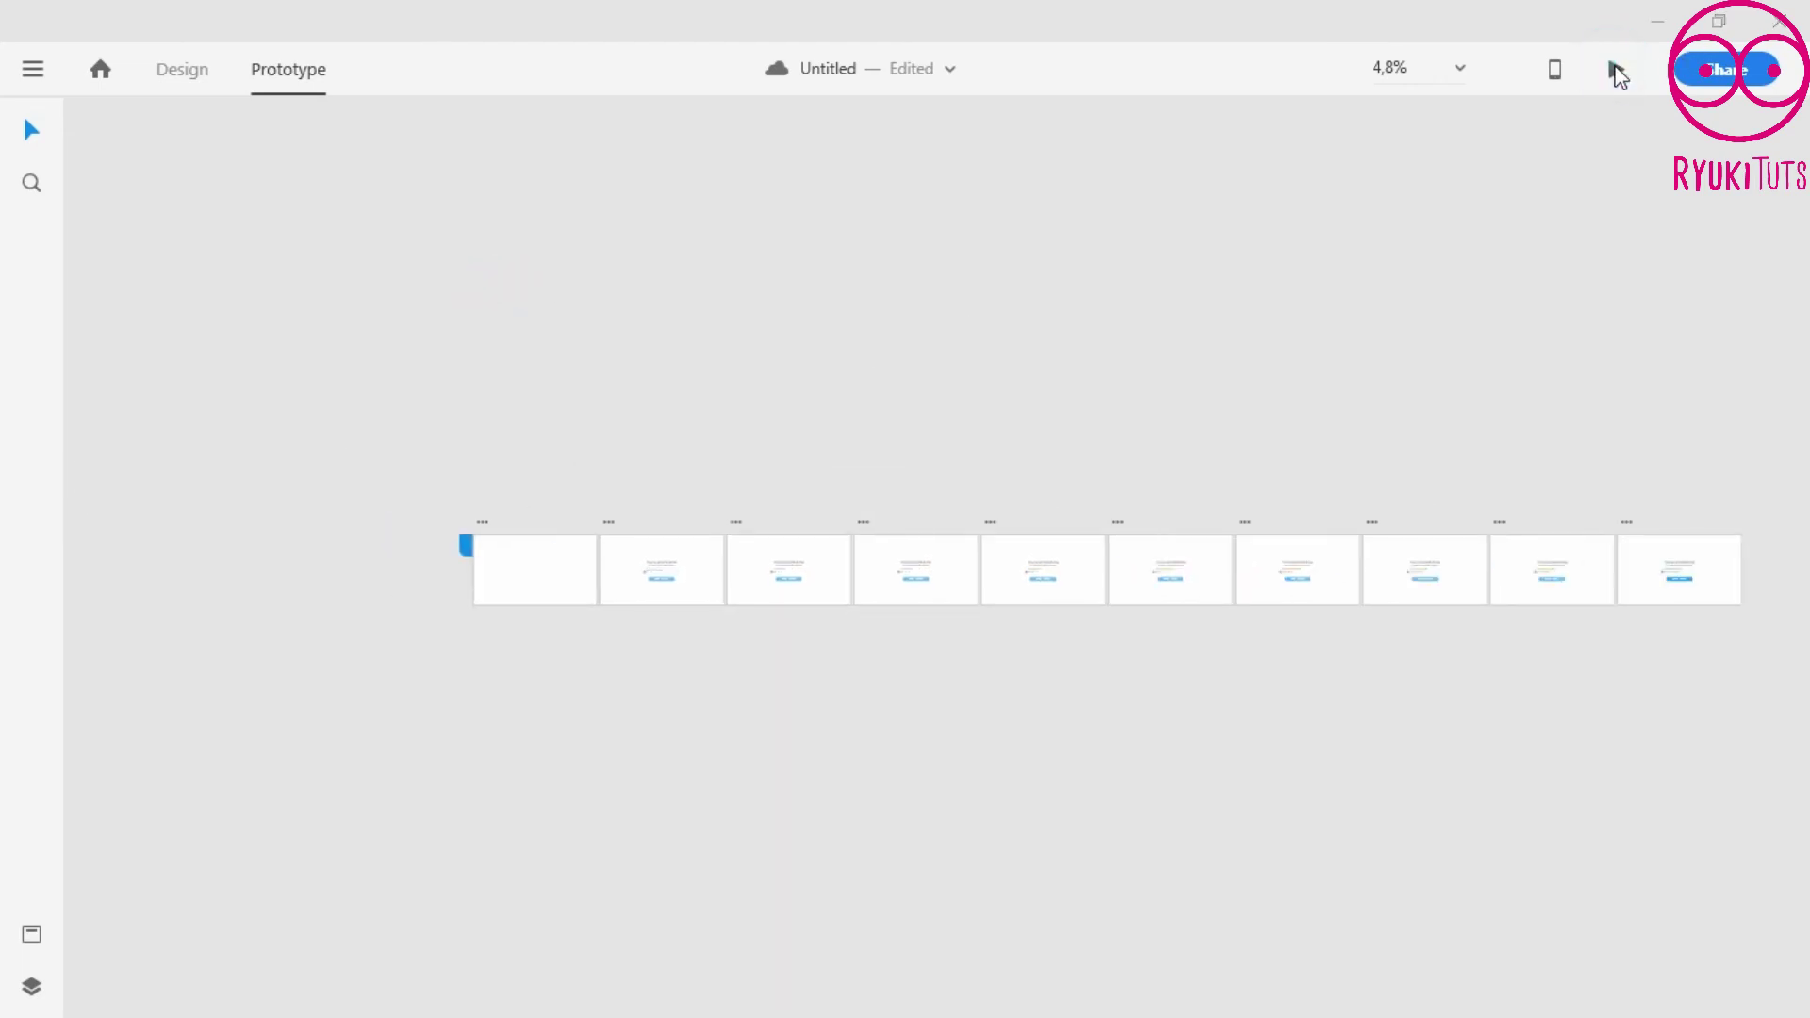
click(1617, 72)
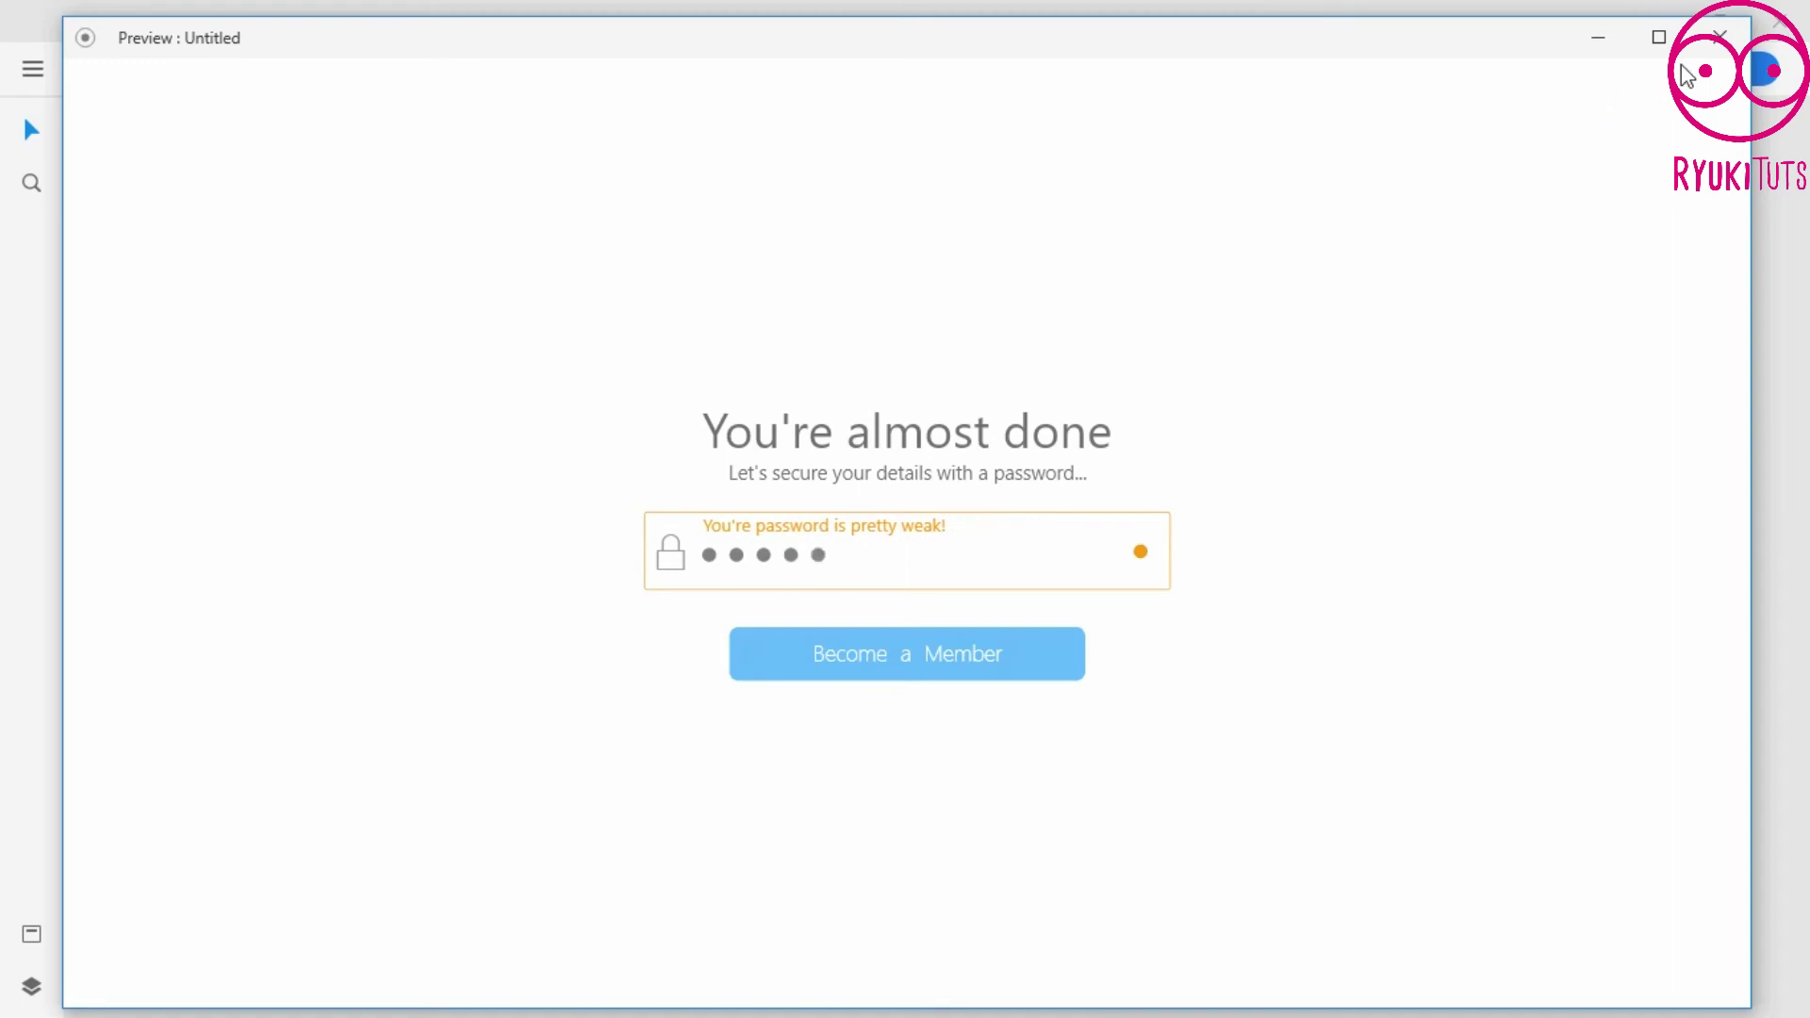
click(1660, 37)
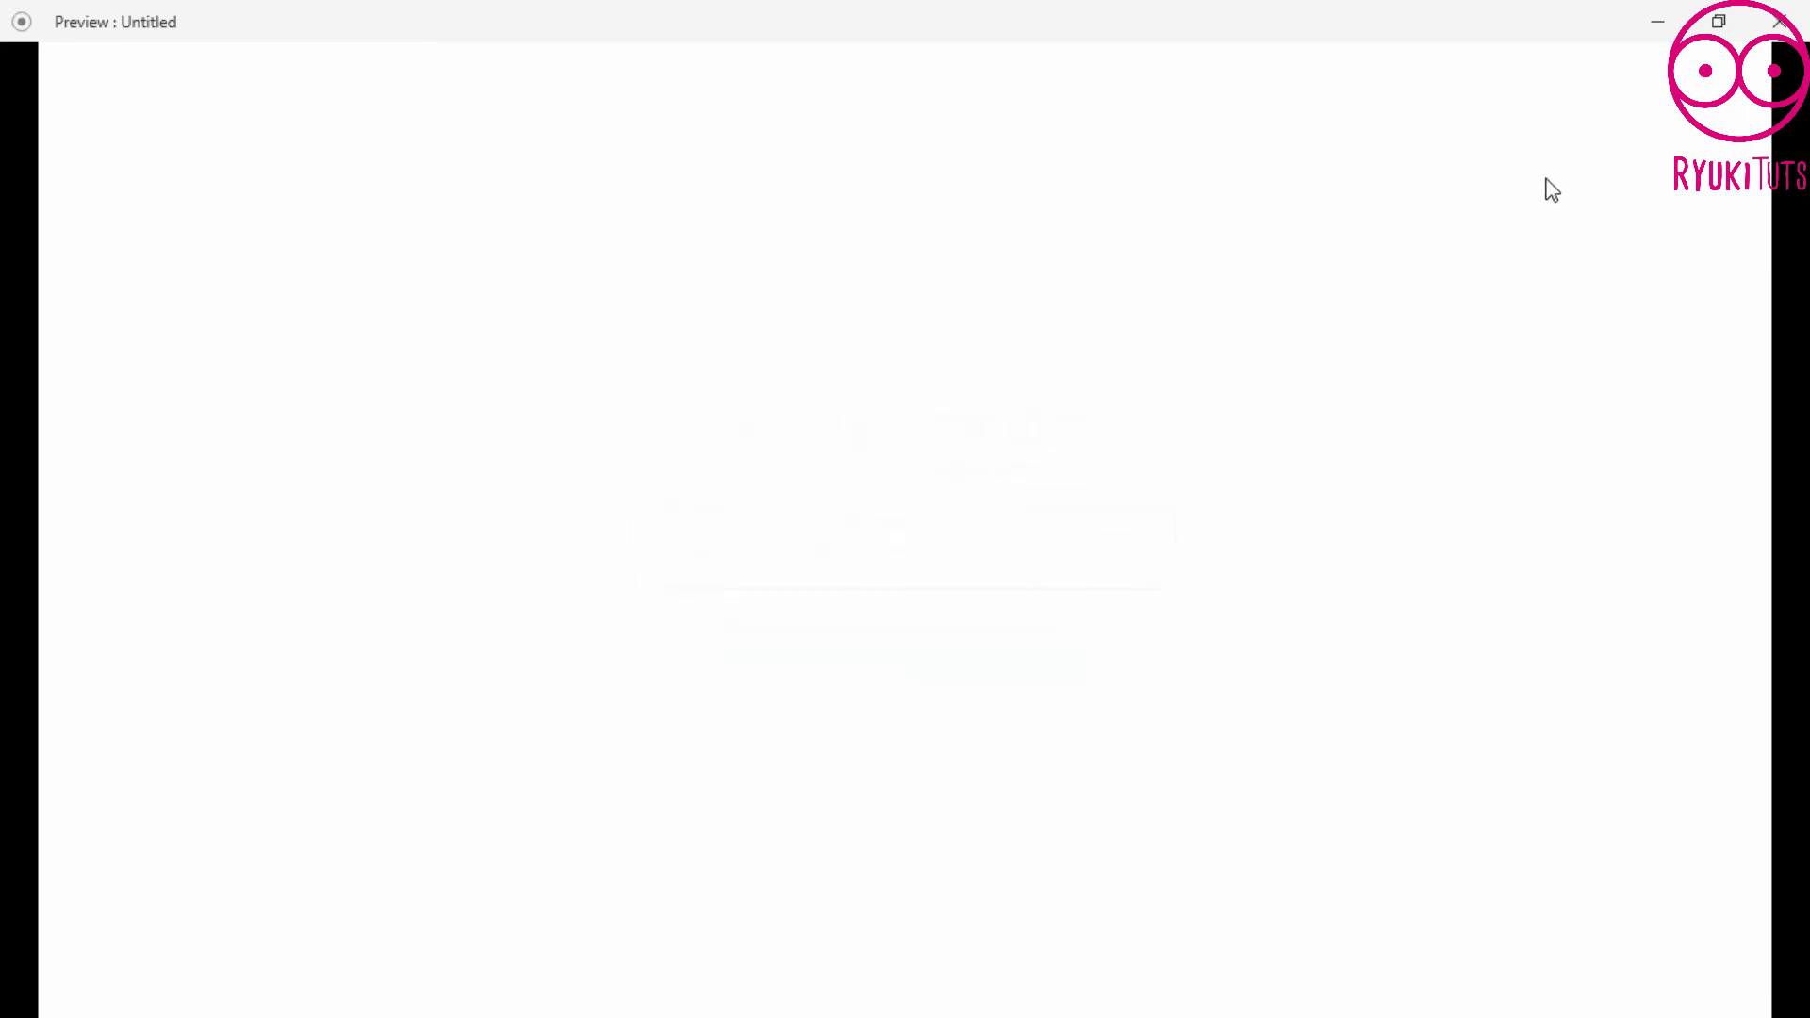
click(1781, 21)
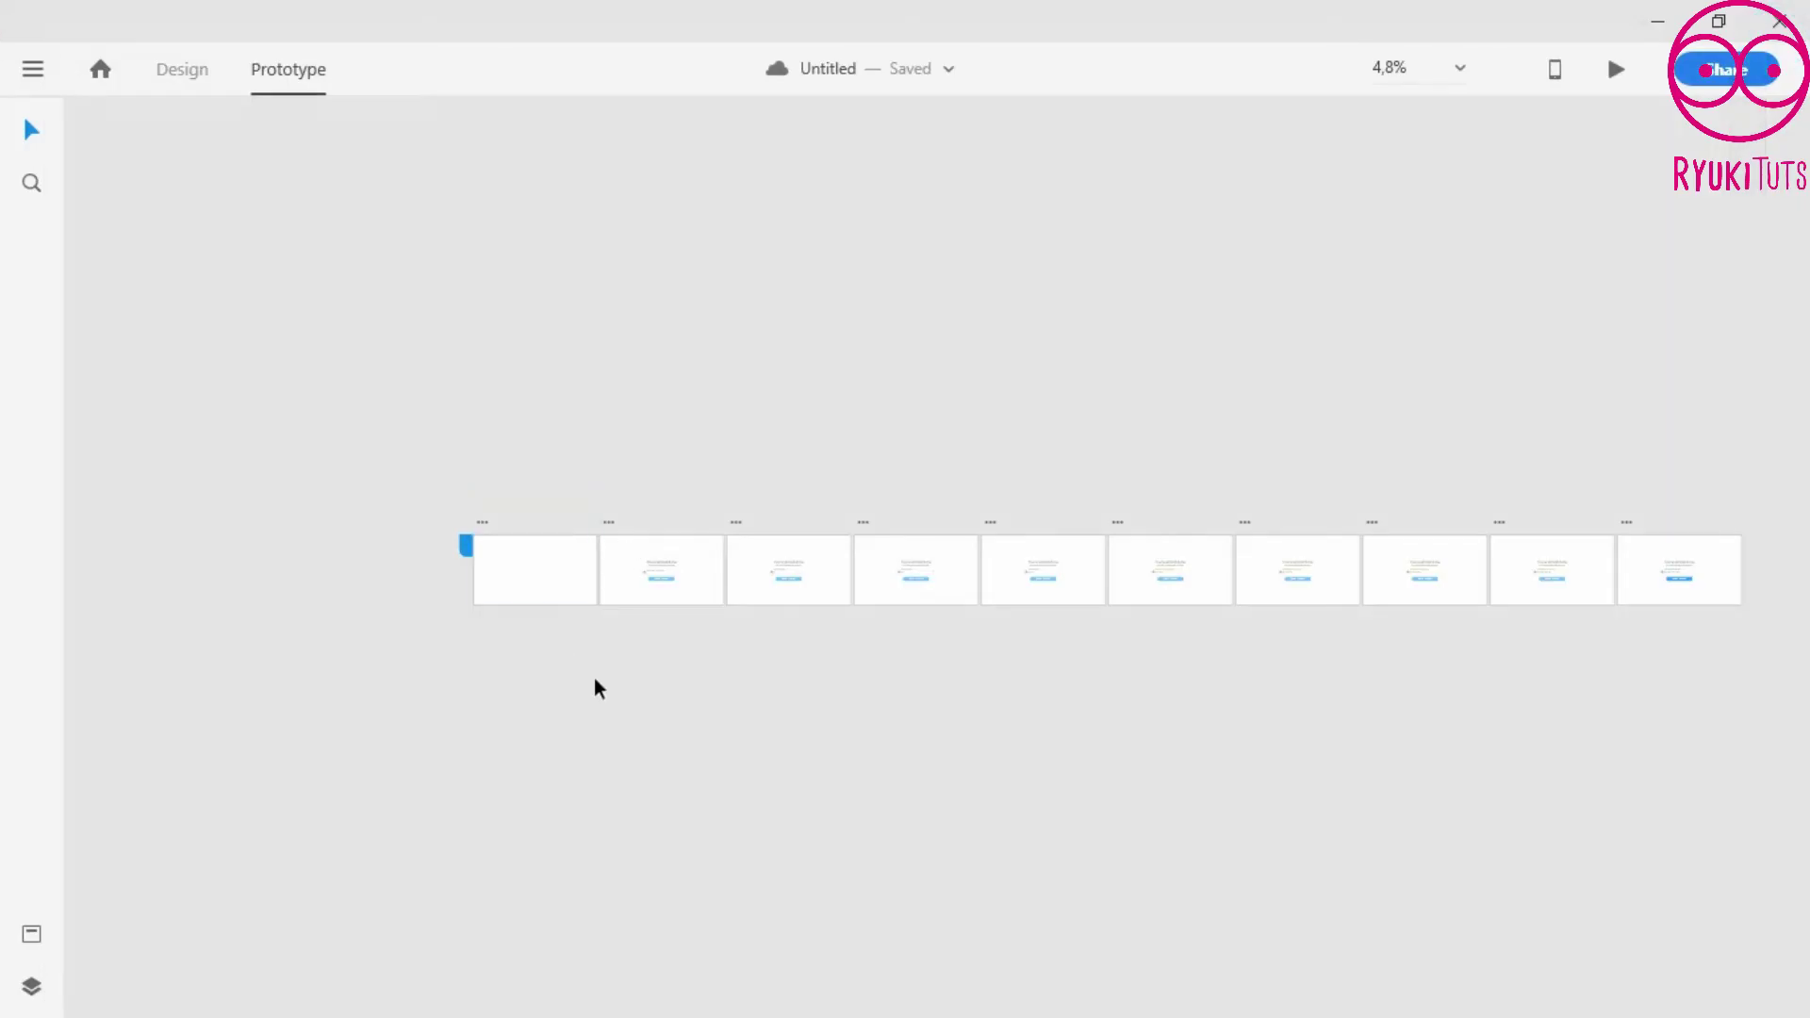
- In the design view, duplicate artboard Web 1920 – 1 and place the copy directly below the original
click(153, 73)
scroll(671, 546, up, 5)
click(679, 512)
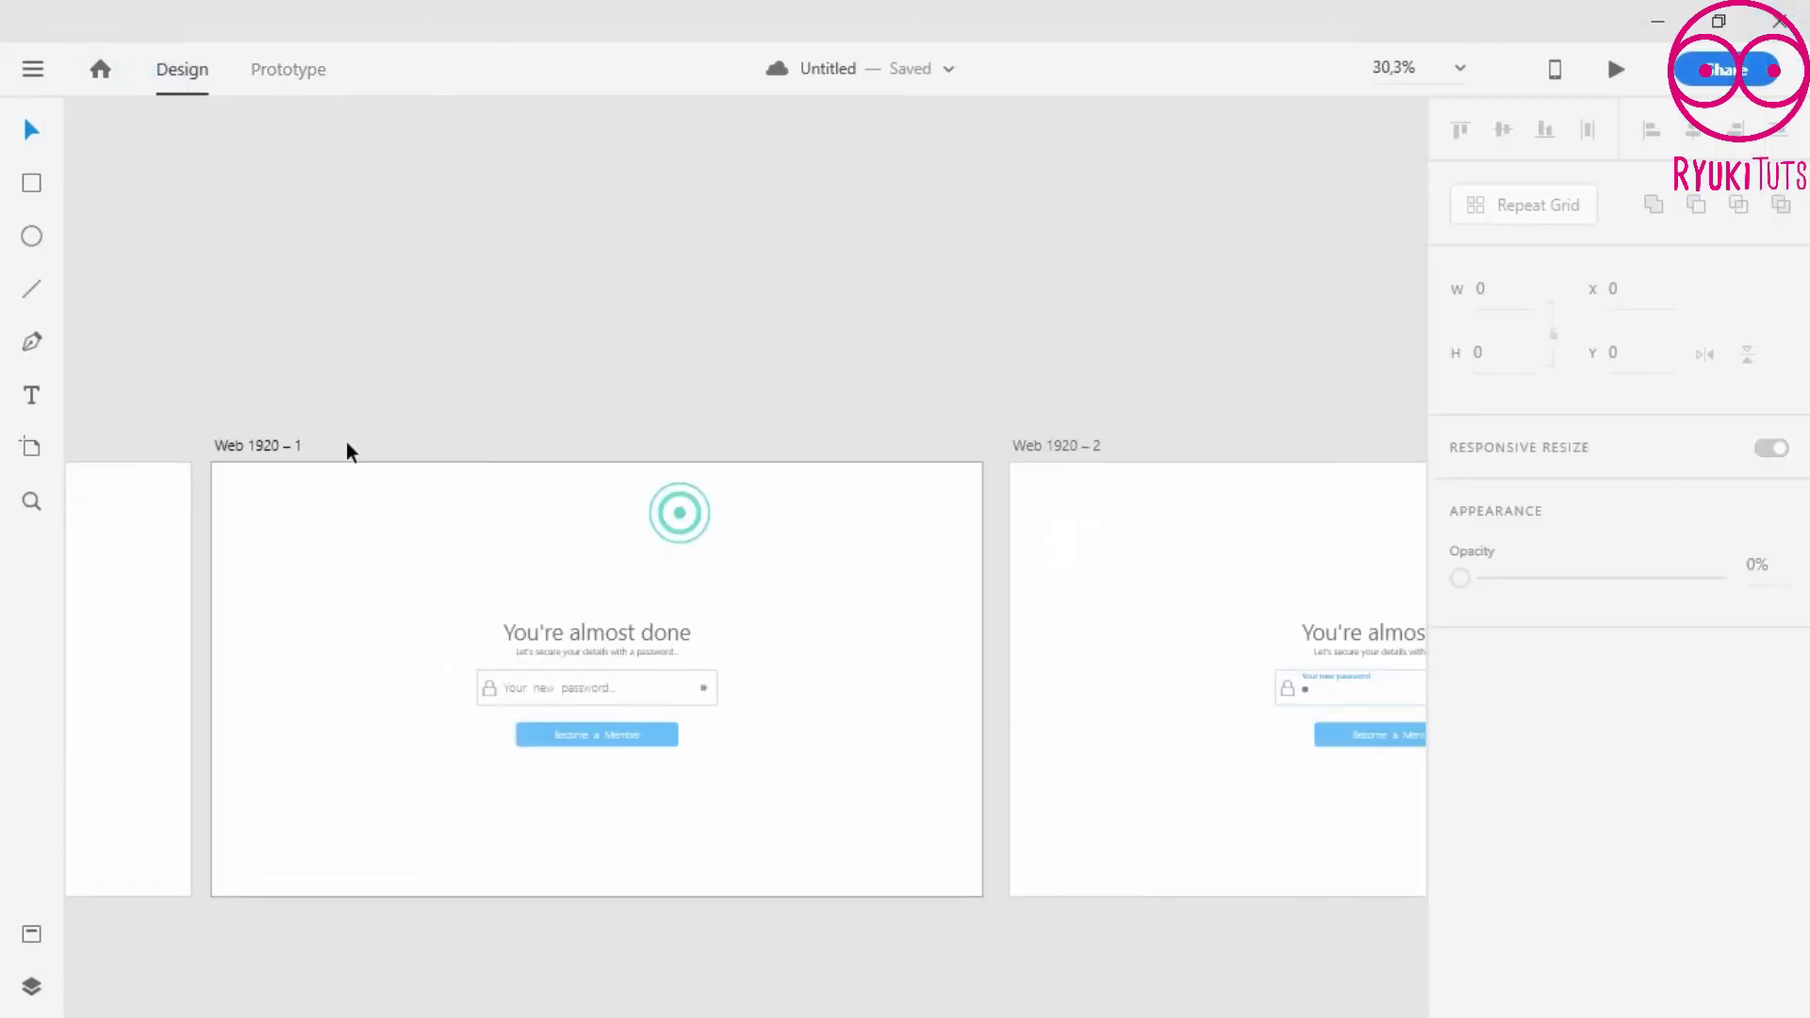
click(283, 444)
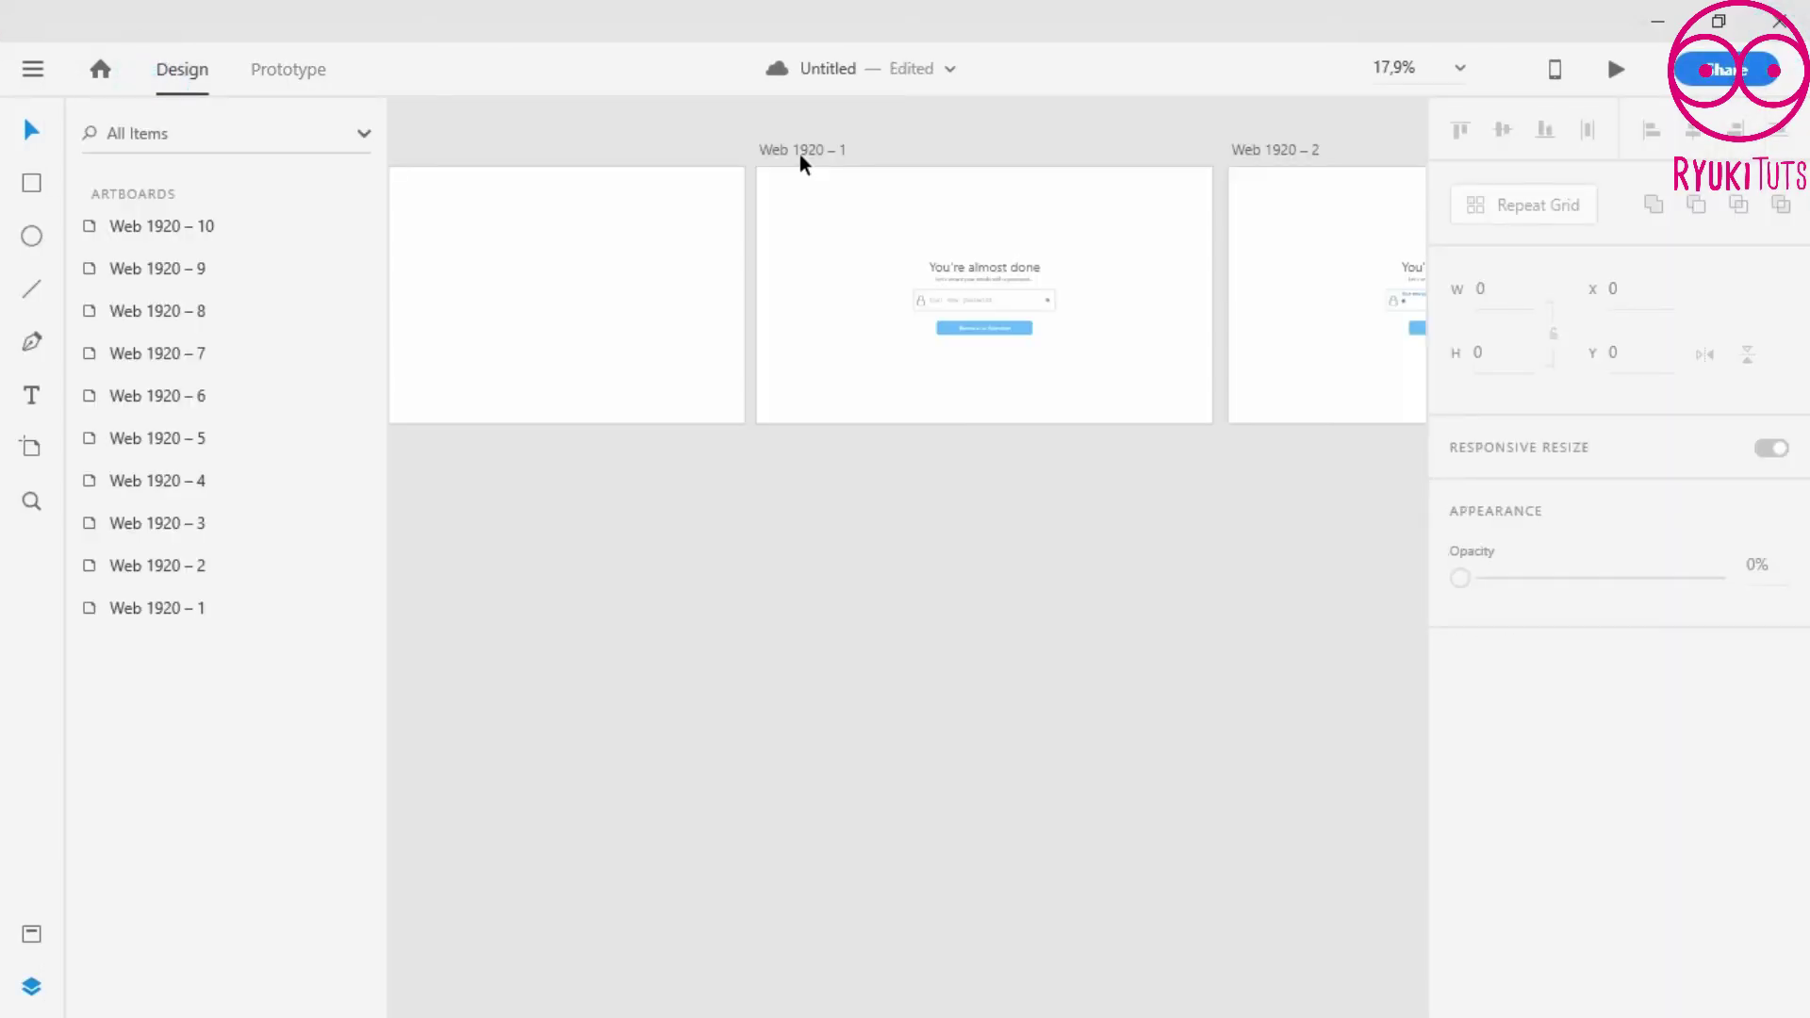
click(799, 146)
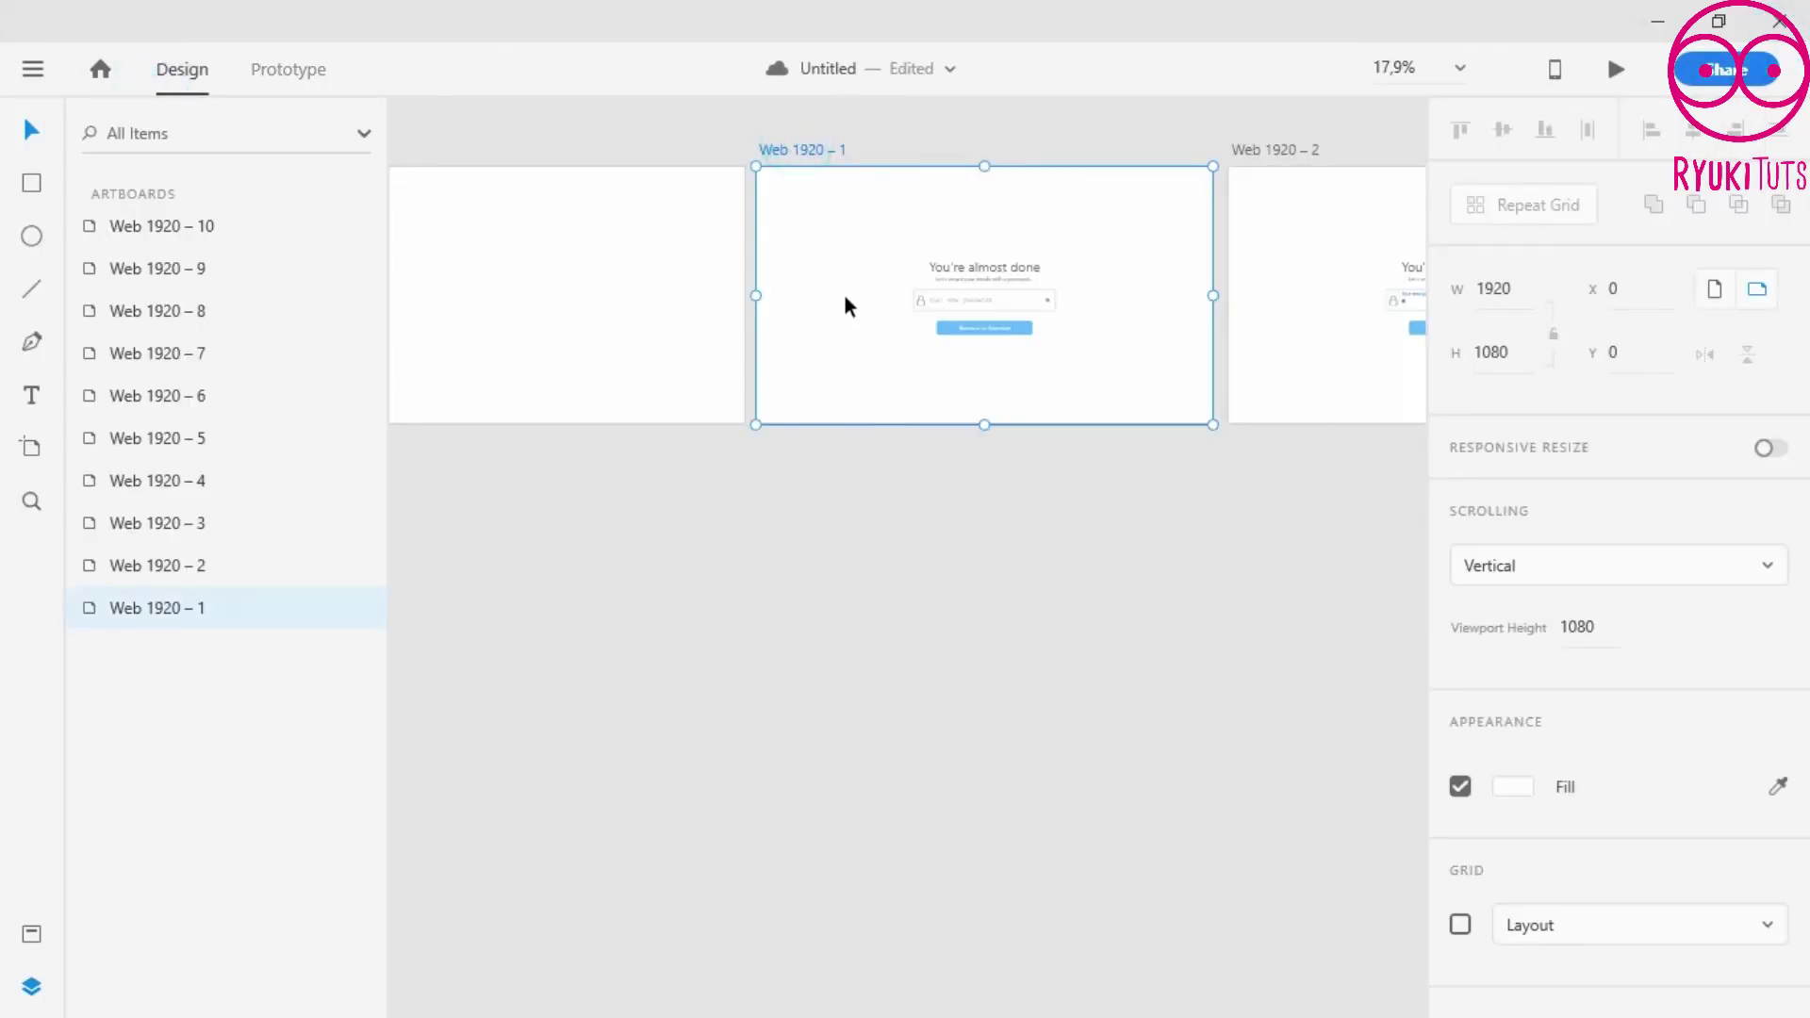
key(ctrl+d)
click(1339, 570)
- Ungroup the form group on the duplicated artboard Web 1920 – 11
scroll(1028, 587, up, 2)
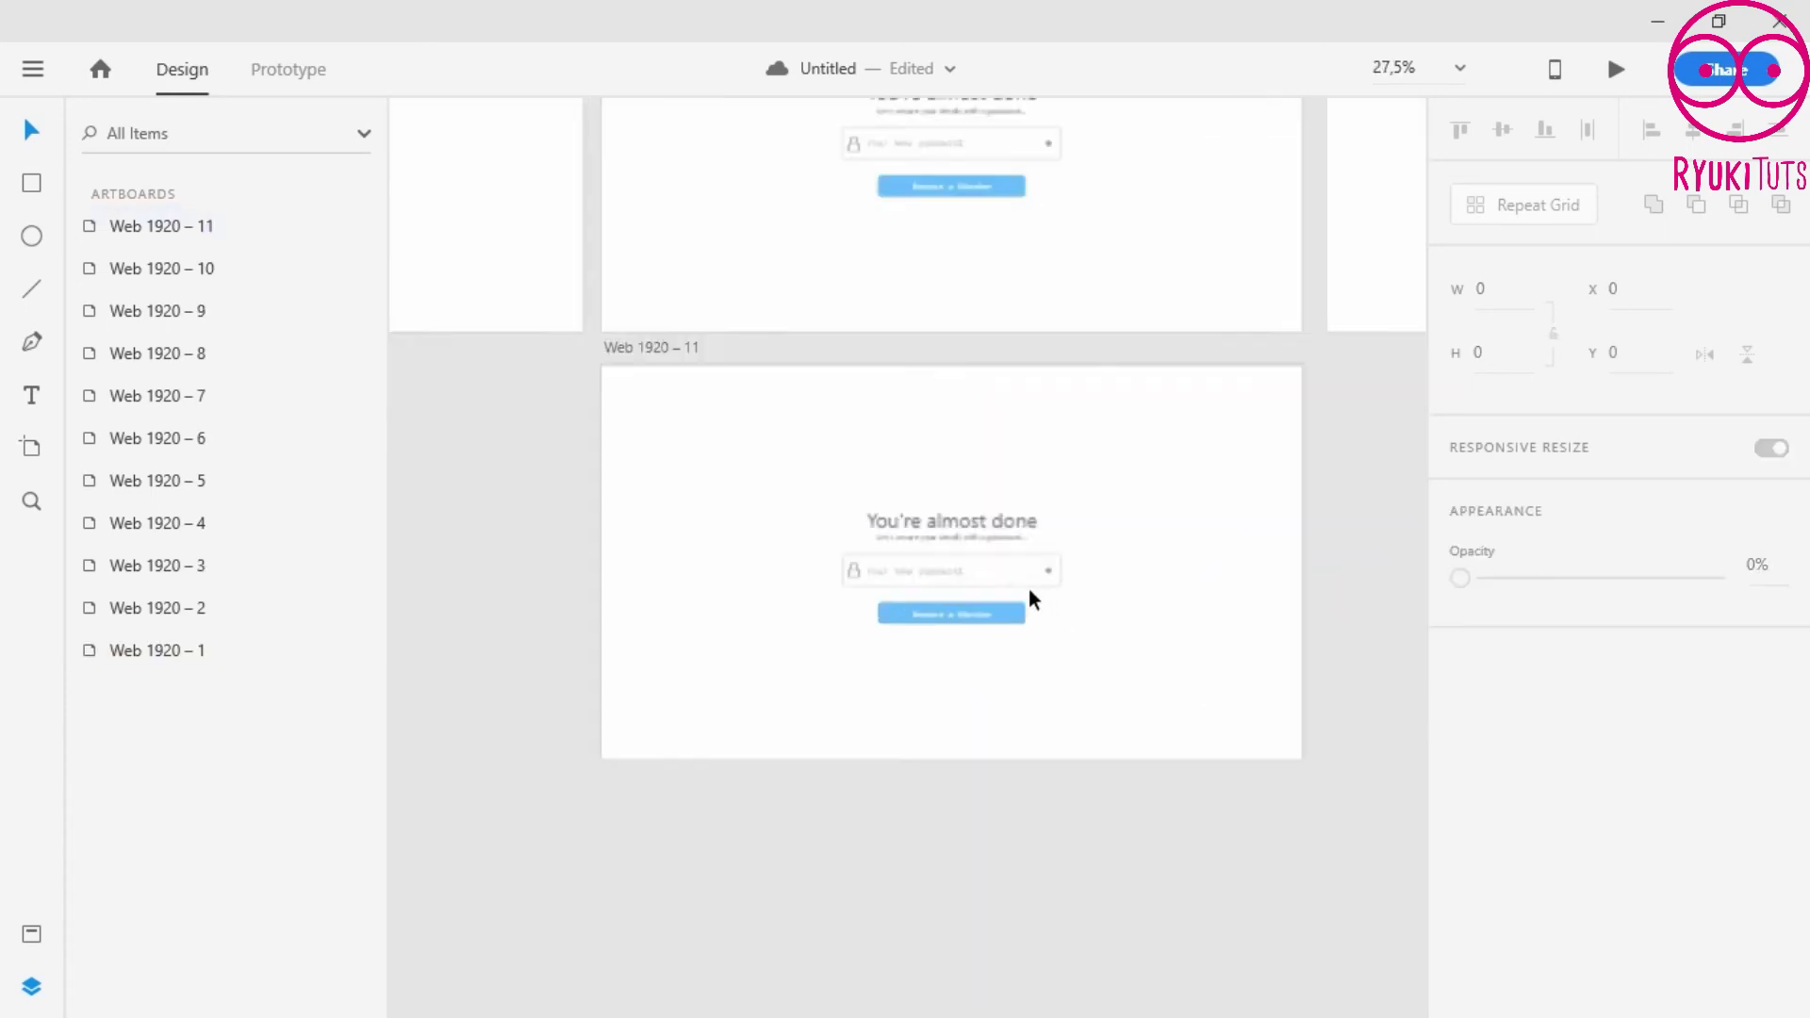
scroll(1028, 586, up, 2)
click(858, 550)
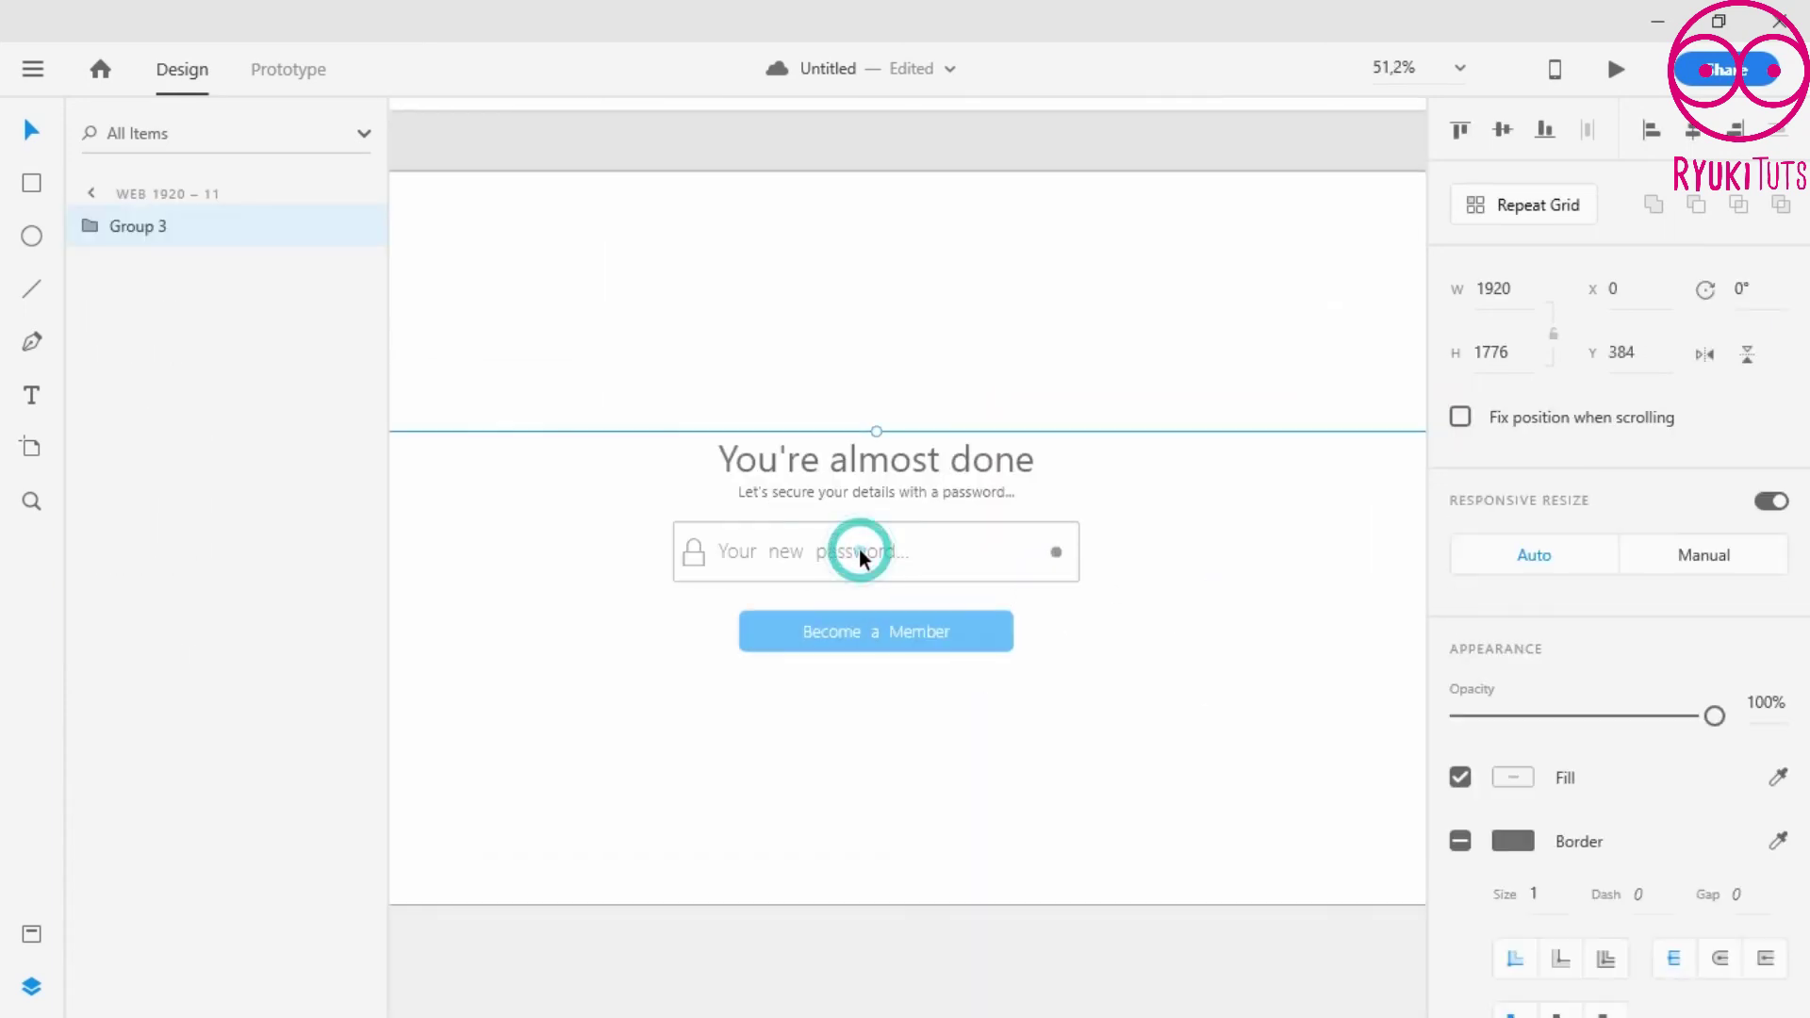
right_click(959, 462)
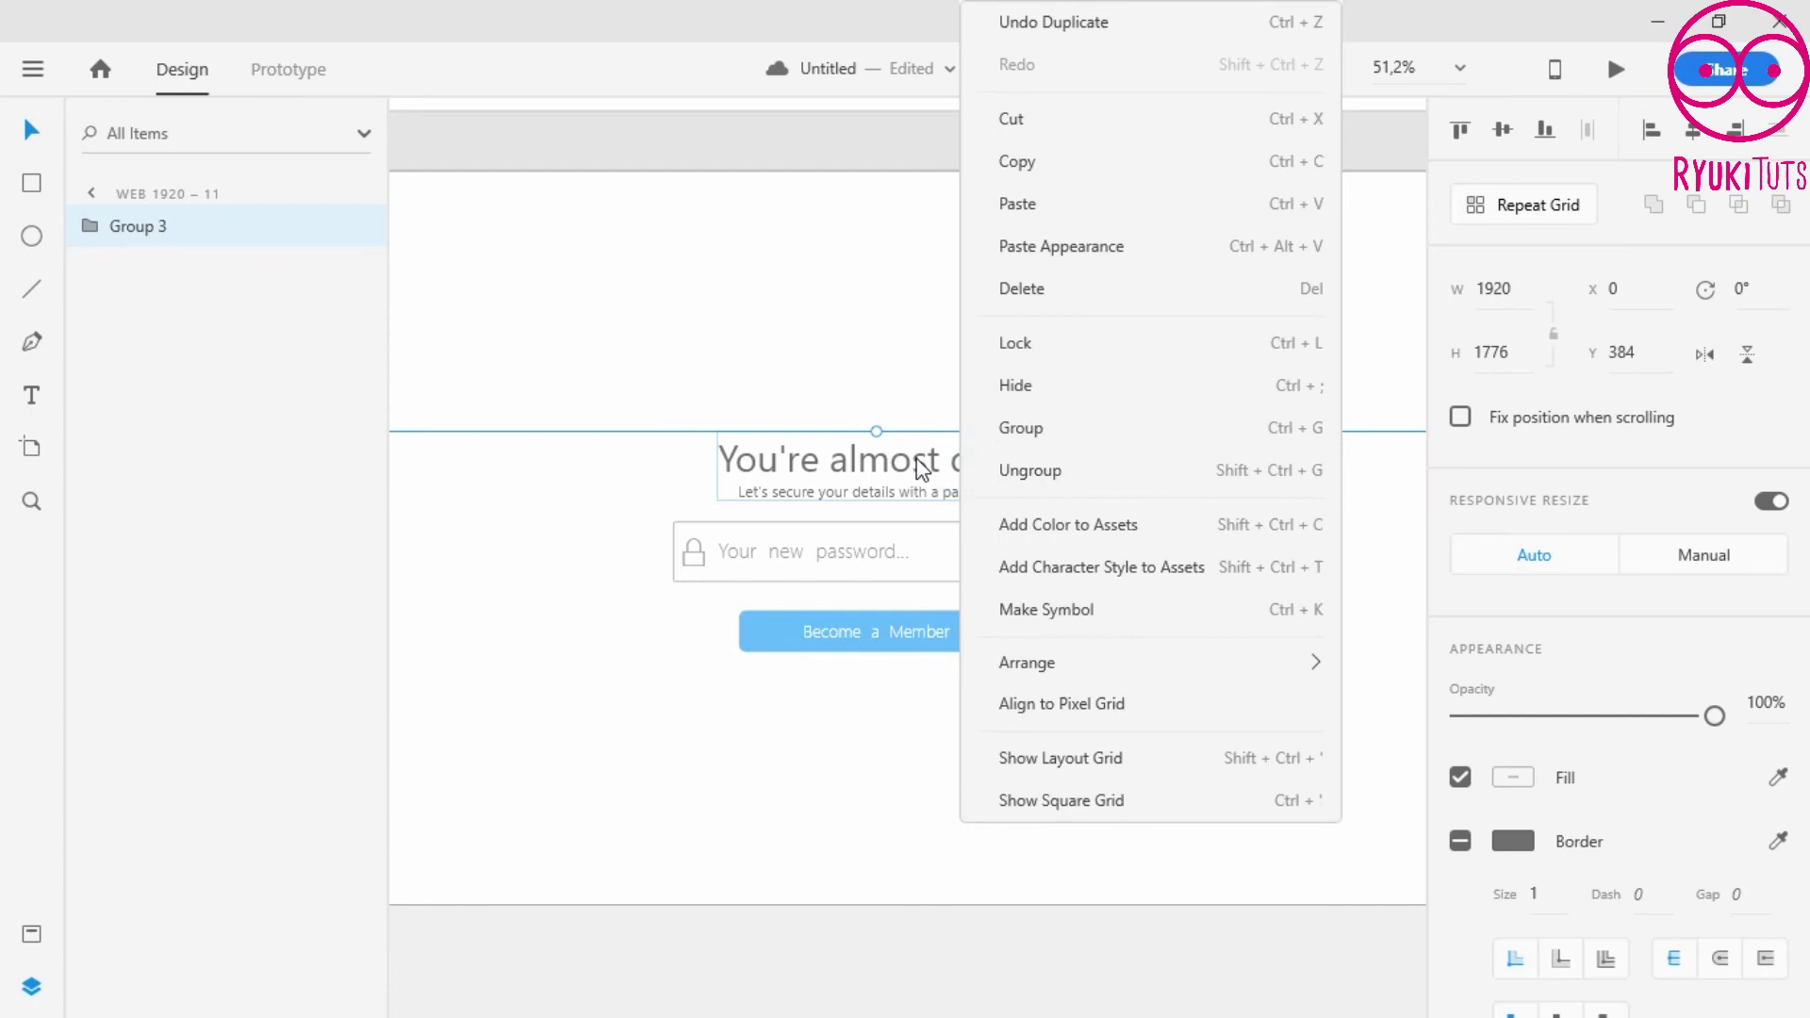
click(1042, 469)
click(702, 715)
- Make the fill of the "Your new password..." placeholder text on artboard Web 1920 – 11 invisible
click(792, 556)
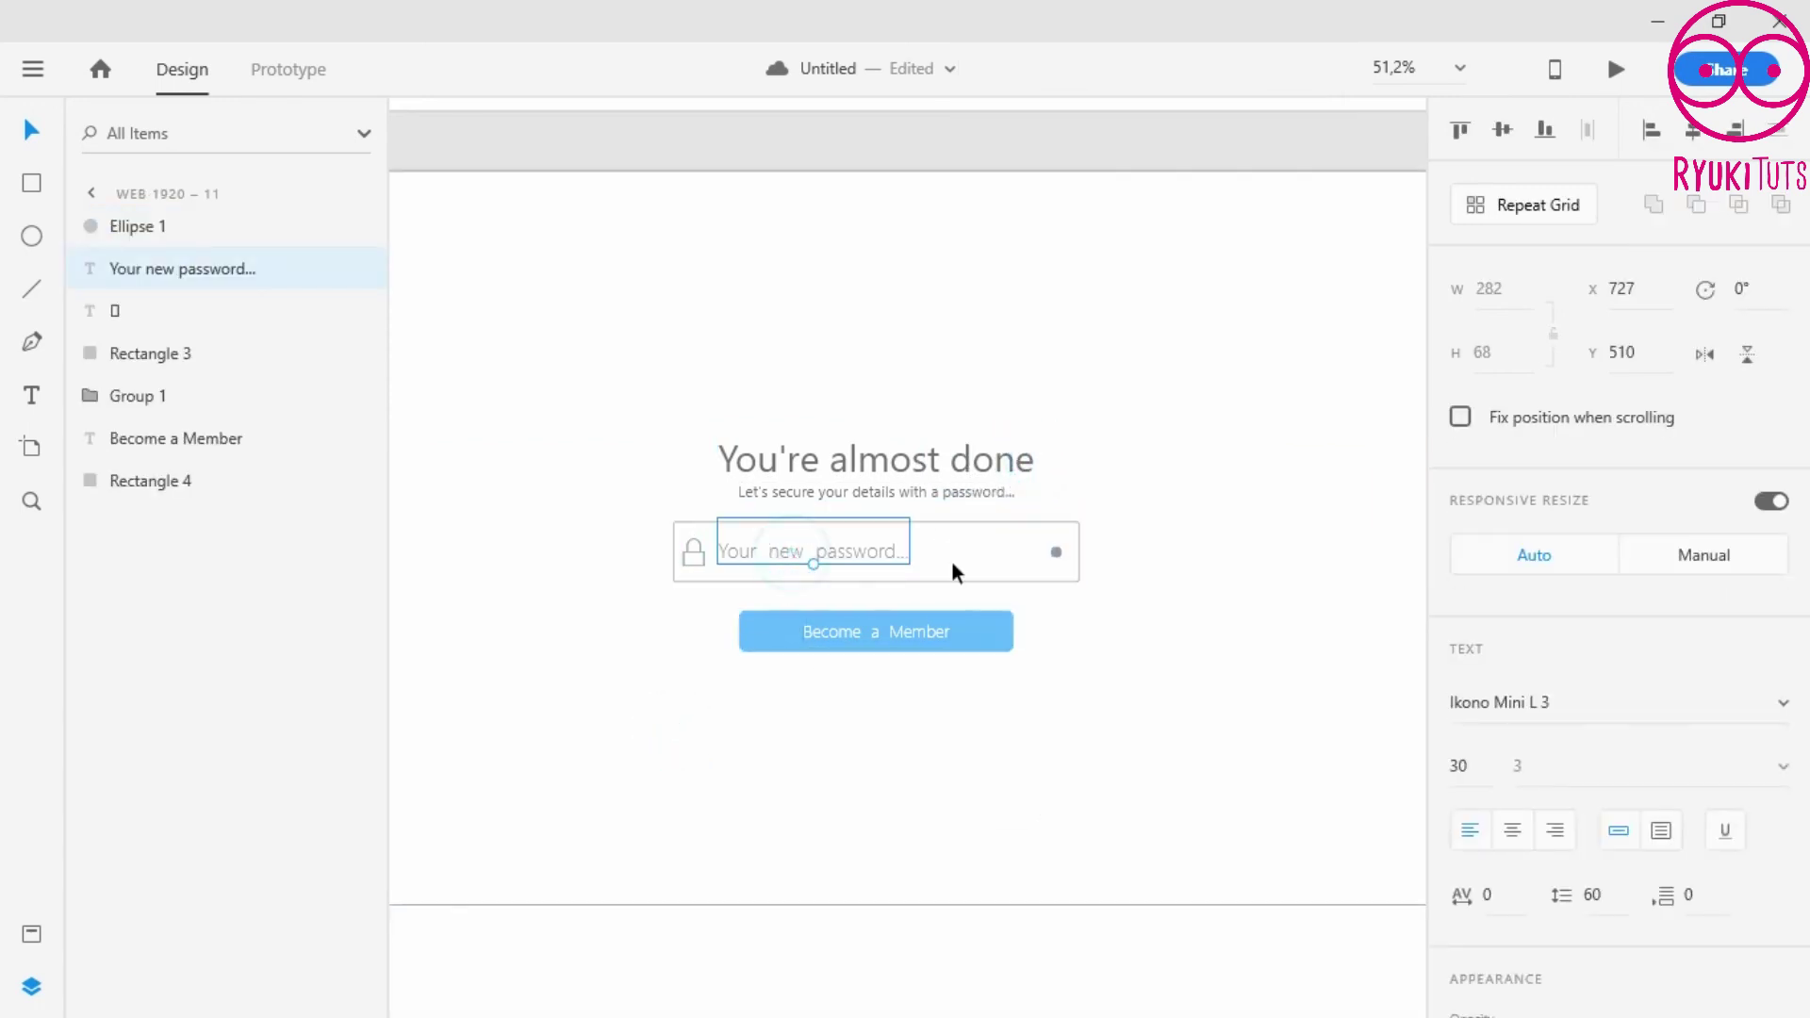
scroll(1492, 773, down, 4)
click(1513, 776)
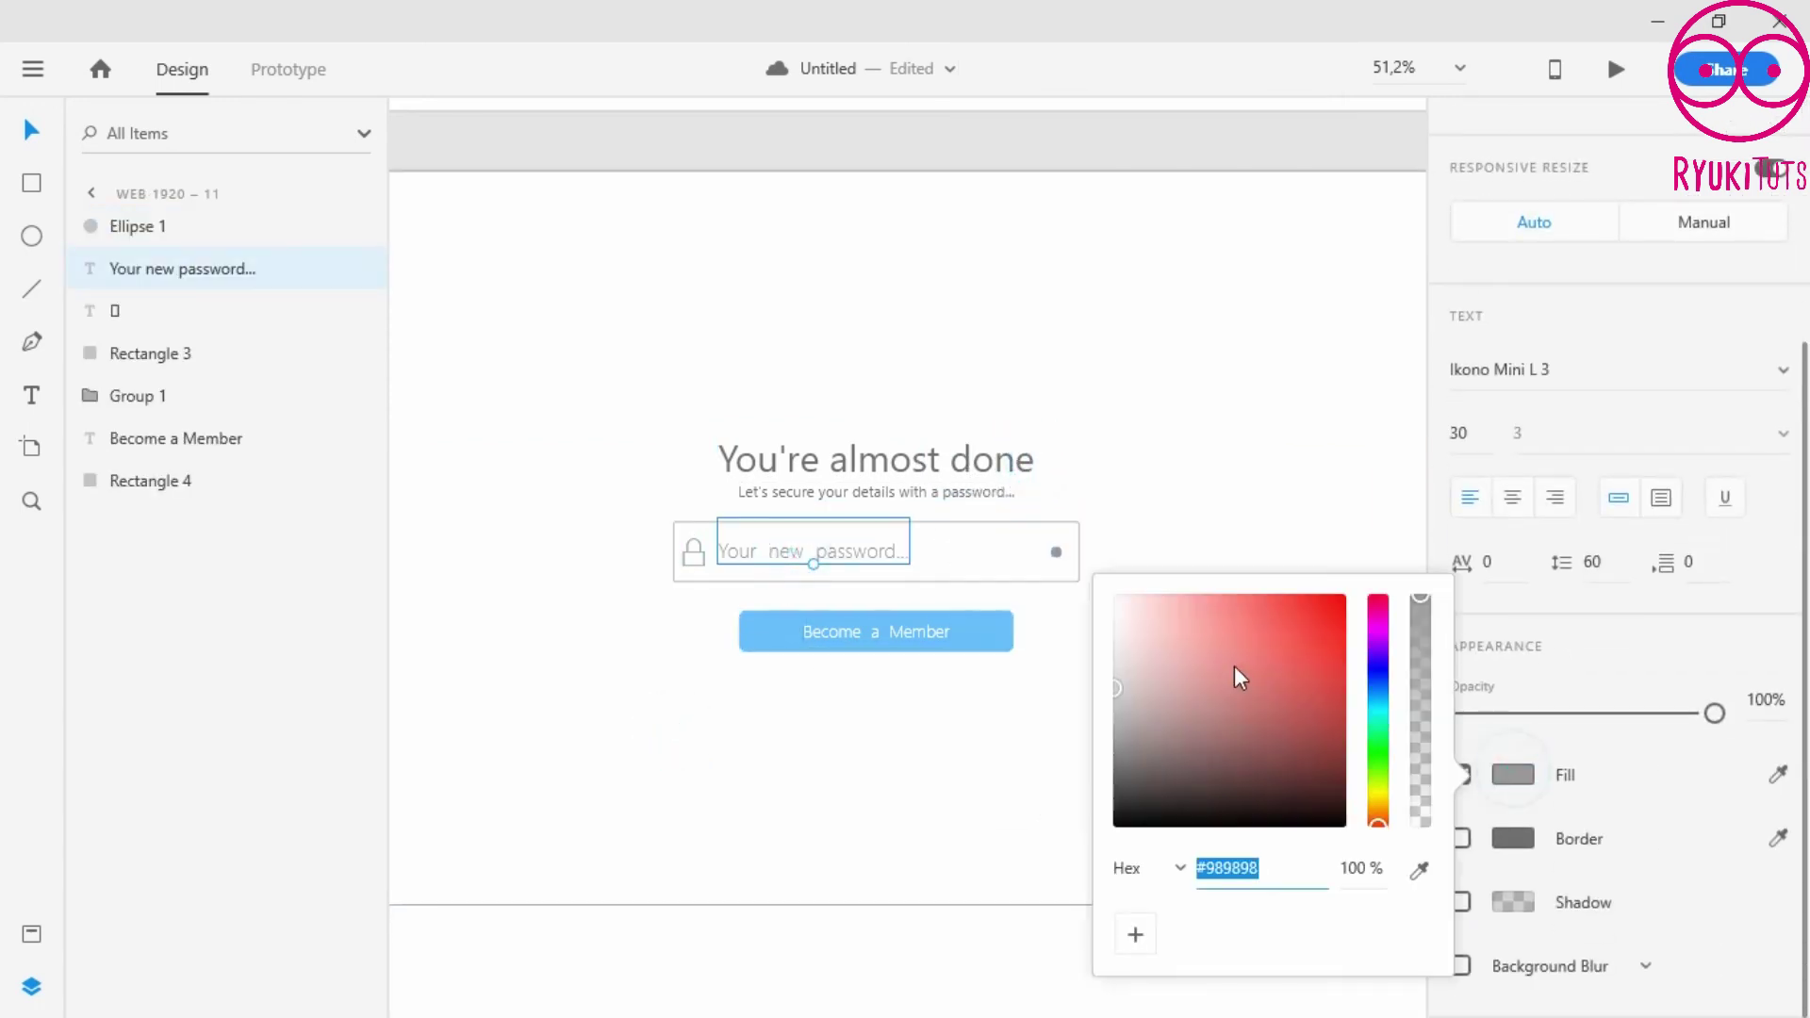
click(1141, 467)
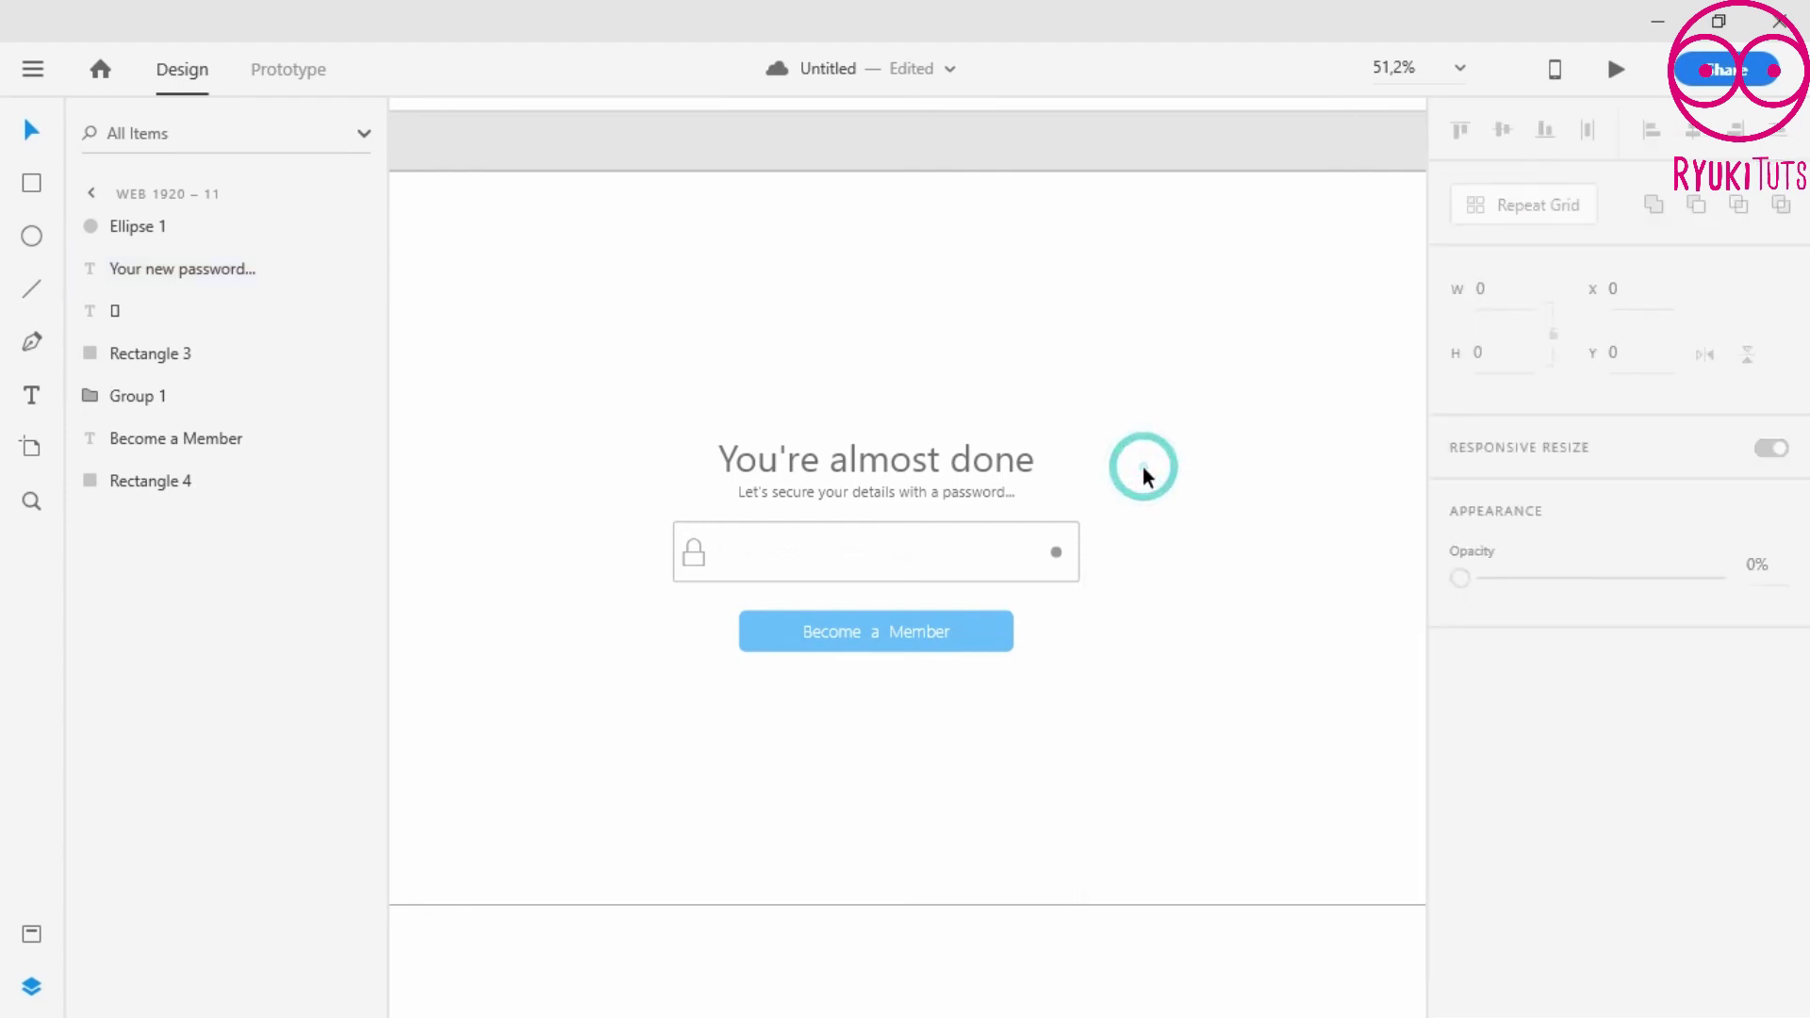
- Link artboard Web 1920 – 1 to Web 1920 – 11 with a Time trigger, 1 s delay, and Auto-Animate at Ease Out for 1 s
scroll(1139, 470, down, 2)
scroll(1139, 479, down, 2)
click(1411, 396)
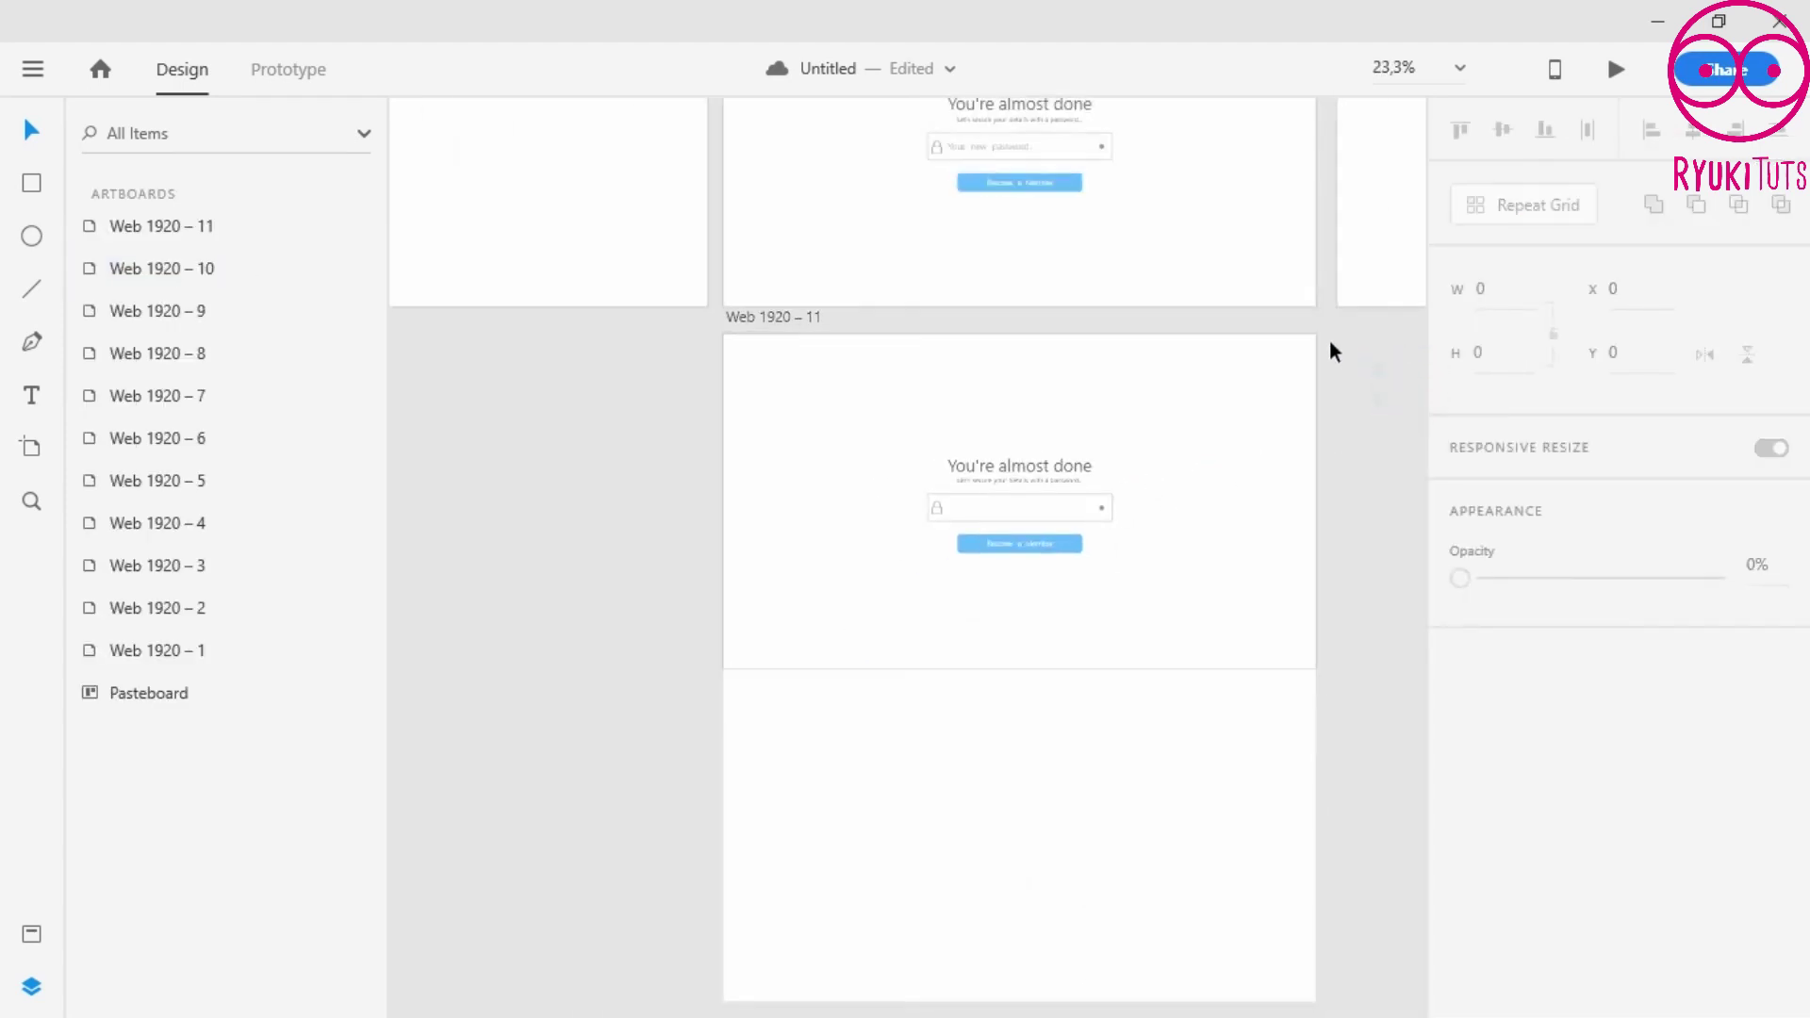
scroll(964, 343, up, 2)
click(290, 69)
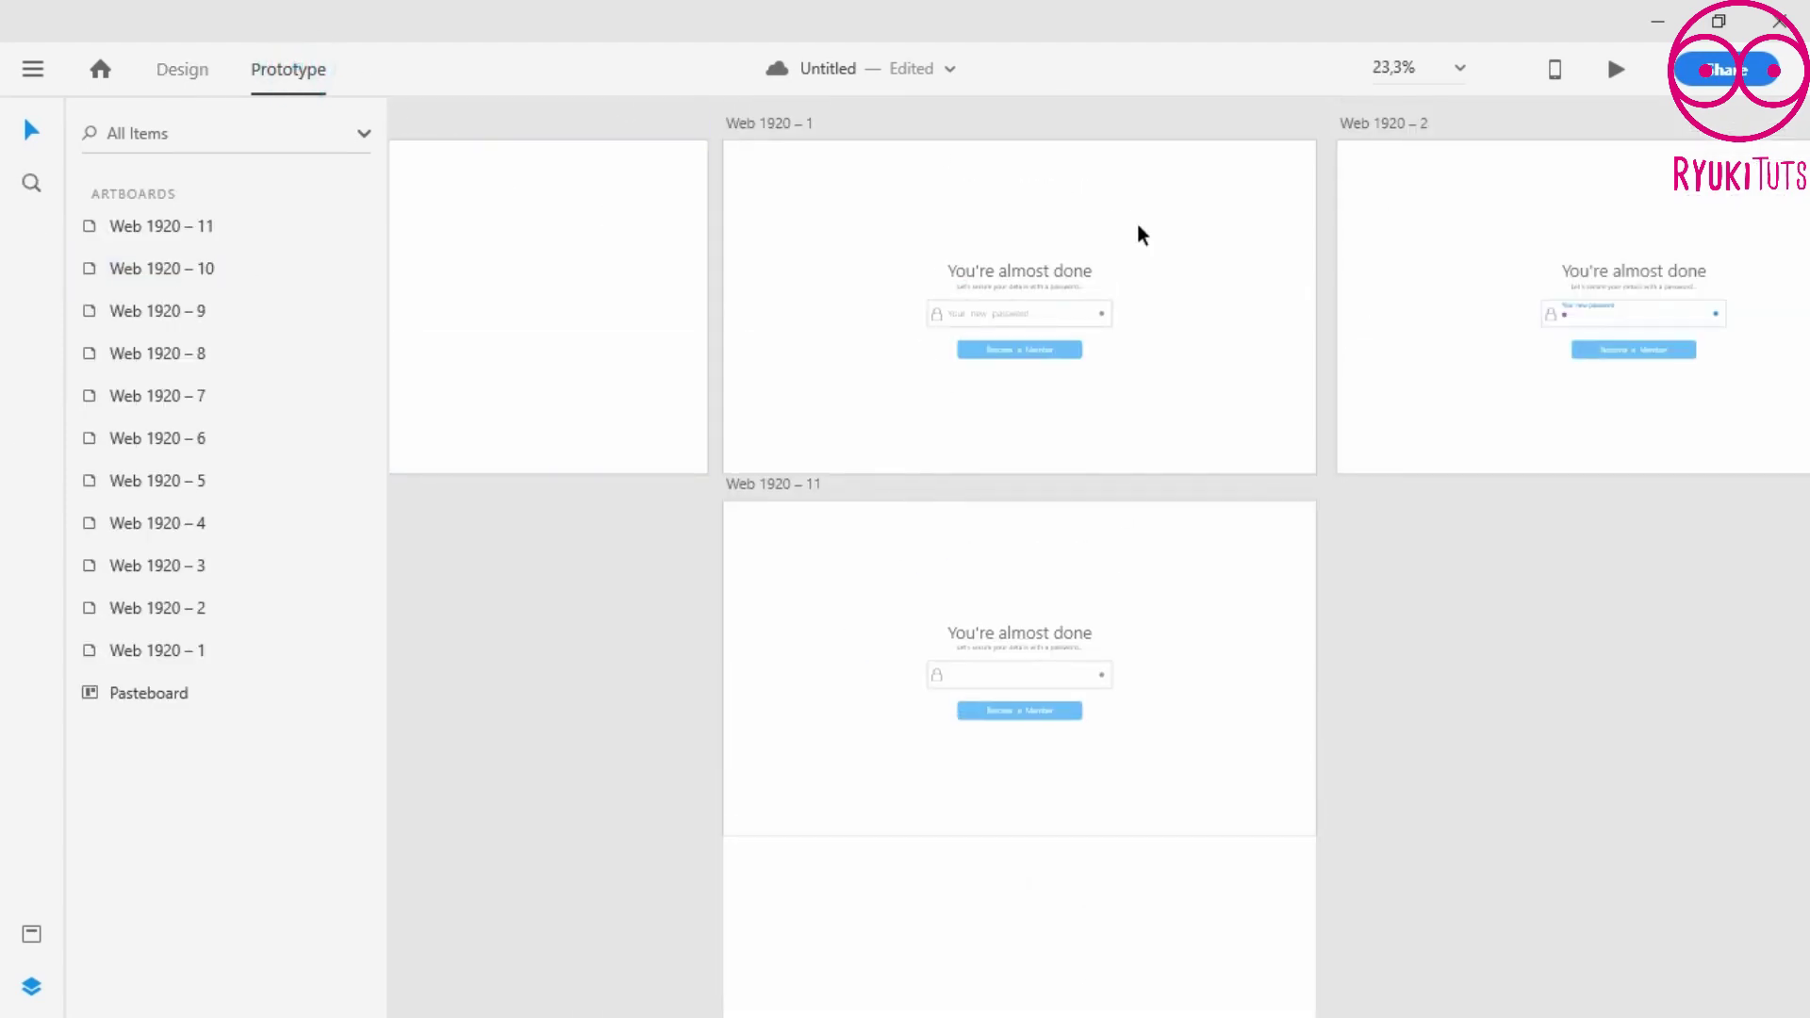
click(1137, 223)
drag(1328, 303, 1237, 546)
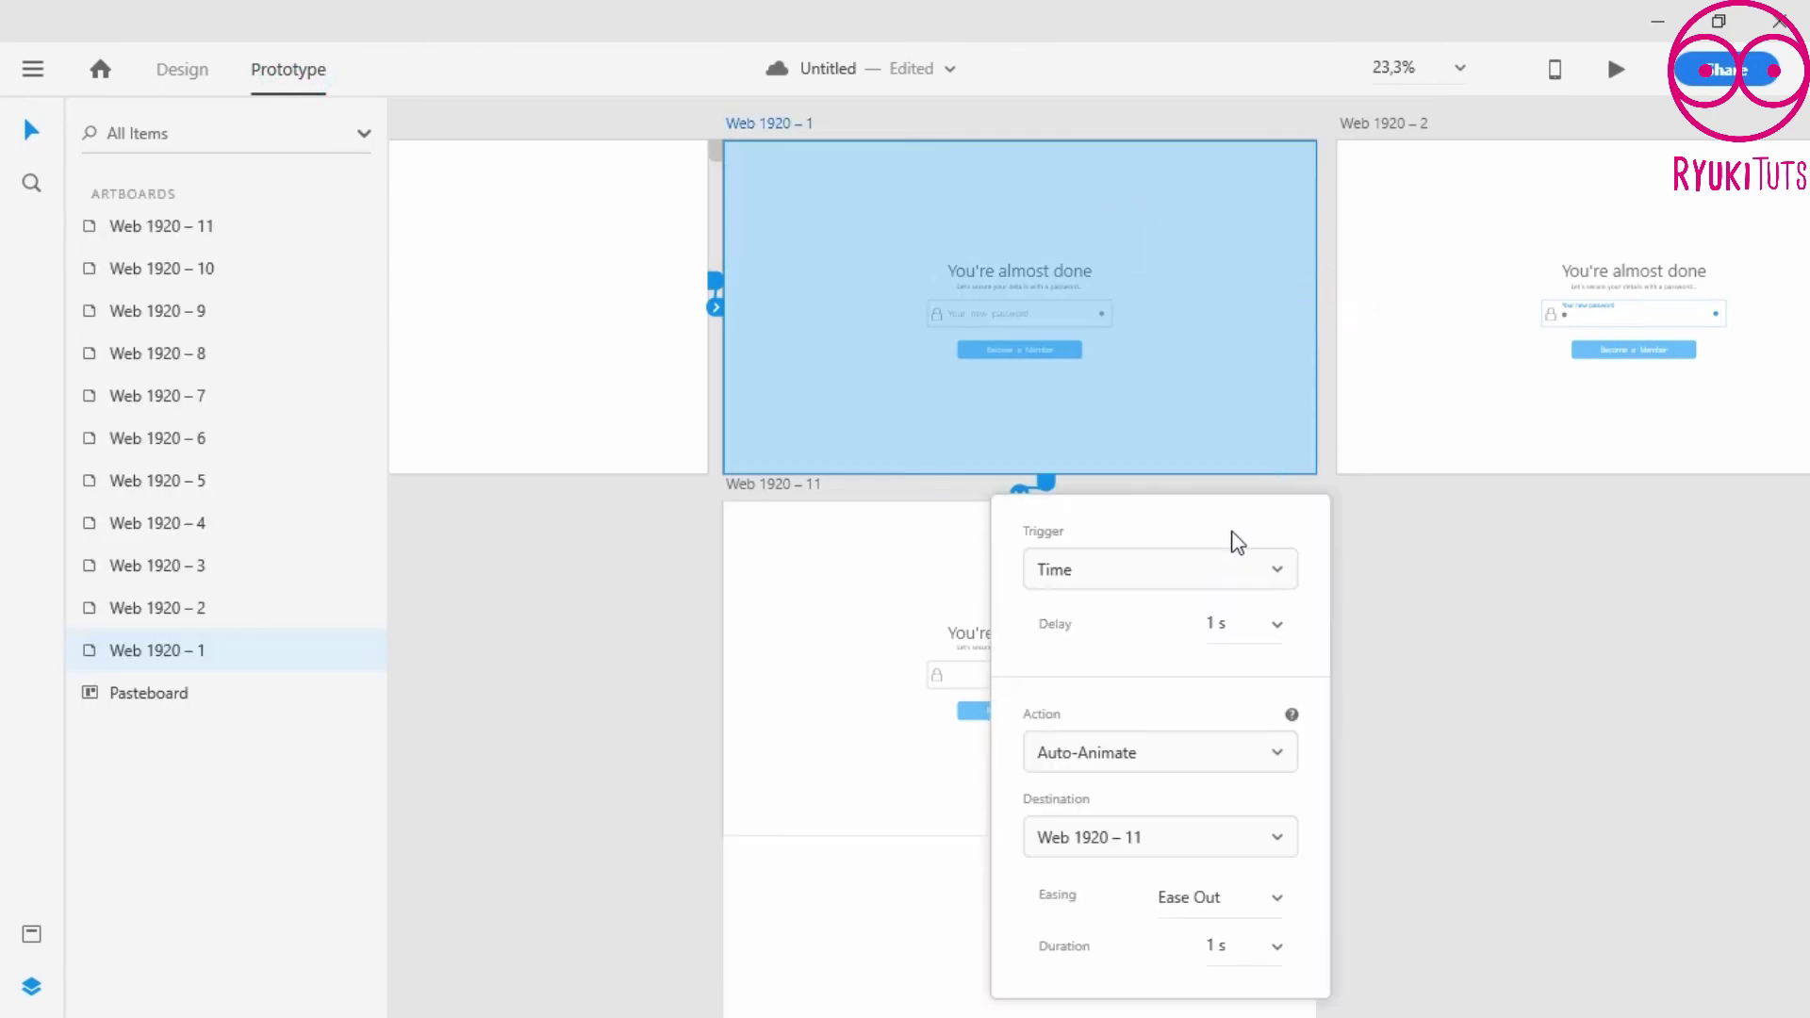
click(1373, 569)
- Link artboard Web 1920 – 11 to Web 1920 – 2, keeping the timed Auto-Animate settings
click(1277, 618)
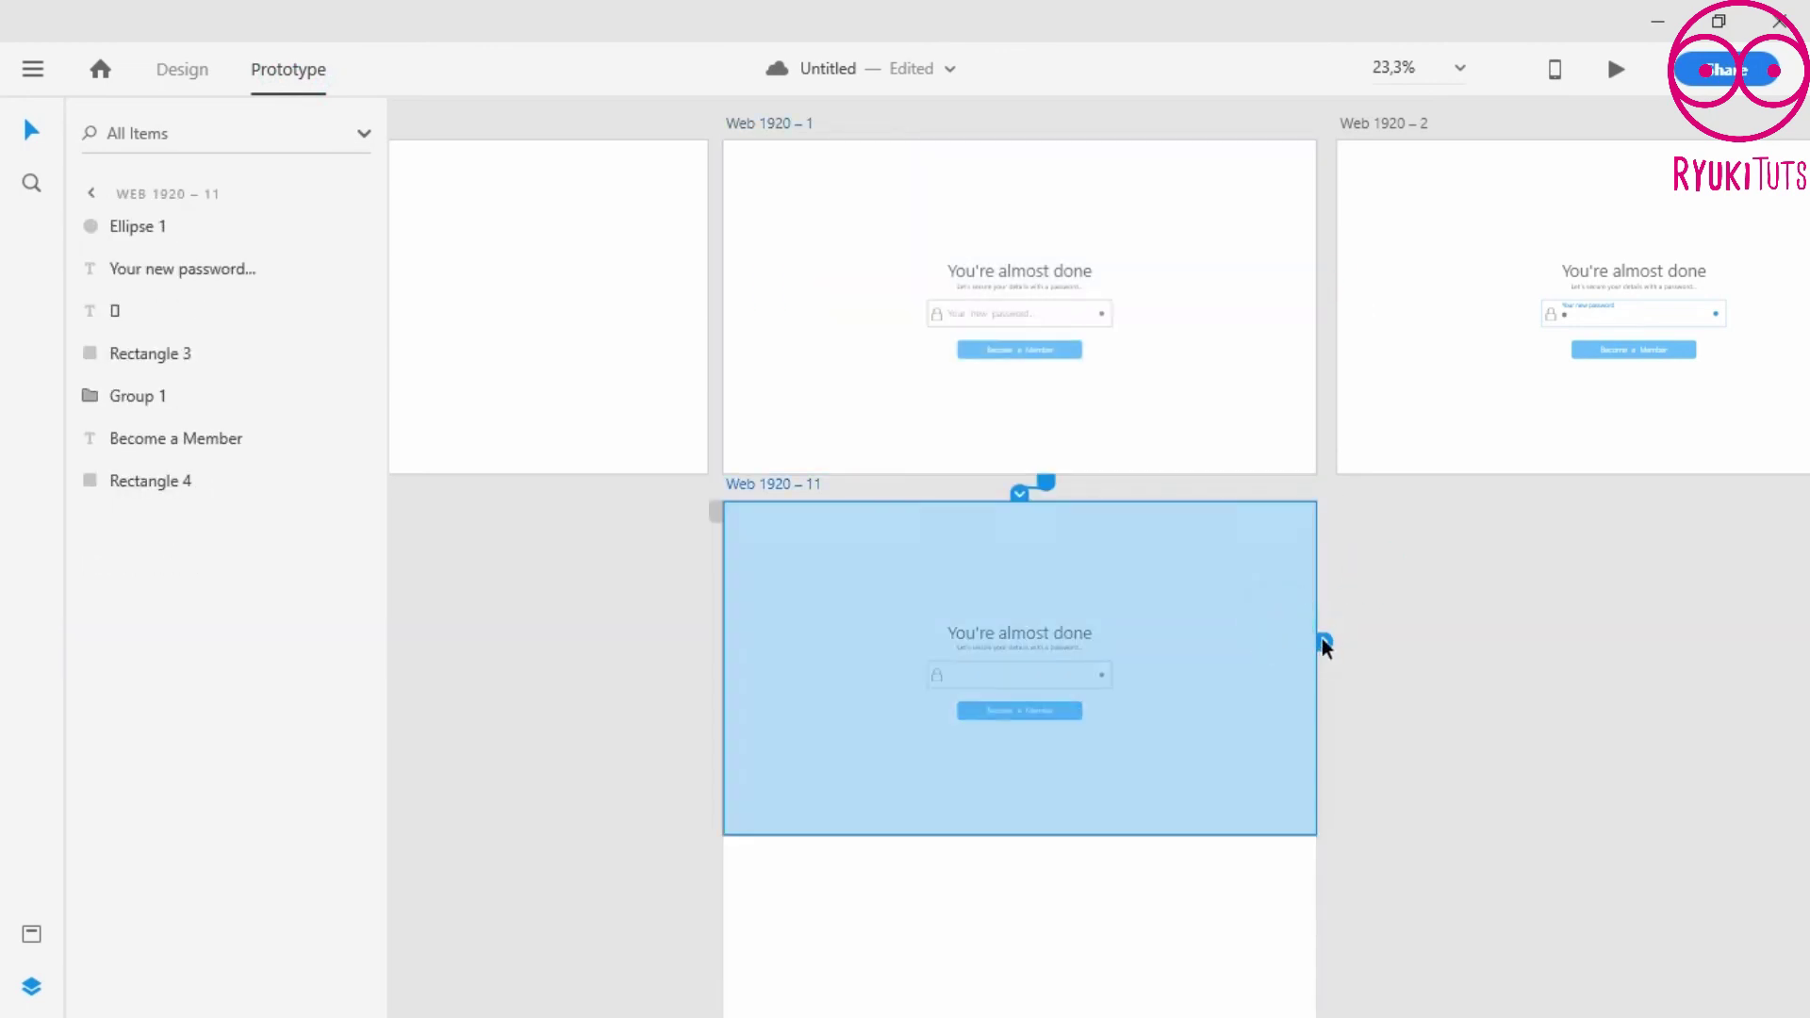
drag(1322, 638, 1391, 351)
click(1724, 563)
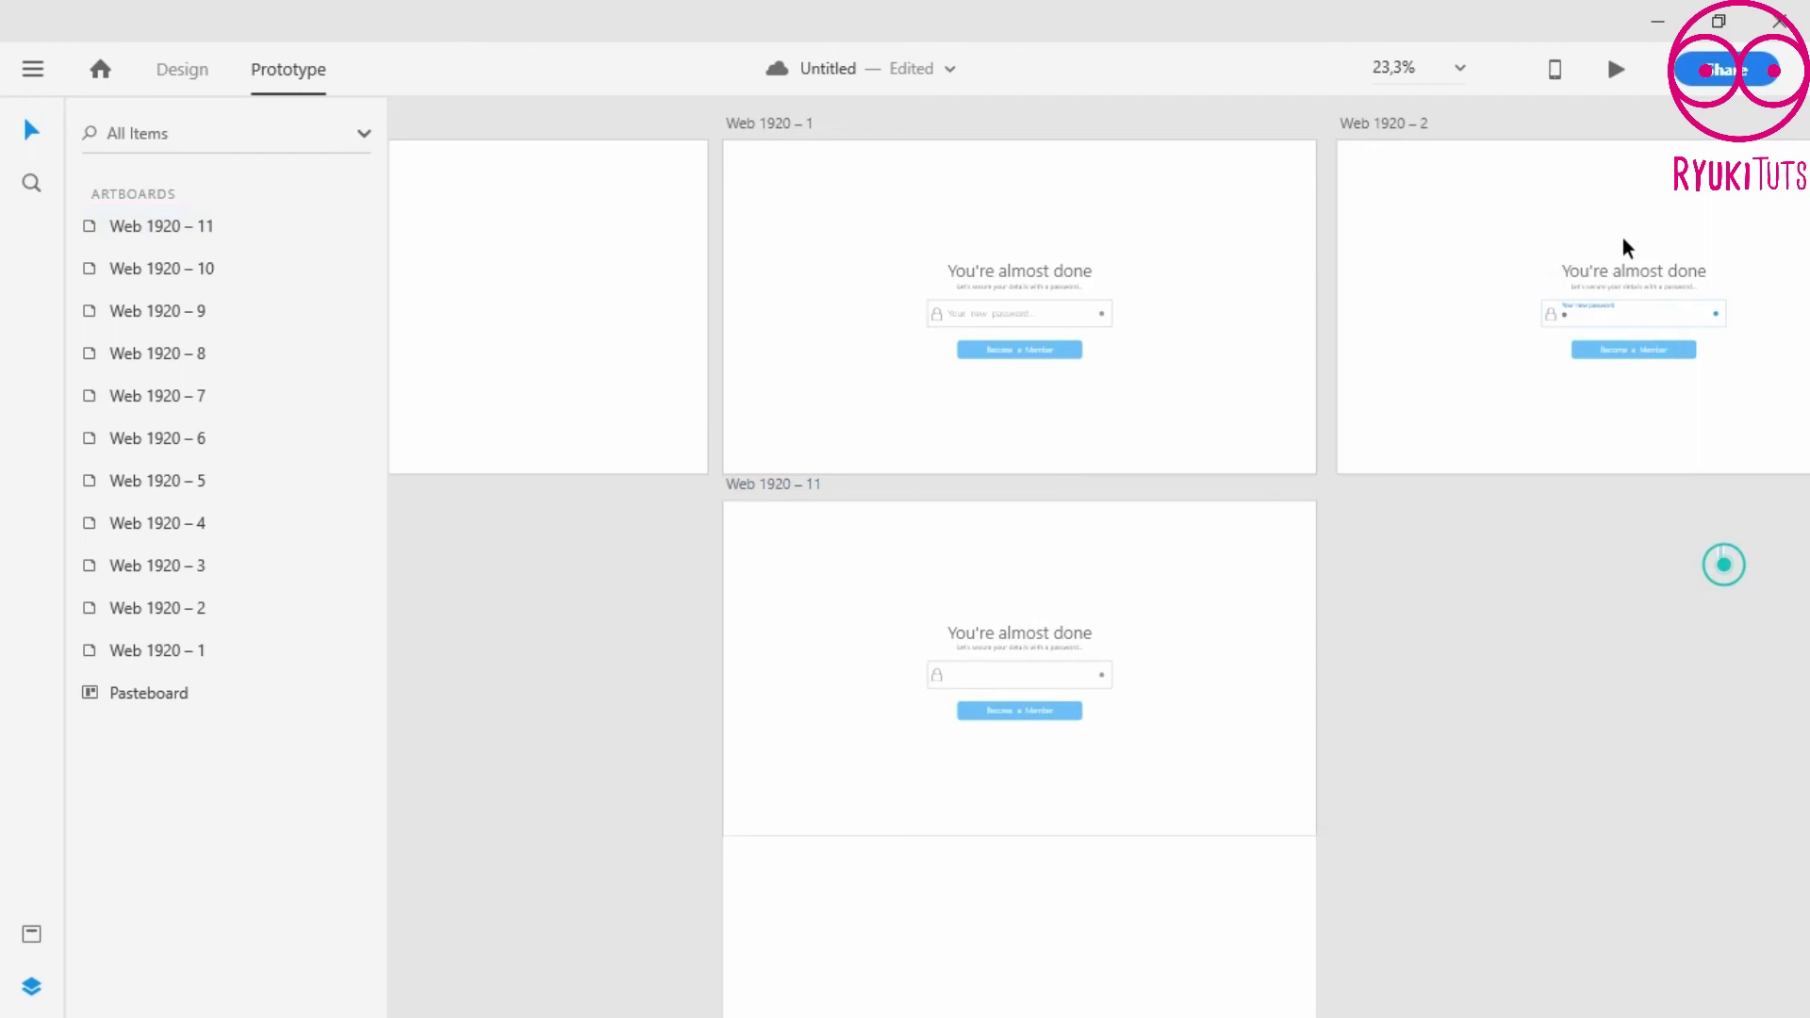
- Preview the prototype with the added placeholder fade-out artboard in a maximized window
click(1620, 70)
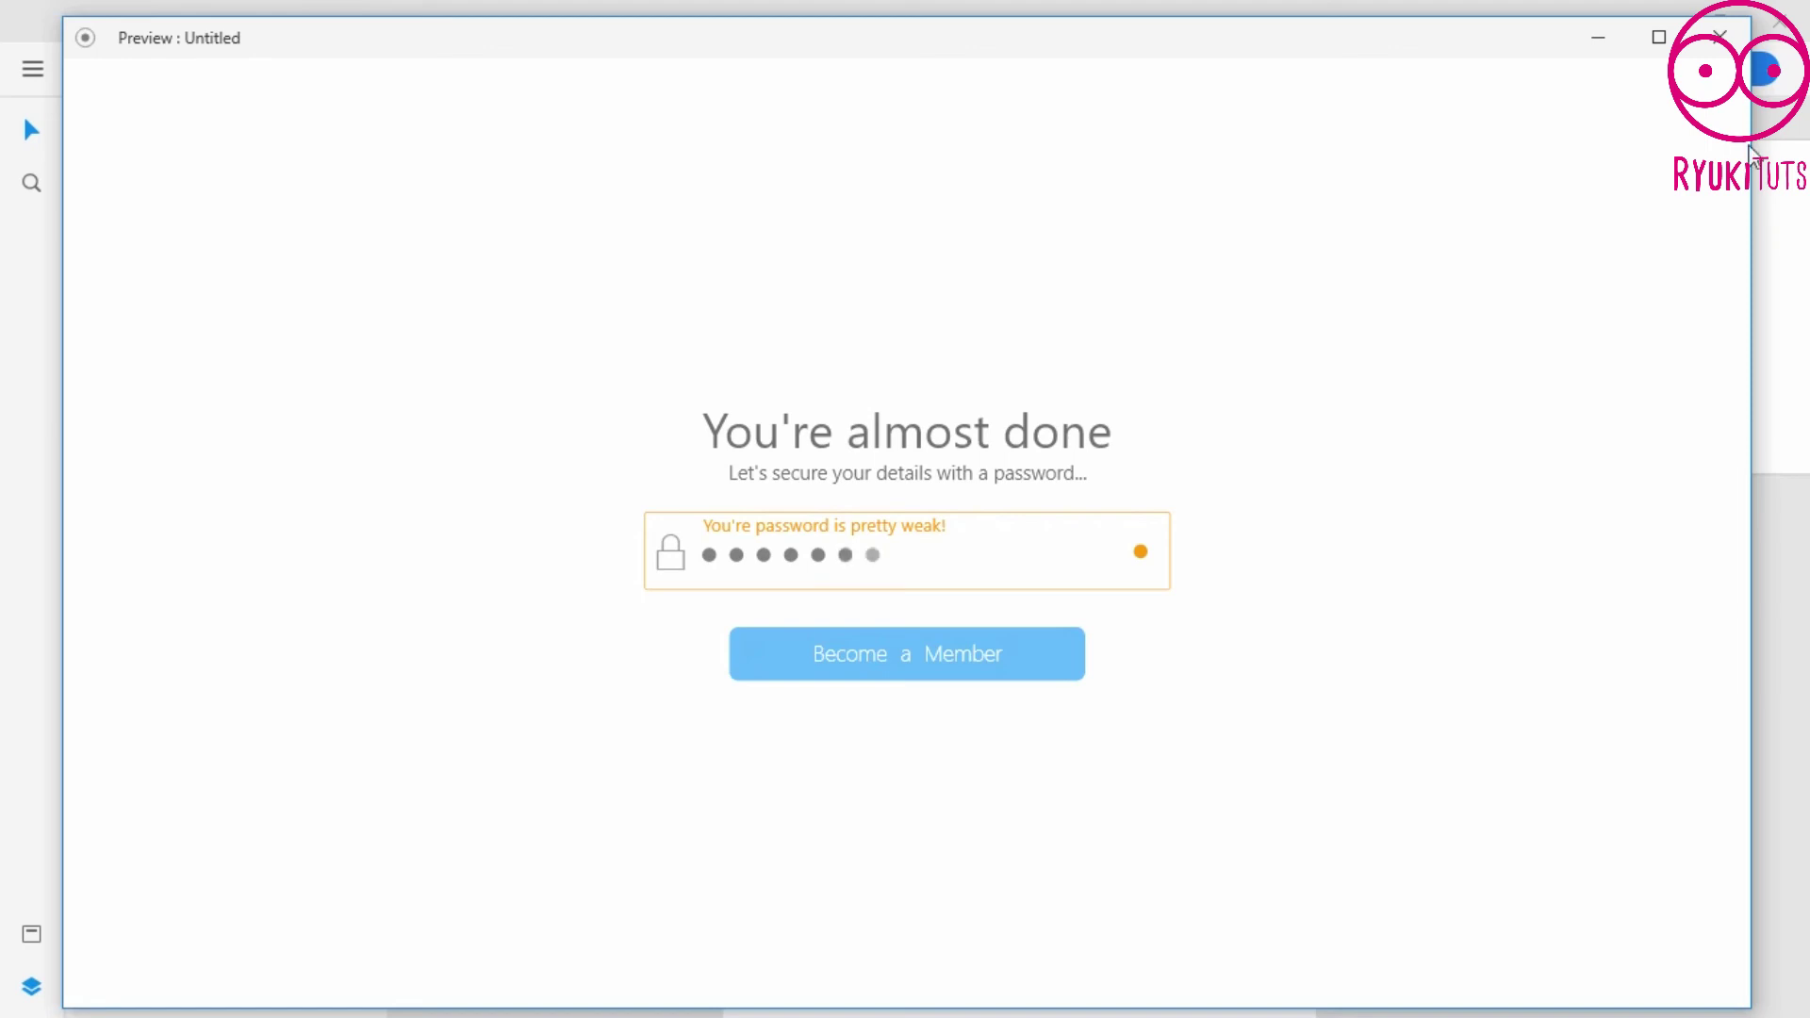
click(1657, 40)
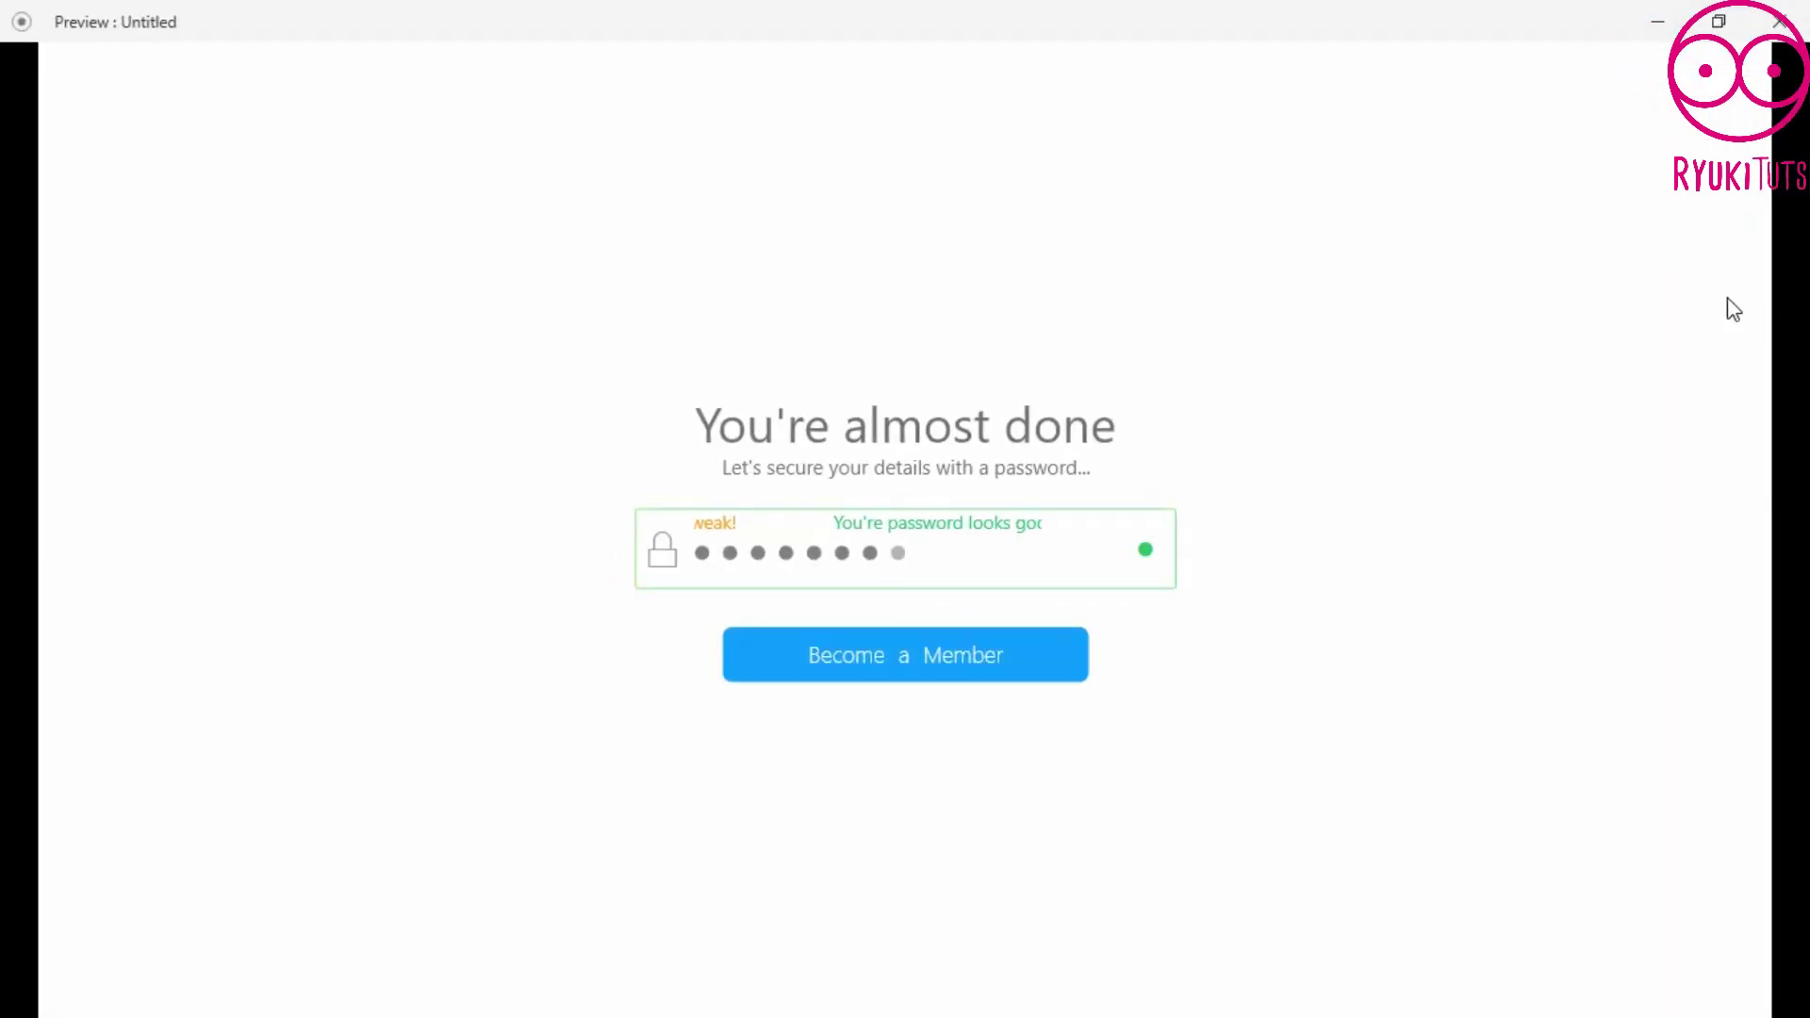